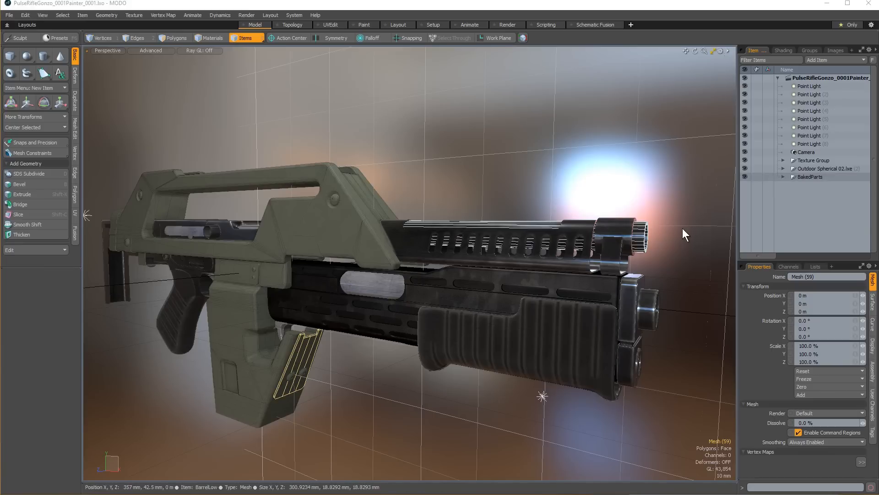
# Open a render preview of the rifle beside the barrel, with the shotgun shroud and pump grip in close-up.
pyautogui.keyDown('alt'); pyautogui.moveTo(683, 235); pyautogui.dragTo(585, 221); pyautogui.keyUp('alt')
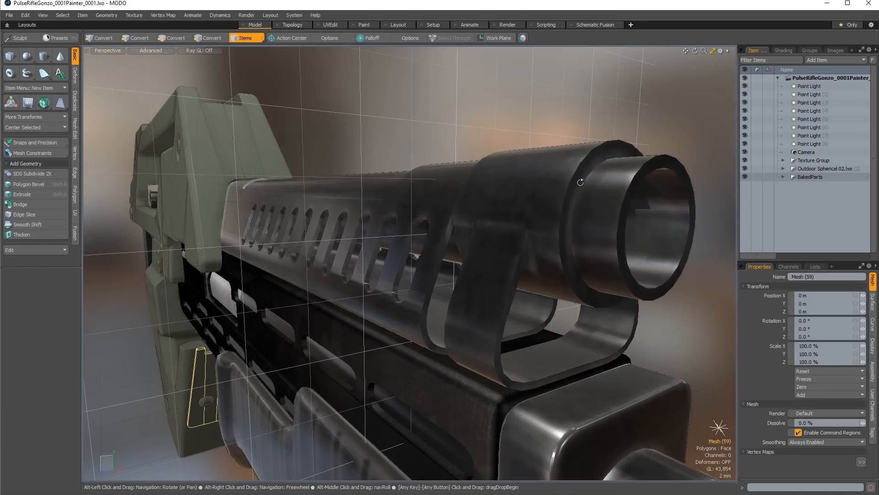
pyautogui.keyDown('ctrl'); pyautogui.keyDown('alt'); pyautogui.moveTo(580, 182); pyautogui.dragTo(604, 300); pyautogui.keyUp('alt'); pyautogui.keyUp('ctrl')
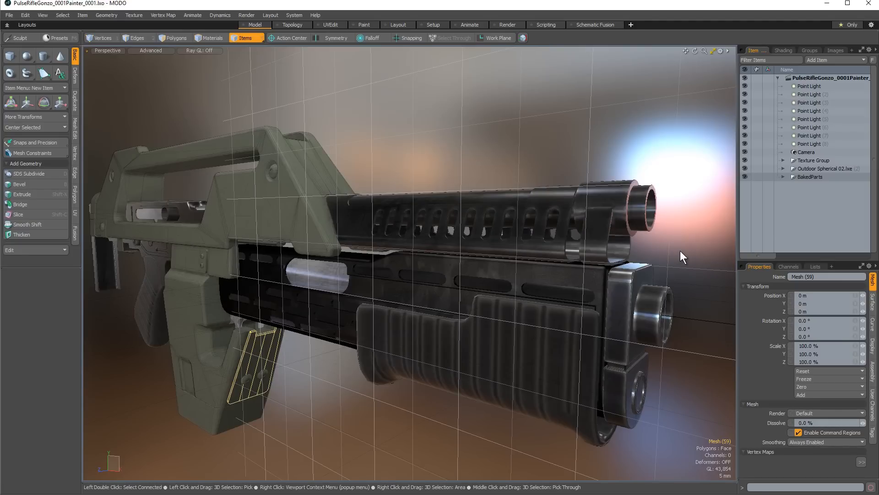
pyautogui.press('F8')
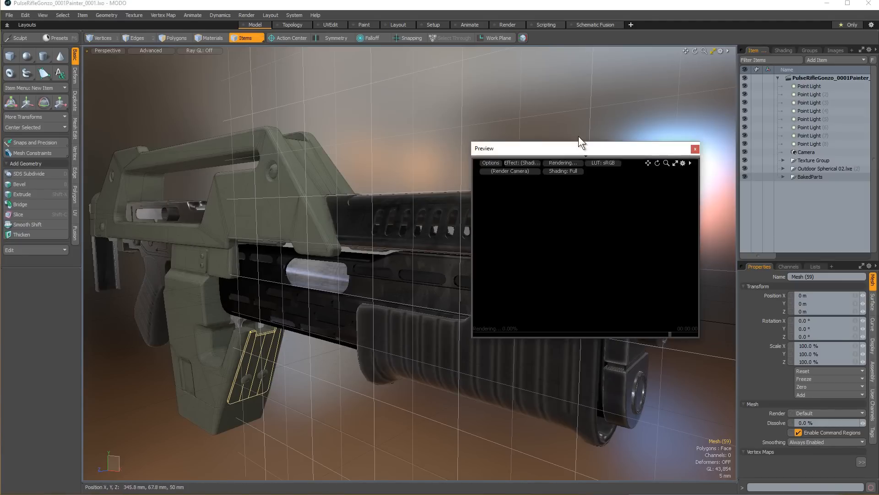
pyautogui.moveTo(582, 151); pyautogui.dragTo(336, 78)
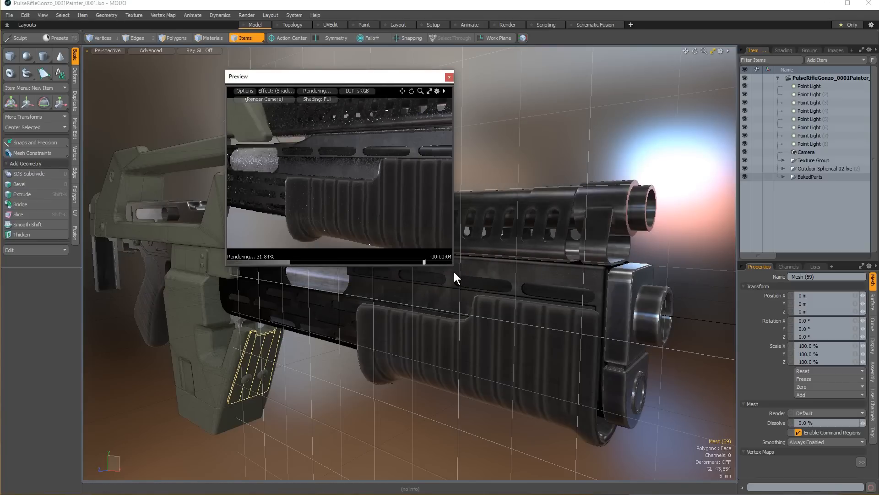
pyautogui.keyDown('ctrl'); pyautogui.keyDown('alt'); pyautogui.moveTo(398, 193); pyautogui.dragTo(416, 184); pyautogui.keyUp('alt'); pyautogui.keyUp('ctrl')
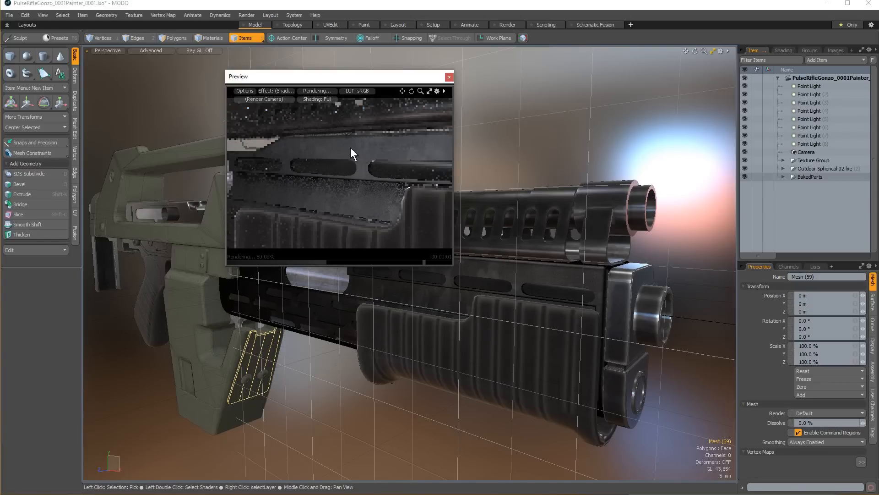
# Select the shotgun shroud's material from the render preview and display the shader tree.
pyautogui.click(429, 249)
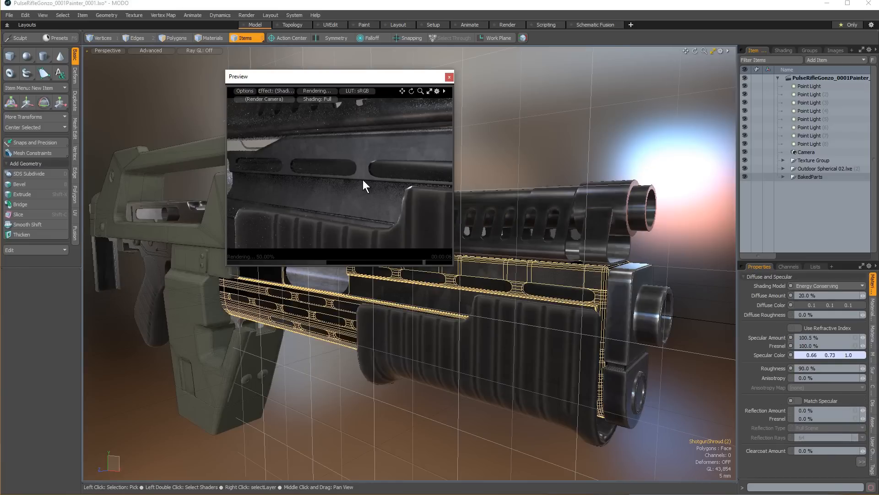
pyautogui.click(377, 123)
pyautogui.click(355, 151)
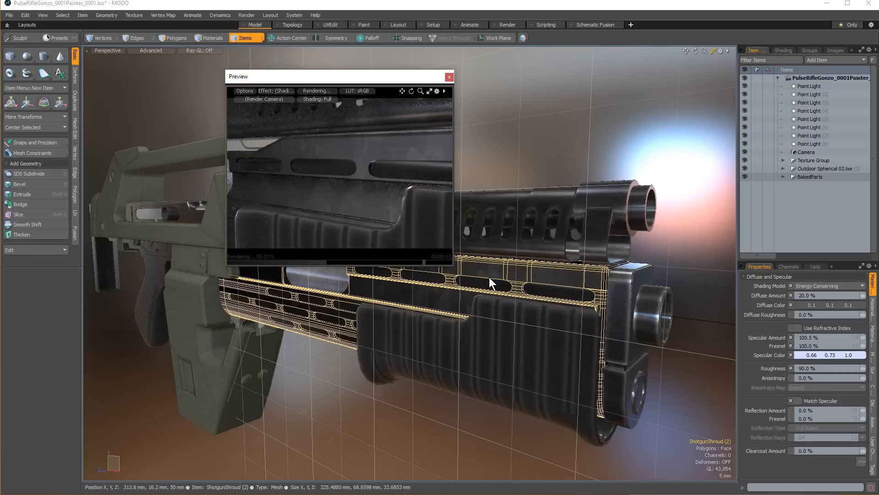
pyautogui.click(783, 50)
pyautogui.click(761, 169)
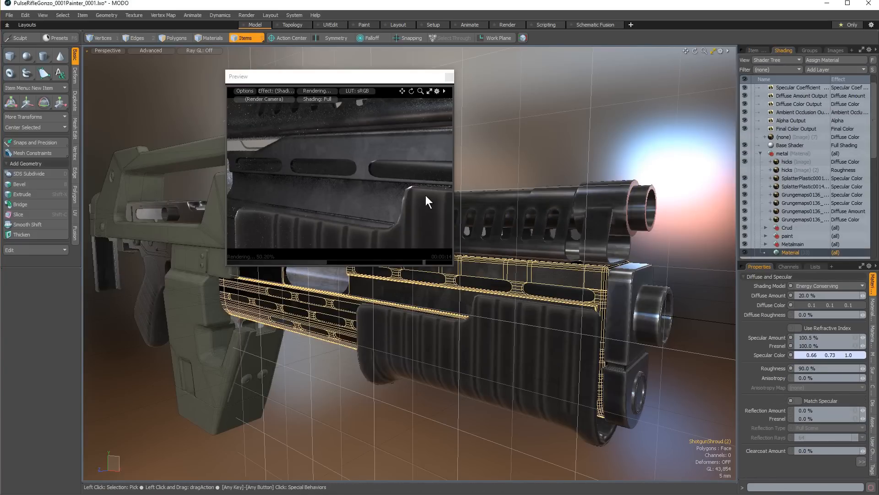
# Select the barrel shroud's bakemetal material and set its Rounded Edge Width to 4 mm.
pyautogui.click(596, 257)
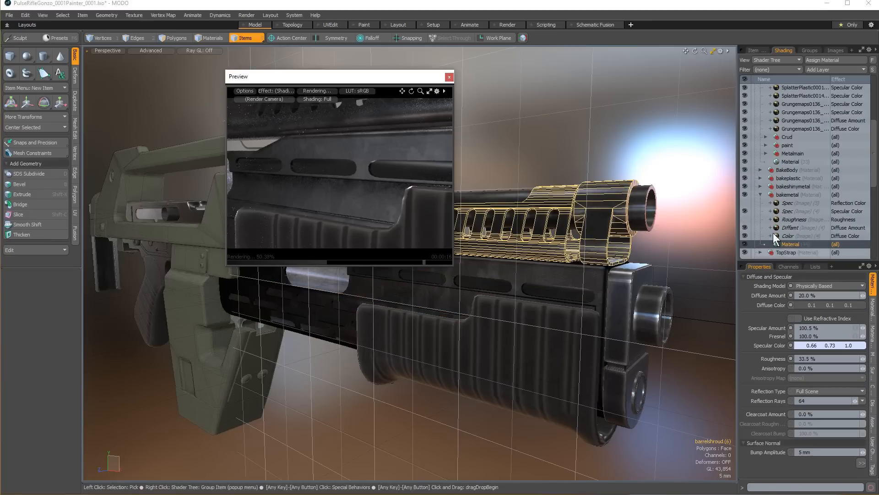
pyautogui.click(860, 463)
pyautogui.click(796, 477)
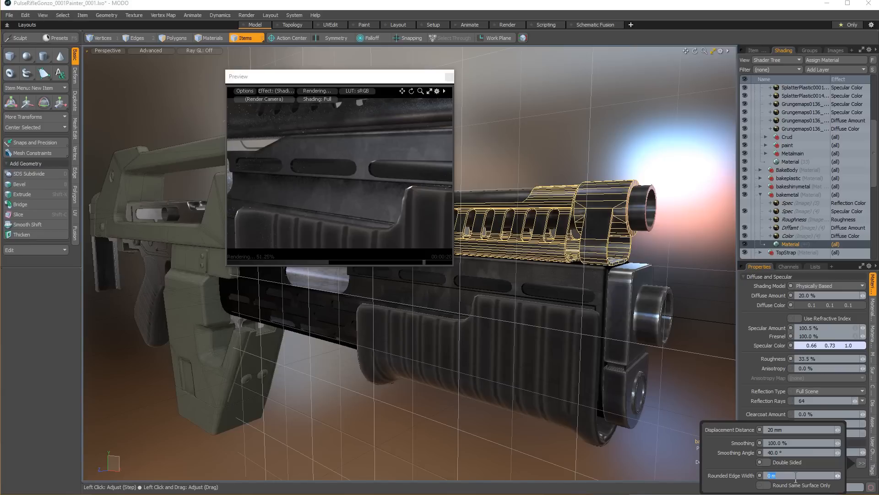
pyautogui.write('4')
pyautogui.press('Return')
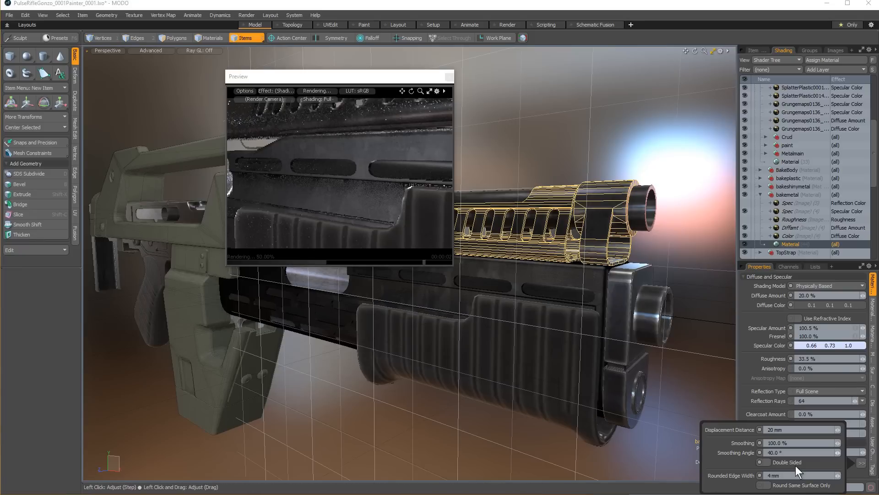
# Raise the bakemetal material's Rounded Edge Width to 10 mm.
pyautogui.click(793, 477)
pyautogui.write('10')
pyautogui.press('Return')
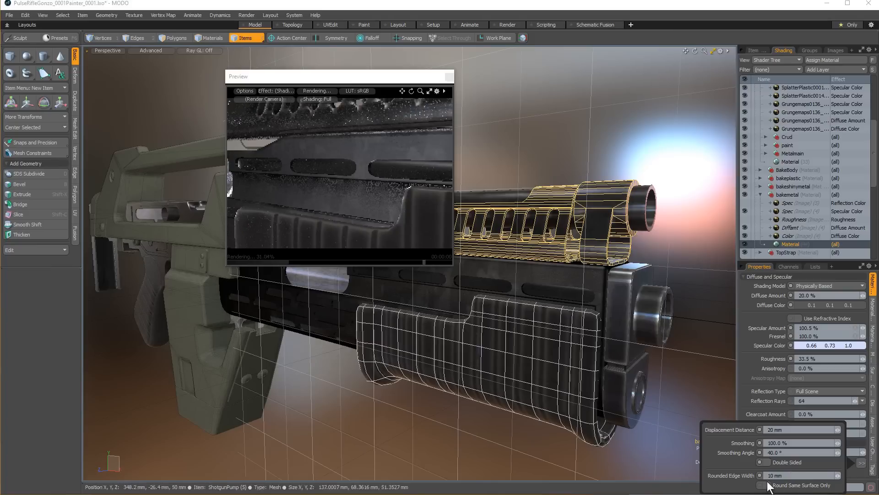
pyautogui.click(792, 474)
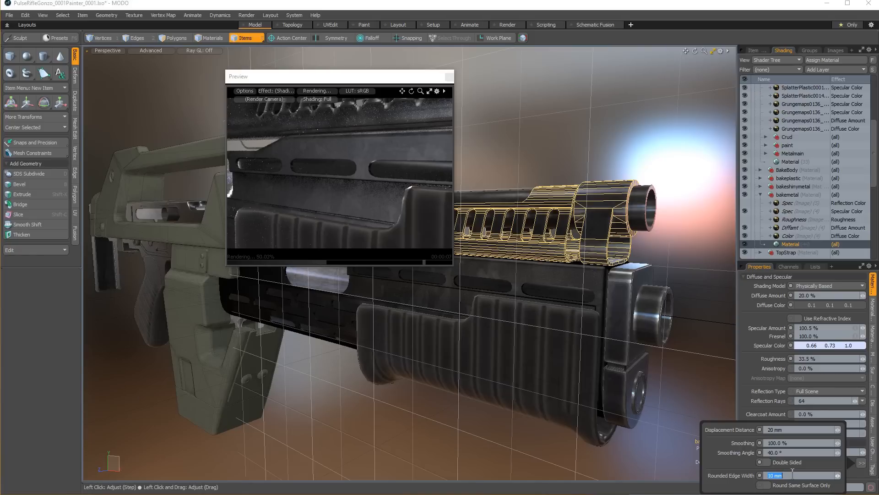
# Select the shotgun shroud's material in the preview and set its Rounded Edge Width to 10 mm.
pyautogui.click(354, 146)
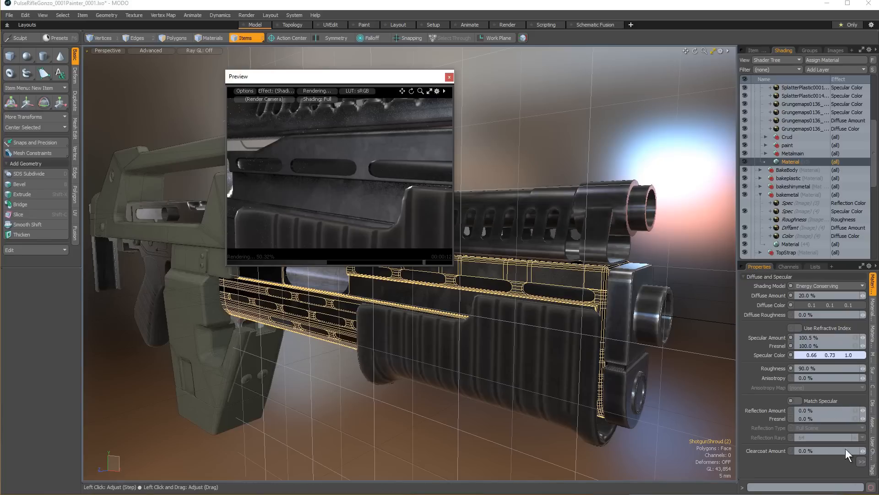
pyautogui.click(861, 461)
pyautogui.click(782, 476)
pyautogui.write('10 mm')
pyautogui.press('Return')
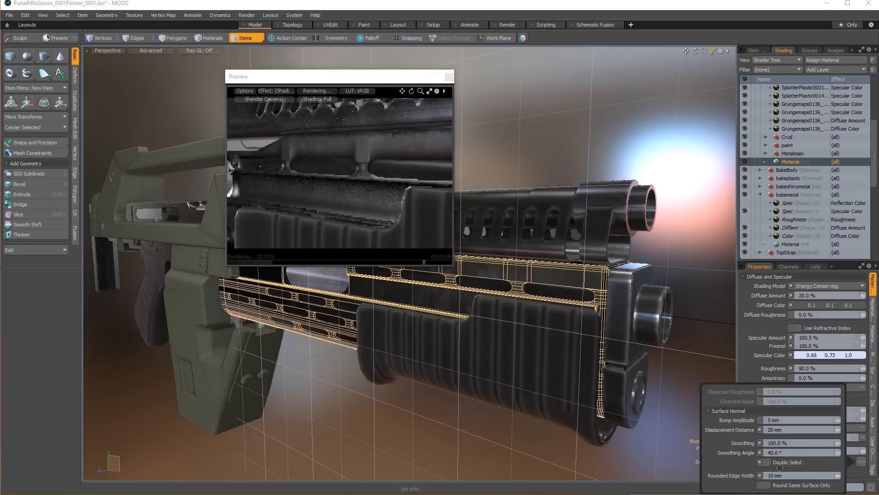
# Reduce the shotgun shroud material's Rounded Edge Width to 0.5 mm.
pyautogui.click(783, 475)
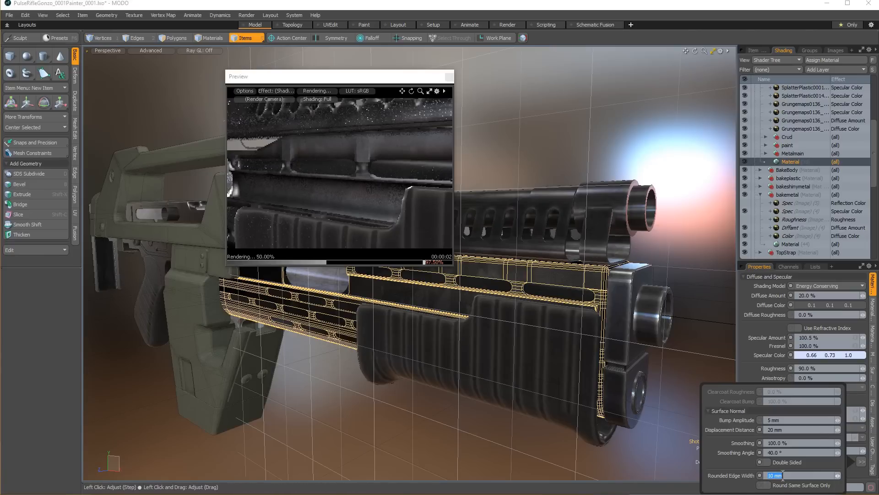
pyautogui.write('.5mm')
pyautogui.press('Return')
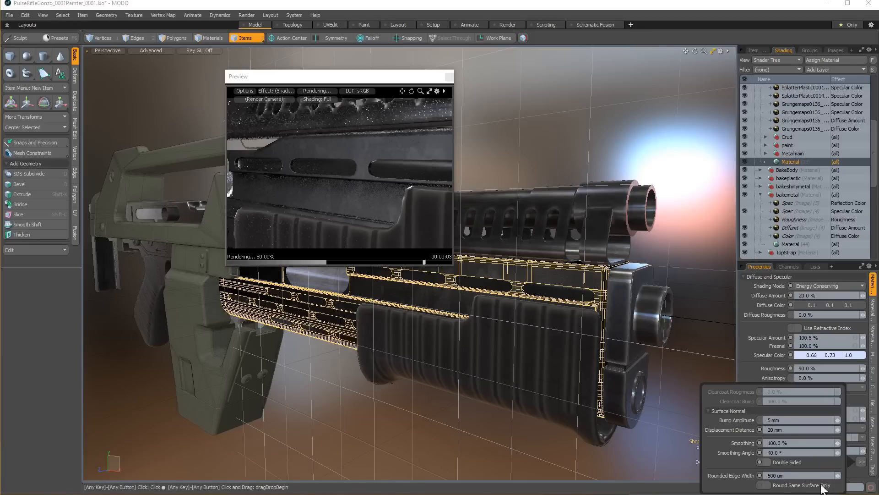
# Set the shotgun shroud material's Rounded Edge Width to 1 mm.
pyautogui.click(790, 477)
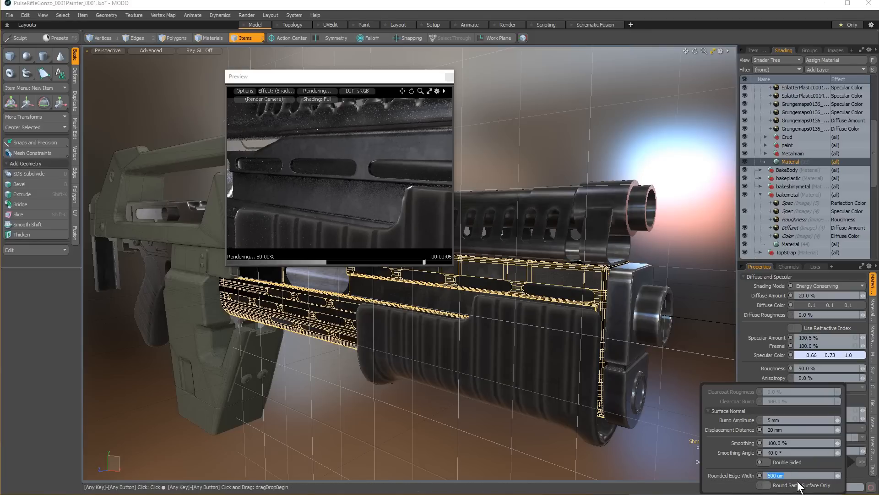
pyautogui.write('1mm')
pyautogui.press('Return')
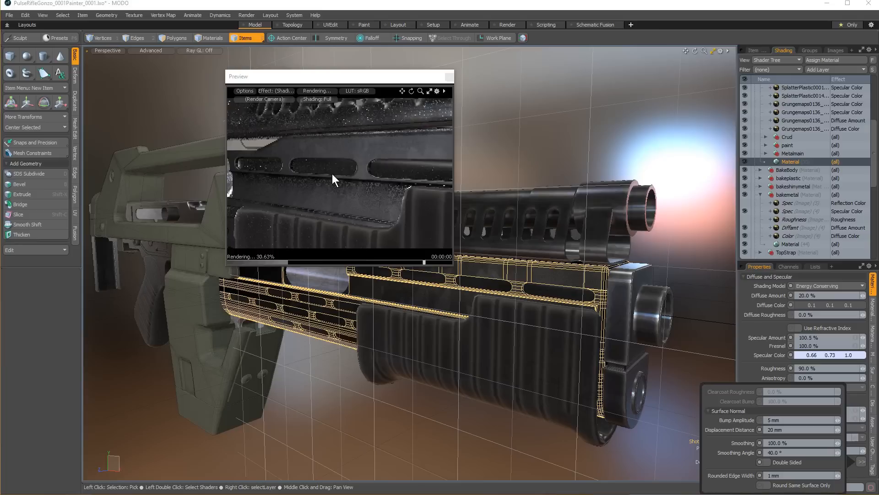
# Select the barrel's bakemetal material and set its Rounded Edge Width to 500 um.
pyautogui.keyDown('ctrl'); pyautogui.keyDown('alt'); pyautogui.moveTo(360, 182); pyautogui.dragTo(323, 203); pyautogui.keyUp('alt'); pyautogui.keyUp('ctrl')
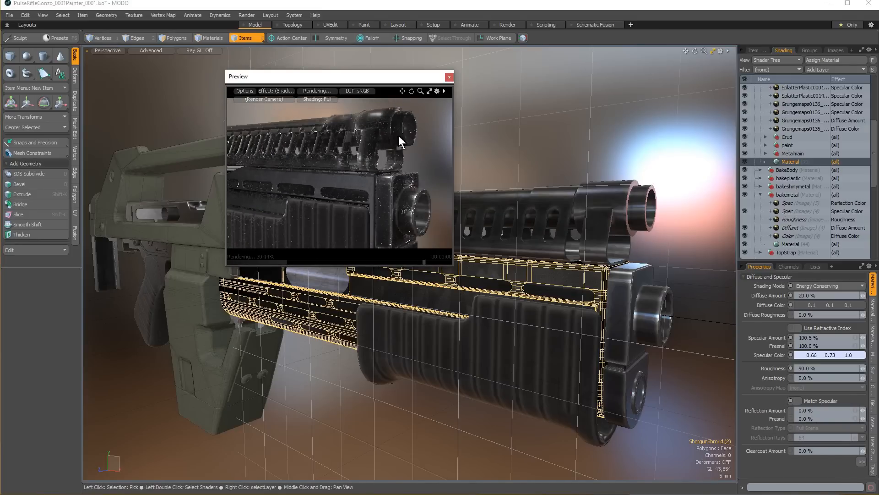
pyautogui.keyDown('ctrl'); pyautogui.keyDown('alt'); pyautogui.moveTo(416, 115); pyautogui.dragTo(449, 192); pyautogui.keyUp('alt'); pyautogui.keyUp('ctrl')
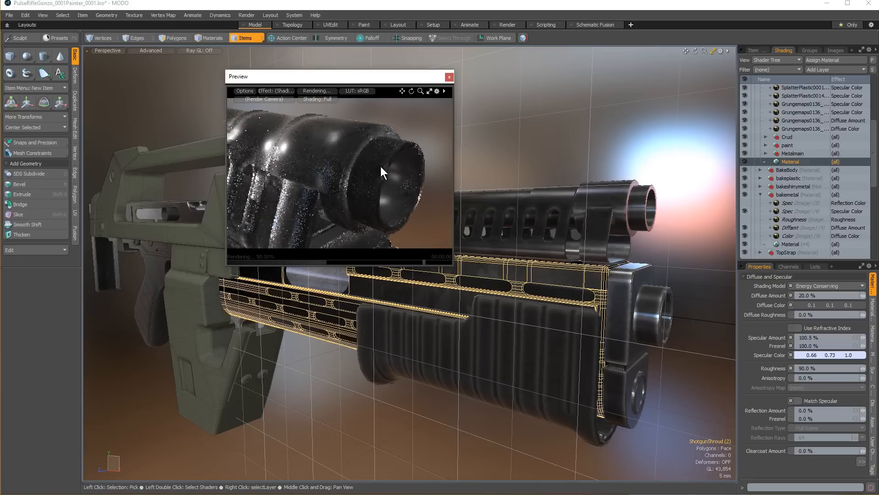
pyautogui.click(652, 241)
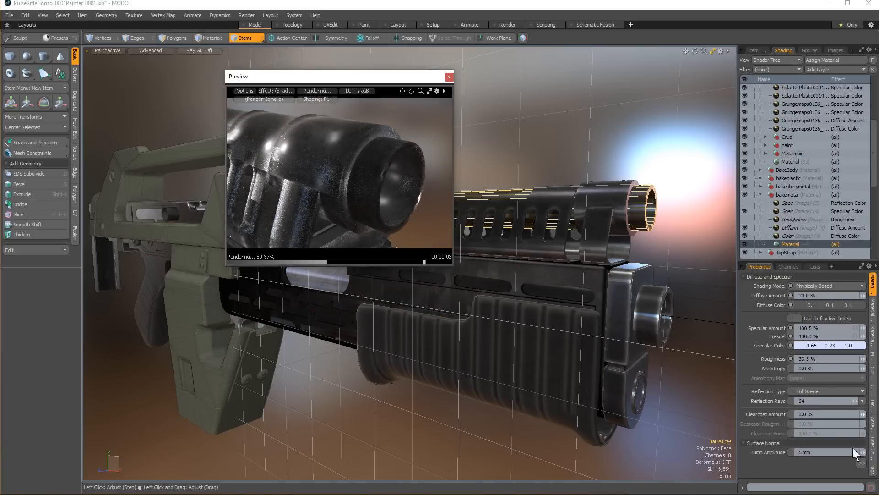
pyautogui.click(862, 463)
pyautogui.click(803, 475)
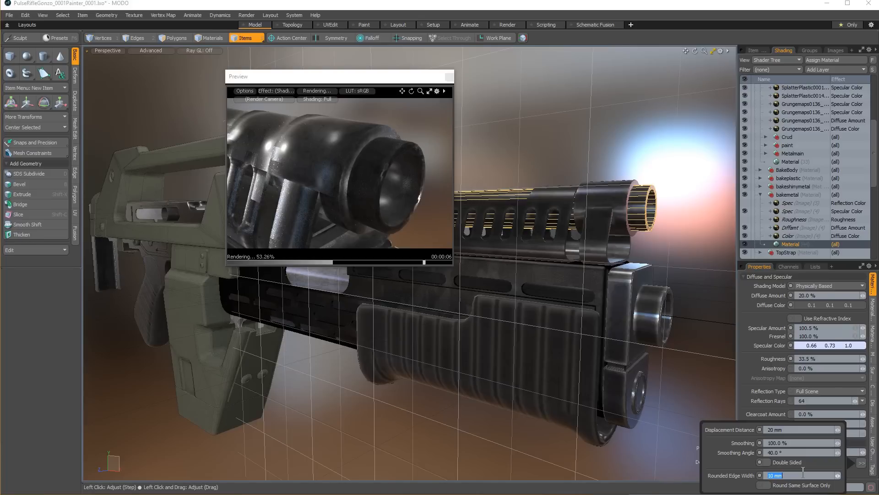
pyautogui.write('750 um')
pyautogui.press('Return')
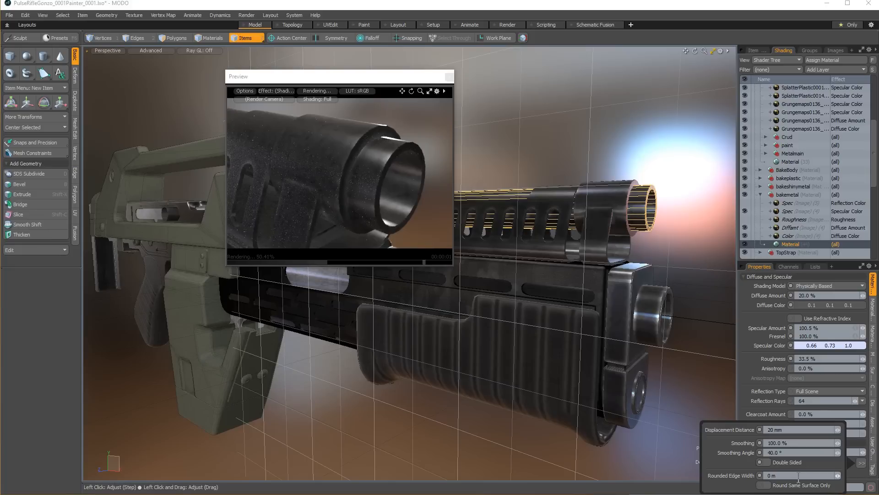
pyautogui.click(795, 476)
pyautogui.press('Return')
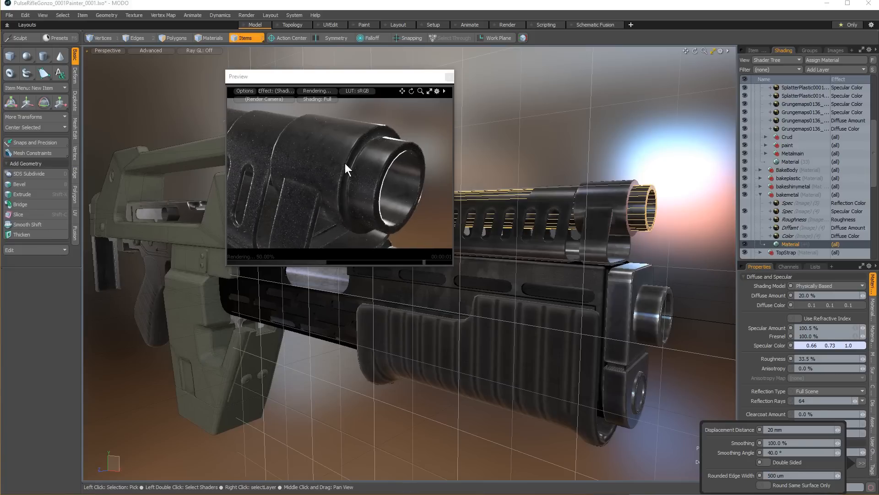
# Examine the rounded edges on the barrel and front of the rifle in the render preview, and close it.
pyautogui.keyDown('ctrl'); pyautogui.keyDown('alt'); pyautogui.moveTo(377, 148); pyautogui.dragTo(395, 140); pyautogui.keyUp('alt'); pyautogui.keyUp('ctrl')
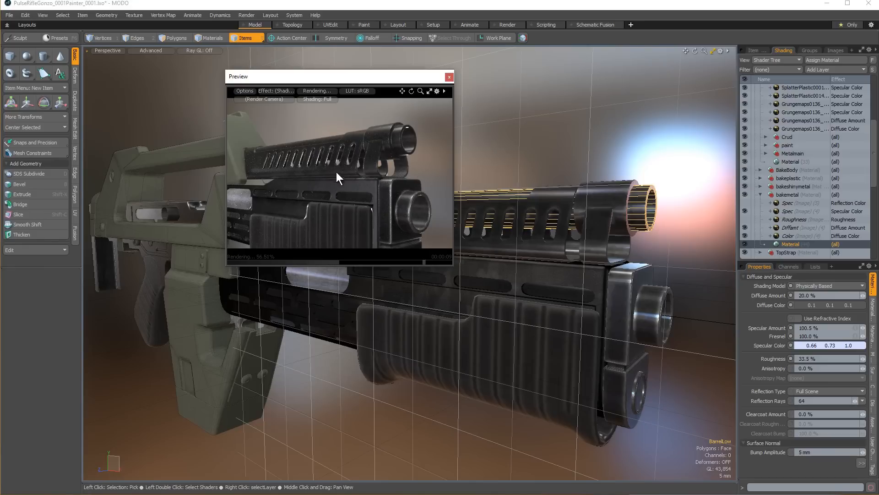
pyautogui.keyDown('alt'); pyautogui.moveTo(336, 171); pyautogui.dragTo(348, 194); pyautogui.keyUp('alt')
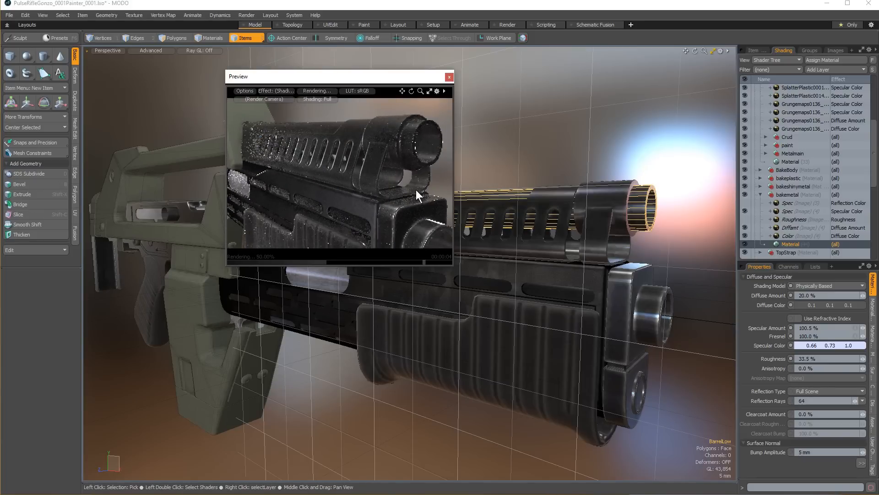
pyautogui.keyDown('alt'); pyautogui.keyDown('shift'); pyautogui.moveTo(396, 198); pyautogui.dragTo(359, 194); pyautogui.keyUp('shift'); pyautogui.keyUp('alt')
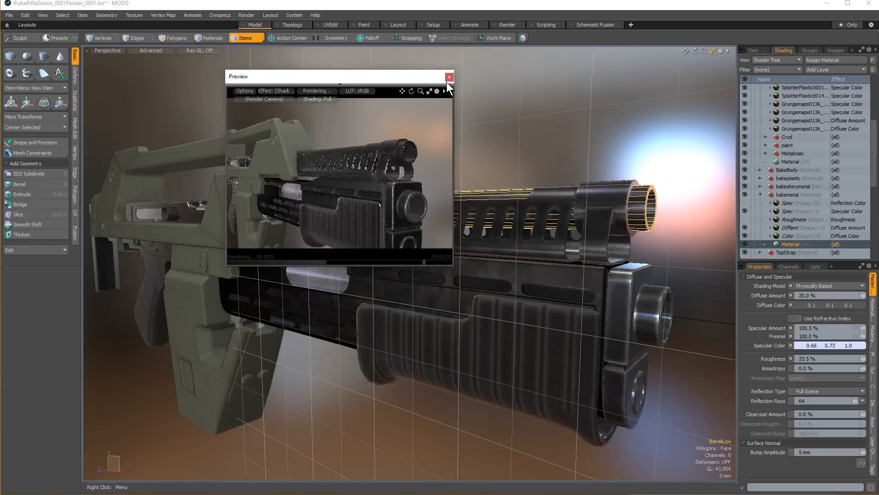
pyautogui.click(448, 77)
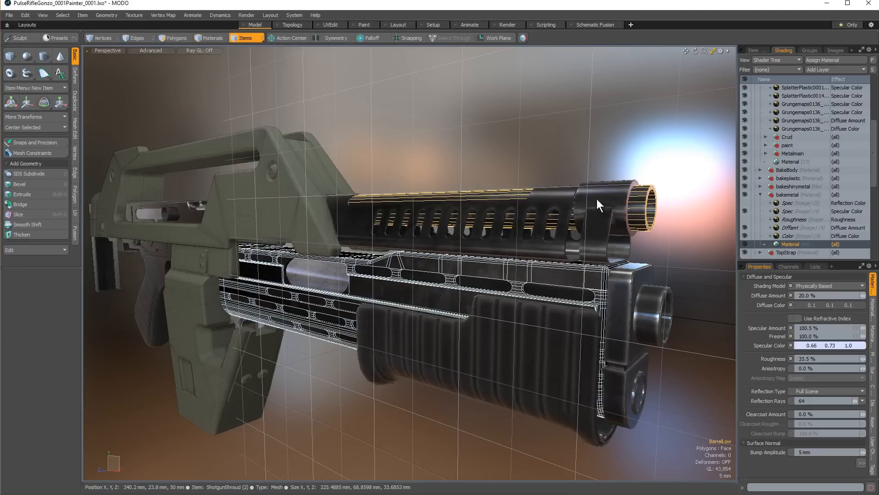
# Bring back the item list and switch to polygon selection mode with the whole rifle in view.
pyautogui.click(755, 50)
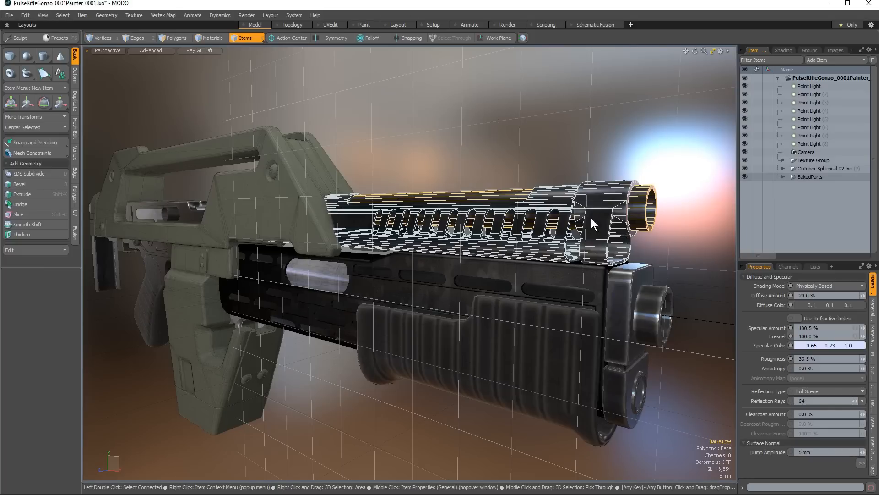
pyautogui.click(175, 38)
pyautogui.keyDown('alt'); pyautogui.moveTo(419, 207); pyautogui.dragTo(339, 314); pyautogui.keyUp('alt')
pyautogui.keyDown('alt'); pyautogui.moveTo(326, 256); pyautogui.dragTo(356, 227); pyautogui.keyUp('alt')
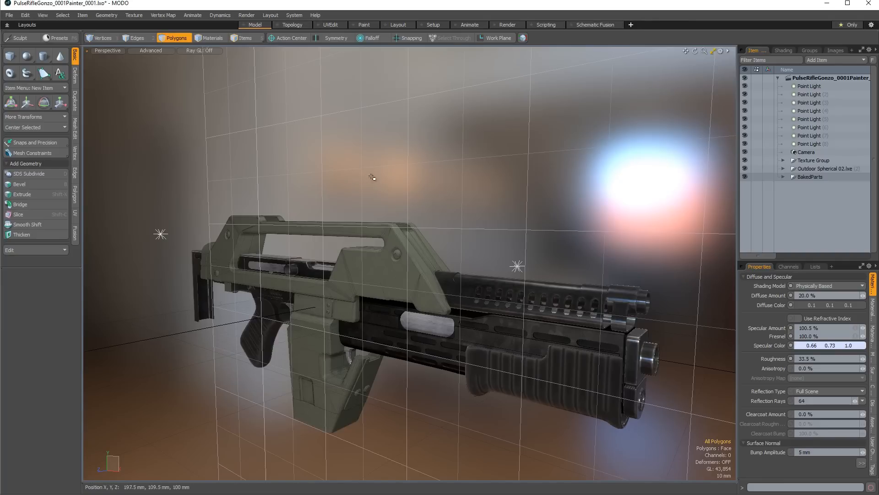
# Tour the Topology, UVEdit, Paint, Setup and Render layouts, and return to the Model layout.
pyautogui.click(288, 24)
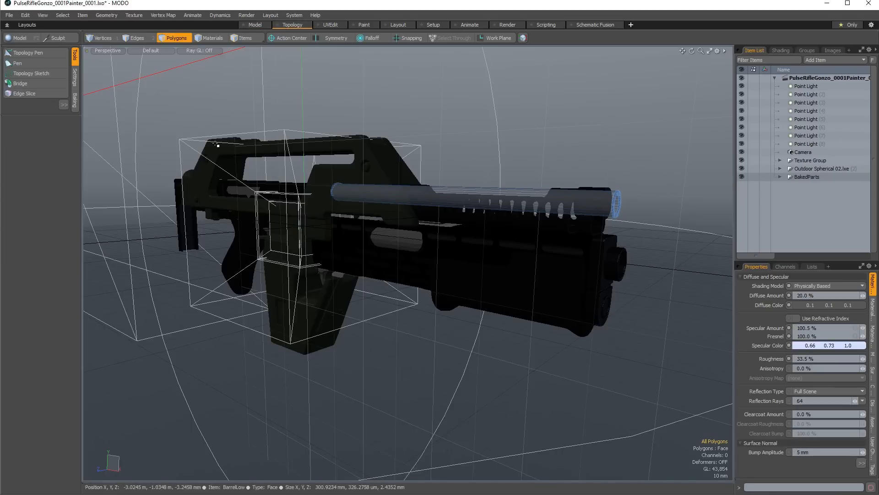
pyautogui.keyDown('alt'); pyautogui.moveTo(483, 256); pyautogui.dragTo(463, 210); pyautogui.keyUp('alt')
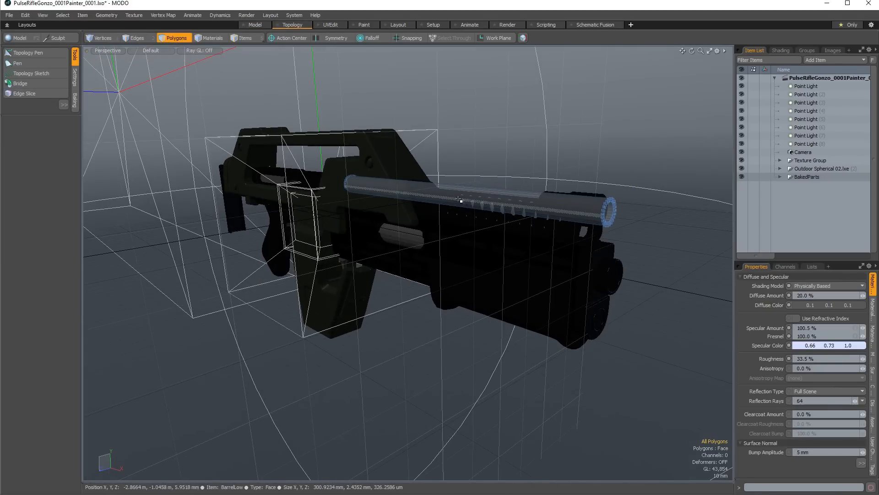
pyautogui.click(330, 24)
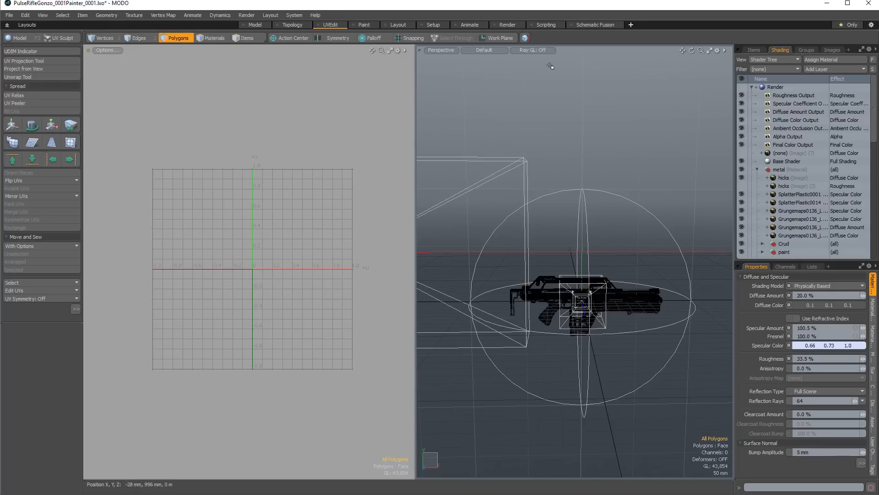
pyautogui.click(363, 25)
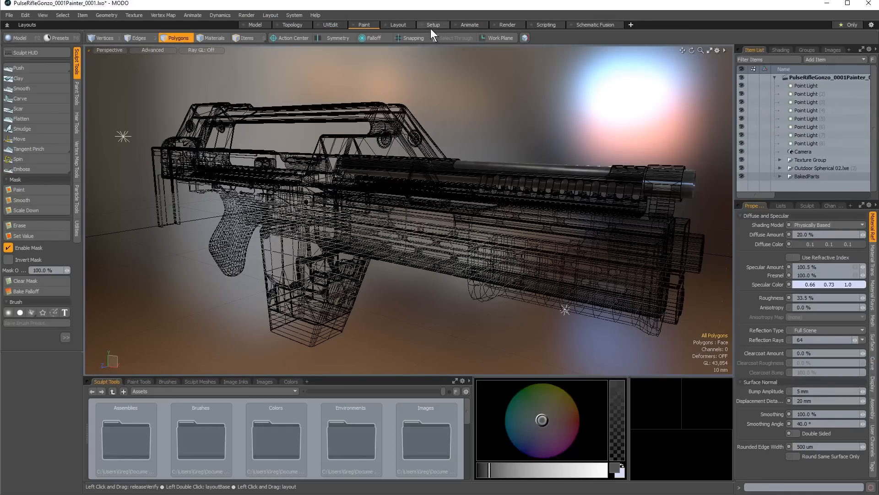
pyautogui.click(432, 26)
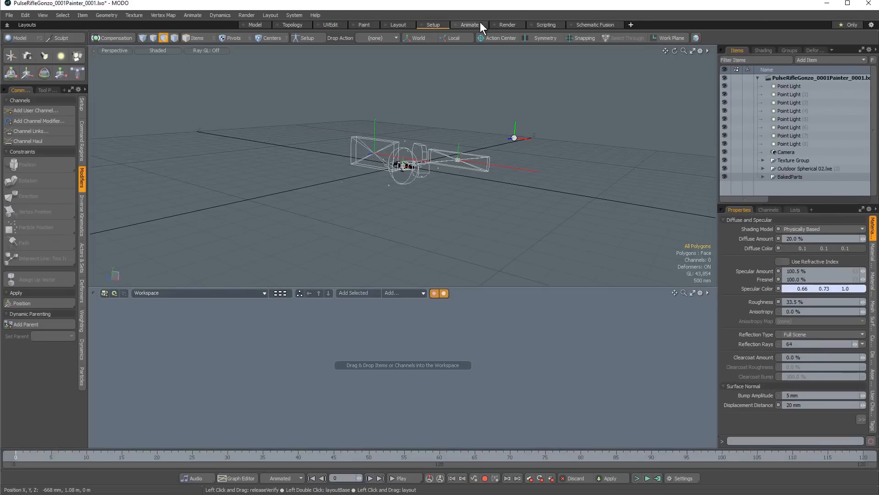
pyautogui.click(507, 25)
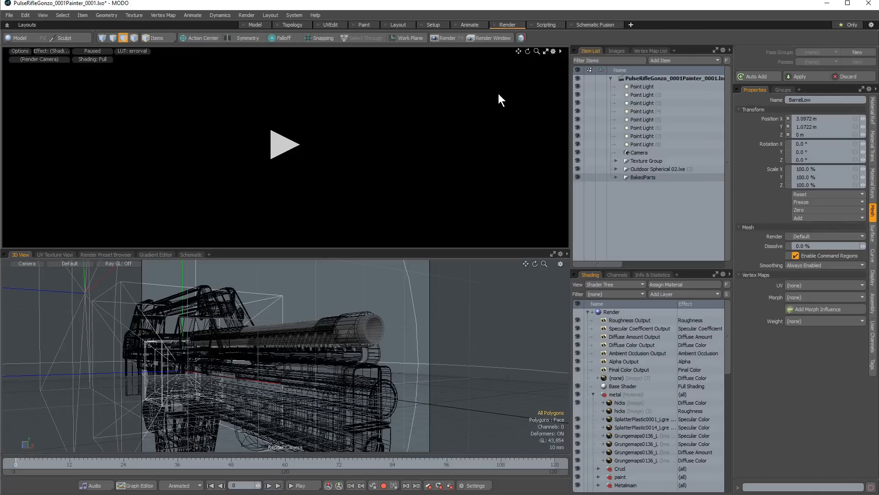
pyautogui.click(257, 25)
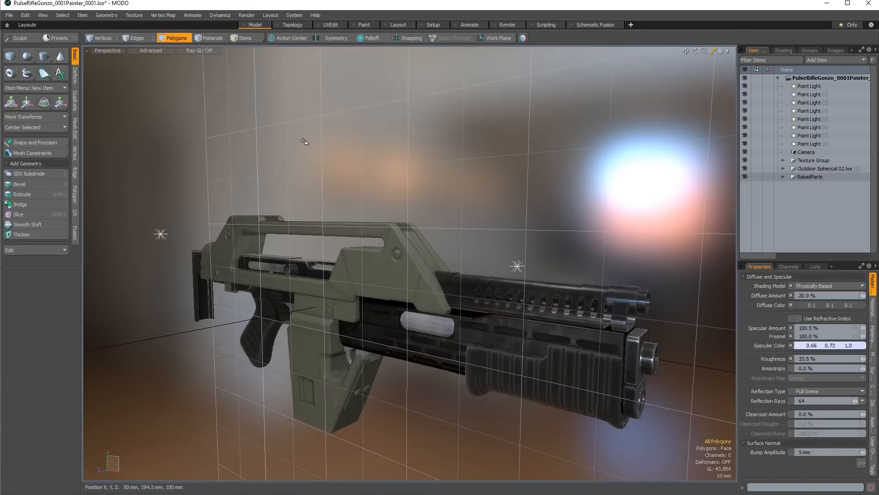
# Reveal the full list of retopology tools in the Topology layout, and switch back to the Model layout.
pyautogui.keyDown('ctrl'); pyautogui.keyDown('alt'); pyautogui.moveTo(277, 178); pyautogui.dragTo(413, 255); pyautogui.keyUp('alt'); pyautogui.keyUp('ctrl')
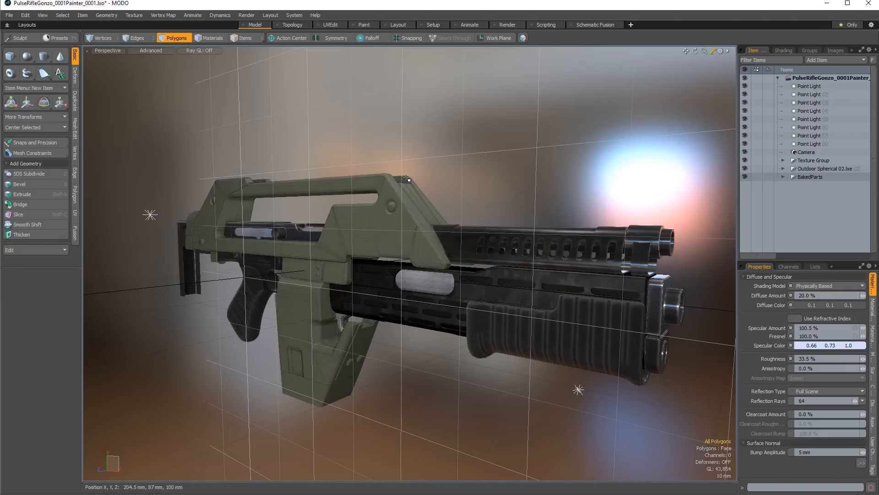
pyautogui.click(292, 25)
pyautogui.moveTo(44, 113); pyautogui.dragTo(48, 268)
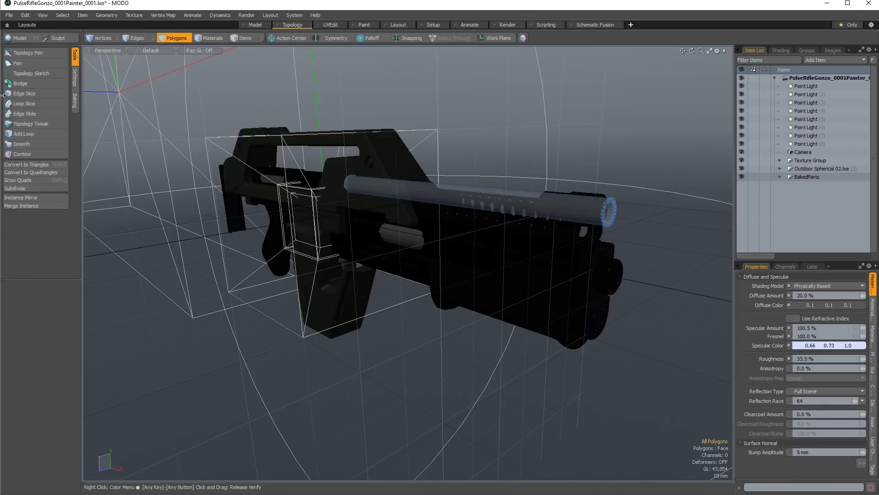
pyautogui.click(262, 26)
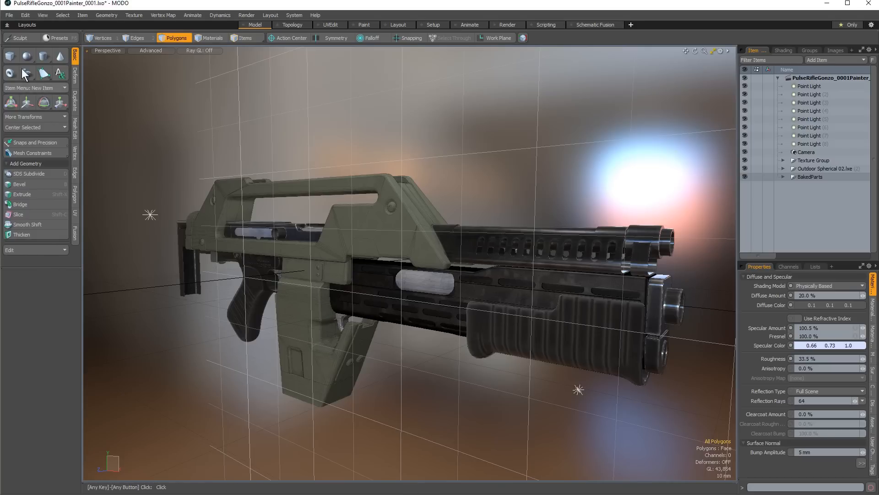
# Browse the modeling tool categories from Deform through Fusion and back to Basic.
pyautogui.click(74, 77)
pyautogui.click(76, 101)
pyautogui.click(76, 128)
pyautogui.click(76, 154)
pyautogui.click(77, 174)
pyautogui.click(77, 195)
pyautogui.click(76, 215)
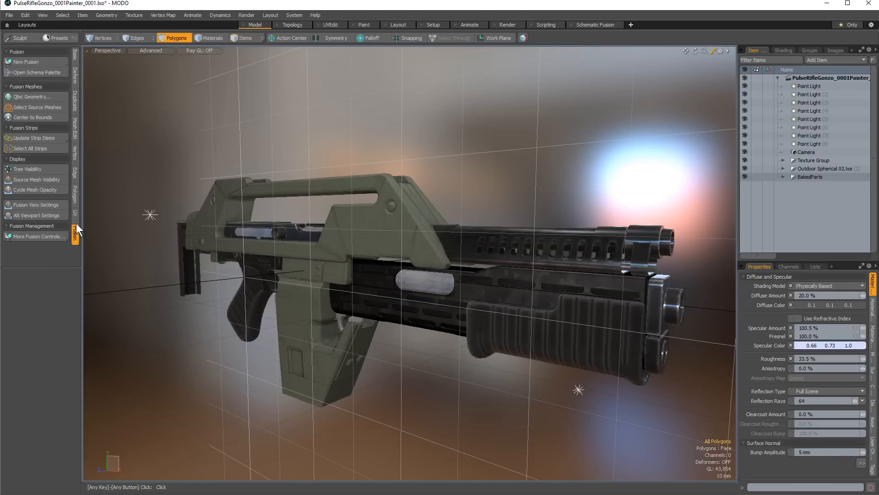
pyautogui.click(76, 195)
pyautogui.click(76, 173)
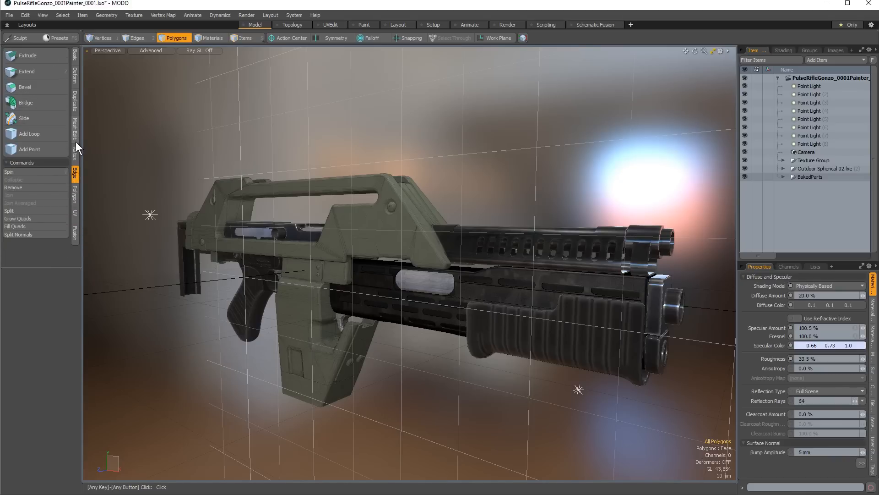
pyautogui.click(76, 153)
pyautogui.click(75, 128)
pyautogui.click(74, 102)
pyautogui.click(74, 79)
pyautogui.click(74, 57)
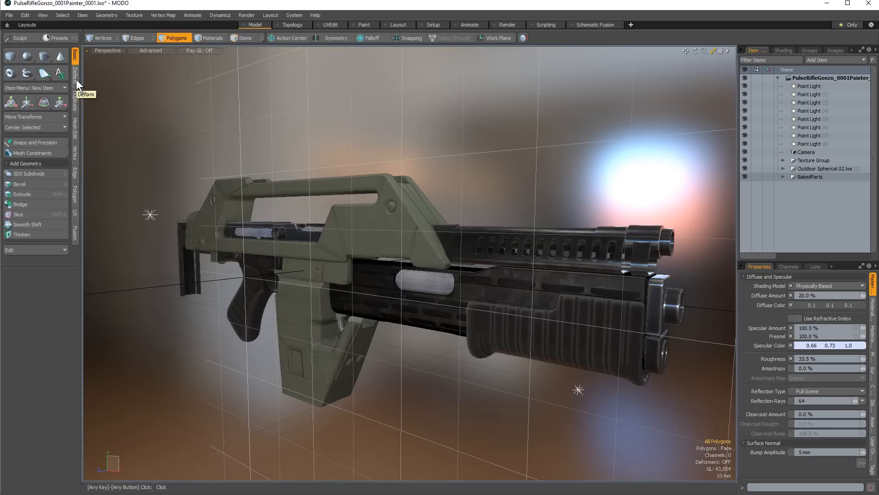
# Inspect the settings of the Cube and Extrude tools, and leave the Cube tool without creating geometry.
pyautogui.click(11, 56)
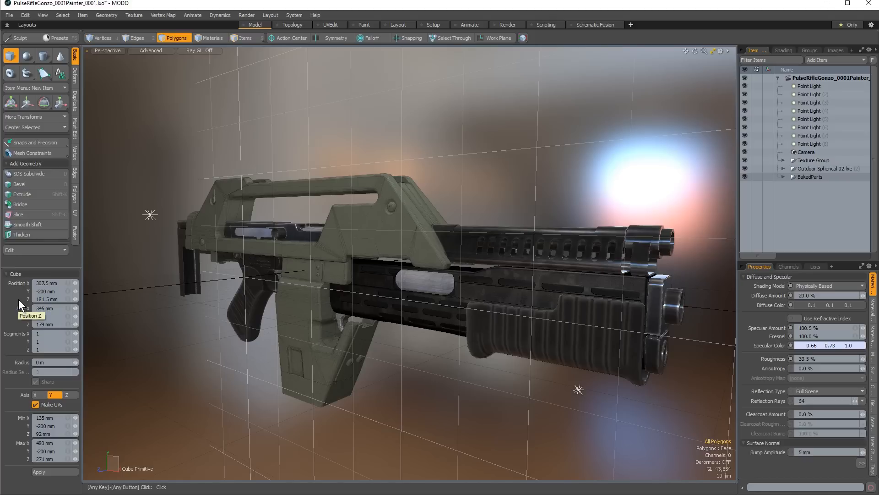
pyautogui.click(31, 193)
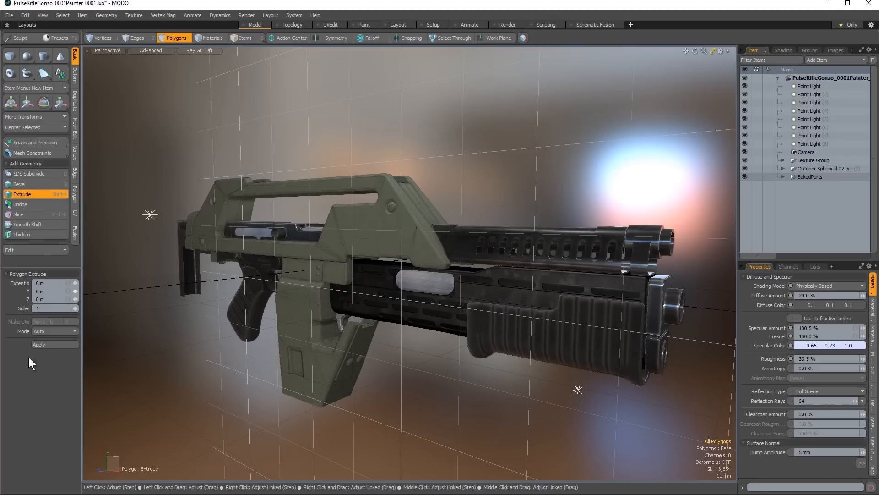
pyautogui.click(13, 55)
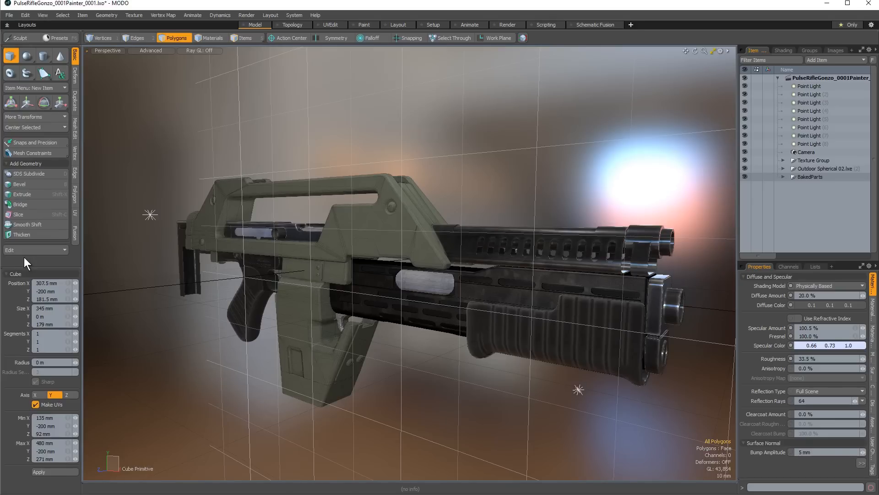
pyautogui.click(30, 252)
pyautogui.click(32, 238)
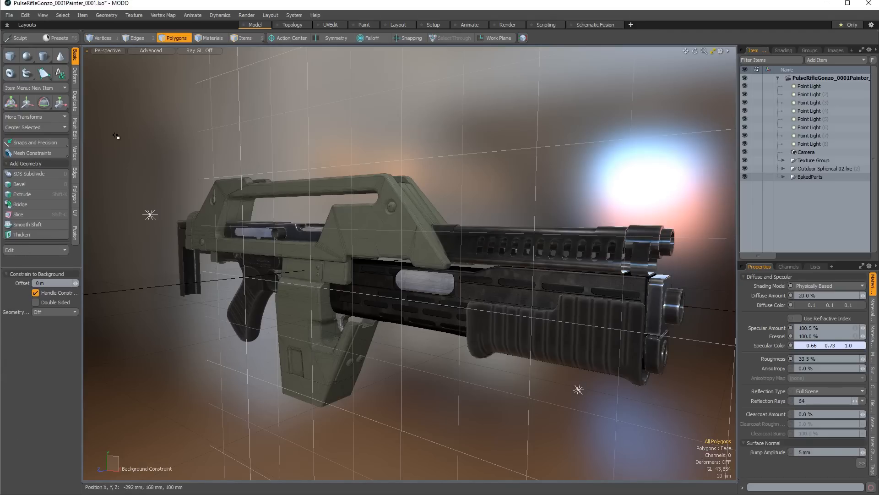
# Cycle through the vertex, edge and polygon selection modes, ending in item selection mode.
pyautogui.click(106, 36)
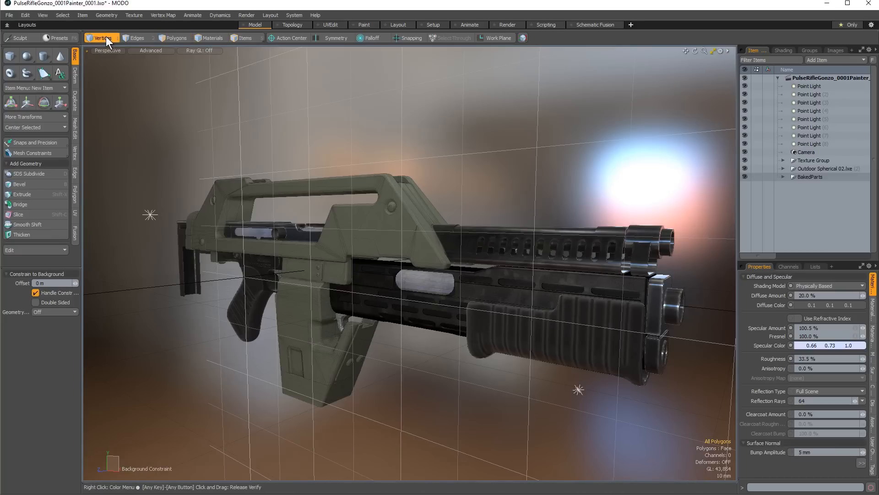
pyautogui.click(134, 37)
pyautogui.click(180, 38)
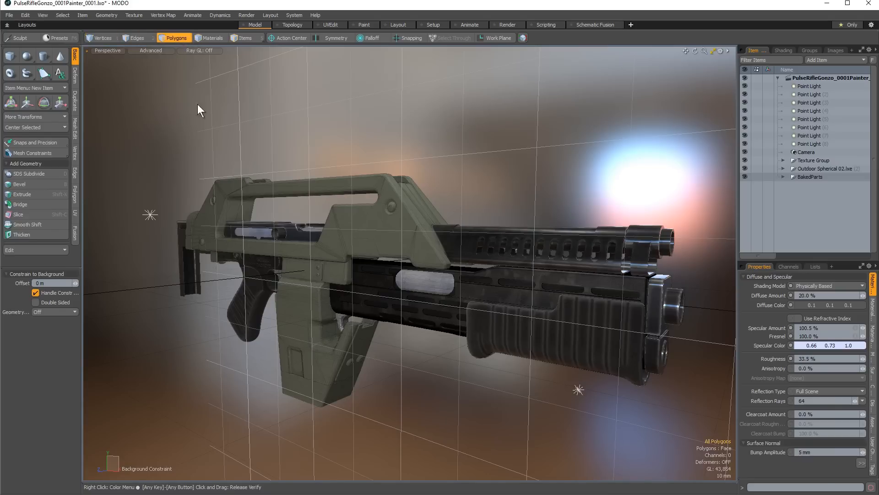
pyautogui.click(243, 39)
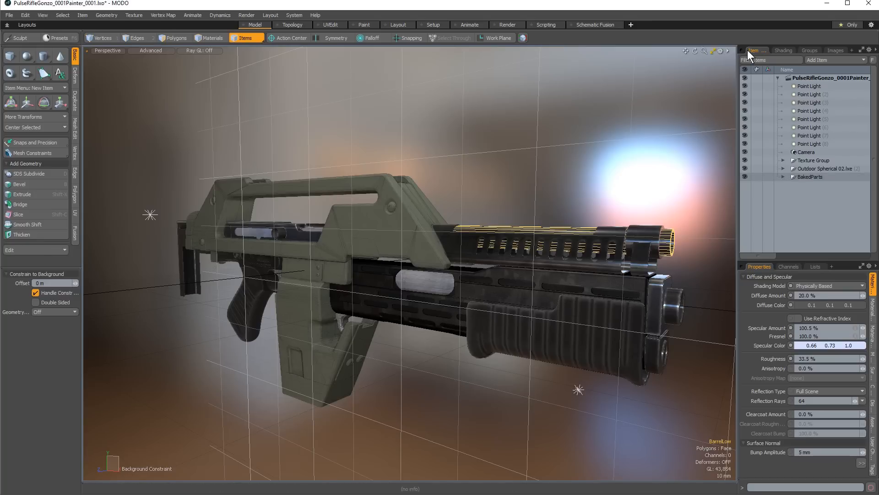
# Expand the BakedParts group with all its children and look through the rifle's mesh hierarchy.
pyautogui.click(783, 177)
pyautogui.scroll(2, 785, 178)
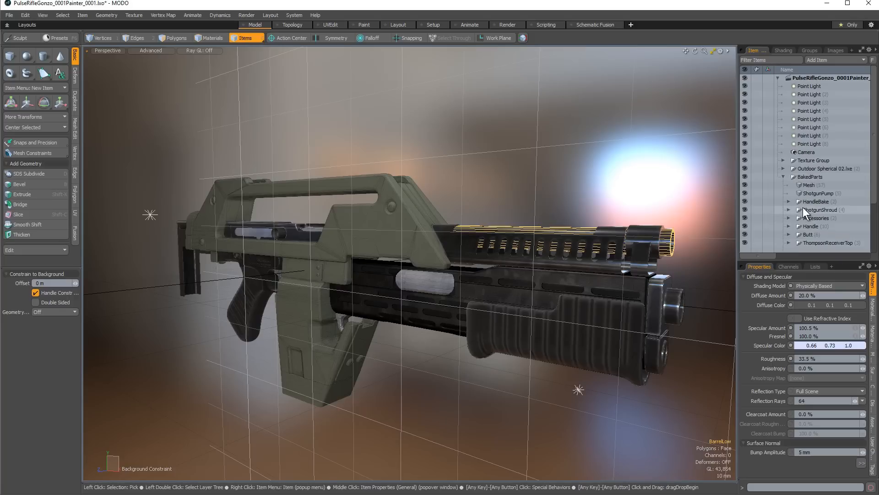
pyautogui.click(783, 176)
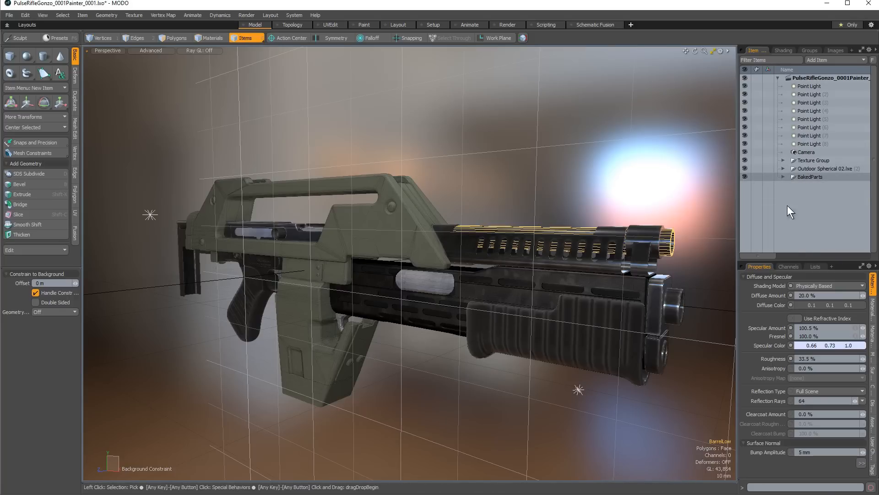
pyautogui.keyDown('shift'); pyautogui.click(784, 176); pyautogui.keyUp('shift')
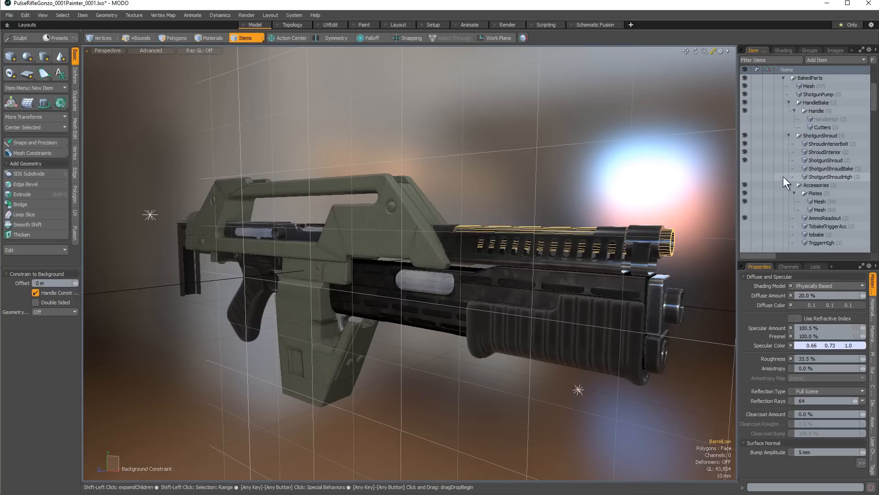
pyautogui.scroll(-2, 790, 177)
pyautogui.scroll(-8, 790, 177)
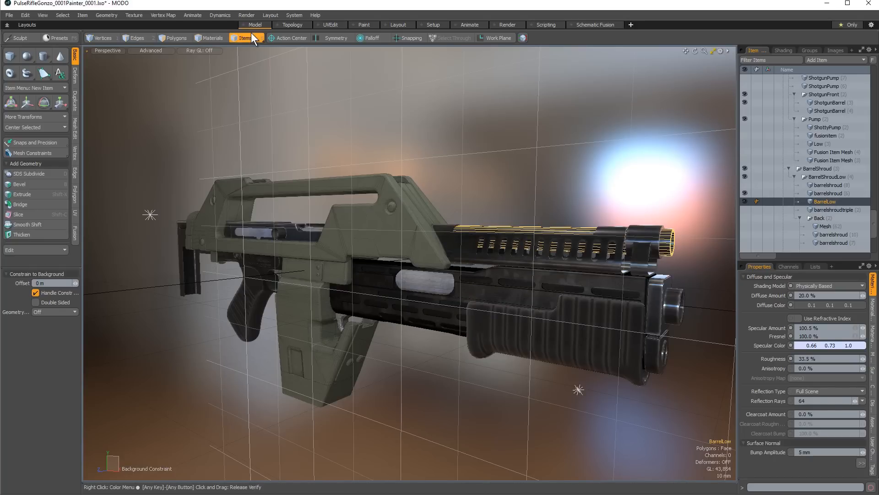
pyautogui.moveTo(874, 223)
pyautogui.mouseDown()
pyautogui.moveTo(874, 79)
pyautogui.moveTo(875, 238)
pyautogui.mouseUp()
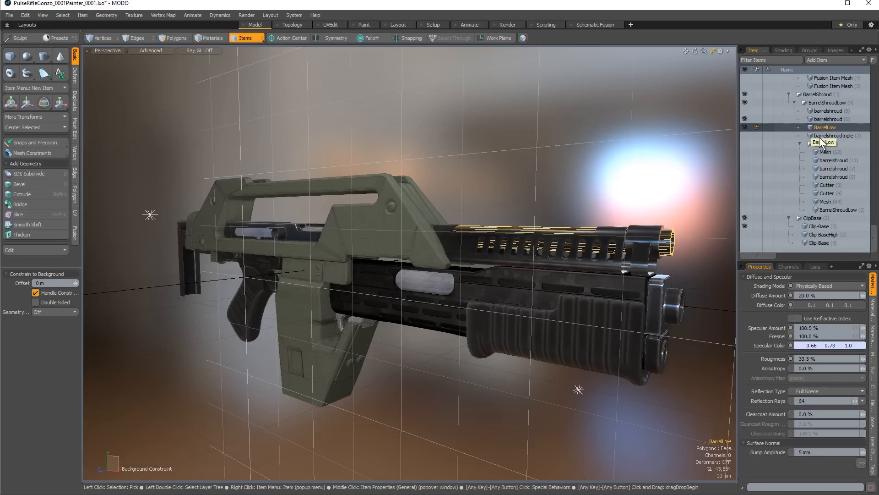
pyautogui.moveTo(874, 236); pyautogui.dragTo(872, 86)
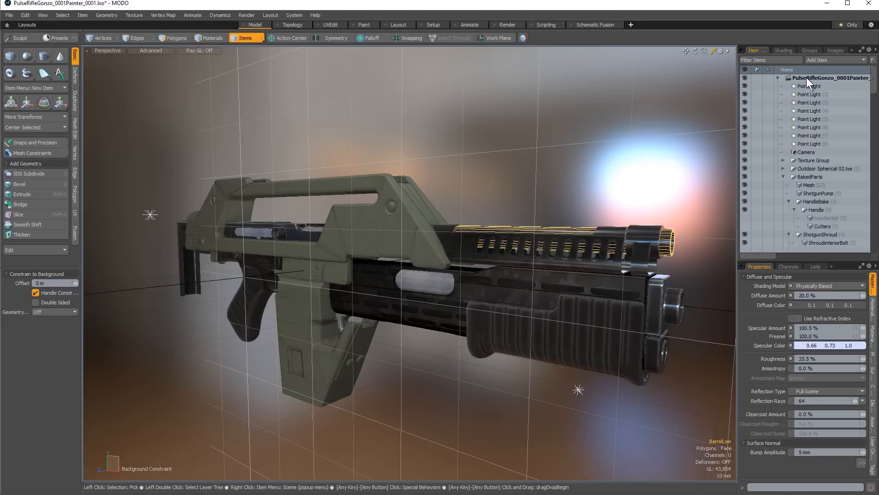
# Look through the textures inside the Texture Group and collapse it again.
pyautogui.click(784, 160)
pyautogui.scroll(-3, 784, 161)
pyautogui.scroll(1, 811, 117)
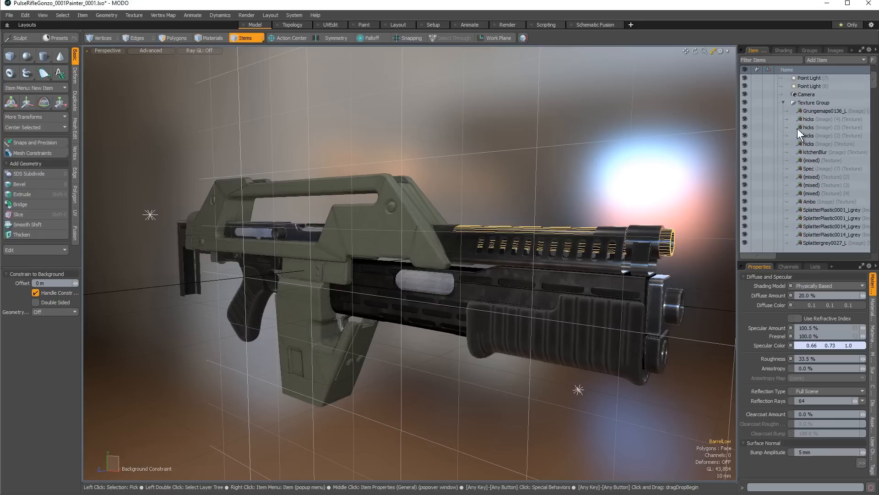
pyautogui.click(784, 102)
# Select the last point light and view its material and transparency settings, returning to its light properties.
pyautogui.click(819, 85)
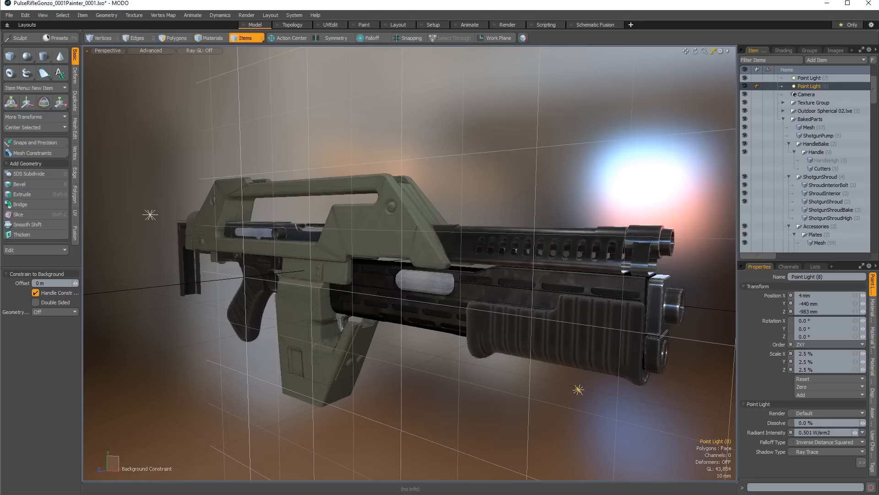
pyautogui.click(874, 315)
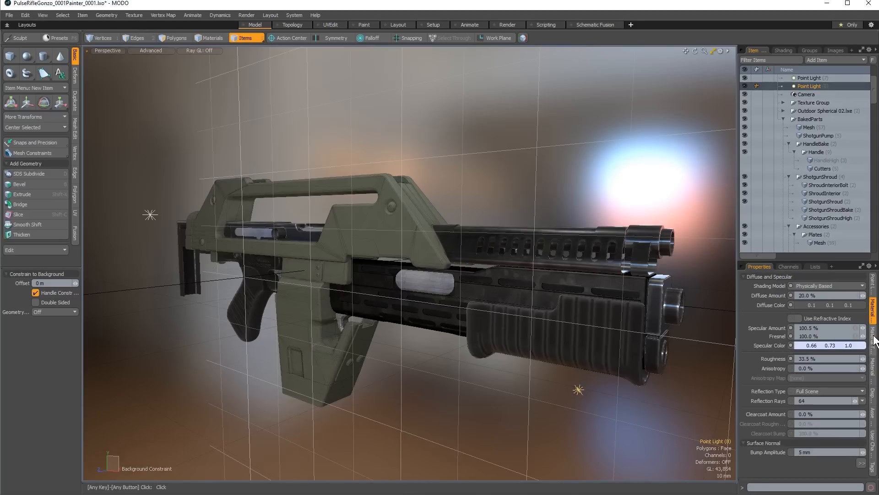
pyautogui.click(873, 341)
pyautogui.click(874, 366)
pyautogui.click(874, 341)
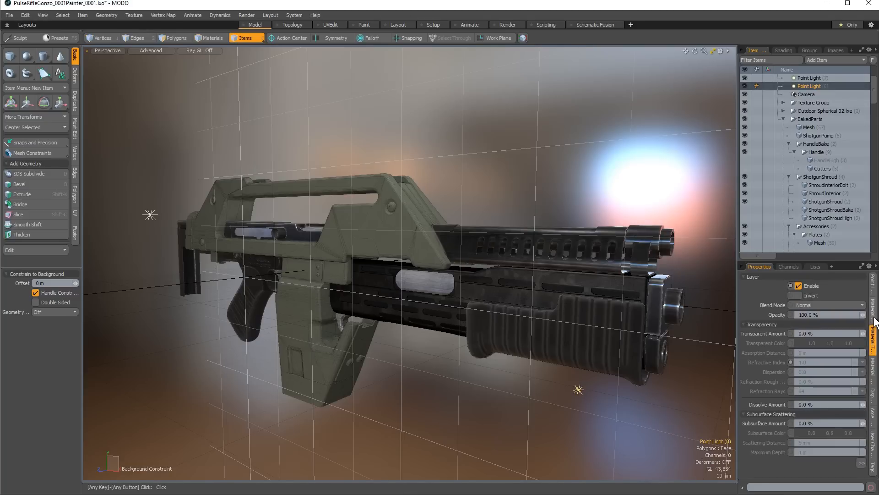
pyautogui.click(874, 312)
pyautogui.click(874, 289)
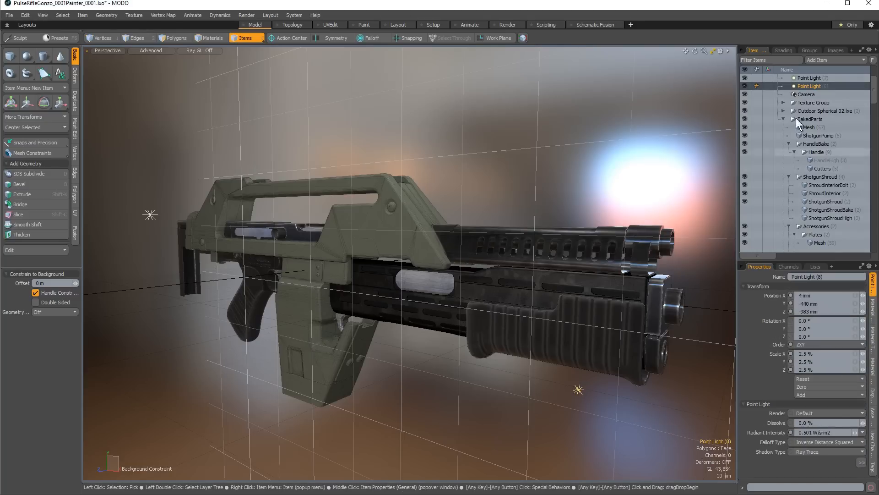
# Select the Cutters mesh under Handle and view its subdivision settings and its material ray tracing settings.
pyautogui.click(812, 169)
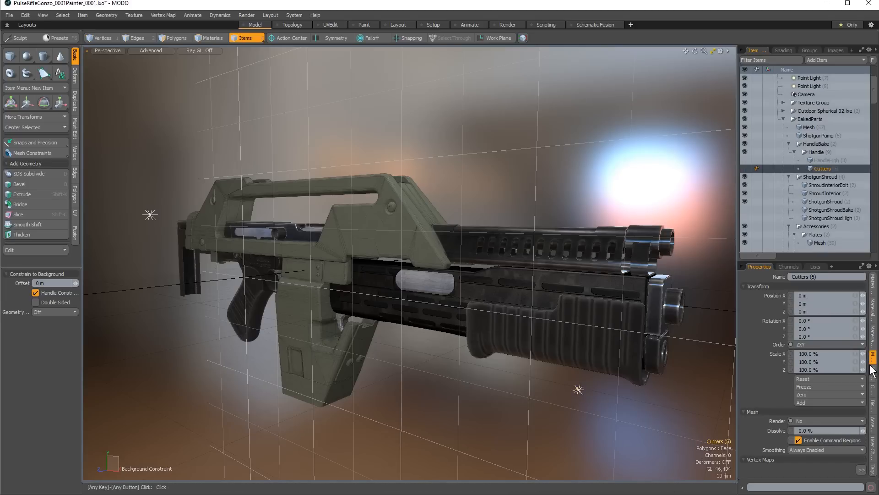
pyautogui.click(873, 380)
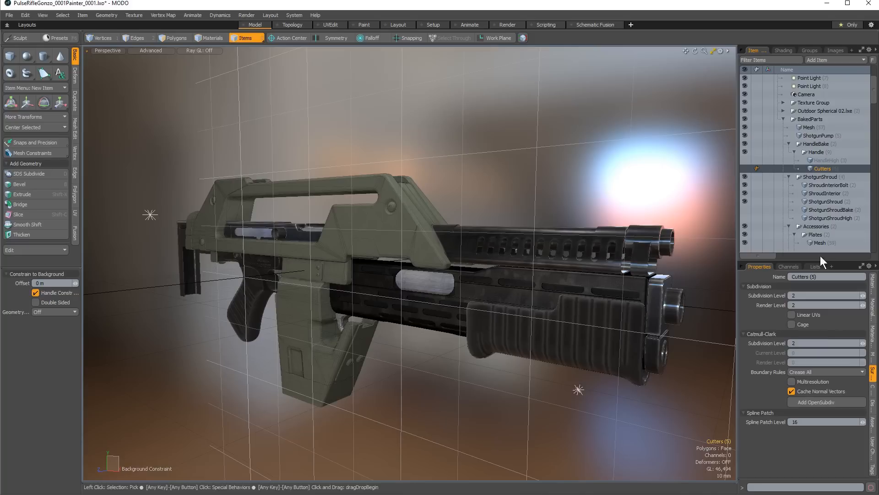
pyautogui.click(873, 337)
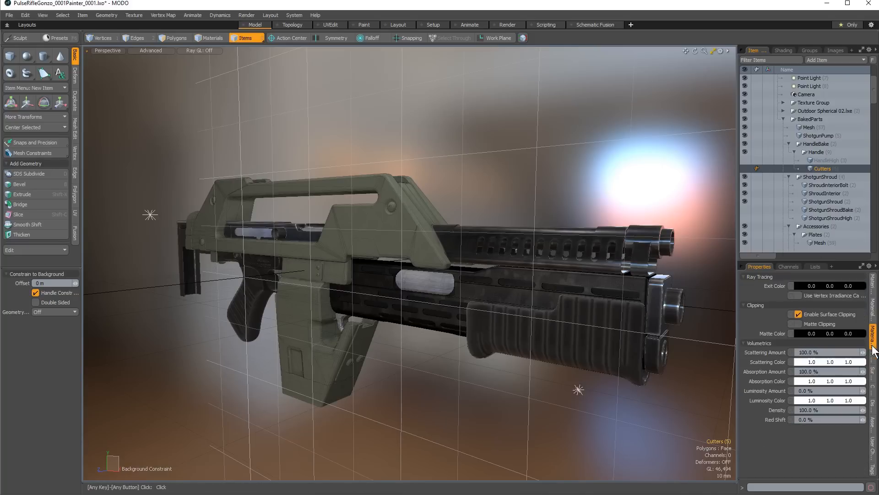
# Select the second Grungemaps0136 Specular Color layer in the Shader Tree, view its texture layer and transform properties, and deselect it again.
pyautogui.click(782, 48)
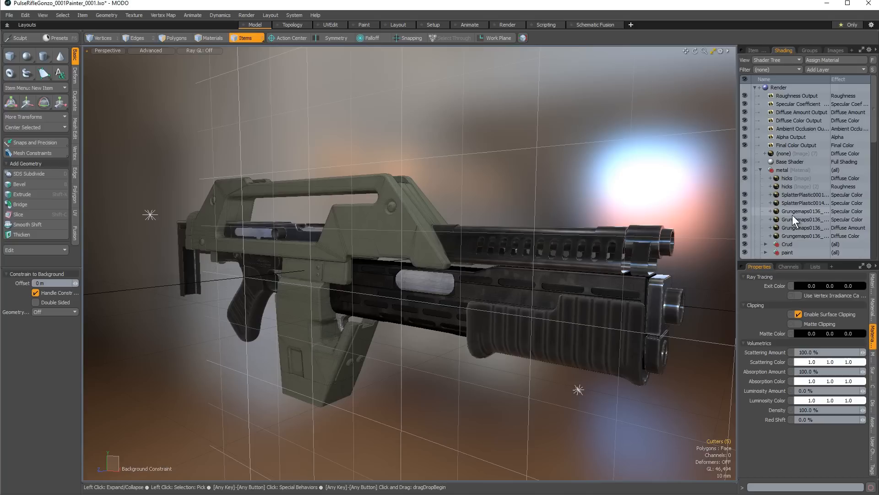
pyautogui.click(792, 217)
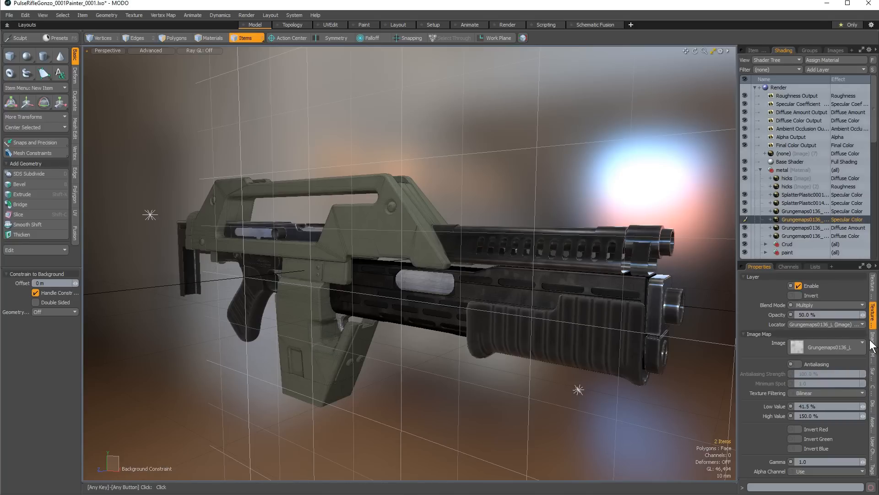
pyautogui.click(873, 358)
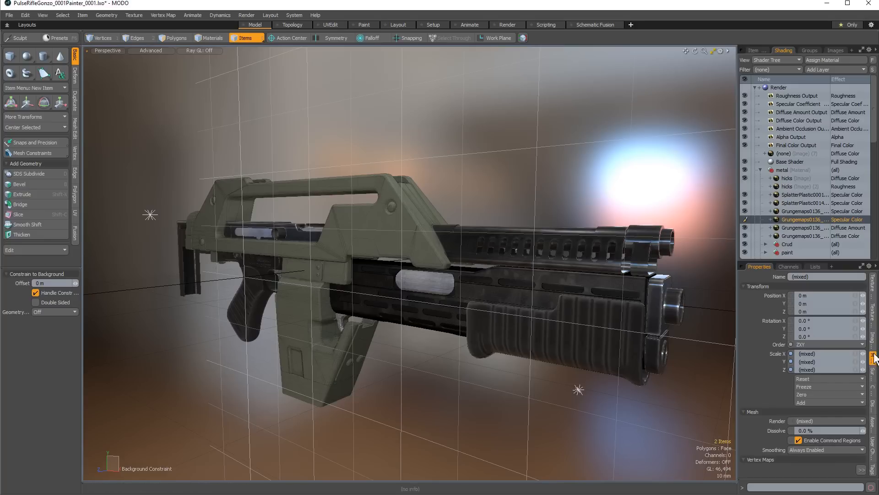
pyautogui.keyDown('ctrl'); pyautogui.click(785, 220); pyautogui.keyUp('ctrl')
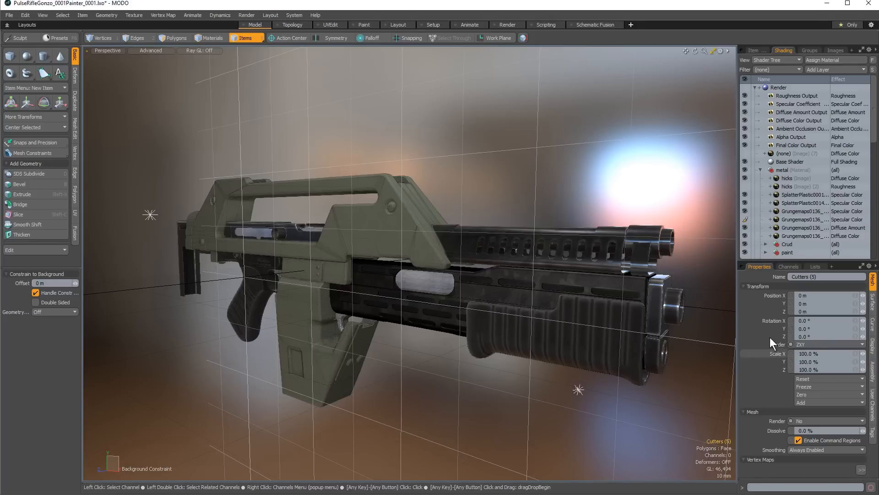
# Return to the item list and view the channels of Cutters, HandleHigh and ShroudInteriorBolt in turn.
pyautogui.click(754, 50)
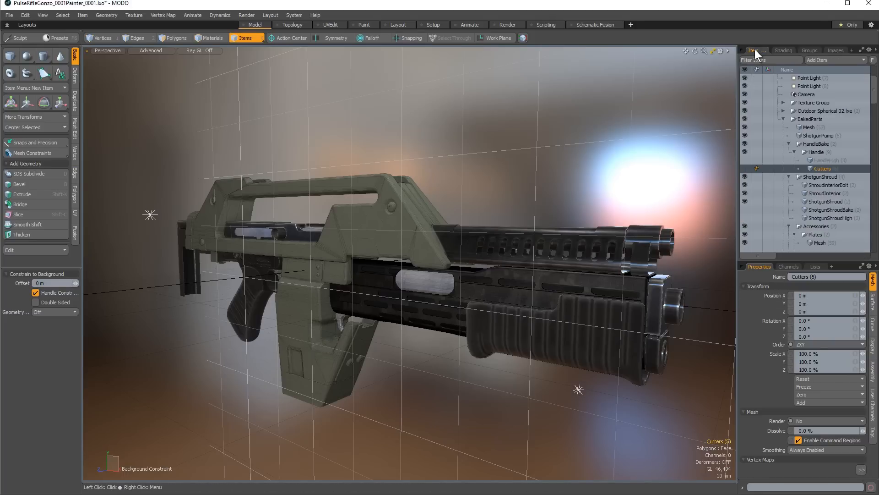
pyautogui.click(786, 267)
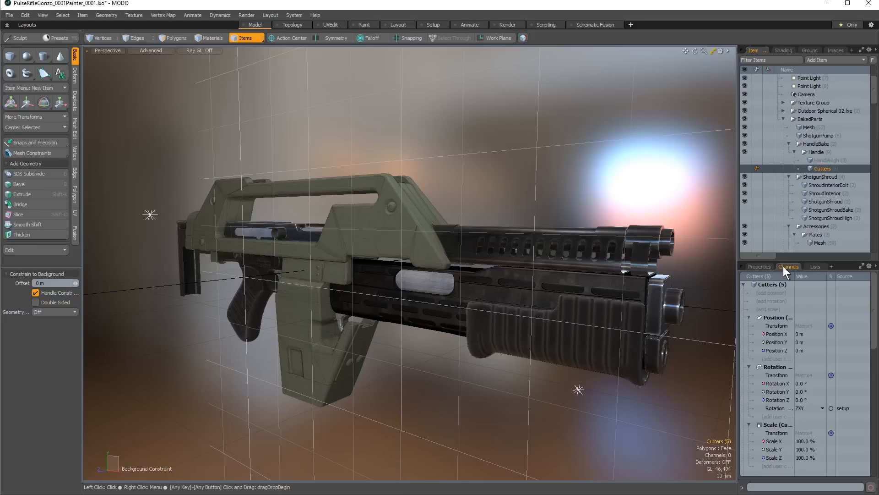
pyautogui.click(806, 159)
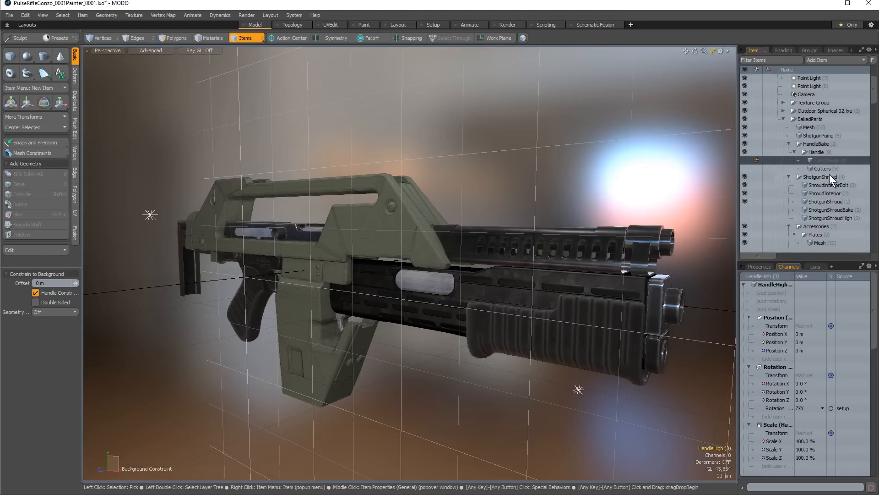
pyautogui.click(828, 187)
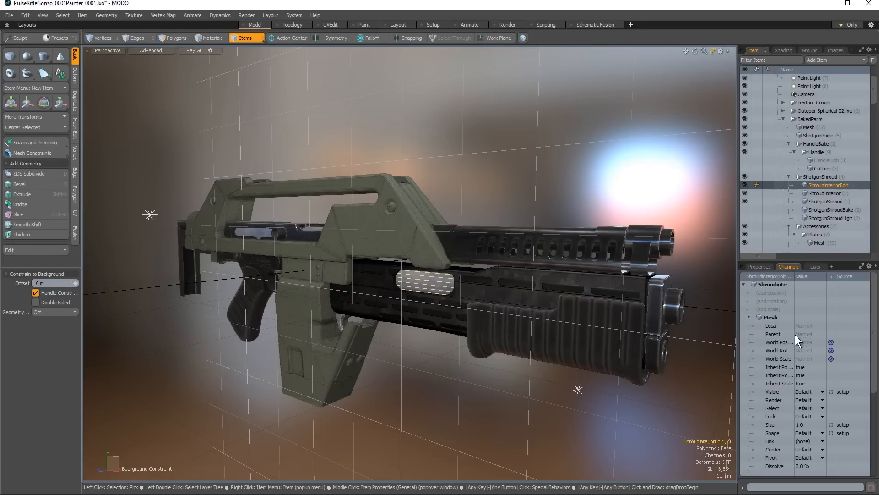
# Look through the vertex map groups of ShroudInteriorBolt, including the morph maps and other maps, and collapse them again.
pyautogui.click(817, 266)
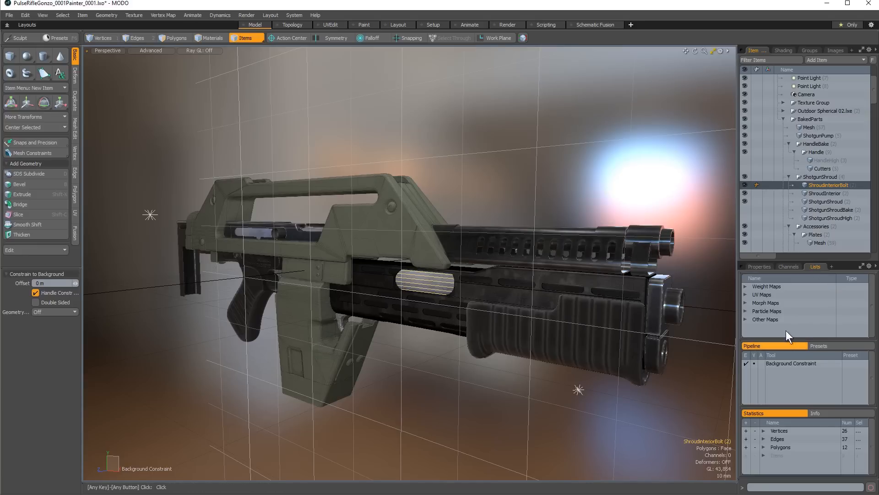
pyautogui.click(744, 285)
pyautogui.click(744, 285)
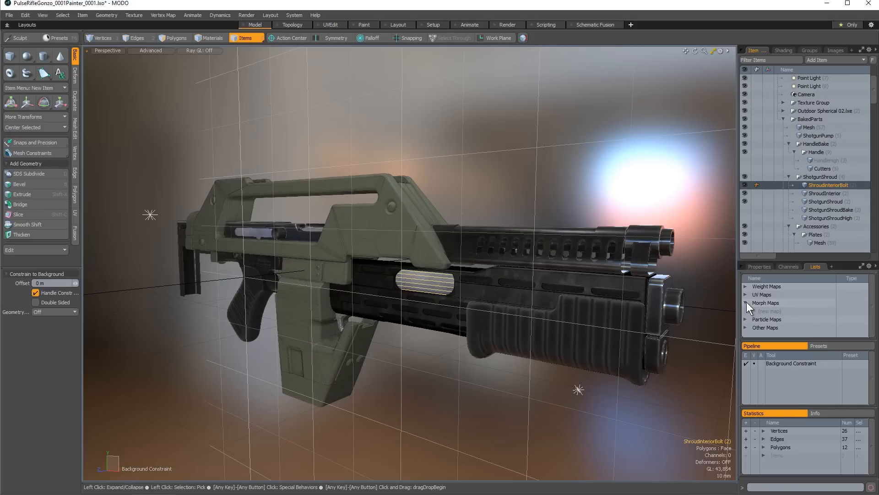
pyautogui.click(745, 319)
pyautogui.scroll(-1, 744, 317)
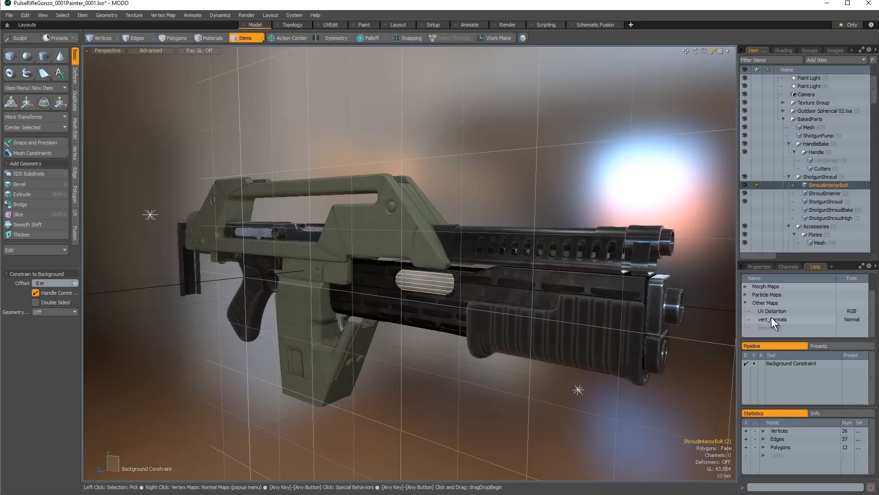
pyautogui.click(746, 302)
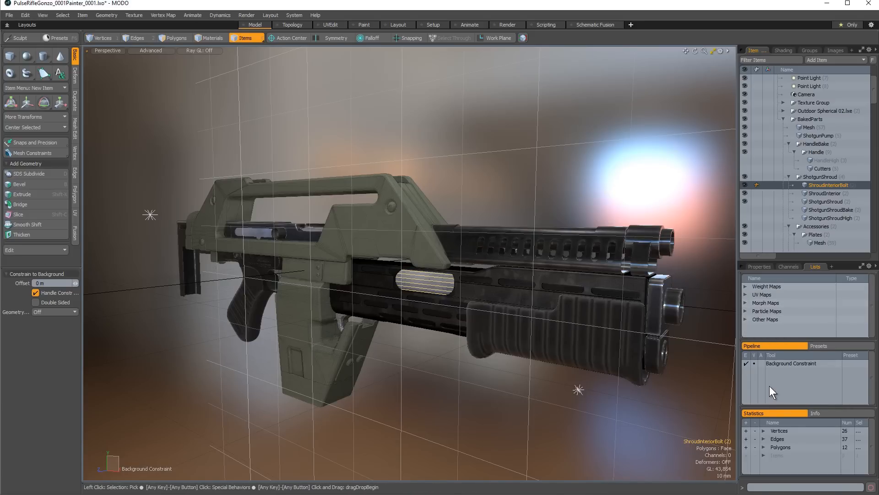
# Look through the vertex statistics of ShroudInteriorBolt and open its polygon statistics in an enlarged Statistics list.
pyautogui.click(764, 430)
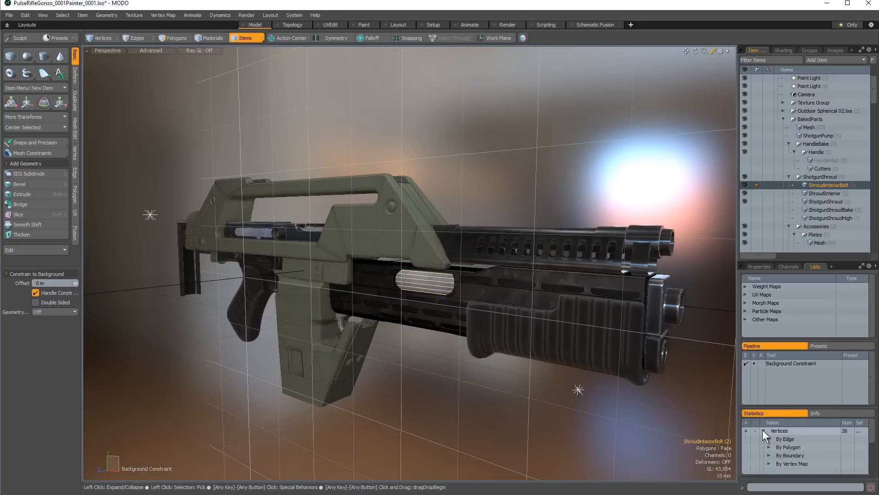
pyautogui.click(763, 430)
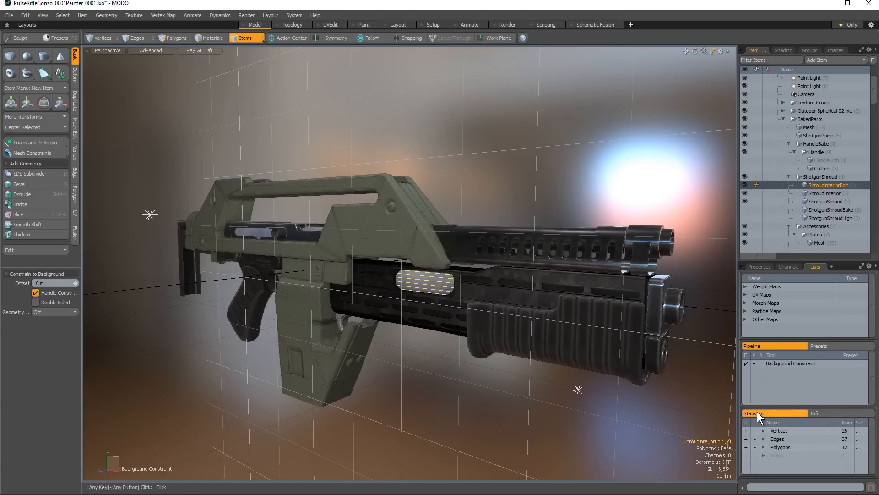
pyautogui.click(763, 447)
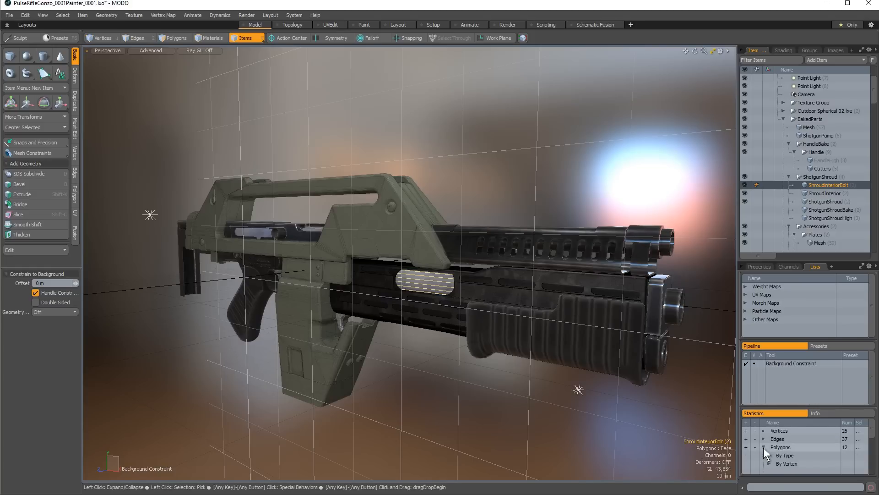
pyautogui.scroll(-1, 774, 432)
pyautogui.scroll(1, 777, 428)
pyautogui.moveTo(780, 408); pyautogui.dragTo(782, 363)
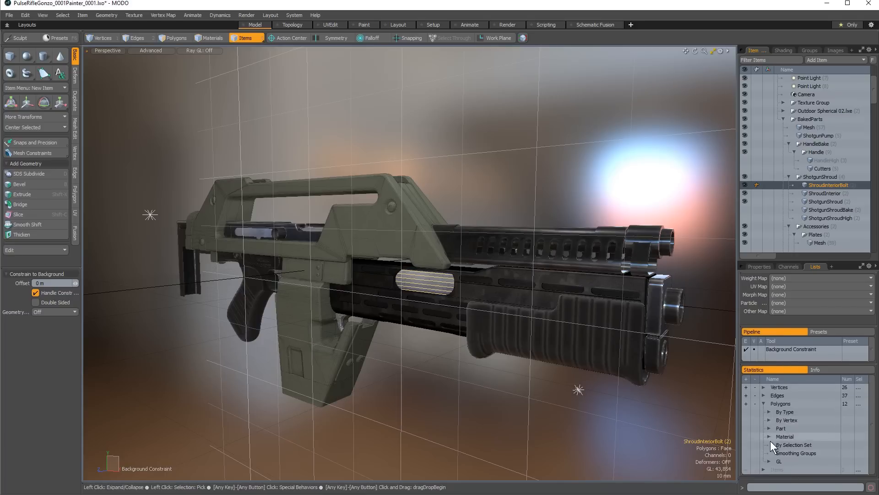
# Select all four-vertex polygons of ShroudInteriorBolt through the By Vertex statistics and remove them from the selection again.
pyautogui.click(769, 420)
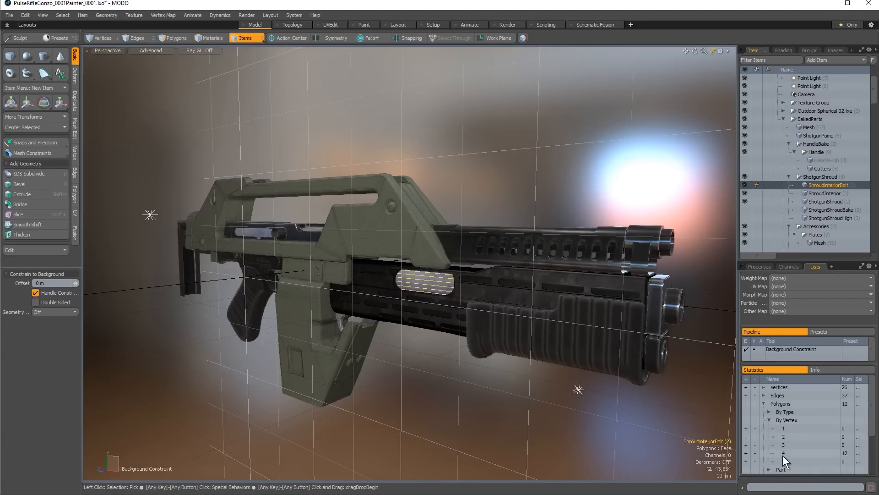
pyautogui.click(746, 453)
pyautogui.keyDown('alt'); pyautogui.moveTo(442, 313); pyautogui.dragTo(362, 317); pyautogui.keyUp('alt')
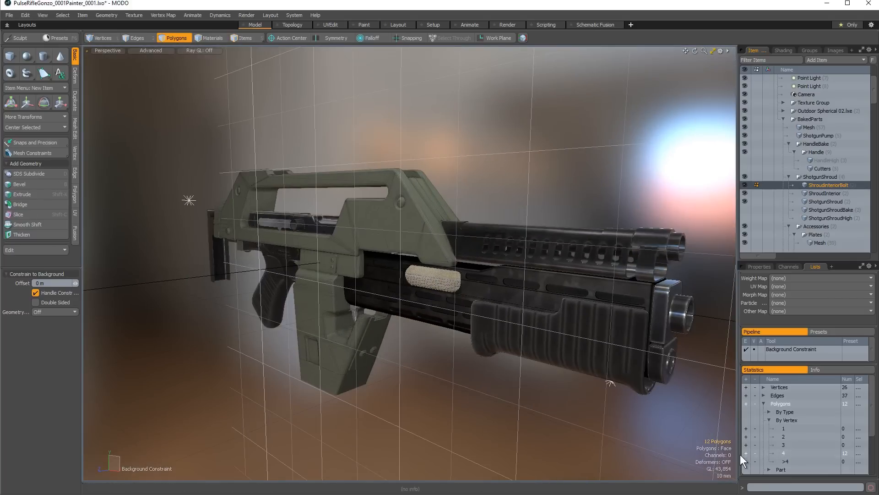
pyautogui.click(755, 453)
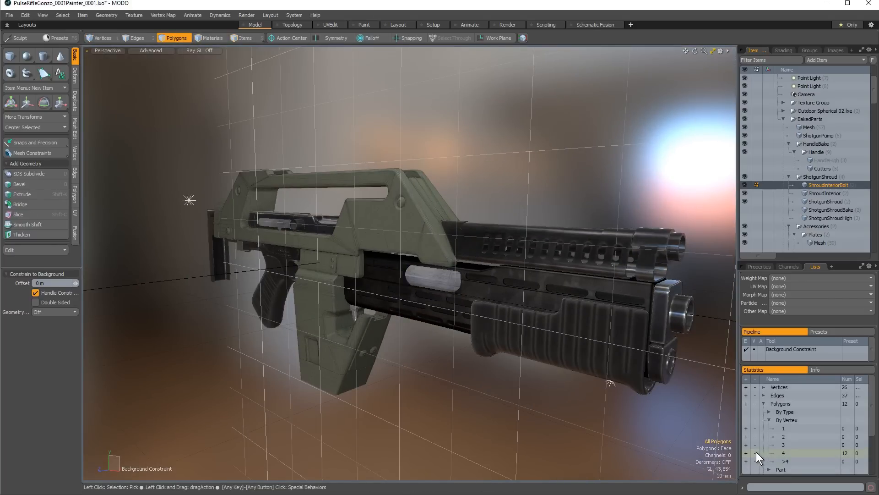
# Collapse the By Vertex statistics and look through the polygon categories listed By Type.
pyautogui.click(768, 418)
pyautogui.click(769, 412)
pyautogui.scroll(-1, 779, 426)
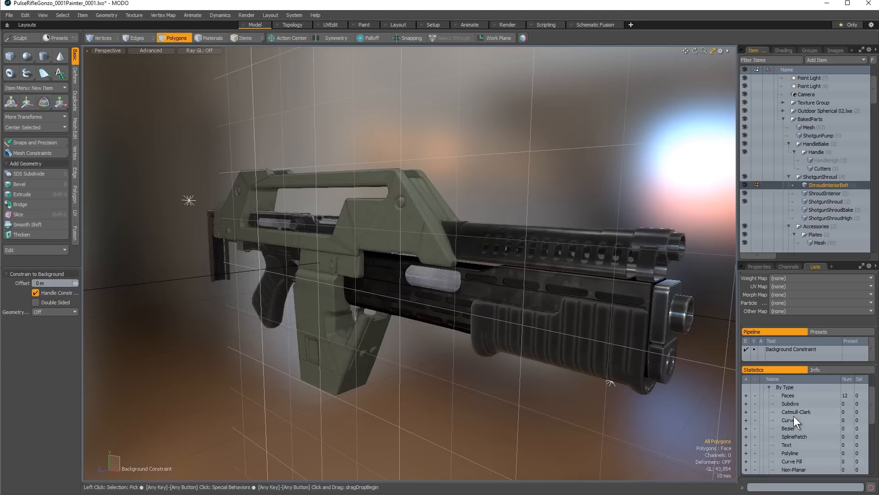
pyautogui.scroll(-2, 793, 413)
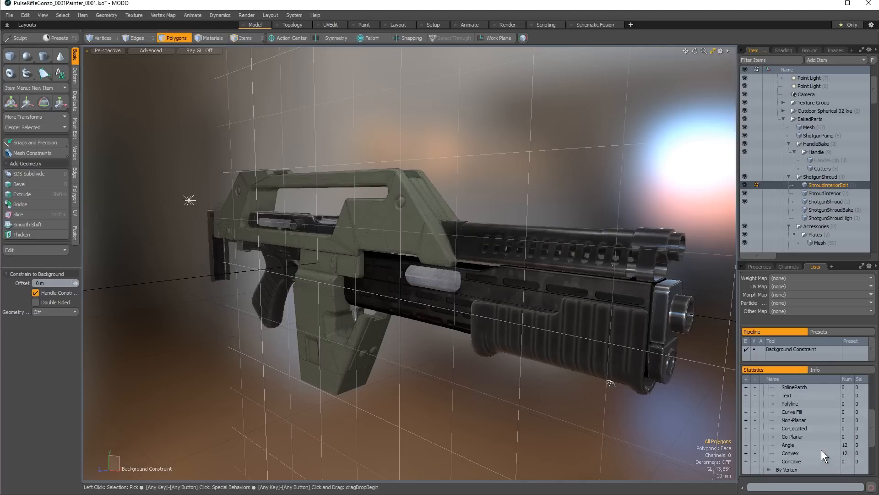
pyautogui.scroll(3, 793, 416)
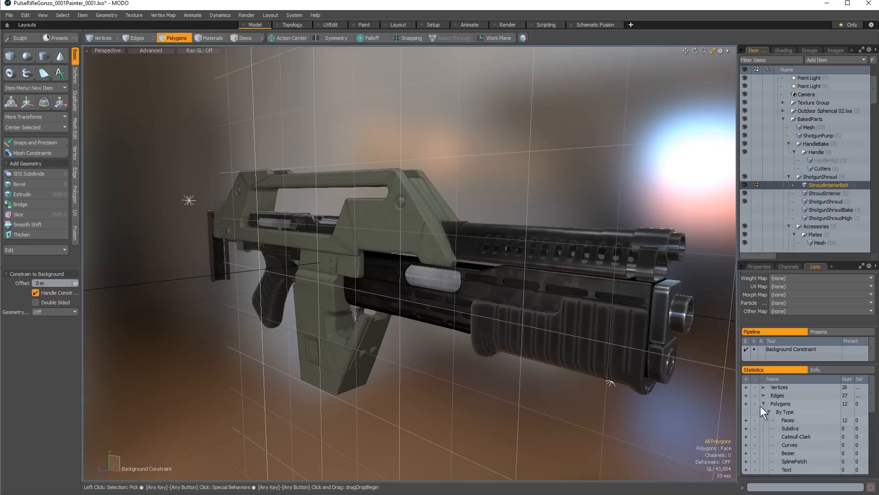
# Collapse the polygon statistics and shrink the Statistics list to give the vertex map list more room.
pyautogui.click(763, 403)
pyautogui.moveTo(775, 366); pyautogui.dragTo(777, 424)
pyautogui.moveTo(775, 327); pyautogui.dragTo(775, 349)
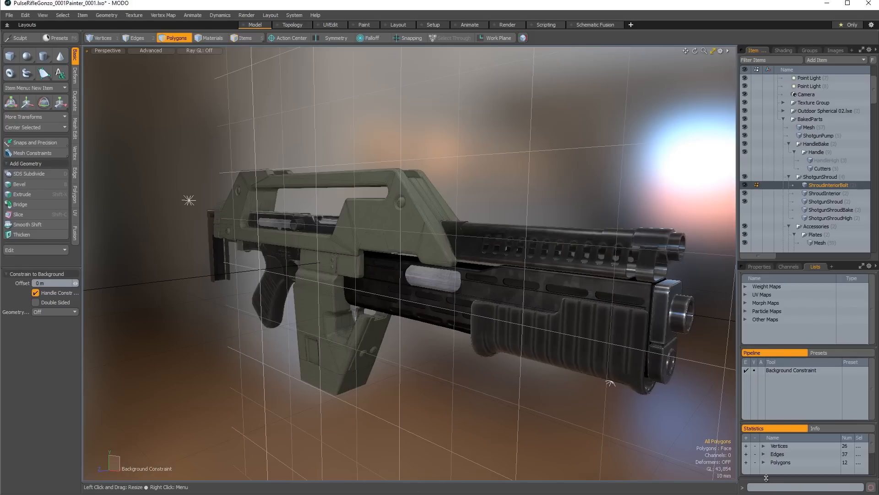
# Reveal the Command History, move the undo marker back to just after Select Next Mode, and hide the history again.
pyautogui.moveTo(800, 318); pyautogui.dragTo(805, 270)
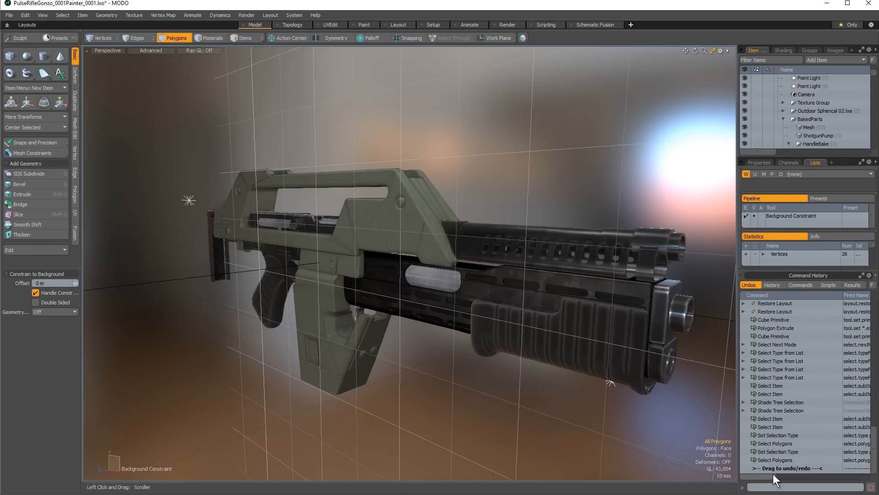
pyautogui.moveTo(773, 469); pyautogui.dragTo(776, 414)
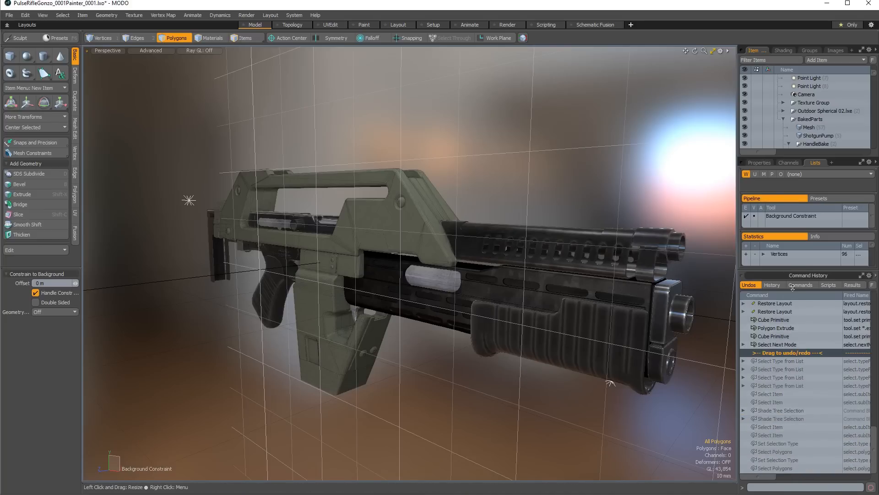
pyautogui.moveTo(789, 275); pyautogui.dragTo(788, 477)
pyautogui.moveTo(774, 261); pyautogui.dragTo(775, 218)
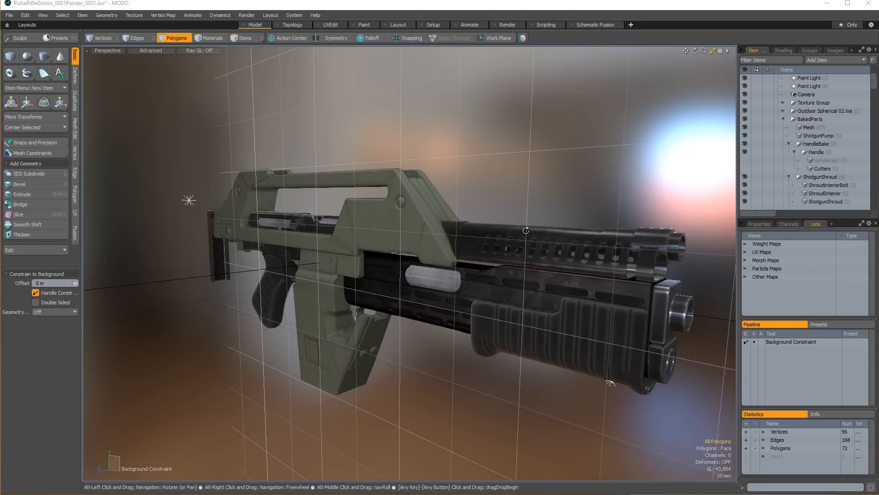
# Switch to vertex selection mode and examine the rifle from the front, the side and above, both close up and from farther away.
pyautogui.keyDown('alt'); pyautogui.moveTo(548, 259); pyautogui.dragTo(284, 284); pyautogui.keyUp('alt')
pyautogui.keyDown('alt'); pyautogui.moveTo(484, 307); pyautogui.dragTo(272, 219); pyautogui.keyUp('alt')
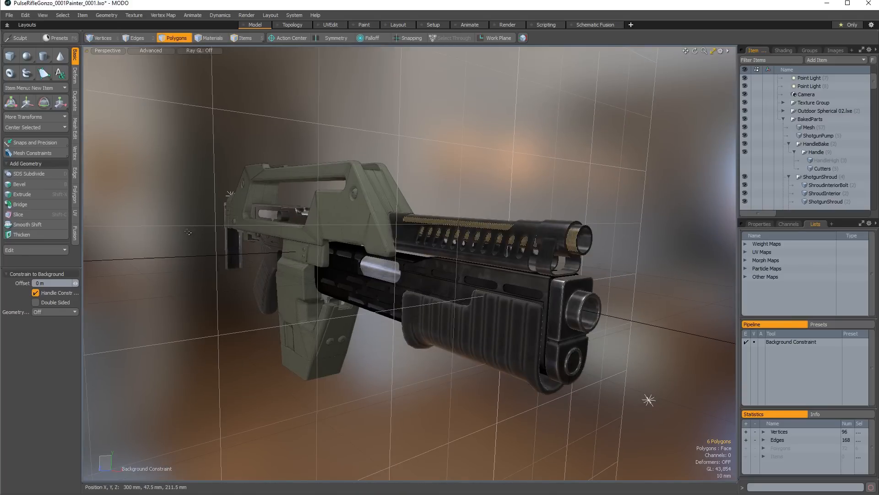
pyautogui.press('1')
pyautogui.keyDown('alt'); pyautogui.moveTo(432, 287); pyautogui.dragTo(666, 263); pyautogui.keyUp('alt')
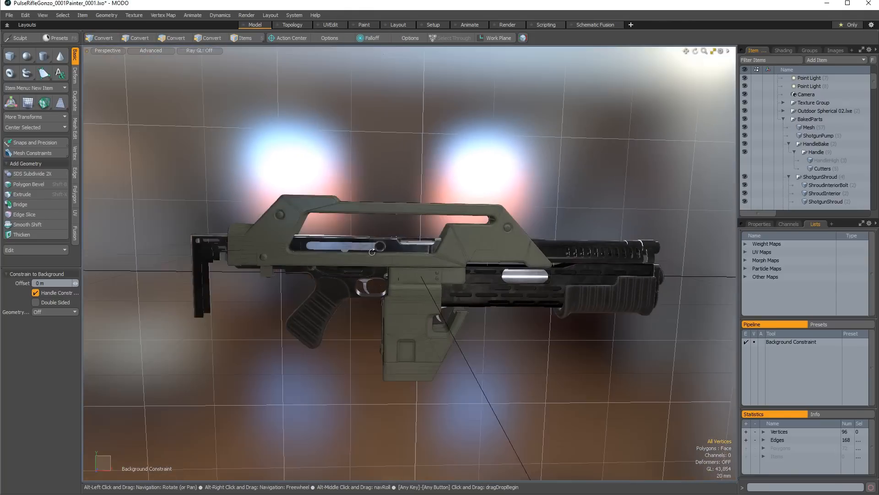
pyautogui.keyDown('alt'); pyautogui.moveTo(372, 251); pyautogui.dragTo(396, 329); pyautogui.keyUp('alt')
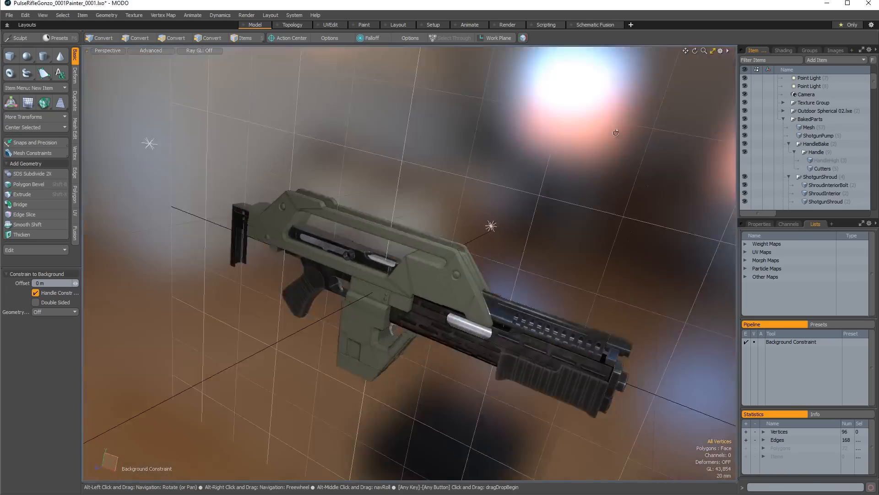
pyautogui.keyDown('alt'); pyautogui.moveTo(616, 133); pyautogui.dragTo(465, 277); pyautogui.keyUp('alt')
pyautogui.scroll(4, 440, 275)
pyautogui.scroll(-4, 466, 277)
pyautogui.keyDown('alt'); pyautogui.moveTo(344, 269); pyautogui.dragTo(375, 245); pyautogui.keyUp('alt')
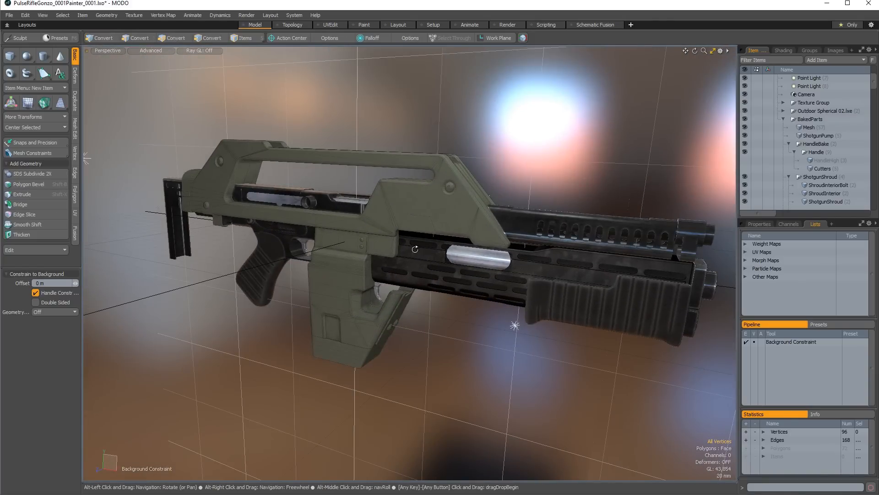
pyautogui.keyDown('alt'); pyautogui.moveTo(515, 326); pyautogui.dragTo(384, 255); pyautogui.keyUp('alt')
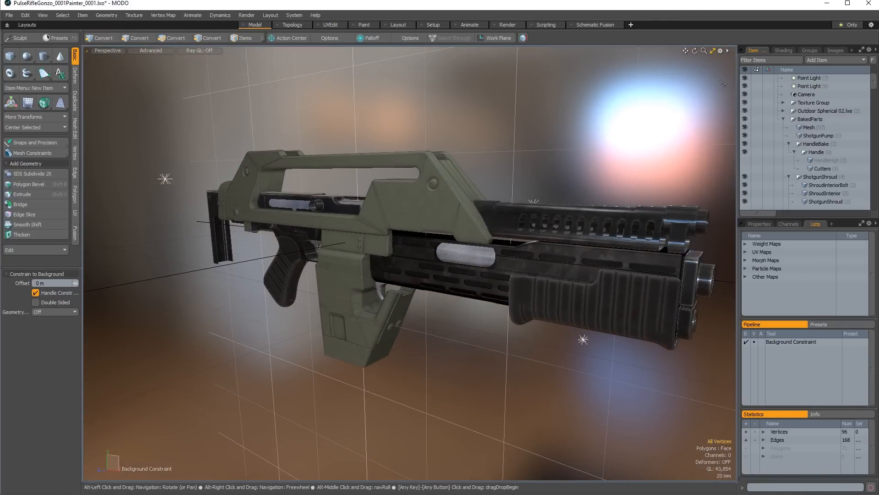
# Open the 3D viewport's drawing and control properties, view the Trackball Rotation options, and close the properties again.
pyautogui.click(721, 51)
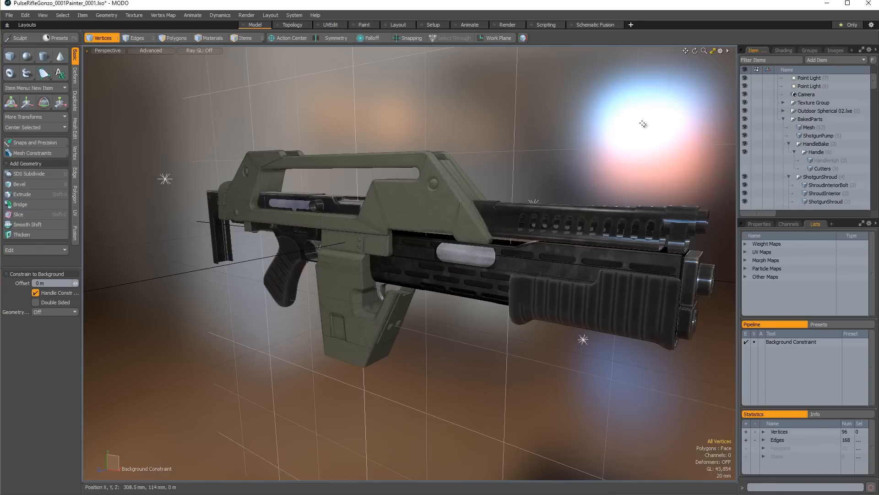
pyautogui.press('o')
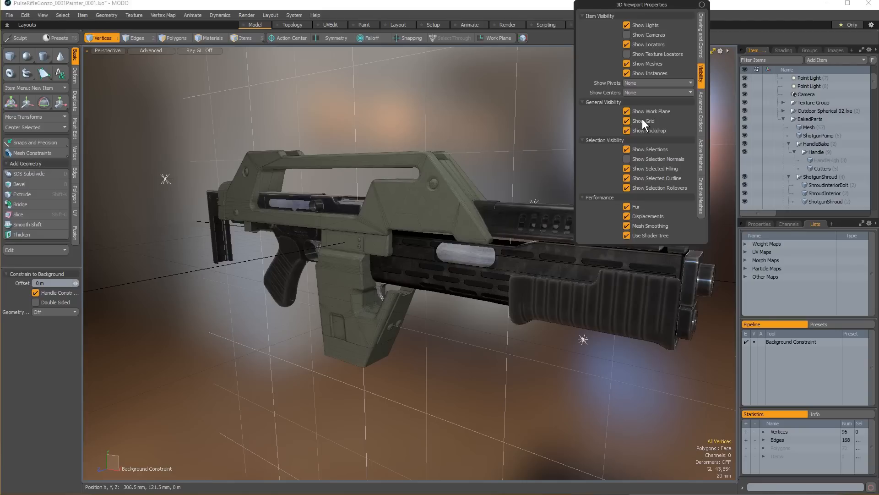
pyautogui.click(700, 46)
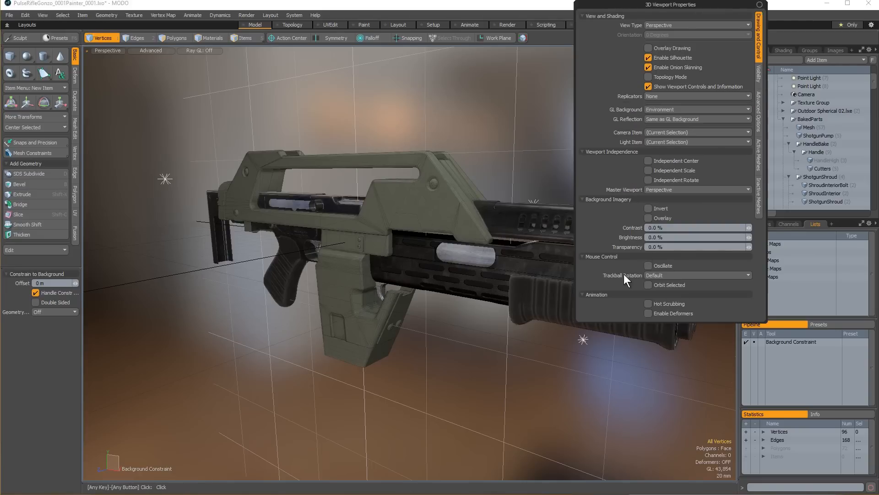
pyautogui.click(674, 274)
pyautogui.click(675, 267)
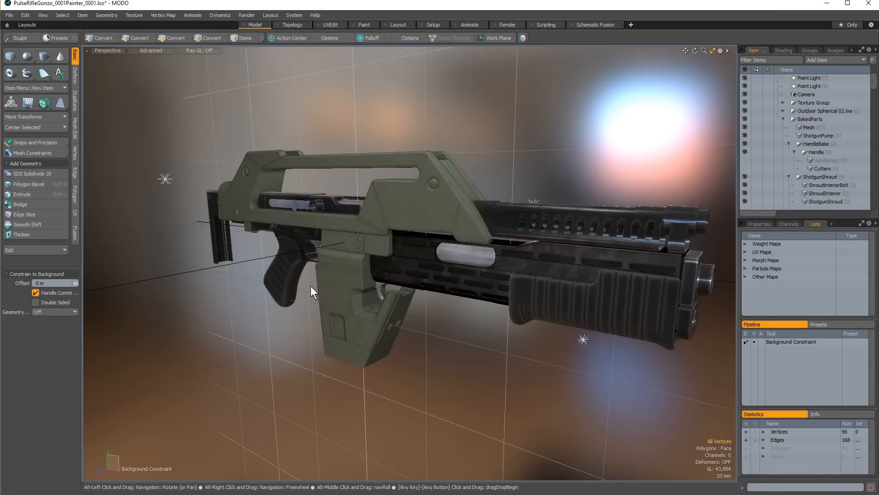
# Set the 3D viewport's Trackball Rotation to Default in its drawing and control properties.
pyautogui.keyDown('alt'); pyautogui.moveTo(428, 297); pyautogui.dragTo(486, 241); pyautogui.keyUp('alt')
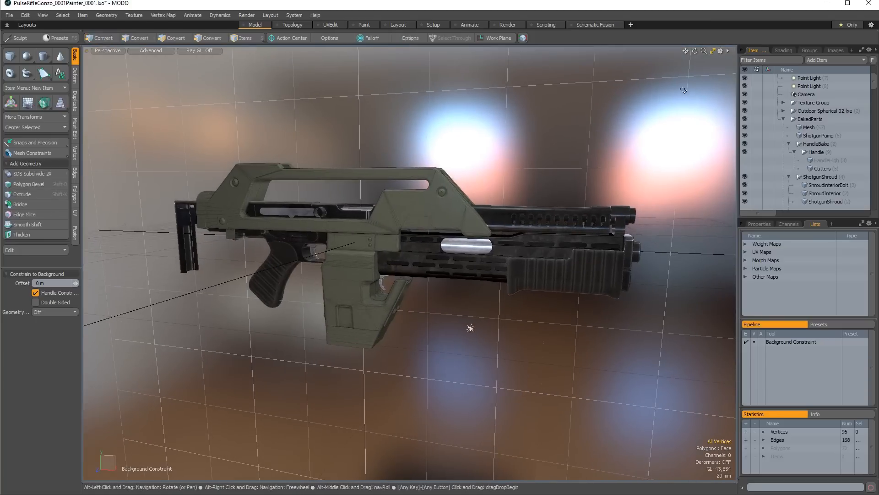
pyautogui.click(720, 50)
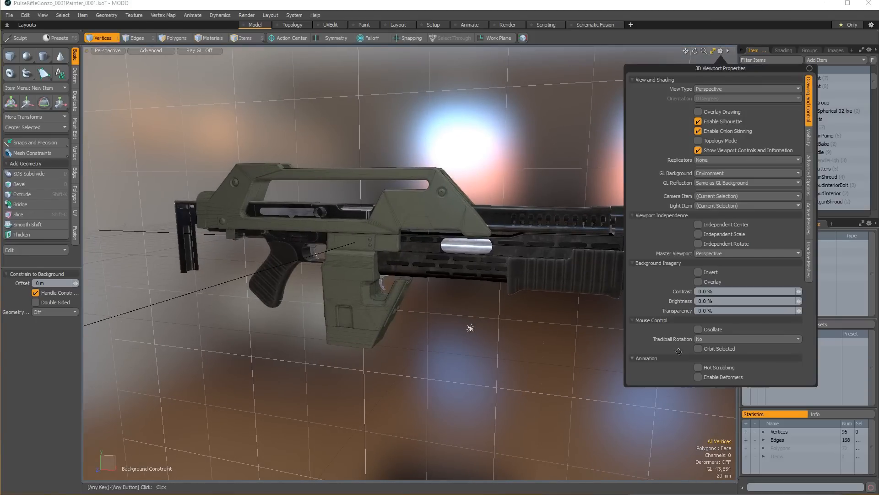
pyautogui.click(715, 339)
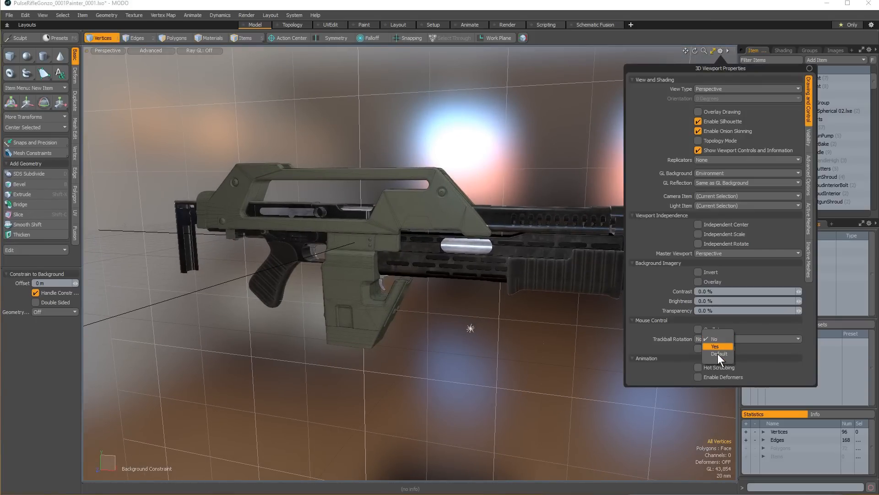
pyautogui.click(719, 354)
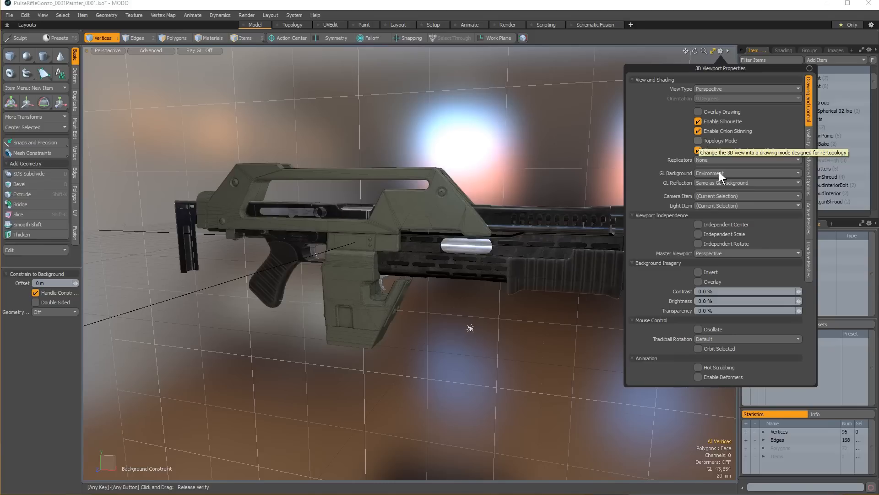
# Close the viewport properties and orbit around the rifle to examine it from the front, both sides and the stock end.
pyautogui.press('alt')
pyautogui.keyDown('alt'); pyautogui.moveTo(598, 199); pyautogui.dragTo(484, 319); pyautogui.keyUp('alt')
pyautogui.keyDown('alt'); pyautogui.moveTo(453, 221); pyautogui.dragTo(518, 313); pyautogui.keyUp('alt')
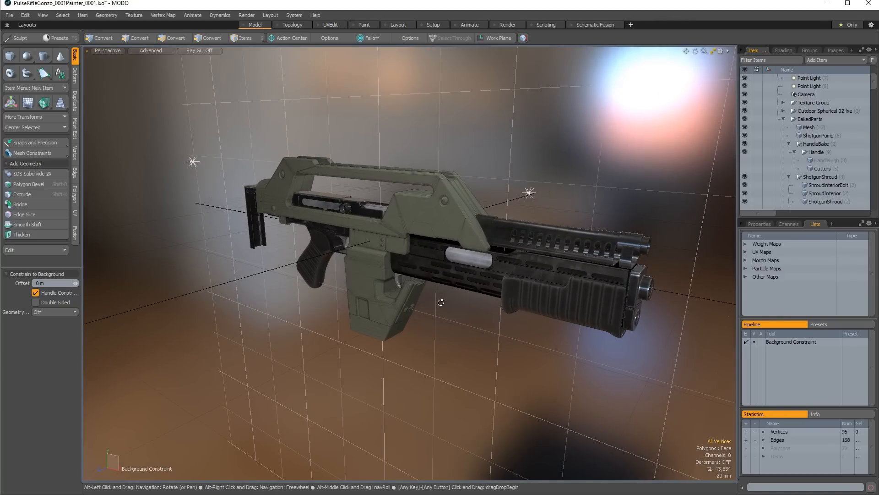
pyautogui.keyDown('alt'); pyautogui.moveTo(441, 297); pyautogui.dragTo(450, 278); pyautogui.keyUp('alt')
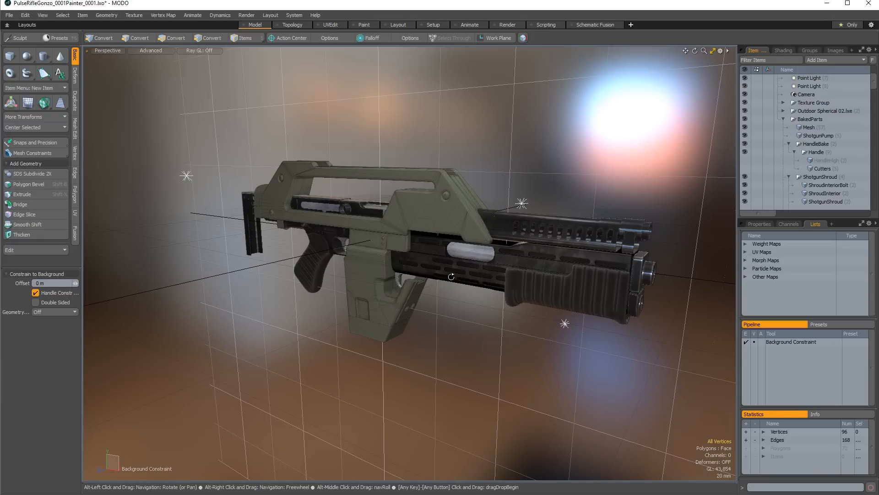
pyautogui.moveTo(575, 340)
pyautogui.keyDown('alt'); pyautogui.mouseDown()
pyautogui.moveTo(545, 334)
pyautogui.moveTo(579, 331)
pyautogui.mouseUp(); pyautogui.keyUp('alt')
pyautogui.keyDown('alt'); pyautogui.moveTo(436, 255); pyautogui.dragTo(425, 293); pyautogui.keyUp('alt')
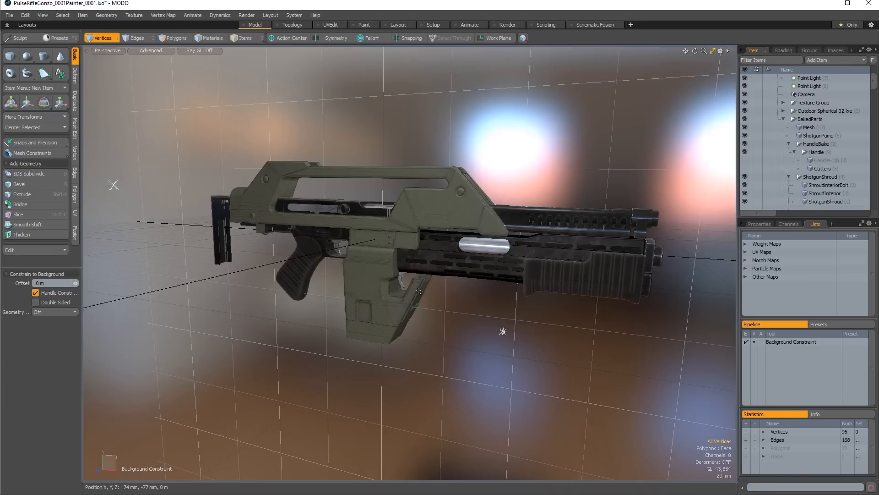
pyautogui.keyDown('alt'); pyautogui.moveTo(420, 291); pyautogui.dragTo(449, 293); pyautogui.keyUp('alt')
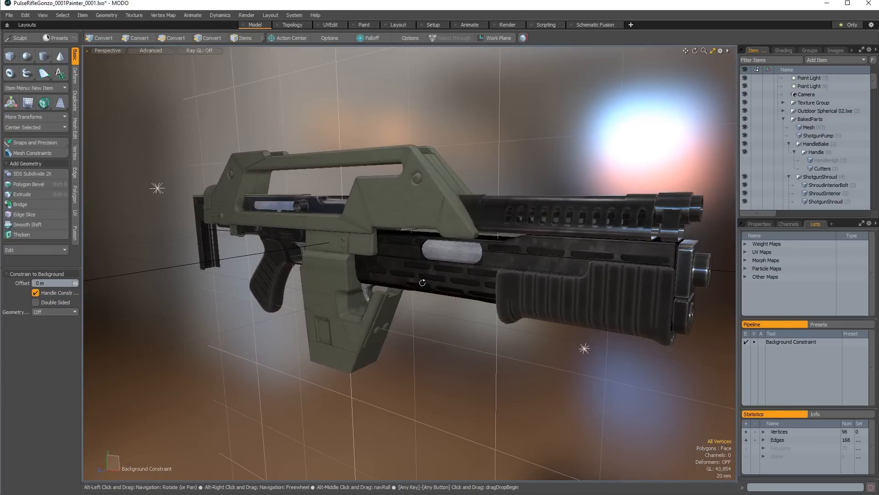
pyautogui.keyDown('alt'); pyautogui.moveTo(422, 283); pyautogui.dragTo(436, 285); pyautogui.keyUp('alt')
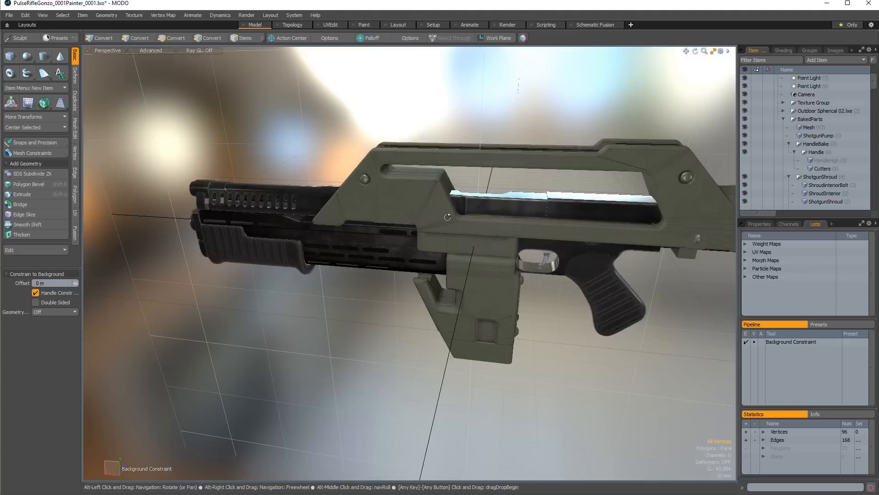
pyautogui.keyDown('alt'); pyautogui.moveTo(448, 217); pyautogui.dragTo(527, 247); pyautogui.keyUp('alt')
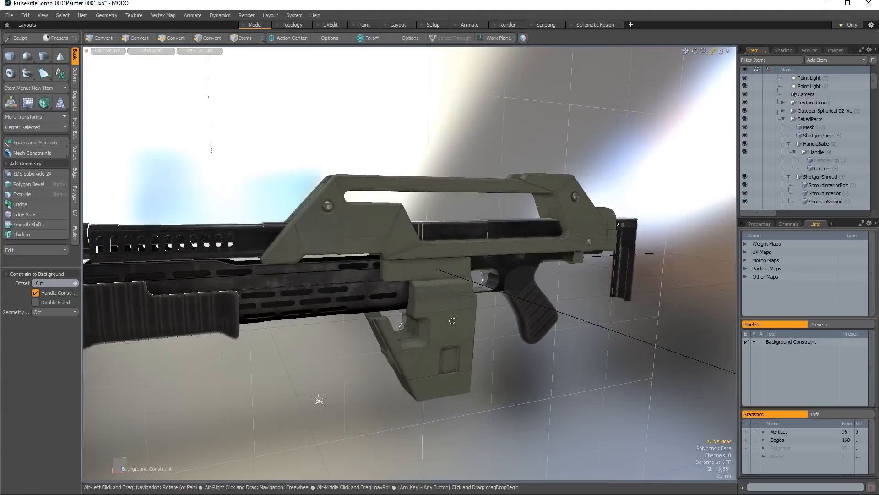
pyautogui.keyDown('alt'); pyautogui.moveTo(452, 321); pyautogui.dragTo(443, 317); pyautogui.keyUp('alt')
pyautogui.keyDown('alt'); pyautogui.moveTo(491, 353); pyautogui.dragTo(383, 242); pyautogui.keyUp('alt')
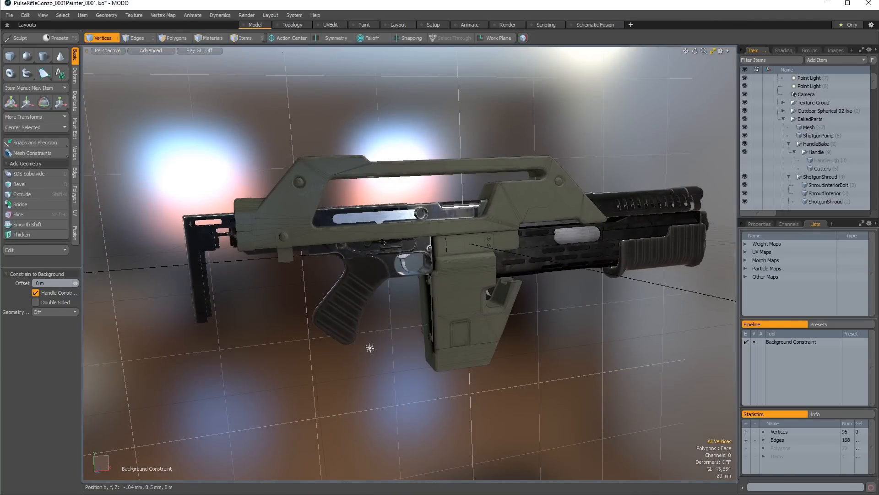
pyautogui.keyDown('alt'); pyautogui.moveTo(383, 242); pyautogui.dragTo(581, 297); pyautogui.keyUp('alt')
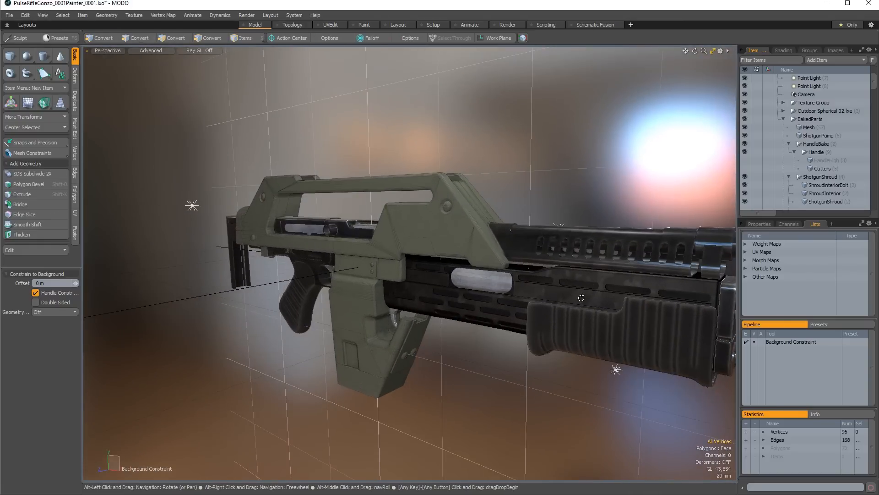
# Examine the rifle's shroud and handle up close with zoom and box zoom, and return to a view of the whole rifle.
pyautogui.keyDown('ctrl'); pyautogui.keyDown('alt'); pyautogui.moveTo(539, 297); pyautogui.dragTo(433, 289); pyautogui.keyUp('alt'); pyautogui.keyUp('ctrl')
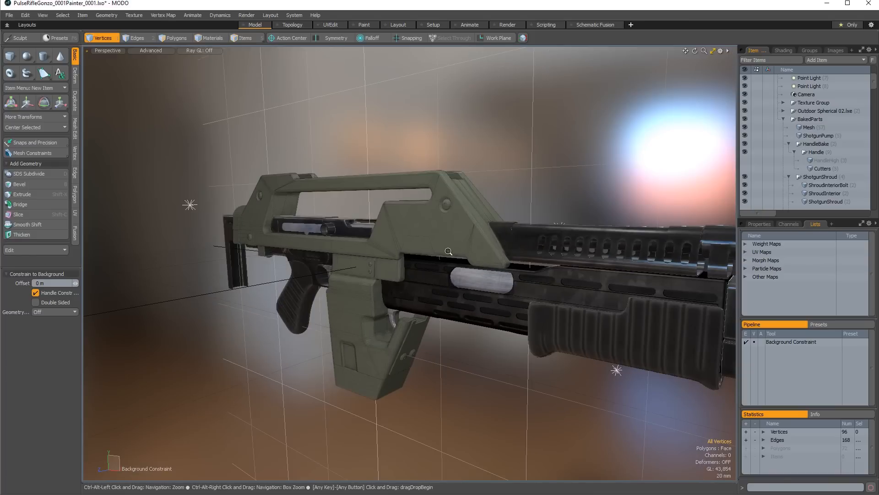
pyautogui.moveTo(457, 265)
pyautogui.keyDown('ctrl'); pyautogui.keyDown('alt'); pyautogui.mouseDown(button='right')
pyautogui.moveTo(525, 322)
pyautogui.moveTo(501, 275)
pyautogui.moveTo(515, 311)
pyautogui.mouseUp(button='right'); pyautogui.keyUp('alt'); pyautogui.keyUp('ctrl')
pyautogui.moveTo(378, 229)
pyautogui.keyDown('ctrl'); pyautogui.keyDown('alt'); pyautogui.mouseDown(button='right')
pyautogui.moveTo(452, 298)
pyautogui.moveTo(460, 290)
pyautogui.mouseUp(button='right'); pyautogui.keyUp('alt'); pyautogui.keyUp('ctrl')
pyautogui.moveTo(460, 291)
pyautogui.keyDown('ctrl'); pyautogui.keyDown('alt'); pyautogui.mouseDown()
pyautogui.moveTo(256, 287)
pyautogui.moveTo(309, 282)
pyautogui.mouseUp(); pyautogui.keyUp('alt'); pyautogui.keyUp('ctrl')
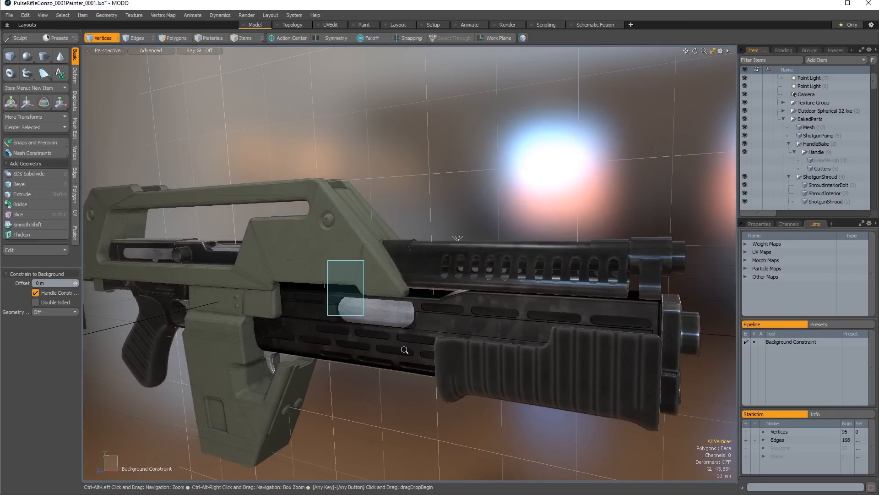
pyautogui.keyDown('ctrl'); pyautogui.keyDown('alt'); pyautogui.moveTo(405, 350); pyautogui.dragTo(411, 354, button='right'); pyautogui.keyUp('alt'); pyautogui.keyUp('ctrl')
pyautogui.keyDown('ctrl'); pyautogui.keyDown('alt'); pyautogui.moveTo(419, 337); pyautogui.dragTo(275, 338); pyautogui.keyUp('alt'); pyautogui.keyUp('ctrl')
pyautogui.keyDown('alt'); pyautogui.moveTo(477, 348); pyautogui.dragTo(430, 346); pyautogui.keyUp('alt')
pyautogui.press('1')
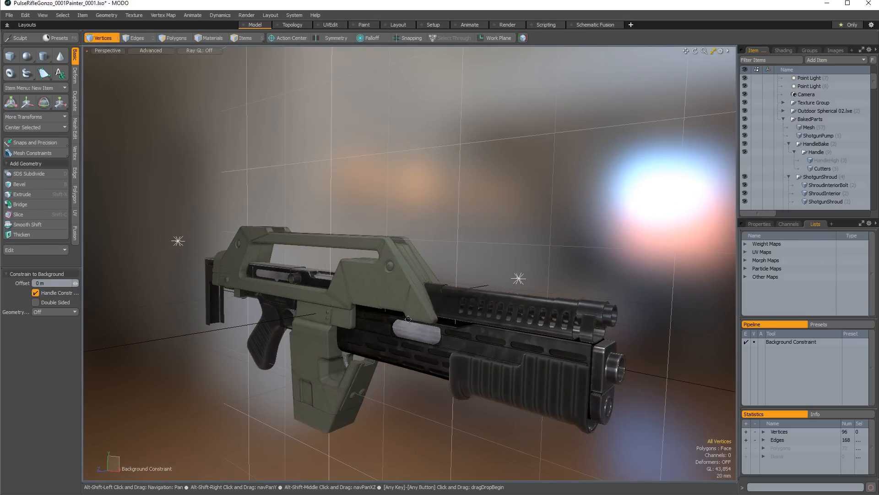
pyautogui.keyDown('alt'); pyautogui.moveTo(410, 277); pyautogui.dragTo(437, 259); pyautogui.keyUp('alt')
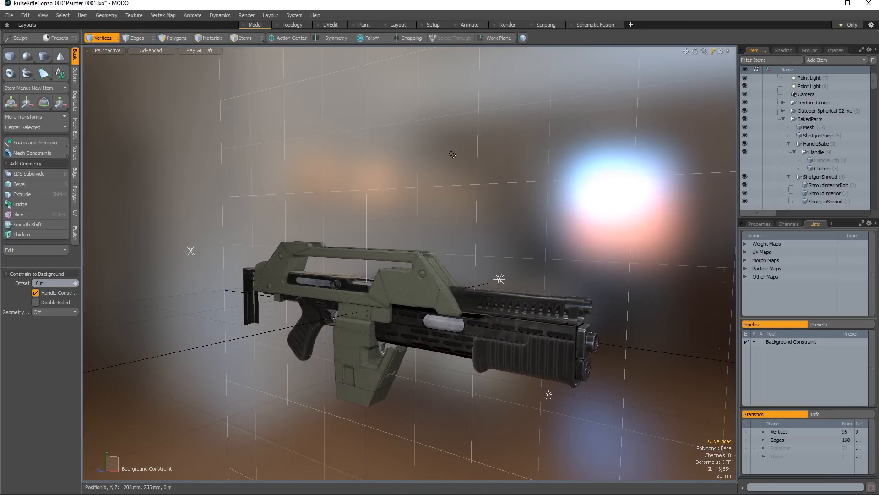
# Open the Remapping preferences and review the Mouse Input Preset and Input Device options.
pyautogui.click(289, 15)
pyautogui.click(304, 24)
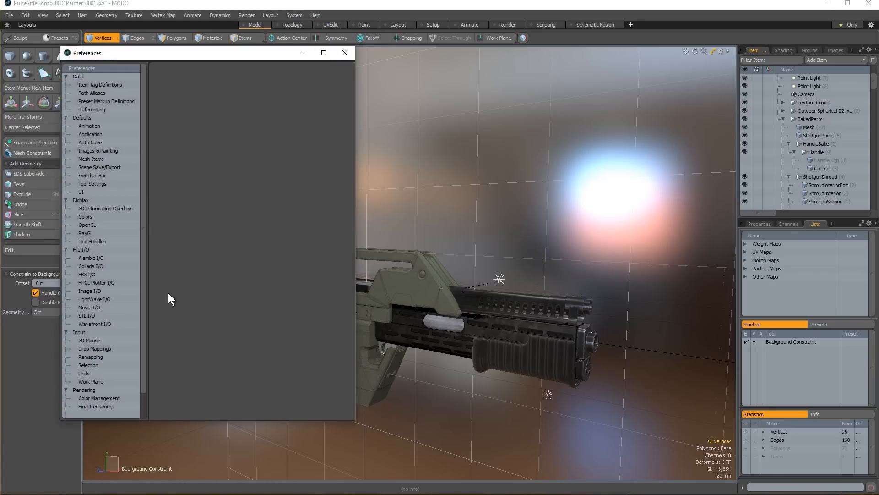
pyautogui.click(103, 358)
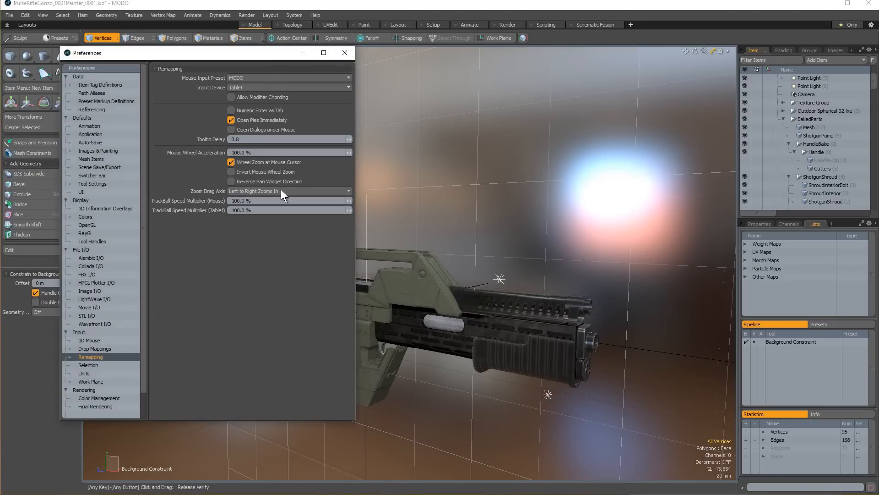
pyautogui.click(260, 79)
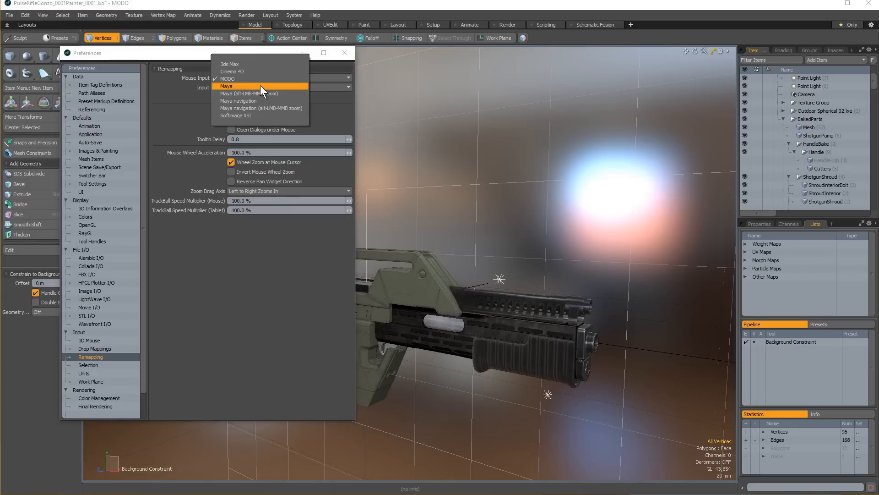
pyautogui.click(312, 259)
pyautogui.click(241, 89)
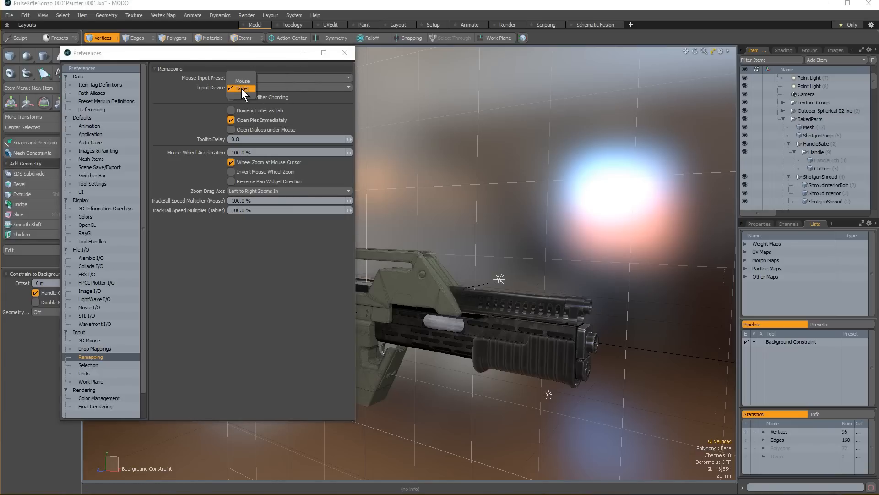
pyautogui.click(241, 89)
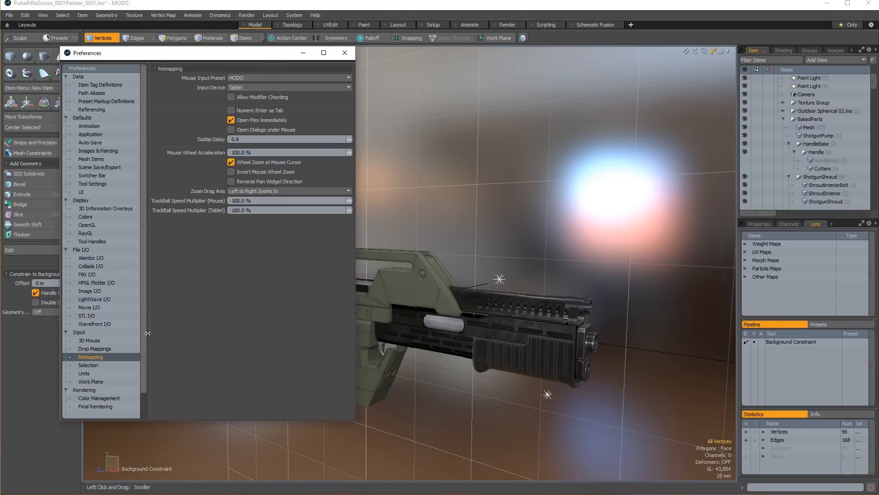
pyautogui.scroll(-1, 145, 304)
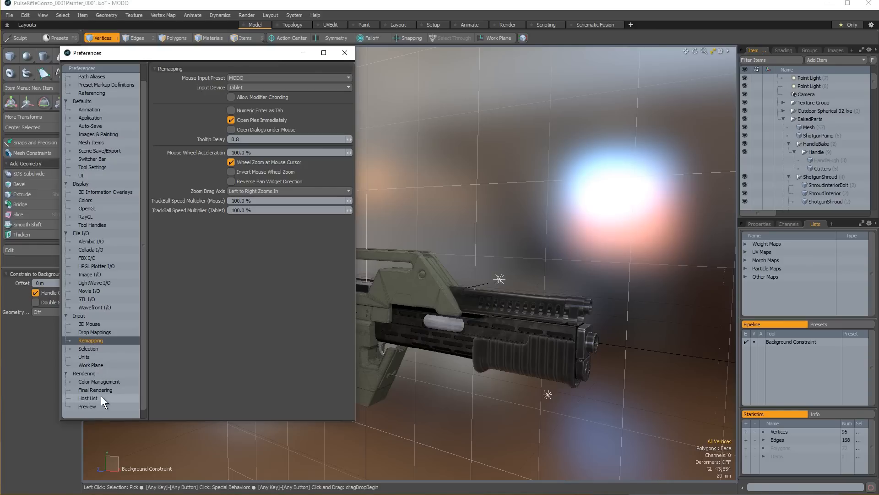
# Show the OpenGL preferences and review the Trackball Rotation option under Viewport Rotation.
pyautogui.click(96, 207)
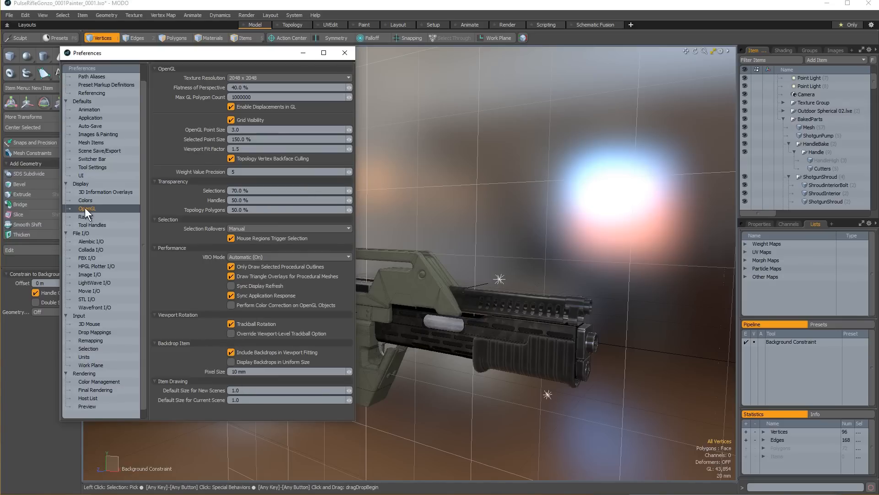
pyautogui.click(231, 324)
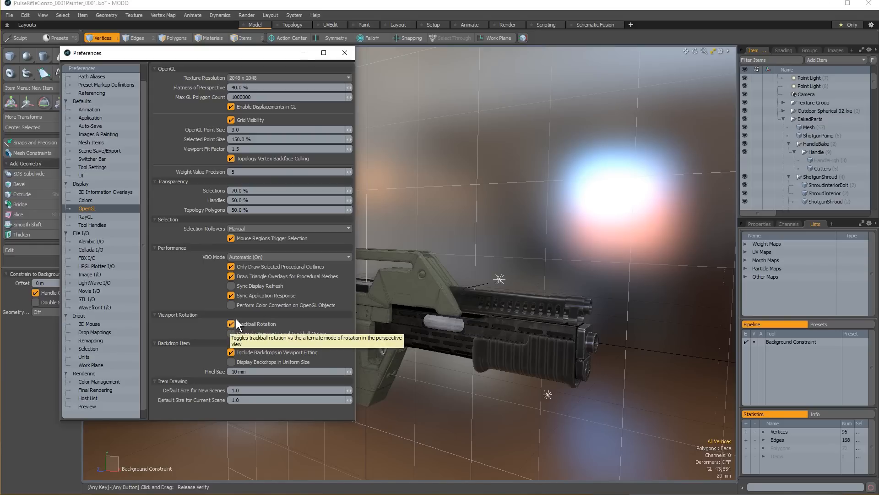
pyautogui.press('o')
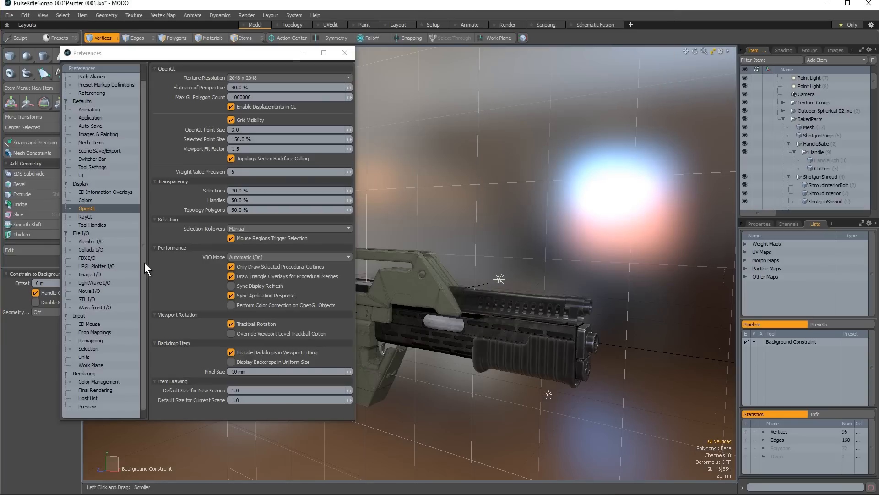
# Set the Bake UV Border Size to 32 in the Final Rendering preferences and close the preferences.
pyautogui.click(90, 389)
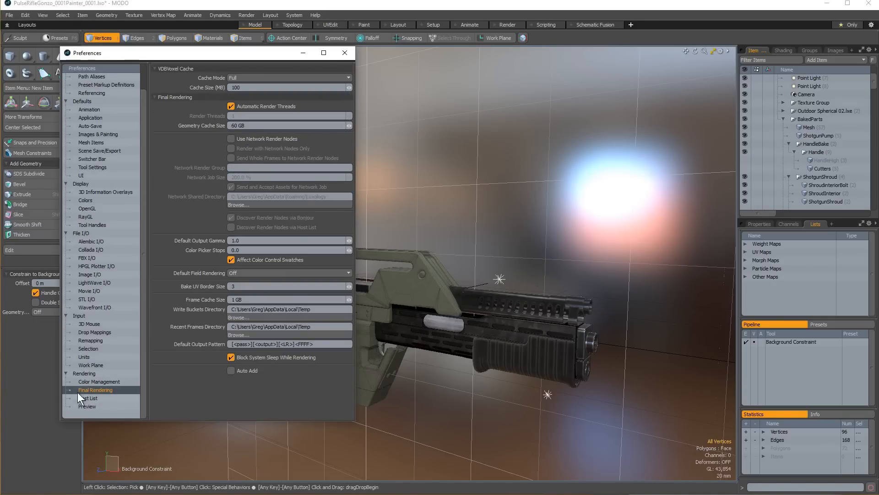
pyautogui.click(241, 287)
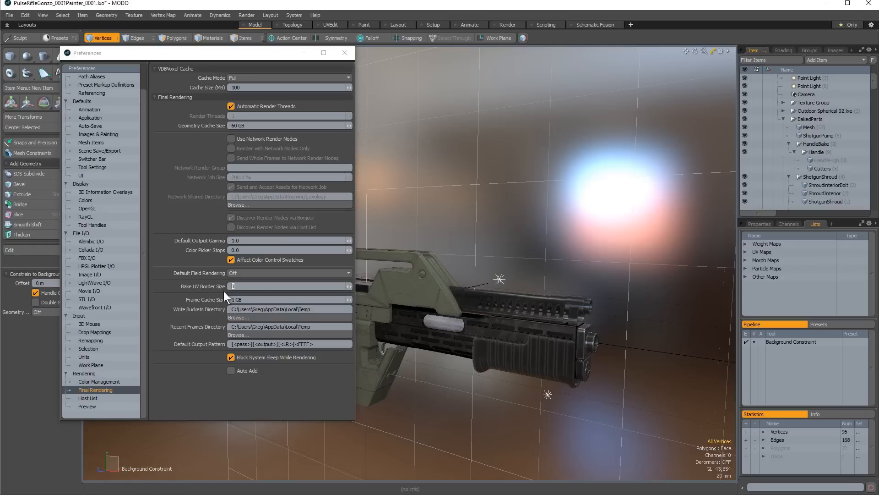
pyautogui.click(260, 391)
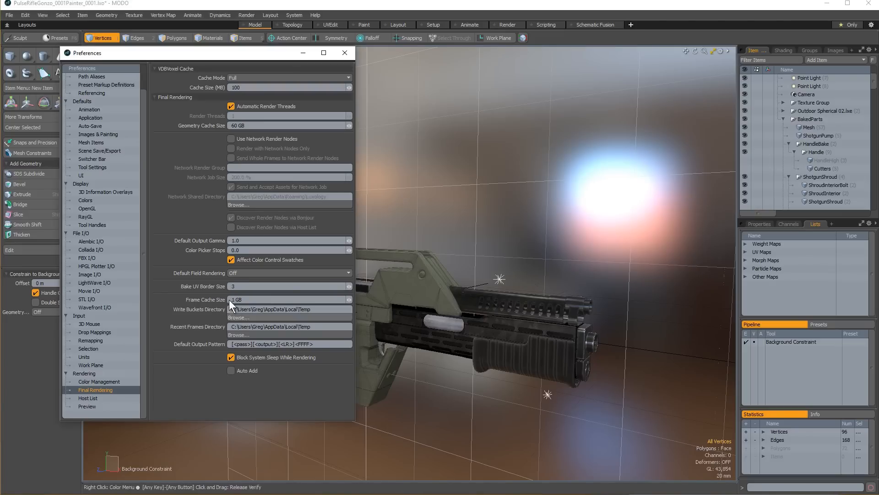
pyautogui.click(244, 285)
pyautogui.write('2')
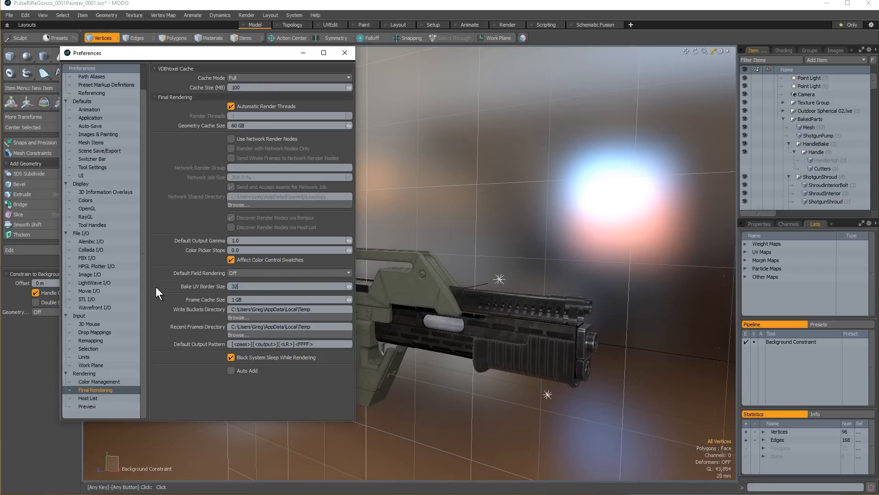
pyautogui.click(346, 52)
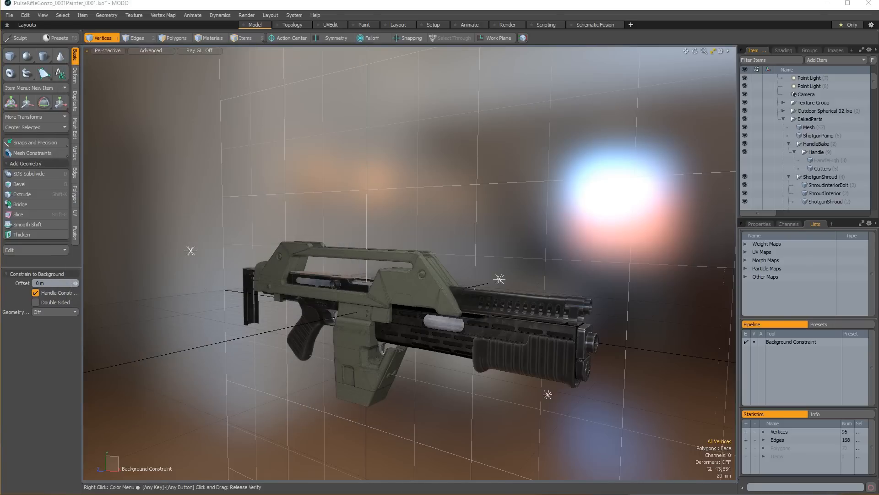
# Reframe the rifle in the viewport, view the Setup layout, and return to the Model layout.
pyautogui.keyDown('alt'); pyautogui.keyDown('shift'); pyautogui.moveTo(408, 326); pyautogui.dragTo(447, 290); pyautogui.keyUp('shift'); pyautogui.keyUp('alt')
pyautogui.keyDown('alt'); pyautogui.moveTo(328, 324); pyautogui.dragTo(492, 330); pyautogui.keyUp('alt')
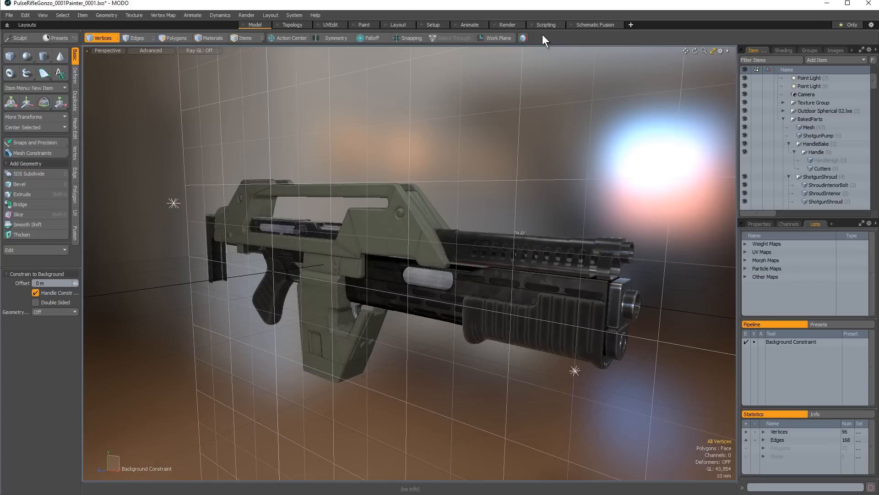
pyautogui.click(436, 22)
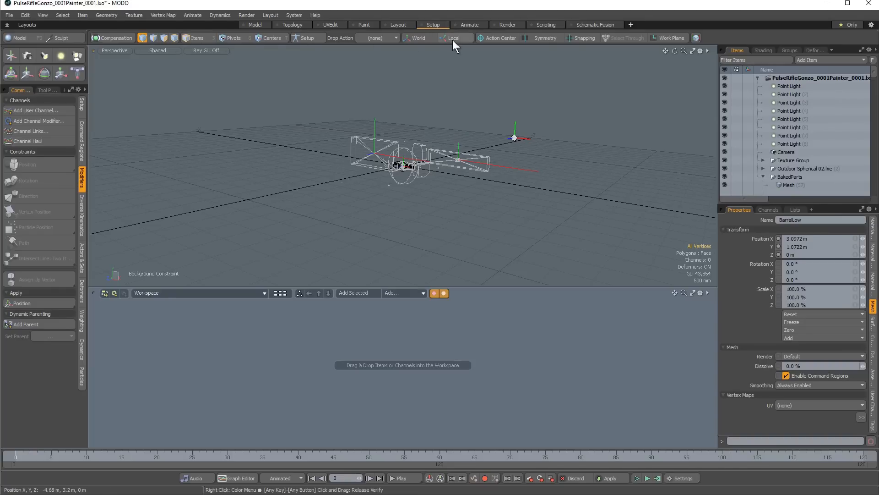
pyautogui.click(251, 25)
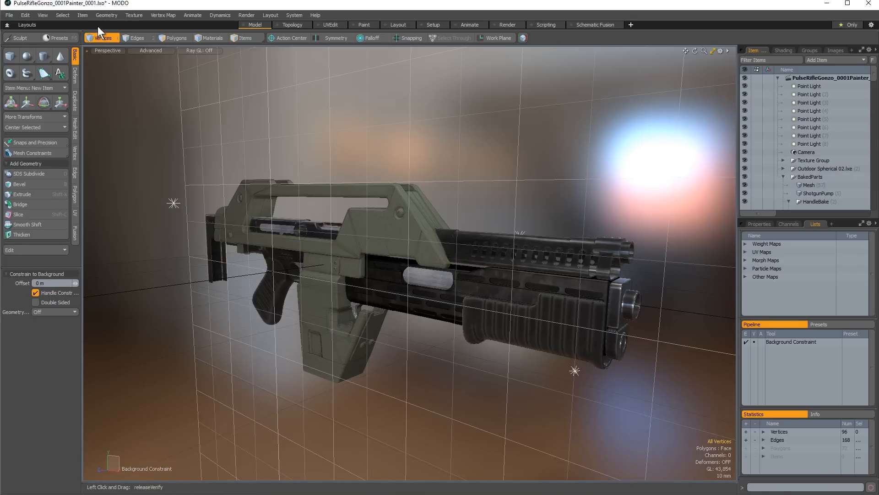
# Switch to item selection mode and select the rifle's ShotgunShroud mesh.
pyautogui.click(257, 37)
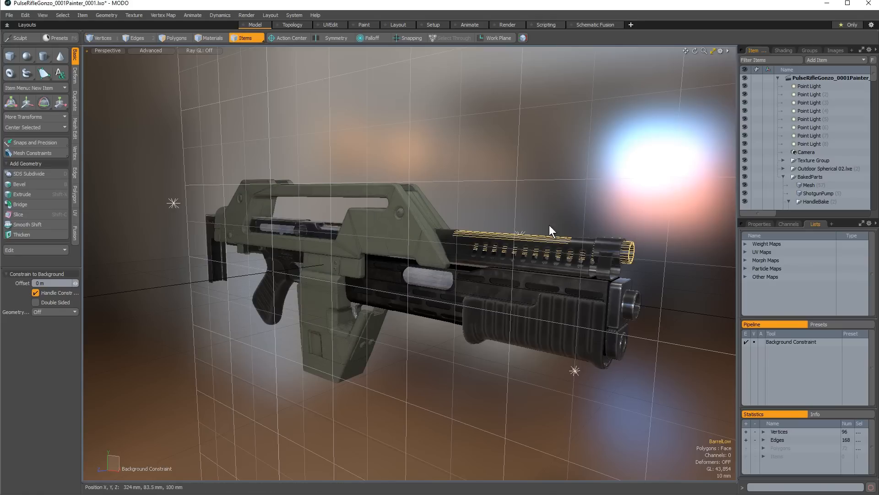
pyautogui.click(417, 209)
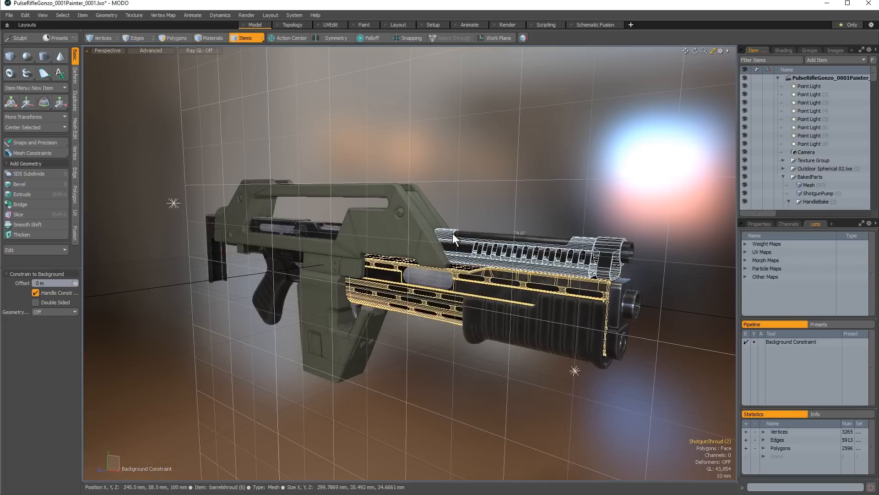
# Select the rifle's Base mesh and view the Active Meshes options of the 3D viewport properties.
pyautogui.click(494, 251)
pyautogui.click(394, 240)
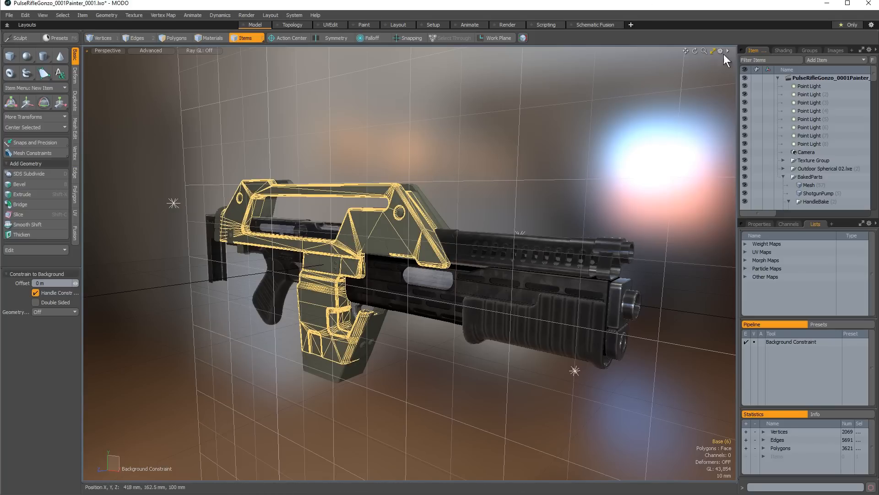
pyautogui.press('o')
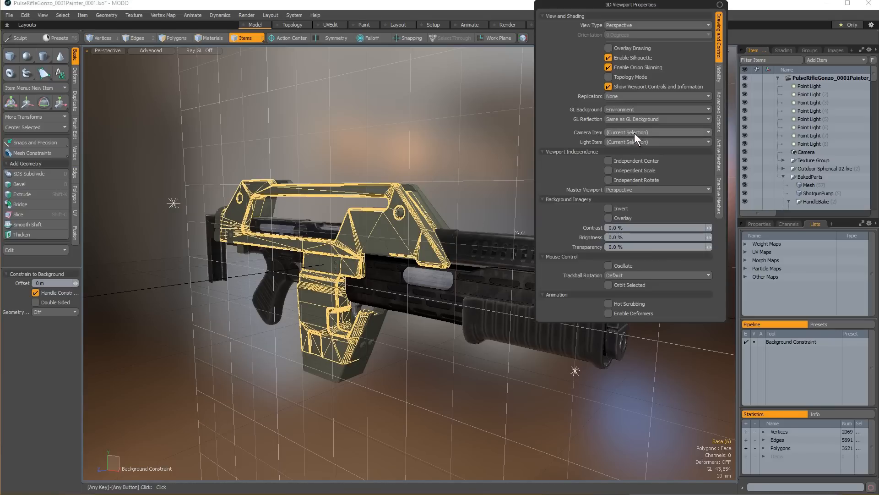
pyautogui.click(719, 157)
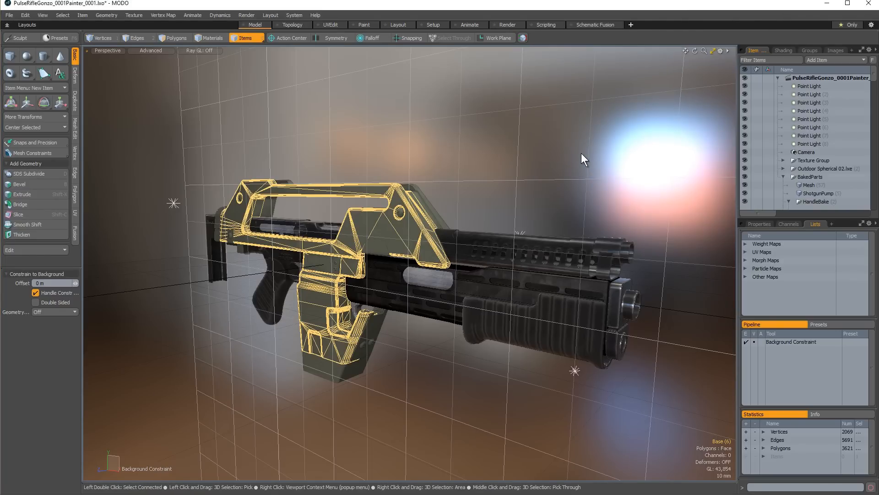
pyautogui.click(581, 153)
# Split the viewport into the four-view arrangement and return it to the single perspective view.
pyautogui.press('ctrl')
pyautogui.hotkey('ctrl', 'z')
pyautogui.hotkey('ctrl', 'space')
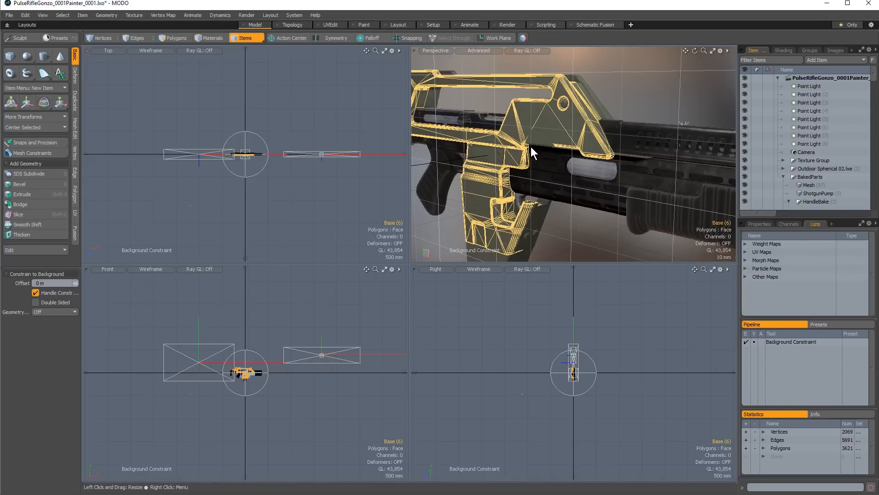
pyautogui.click(713, 50)
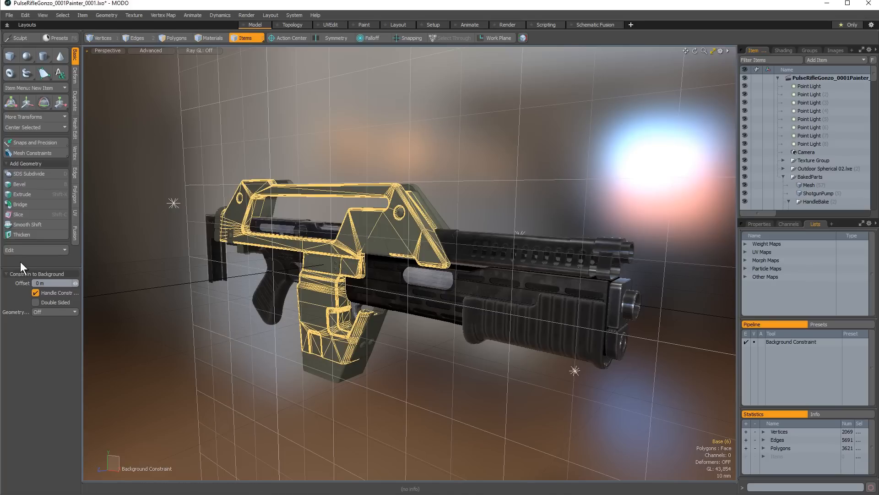
# Collapse and restore interface sections to demonstrate enlarging the item list, and show the Shader Tree.
pyautogui.press('KP_0')
pyautogui.press('KP_0')
pyautogui.press('KP_0')
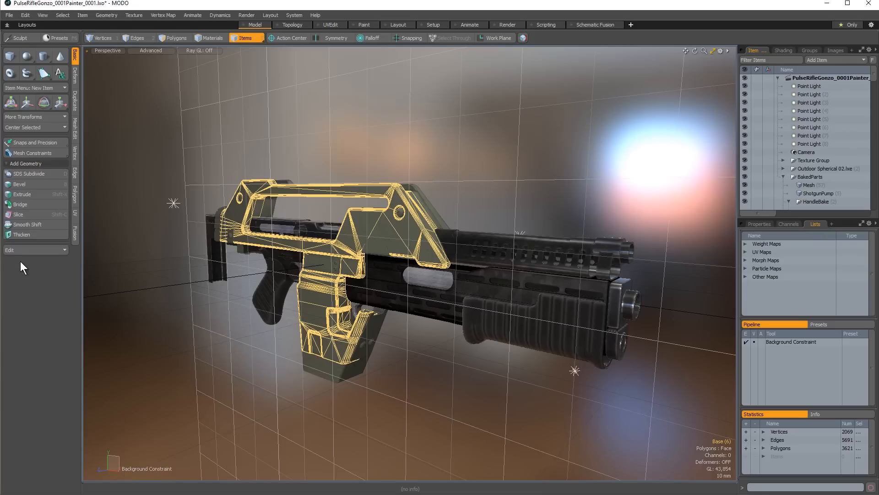
pyautogui.press('KP_0')
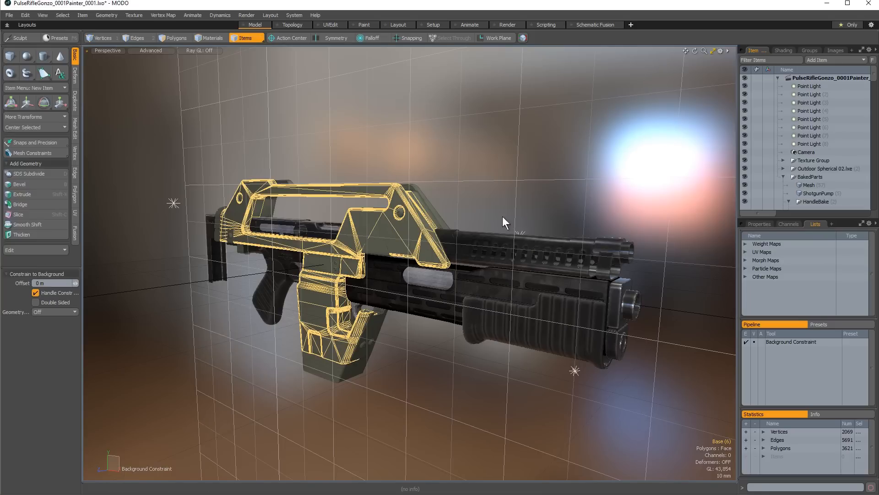
pyautogui.press('KP_0')
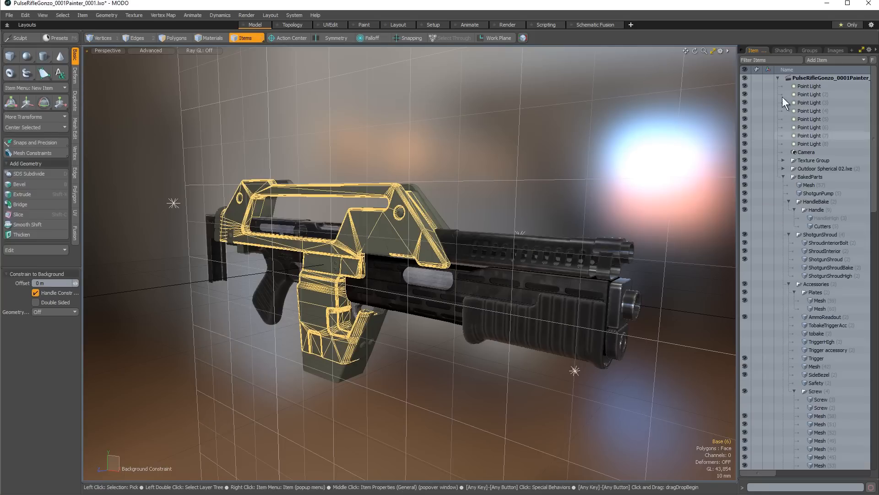
pyautogui.click(783, 50)
pyautogui.press('KP_0')
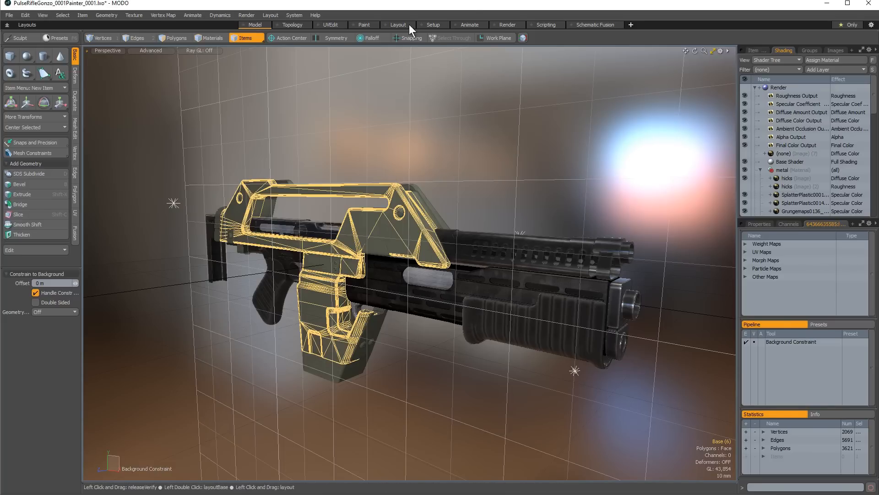
# Extend the Base mesh selection with the barrel shroud, the ShotgunShroud and another rifle mesh, and clear the selection.
pyautogui.keyDown('shift'); pyautogui.click(461, 244); pyautogui.keyUp('shift')
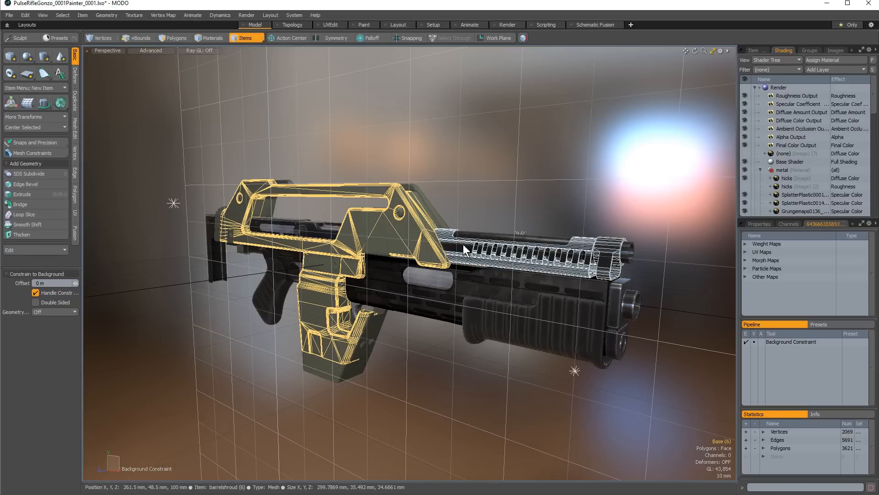
pyautogui.keyDown('shift'); pyautogui.click(458, 278); pyautogui.keyUp('shift')
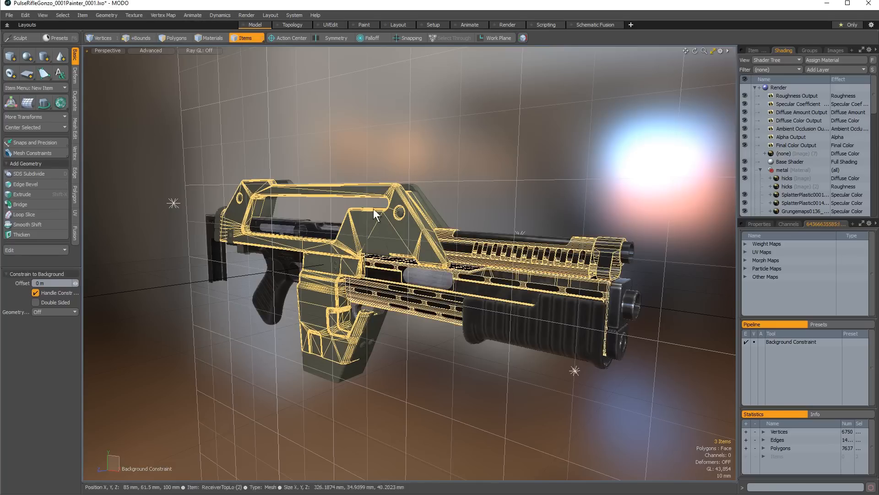
pyautogui.keyDown('shift'); pyautogui.click(422, 198); pyautogui.keyUp('shift')
pyautogui.click(405, 370)
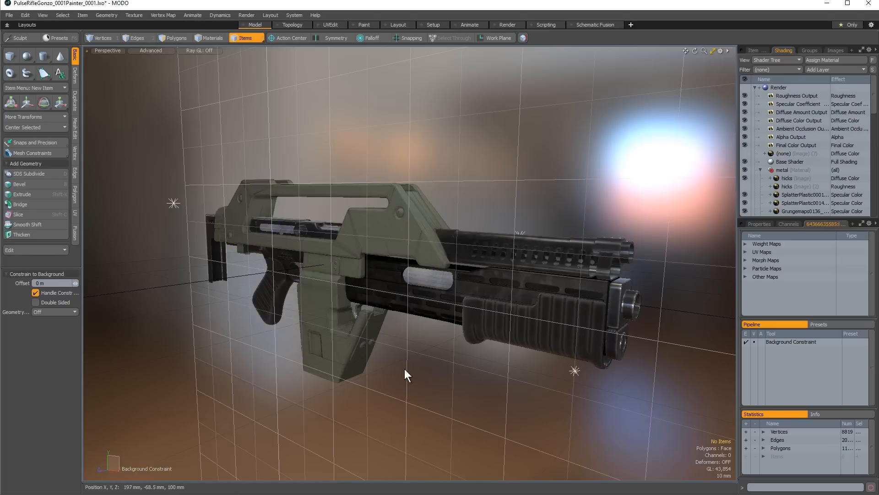
# Select the Base mesh and the ShotgunShroud mesh one at a time, and clear the selection.
pyautogui.click(397, 238)
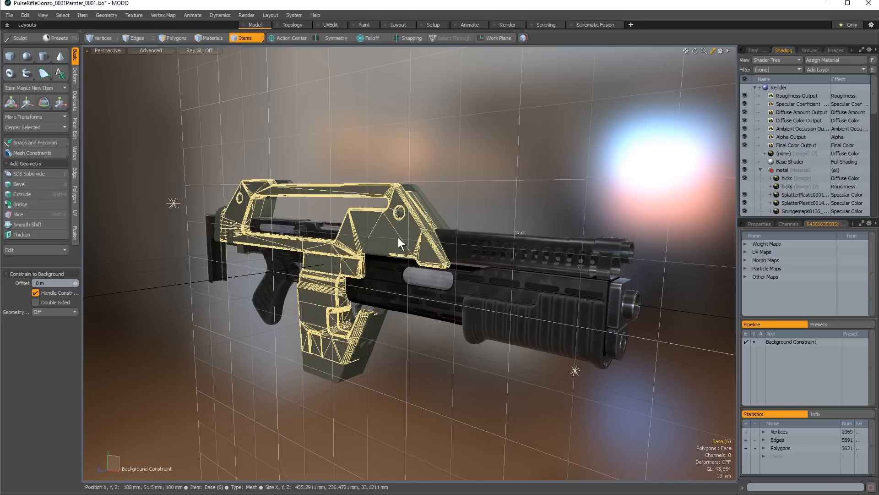
pyautogui.click(474, 274)
pyautogui.click(470, 433)
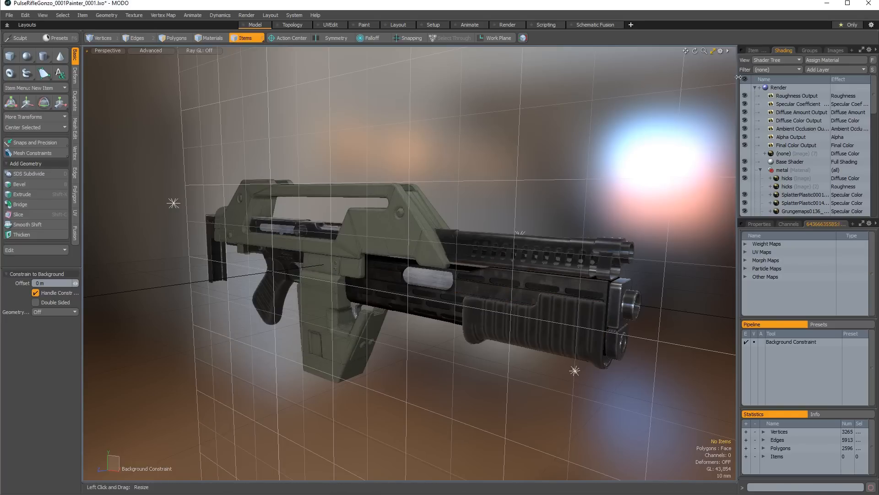
# Select the rifle's Base mesh, locate it in the item list and show its mesh properties.
pyautogui.click(755, 50)
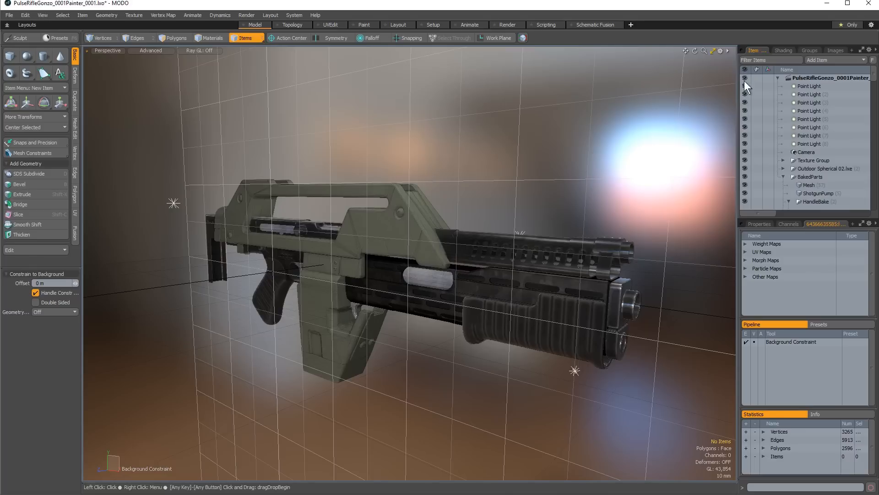
pyautogui.click(396, 213)
pyautogui.scroll(-4, 822, 83)
pyautogui.scroll(-10, 823, 89)
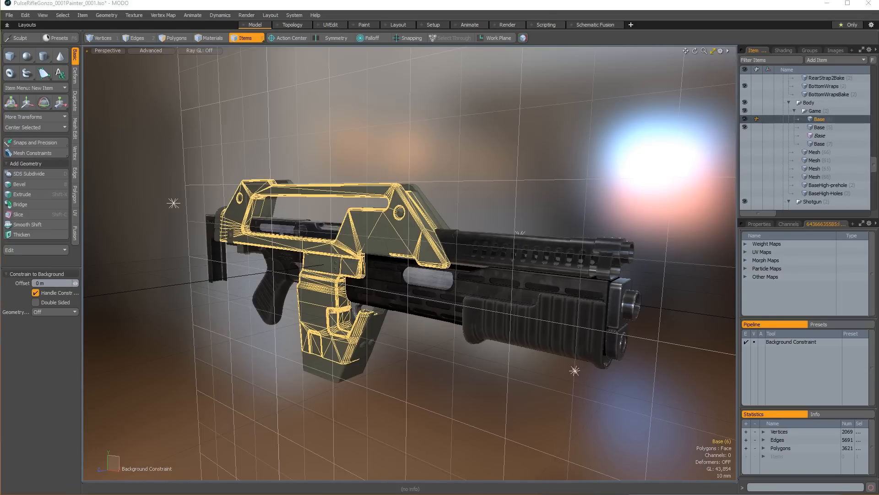
pyautogui.click(758, 225)
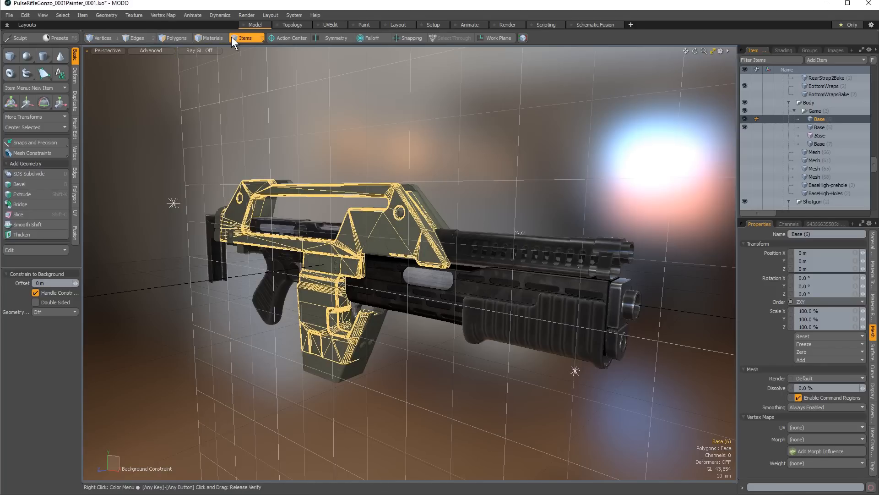
# Select side polygons of the Base mesh in polygon mode, and vertices at the handle opening's lower corner in vertex mode.
pyautogui.click(172, 37)
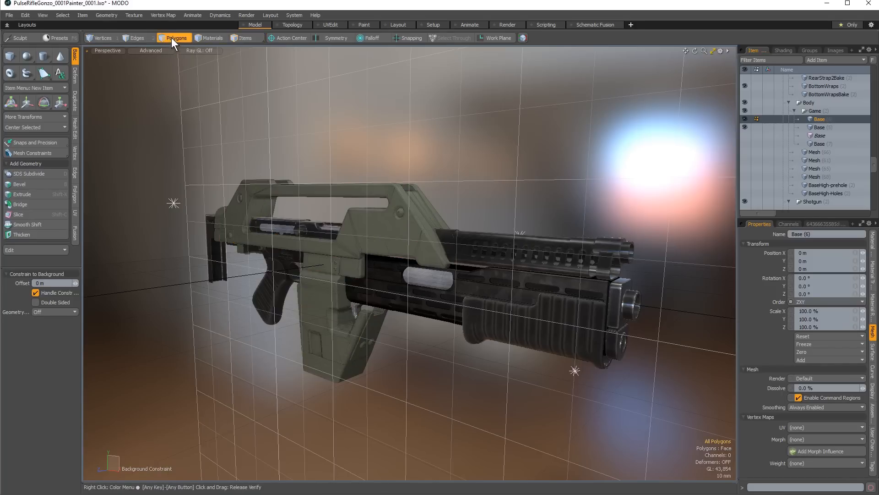
pyautogui.moveTo(392, 229)
pyautogui.mouseDown()
pyautogui.moveTo(384, 220)
pyautogui.moveTo(363, 223)
pyautogui.mouseUp()
pyautogui.click(101, 38)
pyautogui.click(347, 203)
pyautogui.moveTo(347, 203); pyautogui.dragTo(351, 211)
pyautogui.moveTo(356, 220)
pyautogui.mouseDown(button='right')
pyautogui.moveTo(354, 195)
pyautogui.moveTo(360, 218)
pyautogui.mouseUp(button='right')
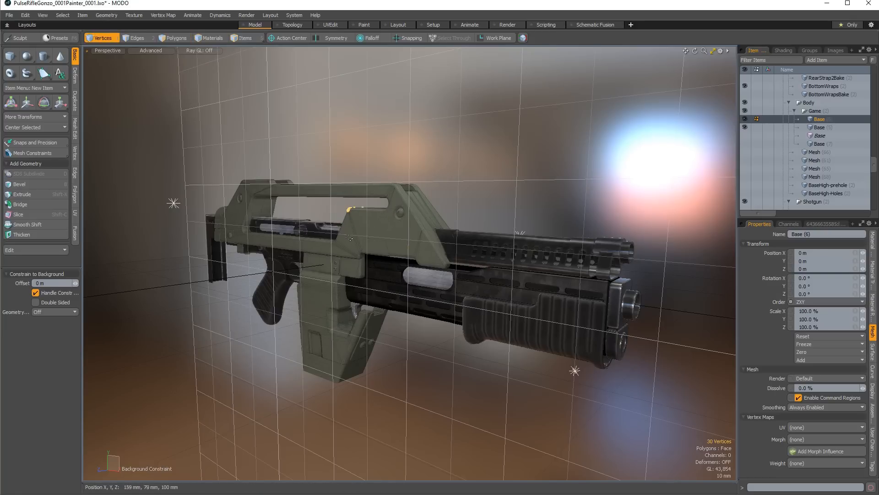
# Look at the Lasso Style options for viewport selection and dismiss them.
pyautogui.rightClick(338, 161)
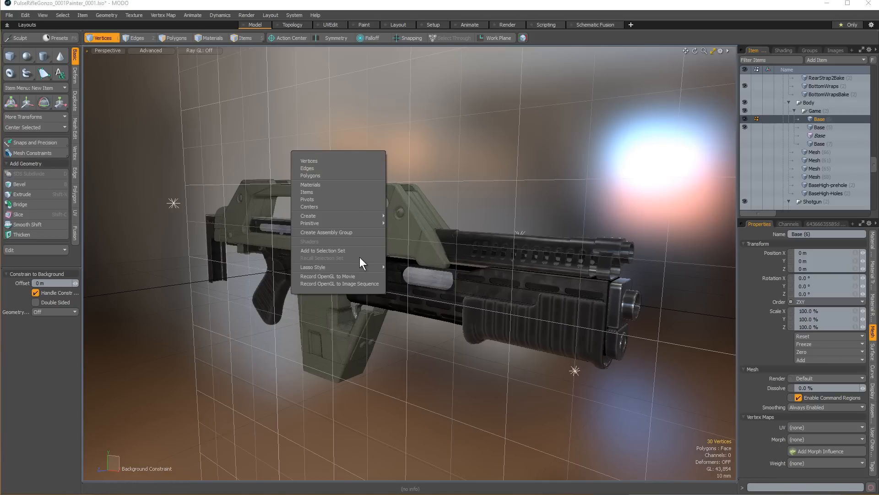
pyautogui.moveTo(361, 268)
pyautogui.click(399, 281)
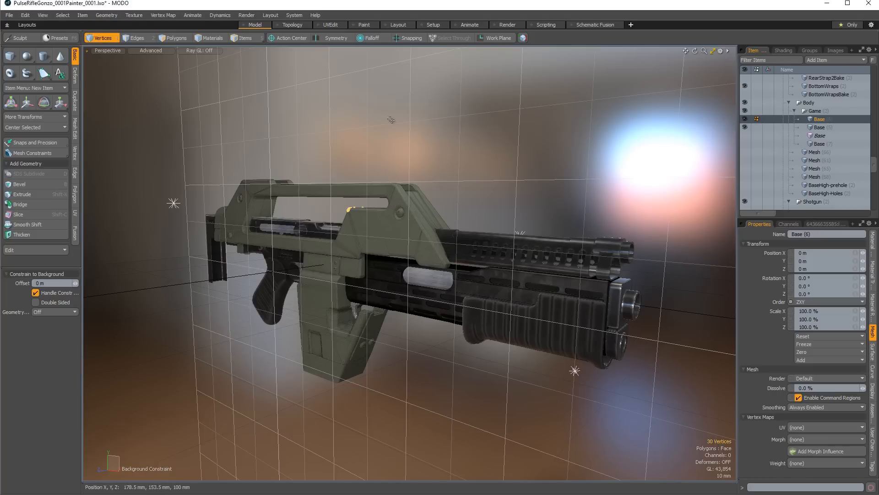
# Clear and reselect the vertices at the handle opening's corner, and cycle through vertex, edge and polygon selection modes.
pyautogui.click(361, 112)
pyautogui.moveTo(344, 198); pyautogui.dragTo(365, 228, button='right')
pyautogui.click(133, 38)
pyautogui.press('3')
pyautogui.press('1')
pyautogui.press('2')
pyautogui.press('1')
pyautogui.press('2')
pyautogui.press('3')
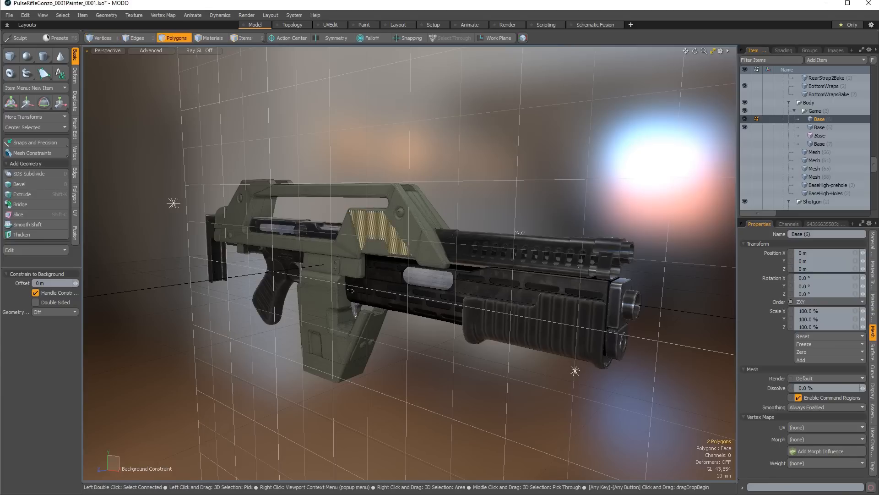
pyautogui.press('1')
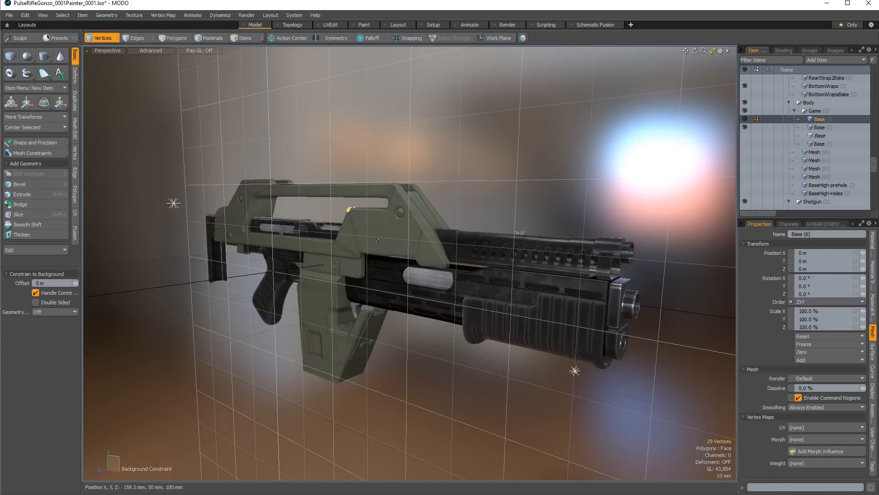
pyautogui.press('2')
pyautogui.press('3')
# Bevel one side polygon of the Base mesh with a 53.5 mm shift and a -13.4 mm shift variation, and undo the bevel.
pyautogui.click(372, 220)
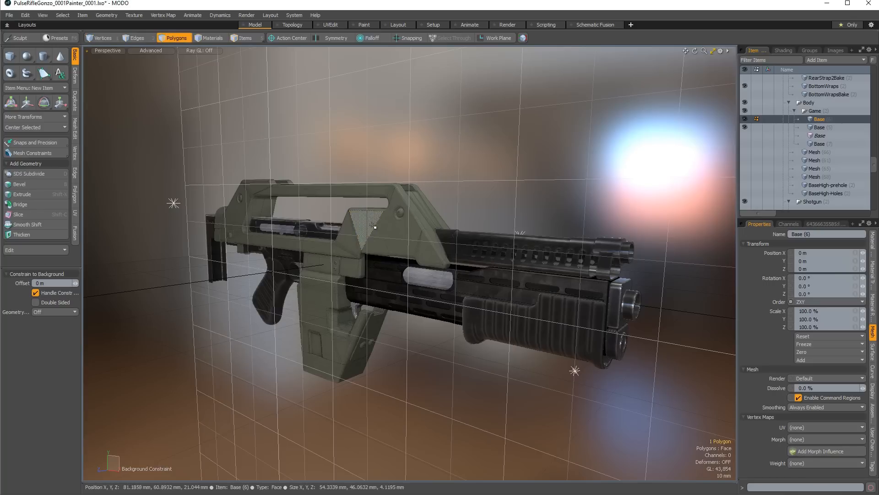
pyautogui.press('b')
pyautogui.moveTo(342, 228); pyautogui.dragTo(303, 227)
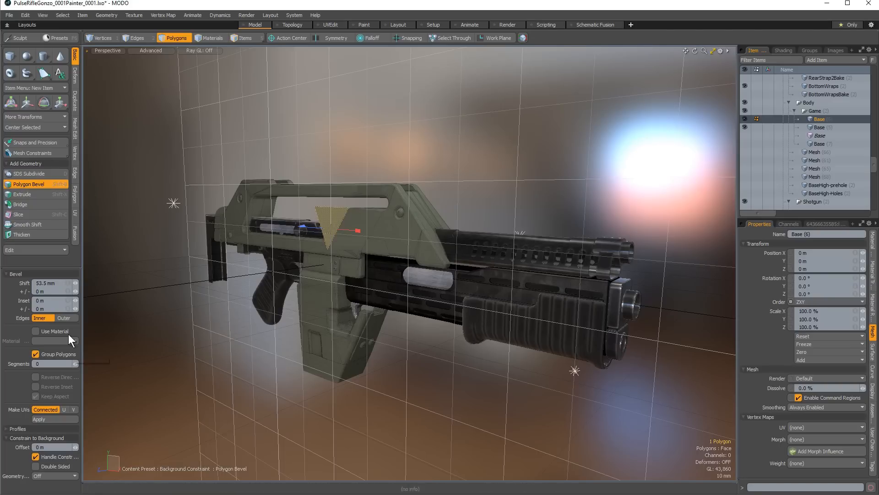
pyautogui.moveTo(76, 291); pyautogui.dragTo(79, 302)
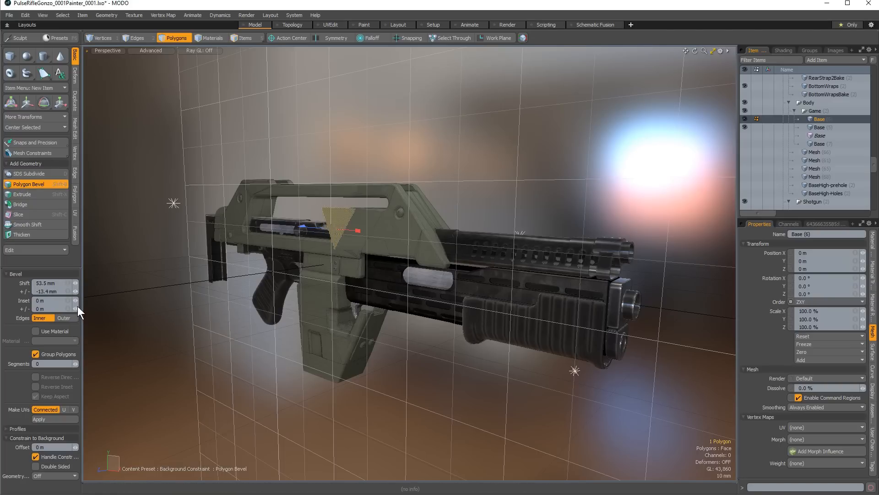
pyautogui.press('space')
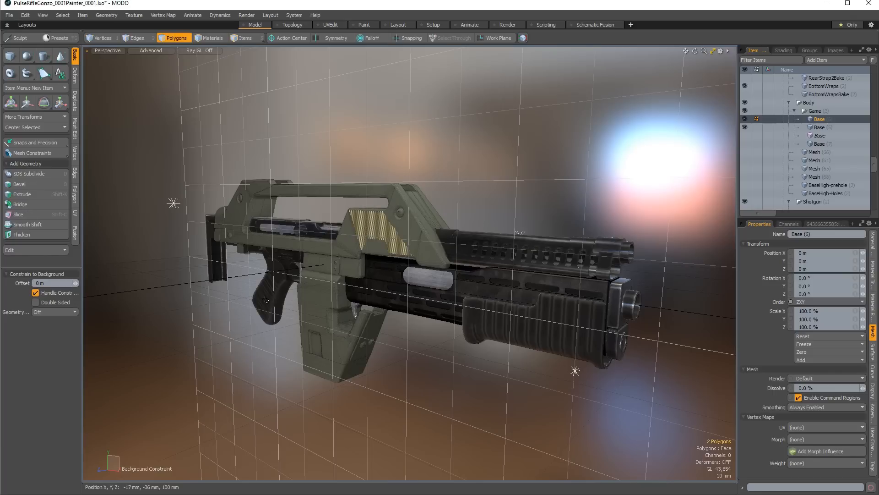
# Switch to vertex selection mode and toggle snapping on and off.
pyautogui.press('1')
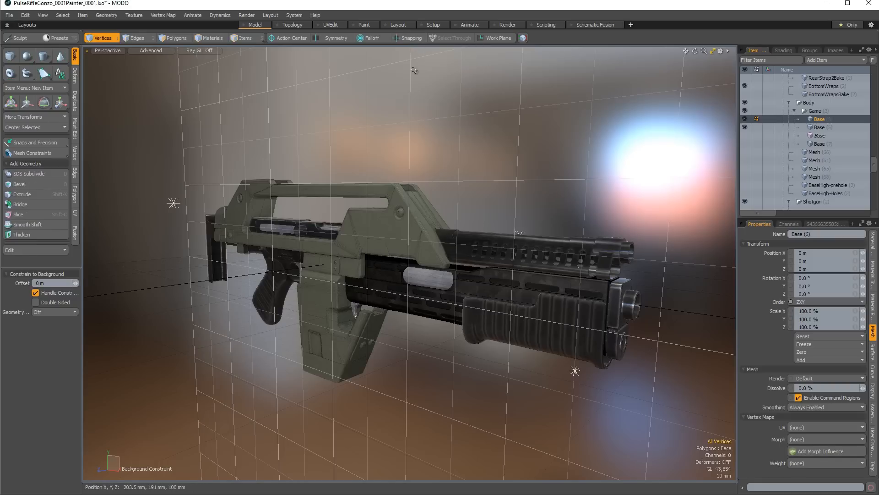
pyautogui.click(402, 38)
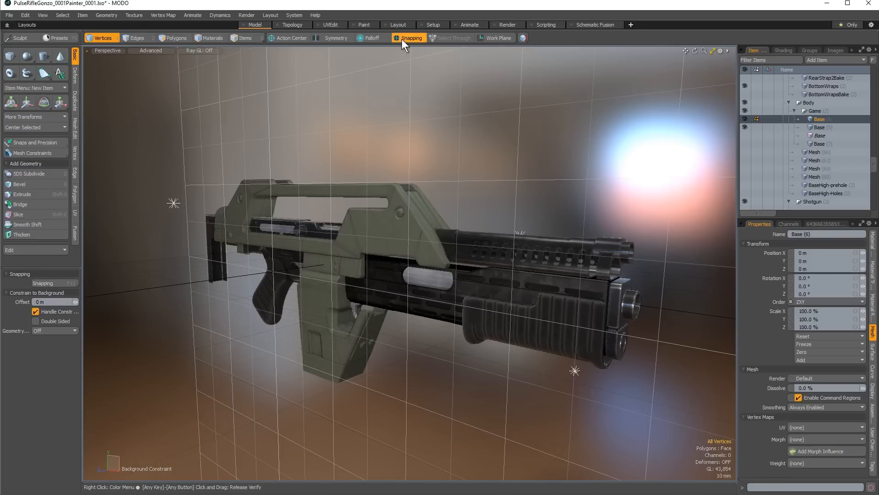
pyautogui.click(403, 38)
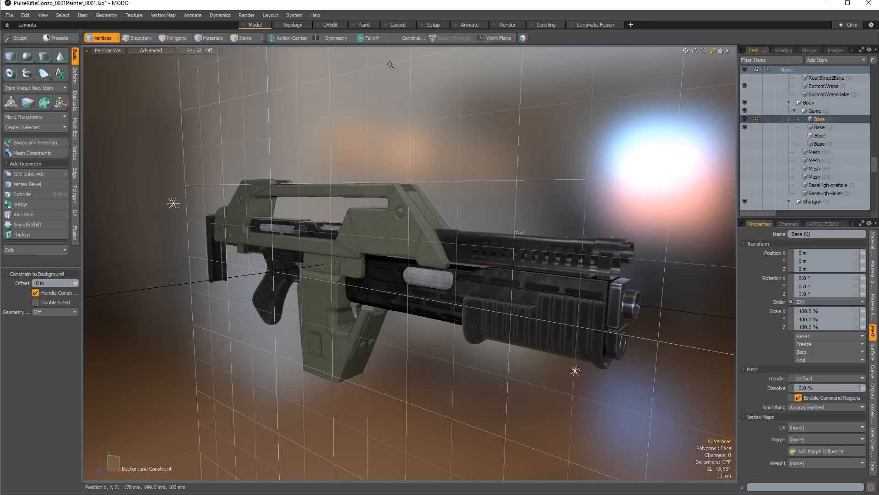
# Set the mesh constraint mode to (none).
pyautogui.click(409, 38)
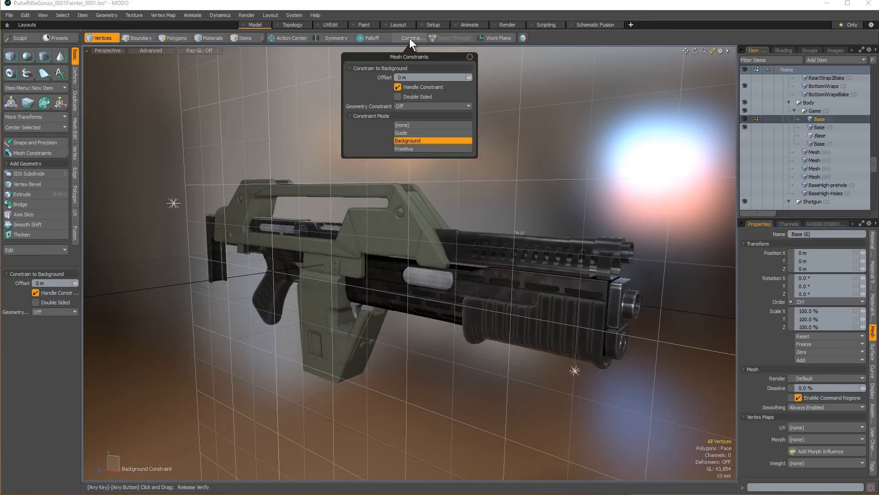
pyautogui.click(403, 124)
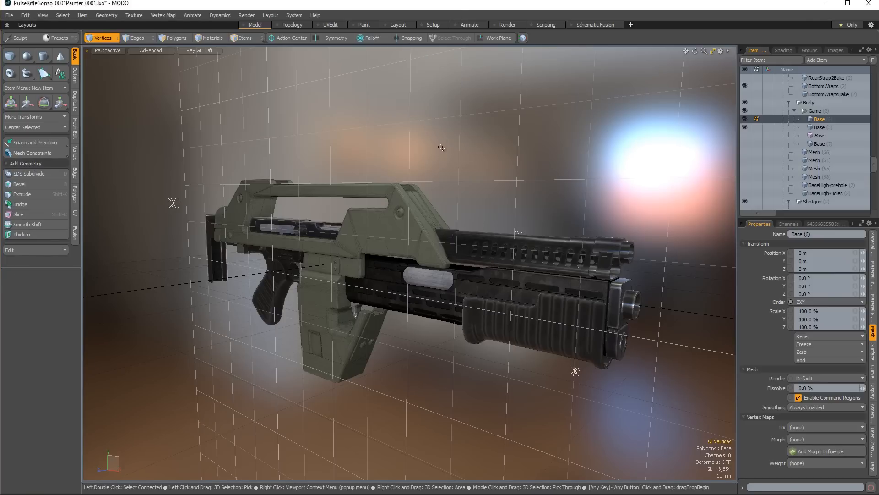
# Turn on snapping and show the snapping options.
pyautogui.click(412, 39)
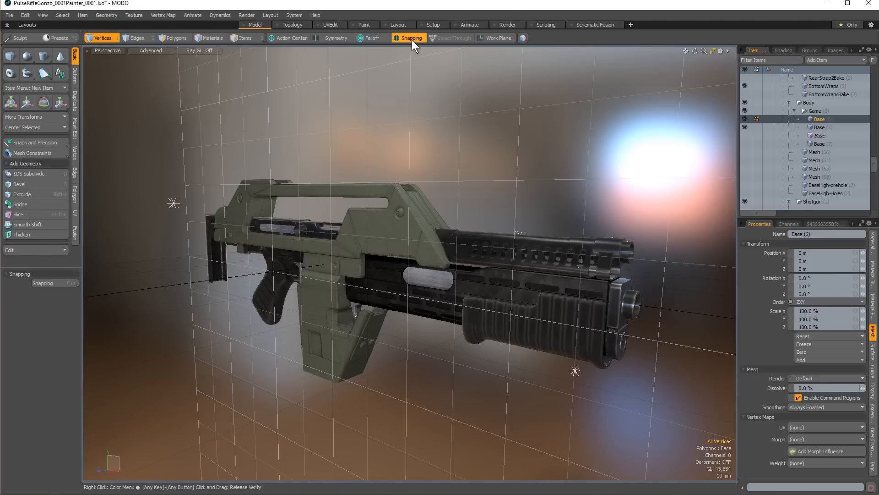
pyautogui.press('ctrl')
pyautogui.press('ctrl')
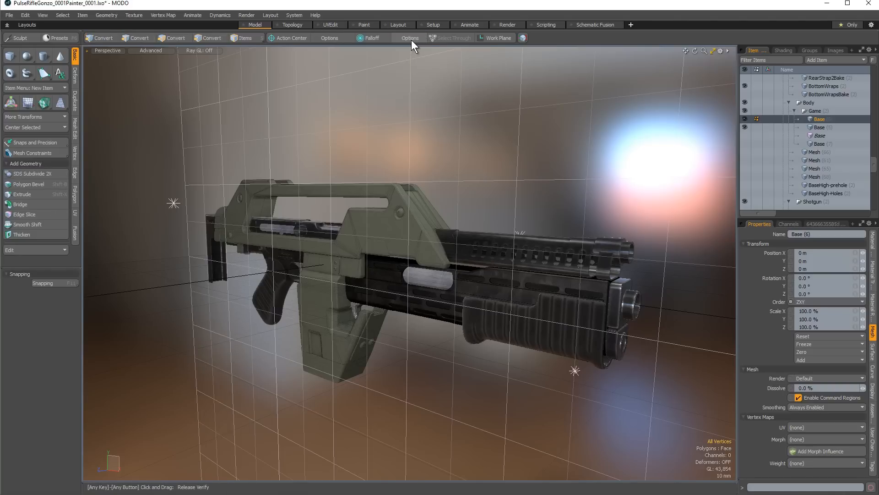
pyautogui.click(412, 40)
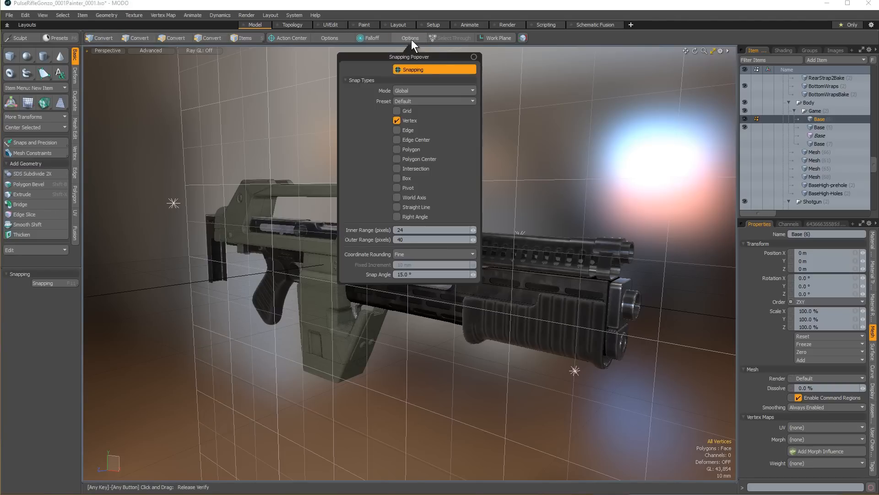
# Alternate between edge and vertex selection modes and select vertices along the Base mesh's raised side panel.
pyautogui.click(411, 40)
pyautogui.press('2')
pyautogui.press('1')
pyautogui.press('2')
pyautogui.press('1')
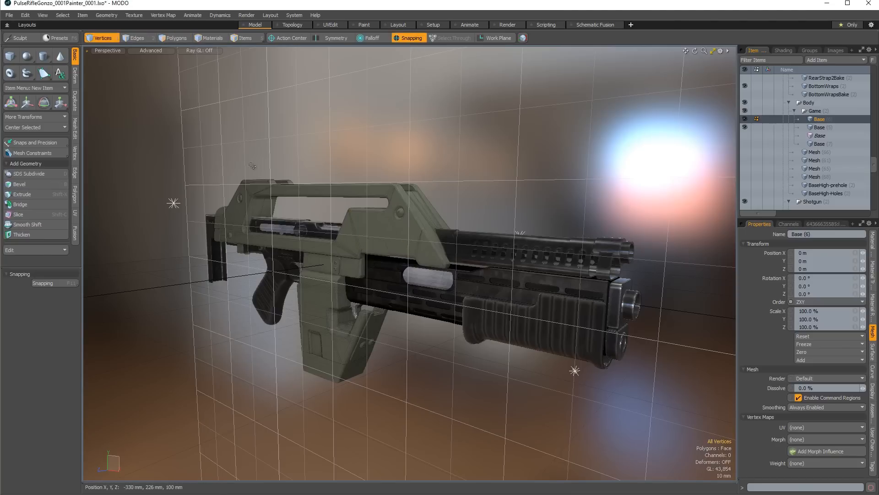
pyautogui.moveTo(331, 215)
pyautogui.mouseDown()
pyautogui.moveTo(361, 207)
pyautogui.moveTo(336, 237)
pyautogui.mouseUp()
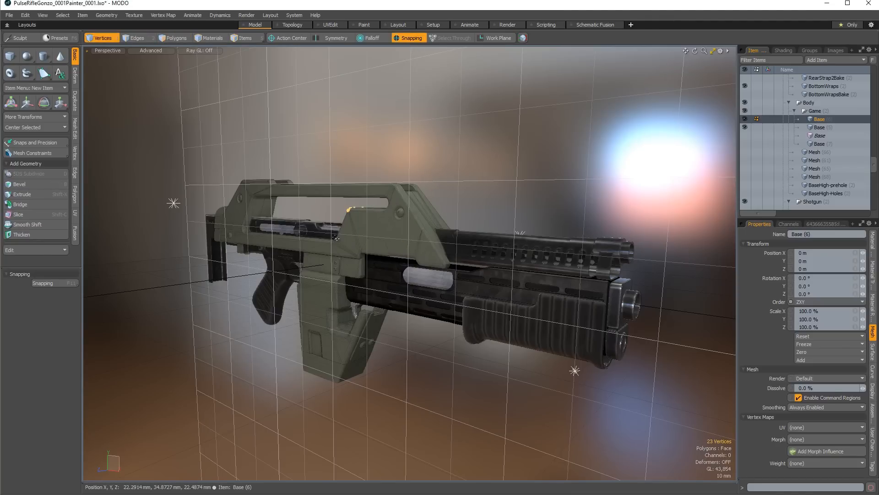
# Alternate between polygon and item selection modes on the Base mesh, ending in polygon mode.
pyautogui.press('3')
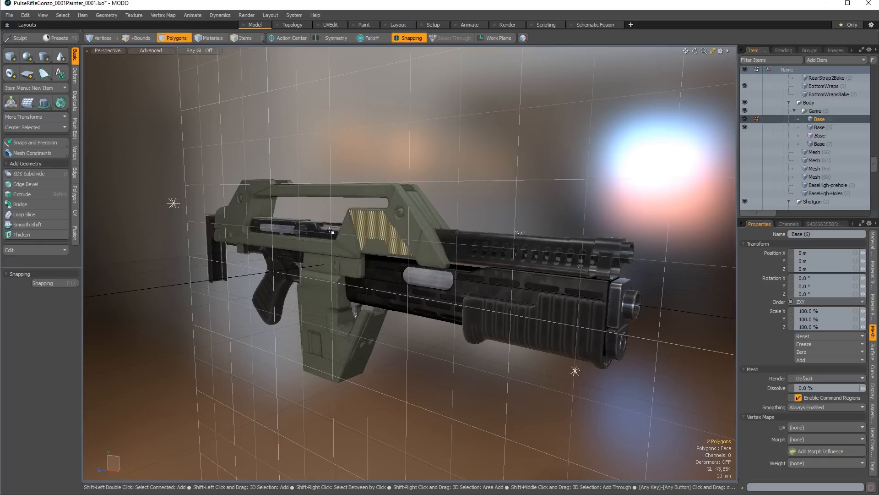
pyautogui.press('5')
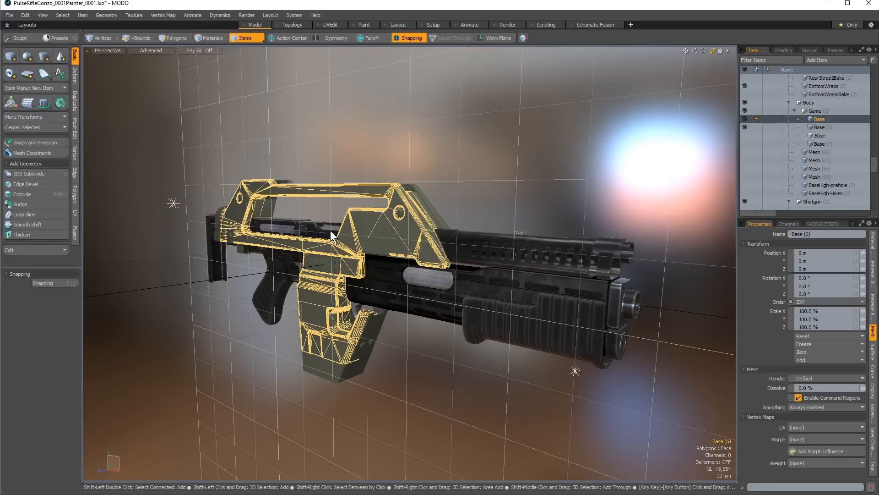
pyautogui.press('3')
pyautogui.press('5')
pyautogui.press('3')
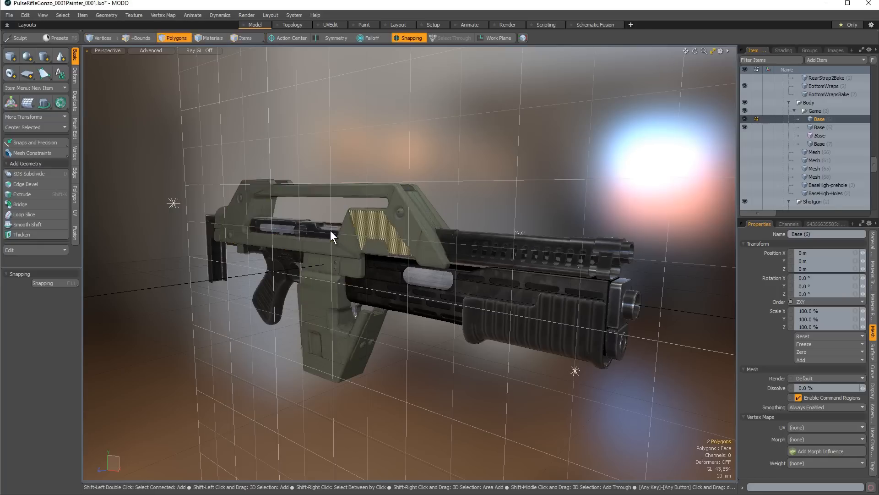
# Cycle repeatedly through the vertex, edge and polygon selection modes, ending in edge mode.
pyautogui.press('space')
pyautogui.press('space')
pyautogui.press('space')
pyautogui.press('space')
pyautogui.press('space')
pyautogui.press('space')
pyautogui.press('space')
pyautogui.press('space')
pyautogui.press('space')
pyautogui.press('space')
pyautogui.press('space')
pyautogui.press('space')
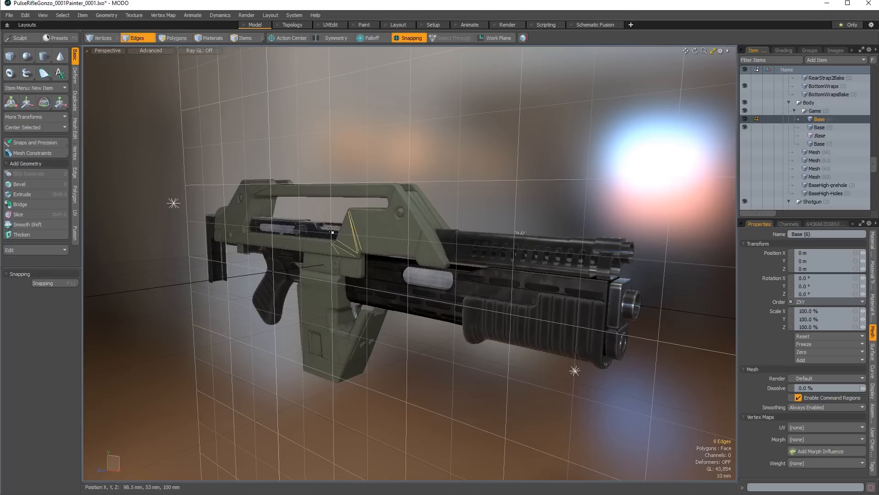
pyautogui.press('space')
pyautogui.press('space')
pyautogui.press('space')
pyautogui.press('space')
pyautogui.press('space')
pyautogui.press('space')
pyautogui.press('space')
pyautogui.press('space')
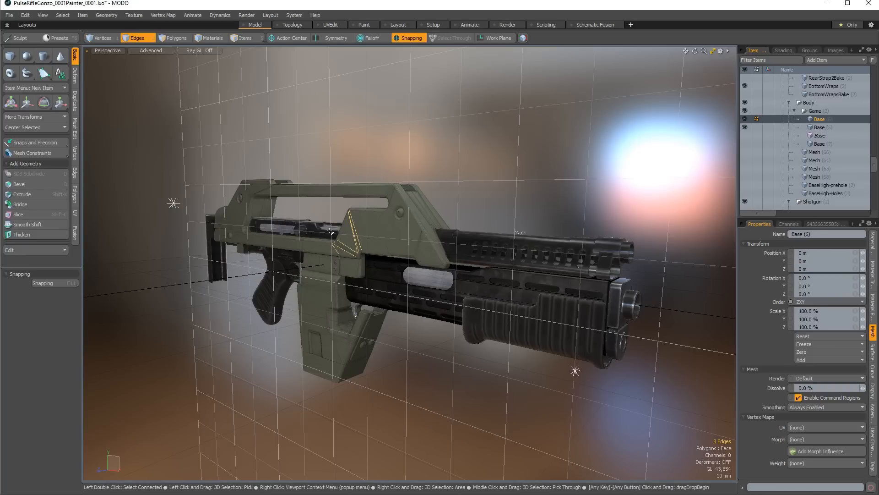
# Alternate between polygon and edge selection modes and finish in item selection mode.
pyautogui.press('3')
pyautogui.press('2')
pyautogui.press('3')
pyautogui.press('2')
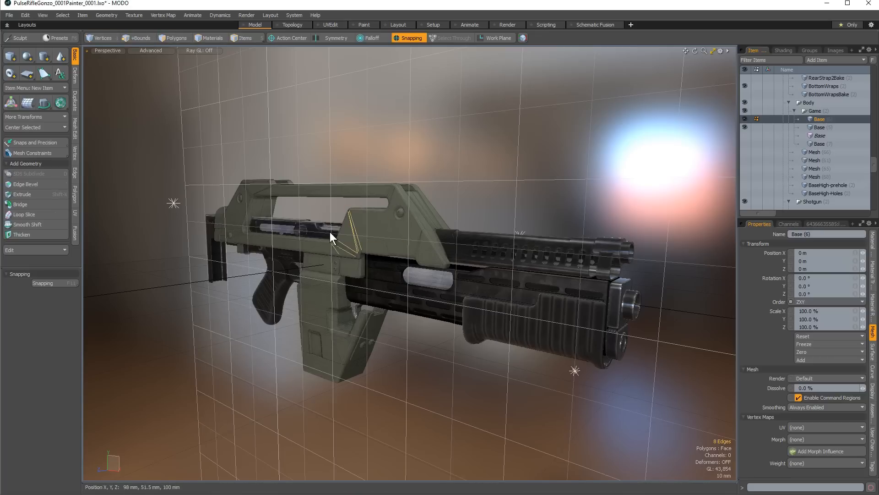
pyautogui.press('5')
pyautogui.click(244, 37)
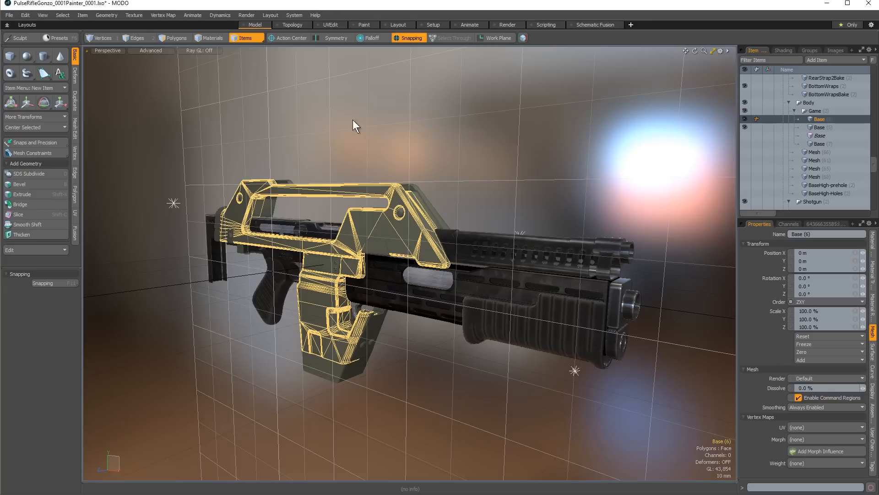
# Deselect all items and activate the Move tool in polygon selection mode.
pyautogui.click(369, 165)
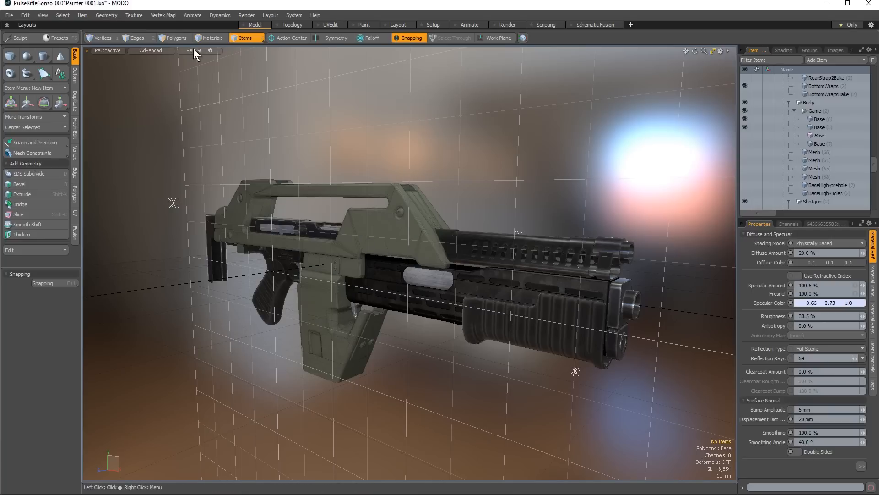
pyautogui.click(181, 36)
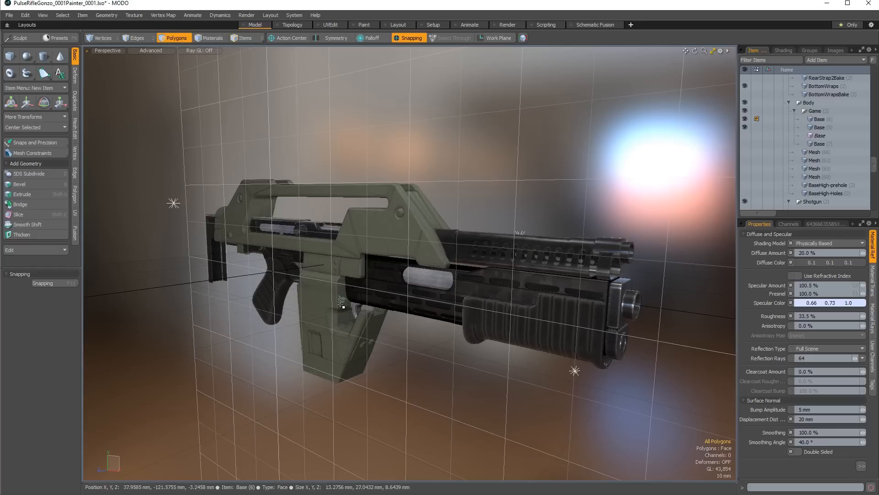
pyautogui.press('w')
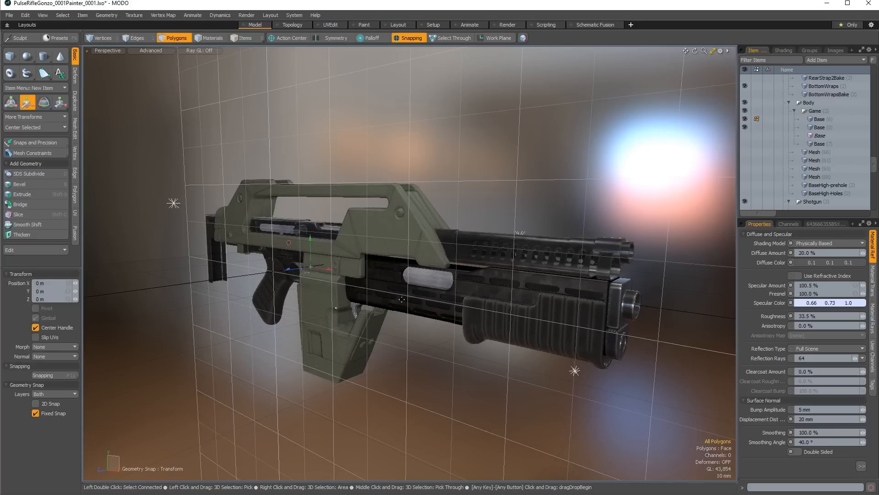
pyautogui.keyDown('alt'); pyautogui.moveTo(402, 299); pyautogui.dragTo(379, 302); pyautogui.keyUp('alt')
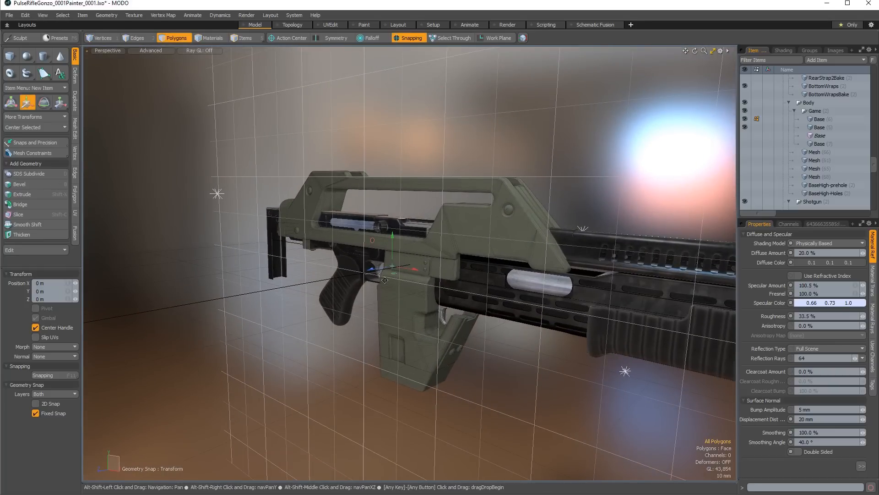
pyautogui.keyDown('alt'); pyautogui.moveTo(326, 280); pyautogui.dragTo(381, 292); pyautogui.keyUp('alt')
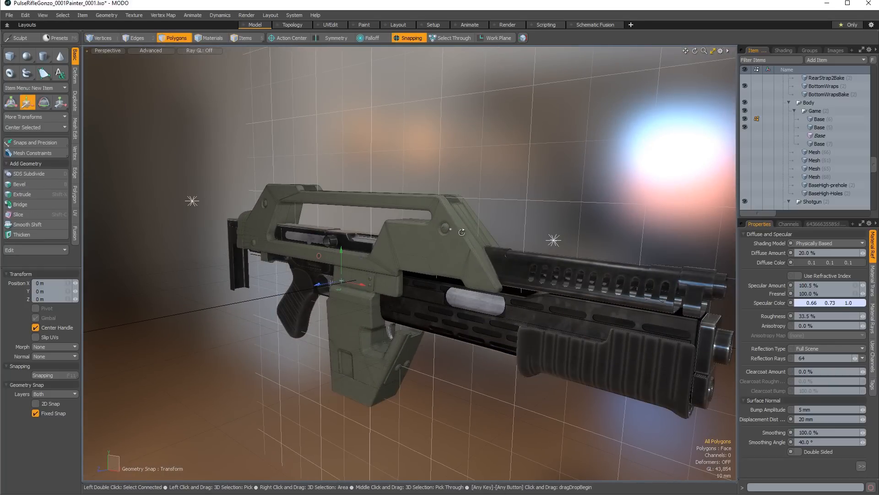
pyautogui.press('alt')
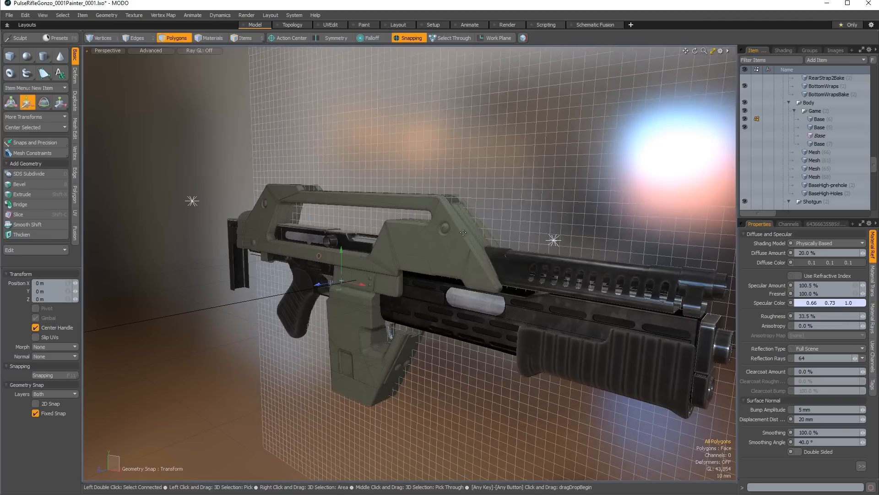
pyautogui.keyDown('alt'); pyautogui.moveTo(463, 233); pyautogui.dragTo(556, 317); pyautogui.keyUp('alt')
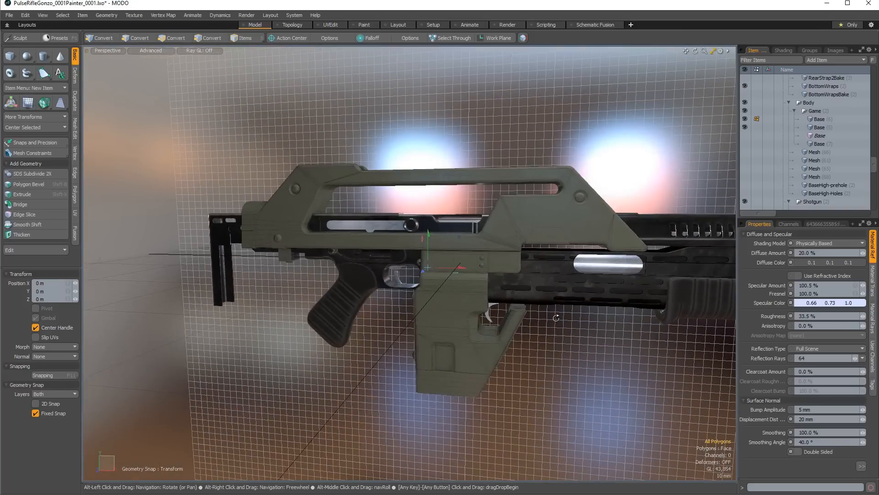
# Select the rifle's green Base mesh item and activate the Move tool in polygon selection mode.
pyautogui.click(239, 37)
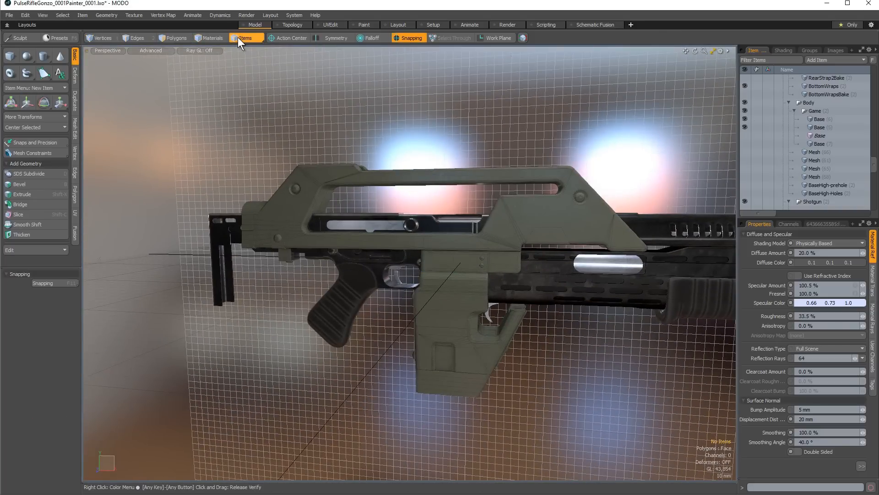
pyautogui.click(466, 285)
pyautogui.click(177, 38)
pyautogui.press('w')
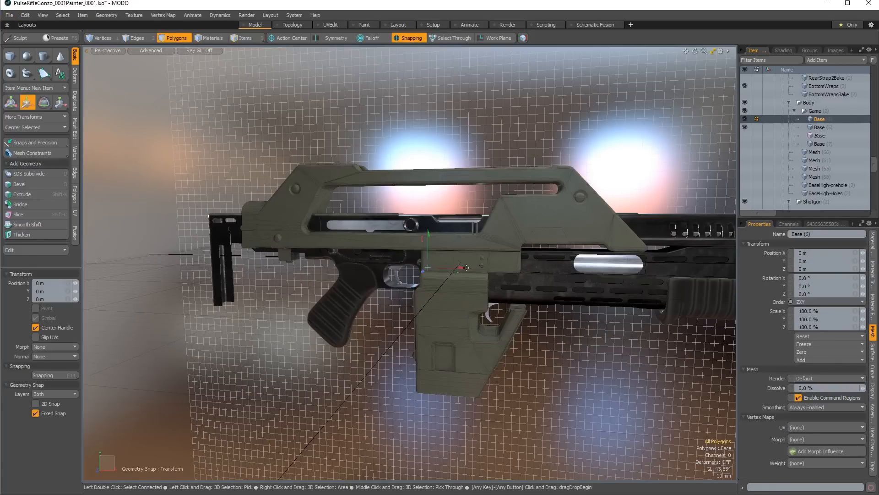
pyautogui.keyDown('alt'); pyautogui.moveTo(472, 271); pyautogui.dragTo(467, 279); pyautogui.keyUp('alt')
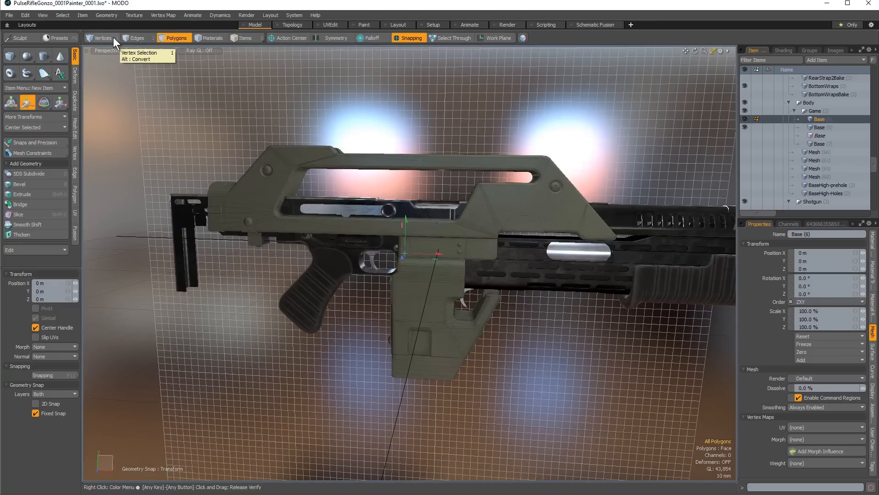
# Set the action center to Origin and view the Move handle from several angles.
pyautogui.click(291, 36)
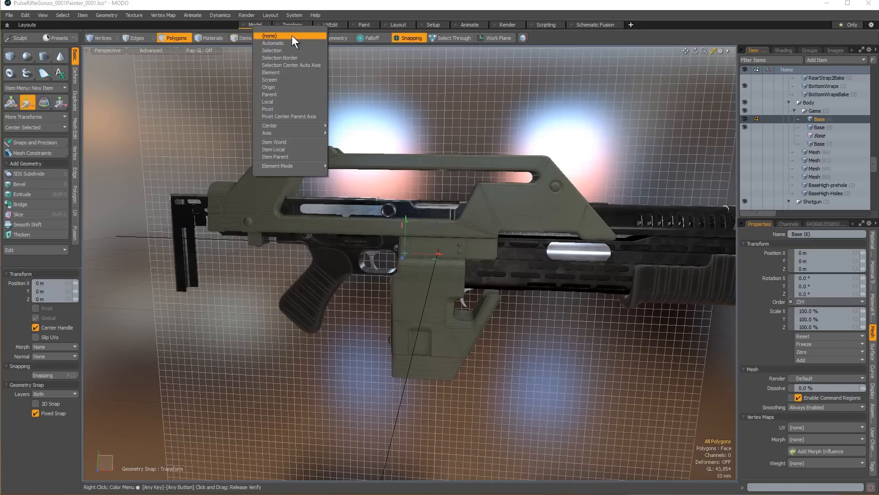
pyautogui.click(275, 87)
pyautogui.keyDown('alt'); pyautogui.moveTo(460, 275); pyautogui.dragTo(553, 242); pyautogui.keyUp('alt')
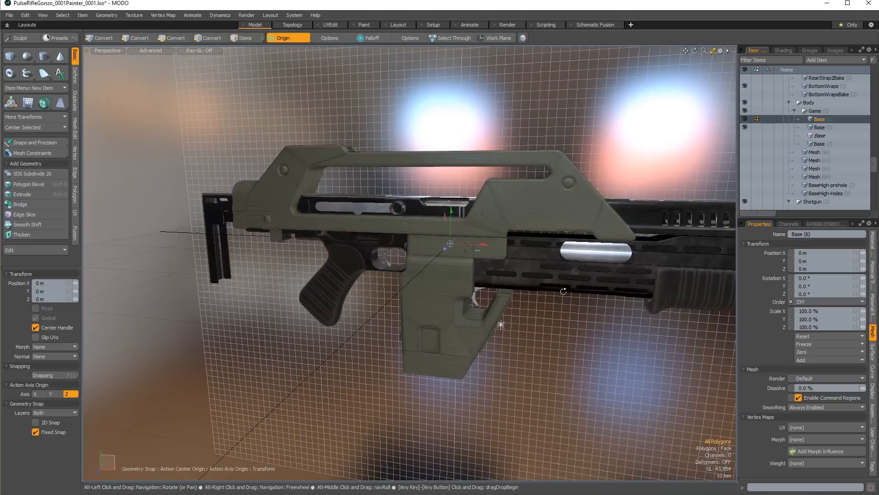
pyautogui.hotkey('ctrl', 'z')
pyautogui.scroll(3, 475, 254)
pyautogui.keyDown('alt'); pyautogui.moveTo(475, 255); pyautogui.dragTo(455, 283); pyautogui.keyUp('alt')
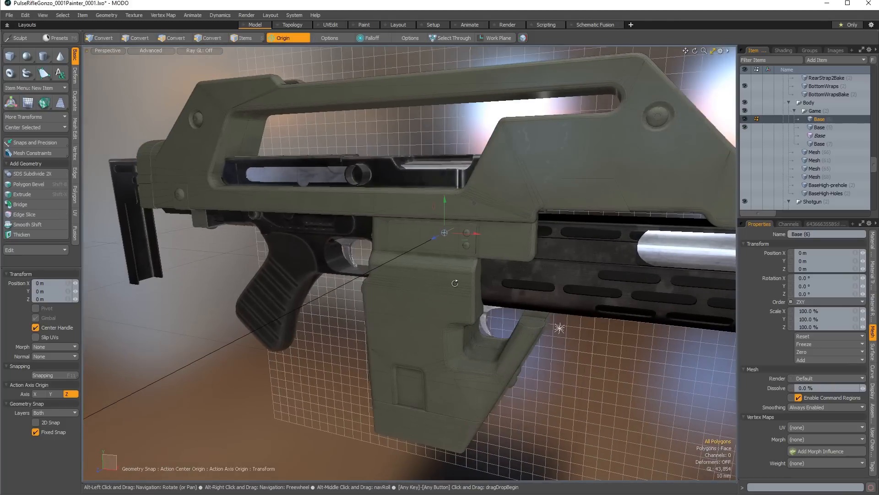
# Set the action center to Parent, and replace it with Local.
pyautogui.click(279, 36)
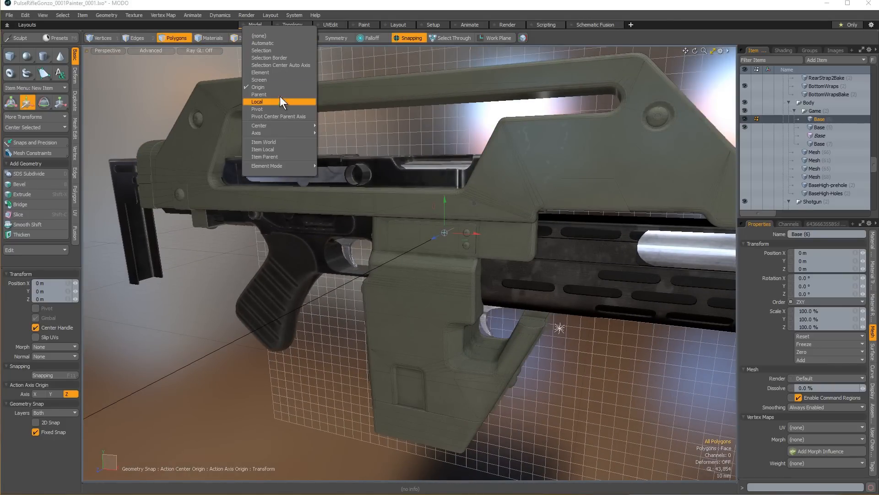
pyautogui.click(280, 96)
pyautogui.click(291, 40)
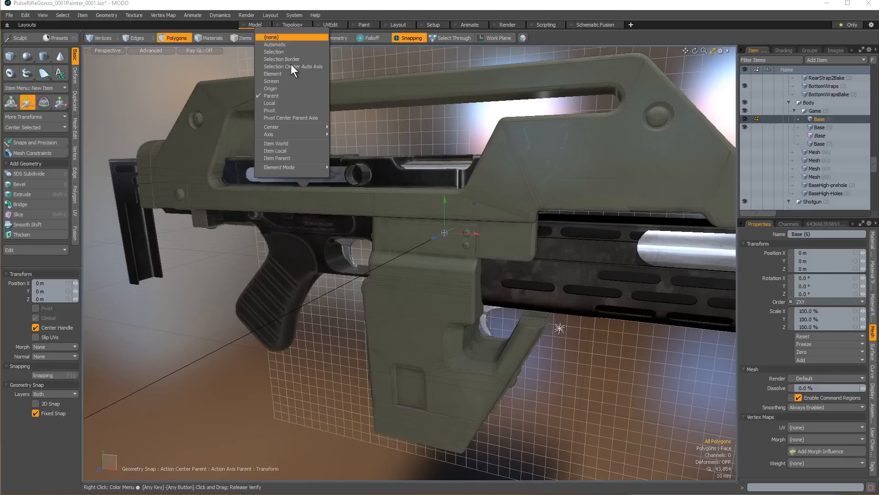
pyautogui.click(285, 102)
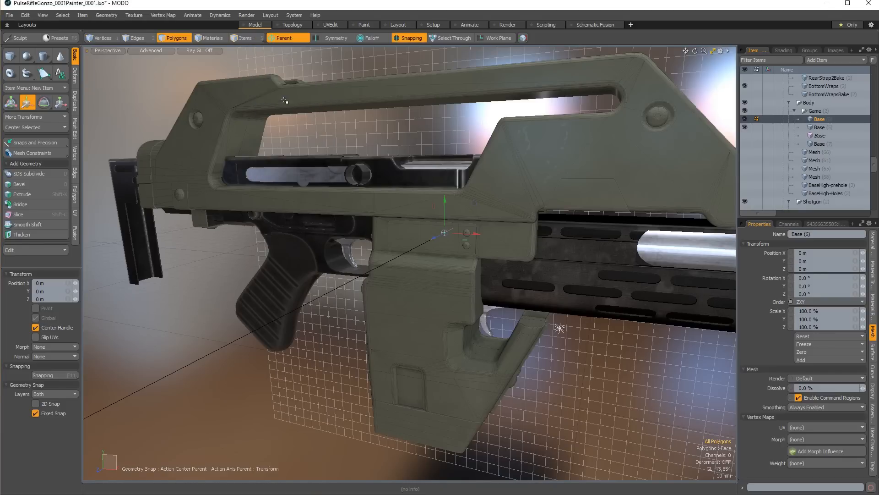
pyautogui.keyDown('alt'); pyautogui.moveTo(284, 293); pyautogui.dragTo(594, 261); pyautogui.keyUp('alt')
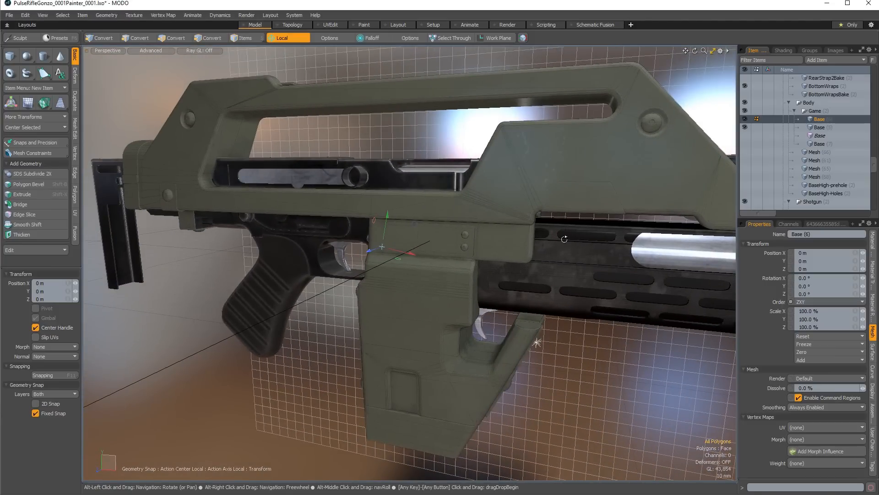
# Select the polygons of the Base mesh's raised side panel and activate the Move tool on them.
pyautogui.press('space')
pyautogui.moveTo(507, 180); pyautogui.dragTo(525, 168)
pyautogui.press('w')
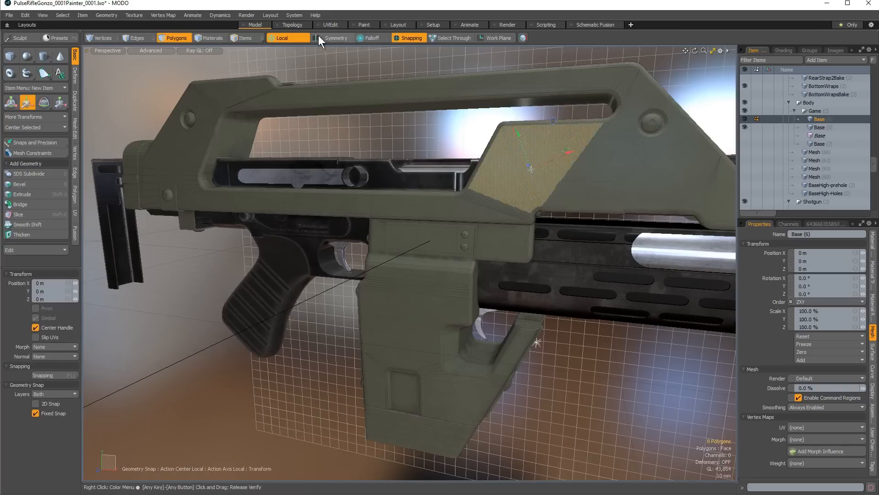
pyautogui.keyDown('alt'); pyautogui.moveTo(520, 233); pyautogui.dragTo(483, 201); pyautogui.keyUp('alt')
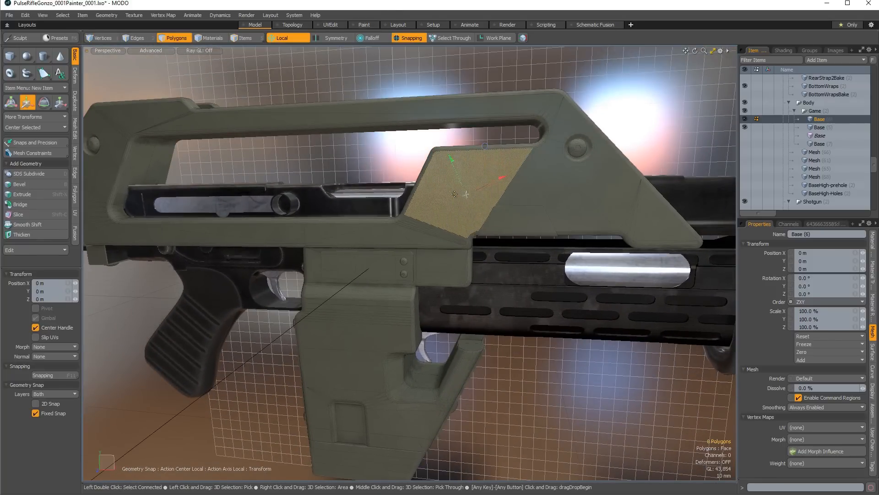
pyautogui.keyDown('alt'); pyautogui.moveTo(431, 223); pyautogui.dragTo(659, 208); pyautogui.keyUp('alt')
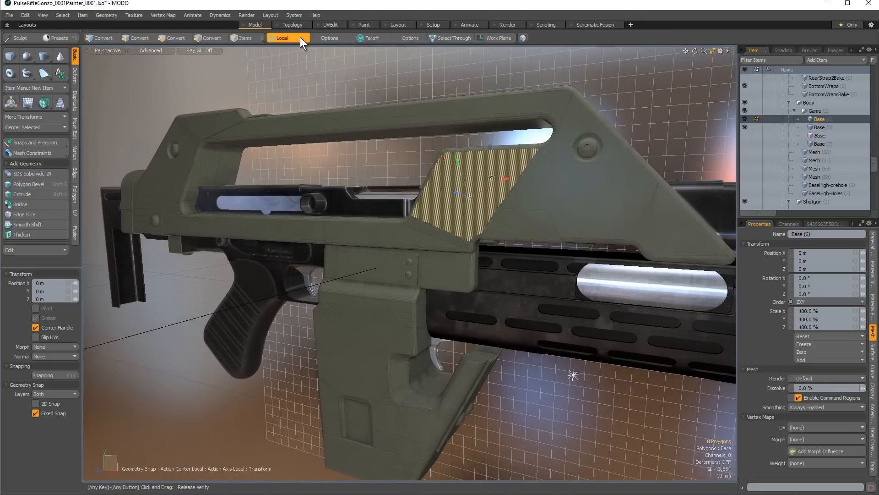
# Set only the action axis to Local.
pyautogui.click(287, 38)
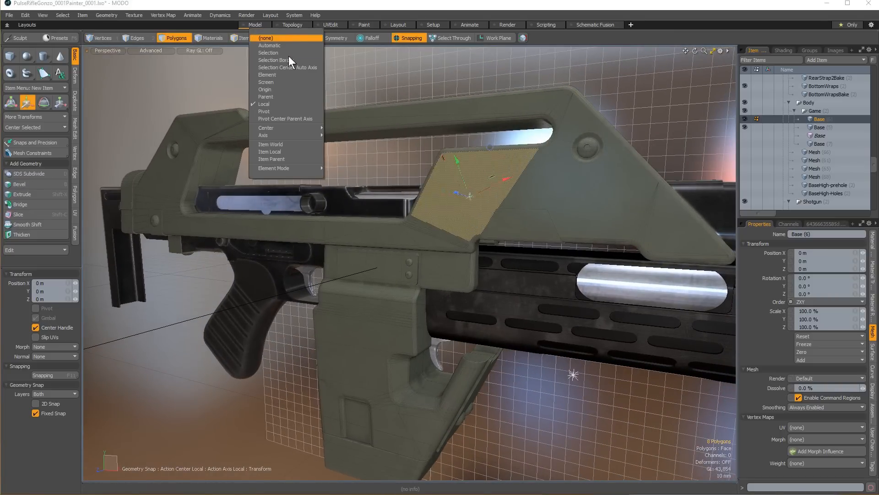
pyautogui.moveTo(286, 127)
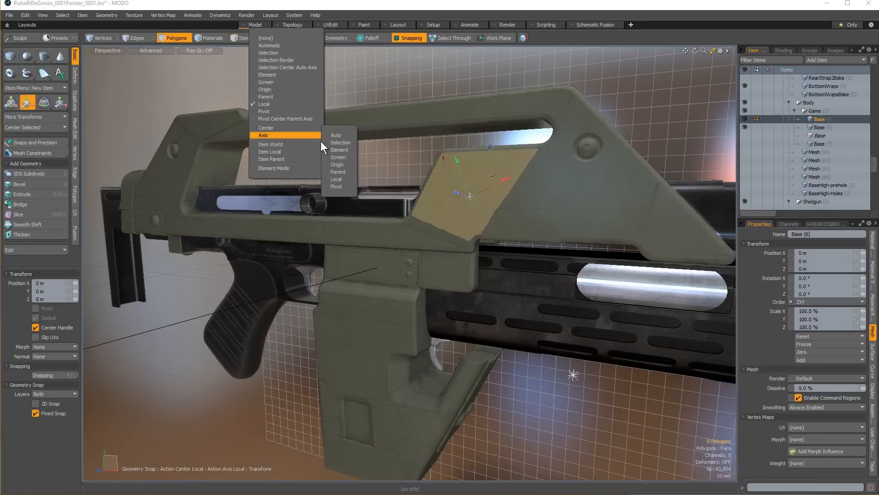
pyautogui.click(345, 179)
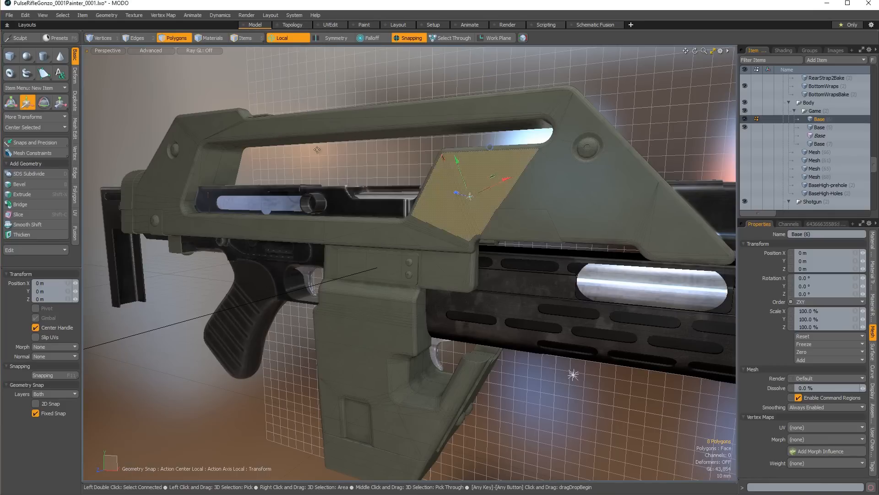
# Set the action axis to Auto, keep the Local action center, and drop the Move tool.
pyautogui.click(285, 39)
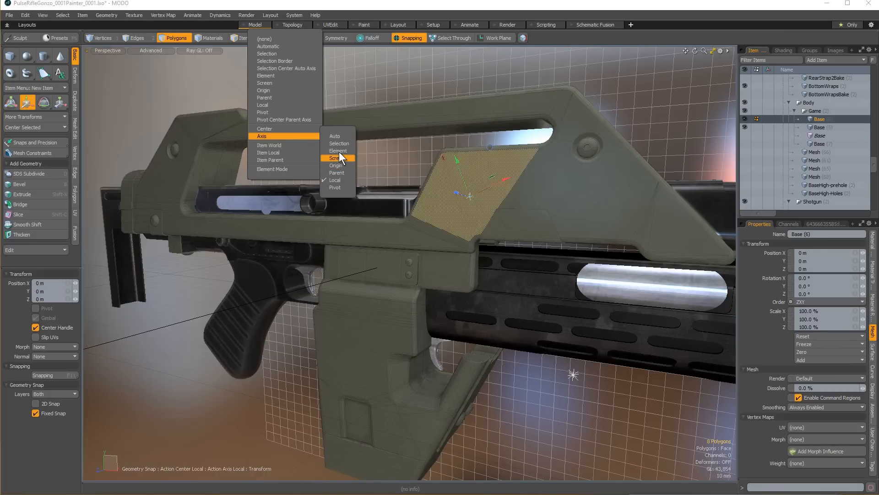
pyautogui.click(336, 136)
pyautogui.keyDown('alt'); pyautogui.moveTo(284, 197); pyautogui.dragTo(256, 243); pyautogui.keyUp('alt')
pyautogui.keyDown('alt'); pyautogui.moveTo(389, 228); pyautogui.dragTo(474, 164); pyautogui.keyUp('alt')
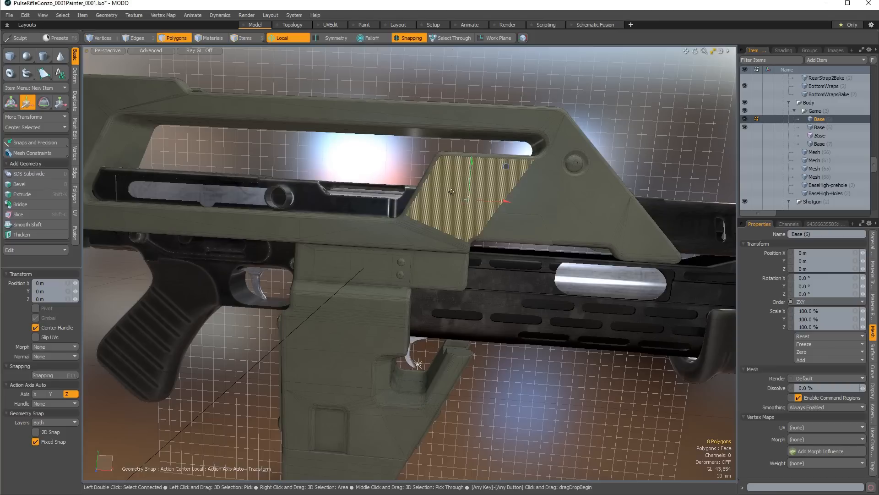
pyautogui.press('q')
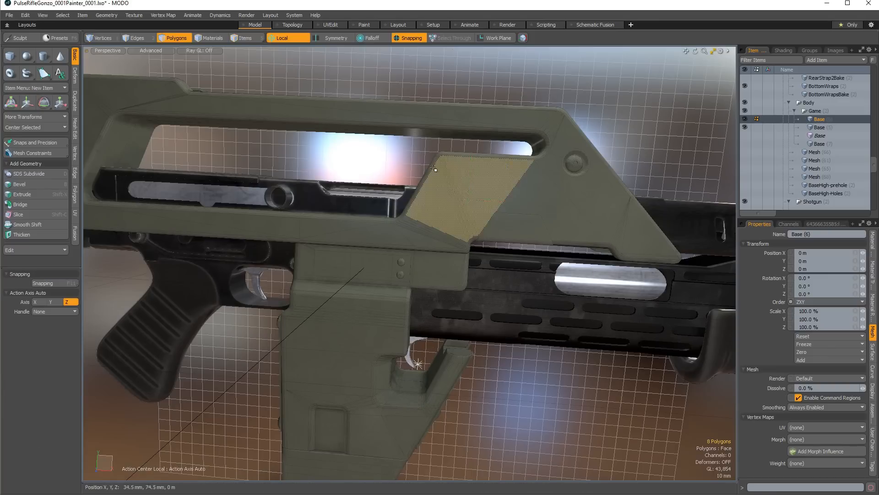
# Clear the side panel's polygon selection, set the action center to Origin, and activate the Move tool.
pyautogui.click(431, 166)
pyautogui.keyDown('alt'); pyautogui.moveTo(481, 184); pyautogui.dragTo(358, 282); pyautogui.keyUp('alt')
pyautogui.press('w')
pyautogui.scroll(-3, 457, 218)
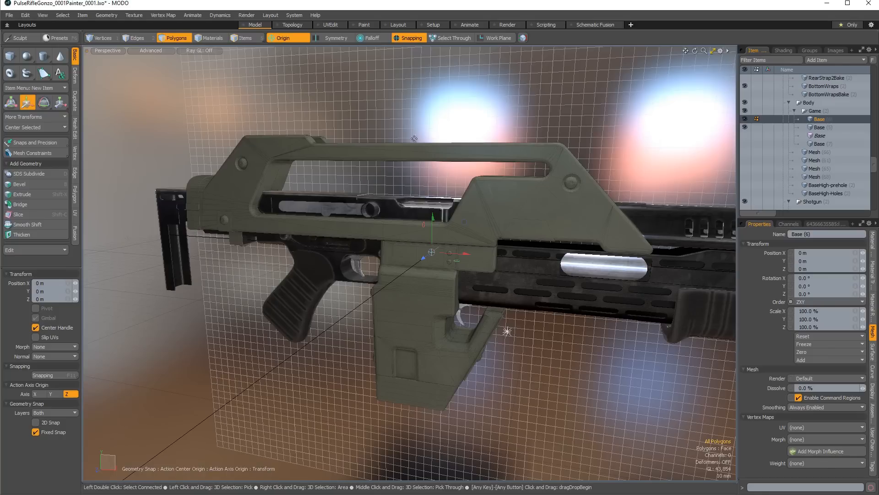
# Switch the action center between Automatic, Selection and Local, ending on Automatic.
pyautogui.press('ctrl')
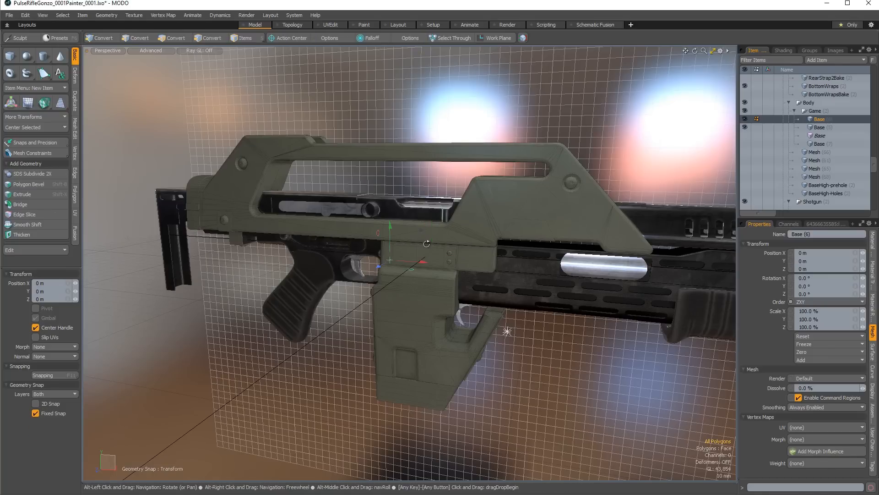
pyautogui.hotkey('alt', 'a')
pyautogui.hotkey('alt', 's')
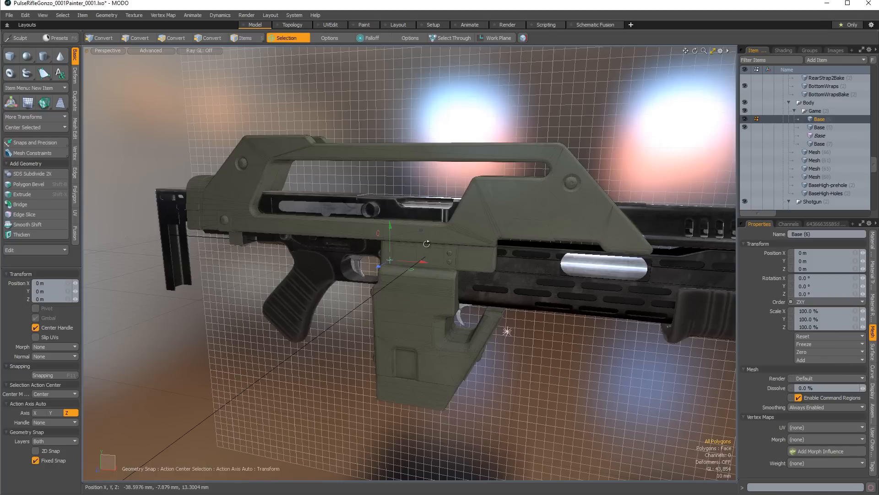
pyautogui.press('alt')
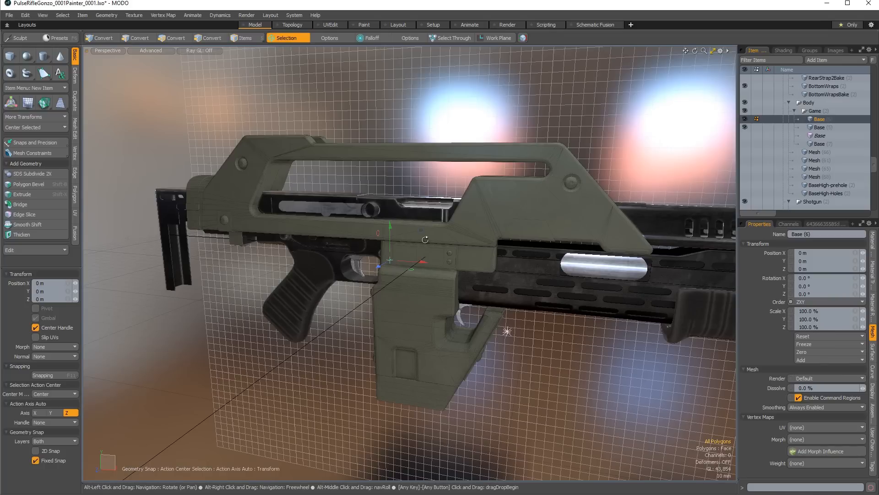
pyautogui.hotkey('alt', 'l')
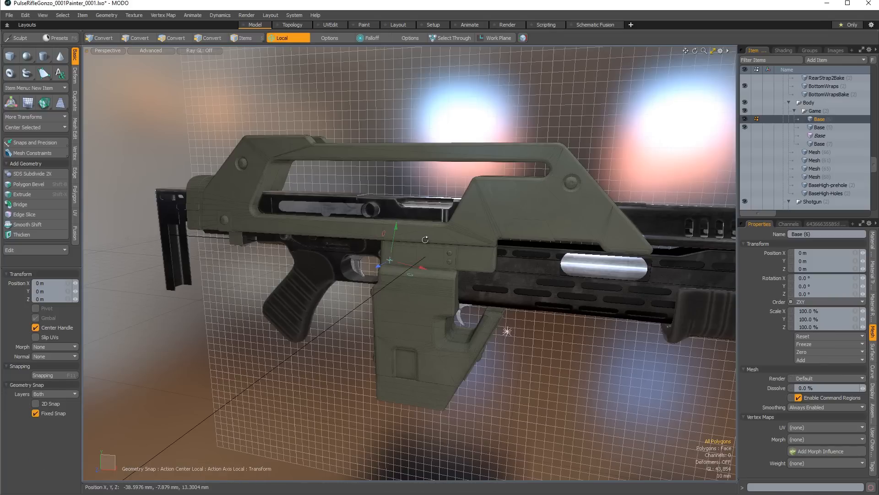
pyautogui.press('alt')
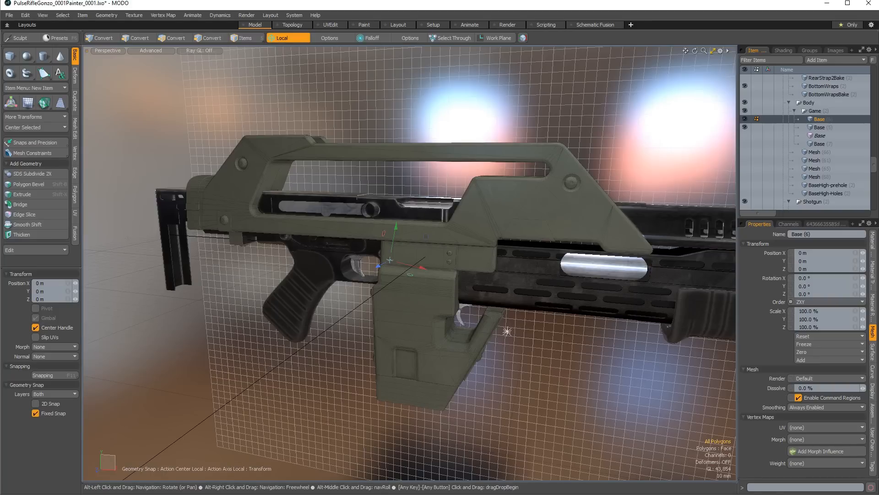
pyautogui.hotkey('alt', 's')
pyautogui.press('alt')
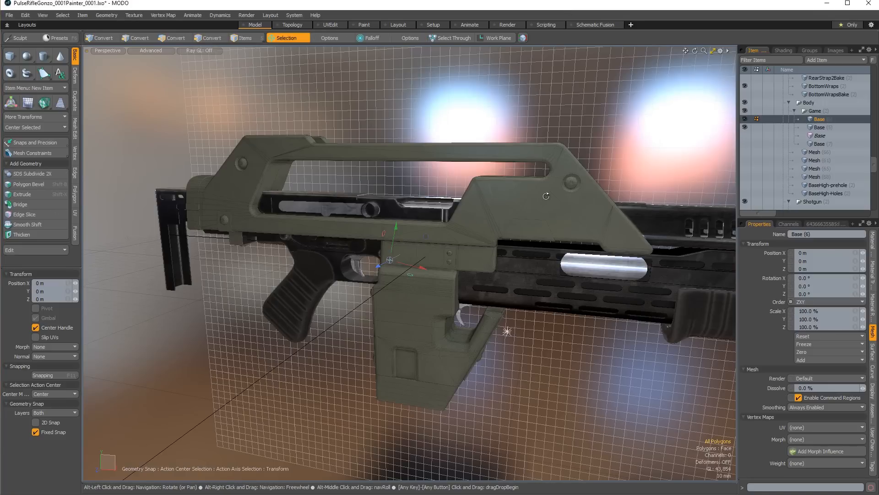
pyautogui.hotkey('alt', 'a')
# Set the action center to Element for the active Move tool.
pyautogui.click(279, 37)
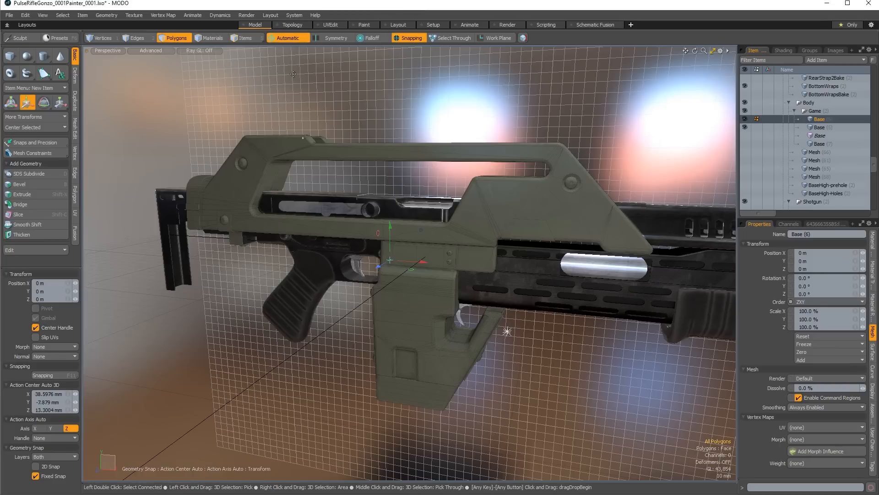
pyautogui.click(286, 37)
pyautogui.click(276, 71)
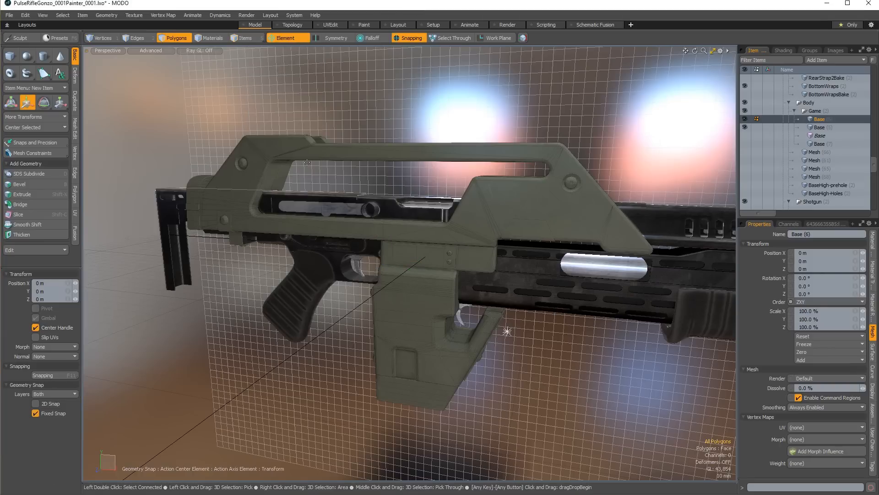
pyautogui.keyDown('ctrl'); pyautogui.keyDown('alt'); pyautogui.moveTo(304, 140); pyautogui.dragTo(427, 220); pyautogui.keyUp('alt'); pyautogui.keyUp('ctrl')
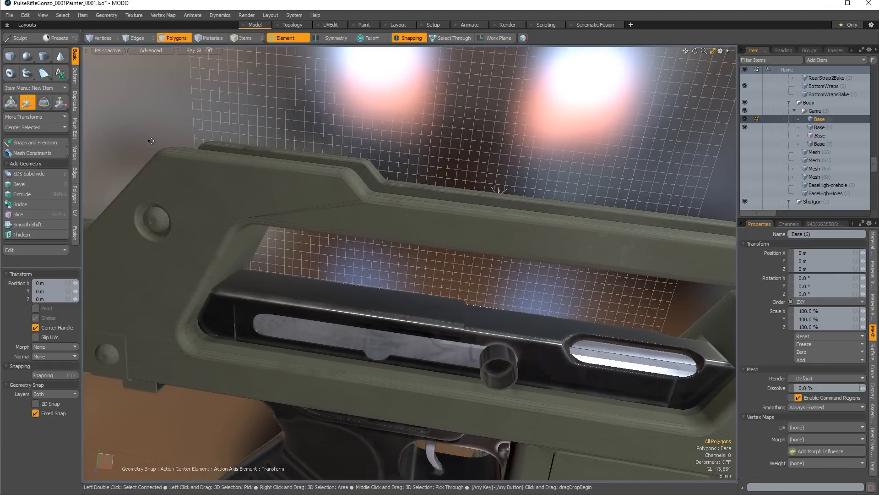
pyautogui.scroll(5, 172, 164)
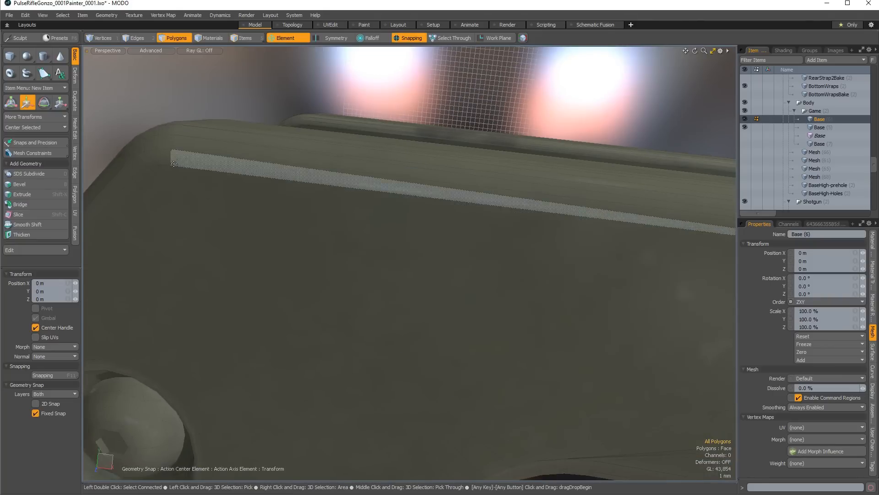
# Toggle the Edge snap type in the snapping options.
pyautogui.rightClick(403, 37)
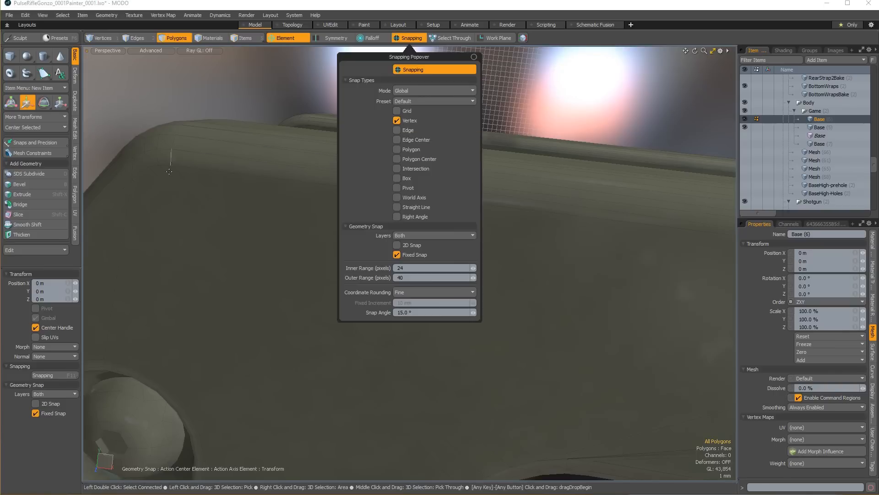
pyautogui.click(397, 130)
pyautogui.click(404, 131)
pyautogui.click(406, 137)
pyautogui.keyDown('ctrl'); pyautogui.keyDown('alt'); pyautogui.click(311, 201); pyautogui.keyUp('alt'); pyautogui.keyUp('ctrl')
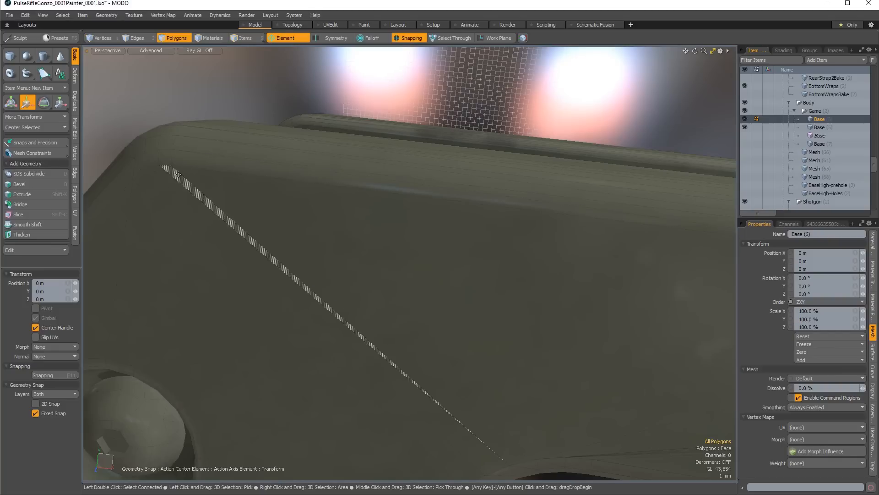
# Place the Element action center on the rear corner of the Base mesh's upper side edge and inspect its handle orientation.
pyautogui.click(172, 165)
pyautogui.keyDown('alt'); pyautogui.moveTo(290, 160); pyautogui.dragTo(425, 213); pyautogui.keyUp('alt')
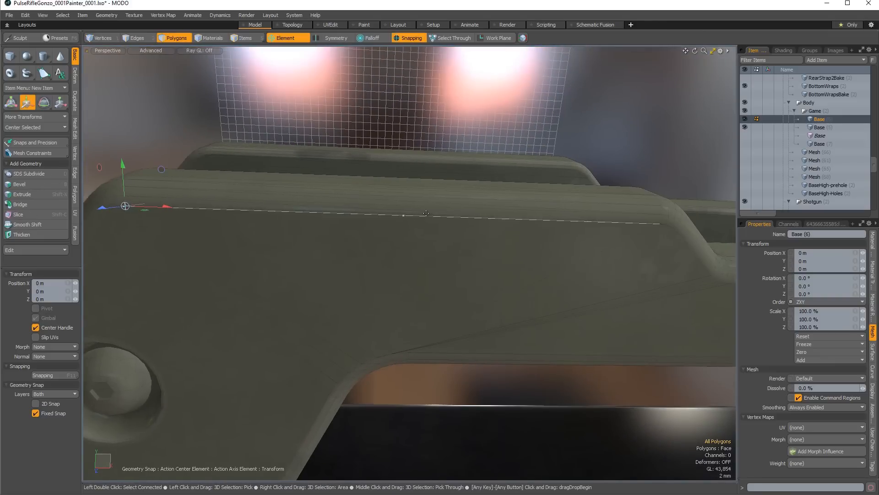
pyautogui.keyDown('alt'); pyautogui.moveTo(404, 216); pyautogui.dragTo(428, 283); pyautogui.keyUp('alt')
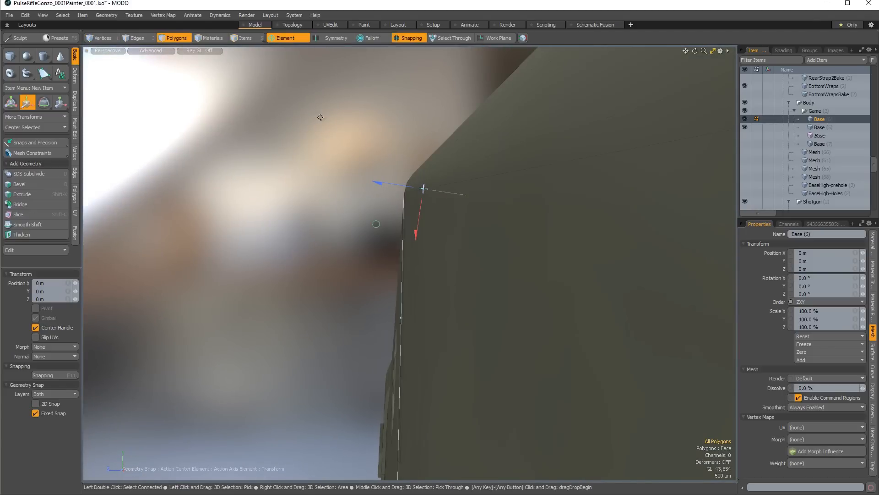
# Set only the action axis to Auto while keeping the Element action center.
pyautogui.click(287, 39)
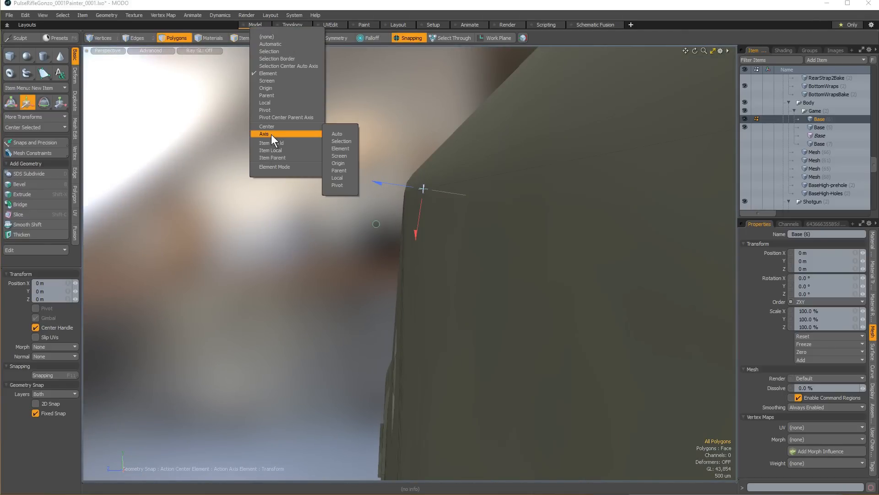
pyautogui.click(271, 135)
pyautogui.click(289, 38)
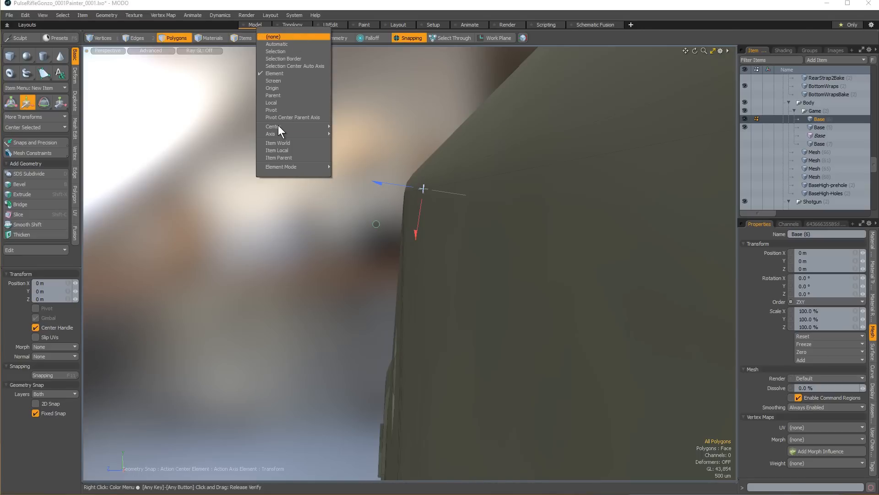
pyautogui.moveTo(279, 127)
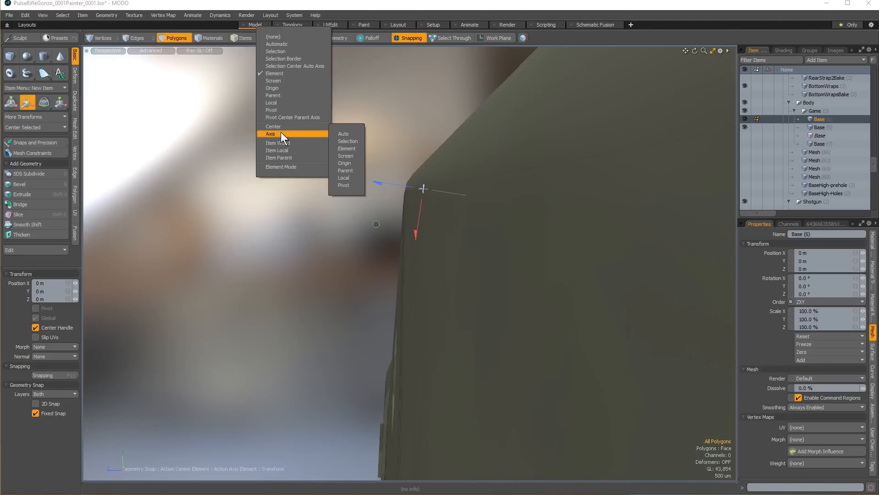
pyautogui.keyDown('alt'); pyautogui.moveTo(468, 247); pyautogui.dragTo(491, 255); pyautogui.keyUp('alt')
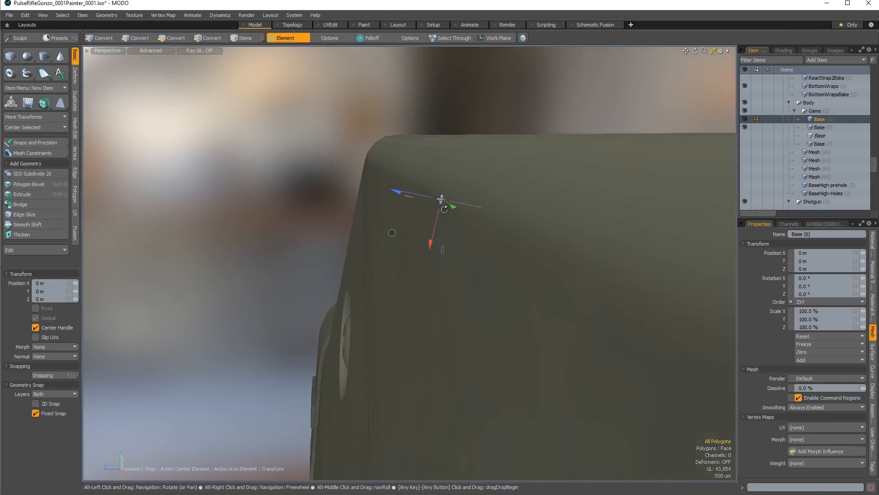
pyautogui.click(287, 39)
pyautogui.moveTo(281, 136)
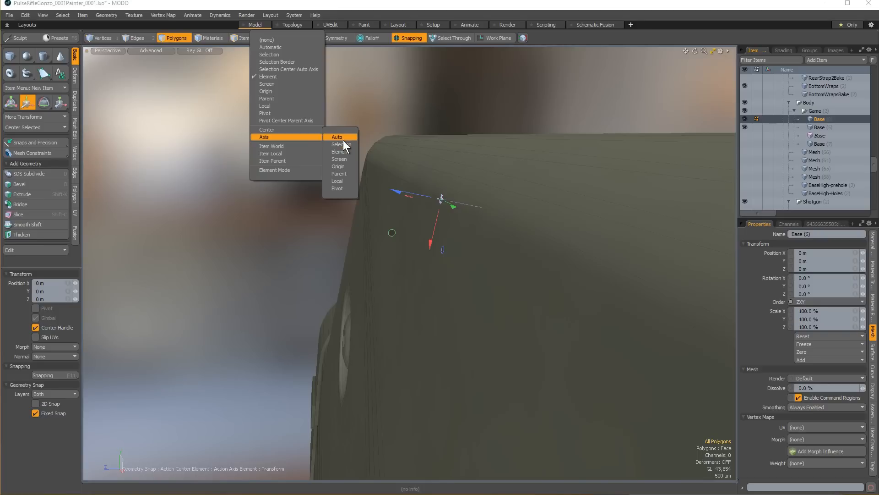
pyautogui.click(339, 137)
# Undo the last change at the upper side edge and drop the Move tool.
pyautogui.keyDown('ctrl'); pyautogui.keyDown('alt'); pyautogui.moveTo(351, 215); pyautogui.dragTo(429, 210); pyautogui.keyUp('alt'); pyautogui.keyUp('ctrl')
pyautogui.hotkey('ctrl', 'z')
pyautogui.keyDown('alt'); pyautogui.moveTo(348, 303); pyautogui.dragTo(371, 286); pyautogui.keyUp('alt')
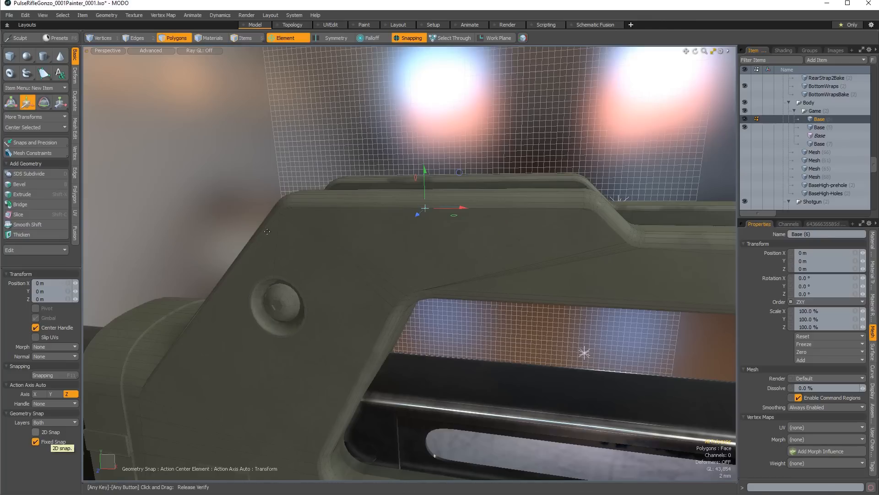
pyautogui.press('space')
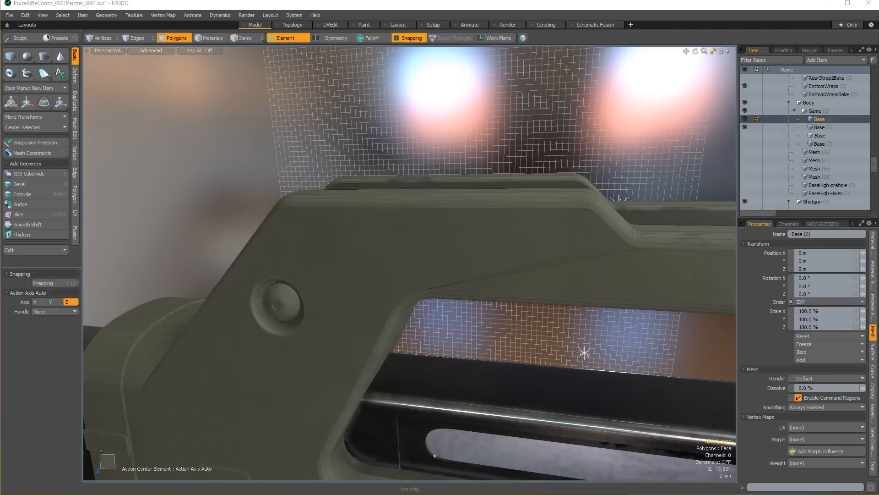
# Leave Edges selection mode and return to Polygons mode with nothing selected.
pyautogui.keyDown('ctrl'); pyautogui.keyDown('alt'); pyautogui.moveTo(536, 188); pyautogui.dragTo(358, 211); pyautogui.keyUp('alt'); pyautogui.keyUp('ctrl')
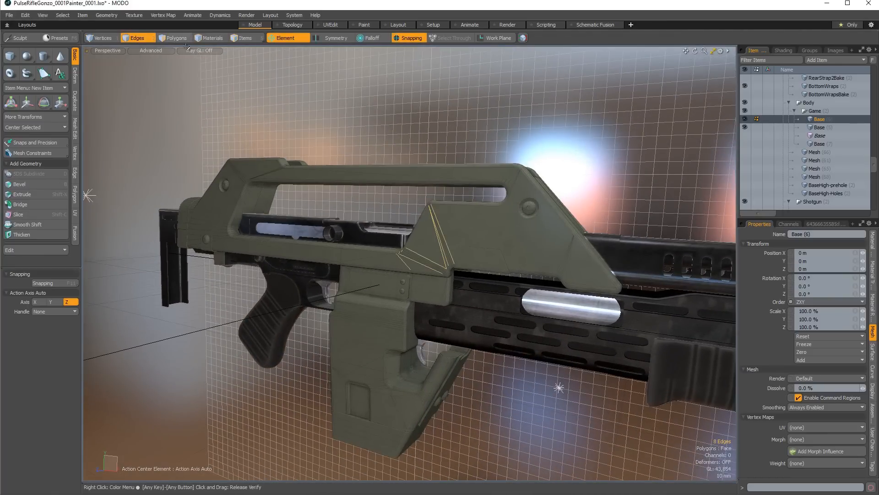
pyautogui.click(242, 39)
pyautogui.click(175, 37)
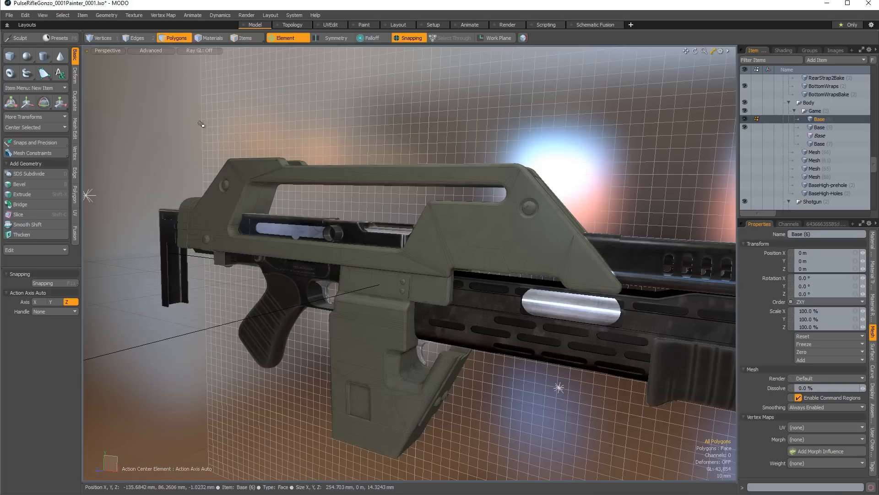
# Turn off the Element action center and snapping, and activate the Move tool.
pyautogui.click(298, 38)
pyautogui.click(297, 36)
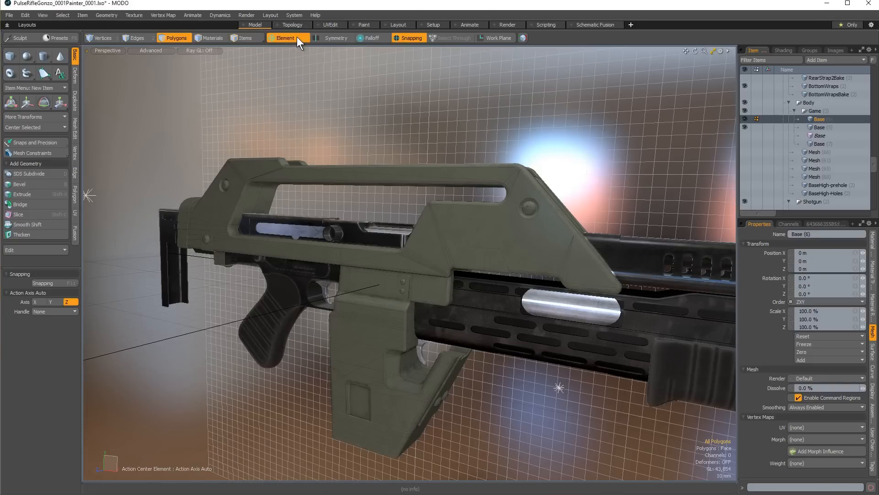
pyautogui.click(414, 38)
pyautogui.press('w')
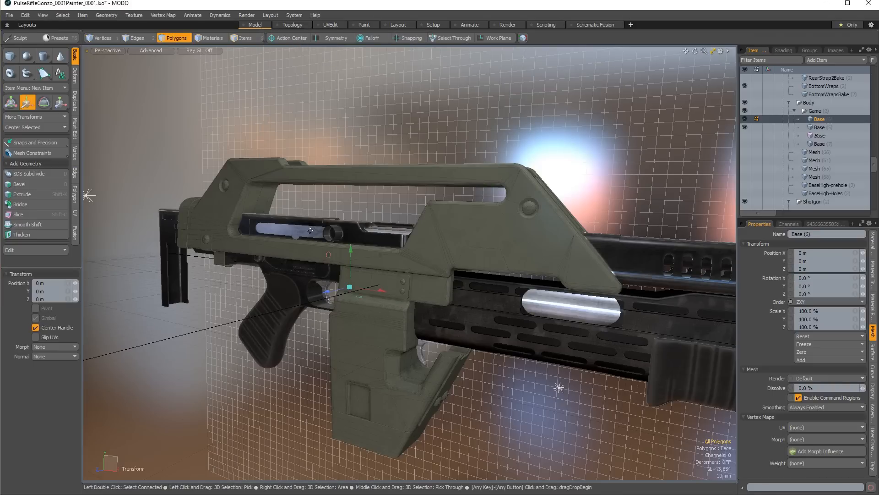
# Try moving all of the Base mesh's polygons about -95.5 mm along X in Polygons mode, and undo the move.
pyautogui.keyDown('alt'); pyautogui.moveTo(353, 238); pyautogui.dragTo(558, 268); pyautogui.keyUp('alt')
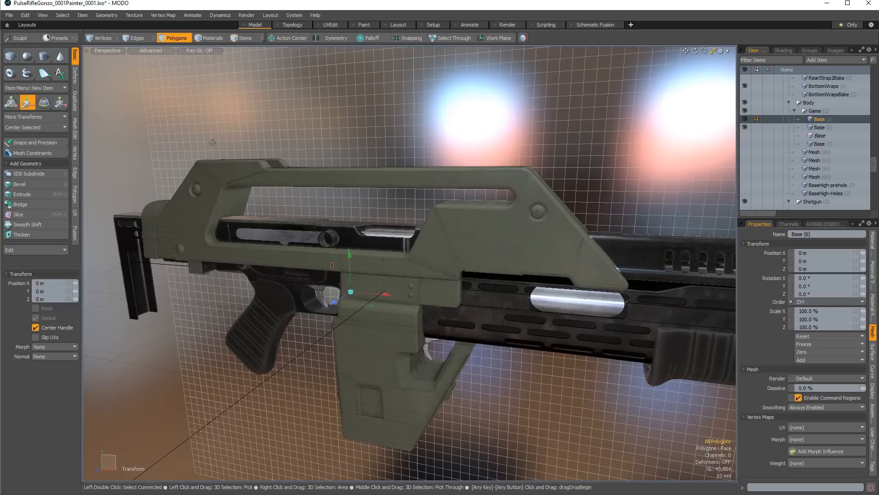
pyautogui.keyDown('alt'); pyautogui.moveTo(273, 185); pyautogui.dragTo(293, 152); pyautogui.keyUp('alt')
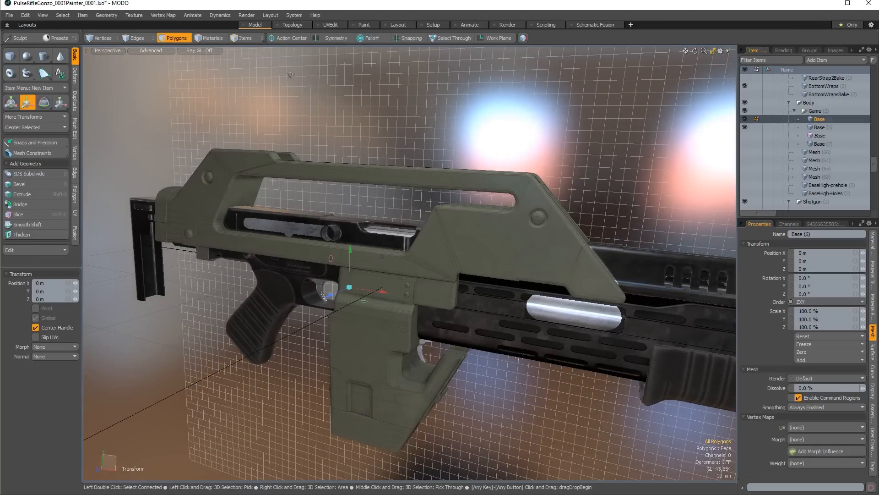
pyautogui.moveTo(384, 290); pyautogui.dragTo(298, 278)
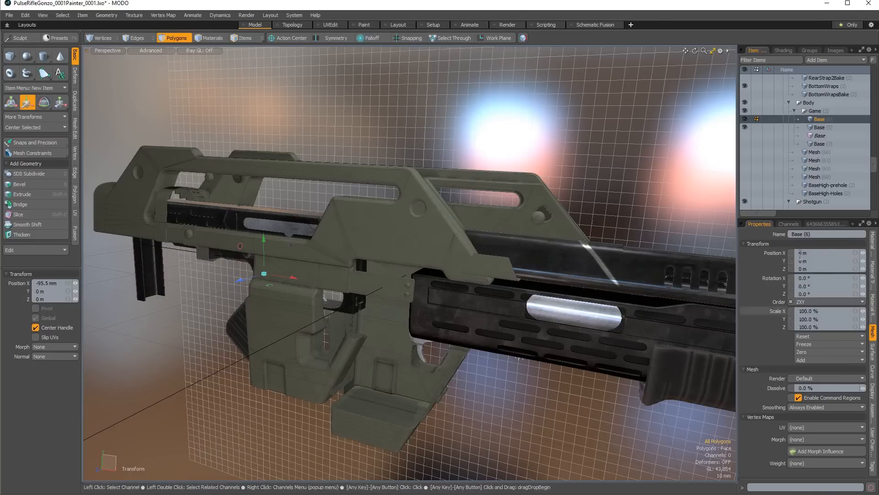
pyautogui.press('q')
pyautogui.press('w')
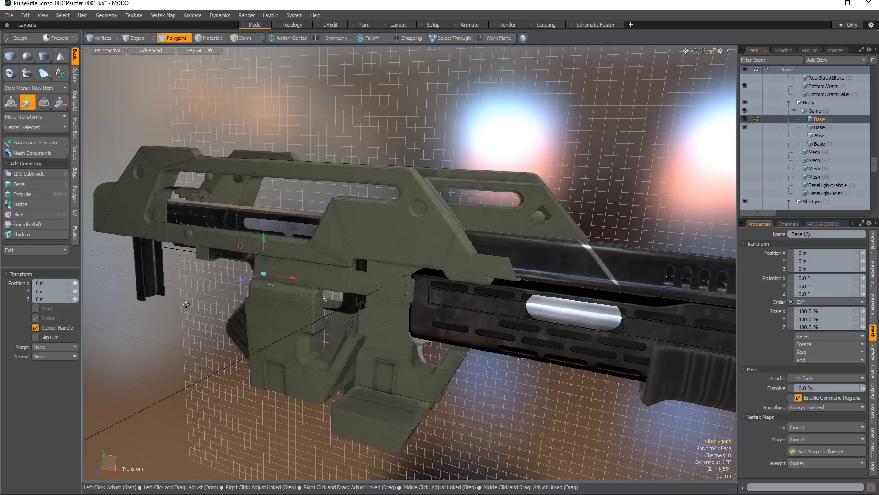
pyautogui.hotkey('ctrl', 'z')
pyautogui.hotkey('ctrl', 'z')
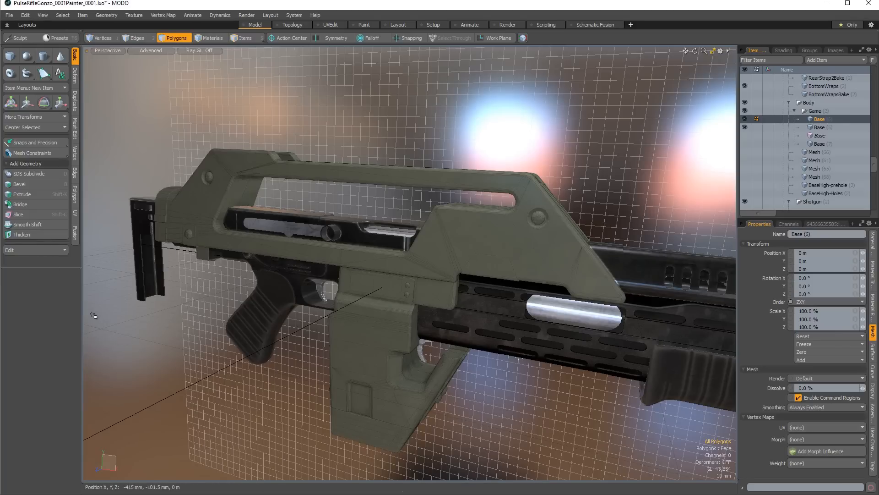
# Switch to Items selection mode and activate the Move tool on the Base mesh item.
pyautogui.click(243, 37)
pyautogui.press('w')
pyautogui.keyDown('alt'); pyautogui.moveTo(323, 316); pyautogui.dragTo(496, 307); pyautogui.keyUp('alt')
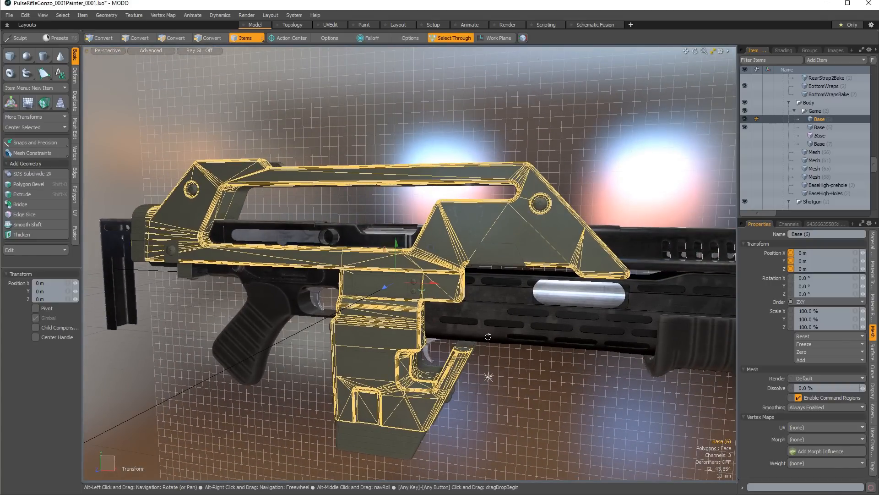
pyautogui.keyDown('alt'); pyautogui.moveTo(385, 313); pyautogui.dragTo(418, 322); pyautogui.keyUp('alt')
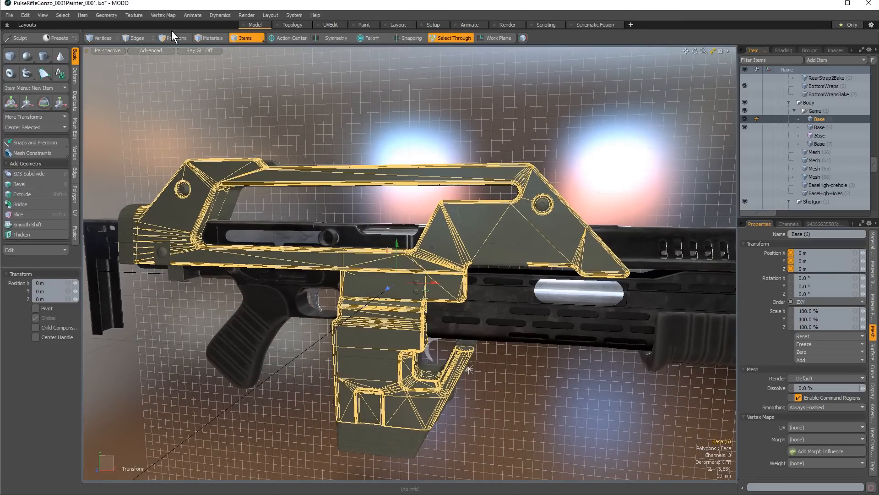
# Move all of the Base mesh's polygons toward negative X in Polygons mode, and reactivate the Move tool in Items mode.
pyautogui.click(174, 38)
pyautogui.press('w')
pyautogui.moveTo(393, 294); pyautogui.dragTo(234, 290)
pyautogui.press('q')
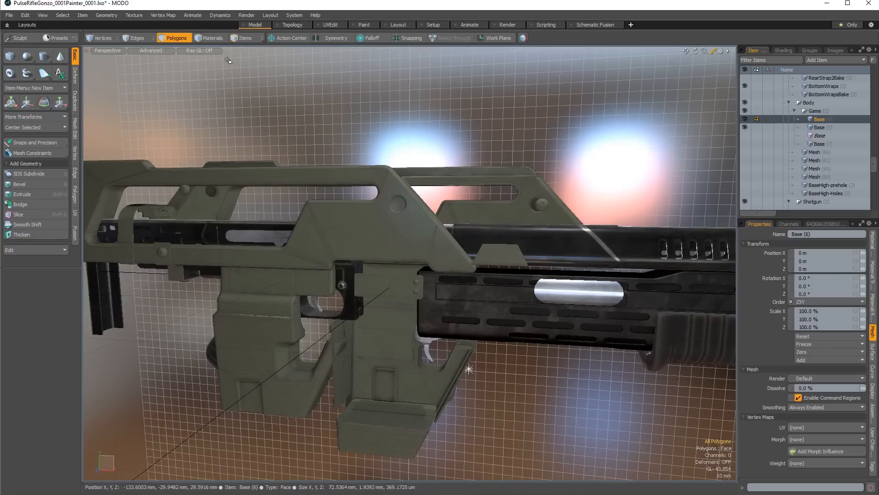
pyautogui.click(250, 38)
pyautogui.press('w')
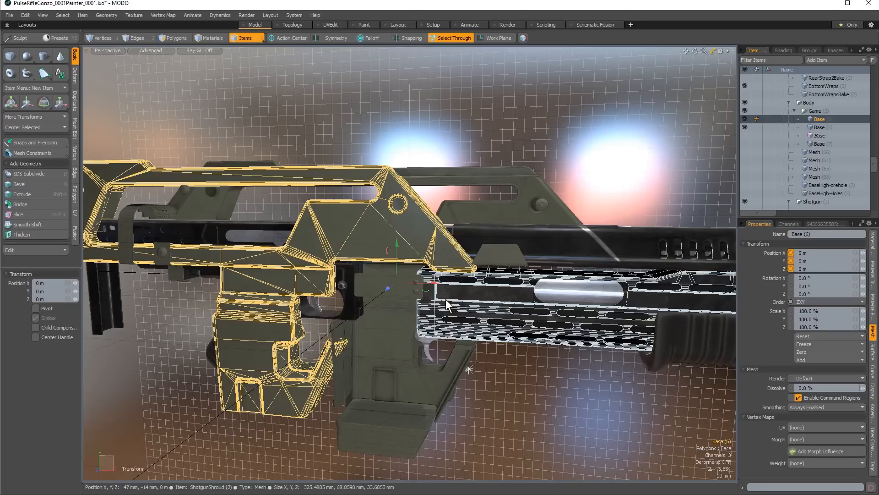
# Undo the Base mesh's polygon move, and try moving the Base item -96 mm along X before undoing that move too.
pyautogui.press('ctrl')
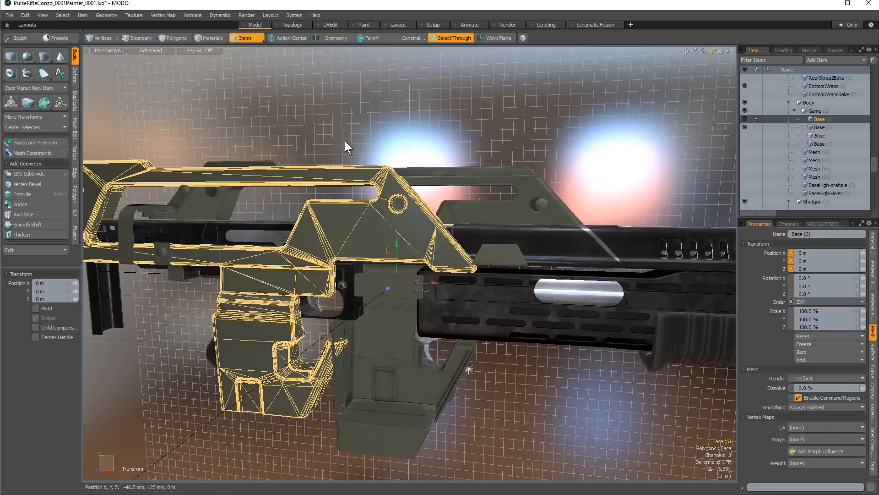
pyautogui.hotkey('ctrl', 'z')
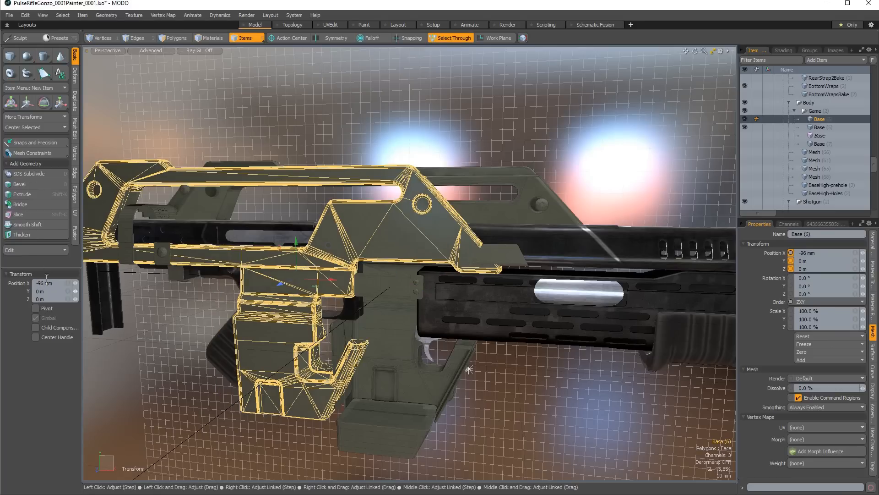
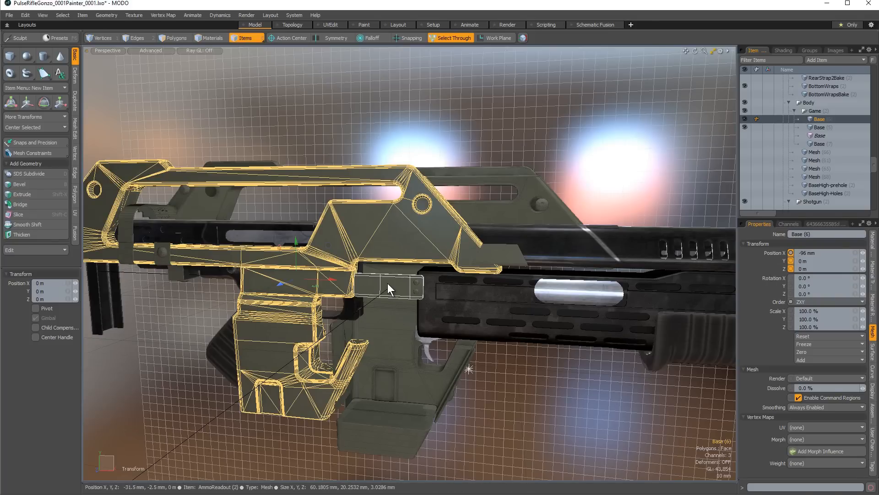
pyautogui.hotkey('ctrl', 'z')
pyautogui.keyDown('alt'); pyautogui.moveTo(395, 318); pyautogui.dragTo(358, 301); pyautogui.keyUp('alt')
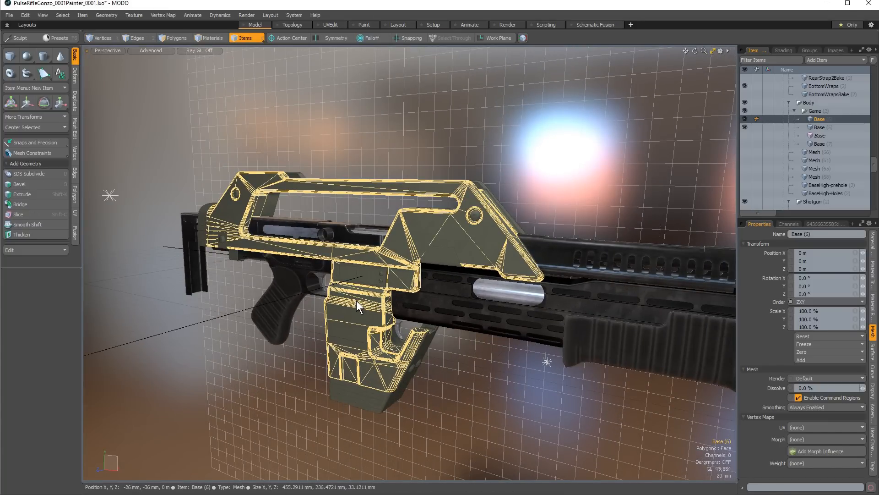
# Activate the Move tool on the Base item and alternate between the Selection and Local action centers, leaving Local active.
pyautogui.press('y')
pyautogui.keyDown('alt'); pyautogui.moveTo(357, 301); pyautogui.dragTo(463, 291); pyautogui.keyUp('alt')
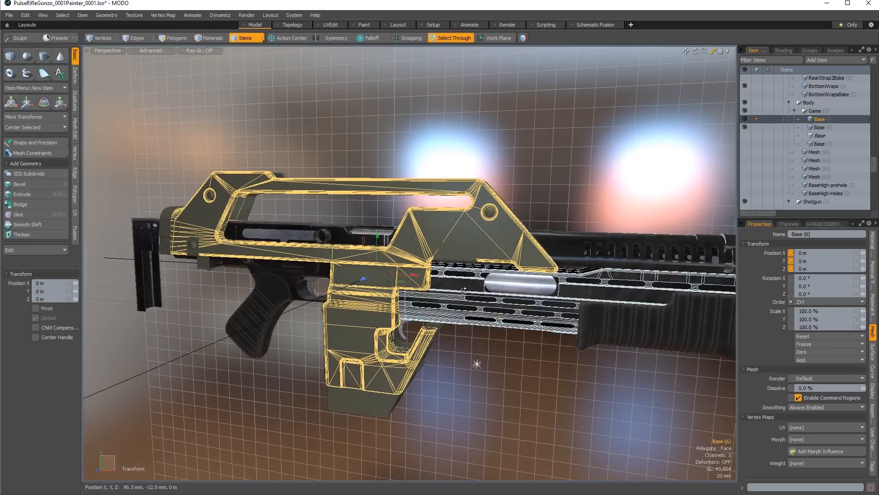
pyautogui.hotkey('alt', 'a')
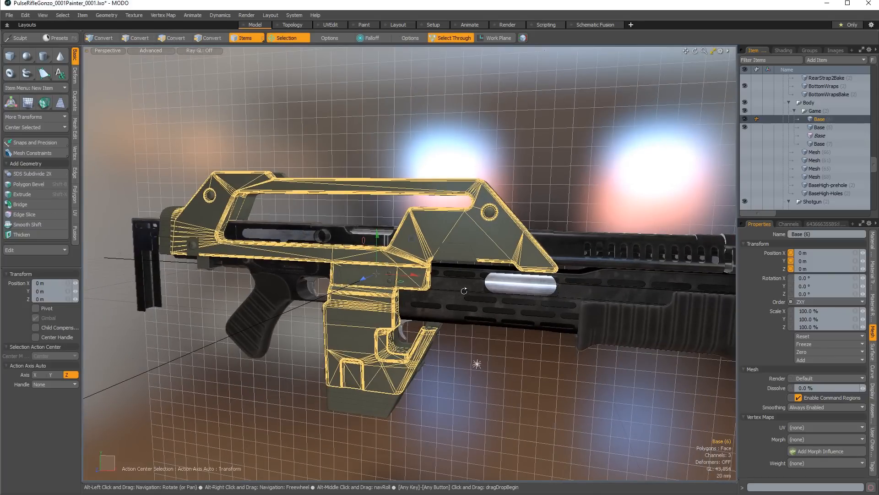
pyautogui.hotkey('alt', 'a')
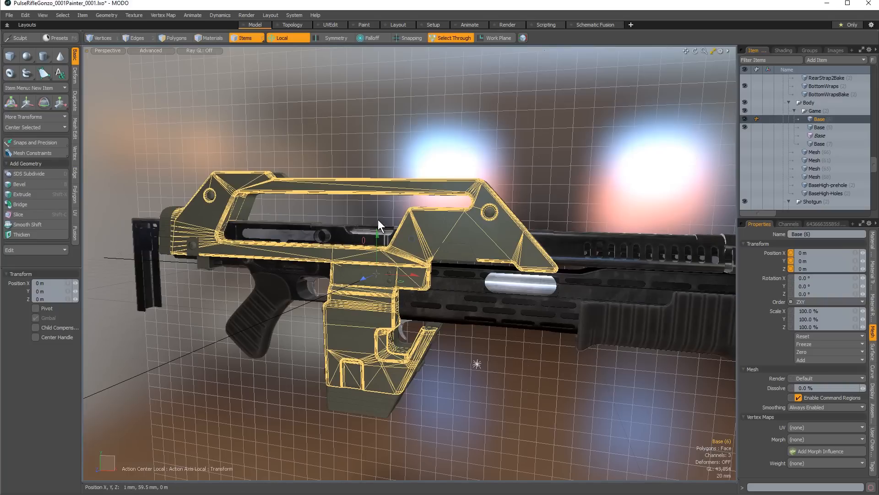
pyautogui.hotkey('alt', 'a')
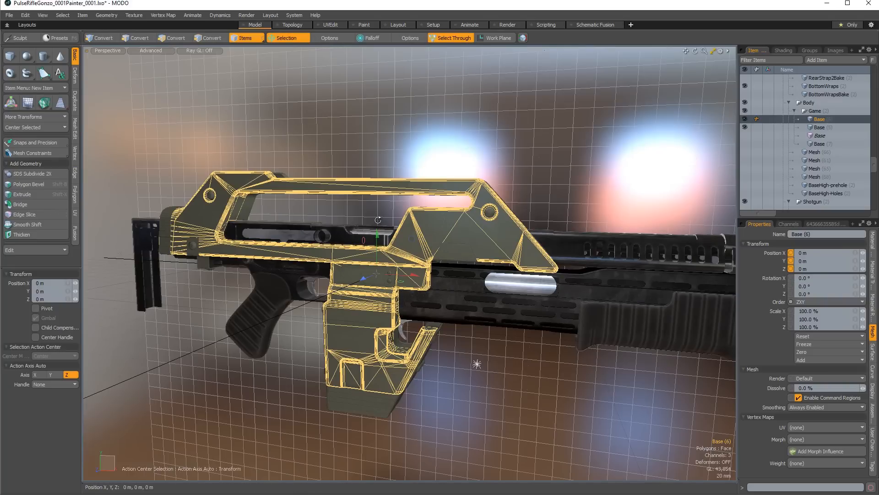
pyautogui.hotkey('alt', 'a')
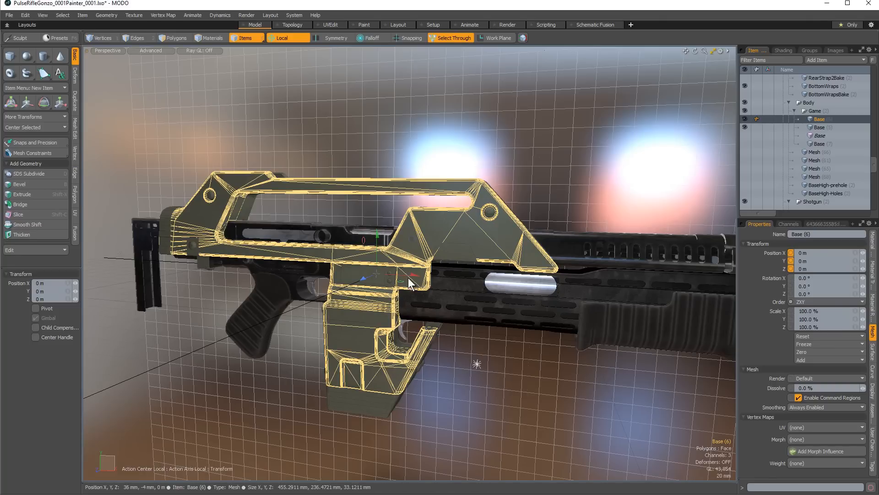
# Set the Base item's center to the top of its bounding box.
pyautogui.click(26, 14)
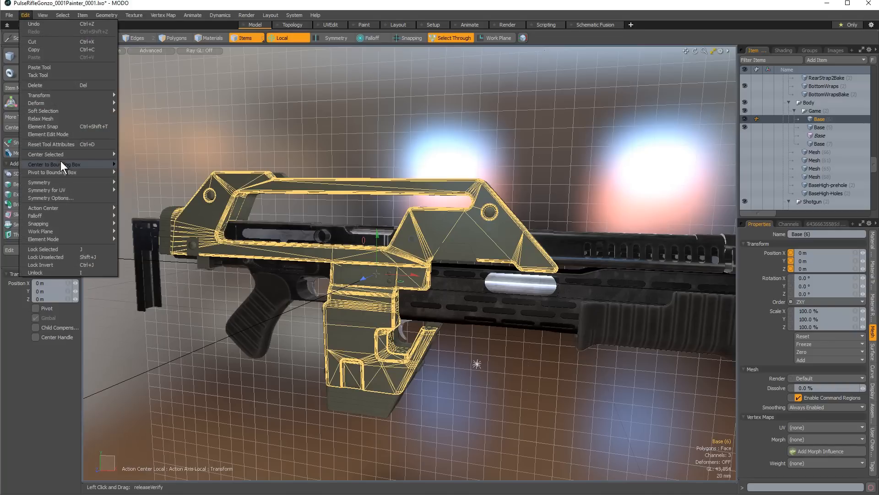
pyautogui.moveTo(61, 161)
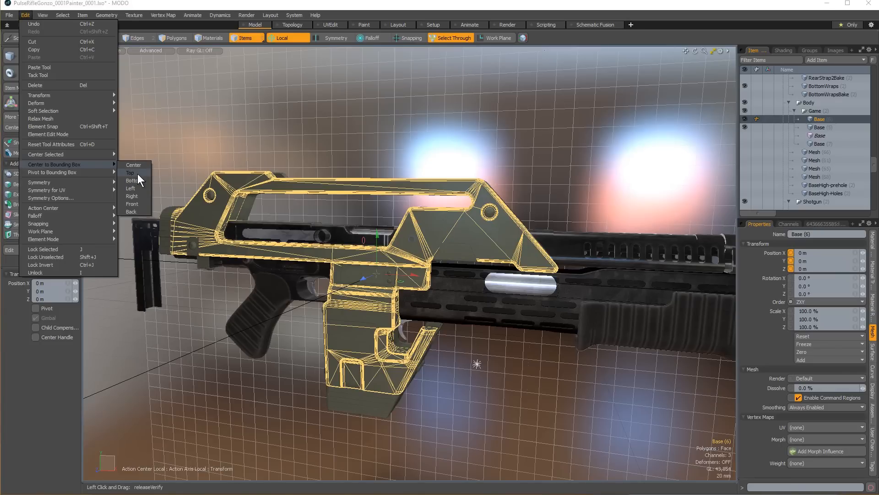
pyautogui.click(131, 173)
pyautogui.keyDown('alt'); pyautogui.moveTo(412, 229); pyautogui.dragTo(391, 223); pyautogui.keyUp('alt')
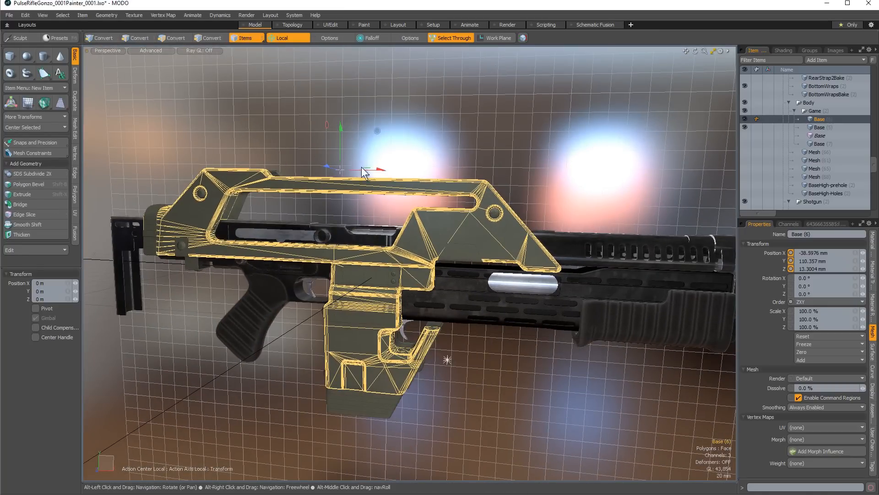
# Try rotating the Base item around its center at the top of the bounding box, and undo the rotation.
pyautogui.press('e')
pyautogui.moveTo(363, 171); pyautogui.dragTo(343, 148)
pyautogui.hotkey('ctrl', 'z')
pyautogui.hotkey('ctrl', 'shift', 'z')
pyautogui.hotkey('ctrl', 'z')
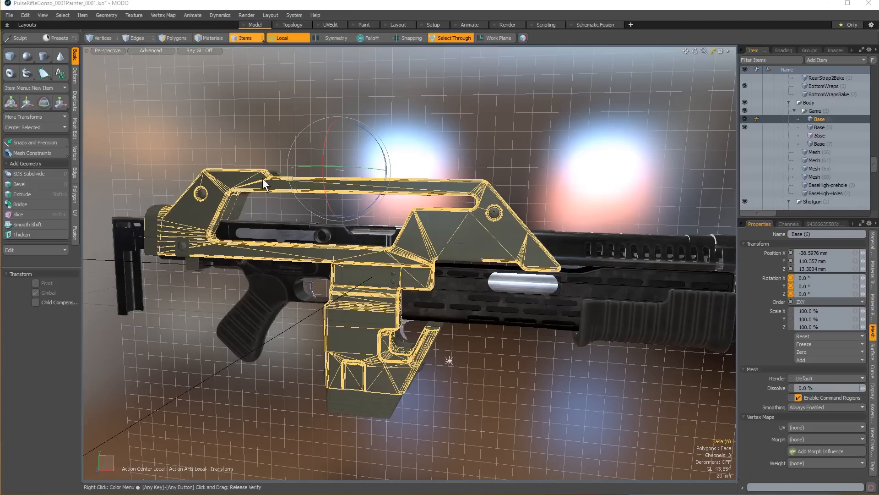
# Switch to Center selection mode and select the center of the Base item above the carry handle.
pyautogui.scroll(10, 262, 178)
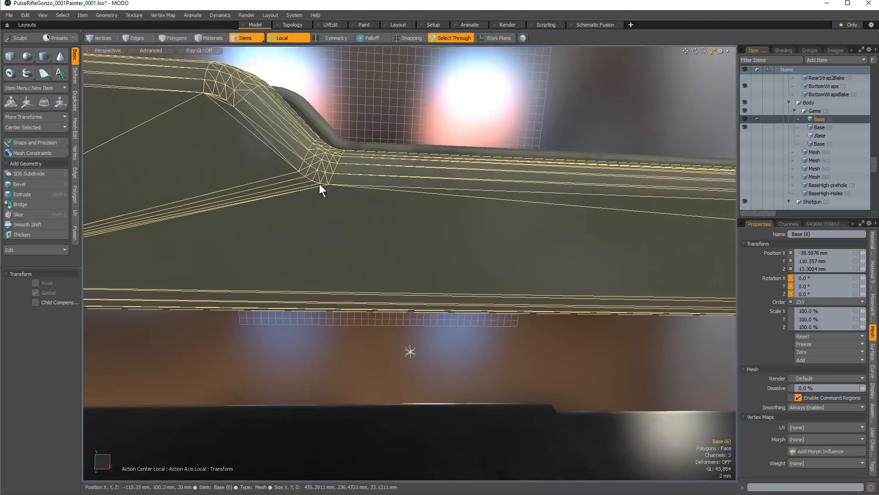
pyautogui.keyDown('ctrl'); pyautogui.keyDown('alt'); pyautogui.moveTo(328, 184); pyautogui.dragTo(279, 184); pyautogui.keyUp('alt'); pyautogui.keyUp('ctrl')
pyautogui.keyDown('alt'); pyautogui.moveTo(566, 240); pyautogui.dragTo(496, 255); pyautogui.keyUp('alt')
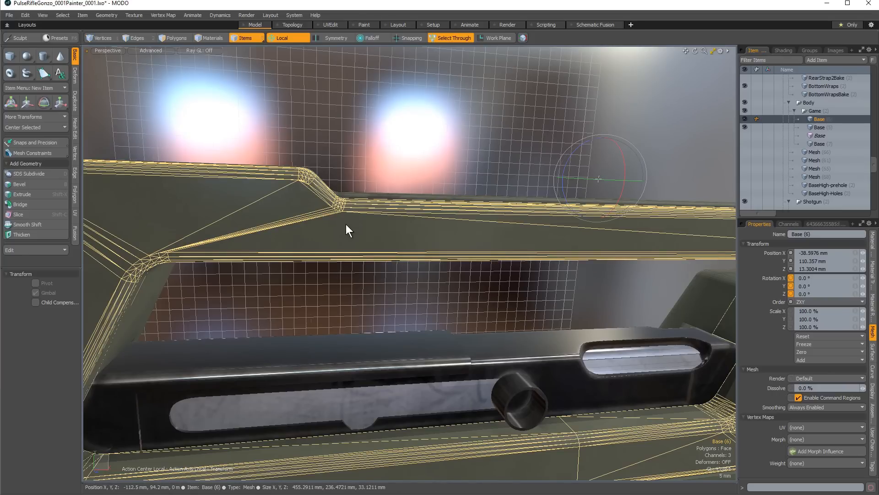
pyautogui.keyDown('alt'); pyautogui.moveTo(335, 222); pyautogui.dragTo(492, 289); pyautogui.keyUp('alt')
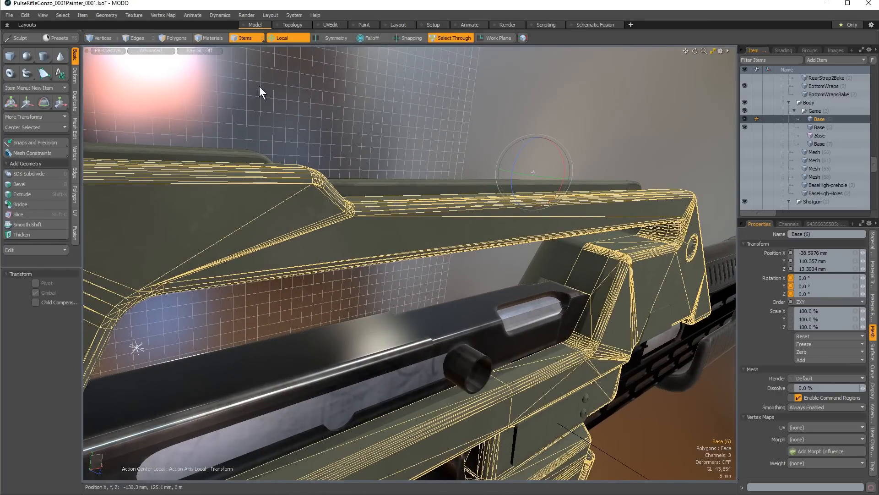
pyautogui.click(251, 38)
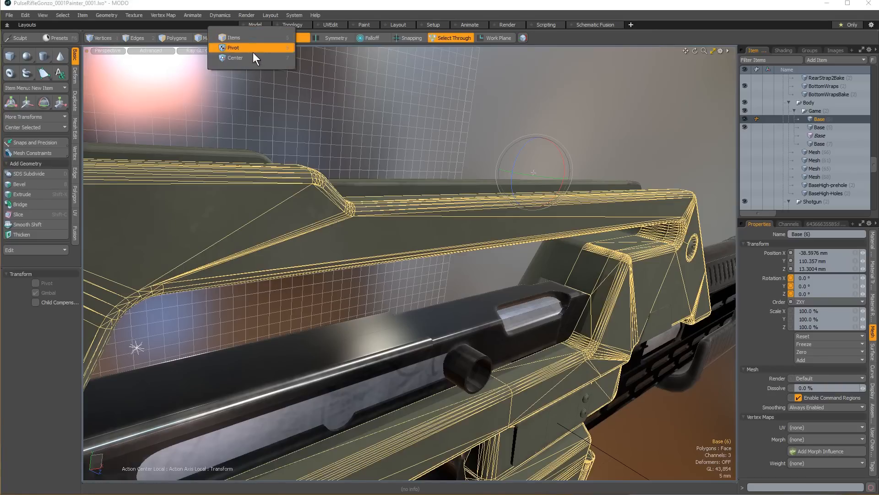
pyautogui.click(253, 57)
pyautogui.keyDown('alt'); pyautogui.moveTo(311, 236); pyautogui.dragTo(287, 196); pyautogui.keyUp('alt')
pyautogui.click(595, 174)
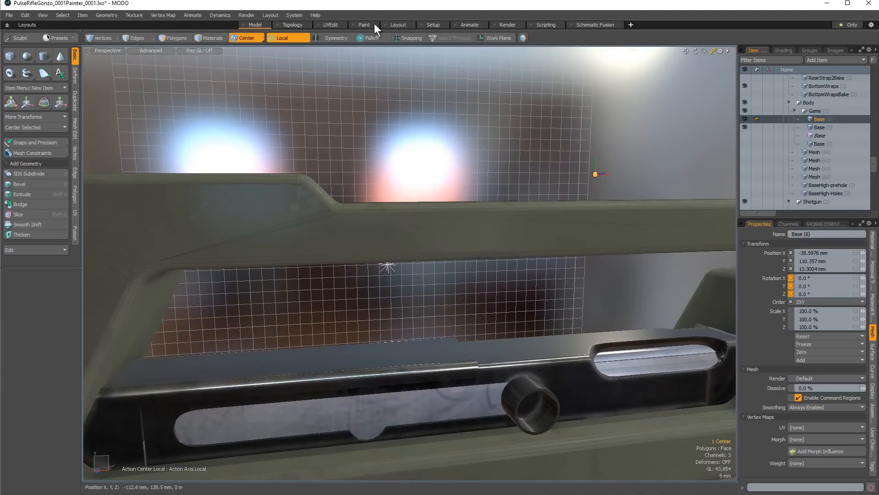
# Set the action center to Element, turn on snapping, and activate the Move tool for the selected center.
pyautogui.click(282, 37)
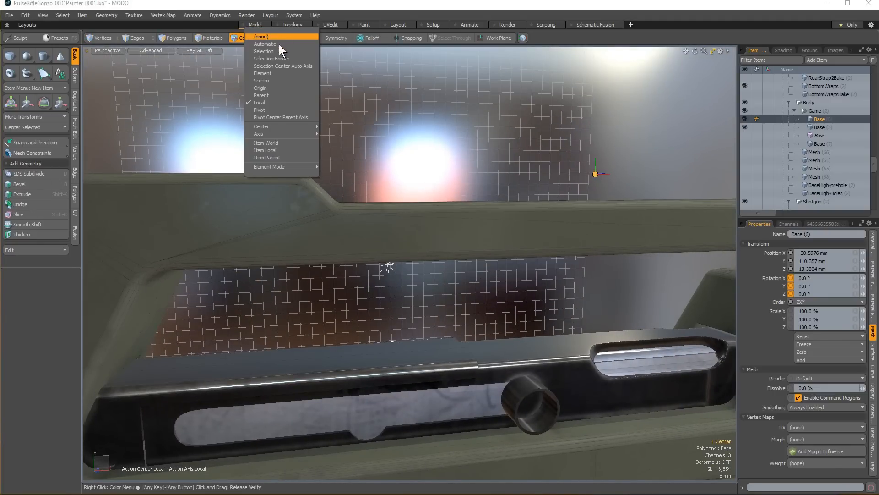
pyautogui.click(261, 73)
pyautogui.click(413, 38)
pyautogui.press('alt')
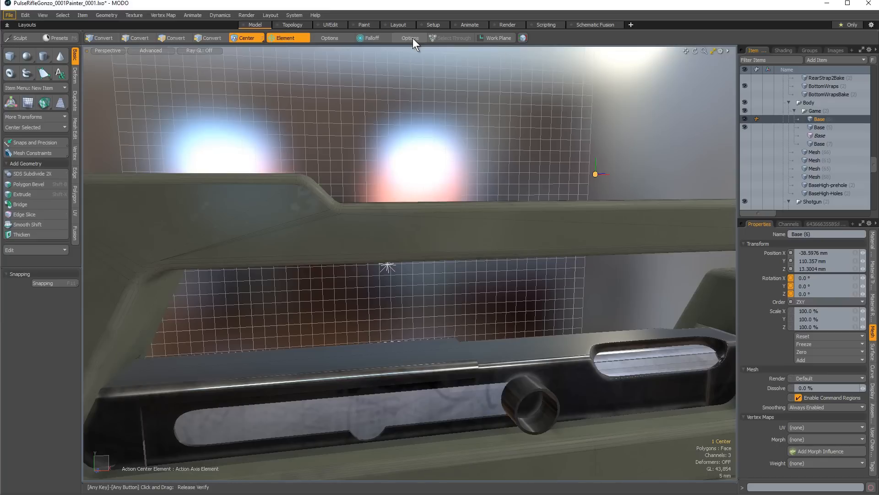
pyautogui.keyDown('alt'); pyautogui.click(413, 38); pyautogui.keyUp('alt')
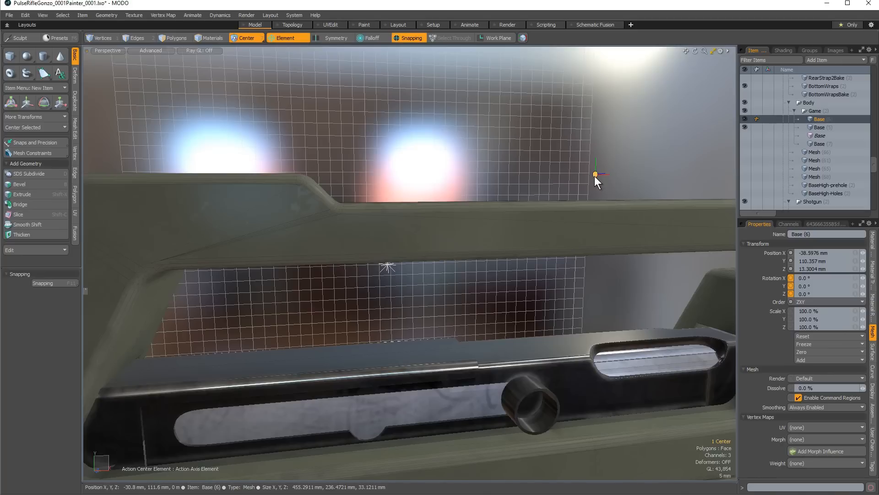
pyautogui.press('w')
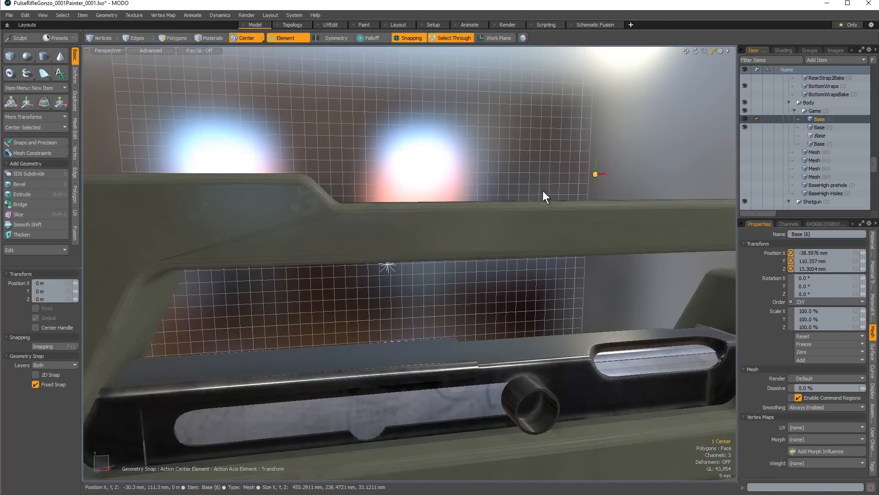
pyautogui.keyDown('ctrl'); pyautogui.keyDown('alt'); pyautogui.moveTo(339, 215); pyautogui.dragTo(527, 231); pyautogui.keyUp('alt'); pyautogui.keyUp('ctrl')
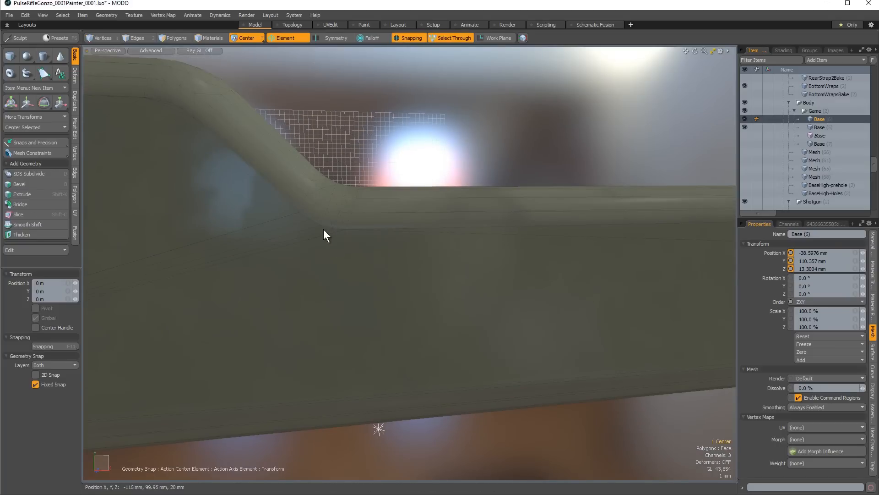
pyautogui.keyDown('ctrl'); pyautogui.keyDown('alt'); pyautogui.moveTo(426, 229); pyautogui.dragTo(369, 248); pyautogui.keyUp('alt'); pyautogui.keyUp('ctrl')
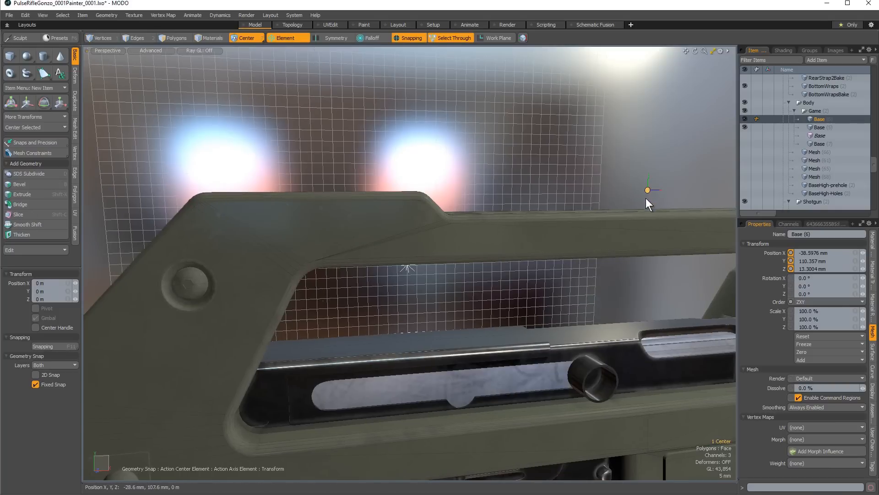
# Switch the action center to Selection and move the Base item's center along X to about -113.5 mm.
pyautogui.hotkey('alt', 's')
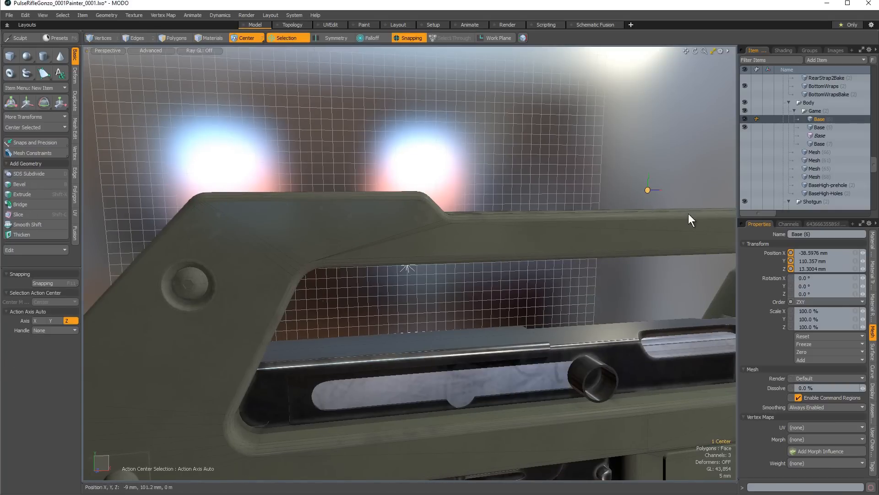
pyautogui.press('w')
pyautogui.press('q')
pyautogui.press('w')
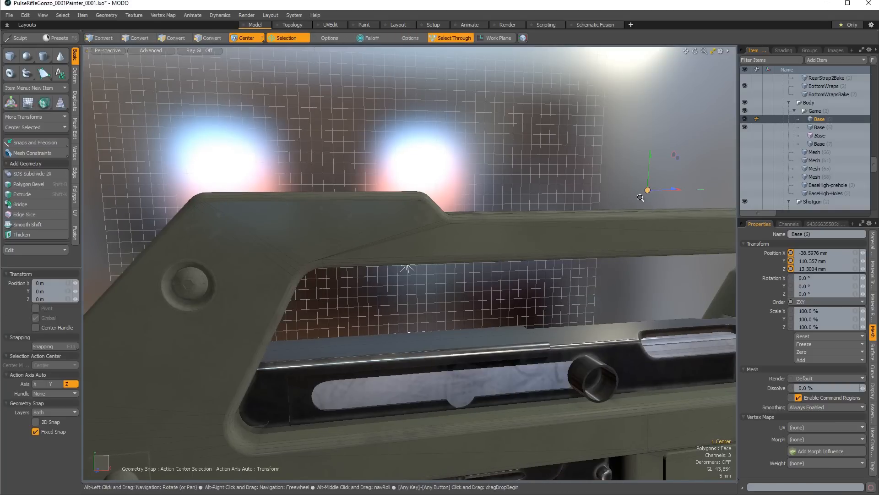
pyautogui.keyDown('ctrl'); pyautogui.keyDown('alt'); pyautogui.moveTo(648, 190); pyautogui.dragTo(653, 191); pyautogui.keyUp('alt'); pyautogui.keyUp('ctrl')
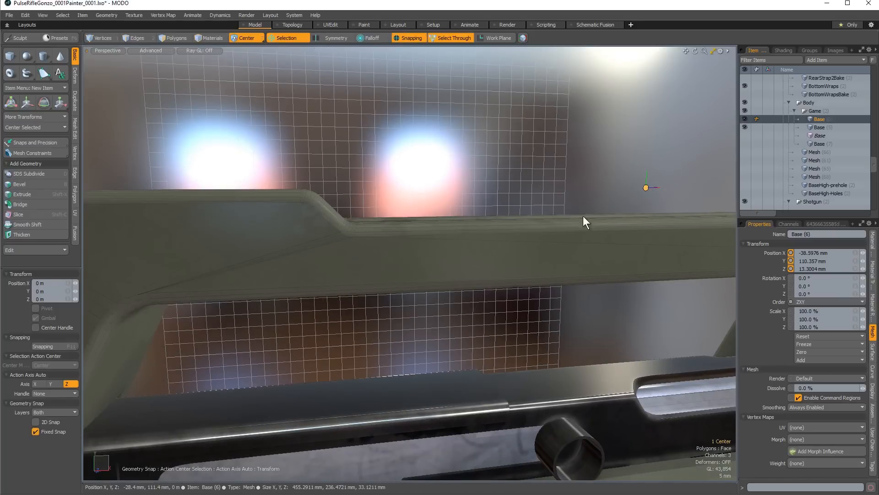
pyautogui.moveTo(675, 188); pyautogui.dragTo(414, 204)
pyautogui.press('q')
pyautogui.press('w')
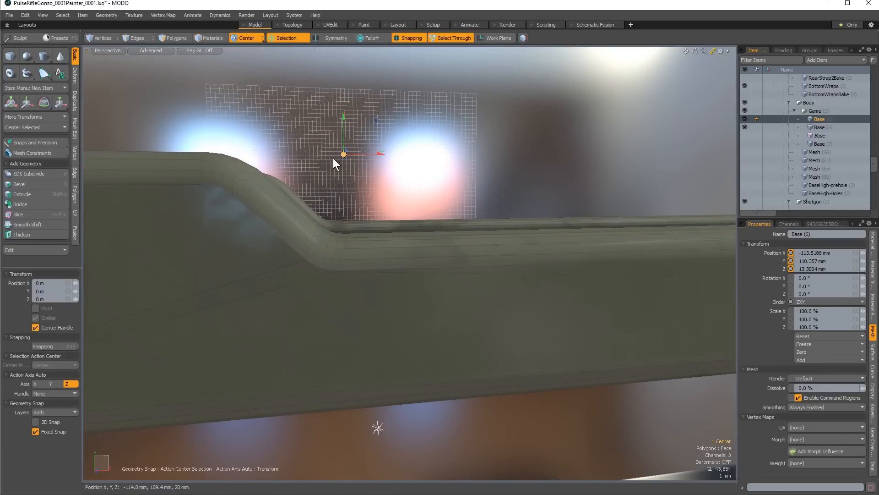
# Snap the Base center to the handle's bend corner at about -116.13, 100.03, 17.68 mm, and clear the center selection and action center.
pyautogui.moveTo(340, 155); pyautogui.dragTo(317, 275)
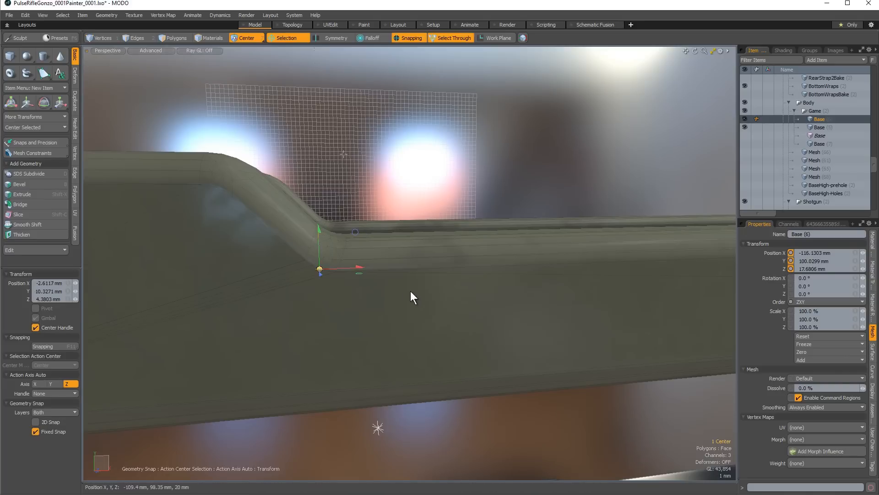
pyautogui.press('space')
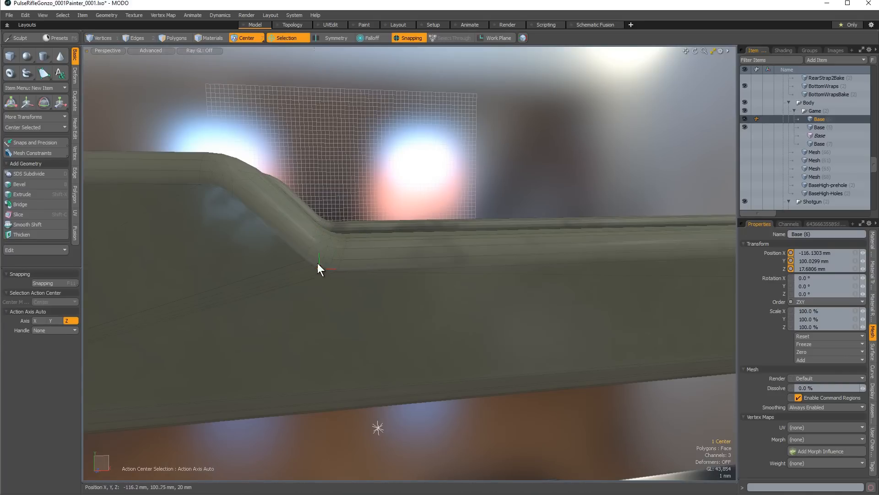
pyautogui.click(279, 289)
pyautogui.press('Escape')
pyautogui.scroll(-6, 426, 295)
pyautogui.keyDown('alt'); pyautogui.moveTo(442, 275); pyautogui.dragTo(422, 324); pyautogui.keyUp('alt')
pyautogui.keyDown('alt'); pyautogui.moveTo(343, 285); pyautogui.dragTo(341, 252); pyautogui.keyUp('alt')
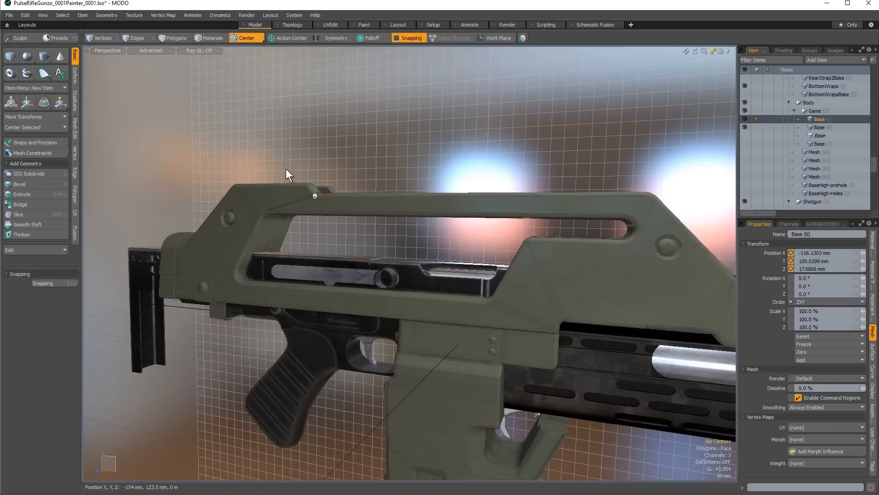
# Return to Items selection mode and activate the Rotate tool on the Base item with the Selection action center.
pyautogui.keyDown('alt'); pyautogui.moveTo(317, 203); pyautogui.dragTo(334, 223); pyautogui.keyUp('alt')
pyautogui.keyDown('ctrl'); pyautogui.keyDown('alt'); pyautogui.moveTo(408, 229); pyautogui.dragTo(318, 174); pyautogui.keyUp('alt'); pyautogui.keyUp('ctrl')
pyautogui.click(239, 34)
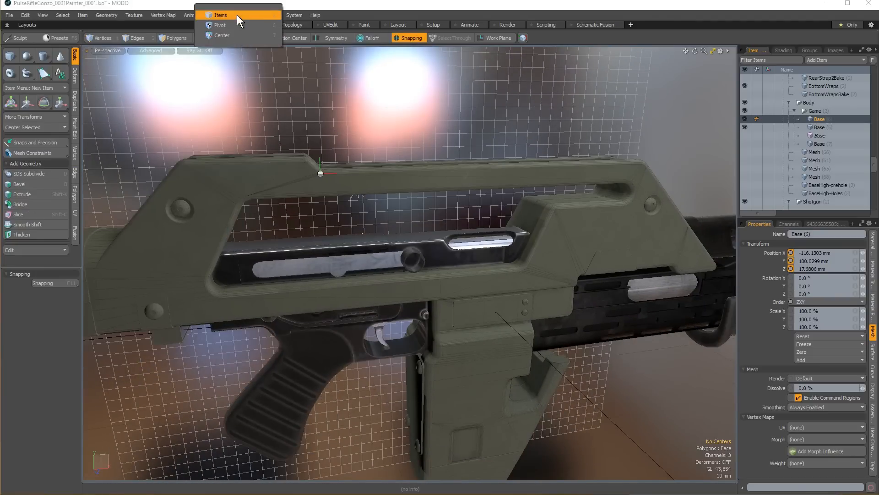
pyautogui.click(237, 14)
pyautogui.press('e')
pyautogui.keyDown('alt'); pyautogui.moveTo(374, 205); pyautogui.dragTo(429, 287); pyautogui.keyUp('alt')
pyautogui.hotkey('alt', 'a')
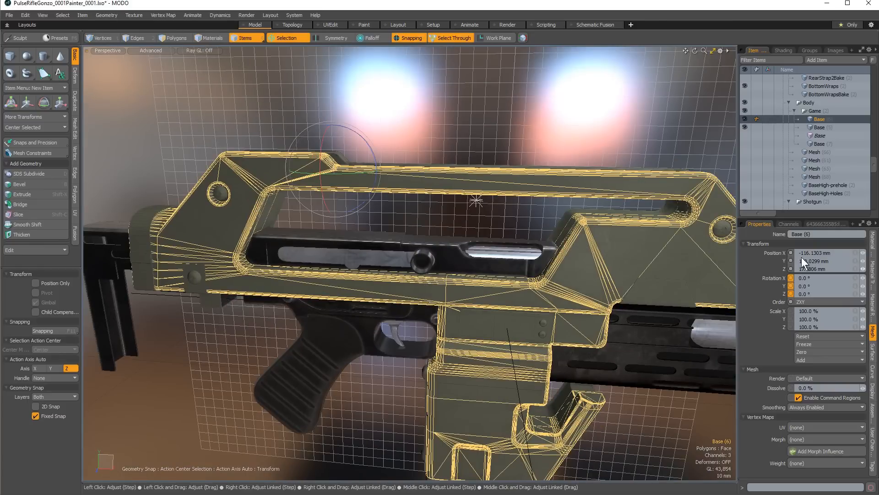
# Undo the last rotation of the Base item and drop the Rotate tool.
pyautogui.keyDown('alt'); pyautogui.moveTo(412, 257); pyautogui.dragTo(343, 174); pyautogui.keyUp('alt')
pyautogui.hotkey('ctrl', 'z')
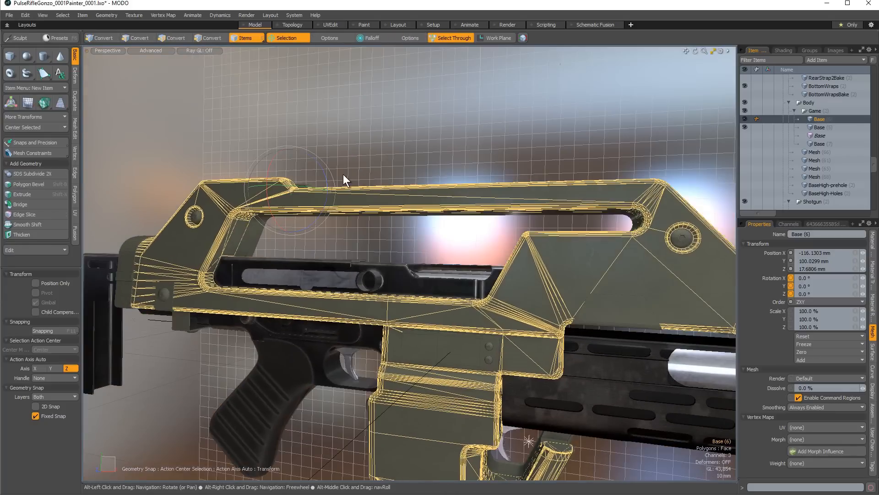
pyautogui.press('space')
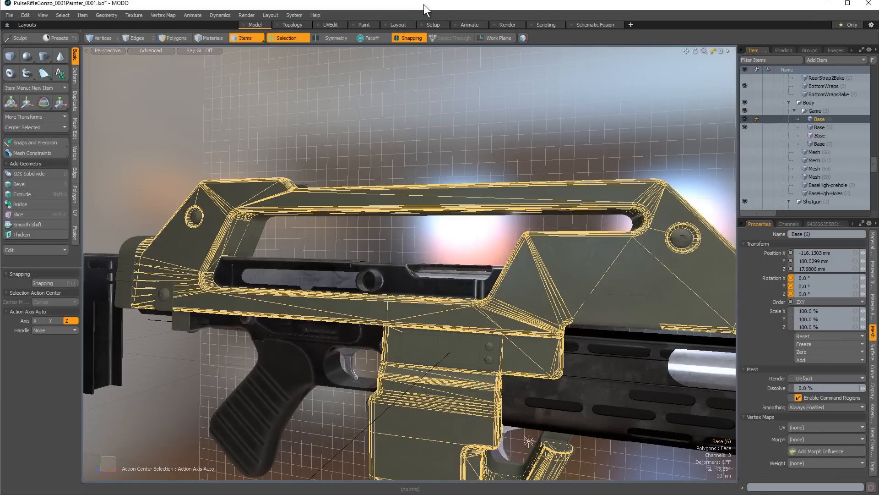
# Turn on X-axis symmetry, open the symmetry options, and switch symmetry off again.
pyautogui.keyDown('ctrl'); pyautogui.keyDown('alt'); pyautogui.moveTo(343, 220); pyautogui.dragTo(148, 266); pyautogui.keyUp('alt'); pyautogui.keyUp('ctrl')
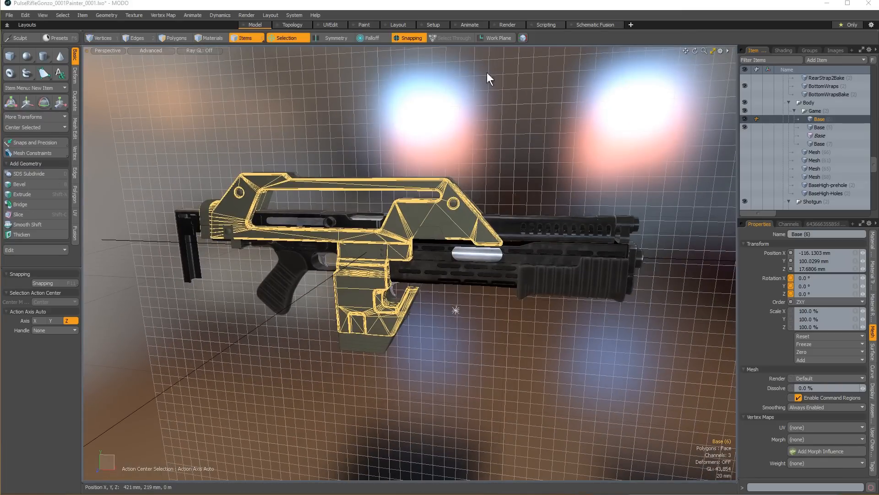
pyautogui.click(329, 36)
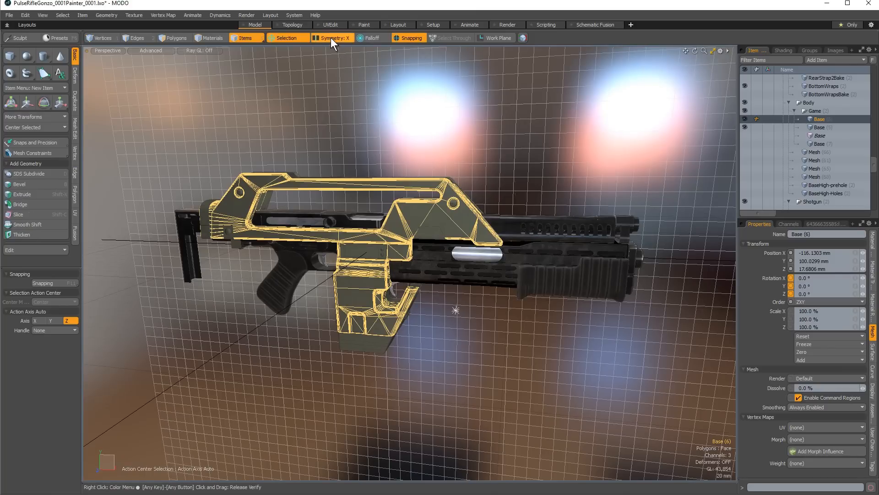
pyautogui.press('alt')
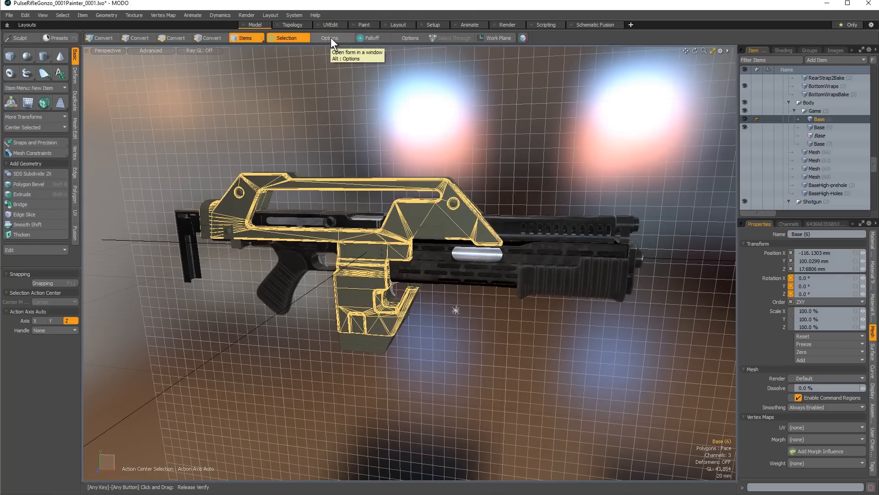
pyautogui.keyDown('alt'); pyautogui.click(331, 38); pyautogui.keyUp('alt')
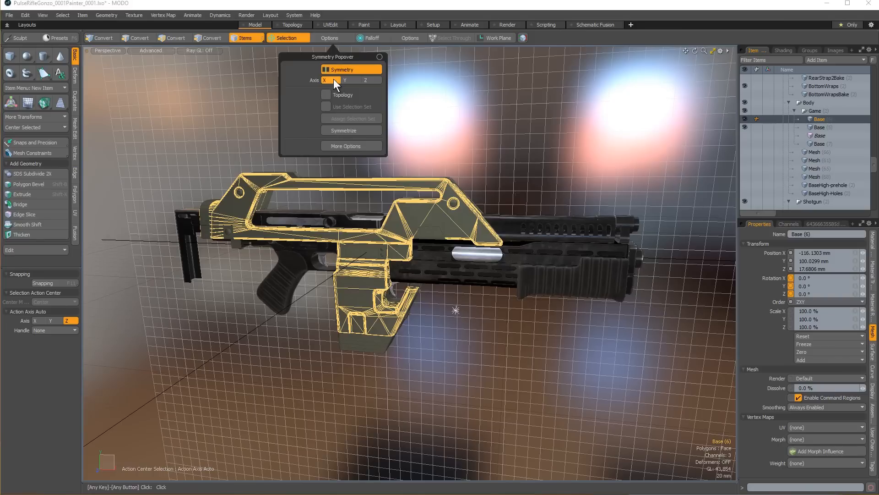
pyautogui.press('alt')
pyautogui.keyDown('alt'); pyautogui.click(335, 37); pyautogui.keyUp('alt')
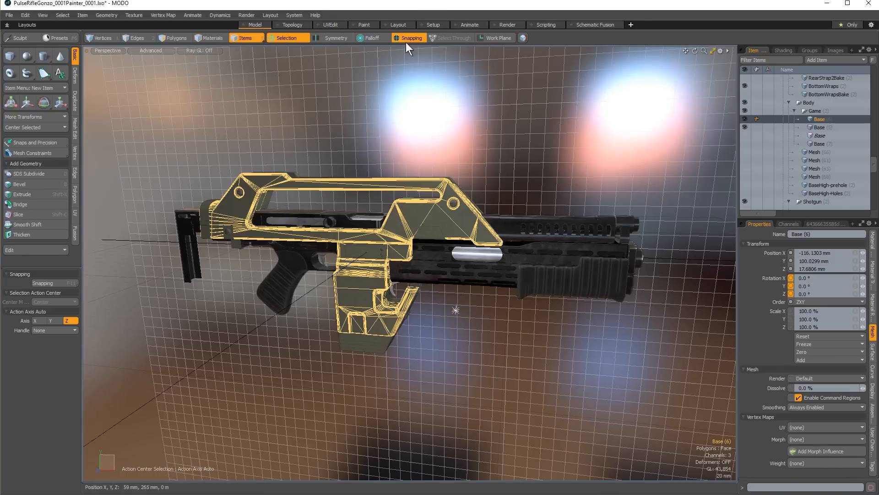
# Switch to Polygons mode and activate the Move tool with Noise falloff applied and snapping off.
pyautogui.click(176, 38)
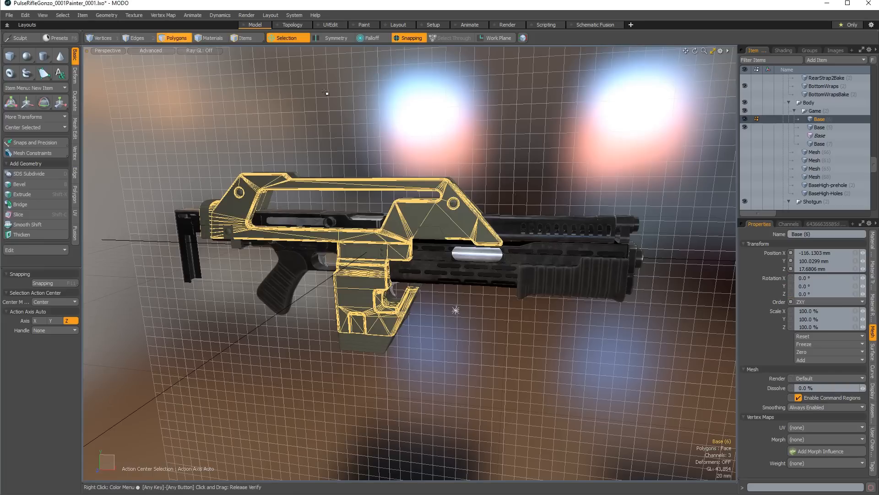
pyautogui.click(380, 39)
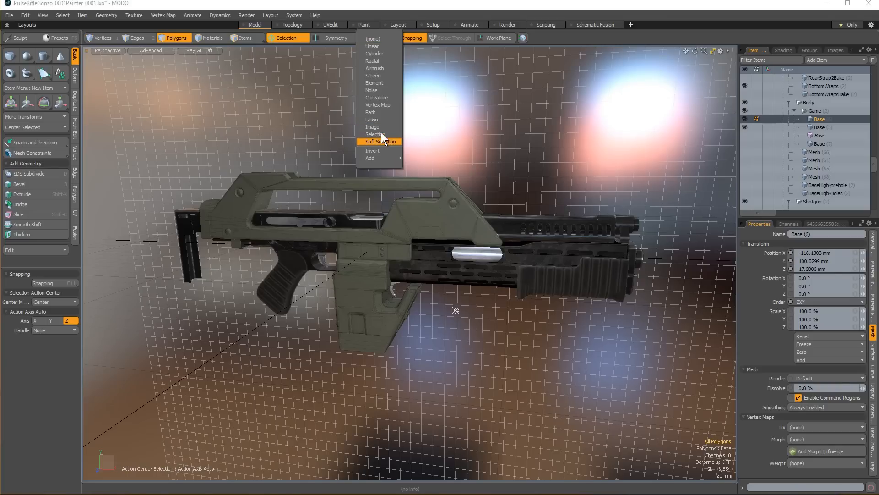
pyautogui.click(371, 90)
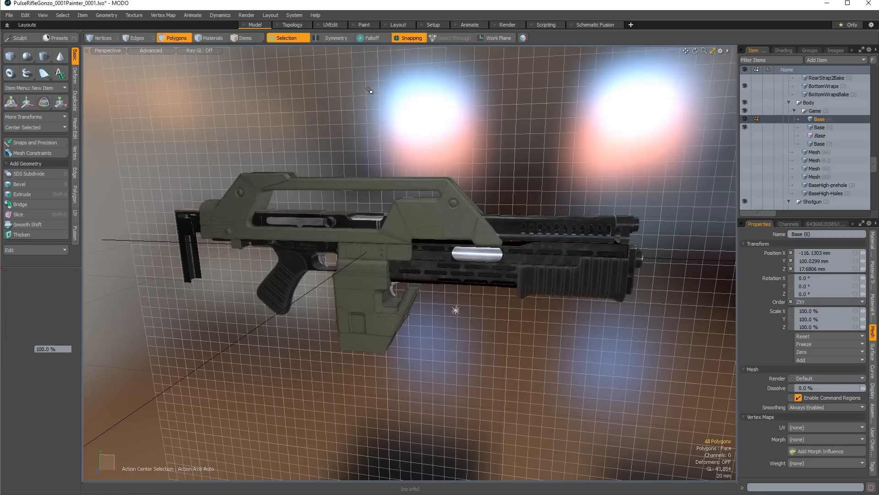
pyautogui.press('w')
pyautogui.keyDown('alt'); pyautogui.moveTo(373, 174); pyautogui.dragTo(478, 231); pyautogui.keyUp('alt')
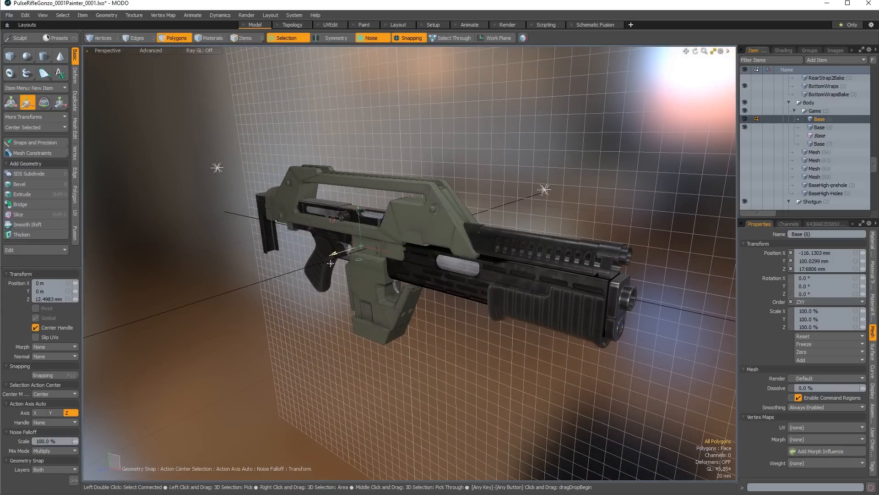
pyautogui.click(414, 38)
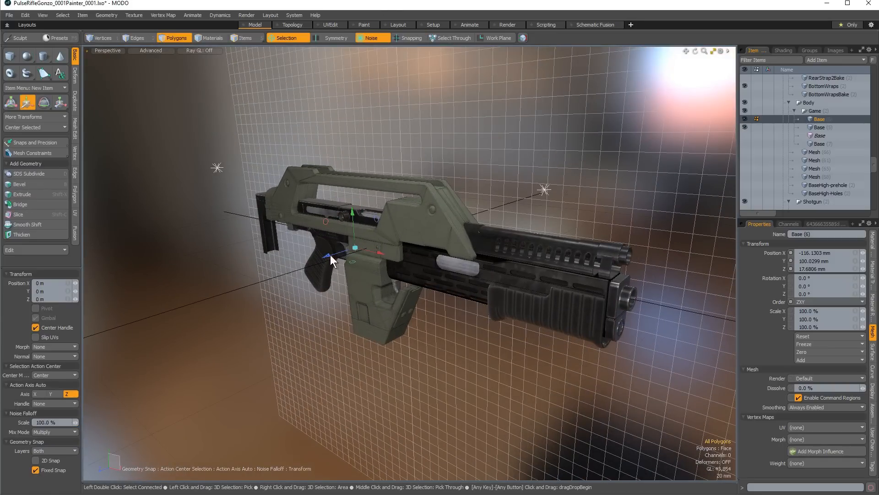
# Move the Base polygons 320 mm along Z with the Noise falloff and reduce the falloff's scale.
pyautogui.moveTo(327, 254); pyautogui.dragTo(53, 295)
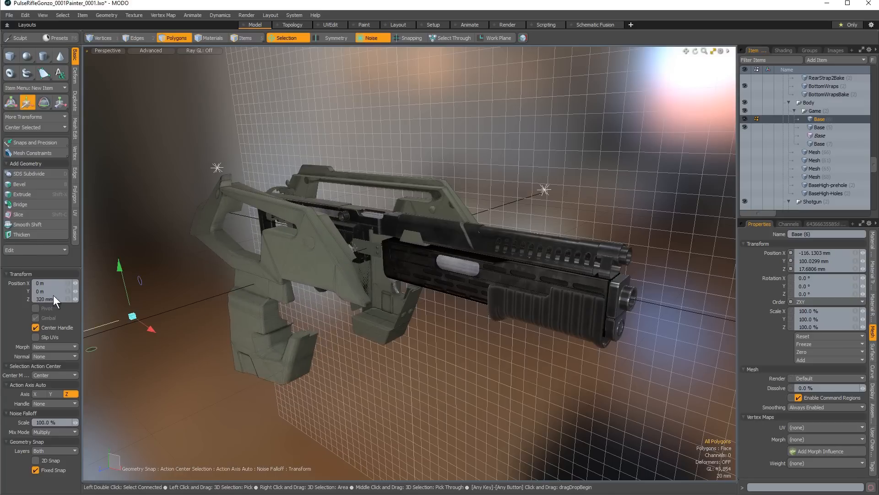
pyautogui.moveTo(78, 269); pyautogui.dragTo(81, 133)
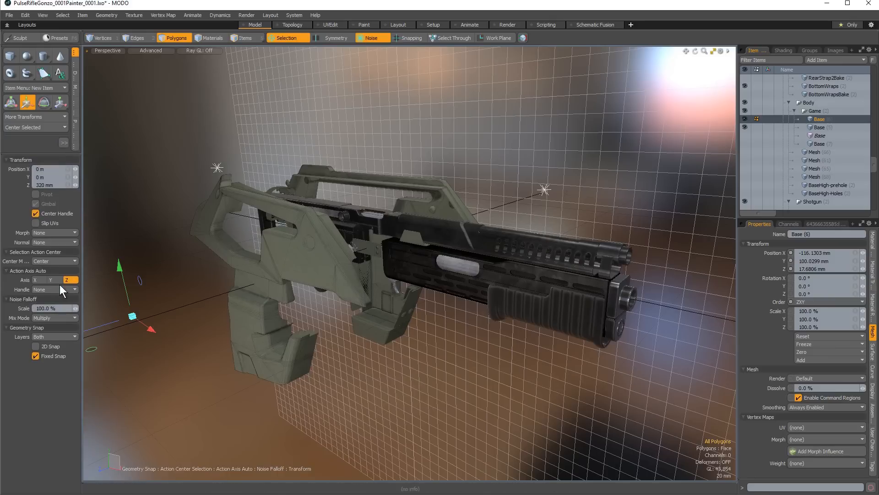
pyautogui.moveTo(354, 248); pyautogui.dragTo(355, 247)
pyautogui.click(73, 308)
pyautogui.write('10')
pyautogui.press('Return')
pyautogui.moveTo(355, 248); pyautogui.dragTo(356, 249)
# Undo the falloff scale changes and the Z move of the Base polygons, and drop the Move tool.
pyautogui.hotkey('ctrl', 'z')
pyautogui.hotkey('ctrl', 'z')
pyautogui.hotkey('ctrl', 'z')
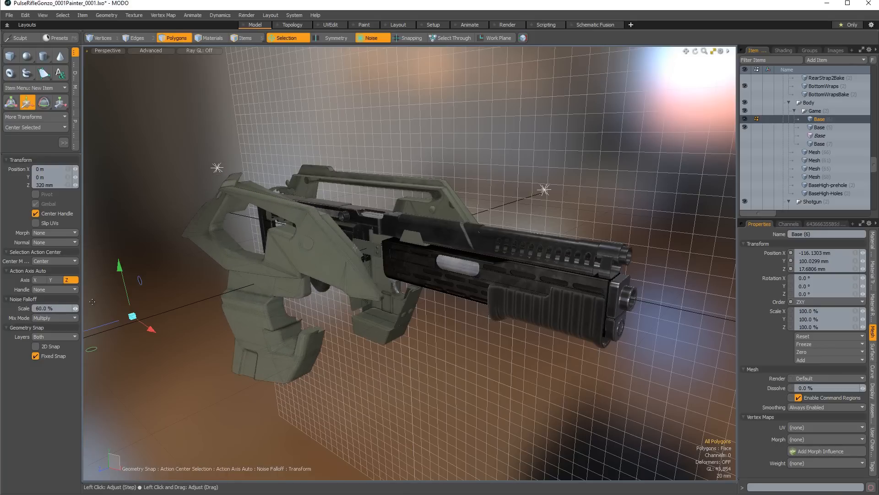
pyautogui.hotkey('ctrl', 'z')
pyautogui.hotkey('ctrl', 'z')
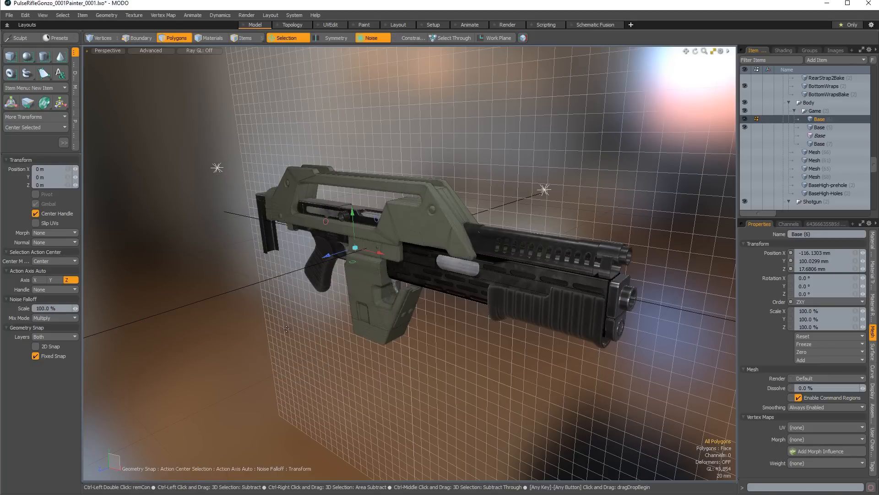
pyautogui.keyDown('alt'); pyautogui.moveTo(287, 329); pyautogui.dragTo(401, 303); pyautogui.keyUp('alt')
pyautogui.press('space')
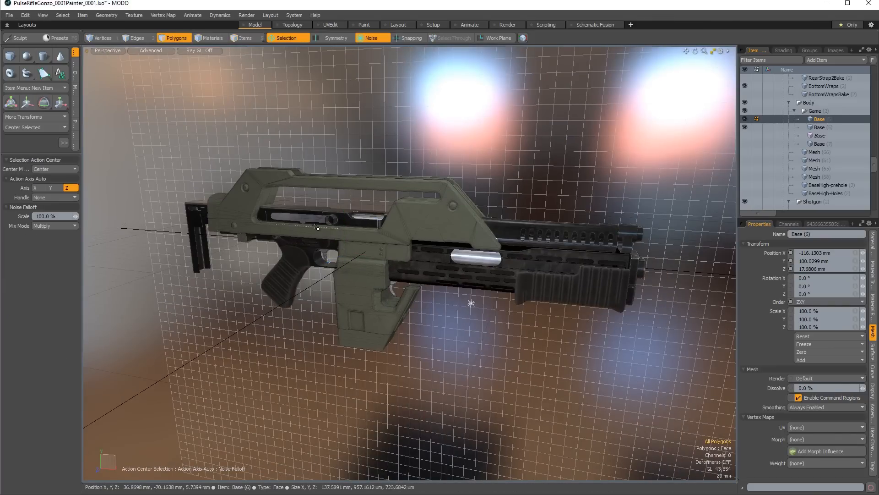
# Examine the snap types, snapping ranges and snap angle in the snapping options.
pyautogui.click(367, 39)
pyautogui.press('ctrl')
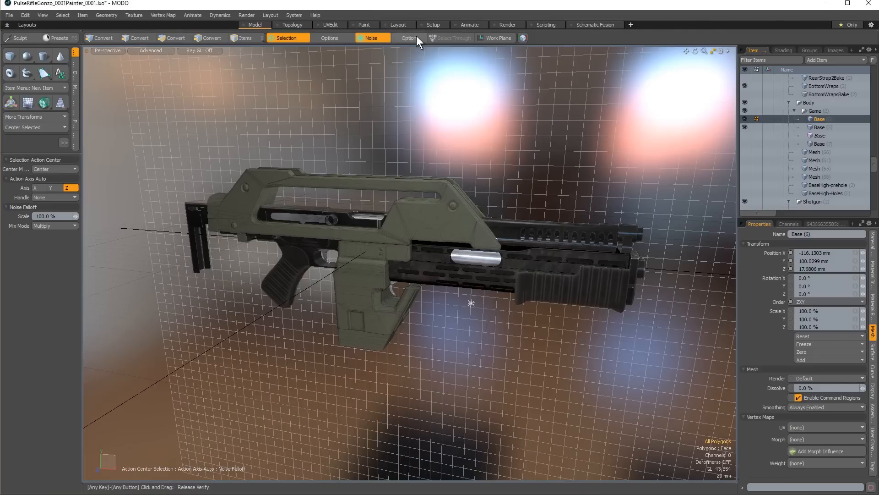
pyautogui.click(417, 36)
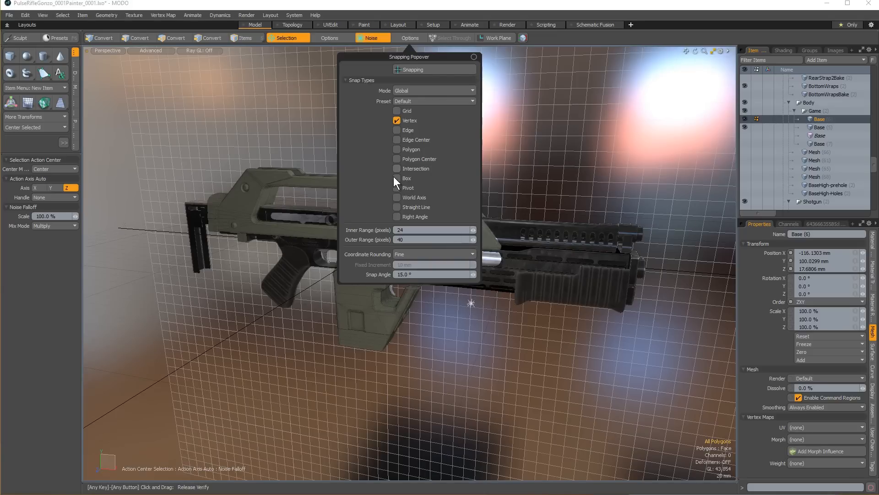
# Try rotating the Base polygons about Z to -75° in fixed angle increments, and set the falloff to none.
pyautogui.press('e')
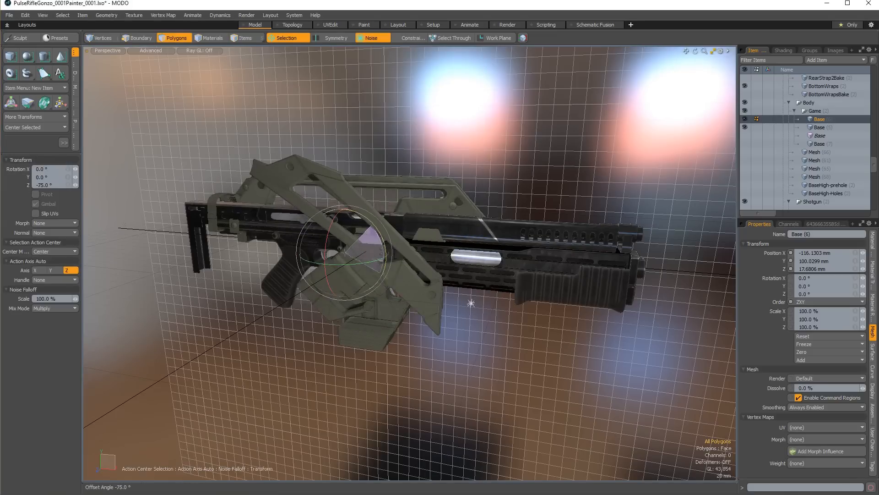
pyautogui.click(372, 37)
pyautogui.click(375, 46)
pyautogui.moveTo(362, 239)
pyautogui.mouseDown()
pyautogui.moveTo(367, 289)
pyautogui.moveTo(385, 251)
pyautogui.moveTo(369, 224)
pyautogui.mouseUp()
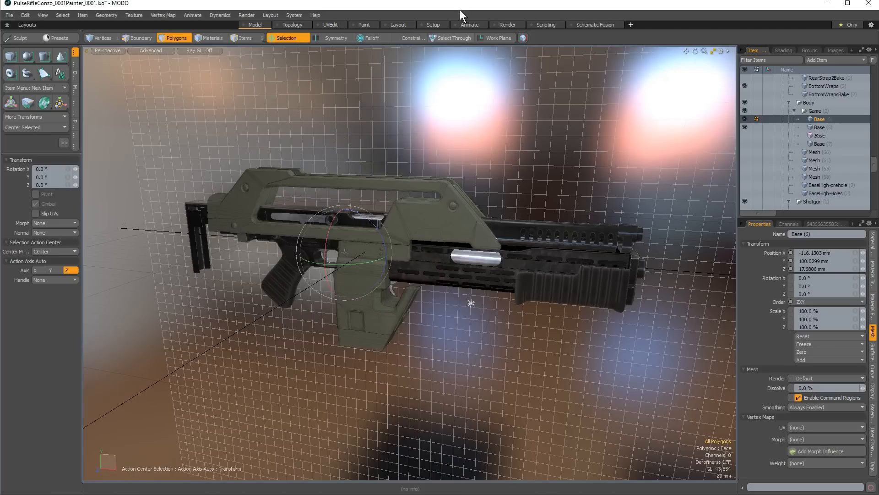
pyautogui.click(412, 37)
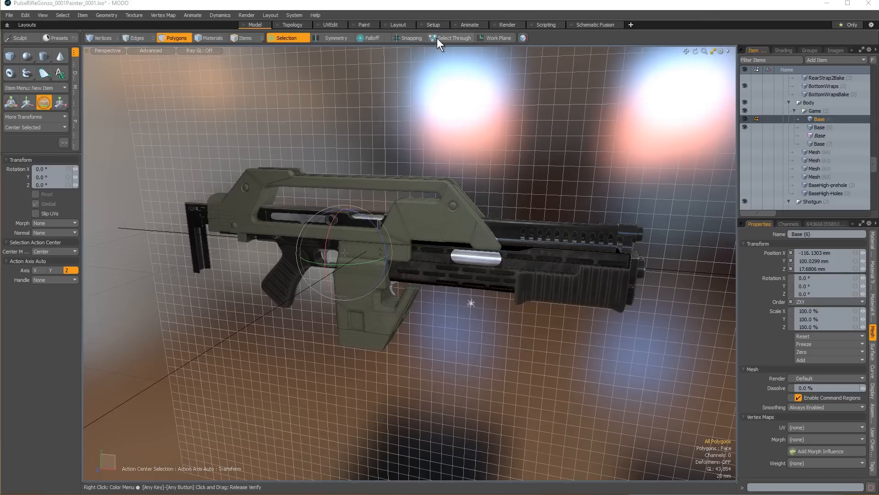
pyautogui.click(492, 39)
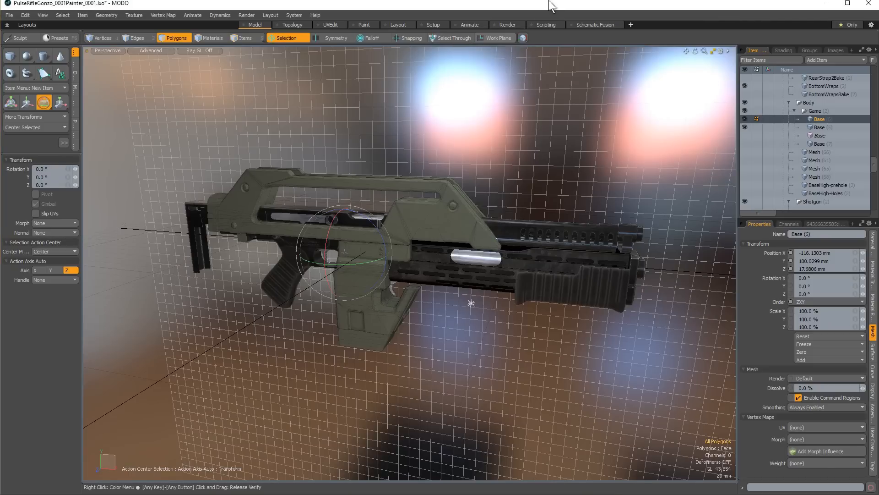
pyautogui.keyDown('alt'); pyautogui.moveTo(547, 171); pyautogui.dragTo(193, 146); pyautogui.keyUp('alt')
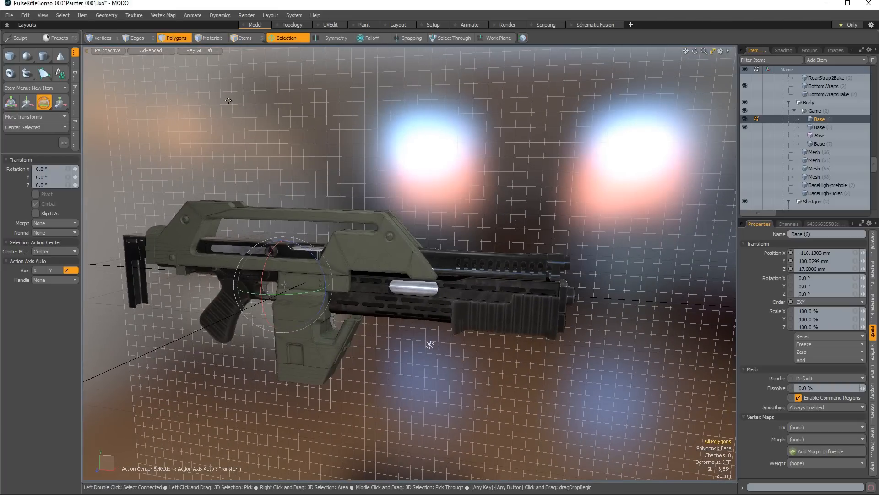
# Add a new mesh item and draw a flat cube primitive of about 306 × 219 mm facing Z above the barrel.
pyautogui.press('n')
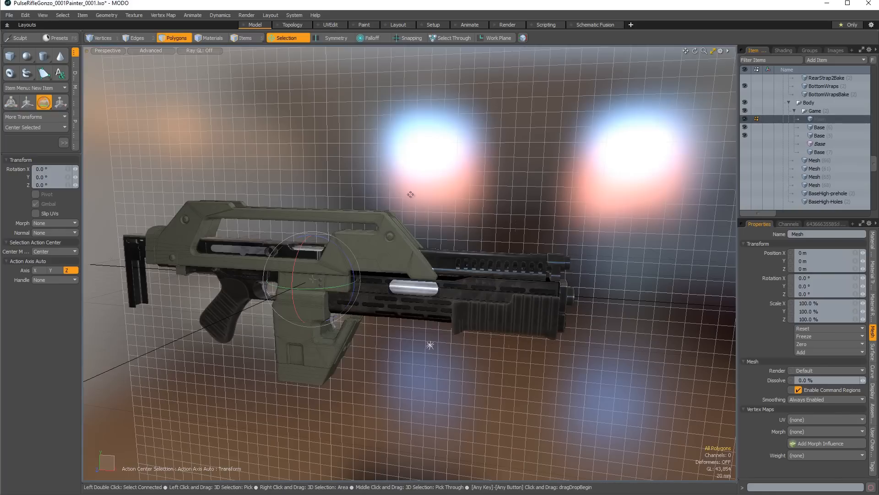
pyautogui.click(14, 60)
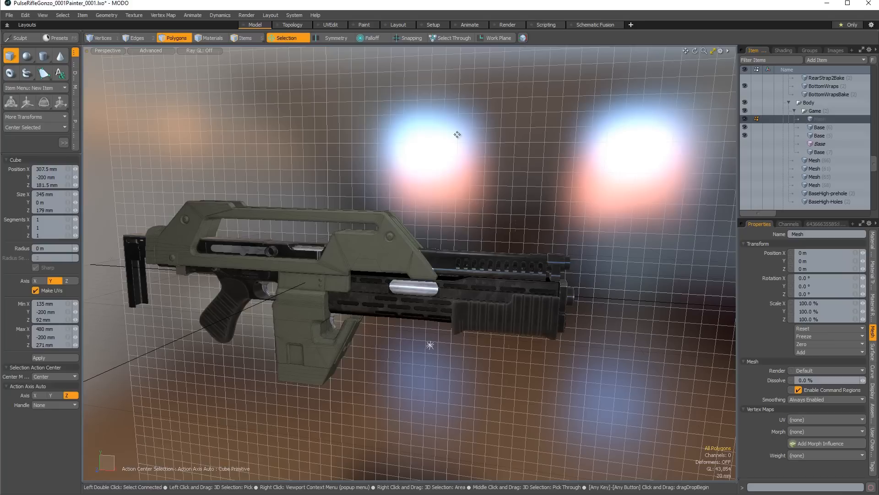
pyautogui.moveTo(423, 81); pyautogui.dragTo(632, 238)
pyautogui.keyDown('alt'); pyautogui.moveTo(643, 274); pyautogui.dragTo(348, 317); pyautogui.keyUp('alt')
pyautogui.moveTo(478, 161); pyautogui.dragTo(413, 207)
pyautogui.hotkey('ctrl', 'z')
pyautogui.scroll(-3, 412, 206)
pyautogui.keyDown('alt'); pyautogui.moveTo(298, 243); pyautogui.dragTo(496, 51); pyautogui.keyUp('alt')
pyautogui.click(495, 40)
pyautogui.click(493, 43)
# Draw a box behind the rifle and a flat cube primitive of about 339 × 277 mm facing X.
pyautogui.keyDown('alt'); pyautogui.moveTo(435, 239); pyautogui.dragTo(348, 210); pyautogui.keyUp('alt')
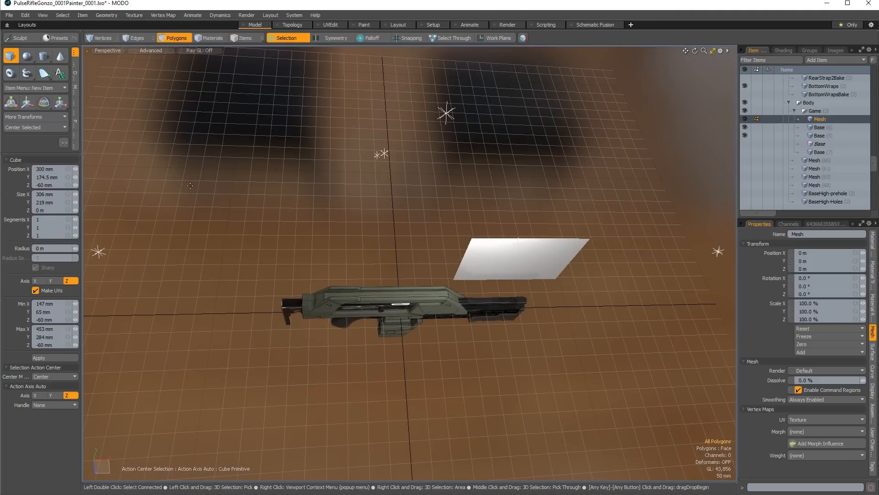
pyautogui.moveTo(270, 211)
pyautogui.mouseDown()
pyautogui.moveTo(403, 288)
pyautogui.moveTo(401, 280)
pyautogui.mouseUp()
pyautogui.moveTo(339, 351)
pyautogui.keyDown('alt'); pyautogui.mouseDown()
pyautogui.moveTo(334, 302)
pyautogui.moveTo(300, 263)
pyautogui.moveTo(252, 152)
pyautogui.mouseUp(); pyautogui.keyUp('alt')
pyautogui.moveTo(195, 111)
pyautogui.mouseDown()
pyautogui.moveTo(277, 240)
pyautogui.moveTo(331, 257)
pyautogui.moveTo(333, 250)
pyautogui.mouseUp()
pyautogui.moveTo(333, 249)
pyautogui.keyDown('alt'); pyautogui.mouseDown()
pyautogui.moveTo(366, 280)
pyautogui.moveTo(405, 194)
pyautogui.moveTo(397, 376)
pyautogui.mouseUp(); pyautogui.keyUp('alt')
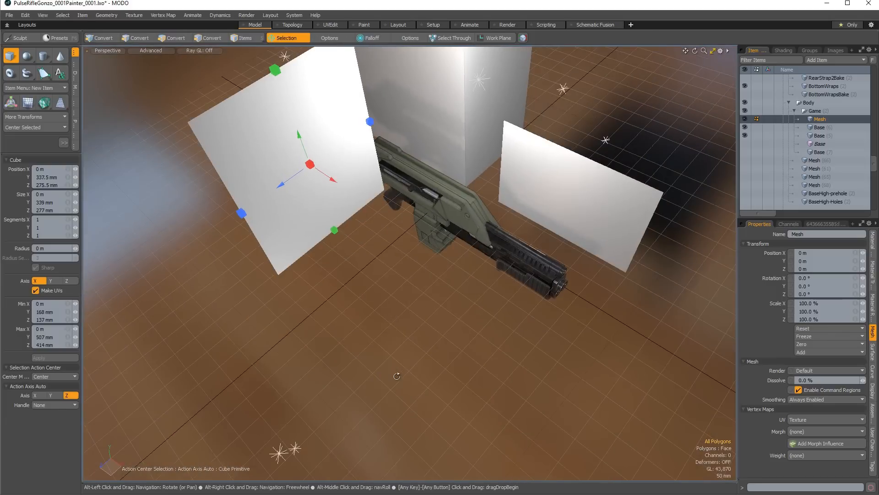
# Draw two separate flat cube primitives on the ground plane in front of the rifle, the first about 296 × 278 mm.
pyautogui.moveTo(354, 283)
pyautogui.mouseDown()
pyautogui.moveTo(414, 359)
pyautogui.moveTo(419, 462)
pyautogui.moveTo(353, 475)
pyautogui.mouseUp()
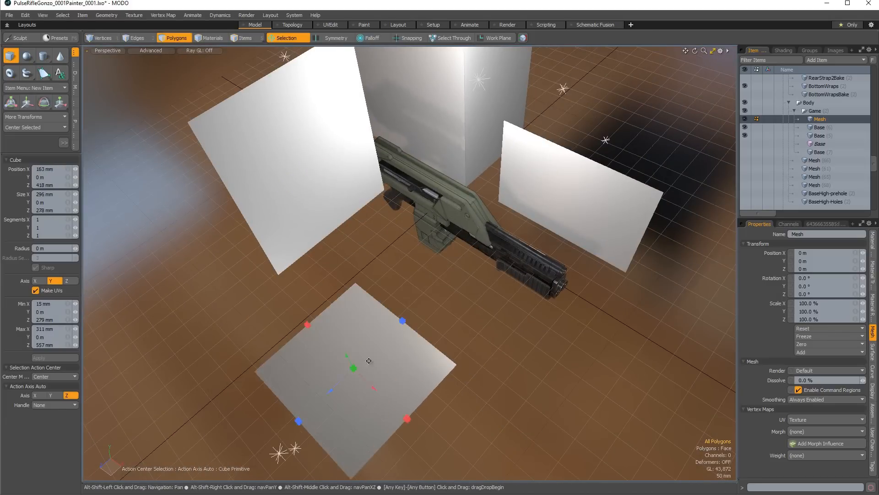
pyautogui.keyDown('alt'); pyautogui.keyDown('shift'); pyautogui.moveTo(369, 361); pyautogui.dragTo(366, 304); pyautogui.keyUp('shift'); pyautogui.keyUp('alt')
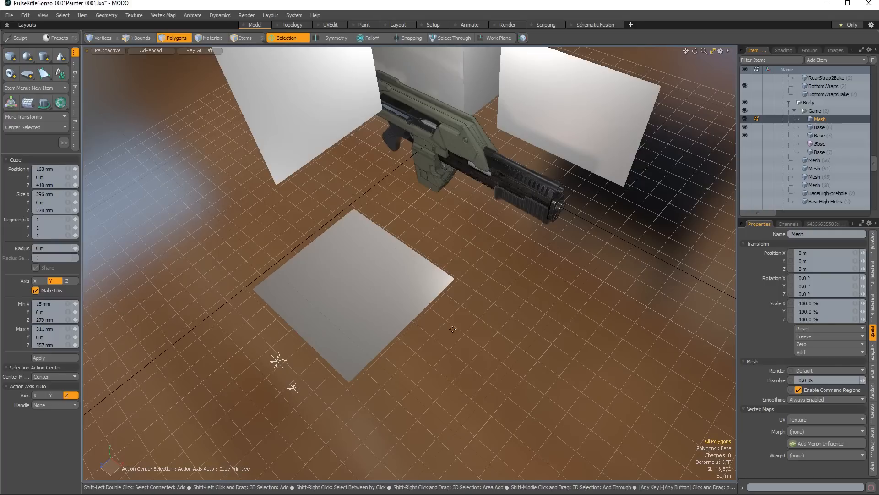
pyautogui.keyDown('shift'); pyautogui.moveTo(455, 339); pyautogui.dragTo(473, 481); pyautogui.keyUp('shift')
# Drop the Cube tool, then select and delete the box and all planes except the second one drawn on the ground.
pyautogui.keyDown('alt'); pyautogui.moveTo(431, 385); pyautogui.dragTo(447, 274); pyautogui.keyUp('alt')
pyautogui.scroll(-2, 461, 302)
pyautogui.press('space')
pyautogui.click(446, 287)
pyautogui.keyDown('shift'); pyautogui.click(374, 114); pyautogui.keyUp('shift')
pyautogui.keyDown('shift'); pyautogui.doubleClick(456, 114); pyautogui.keyUp('shift')
pyautogui.keyDown('shift'); pyautogui.click(503, 147); pyautogui.keyUp('shift')
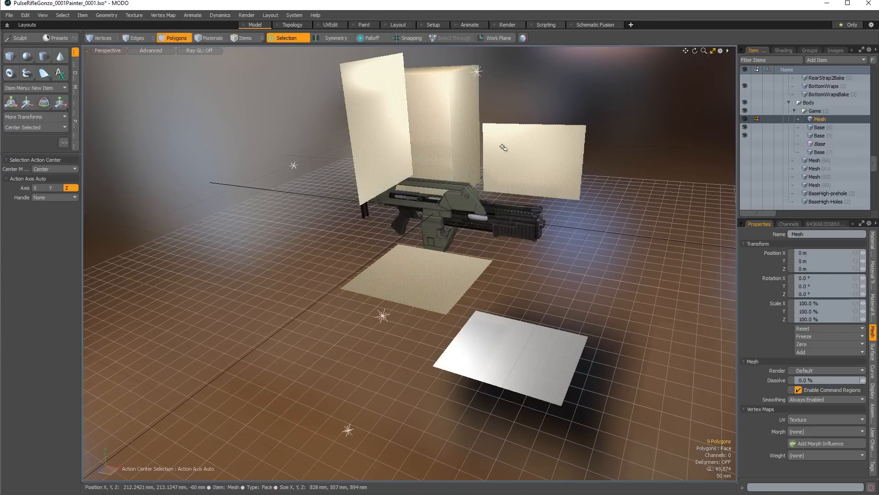
pyautogui.press('Delete')
# Select the remaining ground plane and tilt it with the Rotate tool, setting the action center to Local.
pyautogui.keyDown('alt'); pyautogui.moveTo(502, 147); pyautogui.dragTo(429, 304); pyautogui.keyUp('alt')
pyautogui.keyDown('alt'); pyautogui.moveTo(425, 370); pyautogui.dragTo(540, 330); pyautogui.keyUp('alt')
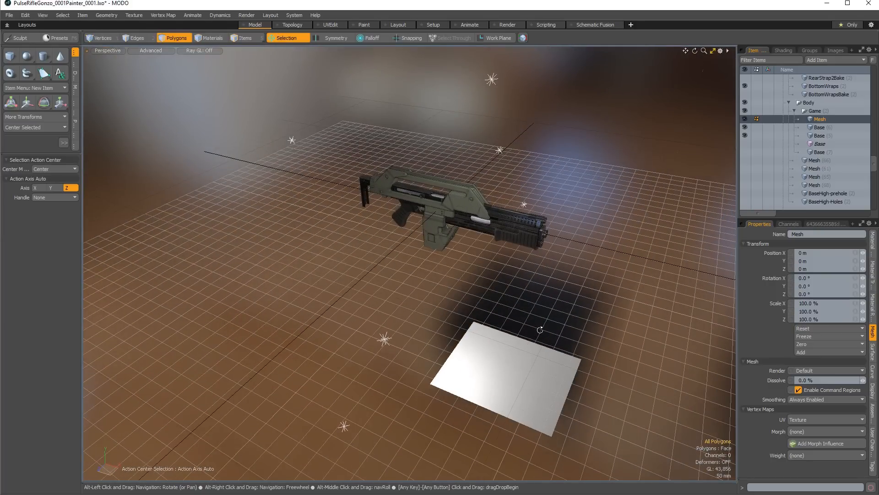
pyautogui.keyDown('alt'); pyautogui.moveTo(540, 330); pyautogui.dragTo(506, 369); pyautogui.keyUp('alt')
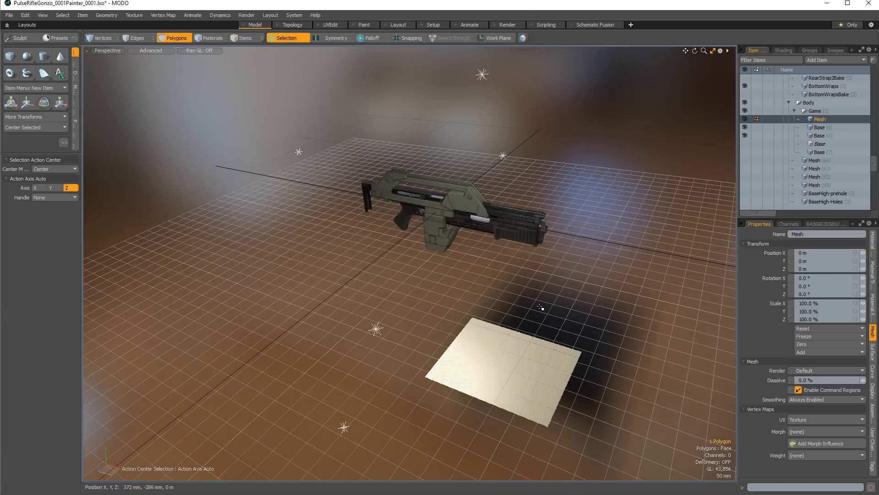
pyautogui.press('e')
pyautogui.moveTo(527, 324); pyautogui.dragTo(546, 338)
pyautogui.hotkey('alt', 'a')
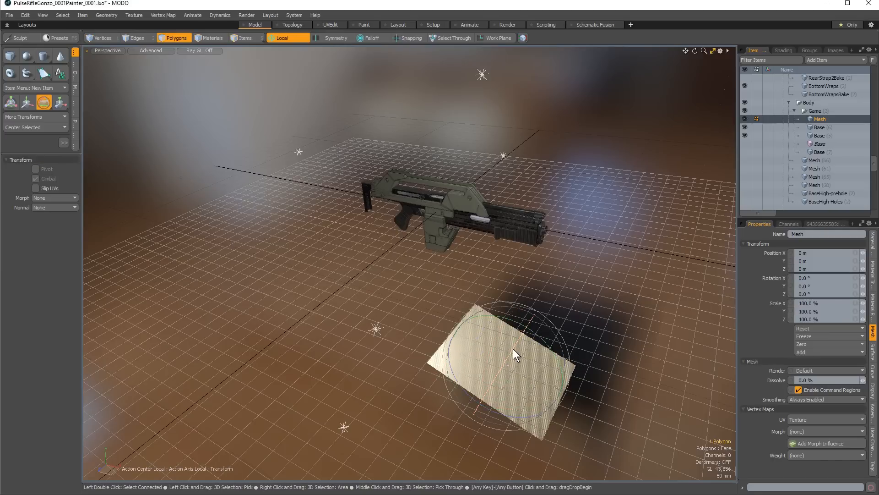
pyautogui.keyDown('alt'); pyautogui.moveTo(576, 378); pyautogui.dragTo(529, 374); pyautogui.keyUp('alt')
pyautogui.press('q')
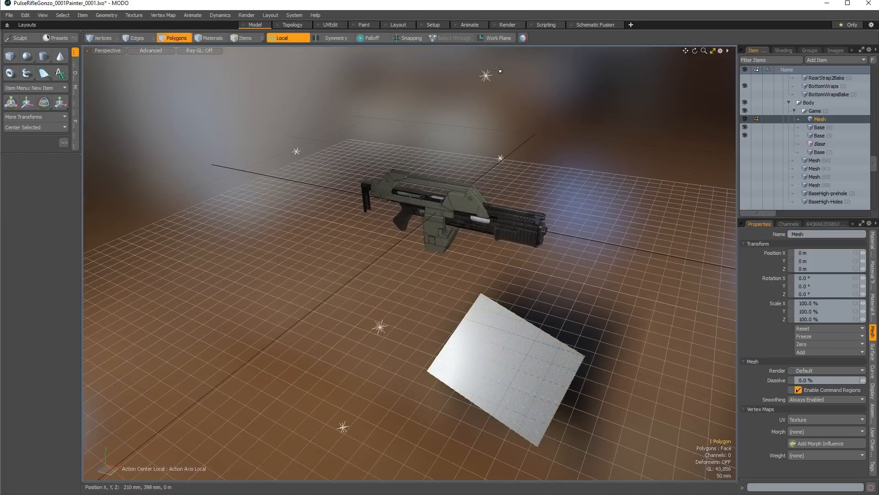
# Align the work plane to the selected tilted polygon.
pyautogui.click(500, 35)
pyautogui.click(501, 39)
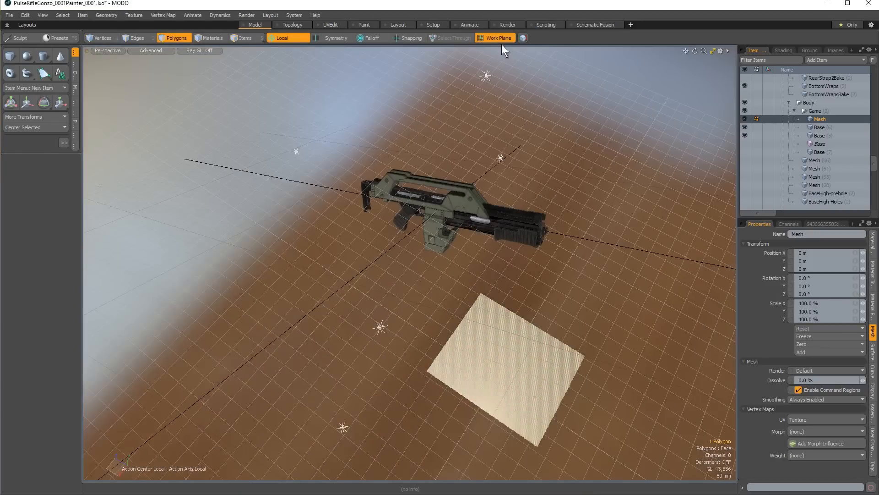
pyautogui.keyDown('alt'); pyautogui.moveTo(500, 291); pyautogui.dragTo(539, 262); pyautogui.keyUp('alt')
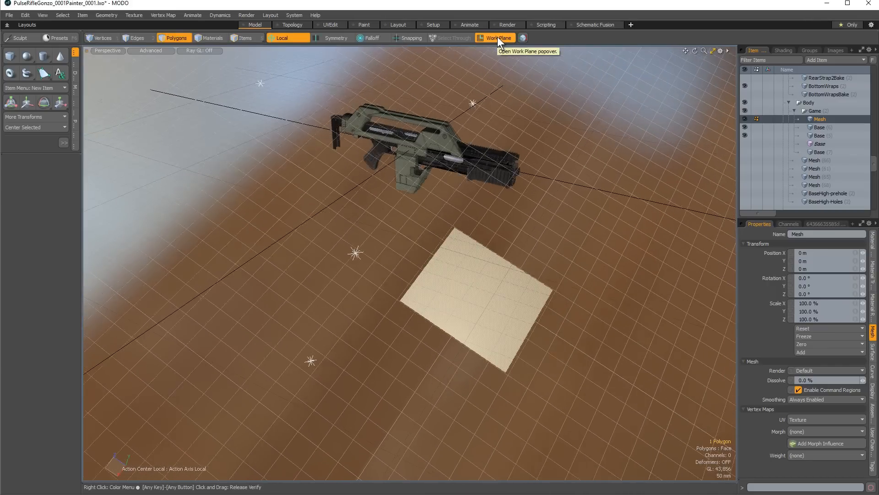
# Create a new mesh item and copy the tilted polygon from the existing mesh into it.
pyautogui.keyDown('alt'); pyautogui.moveTo(446, 99); pyautogui.dragTo(413, 220); pyautogui.keyUp('alt')
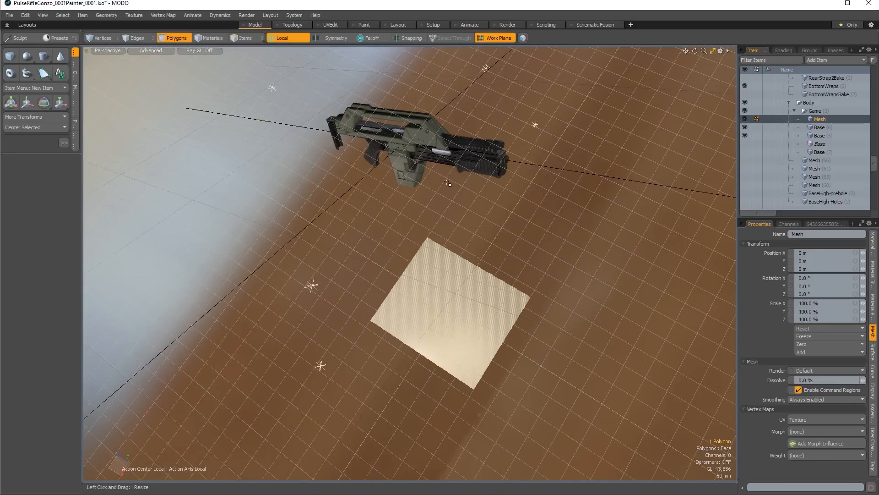
pyautogui.press('1')
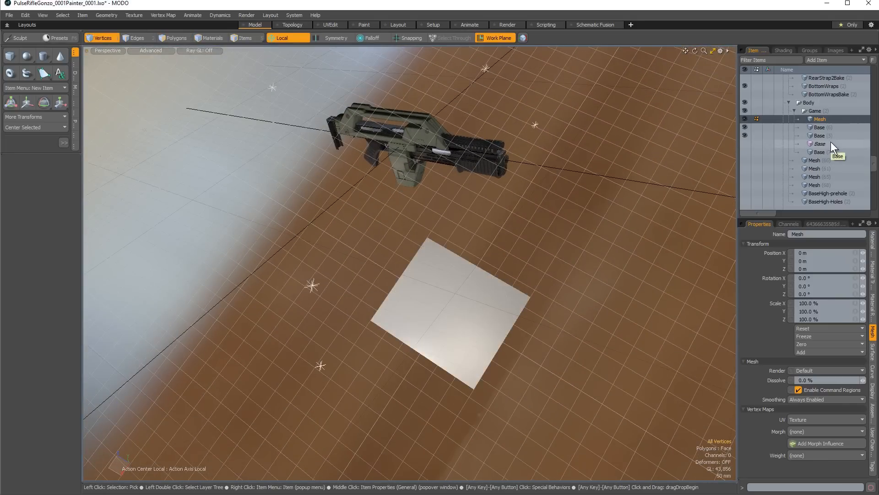
pyautogui.press('m')
pyautogui.click(664, 227)
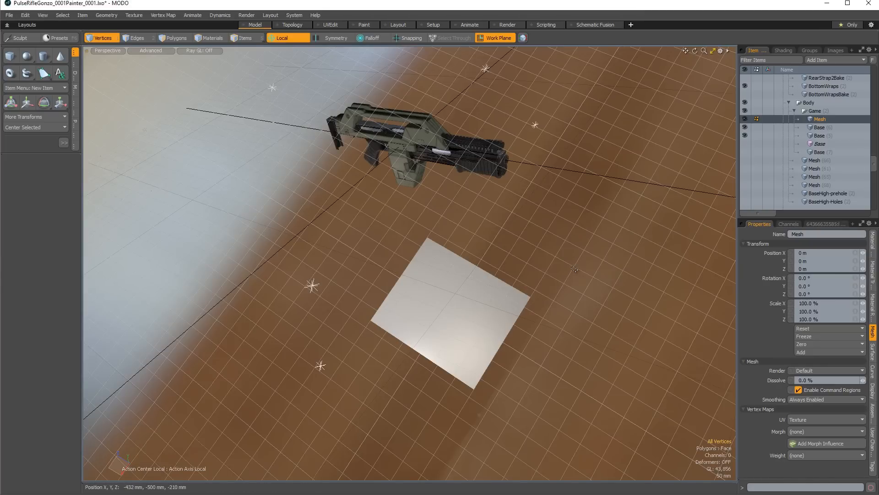
pyautogui.press('n')
pyautogui.click(818, 128)
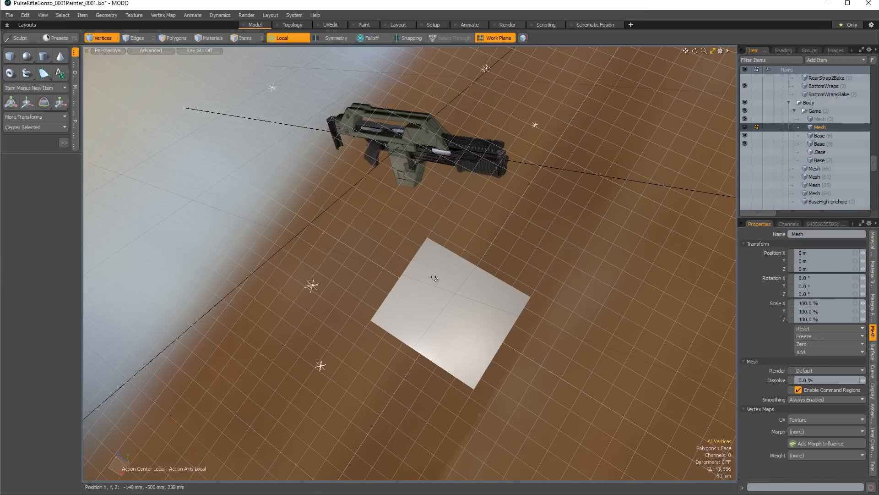
pyautogui.press('3')
pyautogui.click(449, 308)
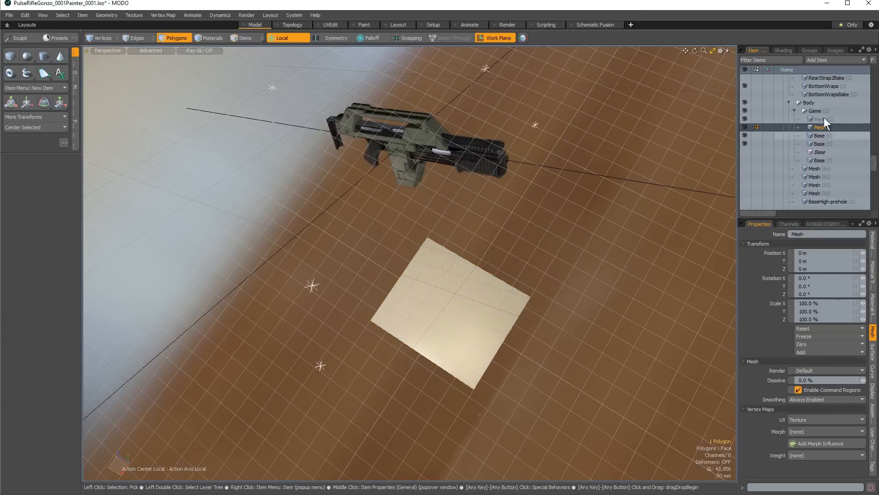
pyautogui.click(820, 118)
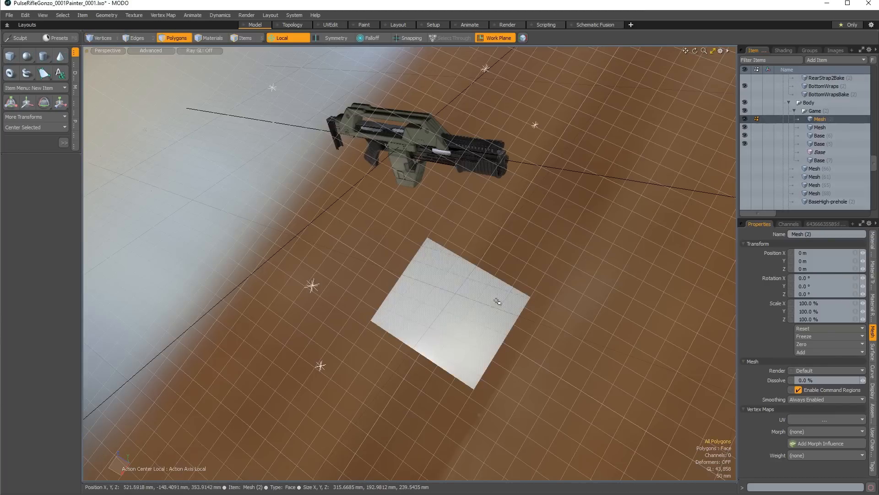
# Move the copied polygon away from the original tilted plane, closer to the rifle.
pyautogui.press('w')
pyautogui.moveTo(492, 333); pyautogui.dragTo(547, 133)
pyautogui.press('space')
# Select the copied polygon and thicken it with an offset of -150 mm to form a block.
pyautogui.click(434, 238)
pyautogui.click(74, 124)
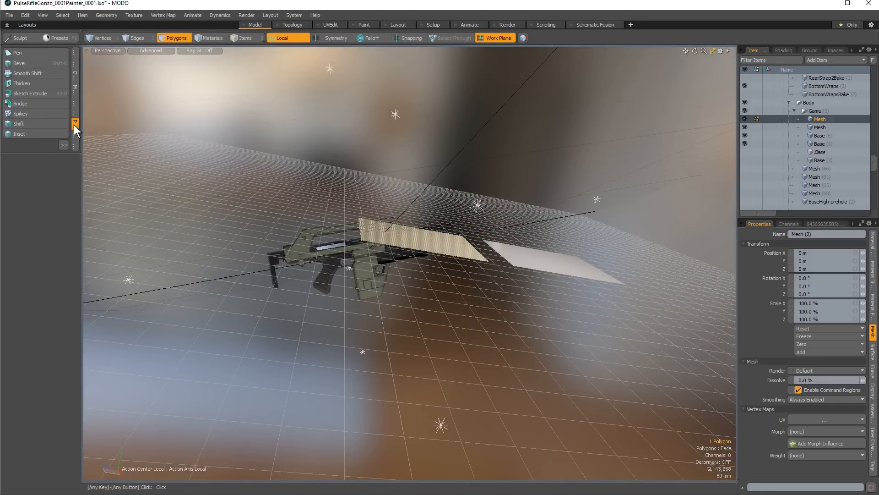
pyautogui.click(27, 83)
pyautogui.moveTo(428, 188); pyautogui.dragTo(410, 250)
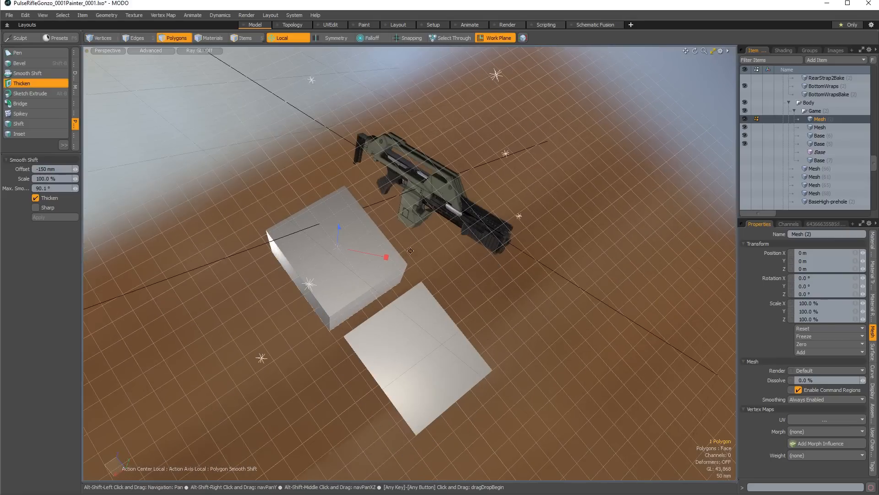
pyautogui.press('space')
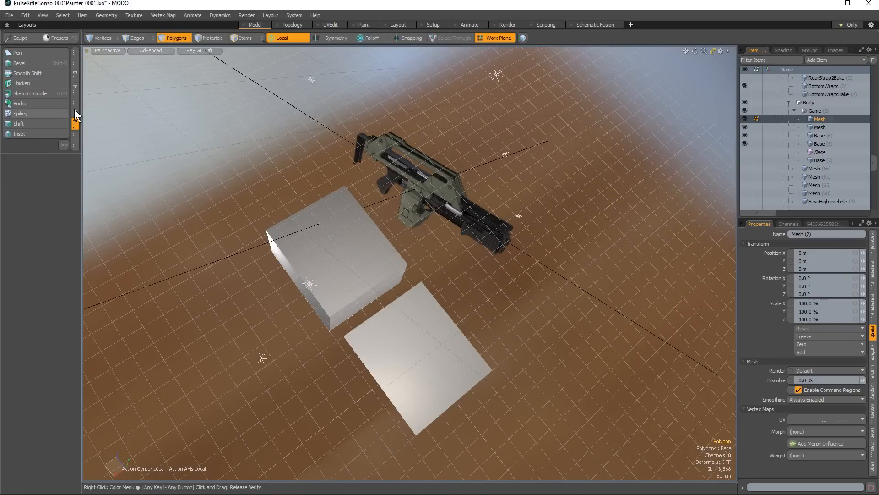
# Activate the Instance Radial Array variant of Radial Array and set its count to 6.
pyautogui.click(74, 73)
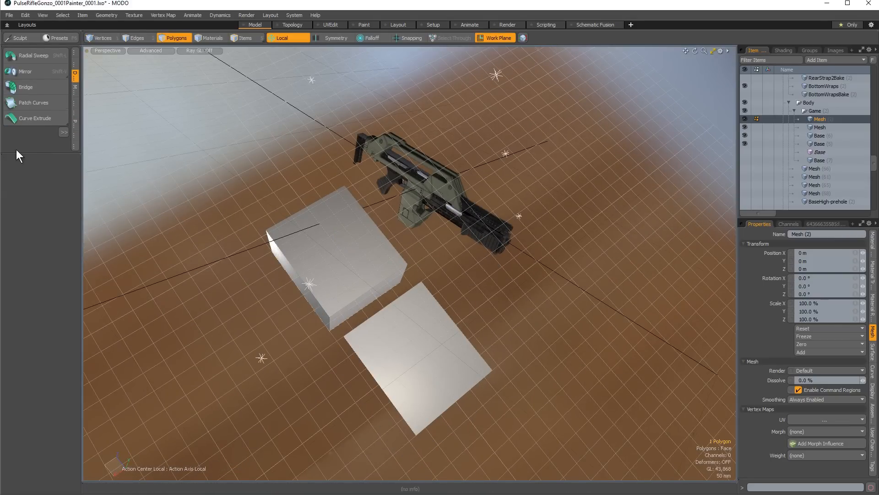
pyautogui.click(30, 200)
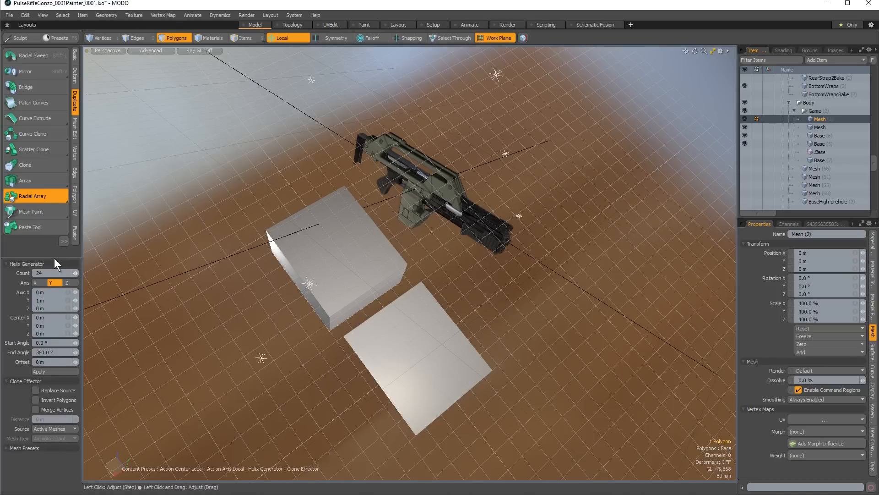
pyautogui.click(44, 191)
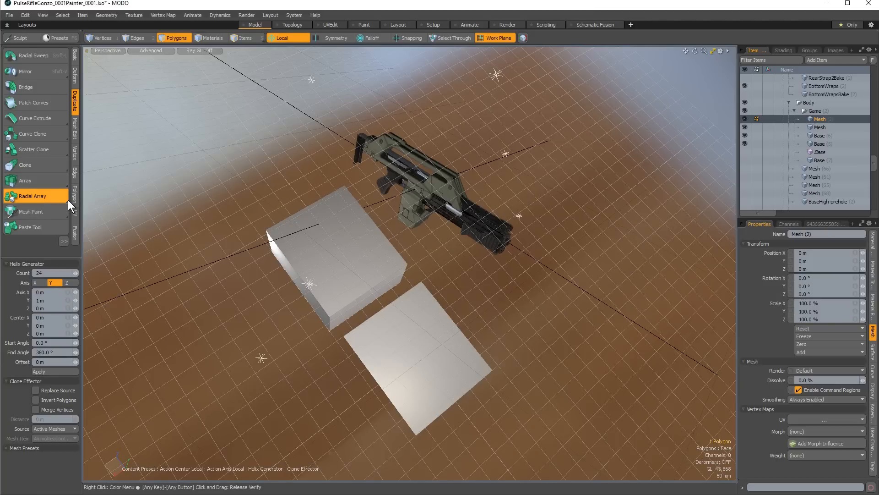
pyautogui.click(58, 199)
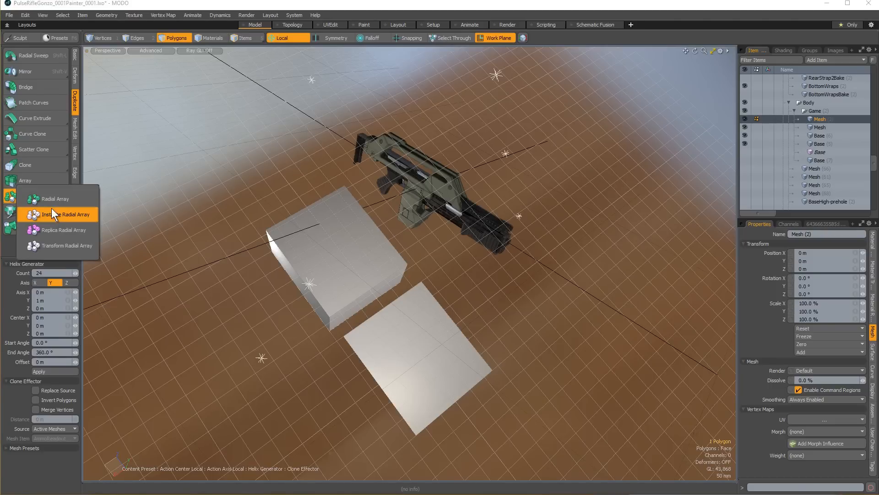
pyautogui.click(51, 212)
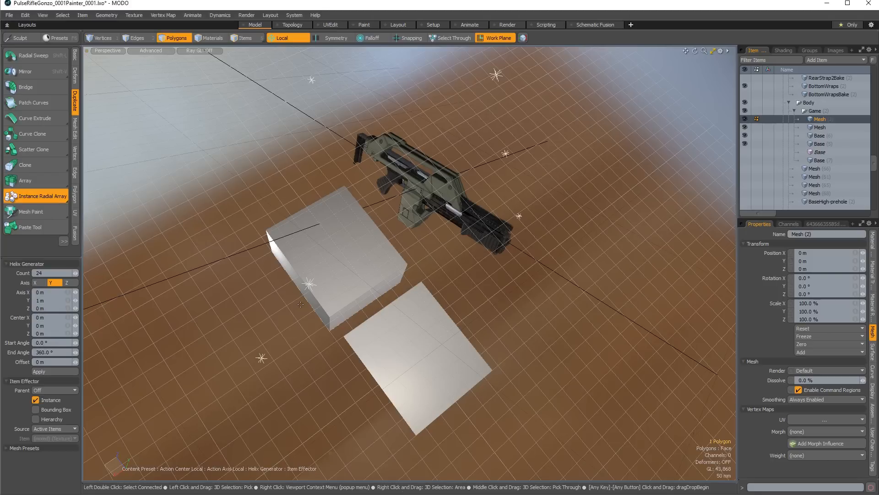
pyautogui.click(61, 273)
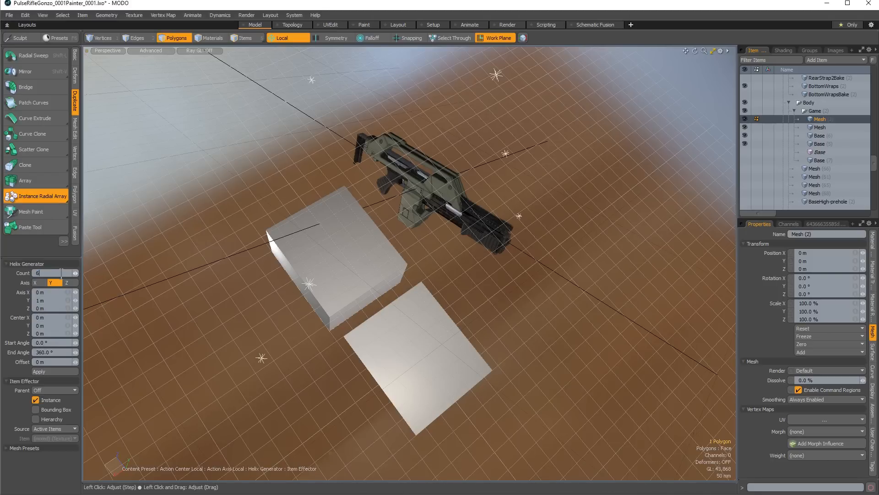
# Try the six-instance radial array with the Local action center, and undo it.
pyautogui.keyDown('alt'); pyautogui.moveTo(302, 293); pyautogui.dragTo(321, 325); pyautogui.keyUp('alt')
pyautogui.click(414, 333)
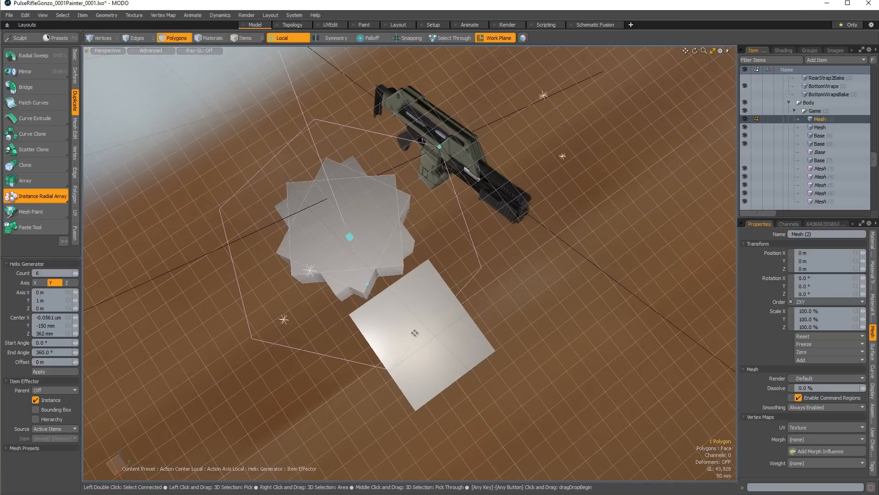
pyautogui.keyDown('alt'); pyautogui.moveTo(416, 348); pyautogui.dragTo(450, 279); pyautogui.keyUp('alt')
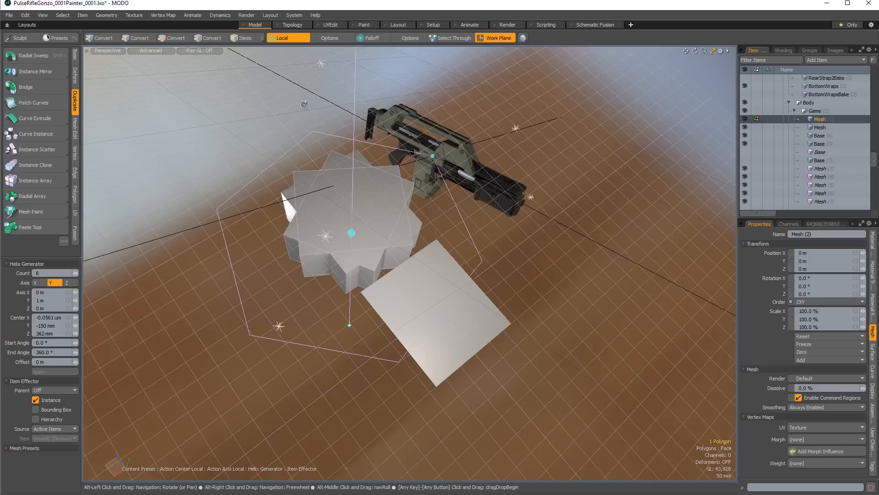
pyautogui.hotkey('ctrl', 'z')
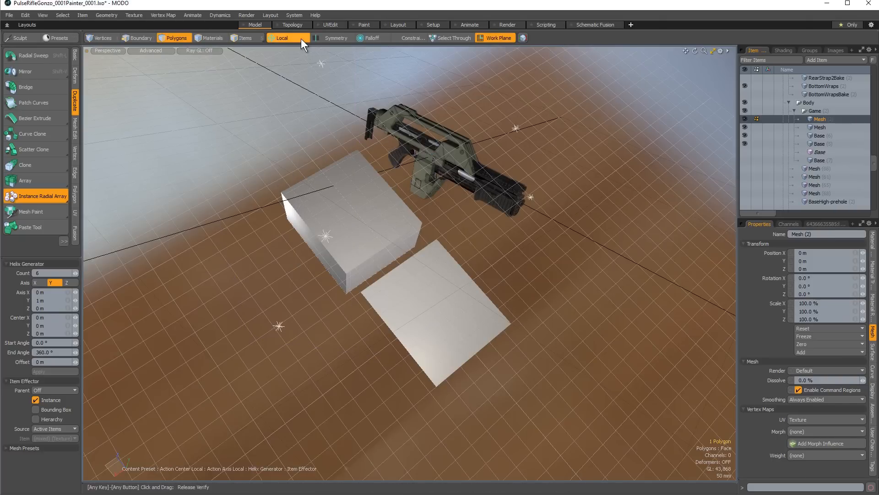
# Set the action center to Origin and generate the six-block instance radial array on the tilted work plane.
pyautogui.click(301, 39)
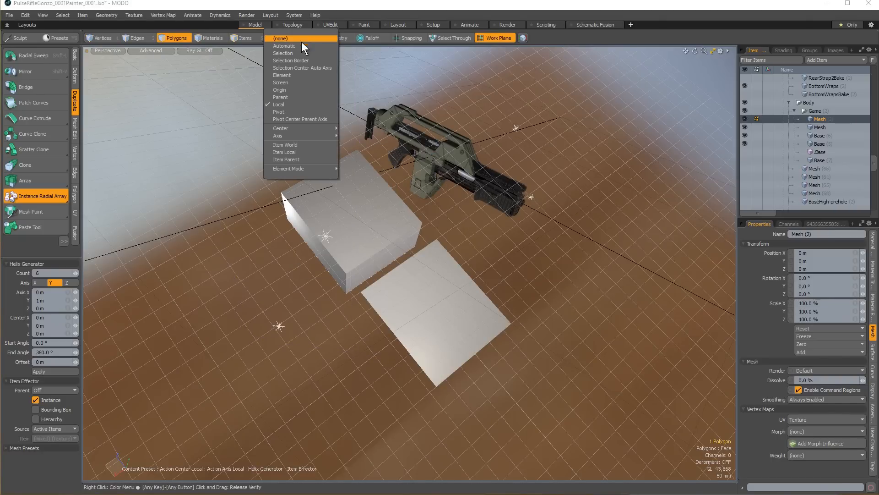
pyautogui.click(301, 89)
pyautogui.keyDown('alt'); pyautogui.moveTo(360, 215); pyautogui.dragTo(458, 299); pyautogui.keyUp('alt')
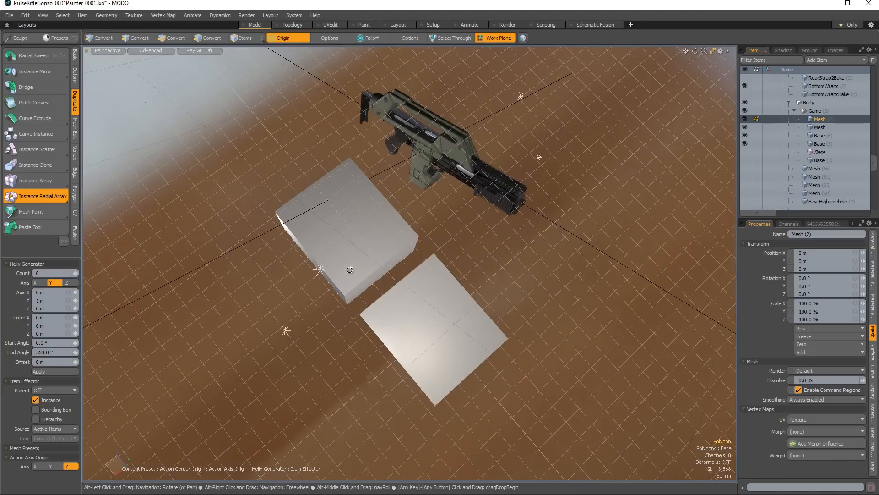
pyautogui.click(491, 262)
pyautogui.keyDown('alt'); pyautogui.moveTo(491, 262); pyautogui.dragTo(507, 236); pyautogui.keyUp('alt')
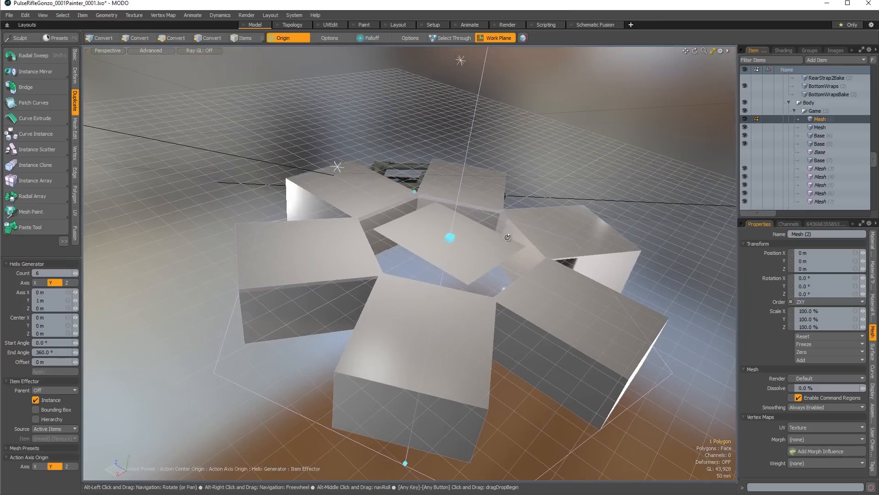
# Select the source block's top polygon and raise it with the Move tool to reshape all the instances.
pyautogui.keyDown('alt'); pyautogui.moveTo(473, 340); pyautogui.dragTo(334, 145); pyautogui.keyUp('alt')
pyautogui.click(477, 264)
pyautogui.click(311, 206)
pyautogui.keyDown('alt'); pyautogui.moveTo(312, 207); pyautogui.dragTo(396, 238); pyautogui.keyUp('alt')
pyautogui.press('w')
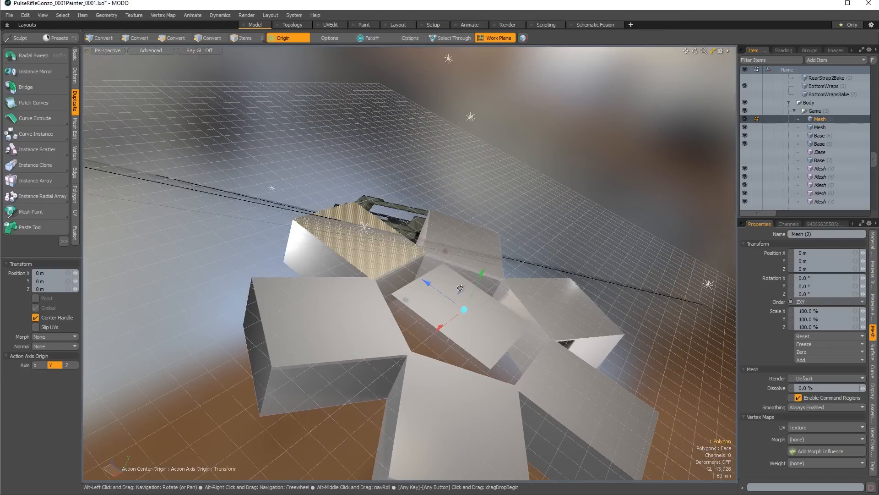
pyautogui.moveTo(373, 200); pyautogui.dragTo(390, 146)
# Sculpt the selected polygon with the Move brush at size 78 to deform the instanced blocks.
pyautogui.click(18, 37)
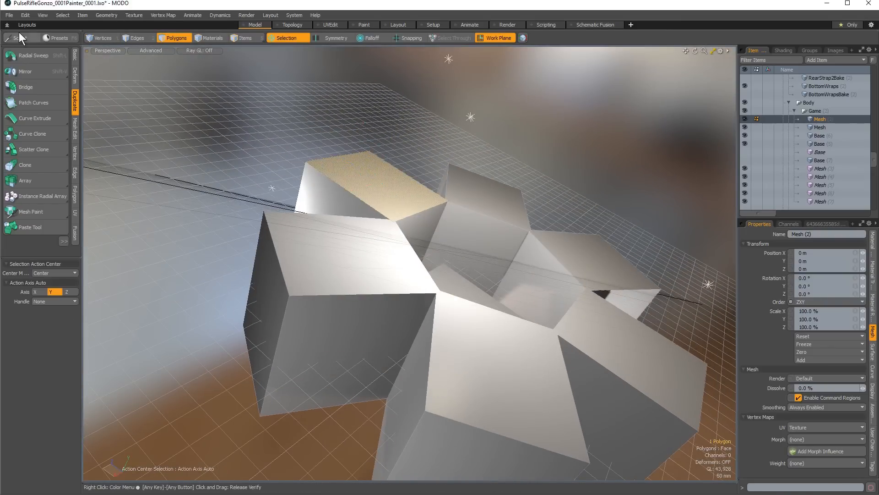
pyautogui.click(584, 87)
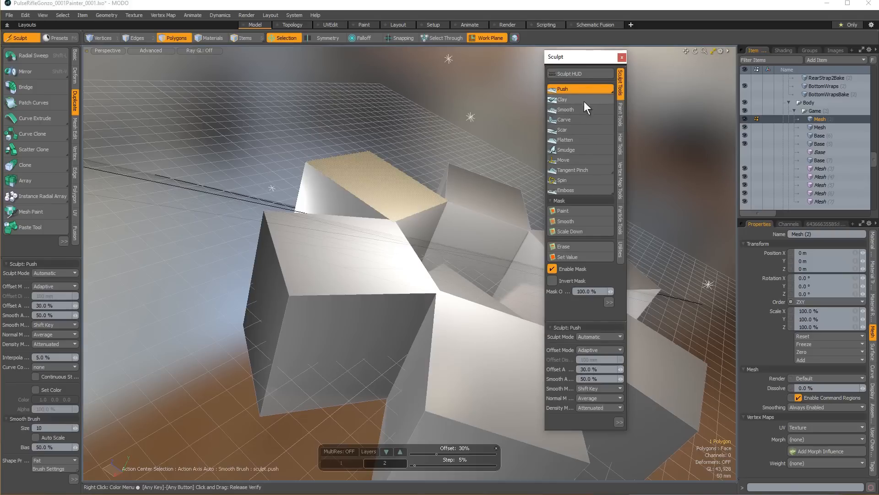
pyautogui.click(565, 160)
pyautogui.moveTo(284, 215); pyautogui.dragTo(303, 206, button='right')
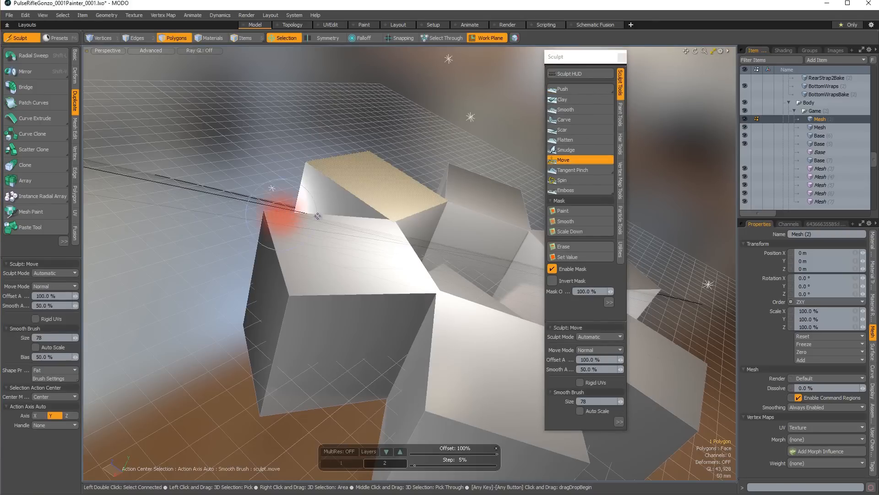
pyautogui.moveTo(310, 191)
pyautogui.mouseDown()
pyautogui.moveTo(310, 170)
pyautogui.moveTo(405, 171)
pyautogui.mouseUp()
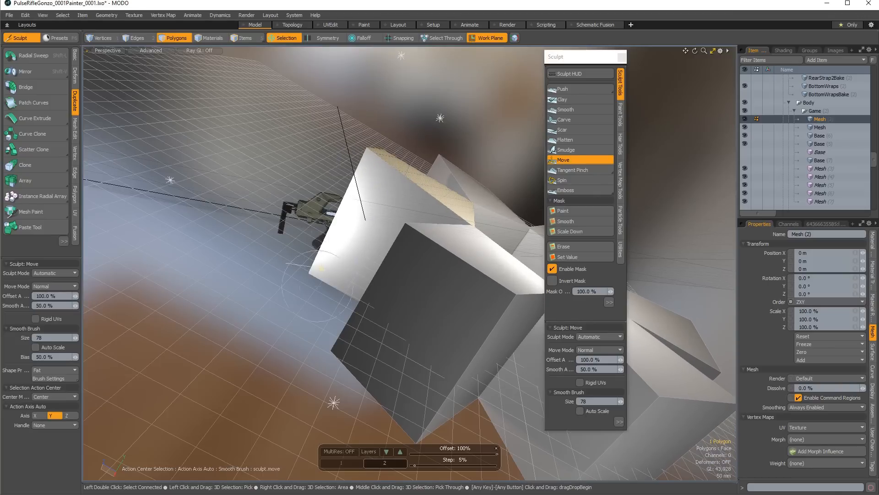
# Clear the polygon selection, sculpt the source block with the Move brush again, and close the Sculpt palette.
pyautogui.press('q')
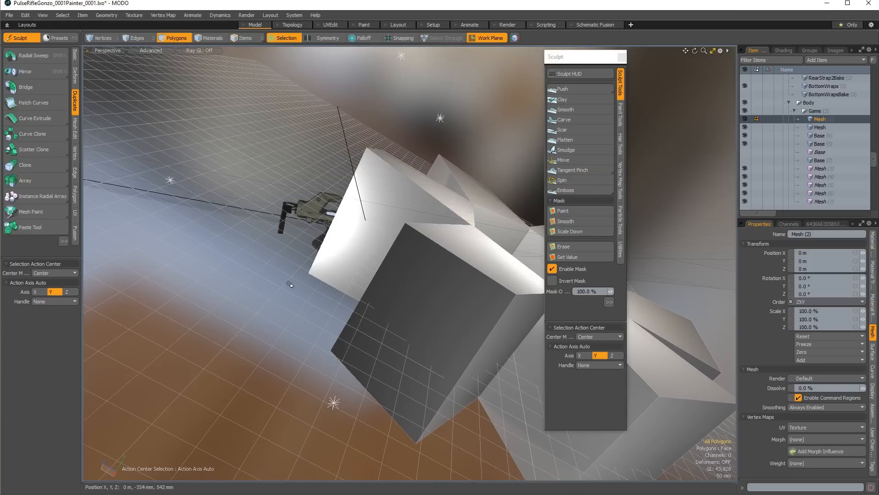
pyautogui.click(564, 160)
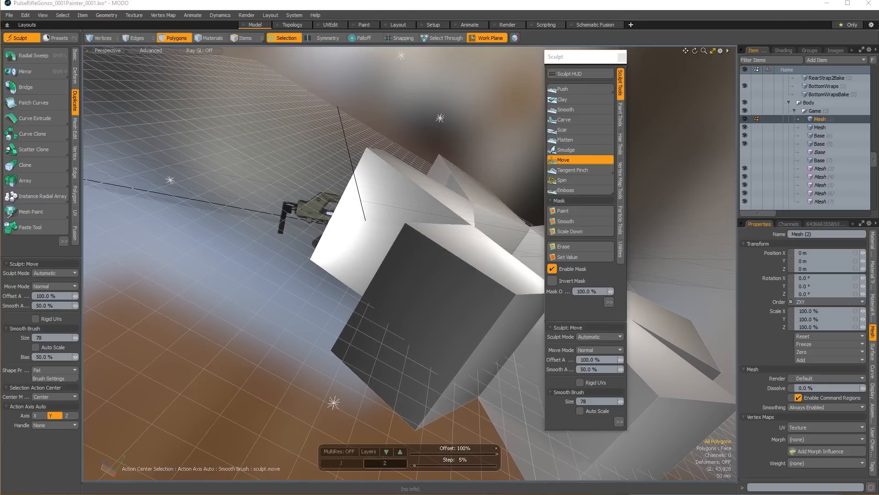
pyautogui.click(622, 57)
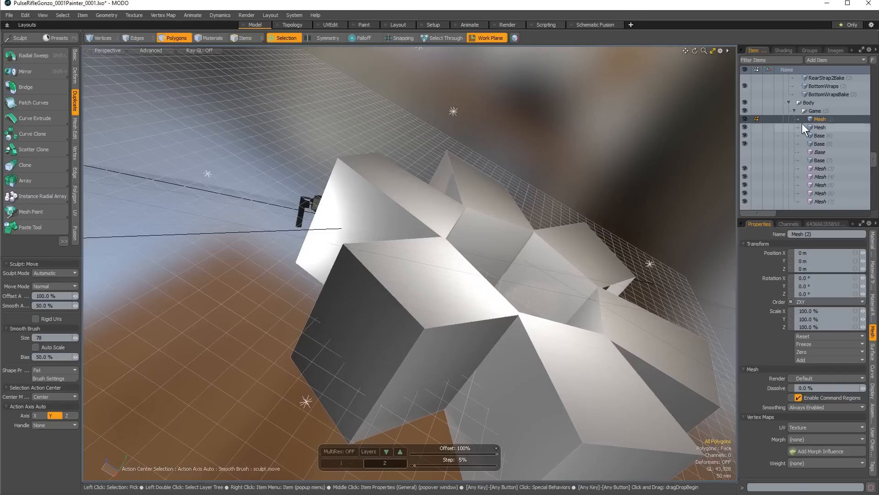
# Delete the Mesh (2) item together with all its radial array instances.
pyautogui.rightClick(809, 117)
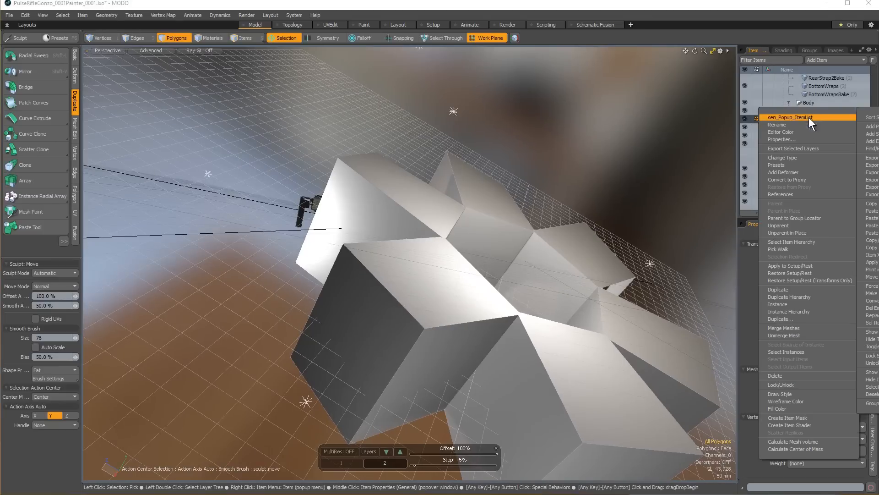
pyautogui.click(789, 375)
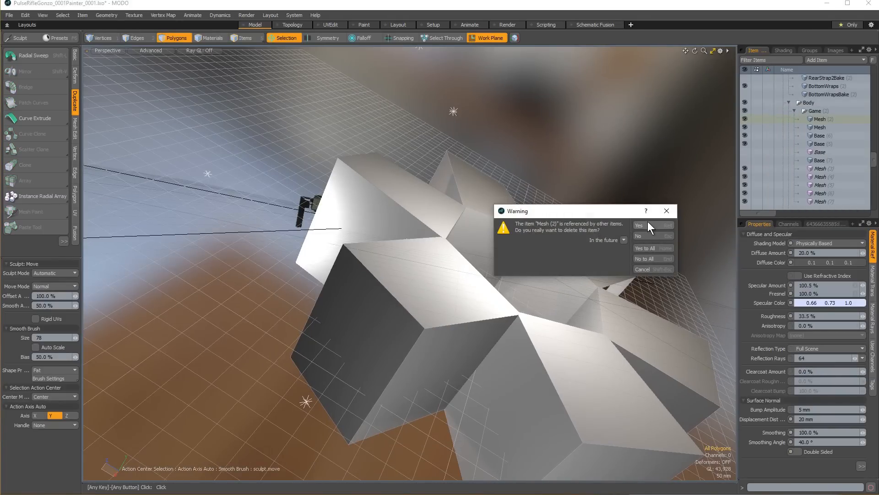
pyautogui.click(643, 248)
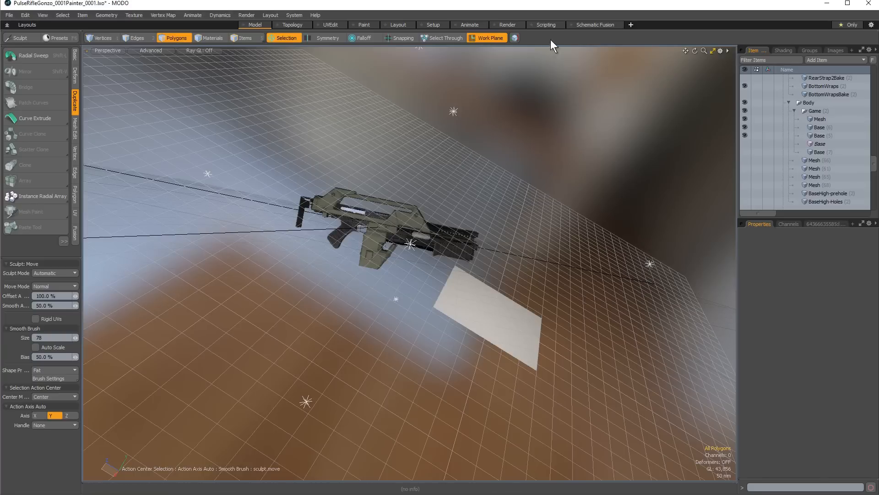
# Reset the work plane to its default orientation.
pyautogui.click(495, 35)
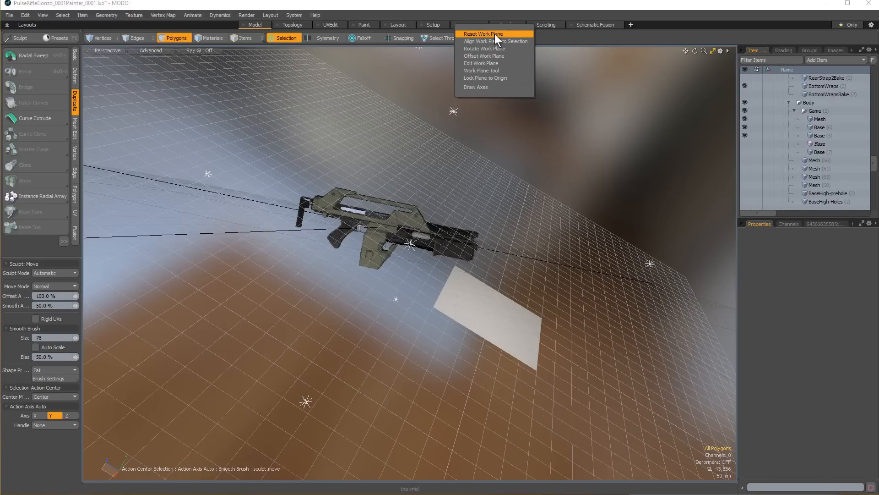
pyautogui.click(495, 33)
pyautogui.keyDown('alt'); pyautogui.moveTo(495, 284); pyautogui.dragTo(514, 300); pyautogui.keyUp('alt')
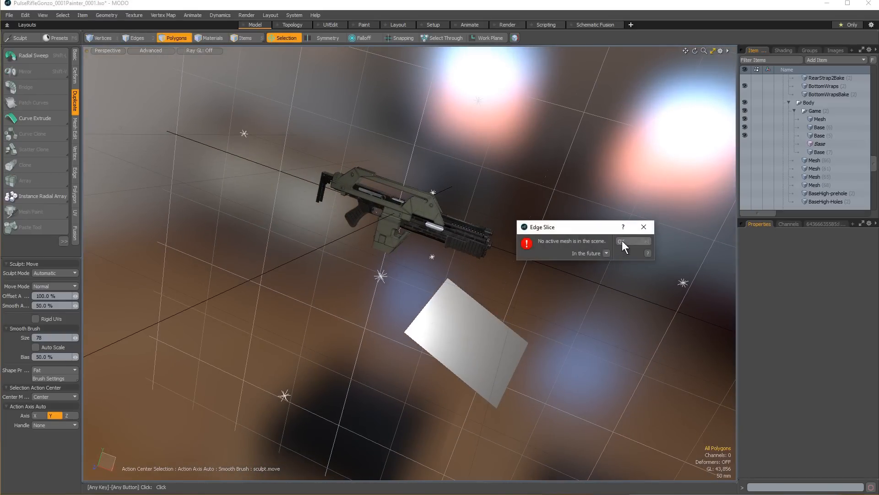
# Dismiss the Edge Slice error, select the tilted plane's mesh item, and return to polygon selection.
pyautogui.click(625, 244)
pyautogui.press('space')
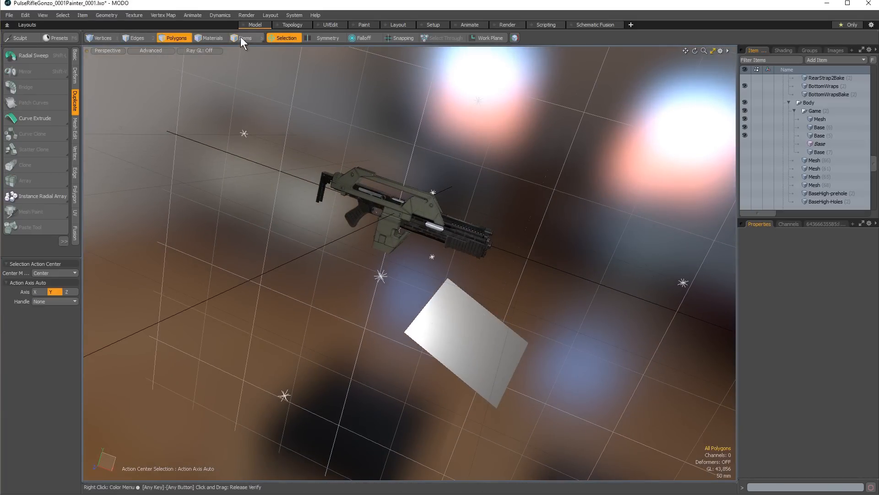
pyautogui.press('5')
pyautogui.click(456, 365)
pyautogui.click(175, 38)
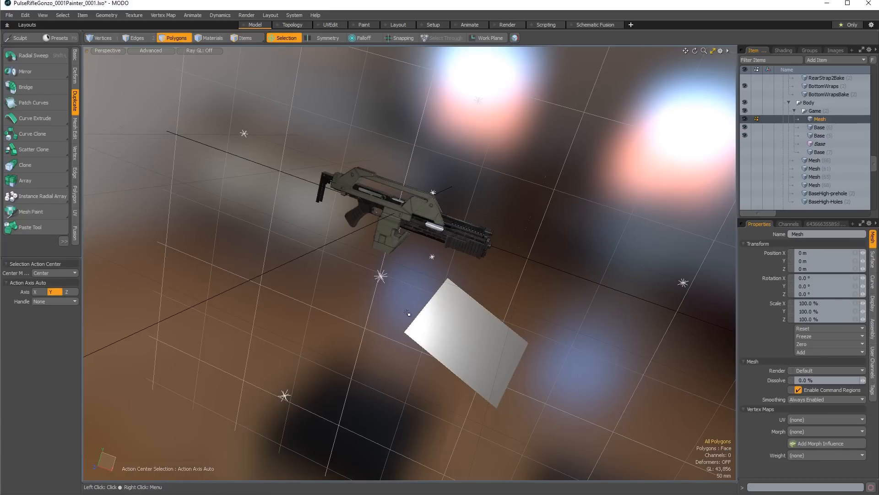
# Split the tilted plane diagonally between two opposite corners with Edge Slice, and switch to vertex selection.
pyautogui.press('c')
pyautogui.click(448, 278)
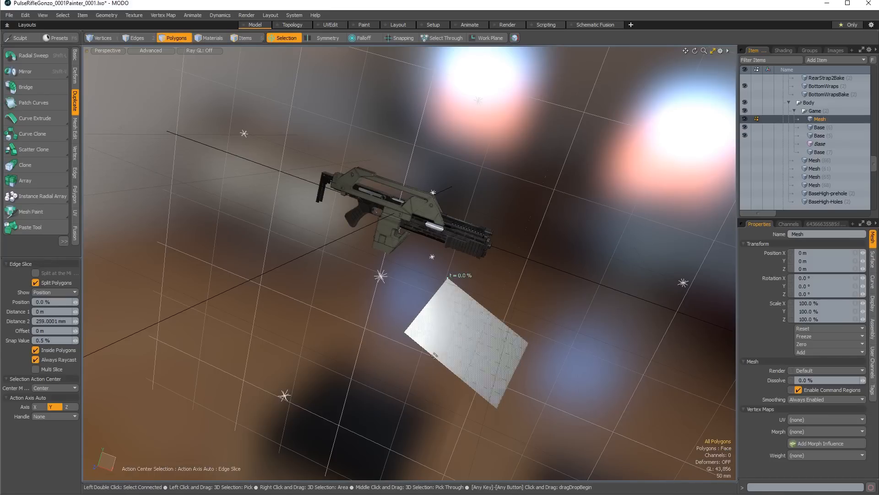
pyautogui.moveTo(437, 359); pyautogui.dragTo(497, 407)
pyautogui.keyDown('alt'); pyautogui.moveTo(585, 471); pyautogui.dragTo(549, 438); pyautogui.keyUp('alt')
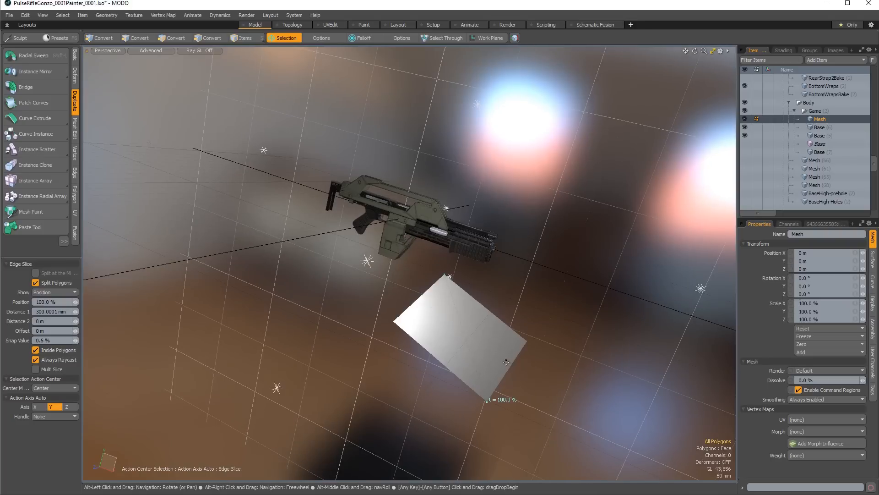
pyautogui.press('space')
pyautogui.press('space')
pyautogui.press('space')
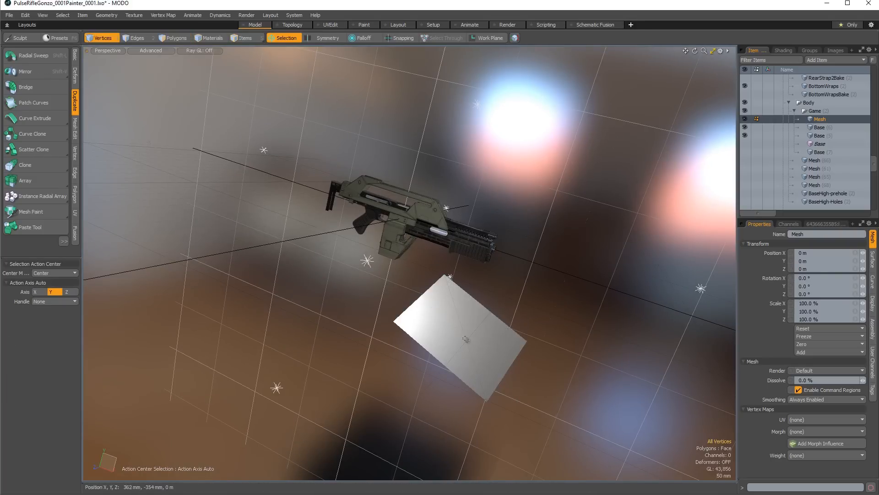
# Align the work plane to the selected diagonal edge of the flat plane, and undo the alignment.
pyautogui.click(484, 37)
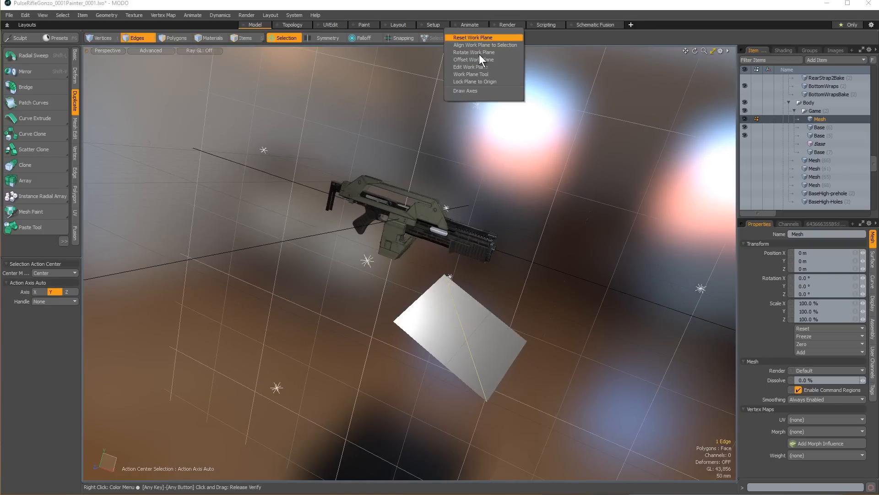
pyautogui.click(482, 44)
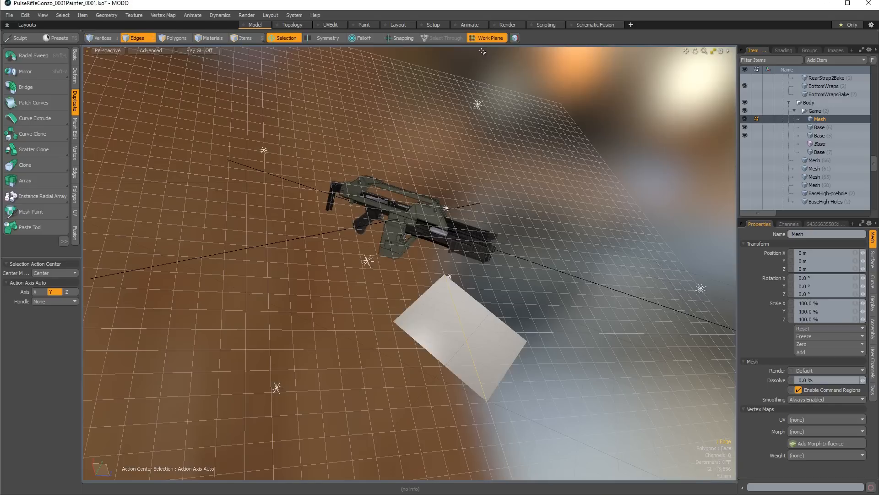
pyautogui.keyDown('alt'); pyautogui.moveTo(532, 297); pyautogui.dragTo(553, 317); pyautogui.keyUp('alt')
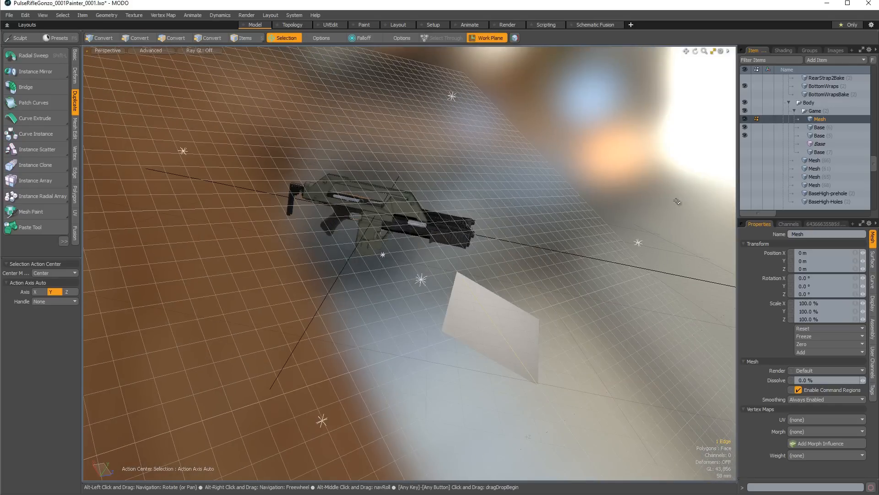
pyautogui.hotkey('ctrl', 'z')
pyautogui.hotkey('ctrl', 'z')
# Select the flat plane's polygons beside the rifle and delete them.
pyautogui.keyDown('alt'); pyautogui.moveTo(533, 181); pyautogui.dragTo(531, 230); pyautogui.keyUp('alt')
pyautogui.press('space')
pyautogui.press('space')
pyautogui.press('space')
pyautogui.press('space')
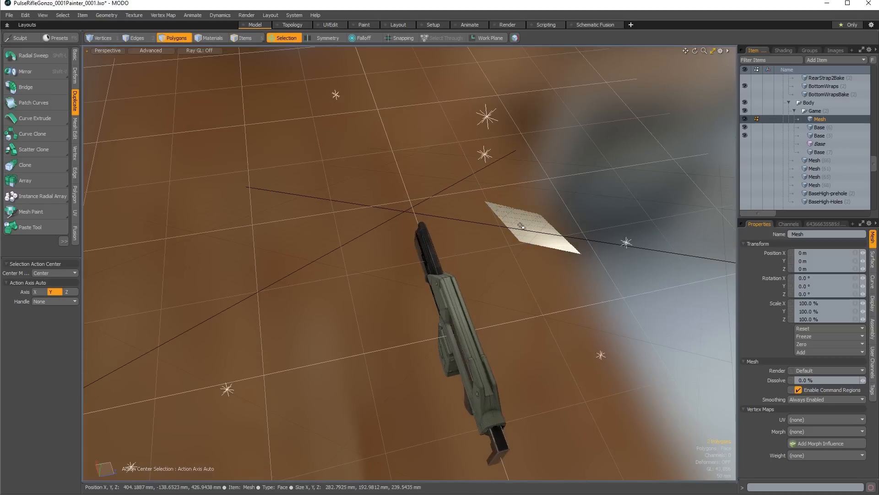
pyautogui.press('Delete')
# Reset the work plane to its default orientation.
pyautogui.keyDown('alt'); pyautogui.moveTo(483, 418); pyautogui.dragTo(344, 265); pyautogui.keyUp('alt')
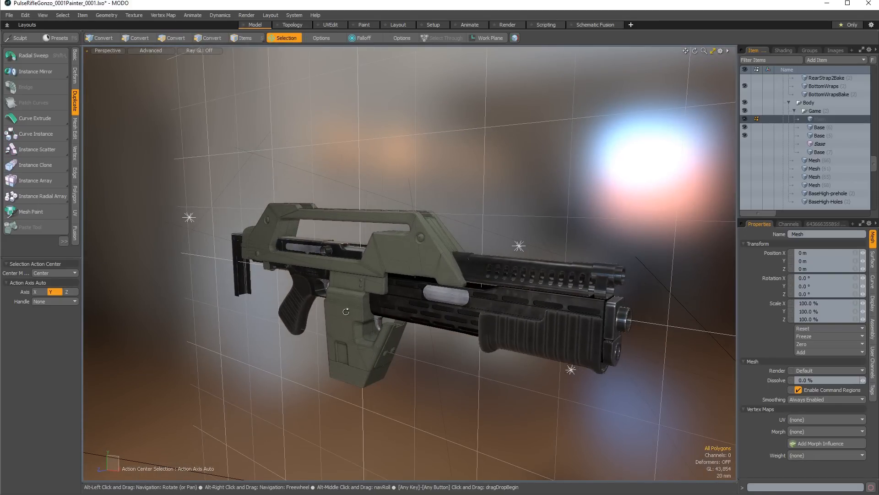
pyautogui.keyDown('alt'); pyautogui.moveTo(526, 330); pyautogui.dragTo(467, 291); pyautogui.keyUp('alt')
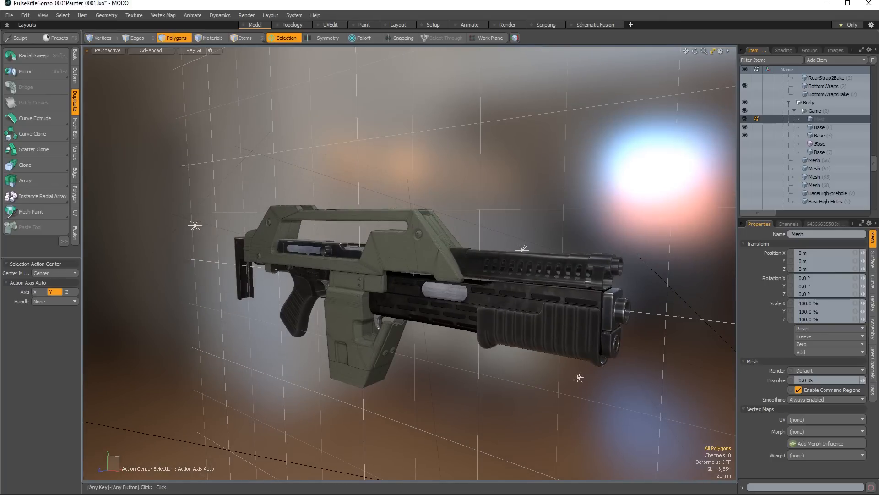
pyautogui.click(494, 36)
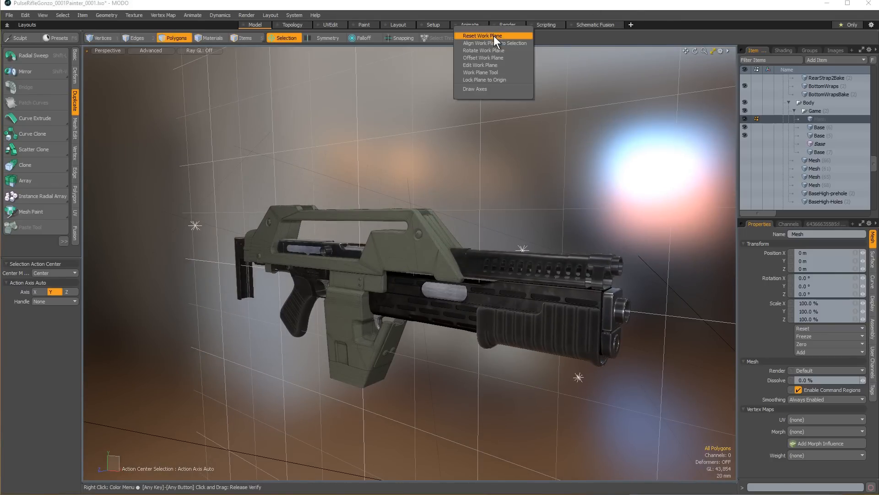
pyautogui.click(494, 35)
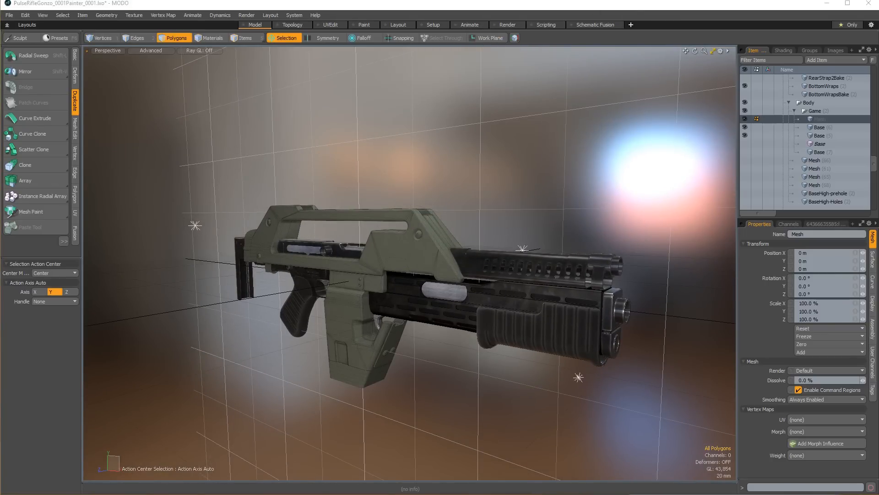
# Create a new empty scene and collapse the PulseRifleGonzo_0001Painter_0001 scene in the item list.
pyautogui.click(683, 4)
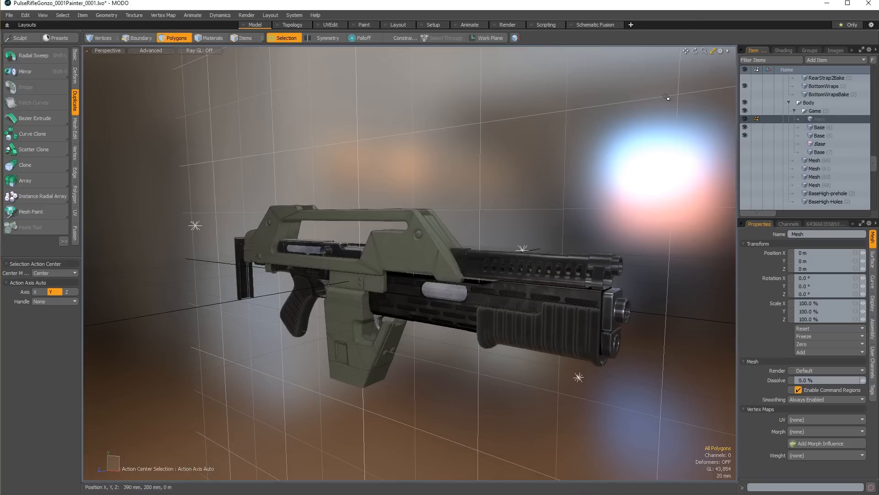
pyautogui.hotkey('ctrl', 'n')
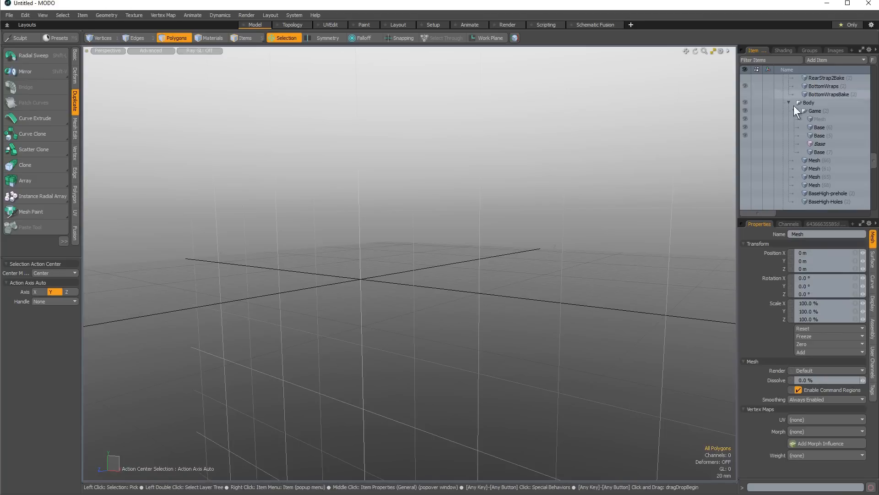
pyautogui.scroll(3, 856, 138)
pyautogui.scroll(10, 855, 138)
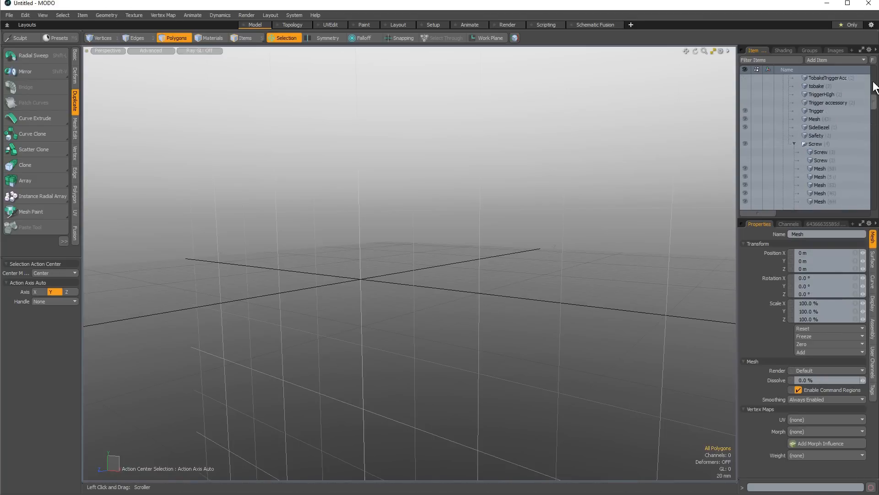
pyautogui.click(778, 77)
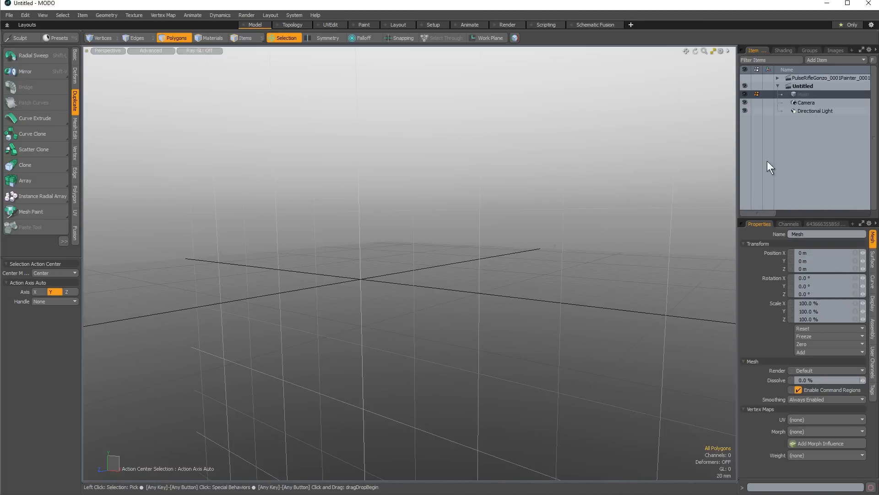
# Switch from the Untitled scene to the pulse rifle scene, look at the rifle, and return to the Untitled scene.
pyautogui.click(797, 85)
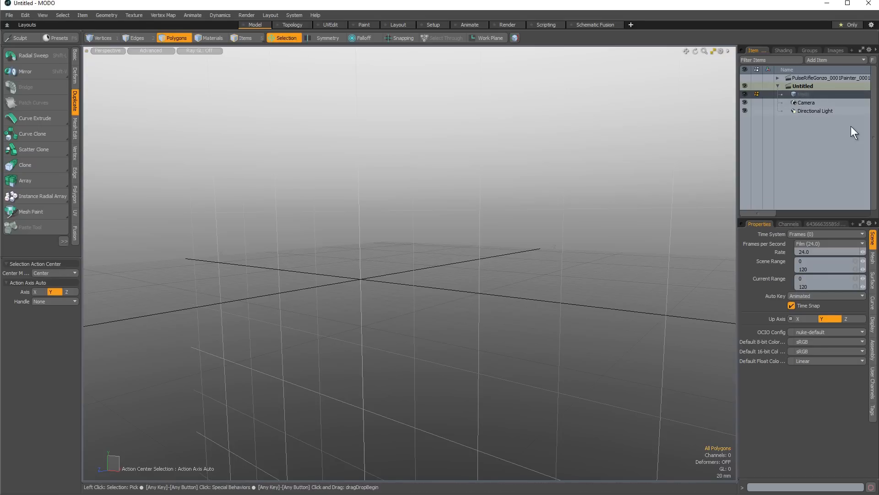
pyautogui.click(810, 77)
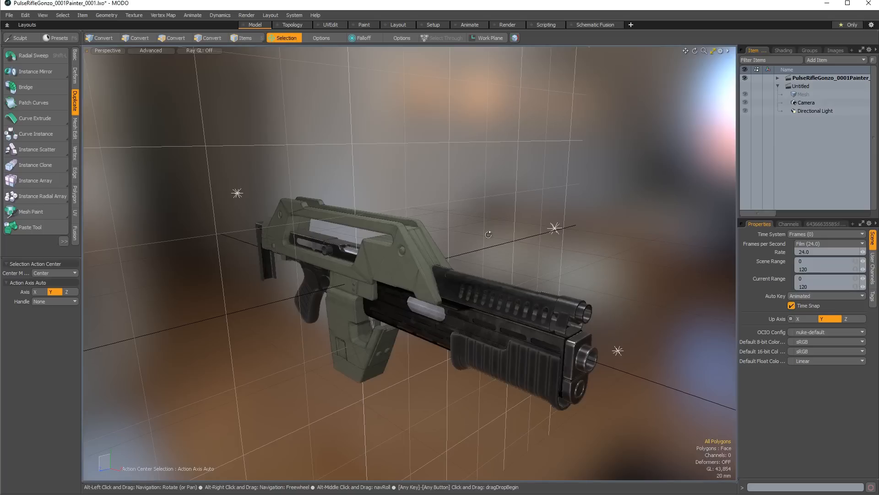
pyautogui.keyDown('alt'); pyautogui.moveTo(488, 234); pyautogui.dragTo(741, 122); pyautogui.keyUp('alt')
pyautogui.click(803, 85)
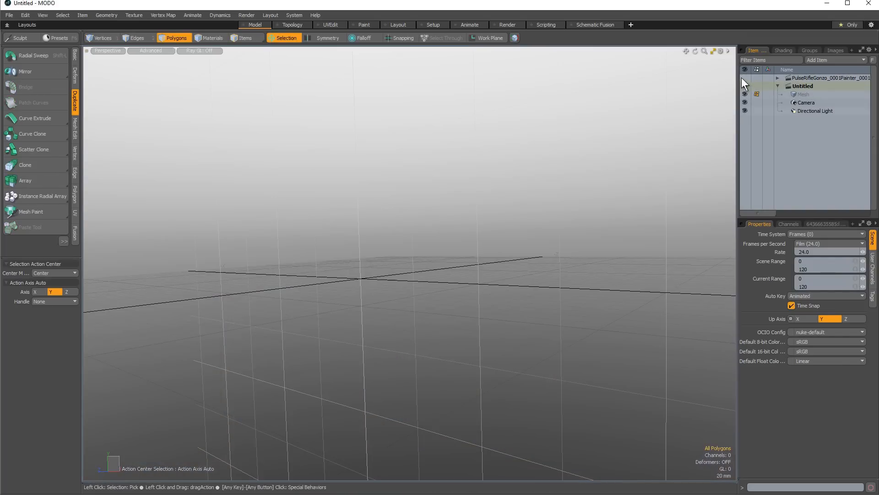
# Show the pulse rifle scene within the Untitled scene, inspect the rifle, select the Untitled scene's mesh, and hide the rifle scene again.
pyautogui.click(744, 78)
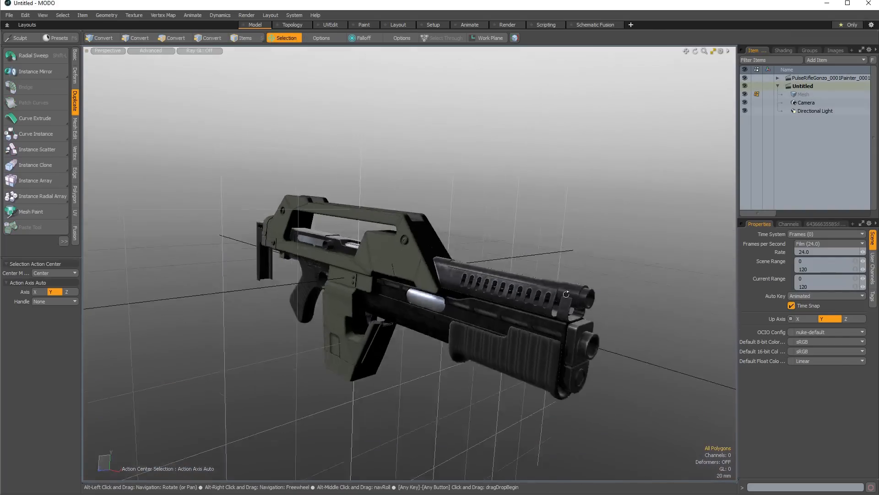
pyautogui.keyDown('alt'); pyautogui.moveTo(566, 293); pyautogui.dragTo(538, 251); pyautogui.keyUp('alt')
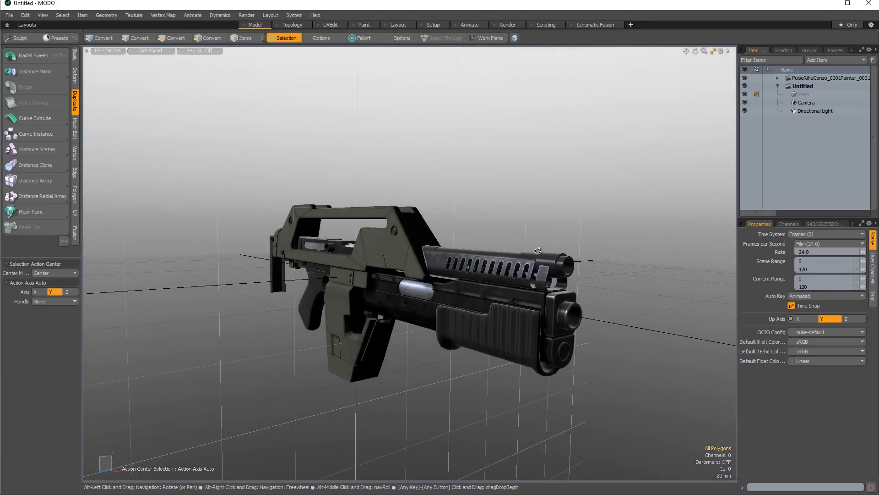
pyautogui.keyDown('alt'); pyautogui.moveTo(454, 284); pyautogui.dragTo(495, 283); pyautogui.keyUp('alt')
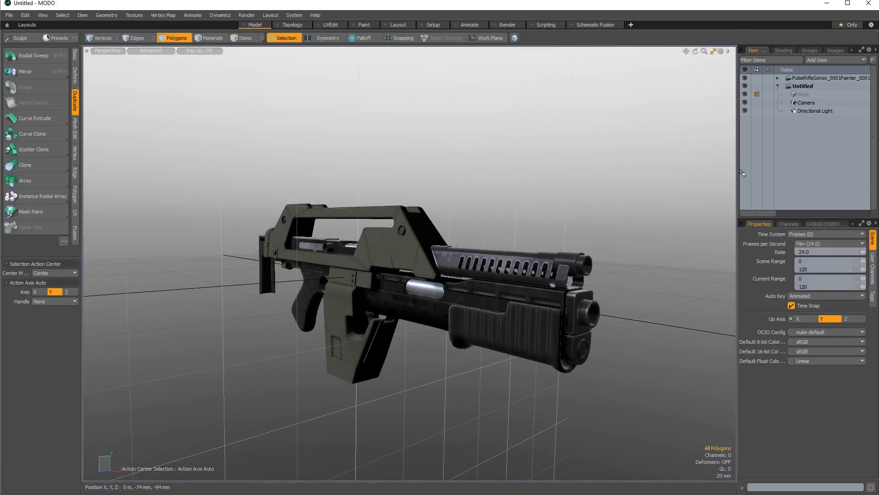
pyautogui.click(809, 95)
pyautogui.click(745, 78)
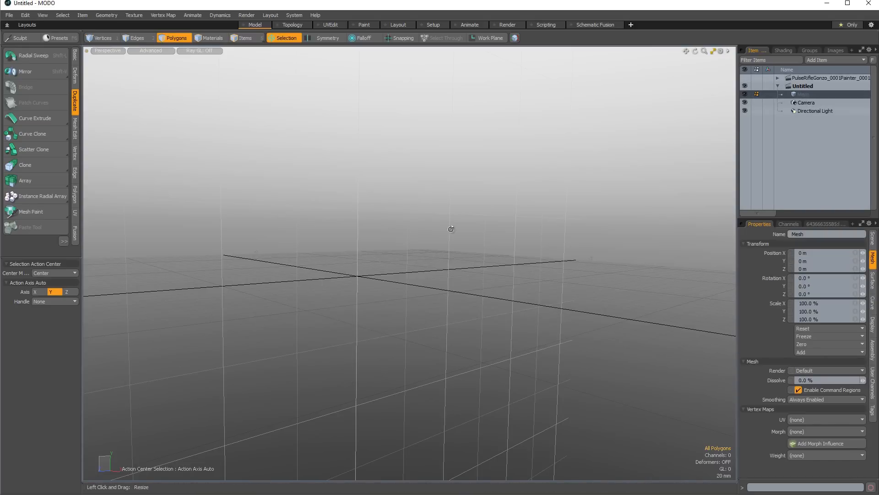
# Add a unit cube to the existing empty mesh item of the Untitled scene, and undo the addition.
pyautogui.keyDown('alt'); pyautogui.moveTo(450, 229); pyautogui.dragTo(405, 218); pyautogui.keyUp('alt')
pyautogui.click(74, 56)
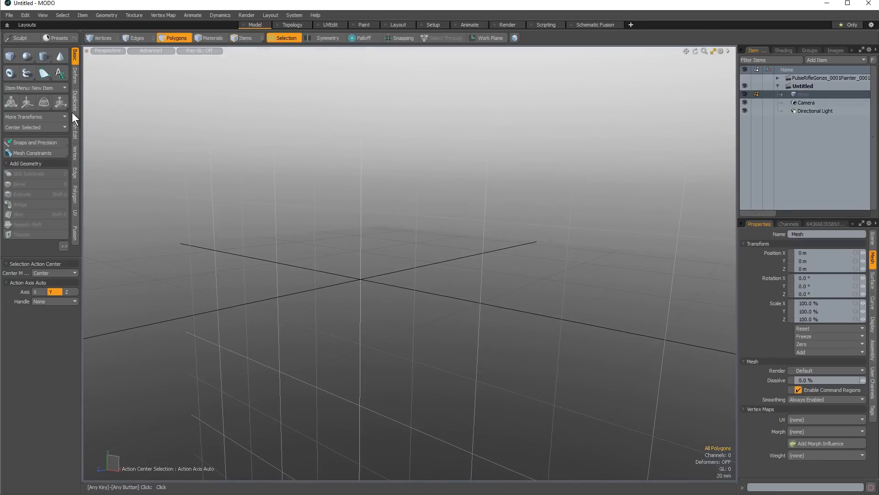
pyautogui.press('ctrl')
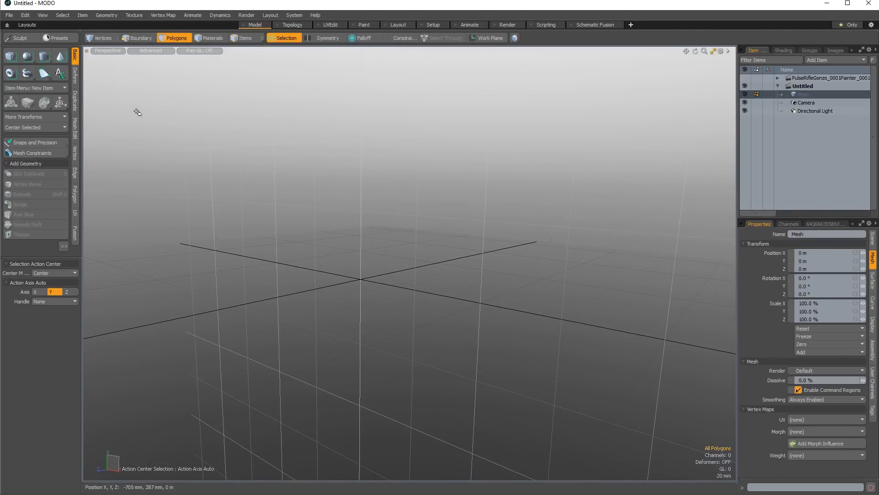
pyautogui.hotkey('ctrl', 'shift')
pyautogui.press('ctrl')
pyautogui.press('ctrl')
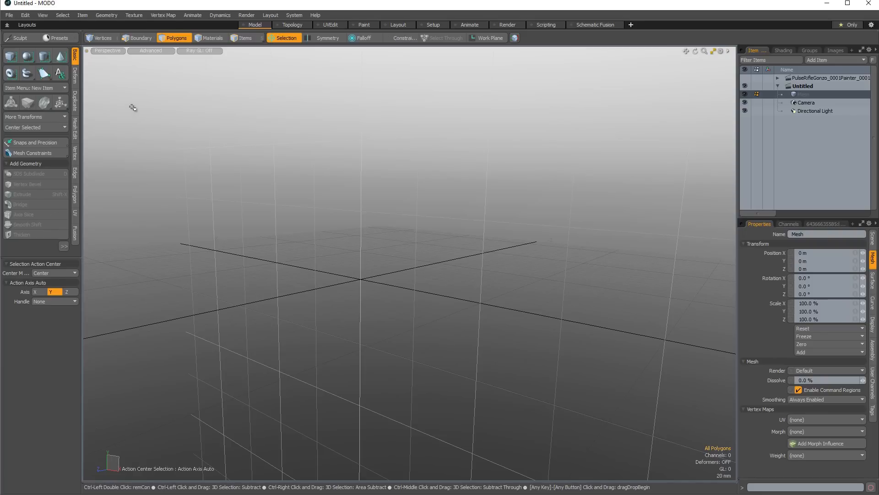
pyautogui.keyDown('ctrl'); pyautogui.click(10, 56); pyautogui.keyUp('ctrl')
pyautogui.press('a')
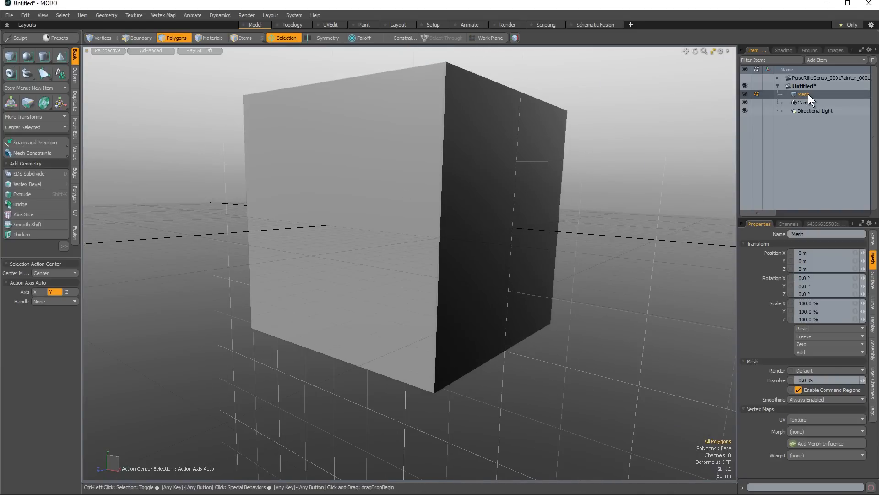
pyautogui.hotkey('ctrl', 'z')
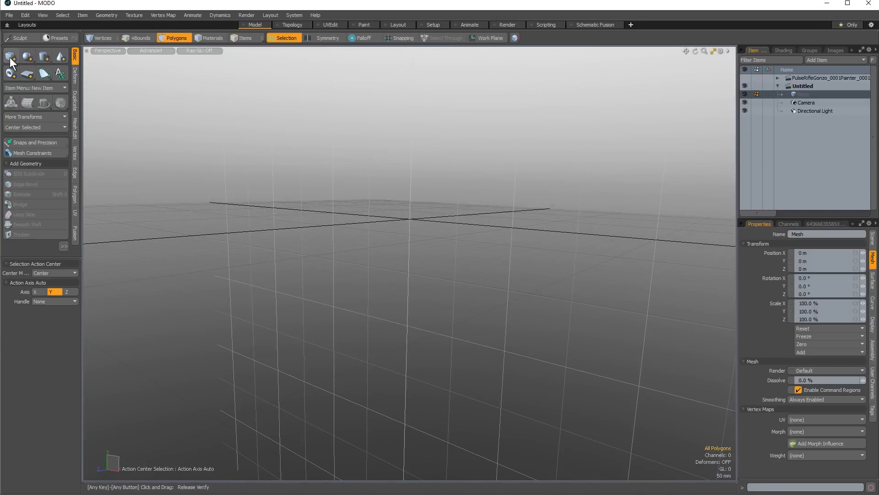
# Add a unit cube as a new, separate mesh item in the Untitled scene.
pyautogui.click(10, 59)
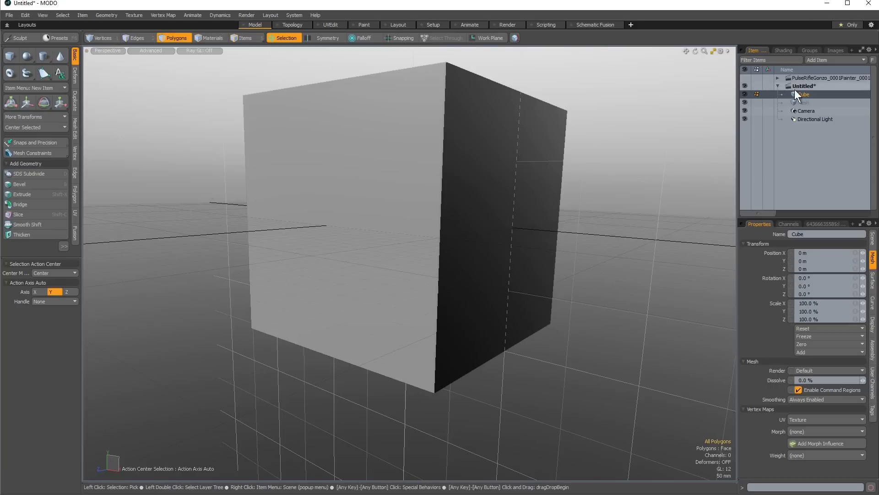
pyautogui.keyDown('alt'); pyautogui.moveTo(403, 152); pyautogui.dragTo(268, 170); pyautogui.keyUp('alt')
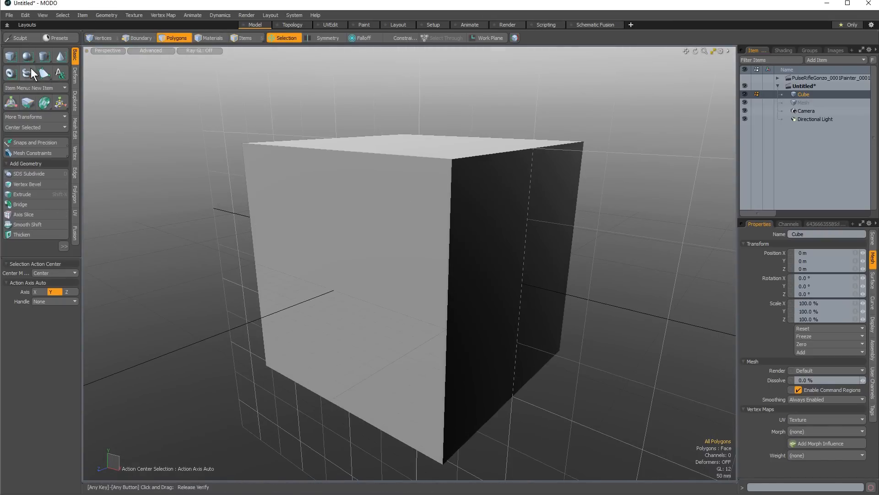
pyautogui.press('alt')
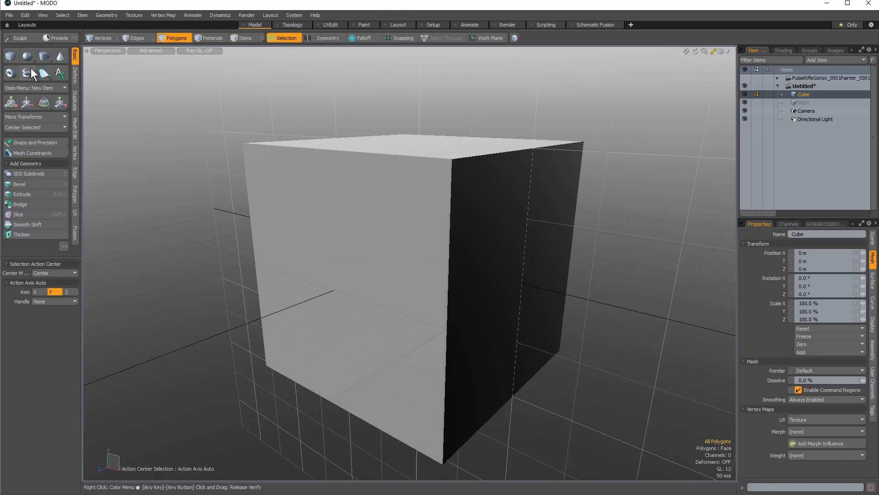
# Select the cube's top face and move it up about 2.27 m along Y to make a tall box.
pyautogui.keyDown('alt'); pyautogui.moveTo(380, 121); pyautogui.dragTo(558, 297); pyautogui.keyUp('alt')
pyautogui.keyDown('alt'); pyautogui.keyDown('shift'); pyautogui.moveTo(392, 200); pyautogui.dragTo(440, 275); pyautogui.keyUp('shift'); pyautogui.keyUp('alt')
pyautogui.click(434, 251)
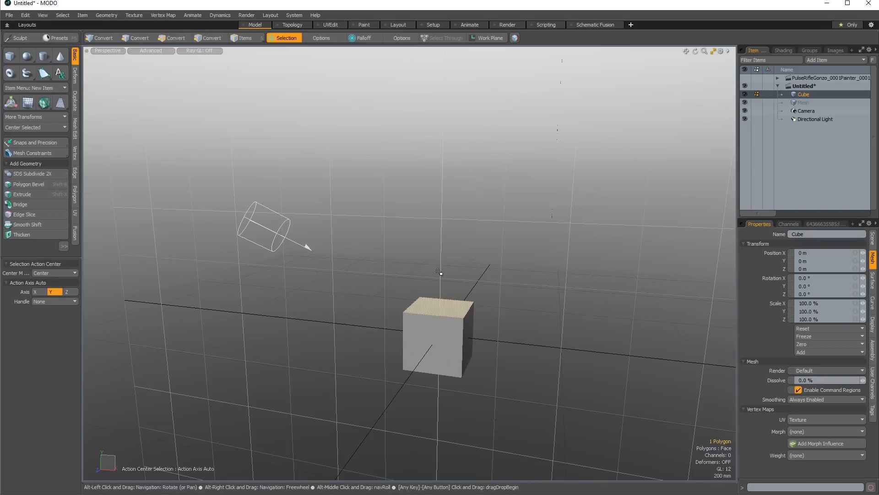
pyautogui.press('w')
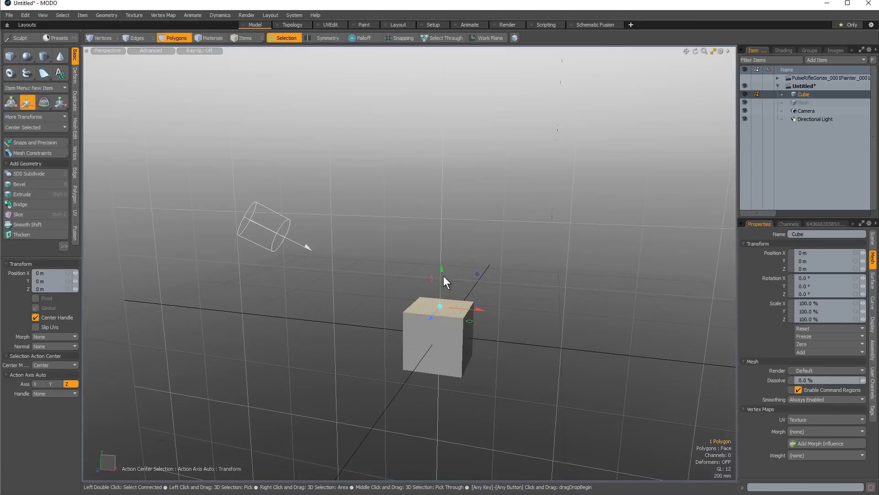
pyautogui.moveTo(442, 274); pyautogui.dragTo(443, 138)
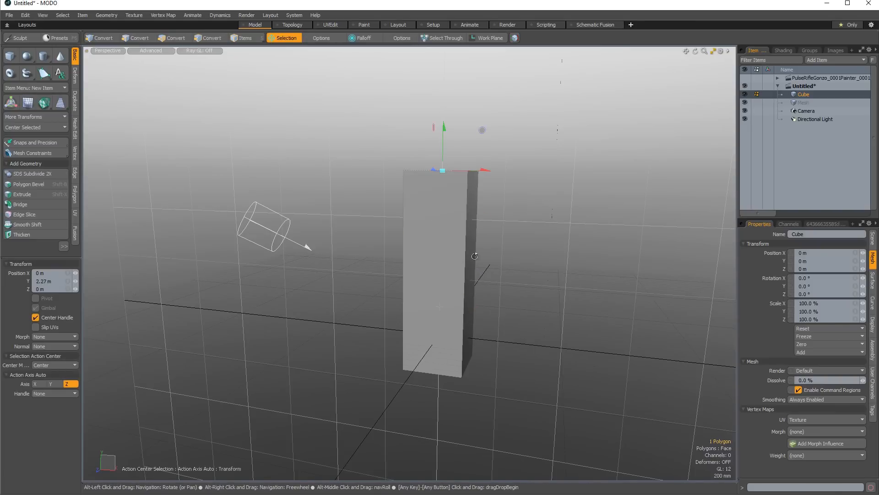
pyautogui.press('space')
# Cut three horizontal edge loops around the tall box with Loop Slice, starting from a vertical edge.
pyautogui.press('space')
pyautogui.press('2')
pyautogui.click(467, 264)
pyautogui.hotkey('alt', 'c')
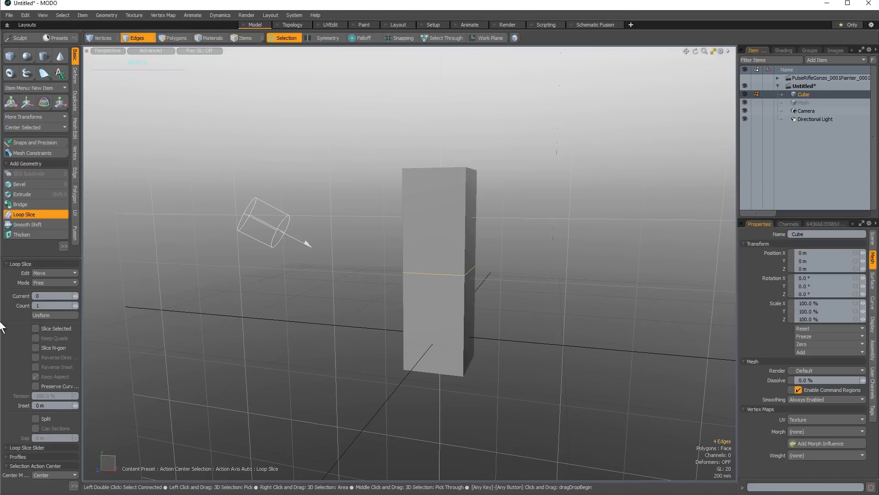
pyautogui.click(78, 305)
pyautogui.click(78, 305)
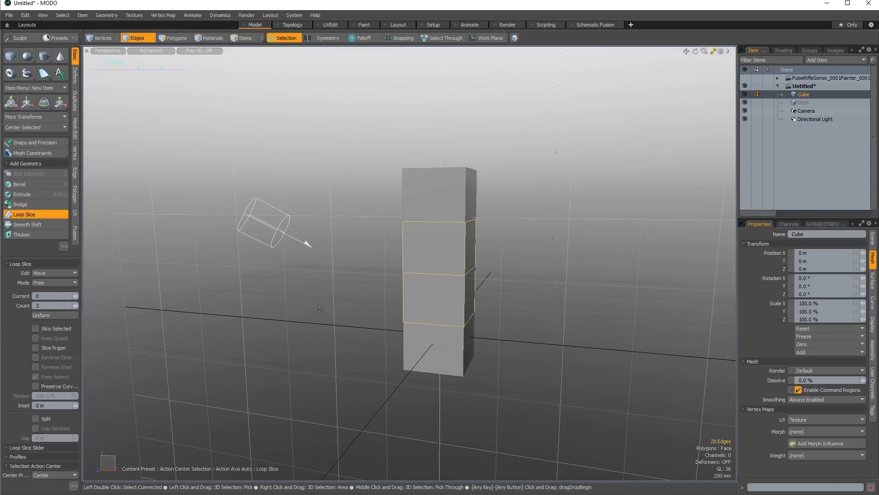
pyautogui.press('space')
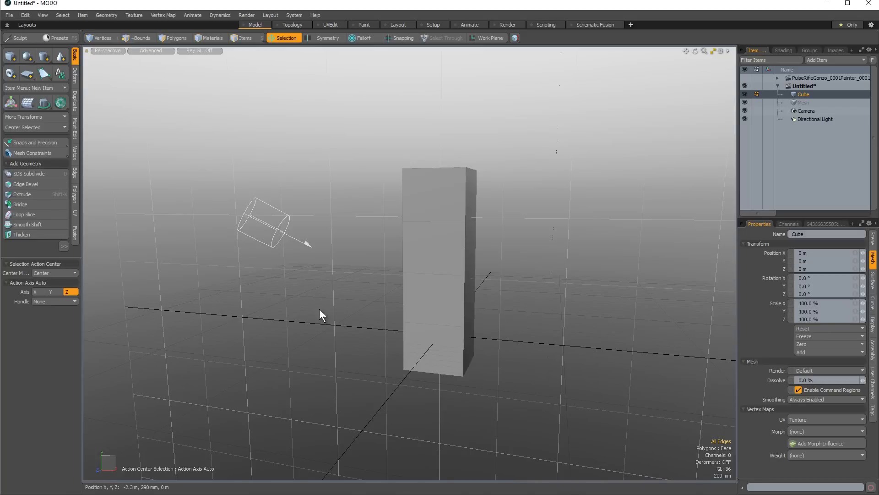
# Subdivide the tall box's polygons using the Faceted subdivision method with 0.0 % fractal.
pyautogui.hotkey('shift', 'd')
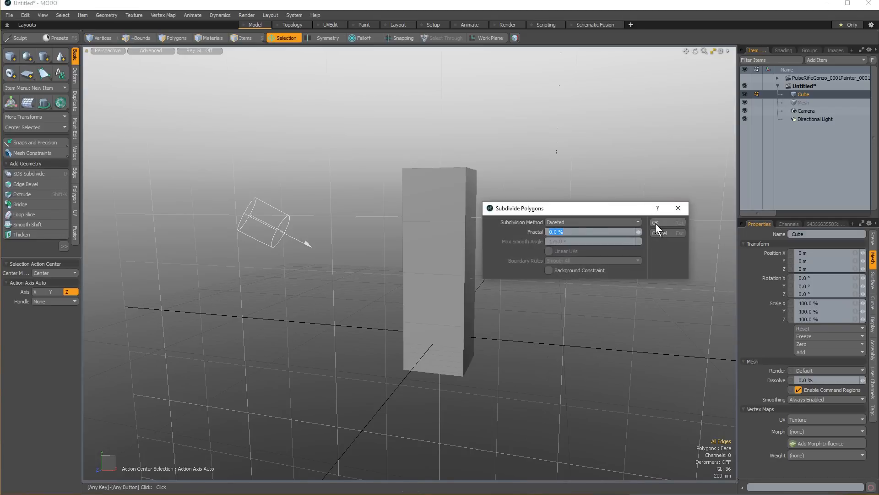
pyautogui.click(616, 223)
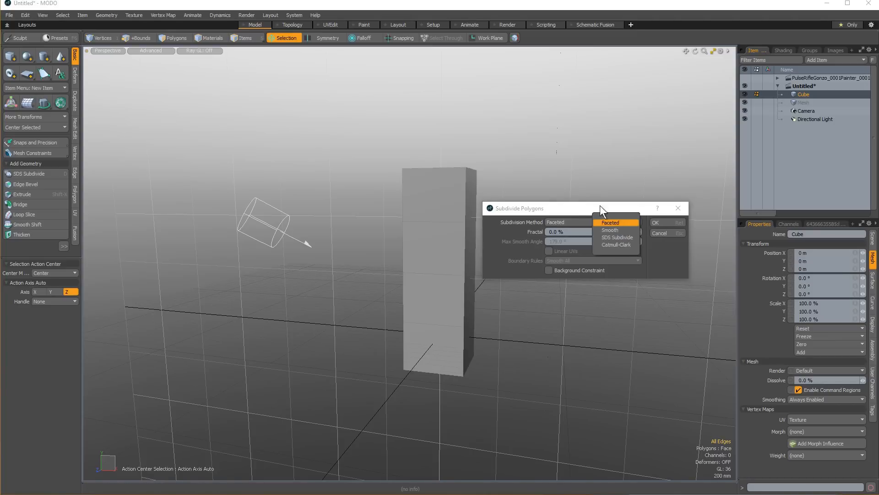
pyautogui.click(611, 223)
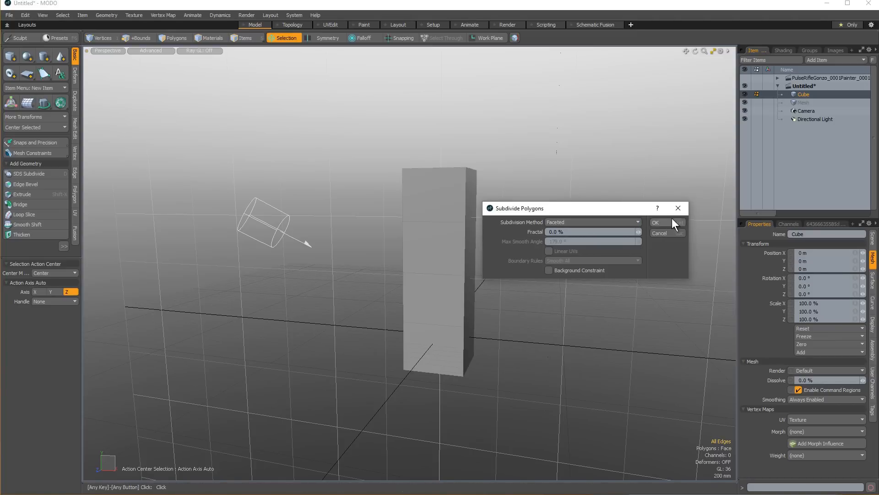
pyautogui.click(669, 222)
# Select the box's top polygons and grow the selection downward until only the lowest row and the underside remain unselected.
pyautogui.keyDown('alt'); pyautogui.moveTo(470, 253); pyautogui.dragTo(474, 302); pyautogui.keyUp('alt')
pyautogui.keyDown('alt'); pyautogui.moveTo(399, 216); pyautogui.dragTo(398, 181); pyautogui.keyUp('alt')
pyautogui.press('3')
pyautogui.click(399, 180)
pyautogui.keyDown('shift'); pyautogui.click(399, 179); pyautogui.keyUp('shift')
pyautogui.keyDown('alt'); pyautogui.moveTo(412, 223); pyautogui.dragTo(434, 153); pyautogui.keyUp('alt')
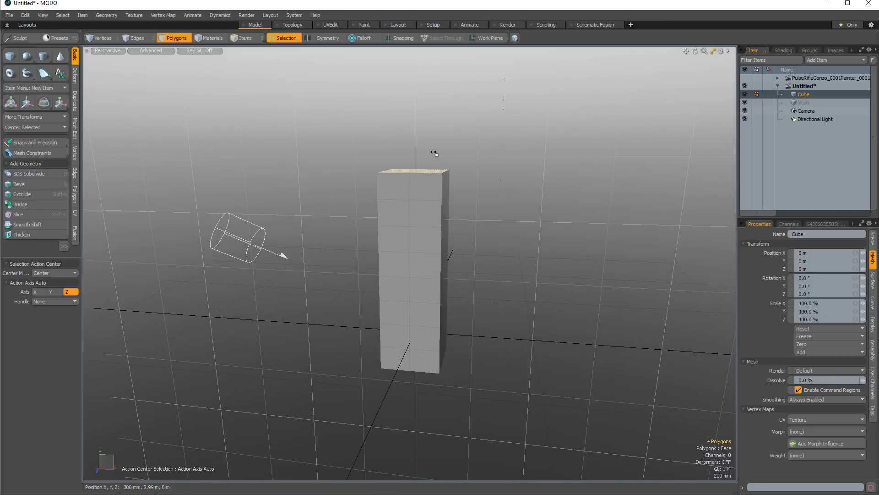
pyautogui.hotkey('shift', 'Up')
pyautogui.hotkey('shift', 'Up')
pyautogui.hotkey('shift', 'Up')
pyautogui.hotkey('shift', 'Up')
pyautogui.hotkey('shift', 'Up')
pyautogui.hotkey('shift', 'Up')
pyautogui.hotkey('shift', 'Up')
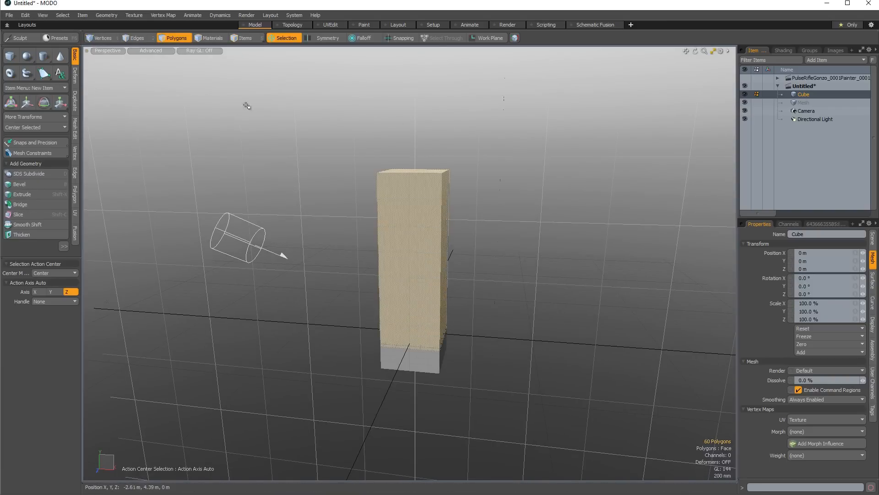
# Bend the selected section sideways from its lower border with Flex, and set the selection falloff steps to 7.
pyautogui.click(75, 72)
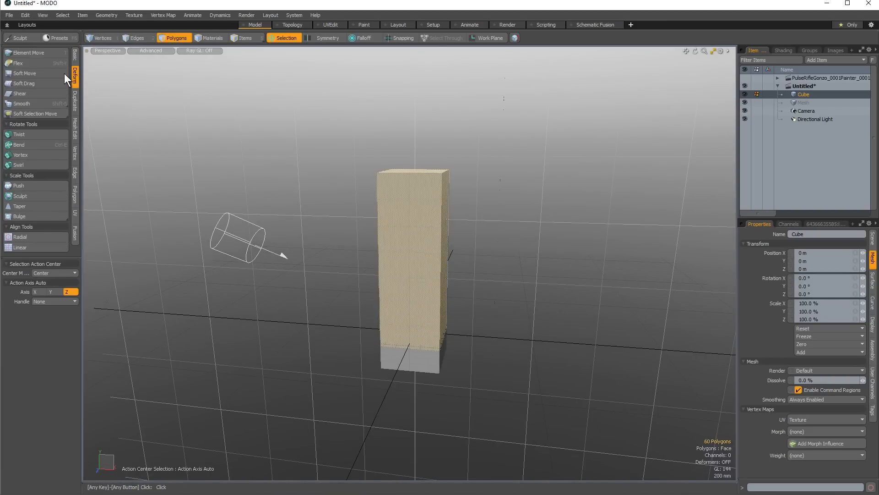
pyautogui.click(38, 63)
pyautogui.keyDown('alt'); pyautogui.moveTo(389, 229); pyautogui.dragTo(394, 206); pyautogui.keyUp('alt')
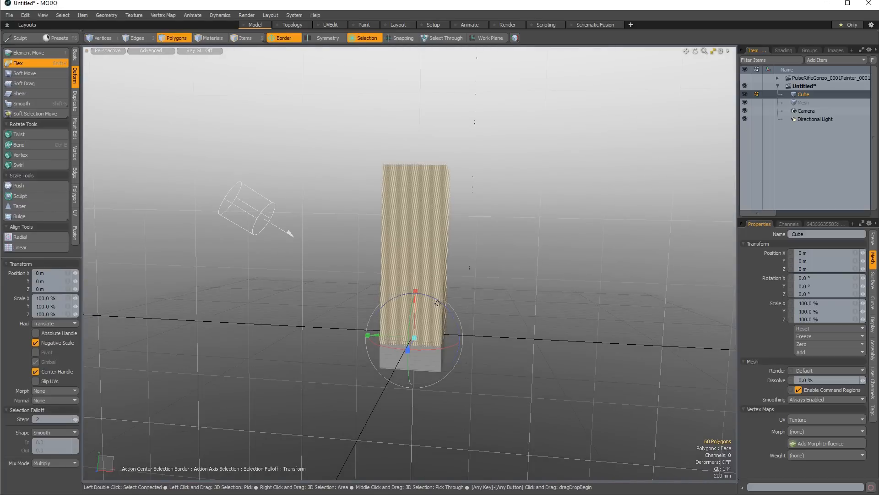
pyautogui.moveTo(385, 377); pyautogui.dragTo(296, 359)
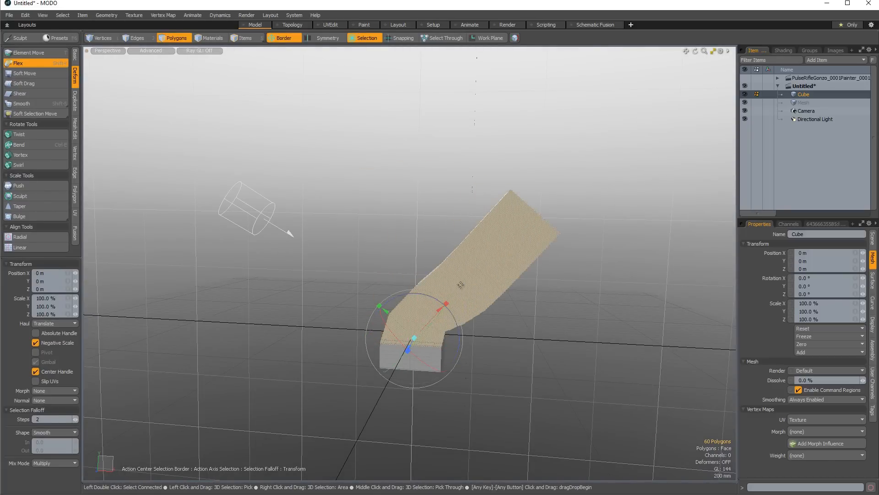
pyautogui.moveTo(75, 419); pyautogui.dragTo(87, 419)
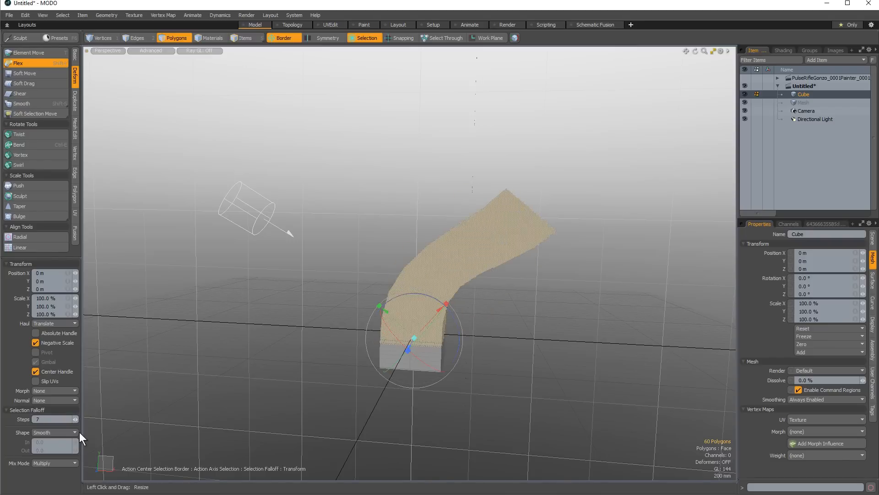
# Try moving the flexed section about 83 mm in X and 69 mm in Y, and undo both the move and the bend.
pyautogui.moveTo(441, 309); pyautogui.dragTo(486, 259)
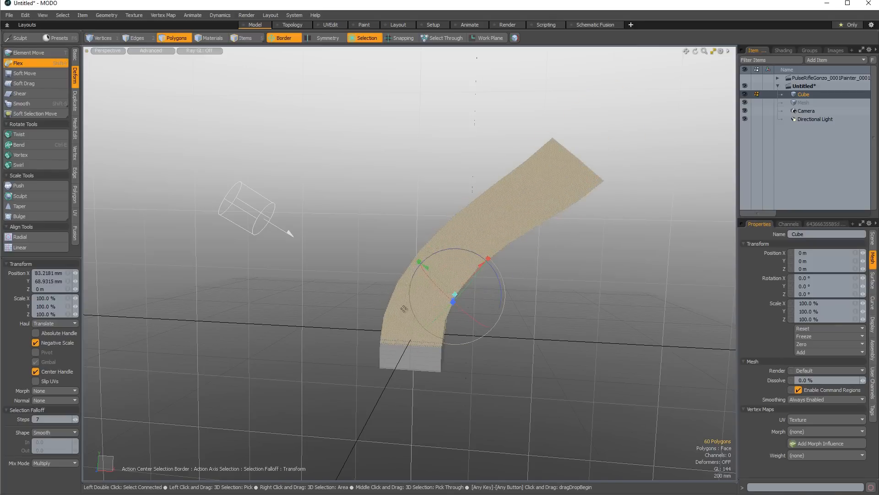
pyautogui.hotkey('ctrl', 'z')
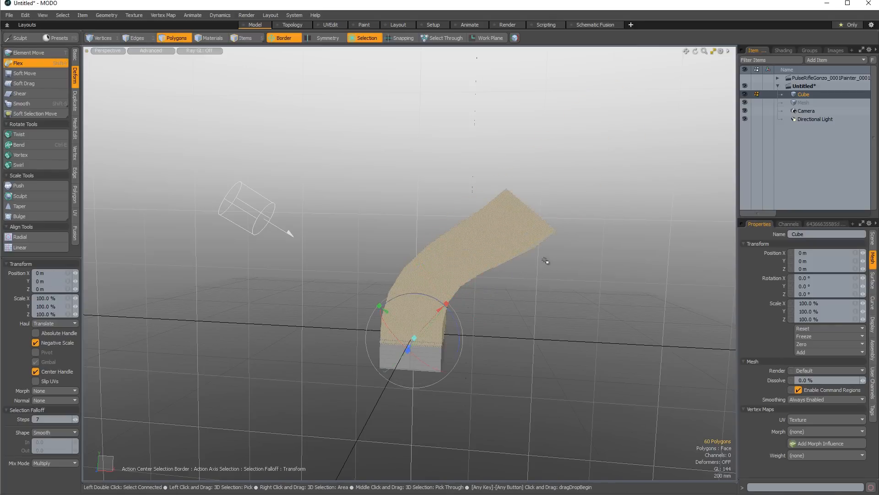
pyautogui.press('y')
pyautogui.press('q')
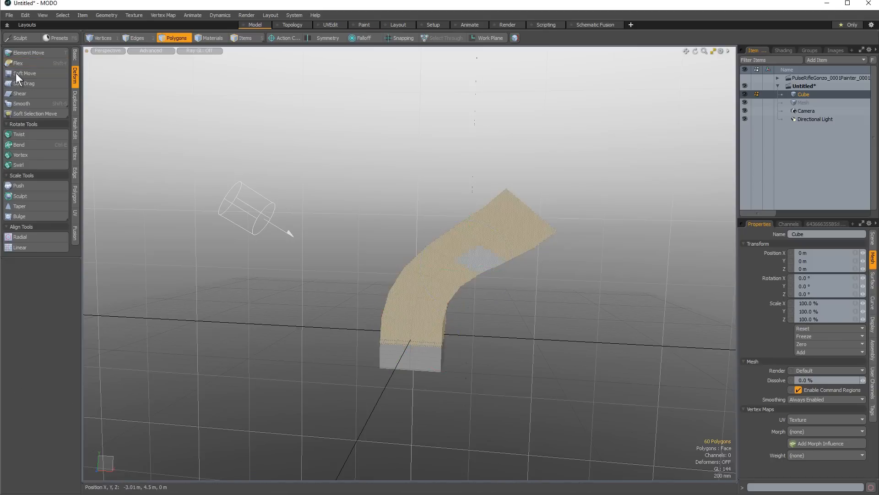
pyautogui.click(18, 63)
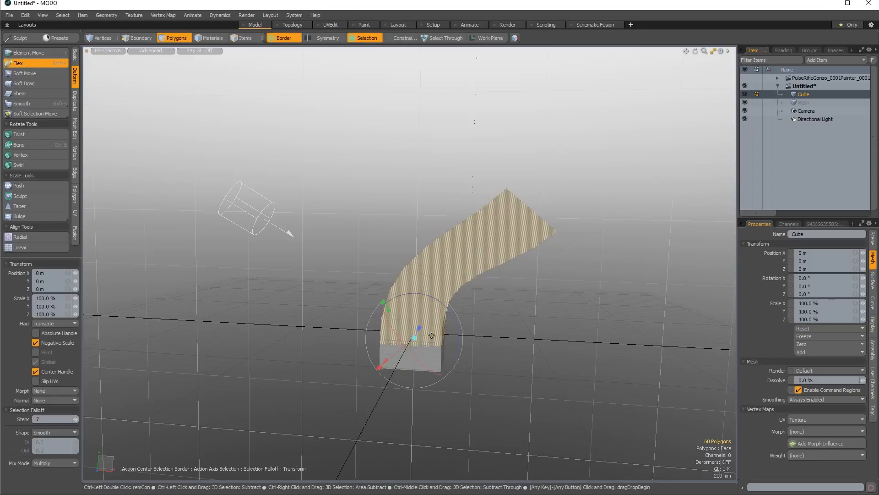
pyautogui.hotkey('ctrl', 'z')
pyautogui.hotkey('ctrl', 'z')
pyautogui.hotkey('ctrl', 'z')
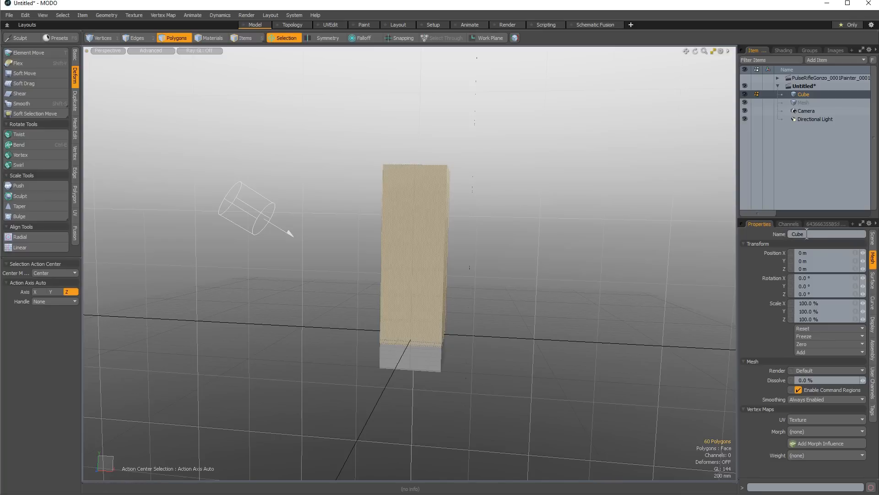
# Display the tool pipeline, cycle through the component selection modes back to polygons, and clear the Action Center Selection from the pipeline.
pyautogui.click(824, 224)
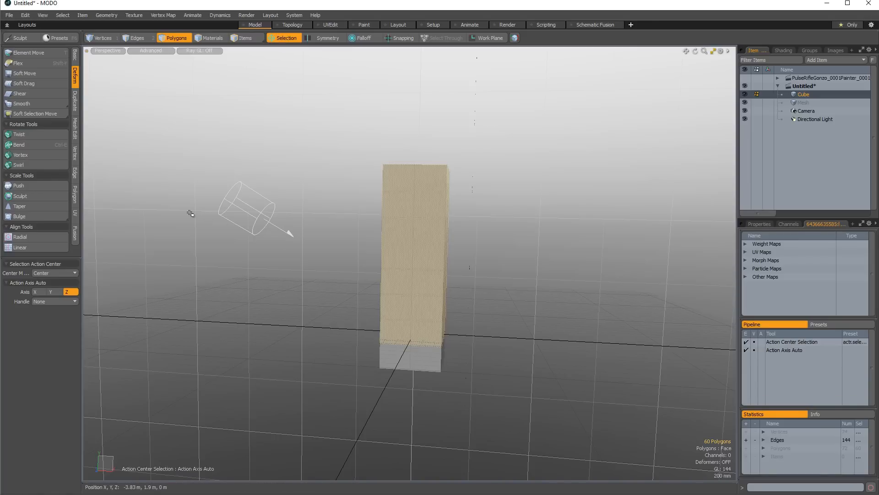
pyautogui.press('1')
pyautogui.press('2')
pyautogui.press('3')
pyautogui.press('1')
pyautogui.press('2')
pyautogui.press('1')
pyautogui.press('2')
pyautogui.press('3')
pyautogui.click(746, 346)
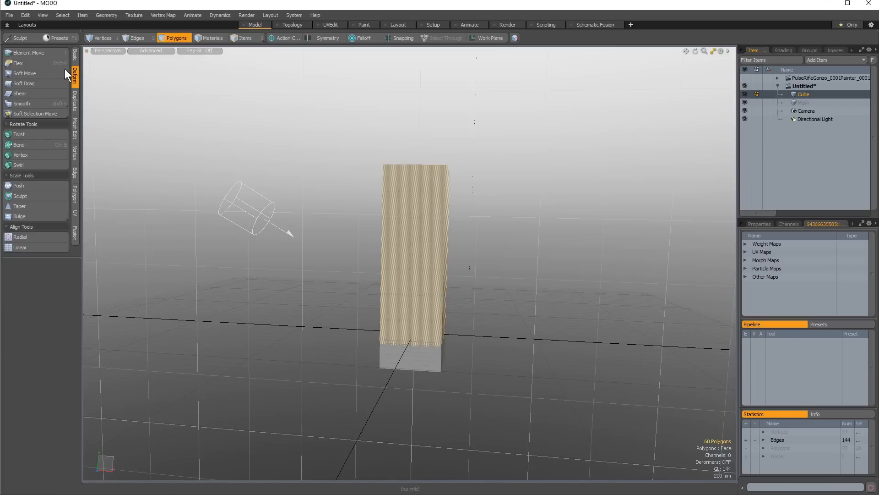
# Activate Flex to inspect the tools it adds to the pipeline, try a small bend, undo it and drop the tool.
pyautogui.click(40, 67)
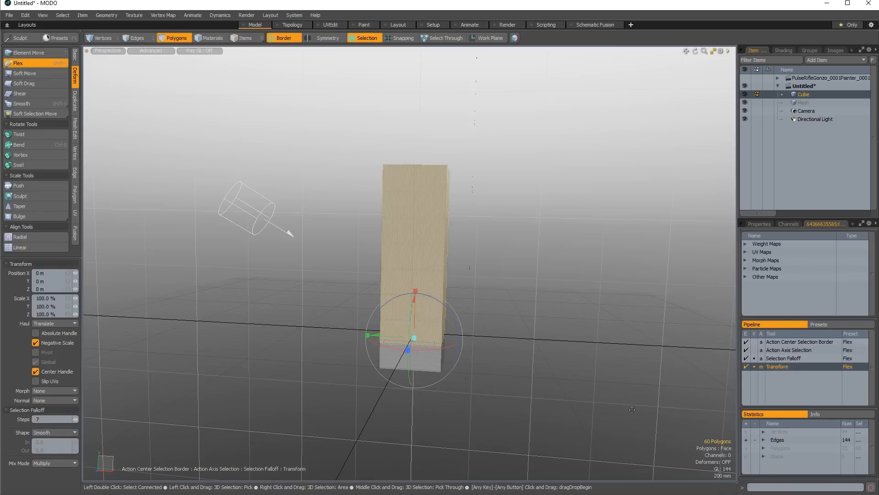
pyautogui.moveTo(452, 320); pyautogui.dragTo(445, 314)
pyautogui.hotkey('ctrl', 'z')
pyautogui.press('space')
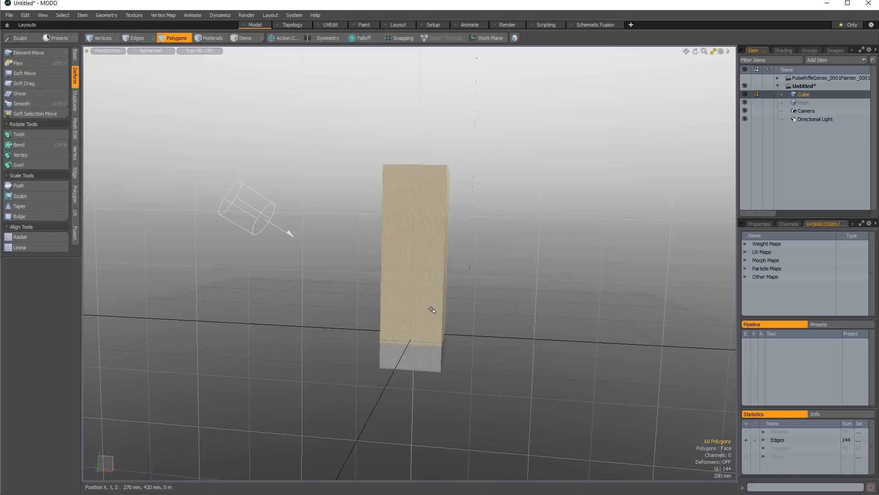
# Activate the Transform tool on the selected polygons and set the action center to Selection Border.
pyautogui.keyDown('alt'); pyautogui.moveTo(432, 310); pyautogui.dragTo(428, 291); pyautogui.keyUp('alt')
pyautogui.keyDown('alt'); pyautogui.moveTo(311, 316); pyautogui.dragTo(387, 286); pyautogui.keyUp('alt')
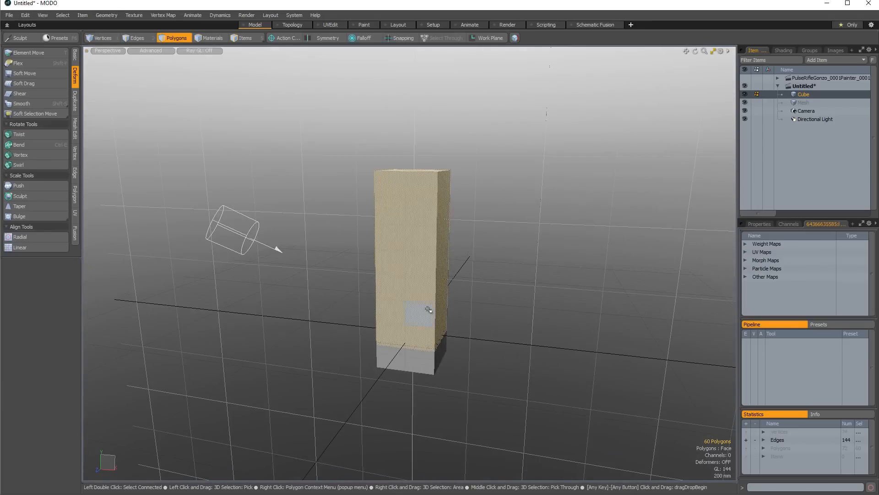
pyautogui.keyDown('alt'); pyautogui.moveTo(419, 314); pyautogui.dragTo(356, 300); pyautogui.keyUp('alt')
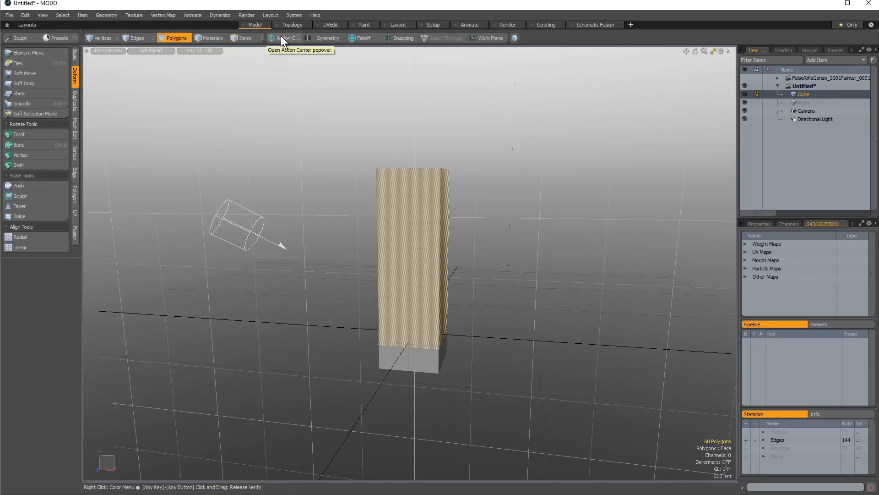
pyautogui.press('y')
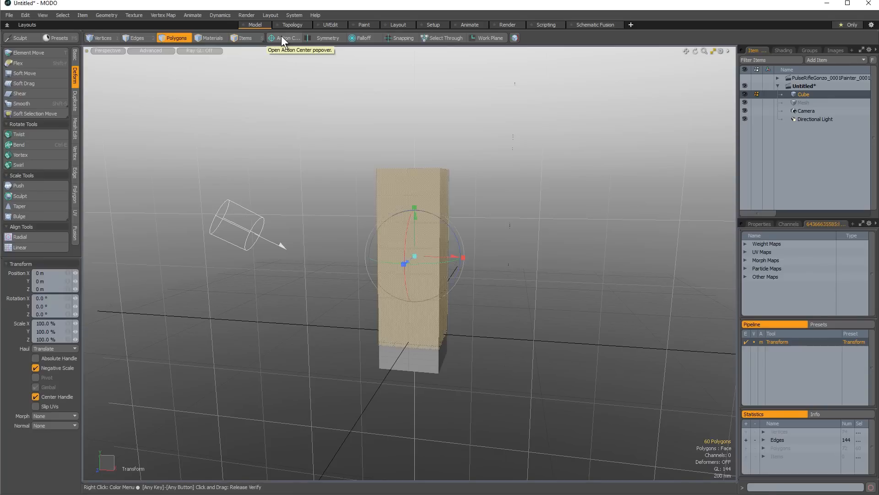
pyautogui.keyDown('alt'); pyautogui.moveTo(471, 250); pyautogui.dragTo(443, 262); pyautogui.keyUp('alt')
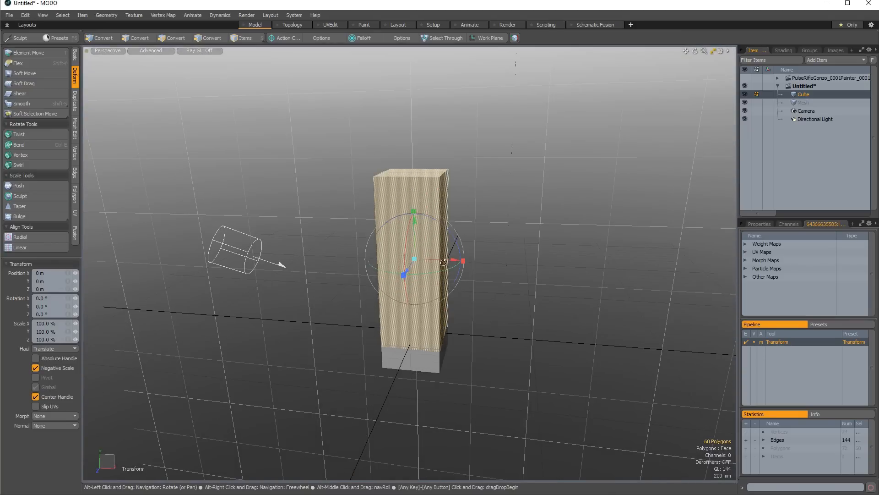
pyautogui.keyDown('alt'); pyautogui.moveTo(420, 221); pyautogui.dragTo(444, 196); pyautogui.keyUp('alt')
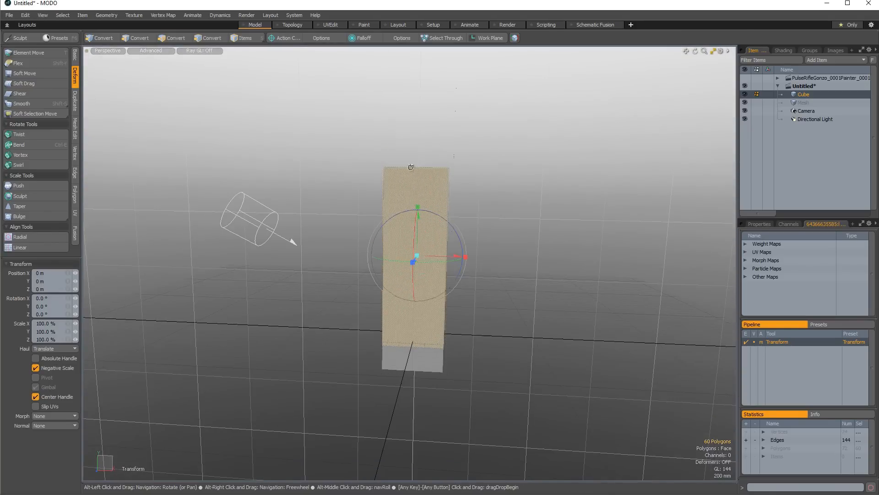
pyautogui.click(291, 39)
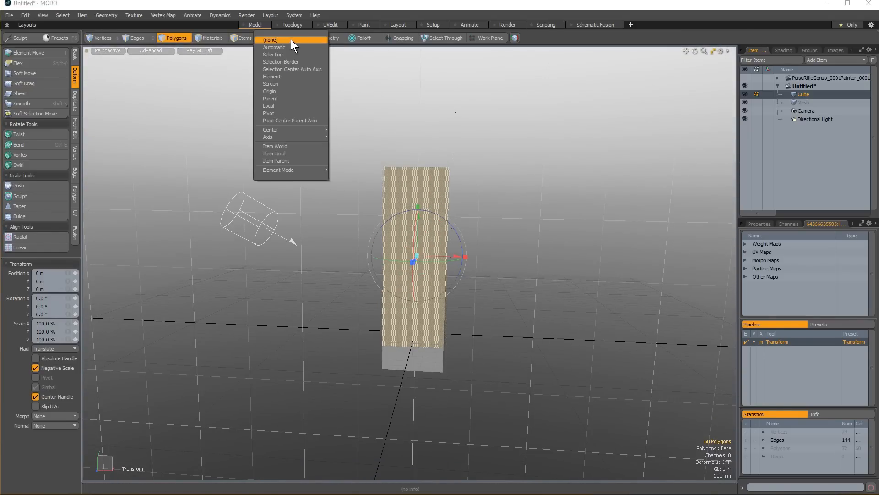
pyautogui.click(290, 40)
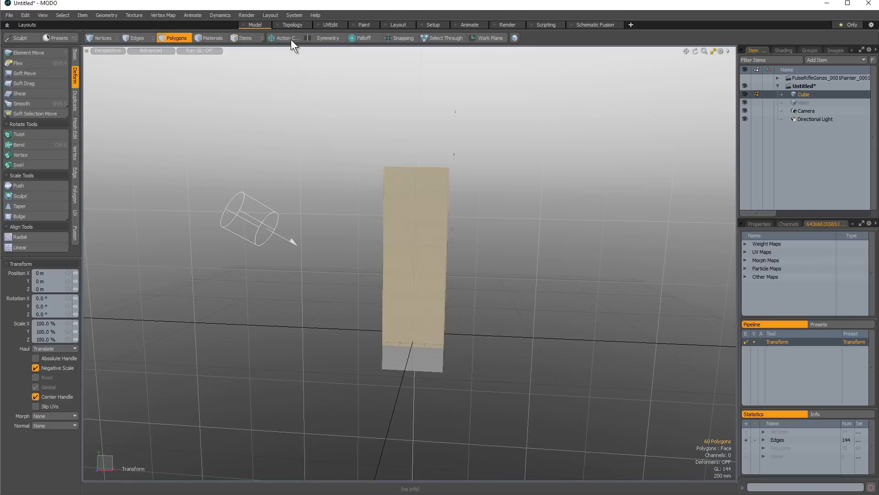
pyautogui.click(290, 38)
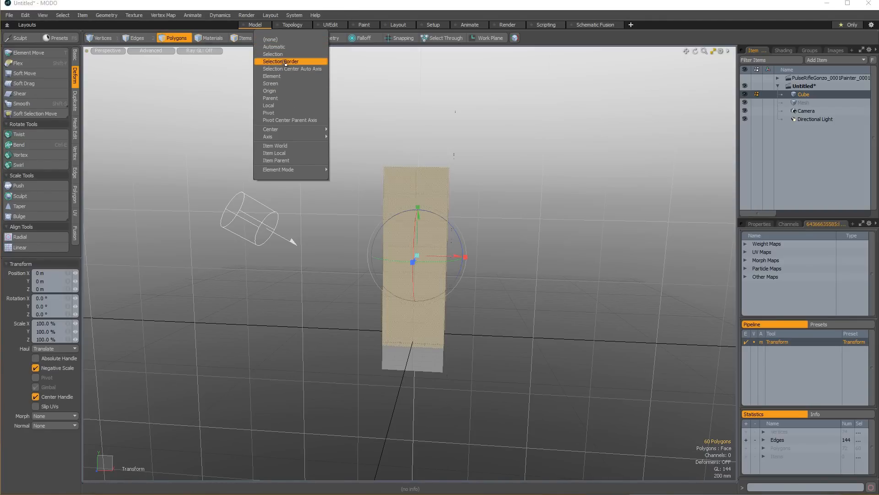
pyautogui.click(285, 62)
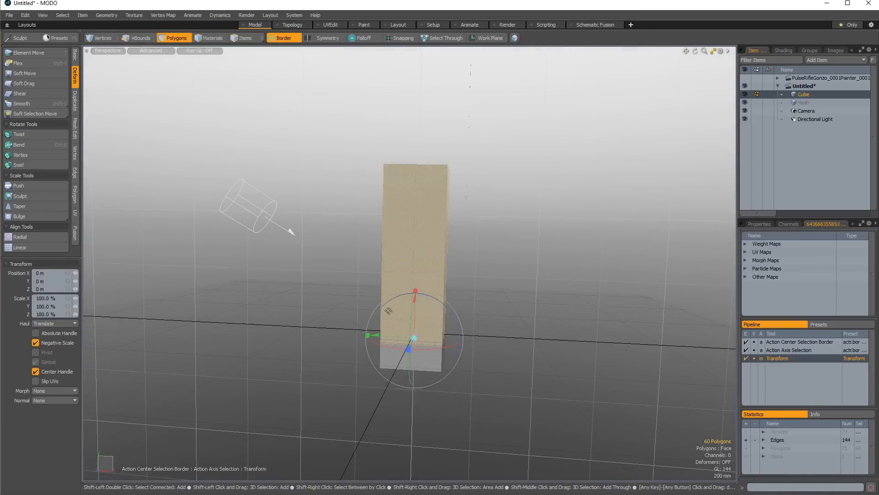
# Shrink and regrow the polygon selection repeatedly to shift its border, ending with everything above the lowest row selected.
pyautogui.press('Down')
pyautogui.press('Down')
pyautogui.press('Down')
pyautogui.press('Down')
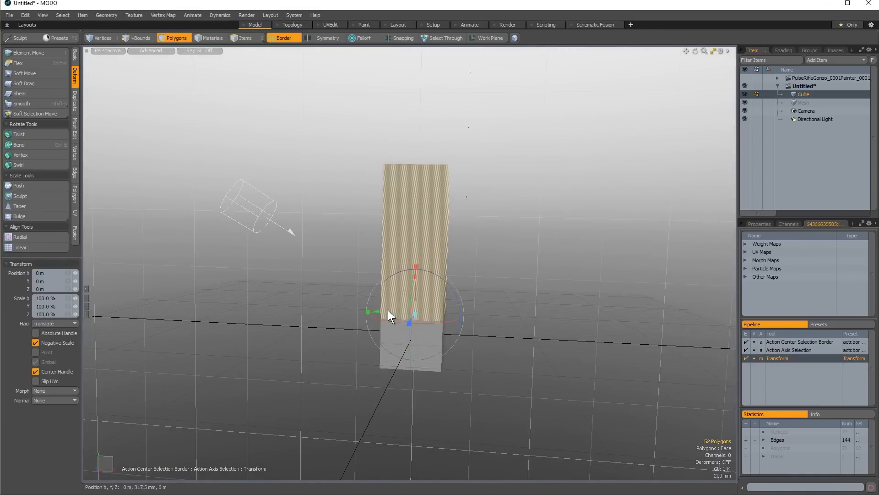
pyautogui.hotkey('shift', 'Up')
pyautogui.hotkey('shift', 'Up')
pyautogui.hotkey('shift', 'Up')
pyautogui.hotkey('shift', 'Up')
pyautogui.hotkey('shift', 'Up')
pyautogui.hotkey('shift', 'Up')
pyautogui.hotkey('shift', 'Down')
pyautogui.hotkey('shift', 'Down')
pyautogui.hotkey('shift', 'Down')
pyautogui.hotkey('shift', 'Down')
pyautogui.hotkey('shift', 'Down')
pyautogui.hotkey('shift', 'Down')
pyautogui.hotkey('shift', 'Up')
pyautogui.hotkey('shift', 'Up')
pyautogui.hotkey('shift', 'Up')
pyautogui.hotkey('shift', 'Up')
pyautogui.hotkey('shift', 'Down')
pyautogui.hotkey('shift', 'Up')
pyautogui.hotkey('shift', 'Down')
pyautogui.hotkey('shift', 'Up')
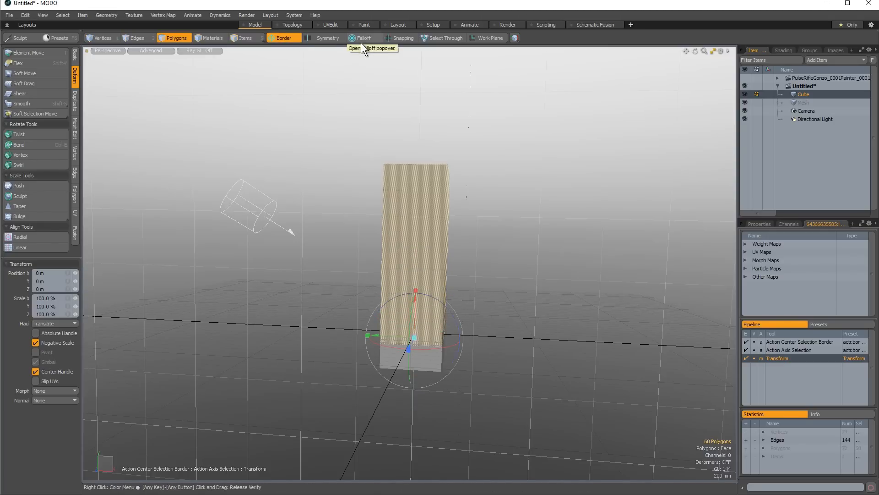
# Set the action axis to Selection for the Transform tool.
pyautogui.press('ctrl')
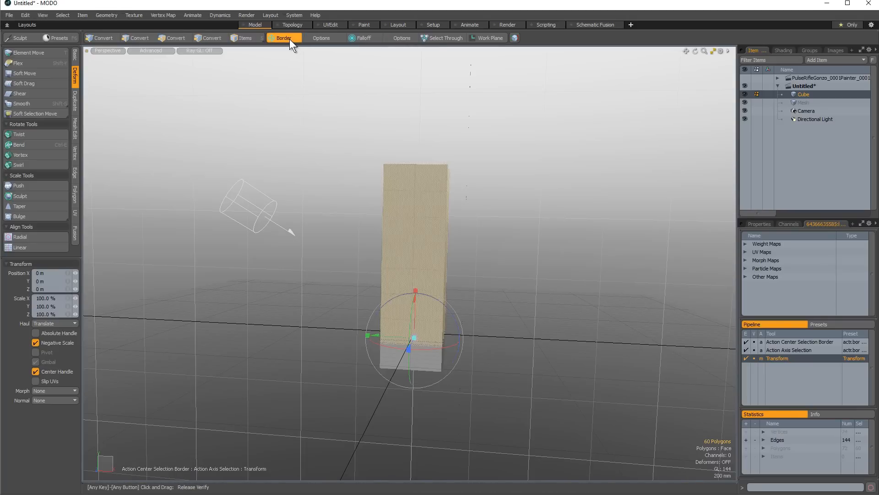
pyautogui.click(289, 39)
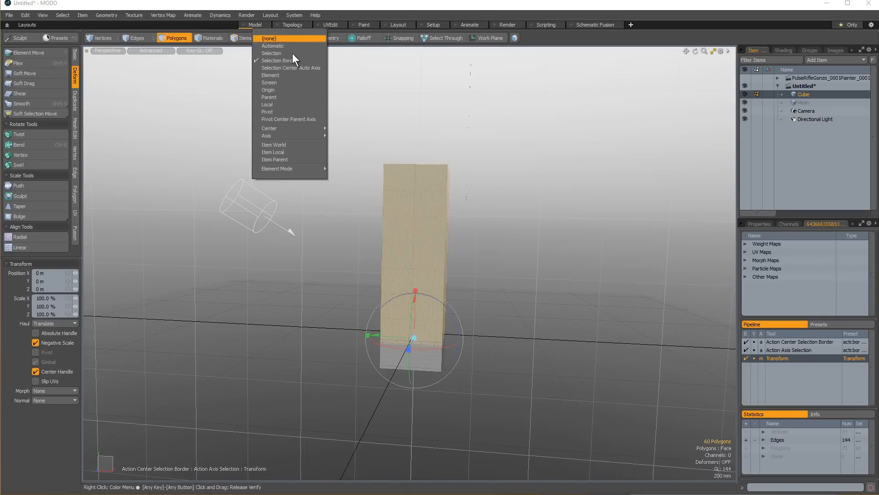
pyautogui.moveTo(285, 135)
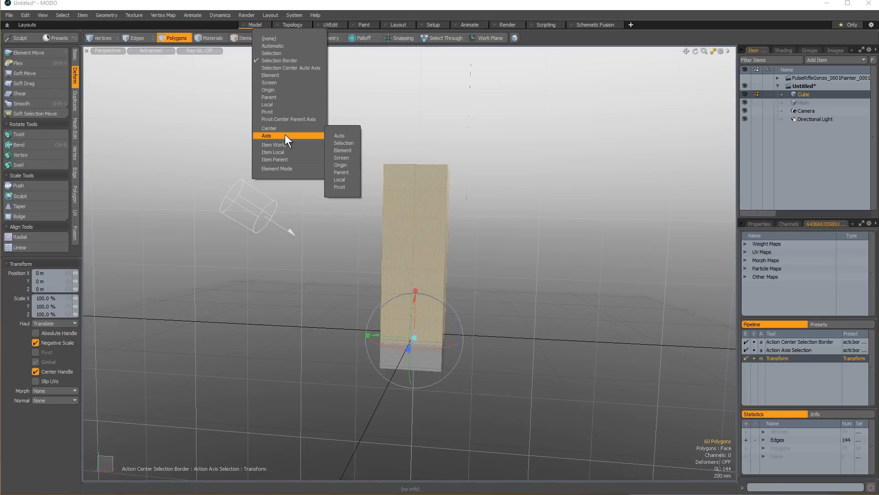
pyautogui.click(343, 143)
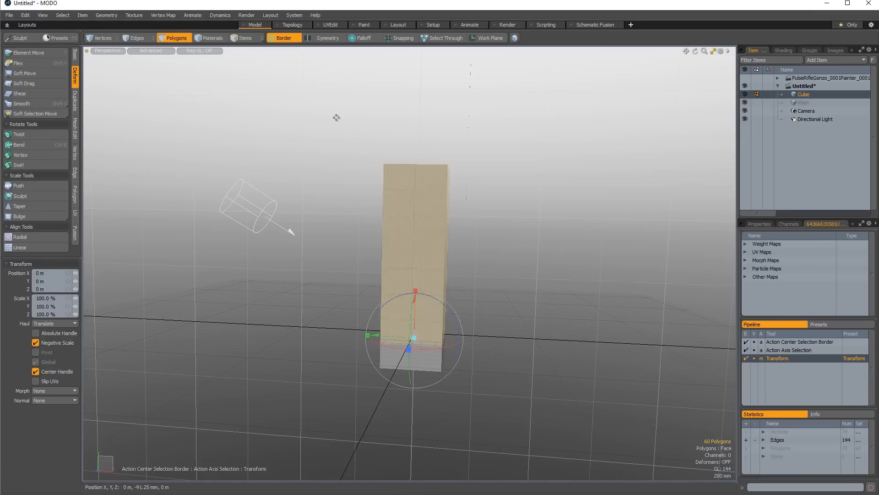
# Try rotating the selected section sideways around its lower border without falloff, and undo the rotation.
pyautogui.moveTo(440, 305); pyautogui.dragTo(471, 295)
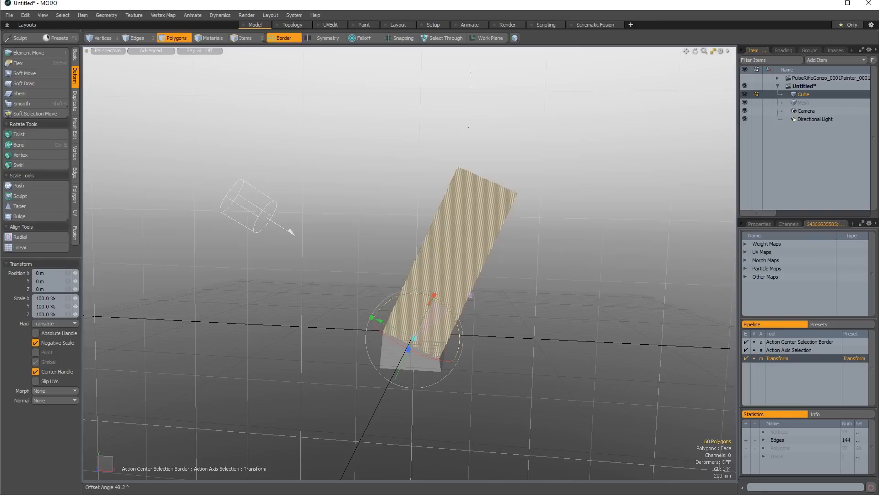
pyautogui.hotkey('ctrl', 'z')
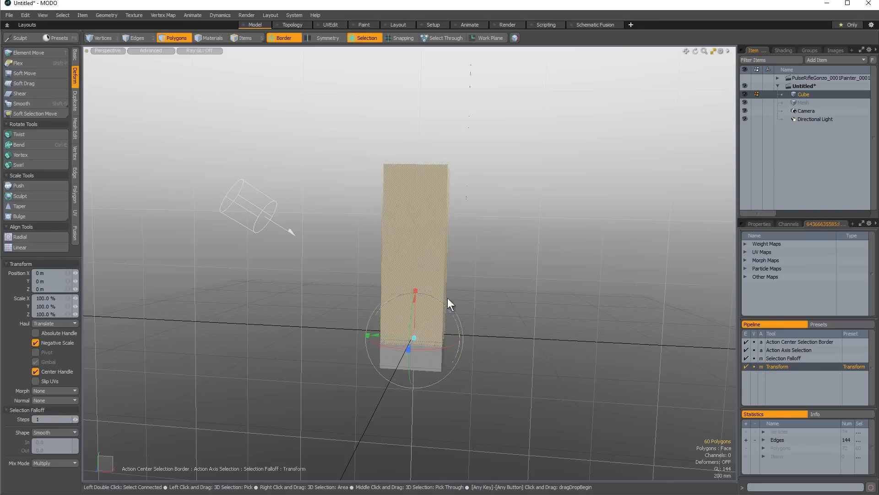
# Rotate the selected section sideways around its lower border with Selection Falloff, testing the falloff steps and ending at 1.
pyautogui.moveTo(439, 300); pyautogui.dragTo(461, 340)
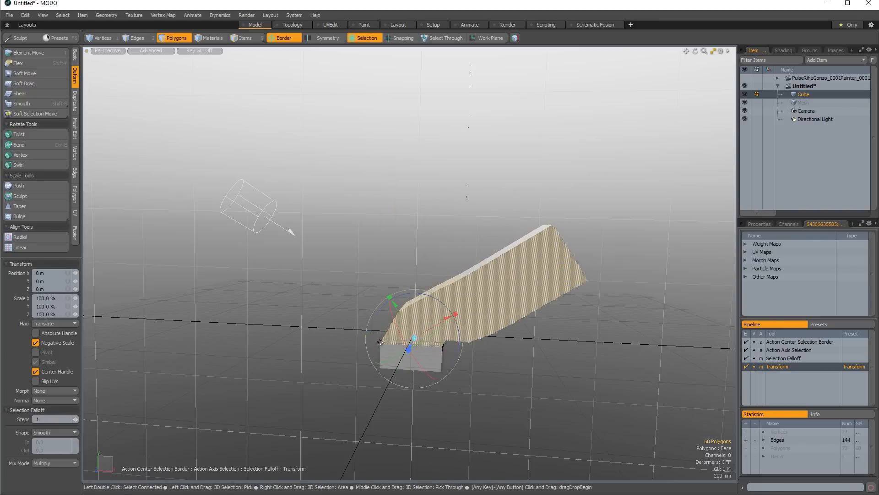
pyautogui.moveTo(76, 419); pyautogui.dragTo(96, 419)
pyautogui.write('1')
pyautogui.press('Return')
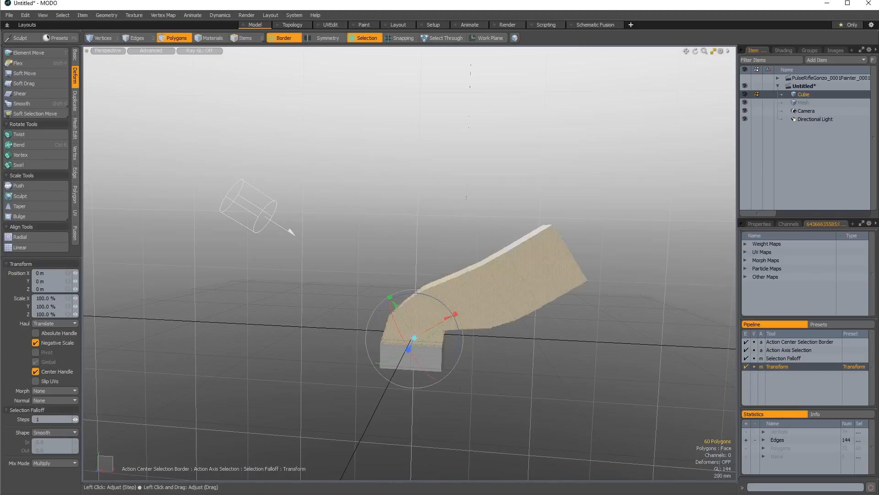
# Enlarge the tool properties area and set the Selection Falloff shape to Ease-Out.
pyautogui.moveTo(48, 215); pyautogui.dragTo(47, 139)
pyautogui.click(42, 355)
pyautogui.click(43, 338)
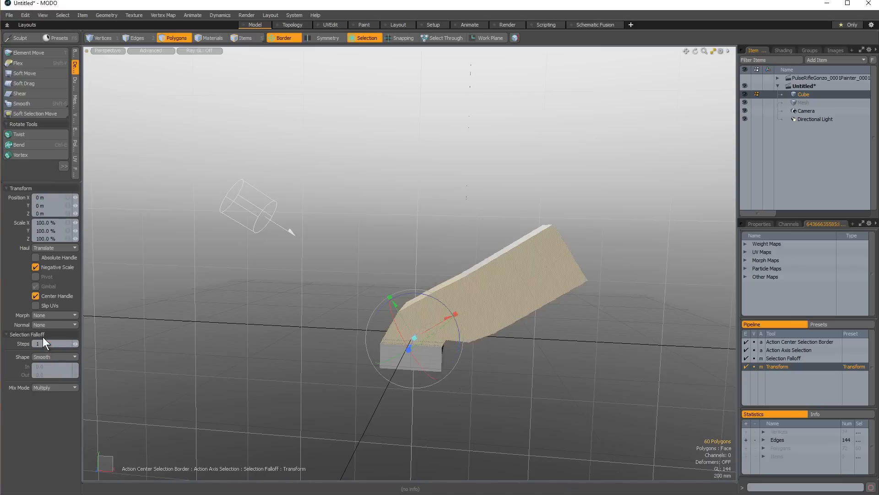
pyautogui.click(45, 356)
pyautogui.click(49, 363)
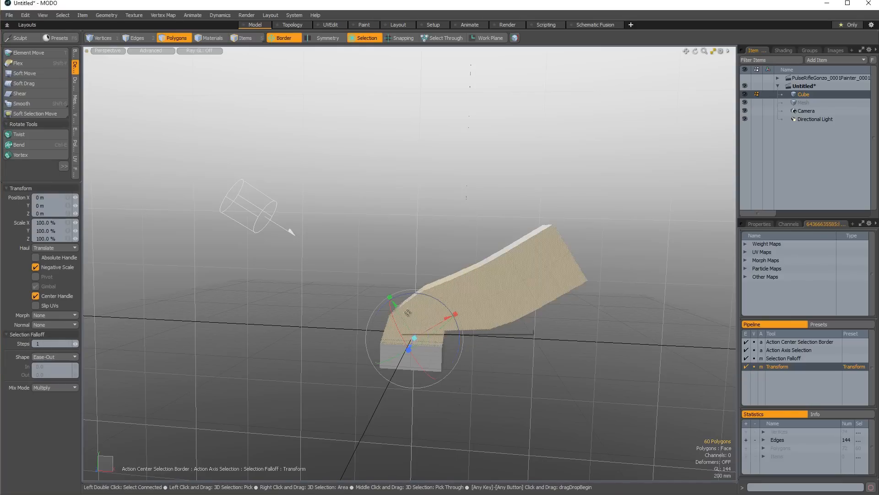
# Move the bent section about 78 mm in X and 10 mm in Y, and drop Transform along with its action center and falloff.
pyautogui.press('ctrl')
pyautogui.moveTo(401, 305); pyautogui.dragTo(411, 330)
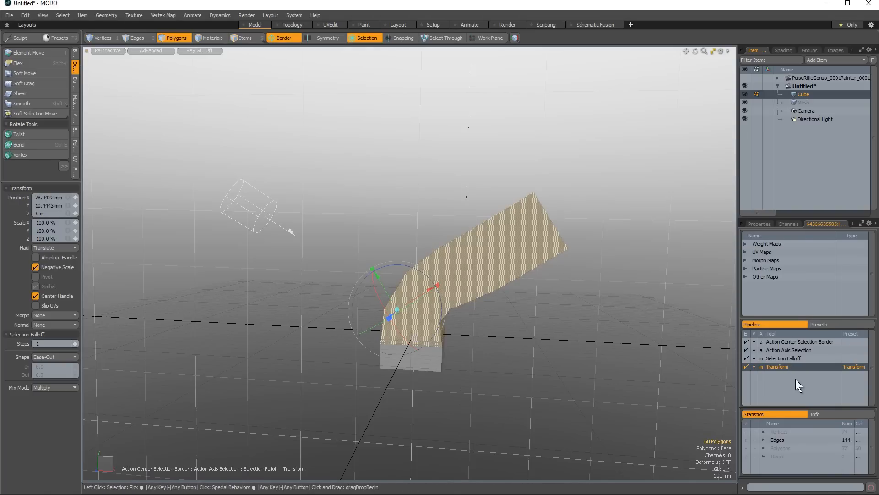
pyautogui.press('q')
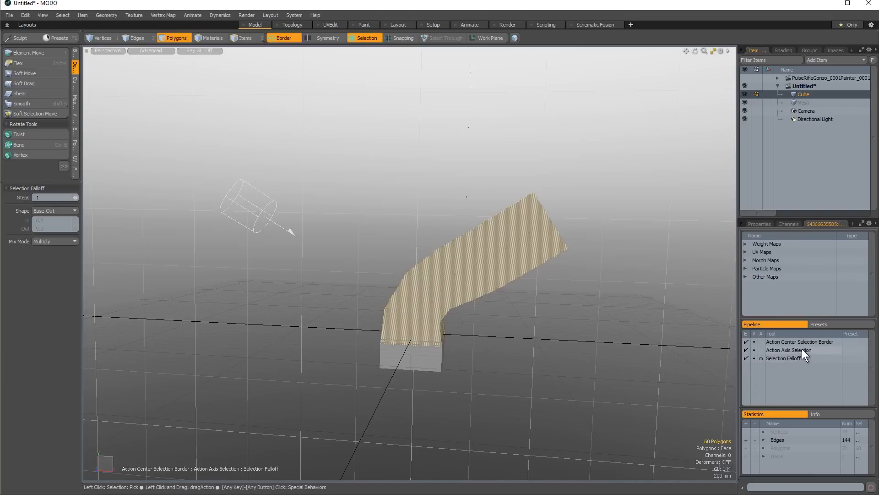
pyautogui.press('q')
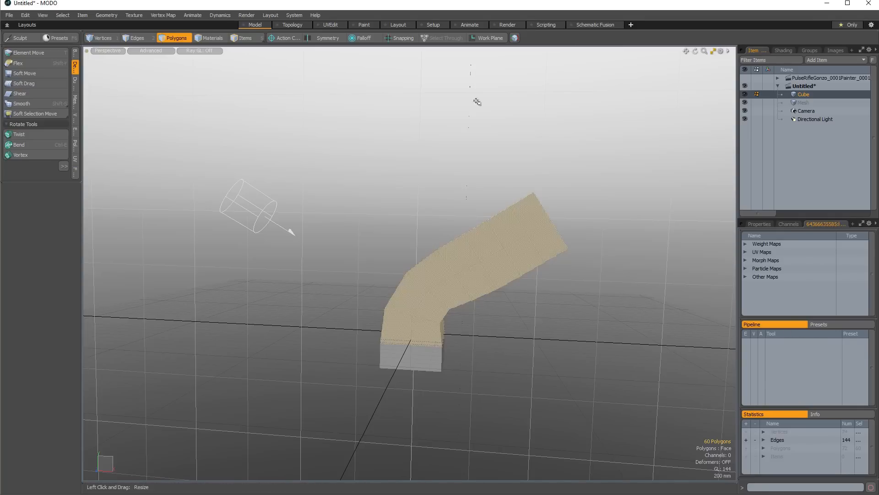
pyautogui.keyDown('ctrl'); pyautogui.click(407, 38); pyautogui.keyUp('ctrl')
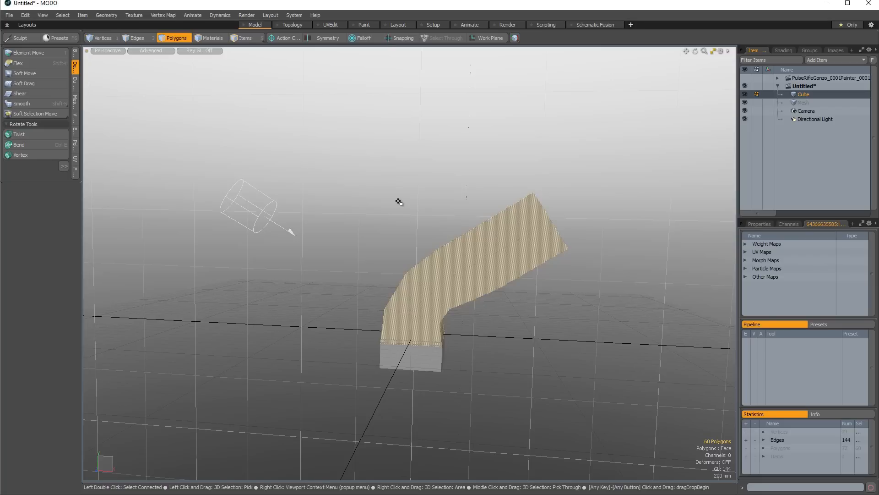
# Undo the dropped tools, the deformation of the box and the polygon selection, back to the straight box with nothing selected.
pyautogui.hotkey('ctrl', 'z')
pyautogui.hotkey('ctrl', 'z')
pyautogui.hotkey('ctrl', 'z')
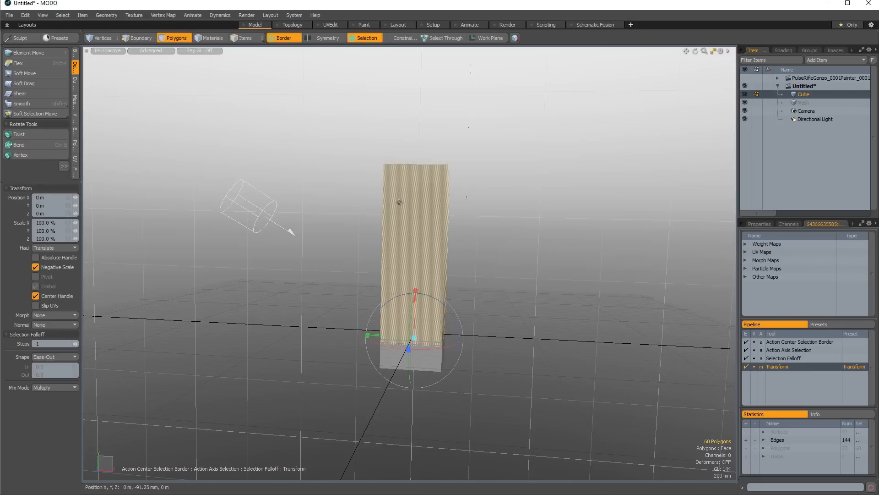
pyautogui.hotkey('ctrl', 'z')
pyautogui.hotkey('ctrl', 'z')
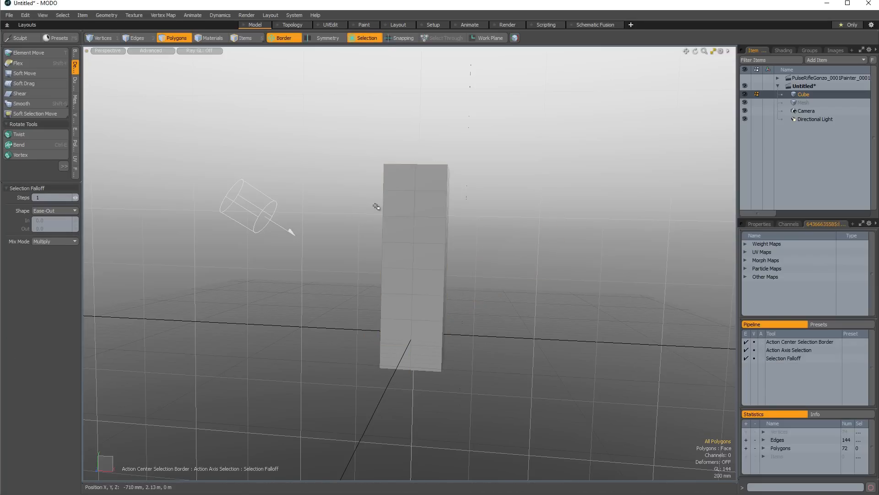
# Select the two lowest stacked polygons in a front column and extend them to a vertical polygon loop around the box.
pyautogui.moveTo(397, 214)
pyautogui.keyDown('alt'); pyautogui.mouseDown()
pyautogui.moveTo(406, 292)
pyautogui.moveTo(397, 220)
pyautogui.mouseUp(); pyautogui.keyUp('alt')
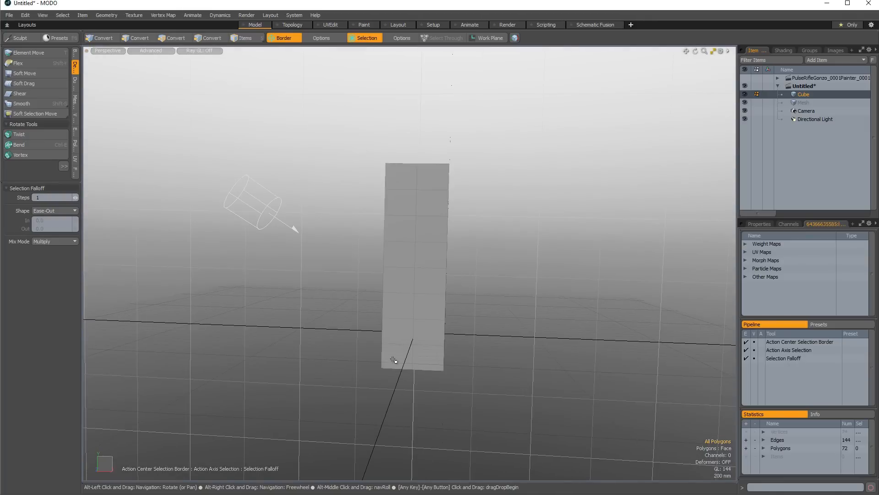
pyautogui.click(392, 360)
pyautogui.keyDown('shift'); pyautogui.click(396, 307); pyautogui.keyUp('shift')
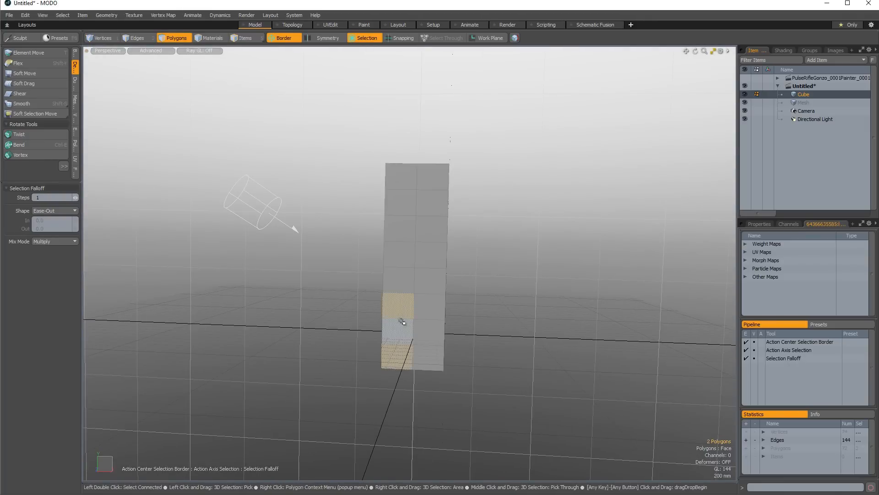
pyautogui.hotkey('ctrl', 'z')
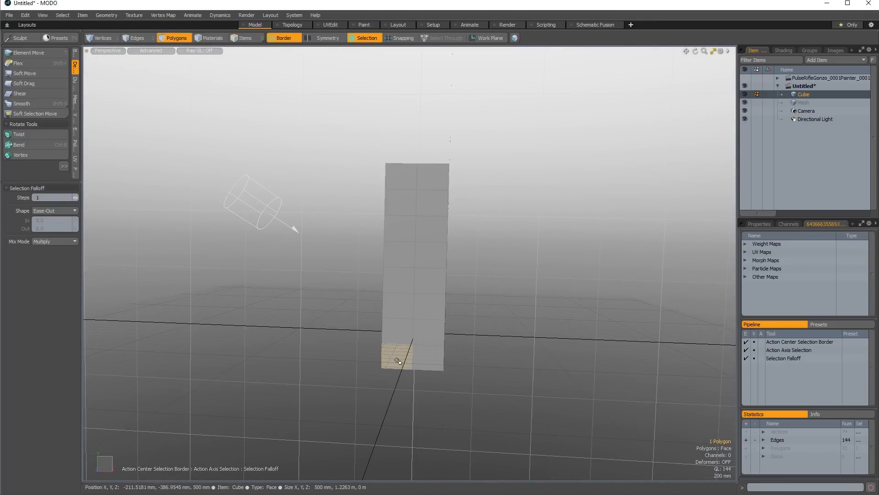
pyautogui.keyDown('shift'); pyautogui.click(398, 330); pyautogui.keyUp('shift')
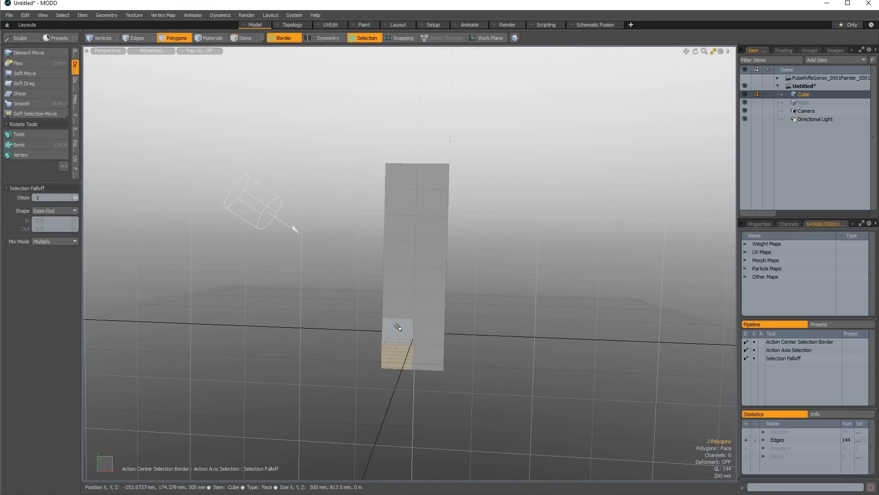
pyautogui.press('l')
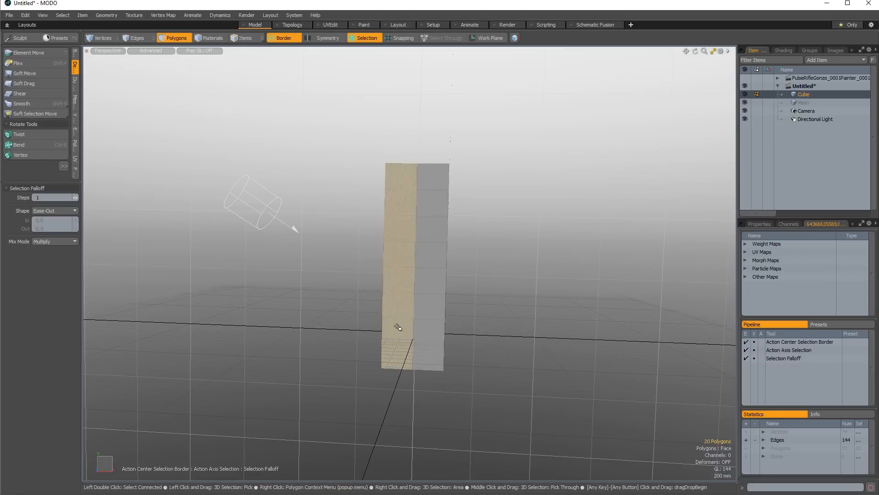
# Switch to edge selection and select the horizontal edge loop three rows above the base of the box.
pyautogui.press('2')
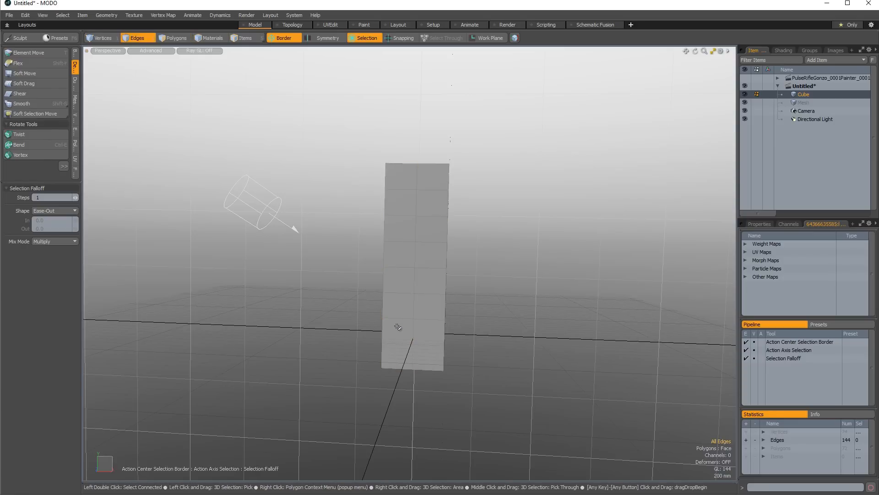
pyautogui.doubleClick(399, 293)
pyautogui.keyDown('alt'); pyautogui.moveTo(398, 294); pyautogui.dragTo(458, 298); pyautogui.keyUp('alt')
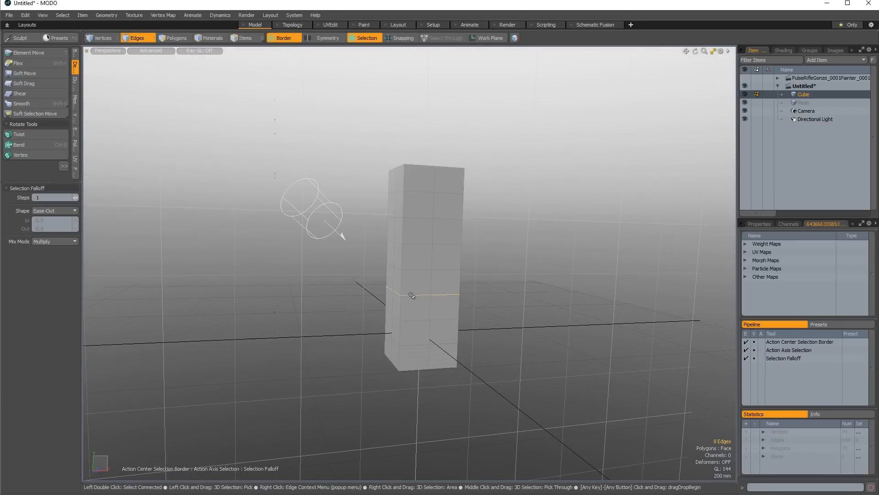
# Select all connected polygons of the box in polygon mode and clear the selection again.
pyautogui.press('3')
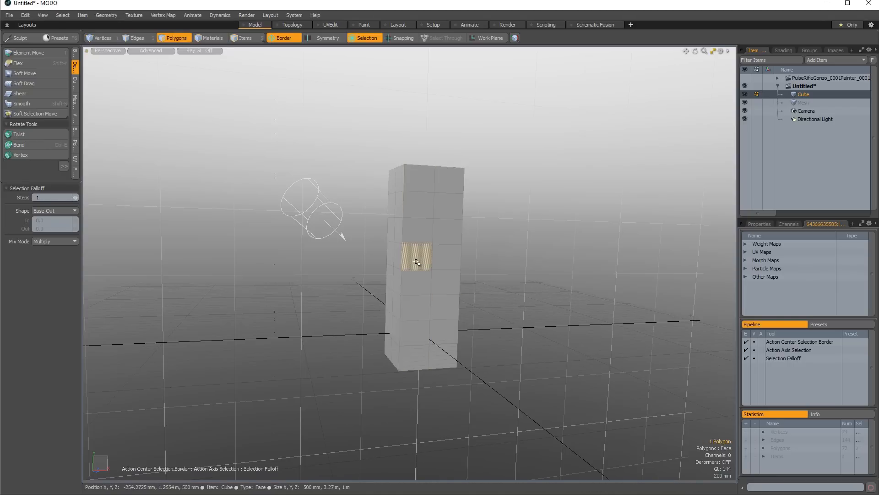
pyautogui.doubleClick(415, 266)
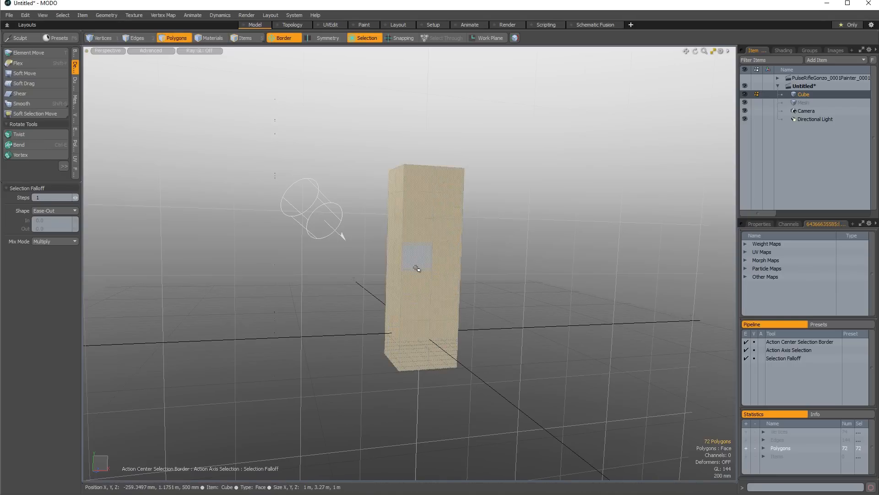
pyautogui.click(571, 273)
pyautogui.doubleClick(424, 243)
pyautogui.click(580, 283)
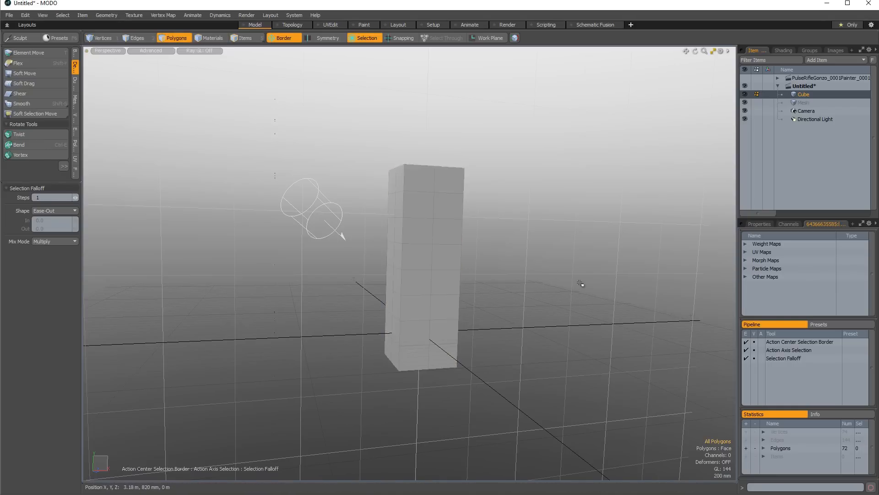
# Switch repeatedly between vertex, edge and polygon selection modes to compare the selection kept in each.
pyautogui.press('1')
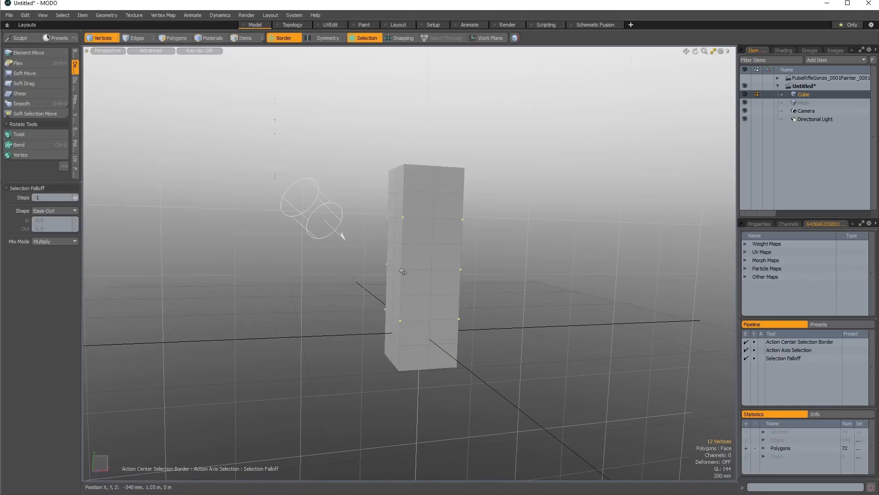
pyautogui.press('2')
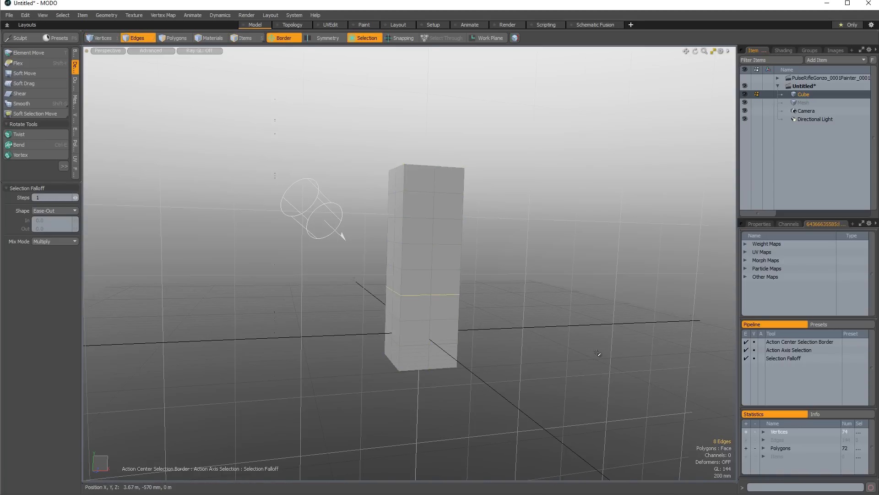
pyautogui.press('3')
pyautogui.press('1')
pyautogui.press('2')
# In polygon mode, select the third and fourth polygons of the front column and extend them to a vertical loop.
pyautogui.press('3')
pyautogui.moveTo(413, 306); pyautogui.dragTo(415, 287)
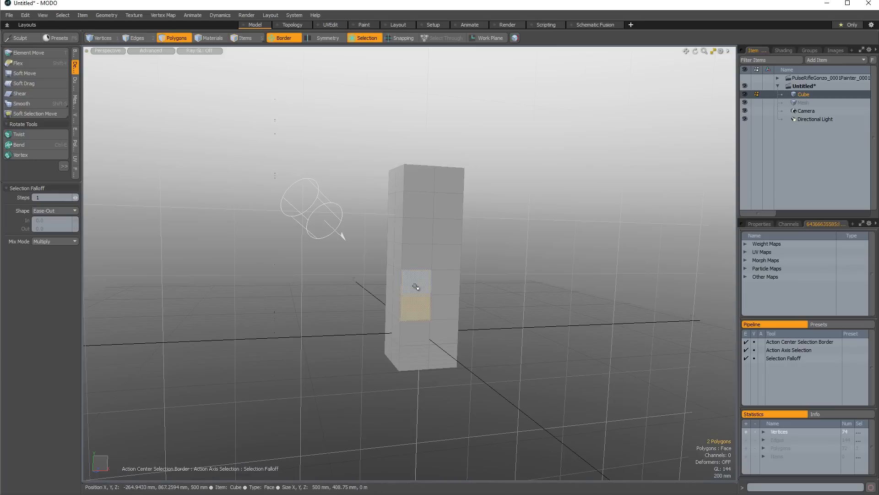
pyautogui.press('l')
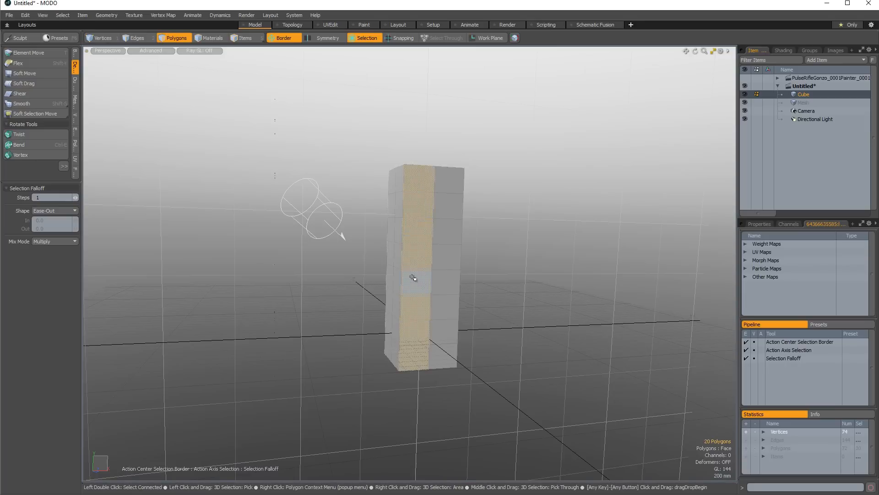
# In vertex mode, select two neighbouring vertices three rows below the top and extend them to a horizontal loop around the box.
pyautogui.press('1')
pyautogui.click(402, 244)
pyautogui.keyDown('shift'); pyautogui.click(434, 245); pyautogui.keyUp('shift')
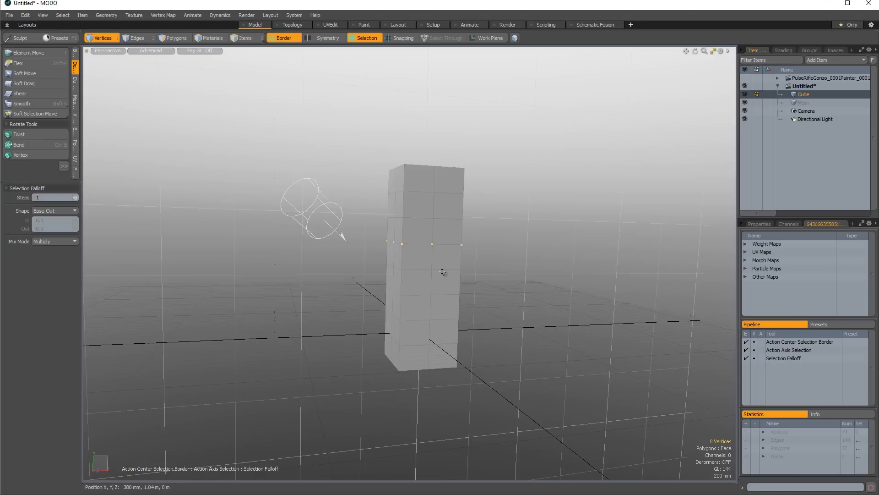
# Return to polygon mode, select the first and third polygons of the front column, and extend this every-second pattern upward.
pyautogui.press('space')
pyautogui.press('space')
pyautogui.press('space')
pyautogui.press('space')
pyautogui.press('space')
pyautogui.click(414, 357)
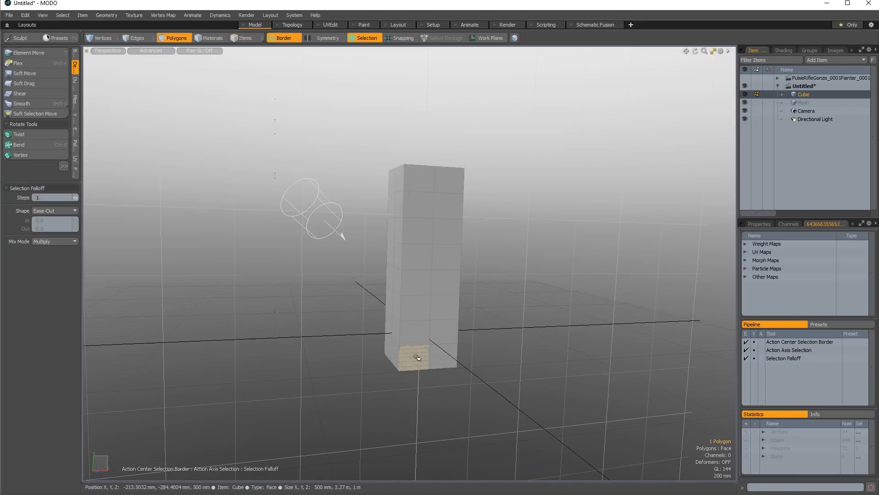
pyautogui.keyDown('shift'); pyautogui.click(410, 316); pyautogui.keyUp('shift')
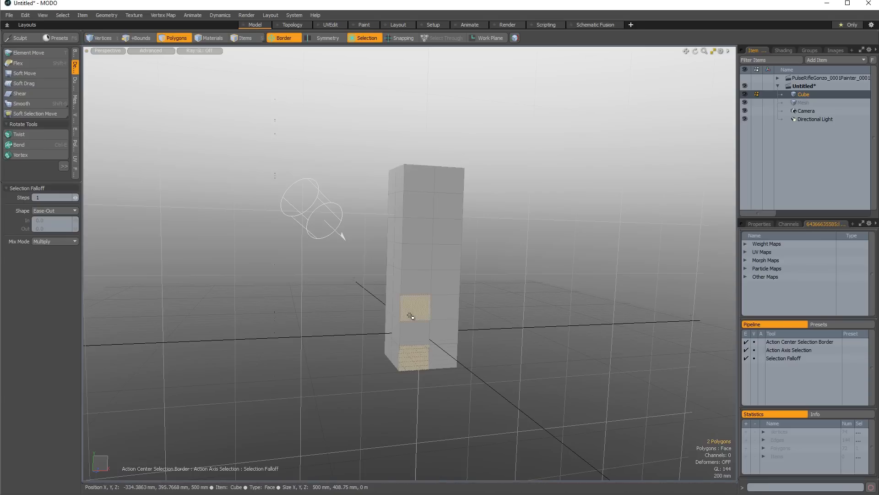
pyautogui.press('Up')
pyautogui.press('Up')
pyautogui.press('Up')
pyautogui.press('Up')
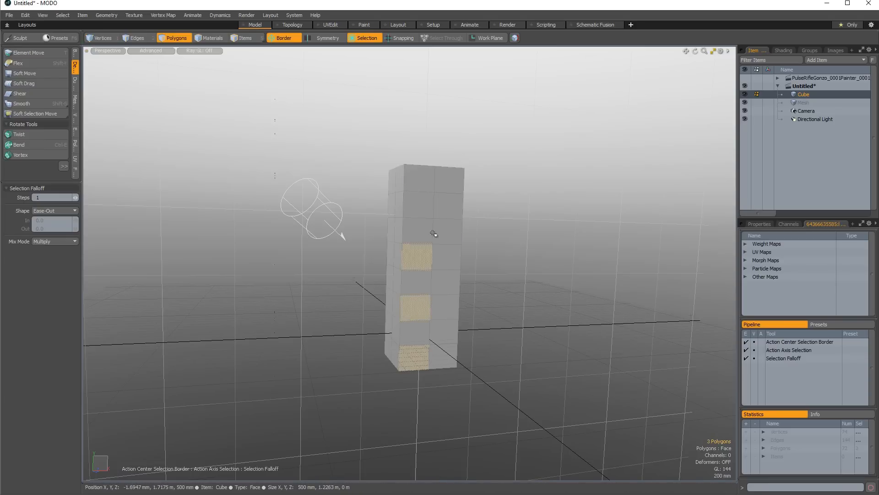
# Shrink the every-second polygon pattern step by step and extend it upward again along the box.
pyautogui.keyDown('alt'); pyautogui.moveTo(339, 232); pyautogui.dragTo(485, 328); pyautogui.keyUp('alt')
pyautogui.press('Down')
pyautogui.press('Down')
pyautogui.press('Down')
pyautogui.press('Down')
pyautogui.press('Up')
pyautogui.press('Up')
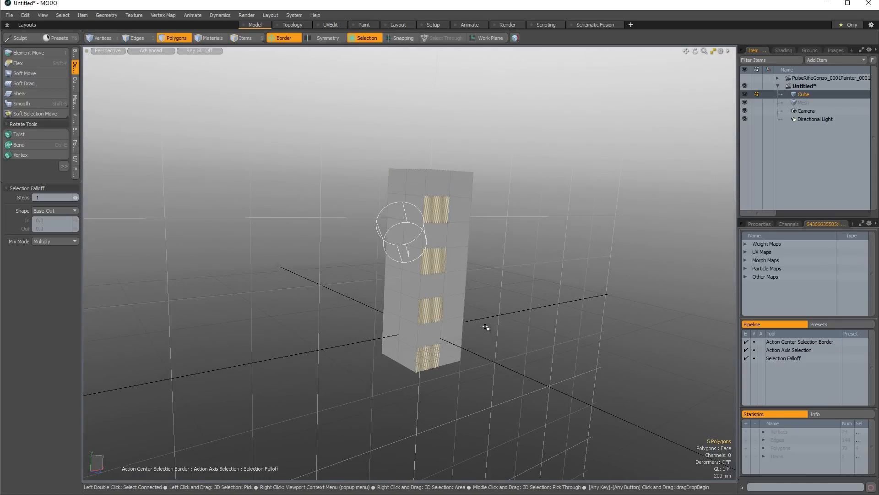
# Reduce the selection to the lowest polygon, add the fourth polygon of the column, and extend this every-third pattern upward.
pyautogui.press('Down')
pyautogui.press('Down')
pyautogui.press('Down')
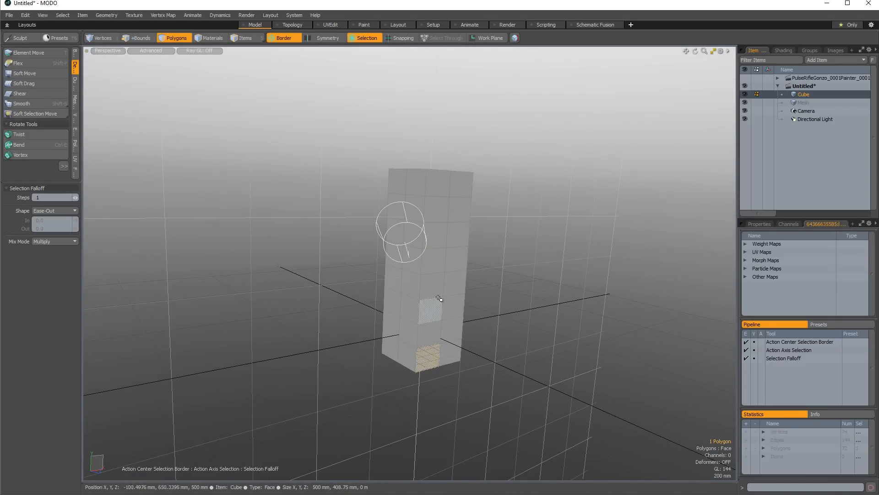
pyautogui.keyDown('shift'); pyautogui.click(439, 289); pyautogui.keyUp('shift')
pyautogui.press('Up')
pyautogui.press('Up')
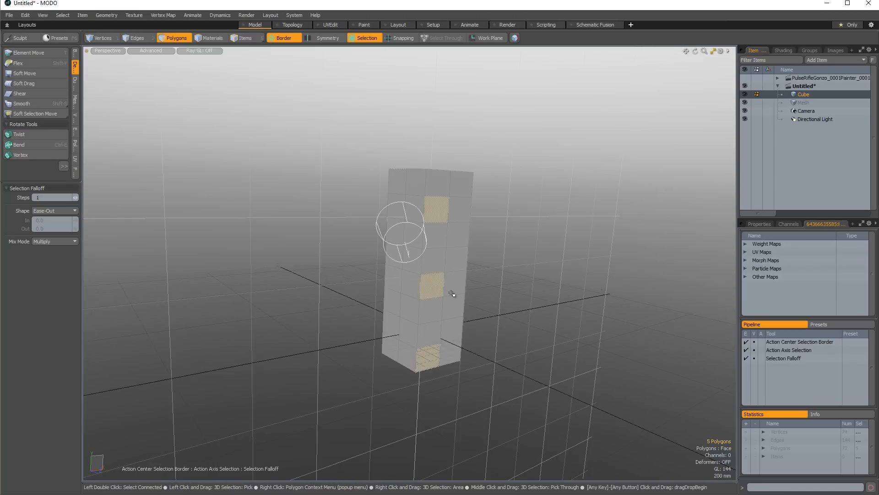
# Expand the three selected polygons into horizontal polygon bands around the box and clear the selection.
pyautogui.keyDown('shift'); pyautogui.click(452, 306); pyautogui.keyUp('shift')
pyautogui.keyDown('ctrl'); pyautogui.click(452, 303); pyautogui.keyUp('ctrl')
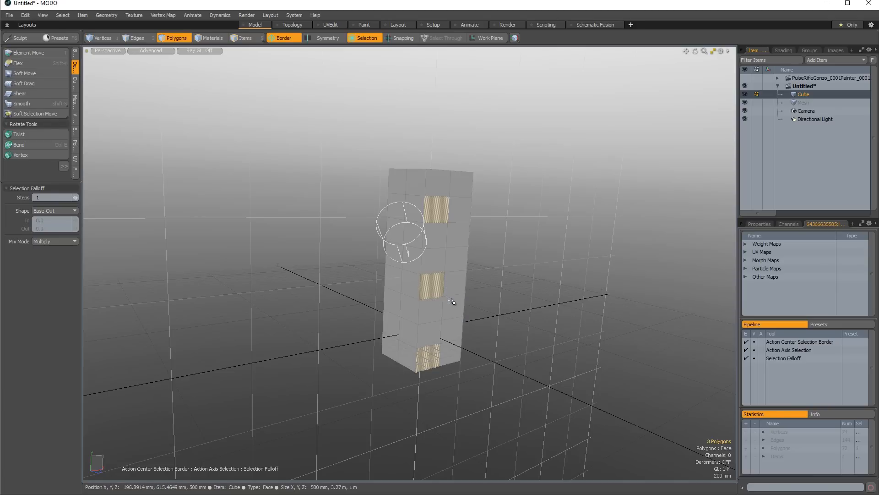
pyautogui.press('l')
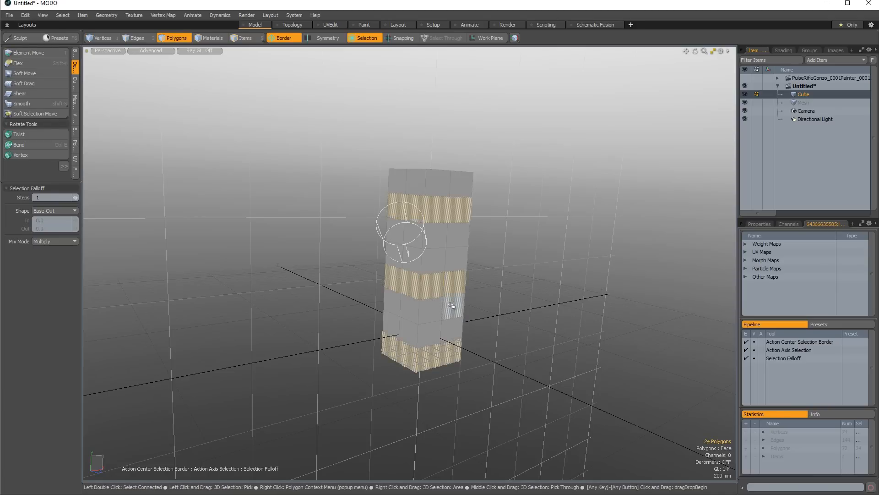
pyautogui.keyDown('alt'); pyautogui.moveTo(451, 306); pyautogui.dragTo(428, 355); pyautogui.keyUp('alt')
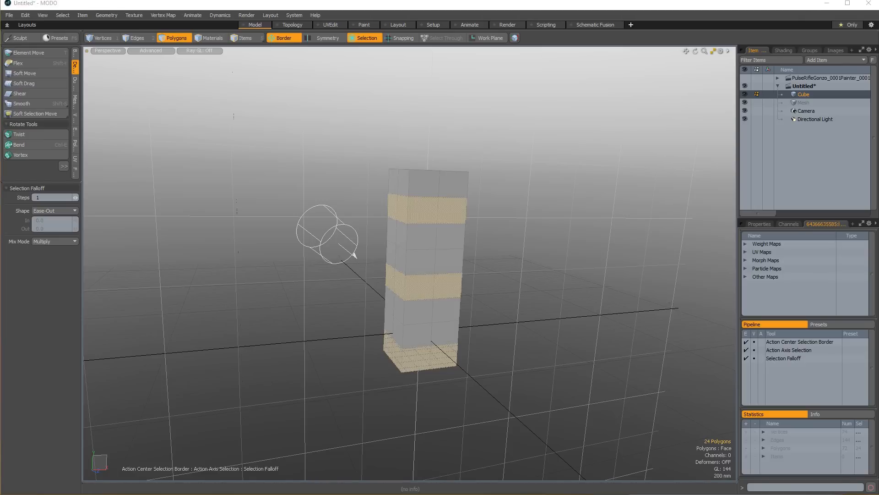
pyautogui.click(419, 99)
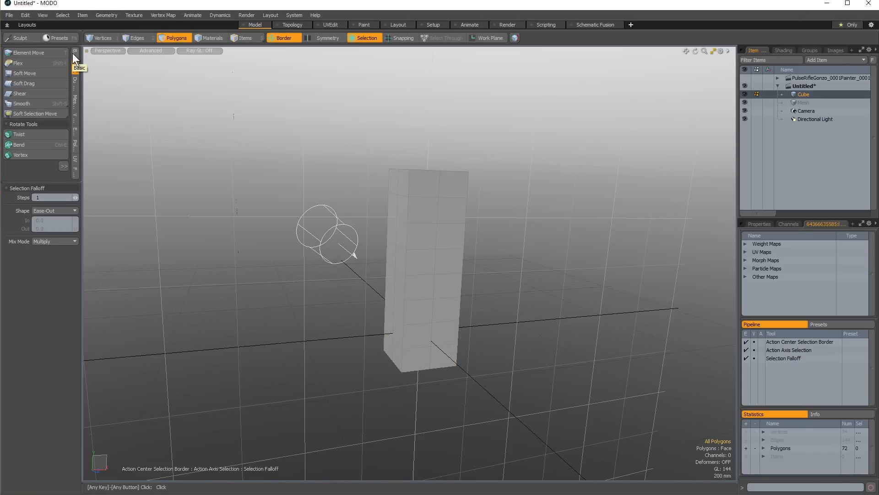
# Try moving the front corner and edge at the top of the box with Element Move, and undo the changes.
pyautogui.click(39, 53)
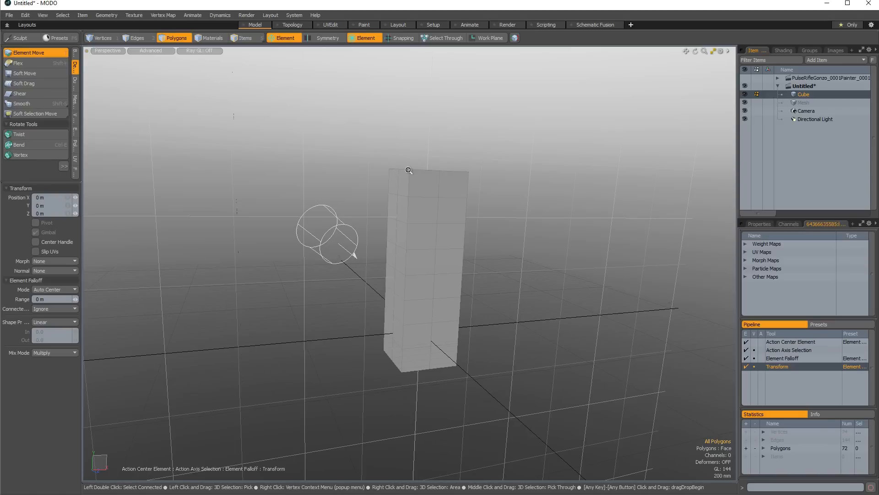
pyautogui.keyDown('ctrl'); pyautogui.keyDown('alt'); pyautogui.moveTo(408, 170); pyautogui.dragTo(442, 243); pyautogui.keyUp('alt'); pyautogui.keyUp('ctrl')
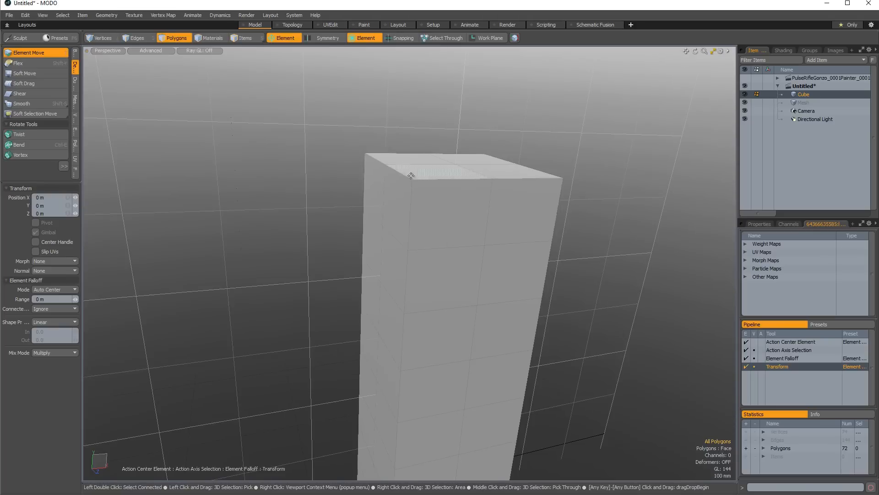
pyautogui.moveTo(412, 180); pyautogui.dragTo(558, 190)
pyautogui.moveTo(495, 173); pyautogui.dragTo(498, 156)
pyautogui.keyDown('alt'); pyautogui.moveTo(410, 192); pyautogui.dragTo(457, 220); pyautogui.keyUp('alt')
pyautogui.keyDown('alt'); pyautogui.moveTo(488, 309); pyautogui.dragTo(566, 221); pyautogui.keyUp('alt')
pyautogui.hotkey('ctrl', 'z')
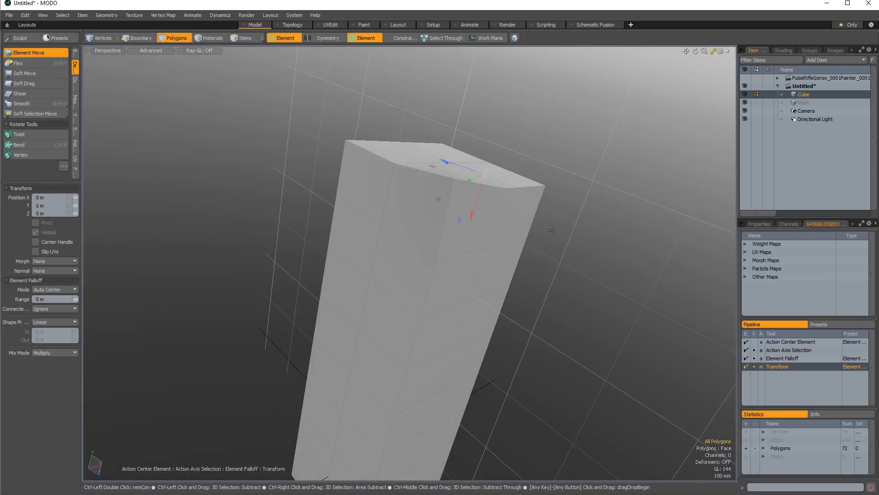
pyautogui.press('space')
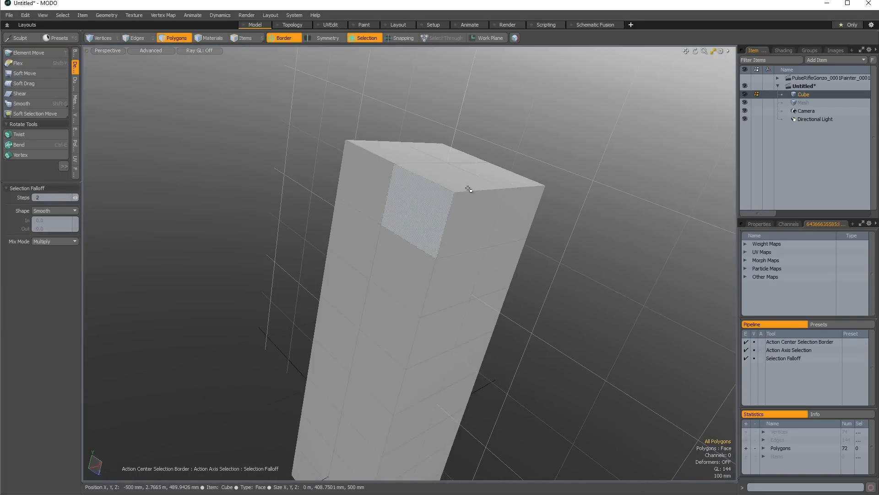
pyautogui.keyDown('alt'); pyautogui.moveTo(354, 213); pyautogui.dragTo(419, 206); pyautogui.keyUp('alt')
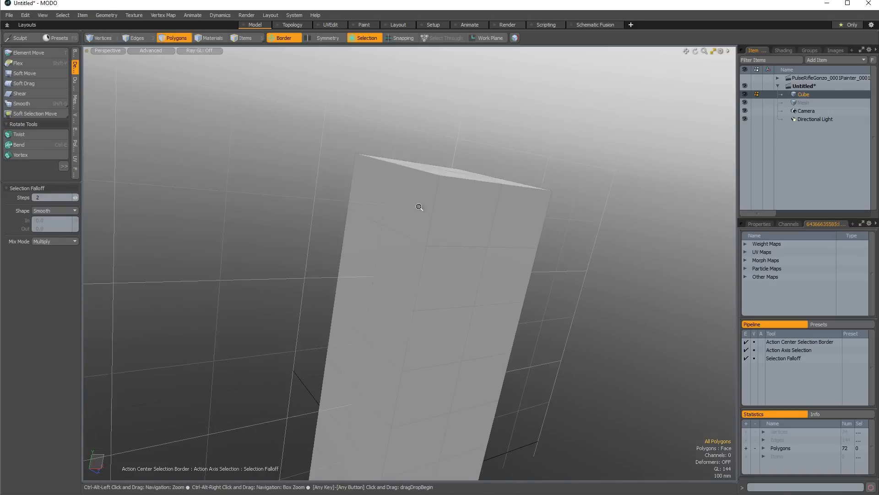
# Switch to the PulseRifleGonzo_0001Painter_0001 scene and examine the rifle model up close and from a distance.
pyautogui.scroll(-3, 420, 206)
pyautogui.click(815, 79)
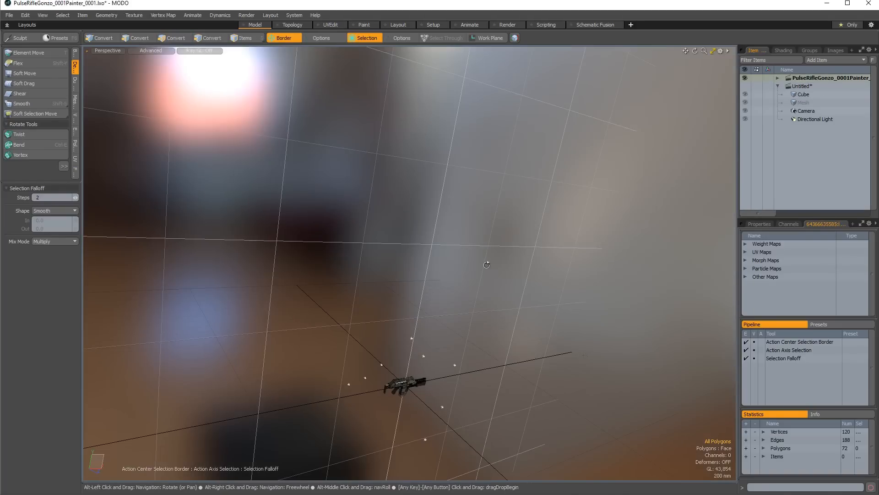
pyautogui.keyDown('alt'); pyautogui.moveTo(486, 265); pyautogui.dragTo(520, 270); pyautogui.keyUp('alt')
pyautogui.keyDown('alt'); pyautogui.keyDown('shift'); pyautogui.moveTo(449, 377); pyautogui.dragTo(513, 298); pyautogui.keyUp('shift'); pyautogui.keyUp('alt')
pyautogui.keyDown('alt'); pyautogui.moveTo(513, 298); pyautogui.dragTo(396, 233); pyautogui.keyUp('alt')
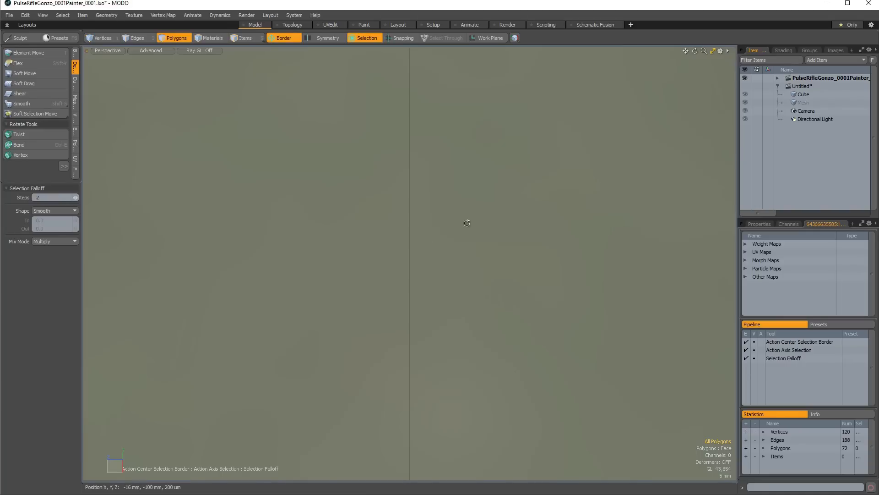
pyautogui.moveTo(467, 224)
pyautogui.keyDown('ctrl'); pyautogui.keyDown('alt'); pyautogui.mouseDown()
pyautogui.moveTo(267, 224)
pyautogui.moveTo(537, 269)
pyautogui.moveTo(424, 249)
pyautogui.moveTo(442, 193)
pyautogui.moveTo(550, 215)
pyautogui.moveTo(531, 233)
pyautogui.moveTo(464, 229)
pyautogui.mouseUp(); pyautogui.keyUp('alt'); pyautogui.keyUp('ctrl')
pyautogui.keyDown('alt'); pyautogui.moveTo(370, 269); pyautogui.dragTo(347, 271); pyautogui.keyUp('alt')
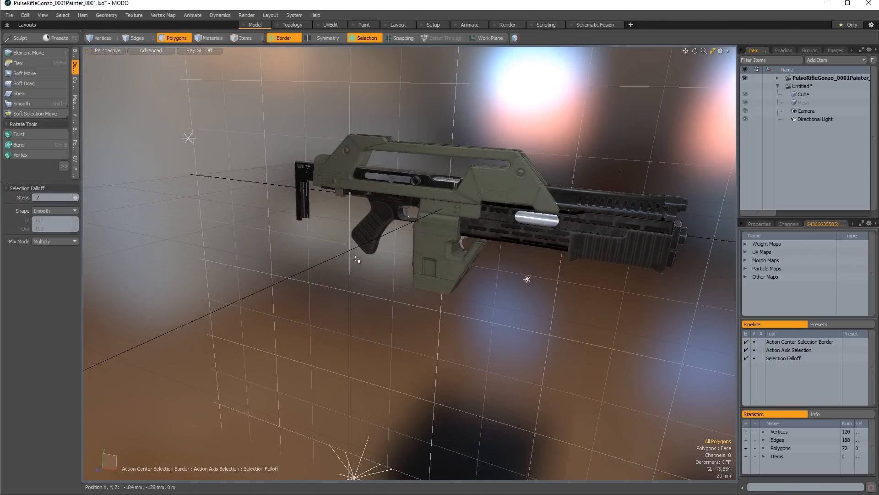
pyautogui.scroll(-5, 356, 260)
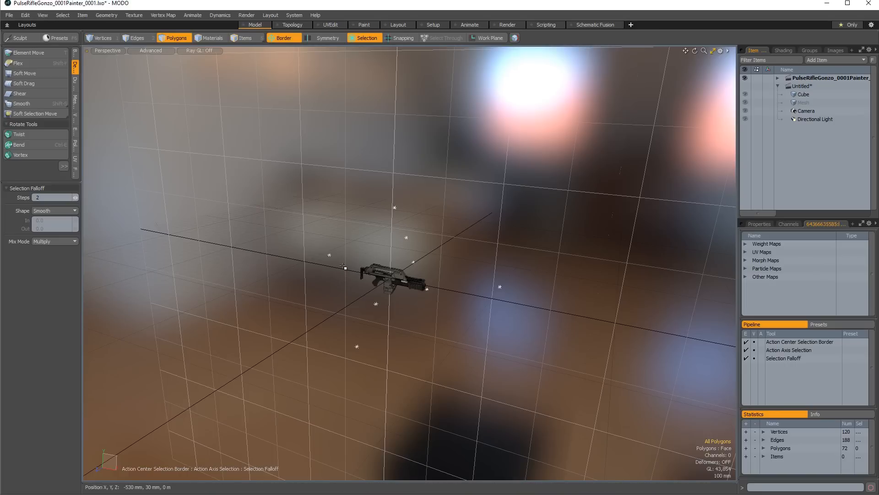
# Select the rifle's green body mesh in item mode and fit the view to it.
pyautogui.click(240, 38)
pyautogui.click(400, 275)
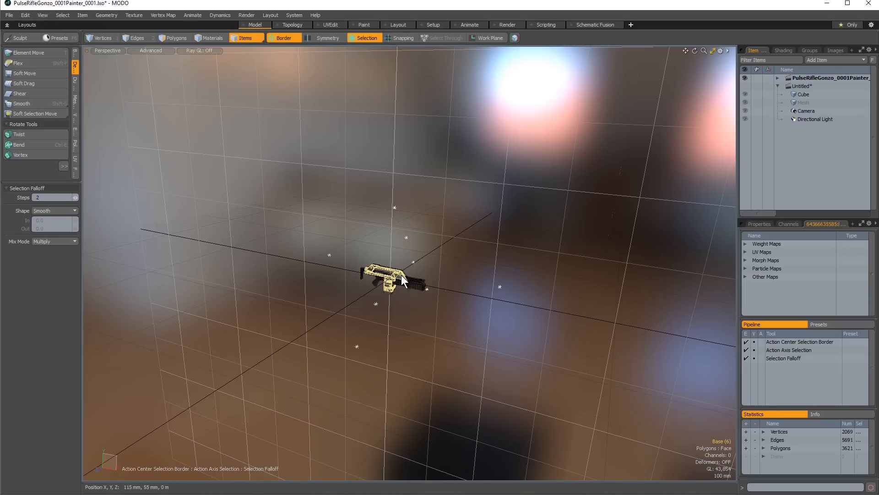
pyautogui.keyDown('ctrl'); pyautogui.keyDown('alt'); pyautogui.moveTo(336, 222); pyautogui.dragTo(307, 223); pyautogui.keyUp('alt'); pyautogui.keyUp('ctrl')
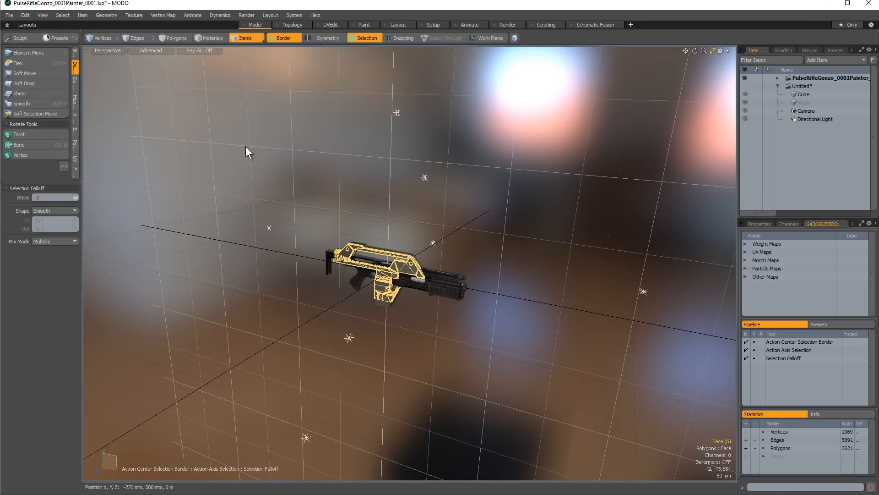
pyautogui.scroll(-3, 251, 153)
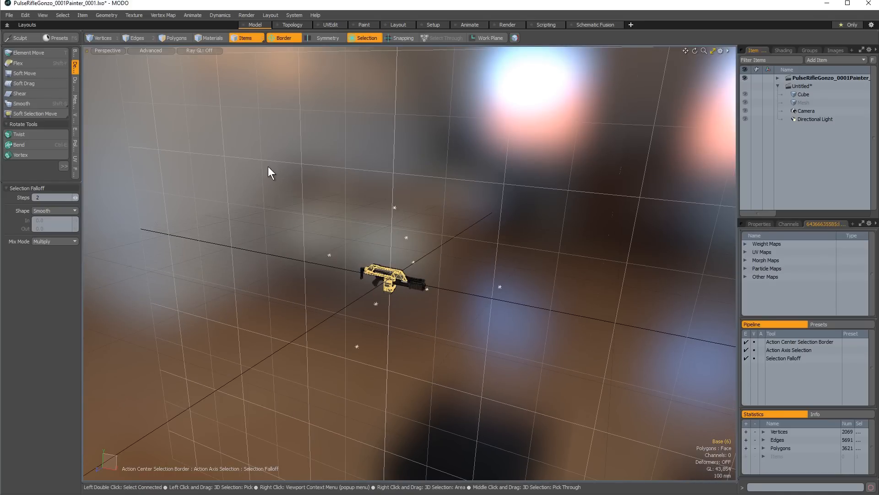
pyautogui.hotkey('shift', 'a')
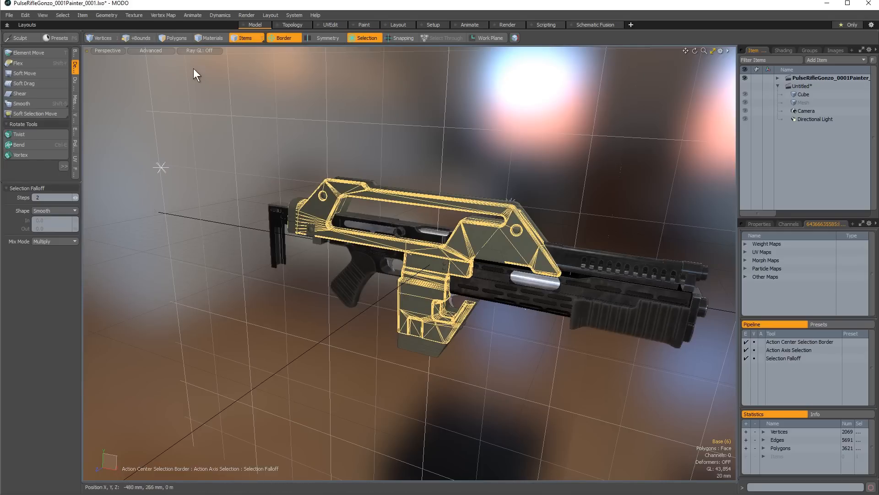
# In polygon mode, select the flat angled panel on the rifle body, grow the selection, and fit the view to it.
pyautogui.click(174, 38)
pyautogui.click(478, 238)
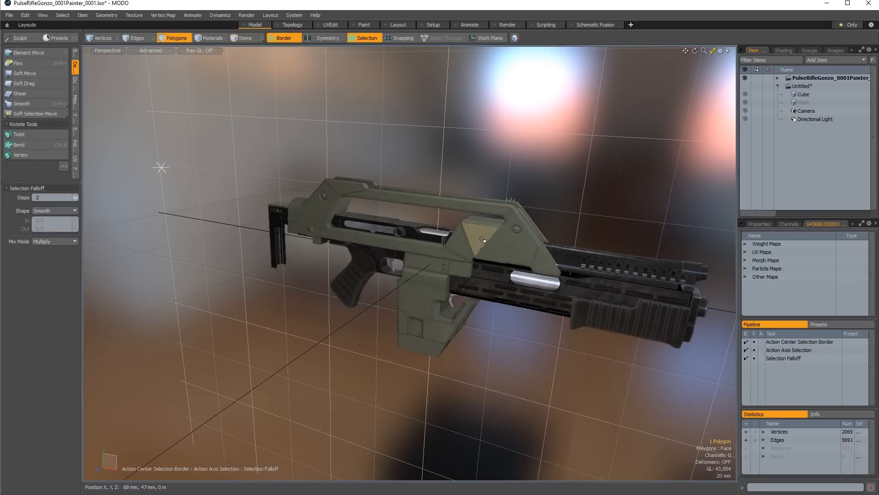
pyautogui.press('Up')
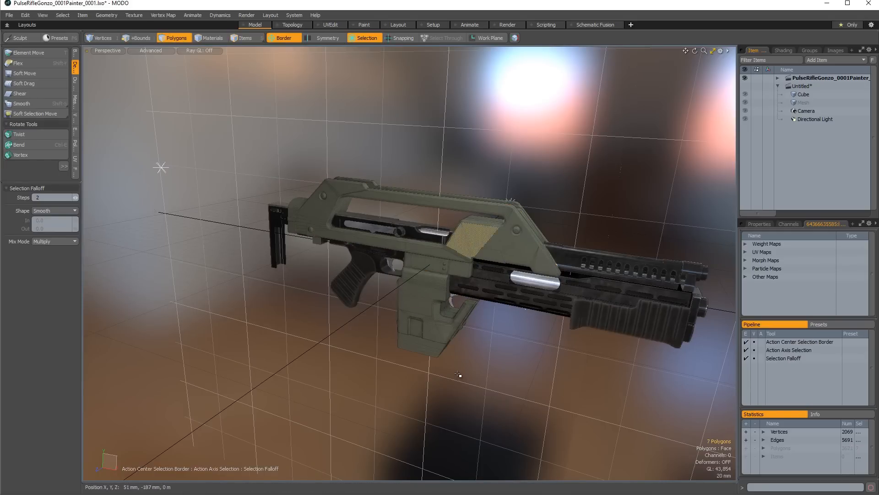
pyautogui.hotkey('shift', 'a')
pyautogui.keyDown('shift'); pyautogui.click(386, 253); pyautogui.keyUp('shift')
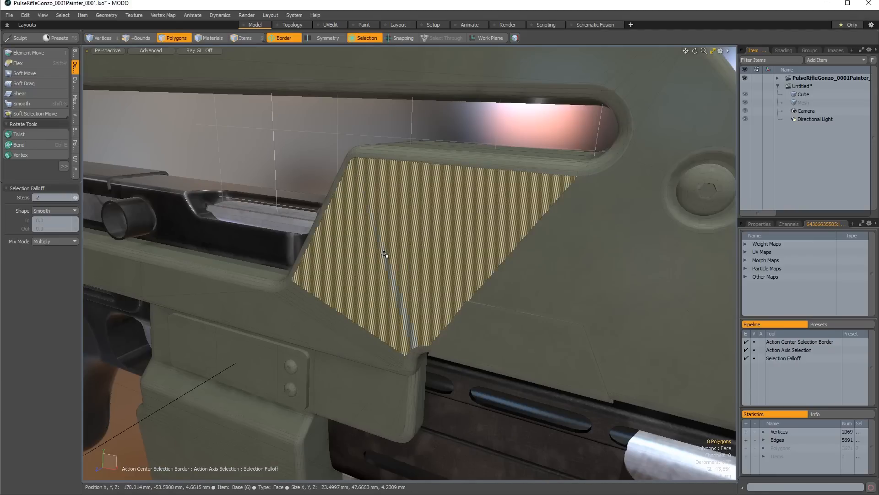
# Alternate between framing the whole scene and the selected panel, inspect it from several angles, and clear the selection.
pyautogui.press('a')
pyautogui.keyDown('ctrl'); pyautogui.keyDown('alt'); pyautogui.moveTo(462, 284); pyautogui.dragTo(609, 283); pyautogui.keyUp('alt'); pyautogui.keyUp('ctrl')
pyautogui.keyDown('alt'); pyautogui.moveTo(462, 202); pyautogui.dragTo(386, 321); pyautogui.keyUp('alt')
pyautogui.click(453, 197)
pyautogui.hotkey('ctrl', 'z')
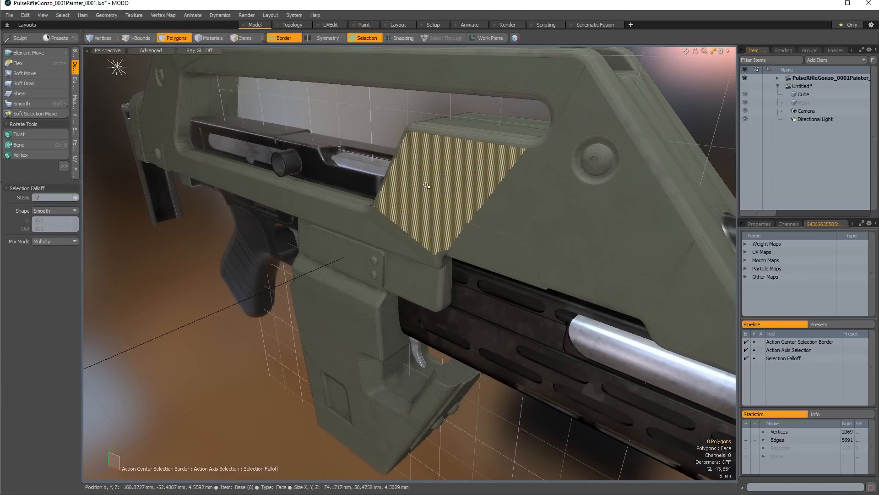
pyautogui.hotkey('shift', 'a')
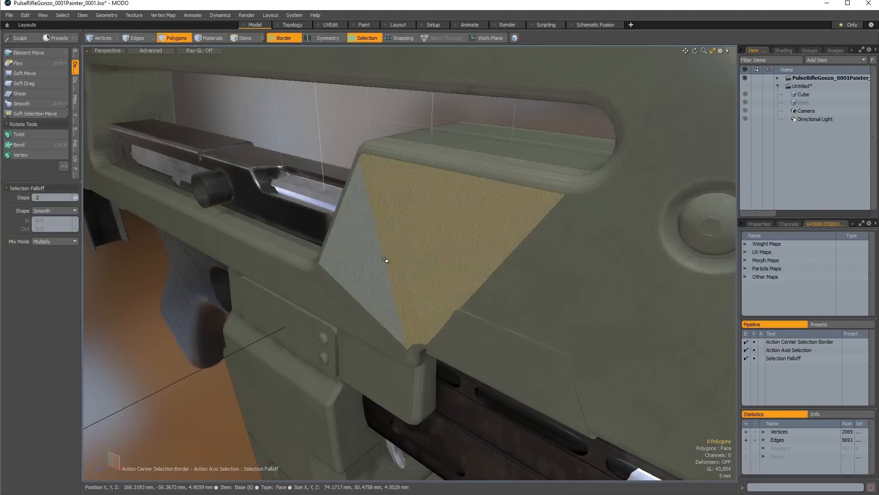
pyautogui.press('a')
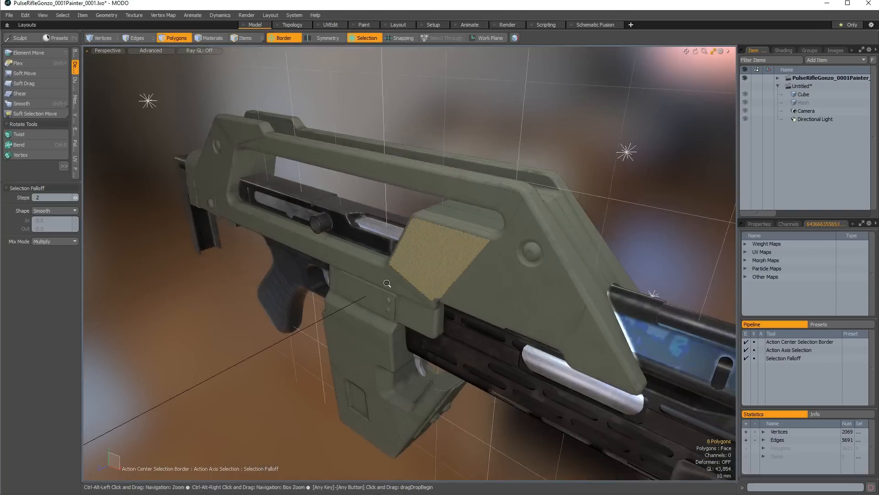
pyautogui.hotkey('shift', 'a')
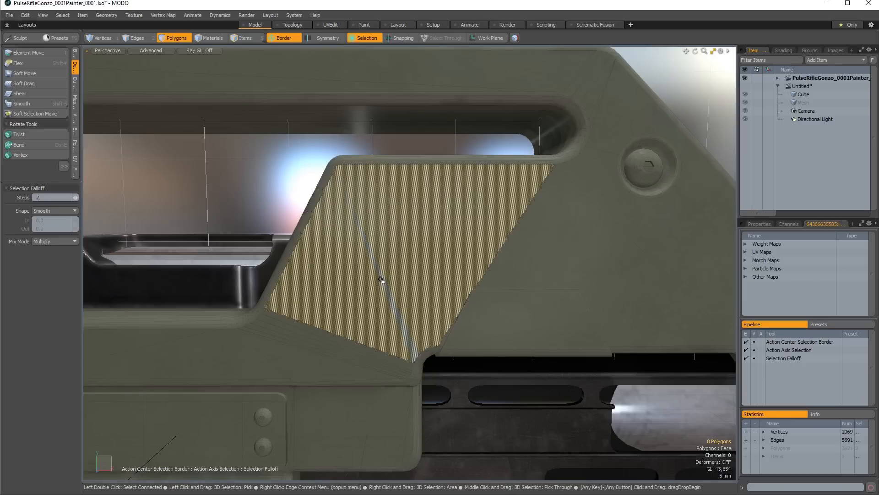
pyautogui.keyDown('ctrl'); pyautogui.keyDown('alt'); pyautogui.moveTo(471, 228); pyautogui.dragTo(279, 289); pyautogui.keyUp('alt'); pyautogui.keyUp('ctrl')
pyautogui.keyDown('ctrl'); pyautogui.keyDown('alt'); pyautogui.moveTo(280, 289); pyautogui.dragTo(229, 298); pyautogui.keyUp('alt'); pyautogui.keyUp('ctrl')
pyautogui.click(433, 410)
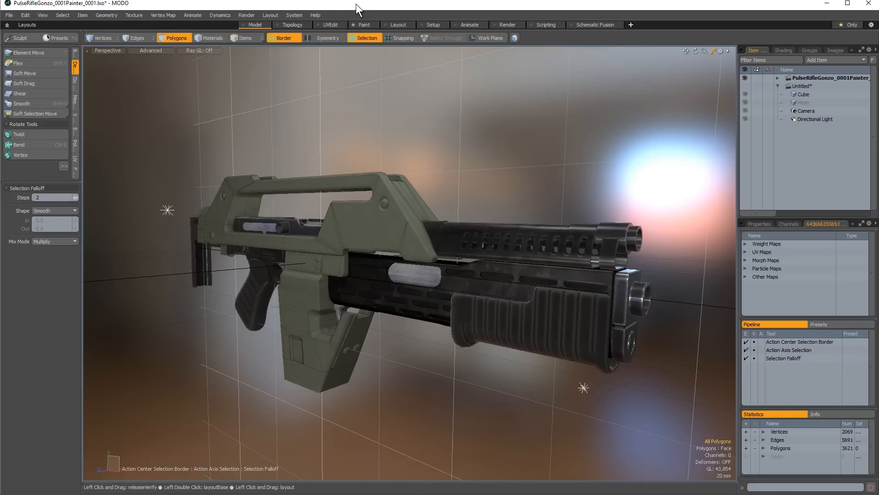
# Switch to the UV editing layout and frame the rifle's UV islands.
pyautogui.click(333, 25)
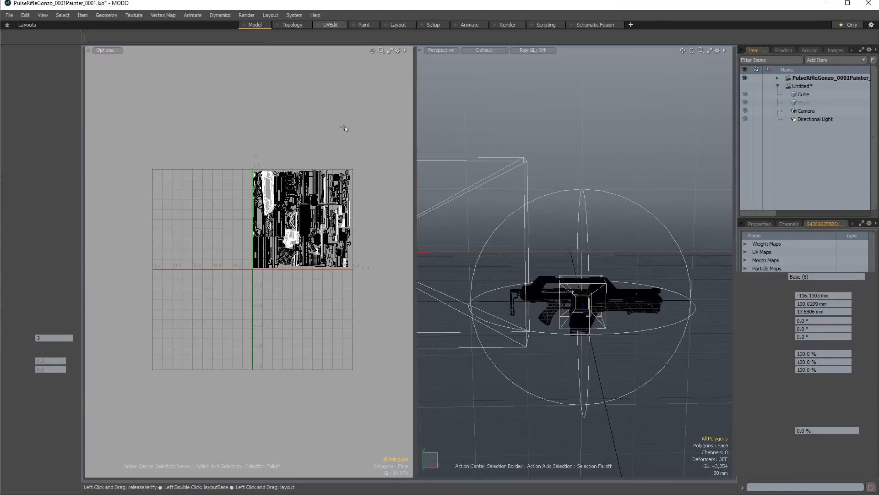
pyautogui.keyDown('ctrl'); pyautogui.keyDown('alt'); pyautogui.moveTo(279, 230); pyautogui.dragTo(318, 229); pyautogui.keyUp('alt'); pyautogui.keyUp('ctrl')
pyautogui.keyDown('alt'); pyautogui.moveTo(318, 185); pyautogui.dragTo(274, 229); pyautogui.keyUp('alt')
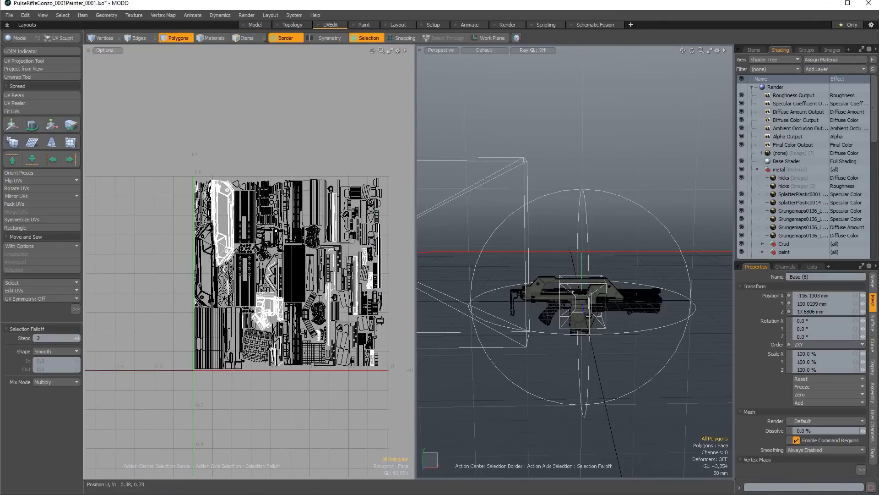
# Apply a radial falloff about 270 mm in size over the body UV islands, try moving the UVs with it, and undo.
pyautogui.click(366, 37)
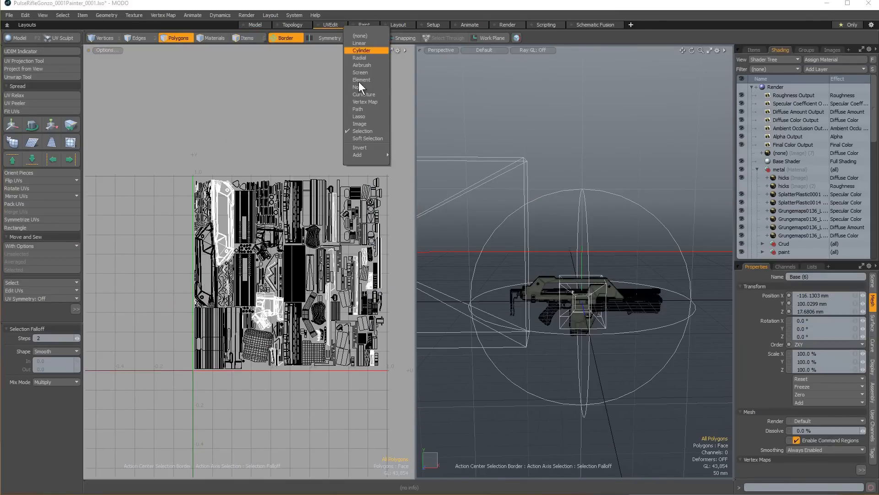
pyautogui.click(361, 58)
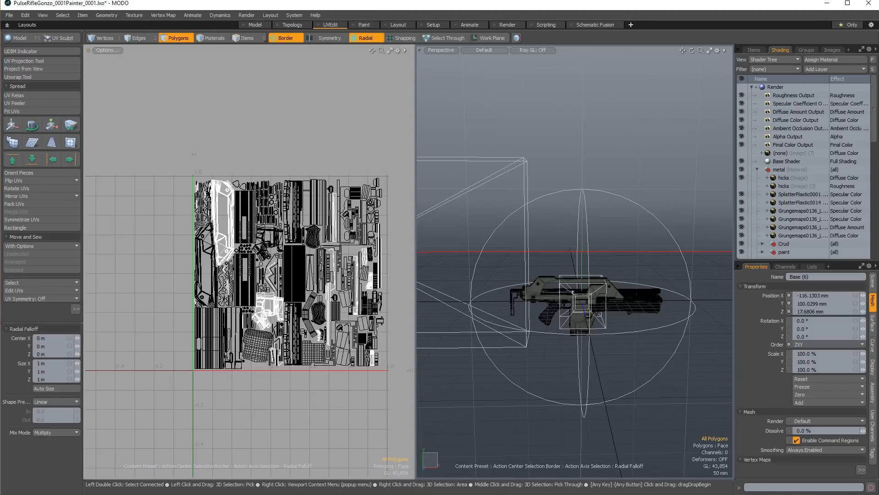
pyautogui.moveTo(232, 204); pyautogui.dragTo(284, 256)
pyautogui.keyDown('ctrl'); pyautogui.keyDown('alt'); pyautogui.moveTo(221, 215); pyautogui.dragTo(261, 215); pyautogui.keyUp('alt'); pyautogui.keyUp('ctrl')
pyautogui.press('w')
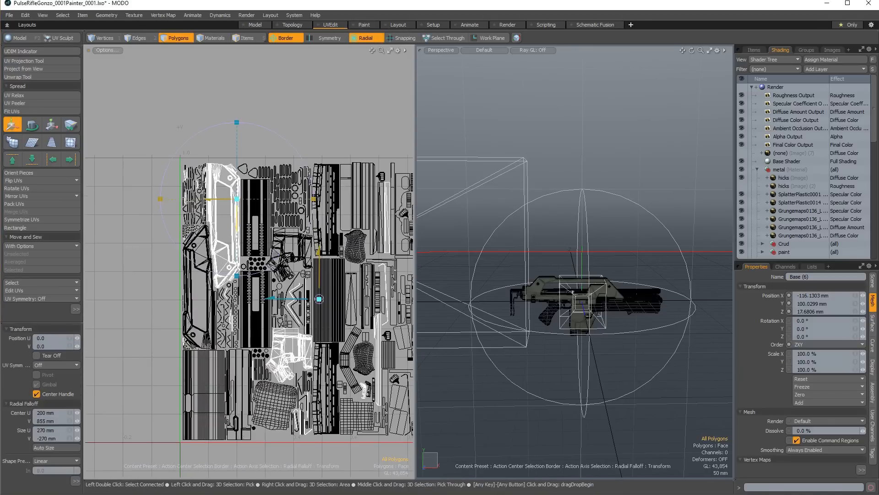
pyautogui.moveTo(319, 299)
pyautogui.mouseDown()
pyautogui.moveTo(334, 245)
pyautogui.moveTo(373, 233)
pyautogui.moveTo(381, 243)
pyautogui.moveTo(320, 297)
pyautogui.mouseUp()
pyautogui.hotkey('ctrl', 'z')
pyautogui.press('q')
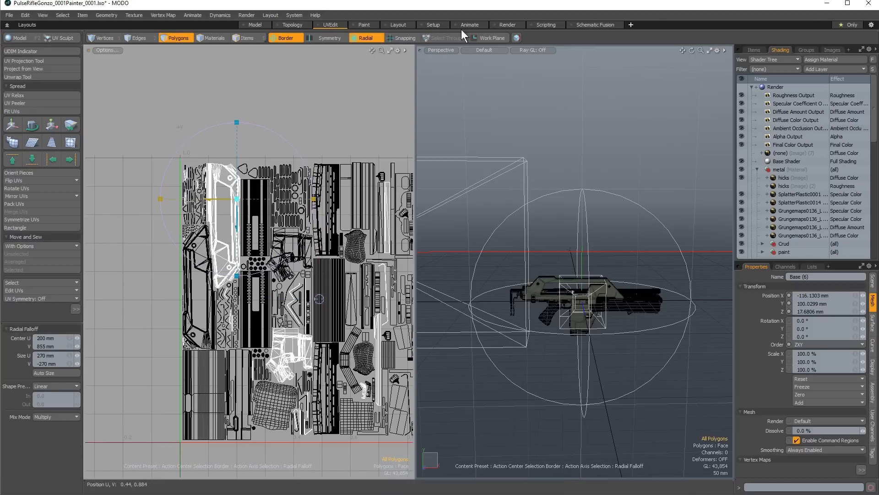
# Turn off the falloff and select the large connected body UV island, followed by the small narrow island of the magazine.
pyautogui.click(374, 36)
pyautogui.click(375, 34)
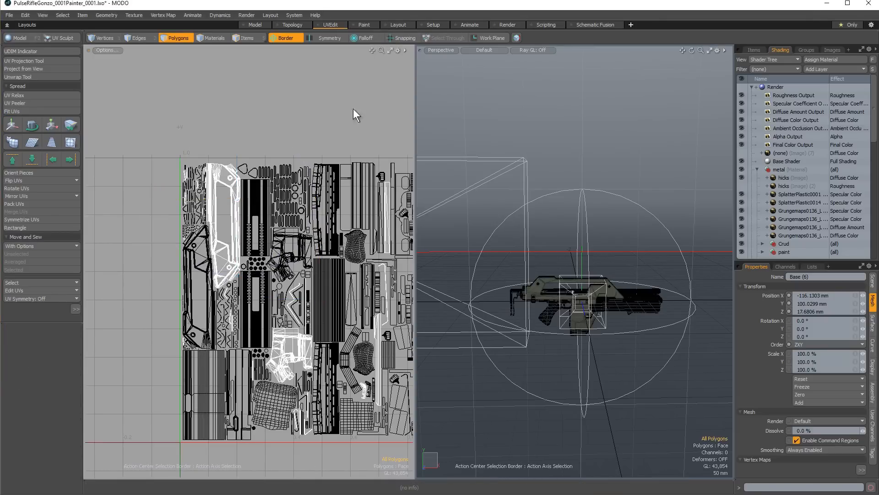
pyautogui.keyDown('alt'); pyautogui.keyDown('shift'); pyautogui.moveTo(243, 191); pyautogui.dragTo(181, 169); pyautogui.keyUp('shift'); pyautogui.keyUp('alt')
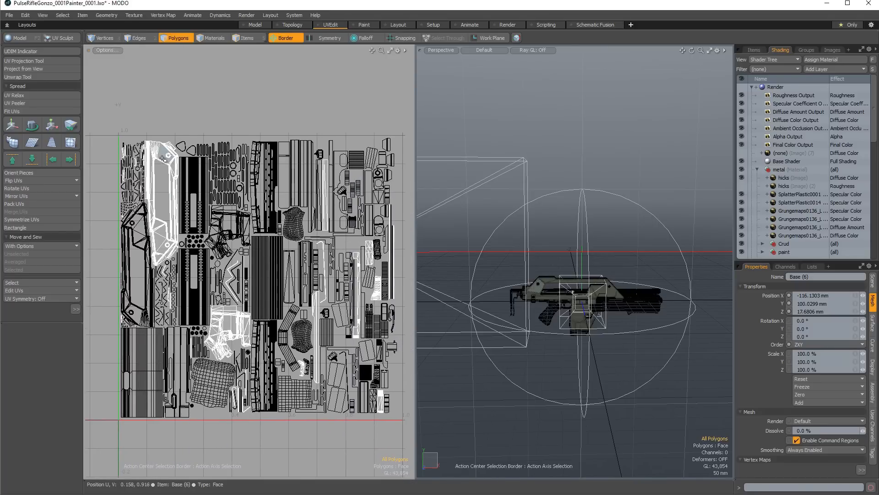
pyautogui.doubleClick(161, 160)
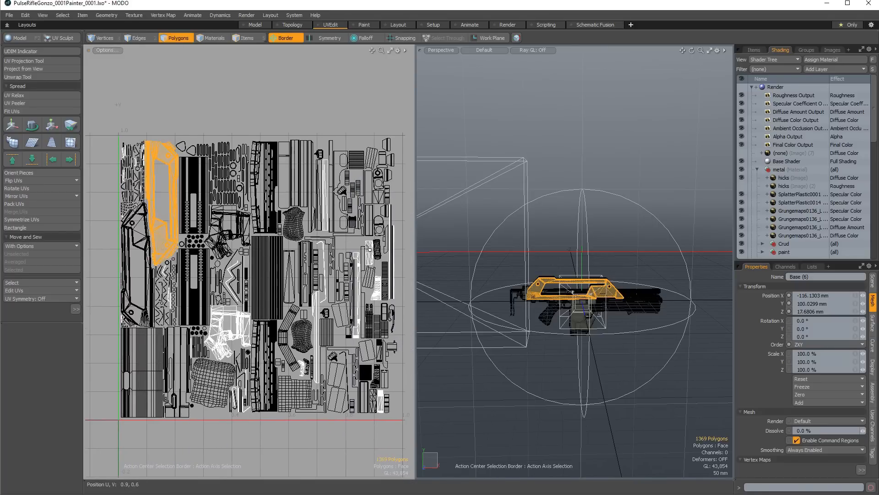
pyautogui.doubleClick(369, 251)
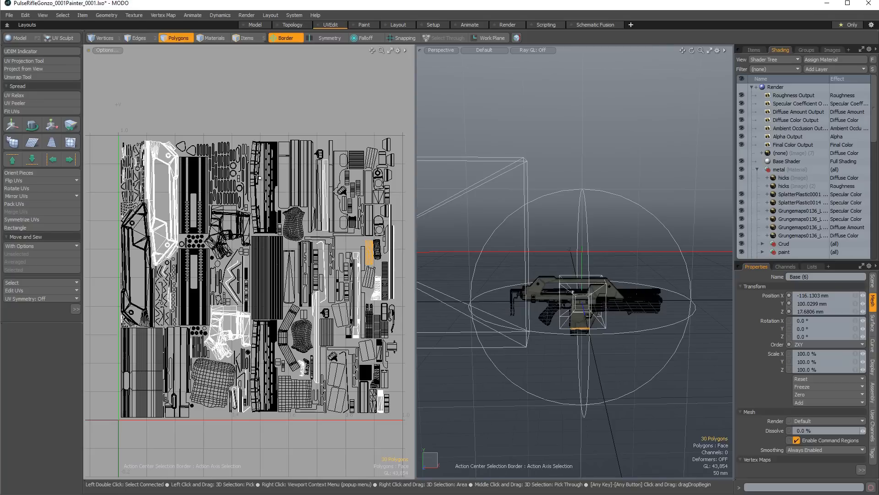
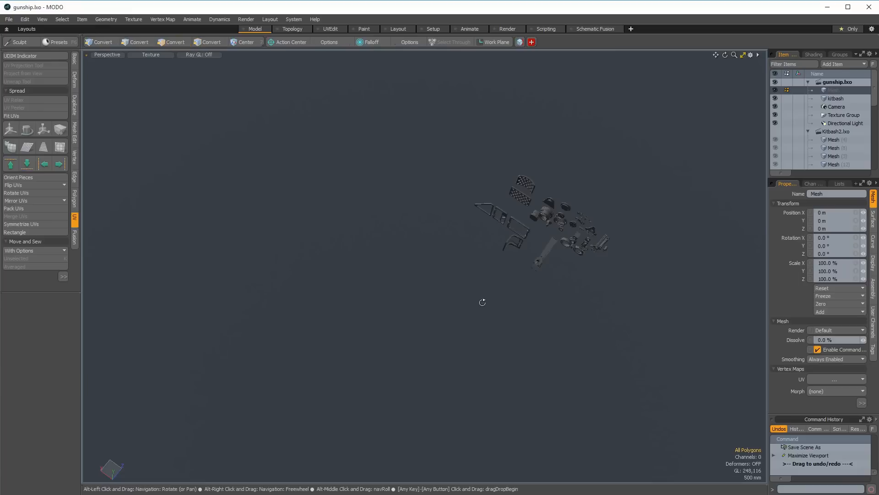
pyautogui.moveTo(481, 301)
pyautogui.keyDown('alt'); pyautogui.mouseDown()
pyautogui.moveTo(469, 273)
pyautogui.moveTo(492, 281)
pyautogui.moveTo(464, 268)
pyautogui.moveTo(466, 247)
pyautogui.mouseUp(); pyautogui.keyUp('alt')
pyautogui.press('space')
pyautogui.doubleClick(465, 261)
pyautogui.press('w')
pyautogui.press('space')
pyautogui.press('Delete')
# Create a Y-axis cylinder in the gunship scene with a radius of about 910 mm and 34 sides.
pyautogui.keyDown('alt'); pyautogui.moveTo(440, 286); pyautogui.dragTo(458, 294); pyautogui.keyUp('alt')
pyautogui.keyDown('ctrl'); pyautogui.moveTo(462, 293); pyautogui.dragTo(501, 295); pyautogui.keyUp('ctrl')
pyautogui.scroll(11, 501, 295)
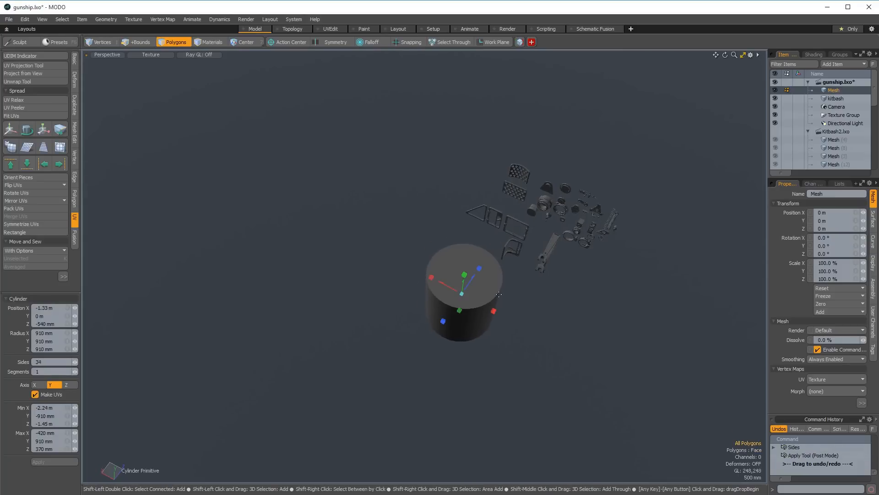
pyautogui.press('space')
pyautogui.click(465, 282)
pyautogui.keyDown('alt'); pyautogui.moveTo(465, 284); pyautogui.dragTo(539, 283); pyautogui.keyUp('alt')
# Draw a long, flat box next to the cylinder, giving it a low height.
pyautogui.hotkey('shift', 'c')
pyautogui.keyDown('alt'); pyautogui.moveTo(479, 255); pyautogui.dragTo(469, 287); pyautogui.keyUp('alt')
pyautogui.moveTo(484, 311); pyautogui.dragTo(257, 193)
pyautogui.moveTo(364, 248); pyautogui.dragTo(364, 225)
pyautogui.press('space')
# Select the box's top polygon and then its long side polygon, run the renderingToxic.pl script, and undo it.
pyautogui.click(387, 253)
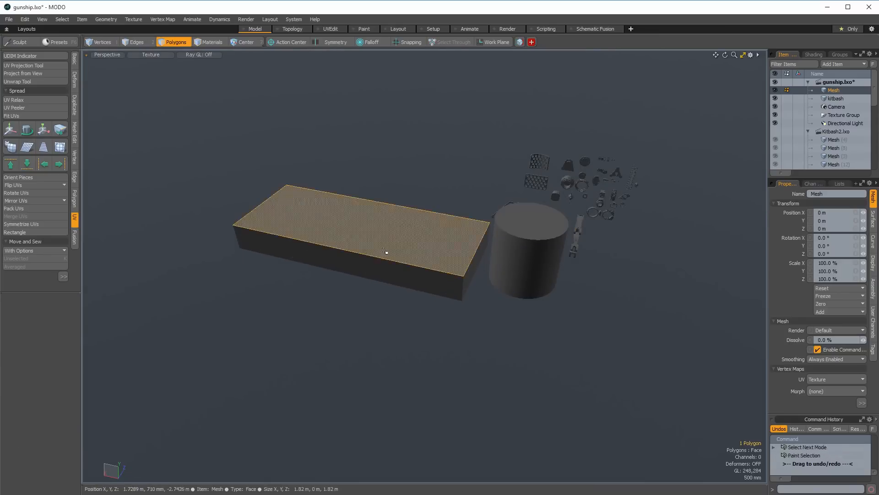
pyautogui.keyDown('alt'); pyautogui.moveTo(386, 253); pyautogui.dragTo(353, 259); pyautogui.keyUp('alt')
pyautogui.click(354, 259)
pyautogui.press('x')
pyautogui.hotkey('ctrl', 'z')
pyautogui.keyDown('alt'); pyautogui.moveTo(394, 287); pyautogui.dragTo(428, 248); pyautogui.keyUp('alt')
pyautogui.hotkey('ctrl', 'z')
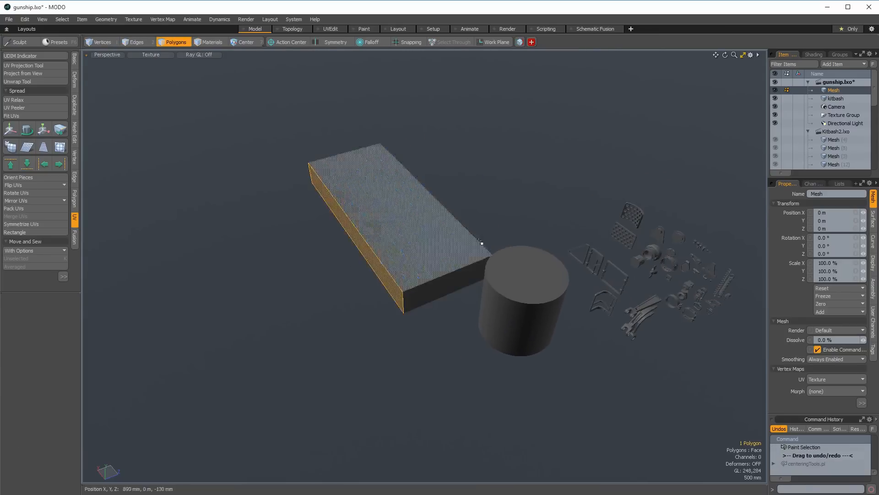
# Delete one long side polygon of the box to leave that side open, and select the rest of the box.
pyautogui.keyDown('alt'); pyautogui.moveTo(481, 243); pyautogui.dragTo(434, 269); pyautogui.keyUp('alt')
pyautogui.keyDown('shift'); pyautogui.click(433, 269); pyautogui.keyUp('shift')
pyautogui.keyDown('shift'); pyautogui.doubleClick(481, 343); pyautogui.keyUp('shift')
pyautogui.keyDown('alt'); pyautogui.moveTo(493, 349); pyautogui.dragTo(559, 334); pyautogui.keyUp('alt')
pyautogui.press('w')
pyautogui.press('space')
pyautogui.keyDown('alt'); pyautogui.moveTo(460, 287); pyautogui.dragTo(461, 240); pyautogui.keyUp('alt')
pyautogui.click(483, 229)
pyautogui.press('x')
pyautogui.hotkey('ctrl', 'z')
pyautogui.click(485, 240)
pyautogui.press('x')
pyautogui.doubleClick(507, 239)
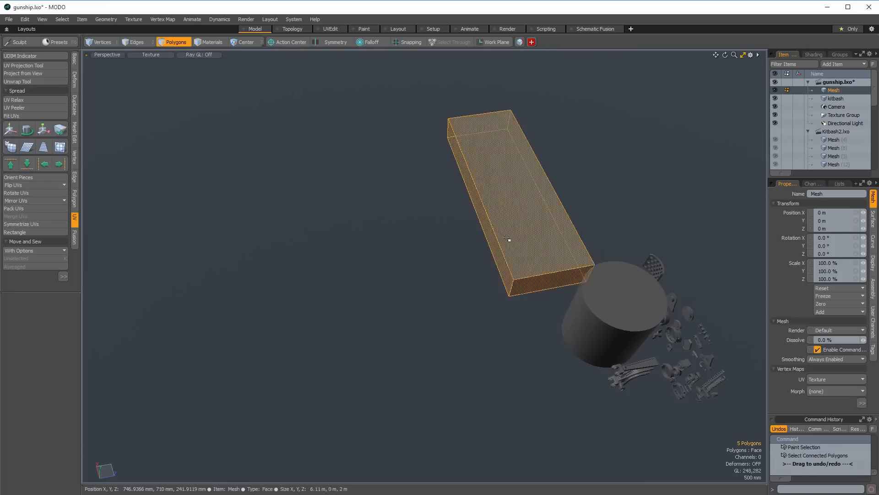
# Mirror the cylinder and box across the box's open long side.
pyautogui.click(443, 283)
pyautogui.hotkey('alt', 'v')
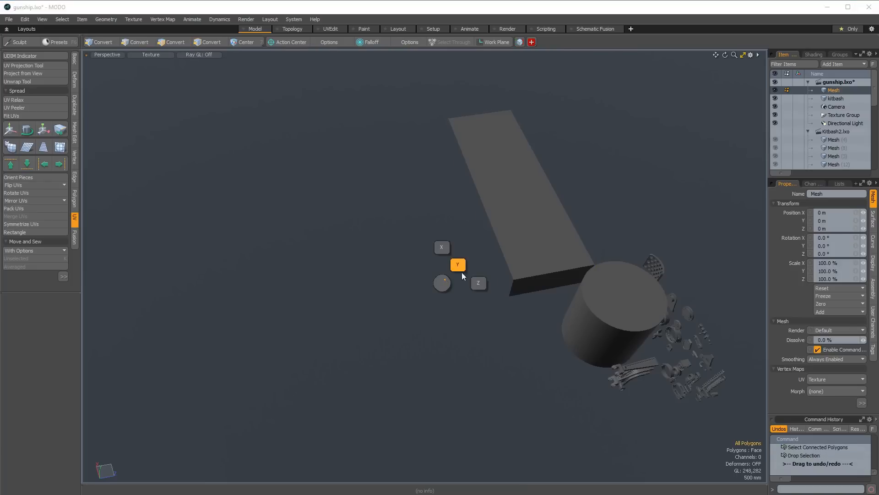
pyautogui.click(462, 272)
pyautogui.keyDown('alt'); pyautogui.moveTo(519, 263); pyautogui.dragTo(530, 279); pyautogui.keyUp('alt')
pyautogui.press('w')
pyautogui.press('w')
pyautogui.scroll(3, 504, 215)
pyautogui.press('5')
pyautogui.click(458, 246)
pyautogui.press('space')
pyautogui.press('space')
pyautogui.press('space')
# Select the connected parts of the mirrored model and move the cylinder to the outer side of the box's end.
pyautogui.doubleClick(502, 284)
pyautogui.press('w')
pyautogui.press('q')
pyautogui.click(541, 274)
pyautogui.press('w')
pyautogui.press('q')
pyautogui.doubleClick(497, 250)
pyautogui.press('Delete')
pyautogui.doubleClick(504, 264)
# Loop-slice the box once across its width near the cylinder end and once lengthwise around its height.
pyautogui.press('space')
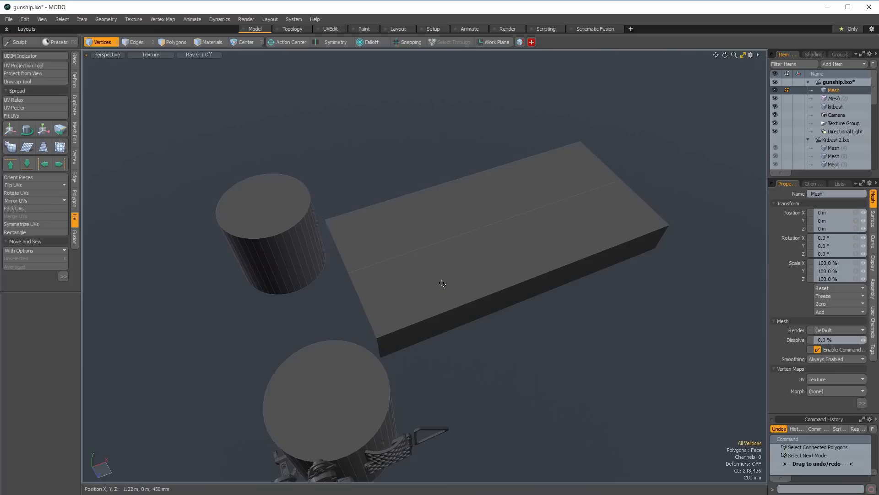
pyautogui.press('space')
pyautogui.hotkey('alt', 'c')
pyautogui.click(461, 328)
pyautogui.press('space')
pyautogui.click(488, 307)
pyautogui.hotkey('alt', 'c')
pyautogui.click(497, 309)
# Move the lower side polygon at the box's cylinder end outward 800 mm in Z to form a wing.
pyautogui.keyDown('alt'); pyautogui.moveTo(496, 308); pyautogui.dragTo(438, 302); pyautogui.keyUp('alt')
pyautogui.press('space')
pyautogui.press('space')
pyautogui.press('space')
pyautogui.moveTo(420, 316); pyautogui.dragTo(351, 316)
pyautogui.click(409, 327)
pyautogui.keyDown('shift'); pyautogui.click(361, 289); pyautogui.keyUp('shift')
pyautogui.press('w')
pyautogui.click(360, 304)
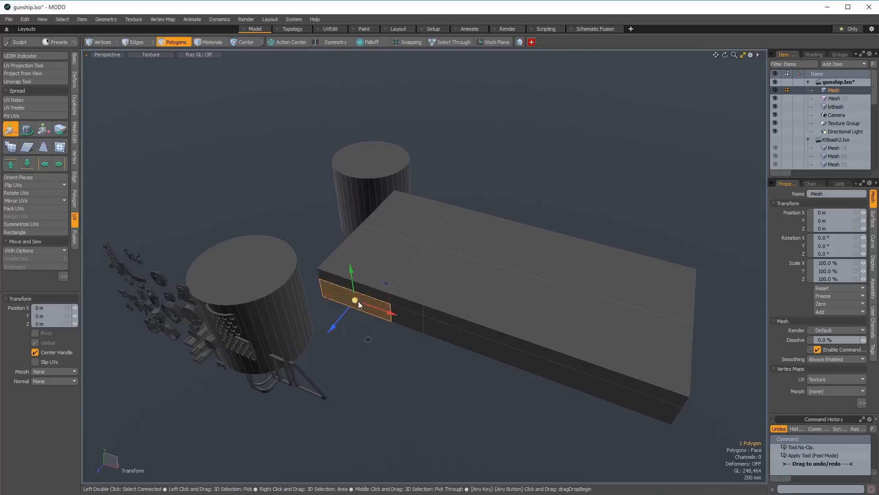
pyautogui.moveTo(361, 349); pyautogui.dragTo(343, 372)
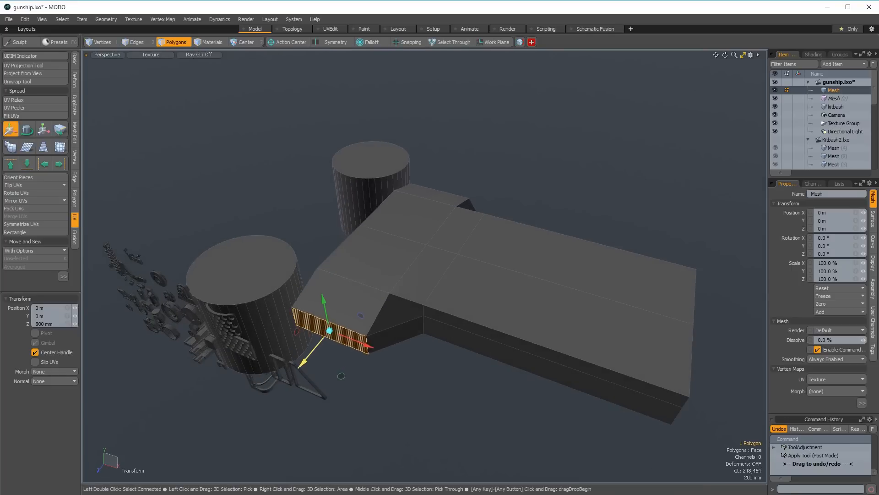
pyautogui.keyDown('alt'); pyautogui.moveTo(463, 309); pyautogui.dragTo(422, 248); pyautogui.keyUp('alt')
pyautogui.scroll(-3, 425, 260)
pyautogui.press('space')
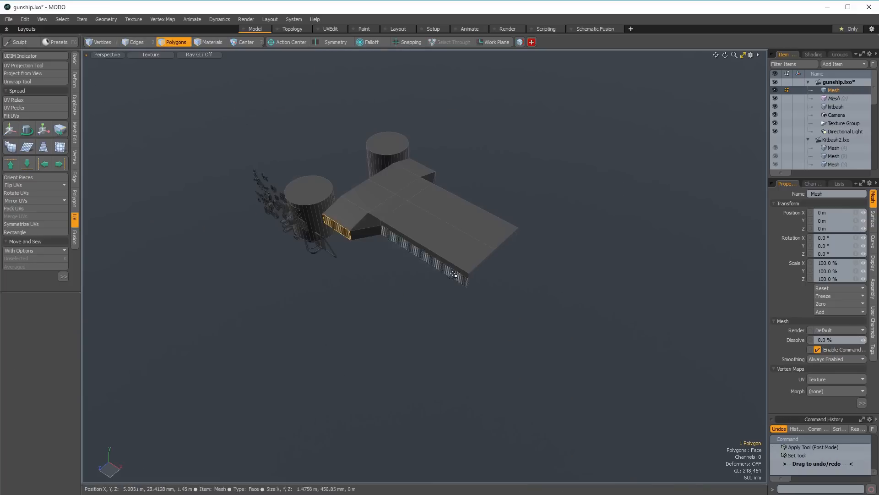
# Taper the body towards its rear end and create a cylinder primitive beside it.
pyautogui.keyDown('alt'); pyautogui.moveTo(362, 257); pyautogui.dragTo(447, 305); pyautogui.keyUp('alt')
pyautogui.press('space')
pyautogui.press('space')
pyautogui.press('Escape')
pyautogui.hotkey('shift', 'c')
pyautogui.click(360, 232)
pyautogui.press('space')
# Scale and position the new cylinder so it runs lengthwise beside the body as an engine.
pyautogui.doubleClick(432, 284)
pyautogui.press('w')
pyautogui.keyDown('alt'); pyautogui.moveTo(447, 305); pyautogui.dragTo(433, 323); pyautogui.keyUp('alt')
pyautogui.press('r')
pyautogui.press('space')
pyautogui.scroll(3, 478, 242)
pyautogui.press('w')
pyautogui.click(529, 294)
pyautogui.press('space')
pyautogui.click(474, 239)
# Bevel the engine's front cap repeatedly, insetting and extending it into a stepped, narrower shaft.
pyautogui.doubleClick(423, 315)
pyautogui.press('b')
pyautogui.click(436, 331)
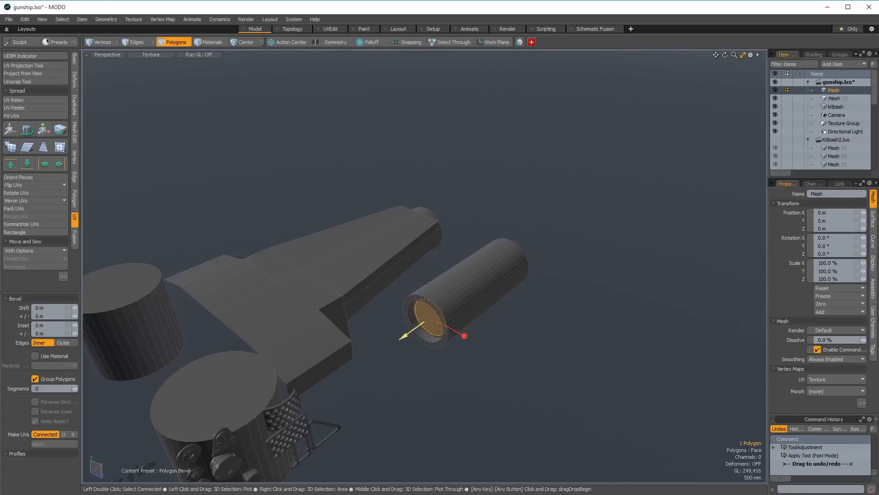
pyautogui.moveTo(397, 340); pyautogui.dragTo(392, 345)
pyautogui.keyDown('shift'); pyautogui.click(422, 340); pyautogui.keyUp('shift')
# Select the whole stepped engine and move it in close beneath the side of the body.
pyautogui.keyDown('alt'); pyautogui.moveTo(384, 301); pyautogui.dragTo(314, 275); pyautogui.keyUp('alt')
pyautogui.press('q')
pyautogui.doubleClick(356, 306)
pyautogui.press('w')
pyautogui.press('space')
pyautogui.click(310, 318)
pyautogui.press('space')
pyautogui.scroll(3, 397, 228)
# Select the body's lower outer side edges and transform them to reshape its side profile.
pyautogui.press('space')
pyautogui.click(396, 228)
pyautogui.press('2')
pyautogui.click(394, 244)
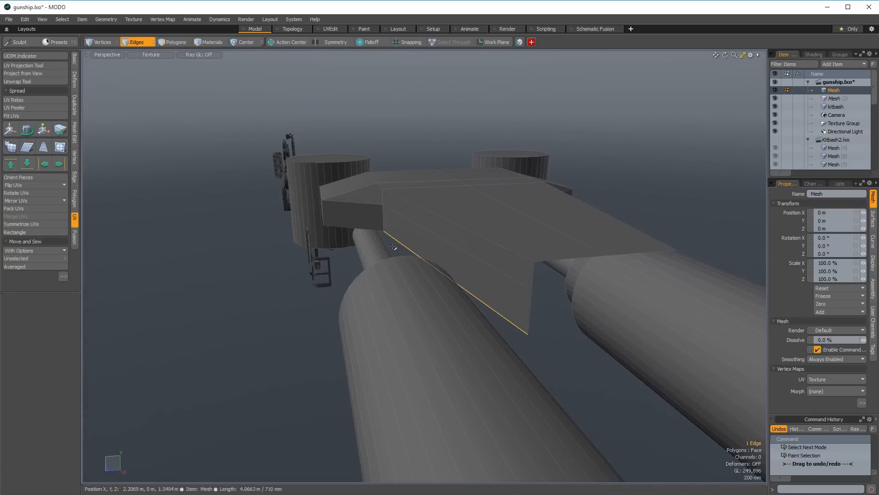
pyautogui.keyDown('shift'); pyautogui.click(370, 228); pyautogui.keyUp('shift')
pyautogui.moveTo(370, 228)
pyautogui.keyDown('alt'); pyautogui.mouseDown()
pyautogui.moveTo(379, 289)
pyautogui.moveTo(297, 312)
pyautogui.moveTo(331, 291)
pyautogui.moveTo(364, 311)
pyautogui.mouseUp(); pyautogui.keyUp('alt')
pyautogui.press('y')
pyautogui.keyDown('alt'); pyautogui.moveTo(364, 311); pyautogui.dragTo(339, 293); pyautogui.keyUp('alt')
pyautogui.press('space')
# Convert the connected body polygons into a smooth subdivision surface.
pyautogui.press('3')
pyautogui.doubleClick(432, 232)
pyautogui.press('Tab')
pyautogui.keyDown('alt'); pyautogui.moveTo(422, 235); pyautogui.dragTo(349, 240); pyautogui.keyUp('alt')
# Select the connected engine polygons and reposition them against the smoothed body.
pyautogui.doubleClick(432, 290)
pyautogui.press('w')
pyautogui.moveTo(349, 240)
pyautogui.mouseDown()
pyautogui.moveTo(326, 239)
pyautogui.moveTo(411, 359)
pyautogui.moveTo(290, 308)
pyautogui.moveTo(293, 328)
pyautogui.mouseUp()
pyautogui.press('space')
pyautogui.click(411, 360)
# Create a smaller cylinder on the inner side of the engine under the body's rear and move it into place.
pyautogui.hotkey('shift', 'c')
pyautogui.moveTo(452, 301)
pyautogui.keyDown('ctrl'); pyautogui.mouseDown()
pyautogui.moveTo(475, 322)
pyautogui.moveTo(449, 298)
pyautogui.moveTo(435, 323)
pyautogui.mouseUp(); pyautogui.keyUp('ctrl')
pyautogui.press('space')
pyautogui.doubleClick(459, 308)
pyautogui.press('w')
pyautogui.press('space')
pyautogui.click(403, 299)
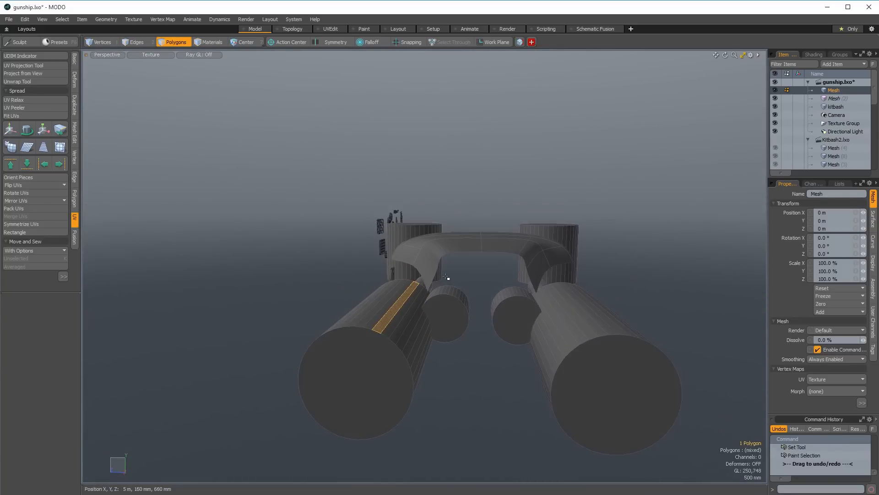
# Create a cube beneath the arched body between the engines, then scale and move it into place.
pyautogui.hotkey('shift', 'b')
pyautogui.keyDown('ctrl'); pyautogui.moveTo(449, 267); pyautogui.dragTo(468, 272); pyautogui.keyUp('ctrl')
pyautogui.moveTo(468, 272)
pyautogui.keyDown('alt'); pyautogui.mouseDown()
pyautogui.moveTo(449, 277)
pyautogui.moveTo(457, 309)
pyautogui.moveTo(435, 268)
pyautogui.mouseUp(); pyautogui.keyUp('alt')
pyautogui.press('space')
pyautogui.doubleClick(446, 278)
pyautogui.press('r')
pyautogui.press('w')
pyautogui.moveTo(396, 239); pyautogui.dragTo(561, 259)
pyautogui.press('w')
pyautogui.press('space')
pyautogui.click(563, 232)
# Select the front cylinder and scale it down vertically into a lower disc.
pyautogui.keyDown('ctrl'); pyautogui.keyDown('alt'); pyautogui.moveTo(561, 259); pyautogui.dragTo(514, 253); pyautogui.keyUp('alt'); pyautogui.keyUp('ctrl')
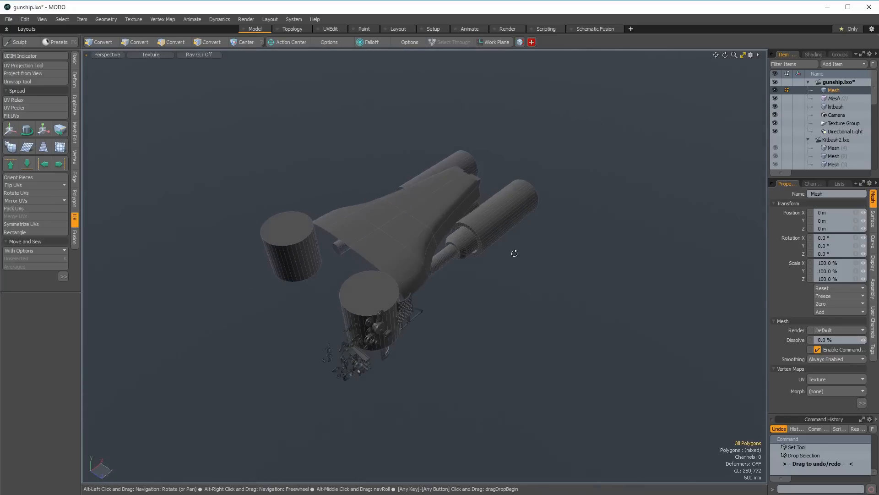
pyautogui.keyDown('alt'); pyautogui.moveTo(378, 289); pyautogui.dragTo(472, 223); pyautogui.keyUp('alt')
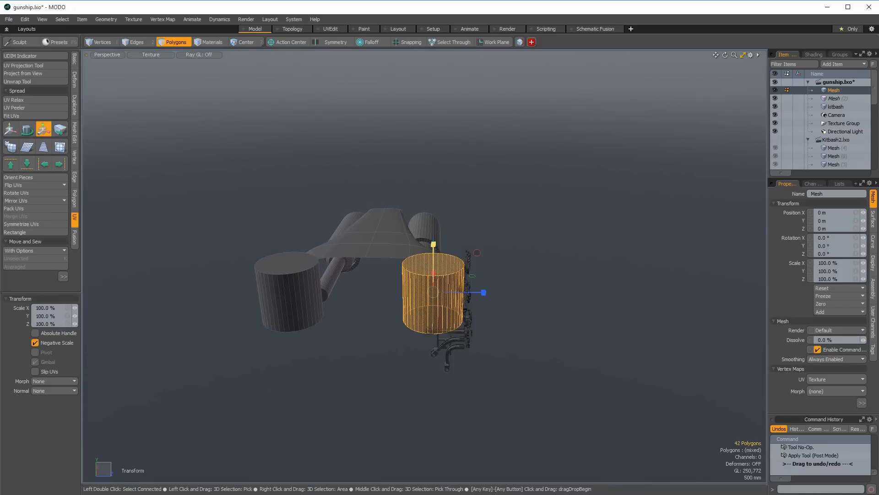
pyautogui.moveTo(433, 266); pyautogui.dragTo(433, 274)
pyautogui.keyDown('alt'); pyautogui.moveTo(433, 274); pyautogui.dragTo(428, 353); pyautogui.keyUp('alt')
# Reposition the front disc and scale it to 149% in X and Z.
pyautogui.press('w')
pyautogui.moveTo(406, 338); pyautogui.dragTo(380, 359)
pyautogui.press('r')
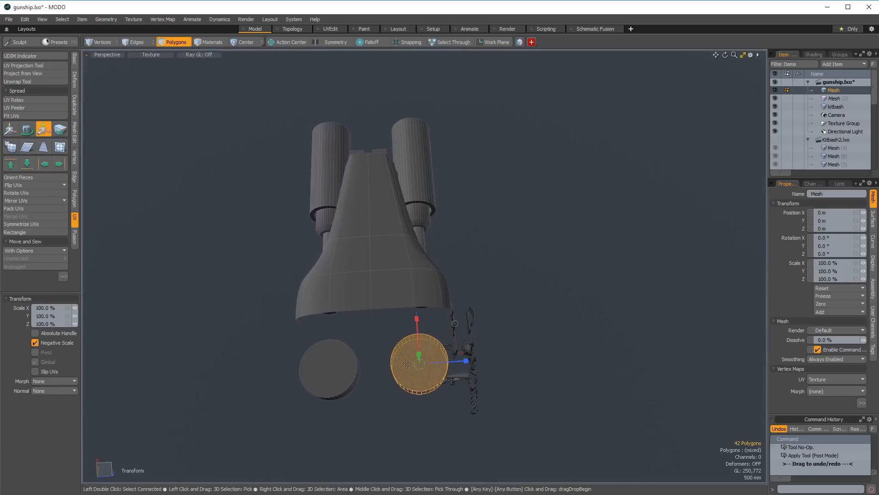
pyautogui.moveTo(455, 323); pyautogui.dragTo(449, 232)
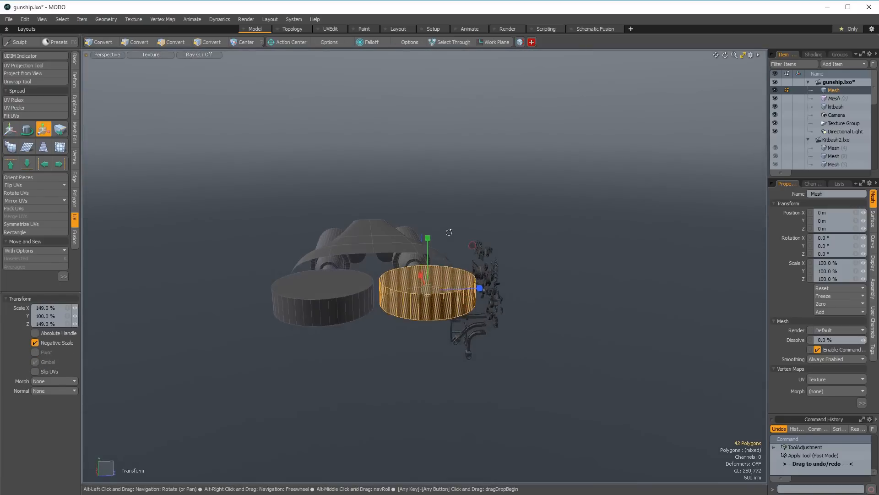
pyautogui.press('space')
# Select the widened disc and move it into position in front of the wing.
pyautogui.scroll(4, 422, 287)
pyautogui.keyDown('alt'); pyautogui.moveTo(421, 287); pyautogui.dragTo(448, 337); pyautogui.keyUp('alt')
pyautogui.doubleClick(465, 318)
pyautogui.press('w')
pyautogui.keyDown('alt'); pyautogui.moveTo(446, 275); pyautogui.dragTo(486, 290); pyautogui.keyUp('alt')
pyautogui.press('space')
pyautogui.click(426, 353)
# Create a 1 m cube on top of the disc and scale it down into a low seat block.
pyautogui.hotkey('shift', 'c')
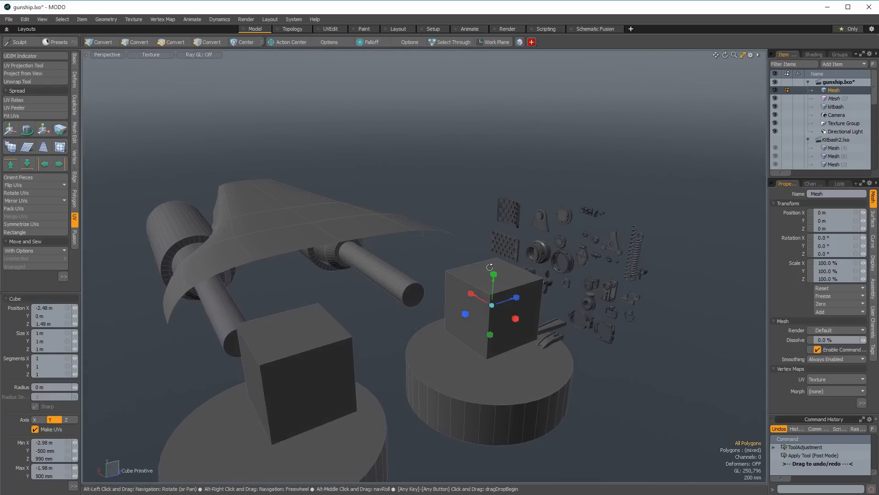
pyautogui.press('space')
pyautogui.click(486, 288)
pyautogui.doubleClick(486, 288)
pyautogui.press('r')
pyautogui.moveTo(495, 258); pyautogui.dragTo(528, 263)
pyautogui.press('space')
pyautogui.press('r')
pyautogui.scroll(3, 504, 330)
pyautogui.press('space')
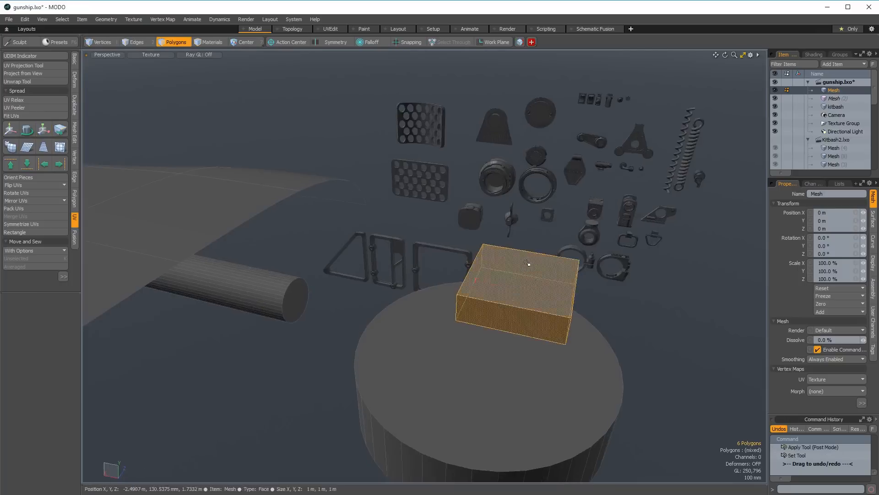
# Duplicate the seat block, rotate the copy nearly upright and place it behind the seat as a backrest.
pyautogui.scroll(-3, 462, 309)
pyautogui.keyDown('alt'); pyautogui.moveTo(460, 309); pyautogui.dragTo(455, 282); pyautogui.keyUp('alt')
pyautogui.press('e')
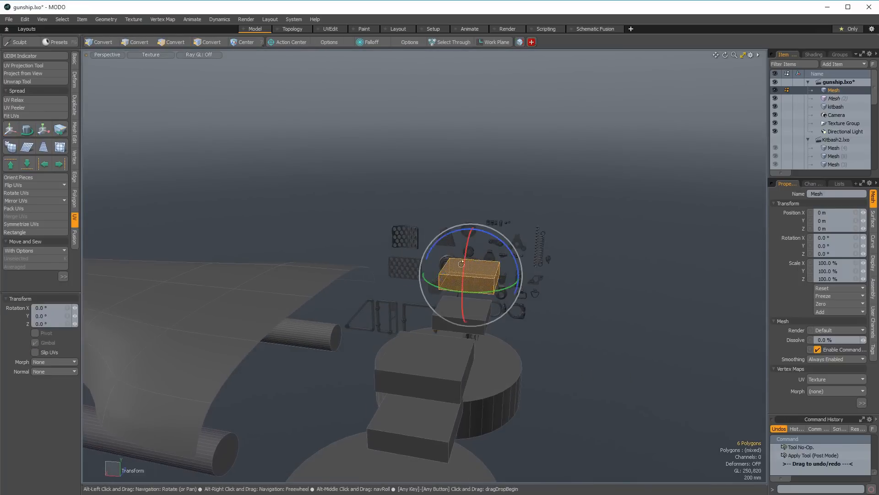
pyautogui.keyDown('alt'); pyautogui.moveTo(431, 326); pyautogui.dragTo(486, 229); pyautogui.keyUp('alt')
pyautogui.press('w')
pyautogui.moveTo(425, 237); pyautogui.dragTo(453, 291)
pyautogui.press('space')
# Extend the backrest by moving its top end polygon along its own axis with the Selection action center.
pyautogui.click(507, 260)
pyautogui.press('w')
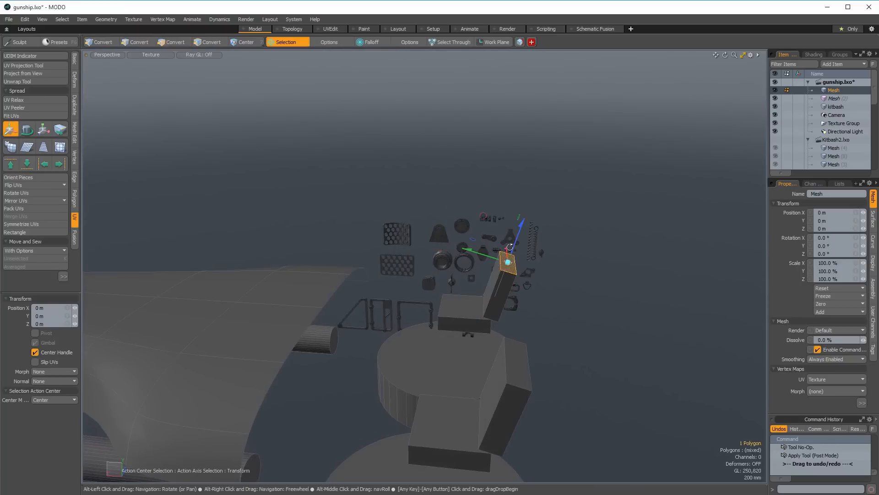
pyautogui.press('space')
pyautogui.keyDown('alt'); pyautogui.moveTo(533, 201); pyautogui.dragTo(515, 240); pyautogui.keyUp('alt')
# Loop Slice the seat backrest with one cut across its length.
pyautogui.press('2')
pyautogui.hotkey('alt', 'c')
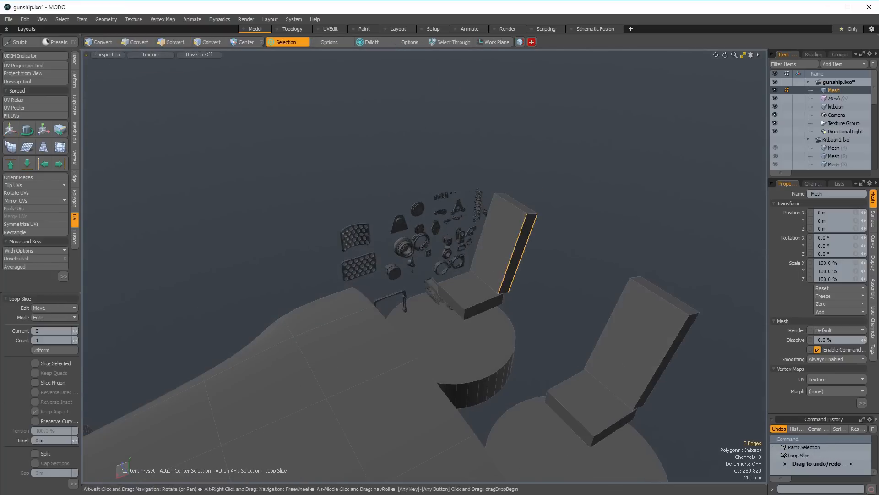
pyautogui.press('space')
# Taper the backrest by scaling down its top end polygon, and save the scene.
pyautogui.press('3')
pyautogui.click(508, 201)
pyautogui.press('r')
pyautogui.keyDown('alt'); pyautogui.moveTo(472, 176); pyautogui.dragTo(485, 189); pyautogui.keyUp('alt')
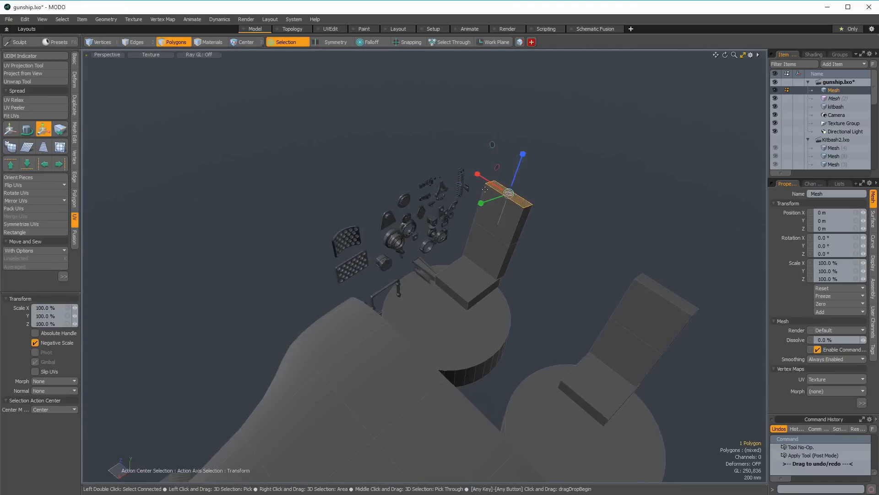
pyautogui.keyDown('alt'); pyautogui.moveTo(503, 228); pyautogui.dragTo(333, 312); pyautogui.keyUp('alt')
pyautogui.press('w')
pyautogui.press('w')
pyautogui.press('space')
pyautogui.press('Escape')
pyautogui.hotkey('ctrl', 's')
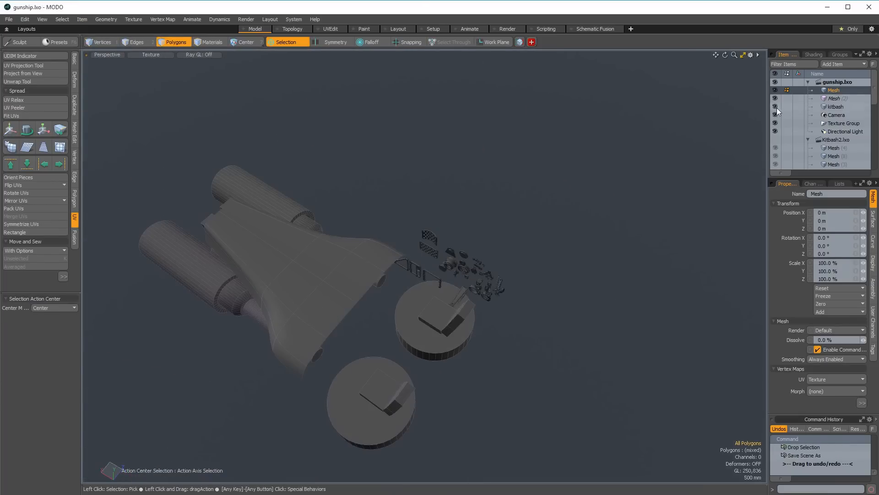
# Hide the kitbash parts and move the front disc together with its seat in front of the wing.
pyautogui.keyDown('alt'); pyautogui.moveTo(453, 297); pyautogui.dragTo(461, 201); pyautogui.keyUp('alt')
pyautogui.click(465, 346)
pyautogui.keyDown('alt'); pyautogui.moveTo(466, 348); pyautogui.dragTo(379, 295); pyautogui.keyUp('alt')
pyautogui.keyDown('alt'); pyautogui.moveTo(463, 299); pyautogui.dragTo(487, 335); pyautogui.keyUp('alt')
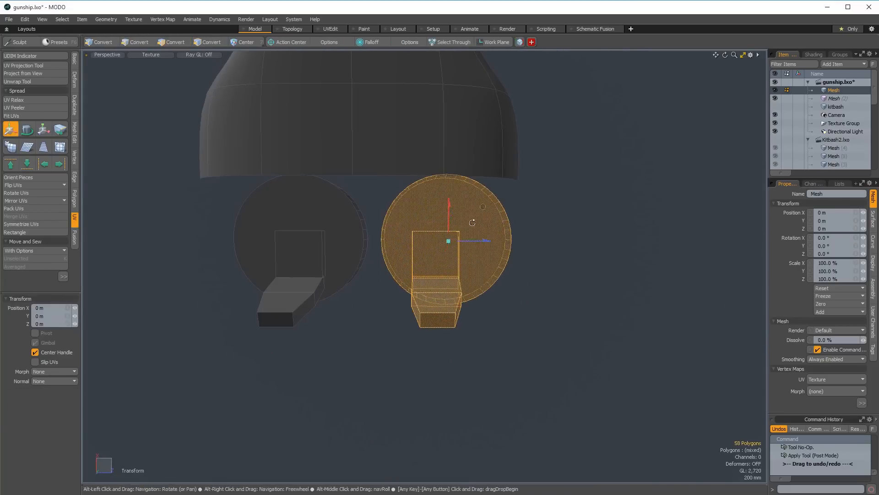
pyautogui.moveTo(473, 221); pyautogui.dragTo(477, 232)
pyautogui.keyDown('alt'); pyautogui.moveTo(516, 194); pyautogui.dragTo(513, 185); pyautogui.keyUp('alt')
pyautogui.press('q')
pyautogui.press('Escape')
# Create a new mesh item and add a cube at the disc's edge, behind the backrest, as the gun block.
pyautogui.press('n')
pyautogui.press('c')
pyautogui.moveTo(478, 270)
pyautogui.keyDown('alt'); pyautogui.mouseDown()
pyautogui.moveTo(339, 196)
pyautogui.moveTo(420, 257)
pyautogui.moveTo(428, 291)
pyautogui.moveTo(451, 277)
pyautogui.mouseUp(); pyautogui.keyUp('alt')
pyautogui.scroll(-2, 377, 212)
pyautogui.moveTo(451, 278)
pyautogui.keyDown('alt'); pyautogui.mouseDown()
pyautogui.moveTo(454, 227)
pyautogui.moveTo(461, 247)
pyautogui.moveTo(483, 222)
pyautogui.moveTo(480, 231)
pyautogui.mouseUp(); pyautogui.keyUp('alt')
pyautogui.press('q')
pyautogui.doubleClick(435, 254)
# Create a cylinder pointing forward from the gun block and scale it to gun barrel thickness.
pyautogui.hotkey('shift', 'c')
pyautogui.moveTo(480, 232)
pyautogui.keyDown('alt'); pyautogui.mouseDown()
pyautogui.moveTo(492, 246)
pyautogui.moveTo(469, 267)
pyautogui.moveTo(414, 272)
pyautogui.mouseUp(); pyautogui.keyUp('alt')
pyautogui.press('q')
pyautogui.doubleClick(469, 267)
pyautogui.press('r')
pyautogui.moveTo(472, 261); pyautogui.dragTo(545, 219)
pyautogui.keyDown('alt'); pyautogui.moveTo(349, 301); pyautogui.dragTo(472, 274); pyautogui.keyUp('alt')
pyautogui.press('q')
# Inset the barrel's end polygon with Polygon Bevel and extend it with a shift of about 1.555 m as a thinner muzzle.
pyautogui.click(449, 274)
pyautogui.press('b')
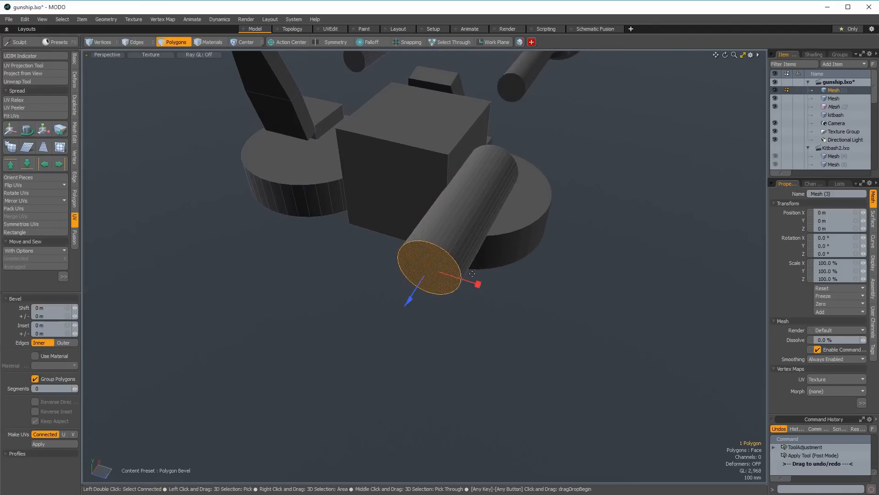
pyautogui.keyDown('alt'); pyautogui.moveTo(410, 246); pyautogui.dragTo(201, 467); pyautogui.keyUp('alt')
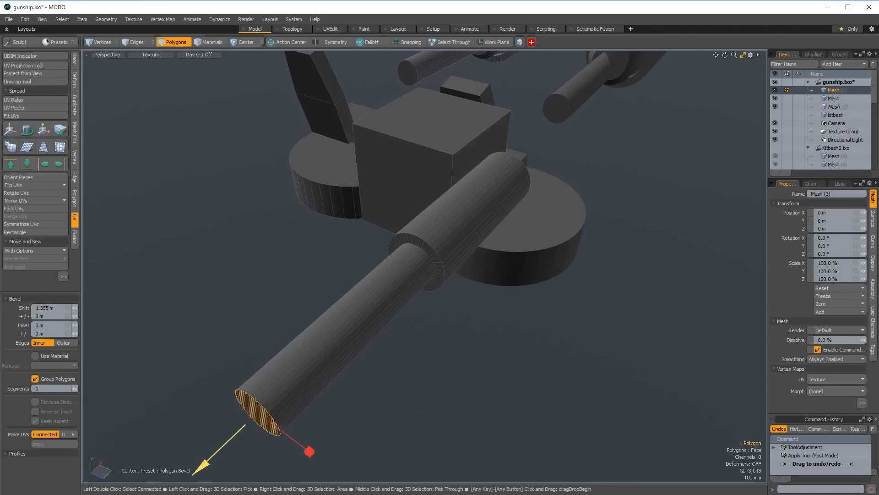
pyautogui.keyDown('ctrl'); pyautogui.keyDown('alt'); pyautogui.moveTo(273, 411); pyautogui.dragTo(192, 408); pyautogui.keyUp('alt'); pyautogui.keyUp('ctrl')
pyautogui.press('q')
pyautogui.click(447, 336)
pyautogui.keyDown('alt'); pyautogui.moveTo(447, 336); pyautogui.dragTo(533, 317); pyautogui.keyUp('alt')
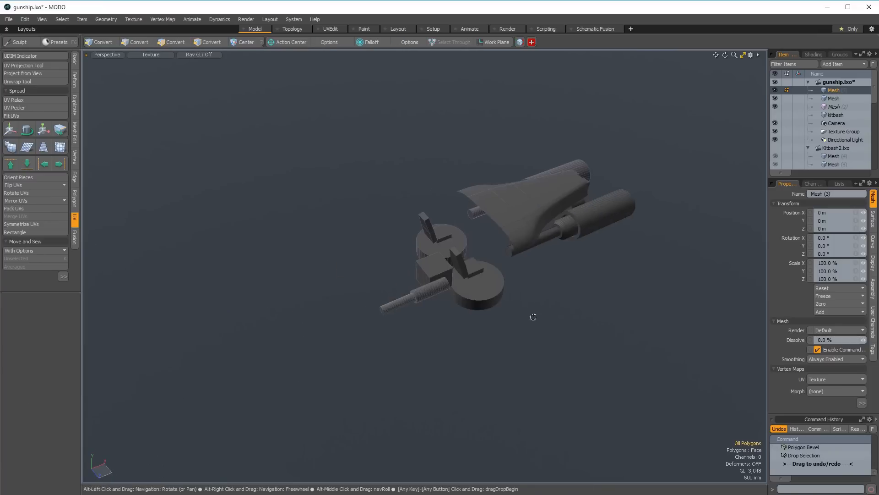
# Position the gun barrel in front of the block and place a duplicate offset -1.04 m in Z beside it.
pyautogui.doubleClick(438, 288)
pyautogui.keyDown('ctrl'); pyautogui.keyDown('alt'); pyautogui.moveTo(438, 287); pyautogui.dragTo(481, 288); pyautogui.keyUp('alt'); pyautogui.keyUp('ctrl')
pyautogui.keyDown('alt'); pyautogui.moveTo(481, 287); pyautogui.dragTo(412, 359); pyautogui.keyUp('alt')
pyautogui.press('w')
pyautogui.moveTo(412, 360); pyautogui.dragTo(366, 384)
pyautogui.keyDown('alt'); pyautogui.moveTo(367, 384); pyautogui.dragTo(390, 407); pyautogui.keyUp('alt')
pyautogui.press('w')
pyautogui.press('q')
pyautogui.keyDown('alt'); pyautogui.moveTo(395, 350); pyautogui.dragTo(394, 324); pyautogui.keyUp('alt')
pyautogui.hotkey('ctrl', 'c')
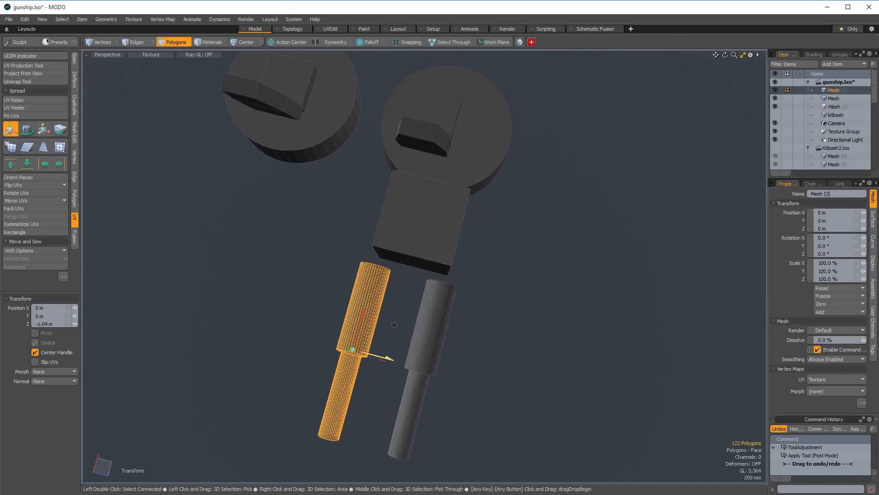
pyautogui.press('q')
# Create a thin upright cylinder at the side of the gun block and scale it into a flat disc.
pyautogui.click(244, 229)
pyautogui.keyDown('alt'); pyautogui.moveTo(363, 355); pyautogui.dragTo(257, 192); pyautogui.keyUp('alt')
pyautogui.keyDown('alt'); pyautogui.moveTo(408, 289); pyautogui.dragTo(412, 305); pyautogui.keyUp('alt')
pyautogui.keyDown('ctrl'); pyautogui.moveTo(437, 273); pyautogui.dragTo(507, 330); pyautogui.keyUp('ctrl')
pyautogui.press('q')
pyautogui.doubleClick(448, 280)
pyautogui.press('r')
pyautogui.keyDown('alt'); pyautogui.moveTo(448, 281); pyautogui.dragTo(591, 210); pyautogui.keyUp('alt')
# Inset both faces of the upright disc with Polygon Bevel and Bridge them into an open ring.
pyautogui.press('q')
pyautogui.click(435, 257)
pyautogui.press('b')
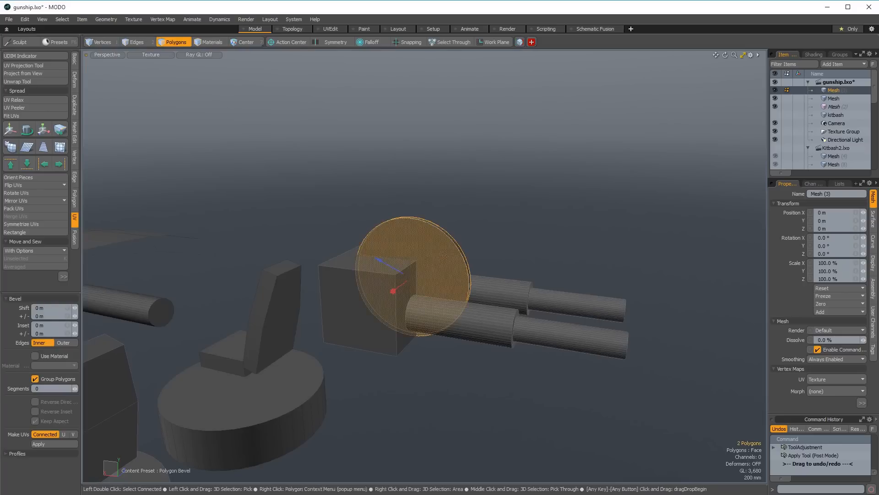
pyautogui.press('q')
pyautogui.moveTo(394, 290); pyautogui.dragTo(454, 258)
pyautogui.hotkey('shift', 'b')
pyautogui.click(487, 241)
pyautogui.press('space')
# Duplicate the ring and move the copy to the opposite side of the gun block.
pyautogui.keyDown('alt'); pyautogui.moveTo(715, 128); pyautogui.dragTo(412, 204); pyautogui.keyUp('alt')
pyautogui.doubleClick(355, 265)
pyautogui.moveTo(354, 266)
pyautogui.keyDown('alt'); pyautogui.mouseDown()
pyautogui.moveTo(439, 351)
pyautogui.moveTo(388, 351)
pyautogui.moveTo(330, 276)
pyautogui.moveTo(348, 288)
pyautogui.mouseUp(); pyautogui.keyUp('alt')
pyautogui.press('w')
pyautogui.press('q')
pyautogui.keyDown('alt'); pyautogui.moveTo(348, 238); pyautogui.dragTo(343, 197); pyautogui.keyUp('alt')
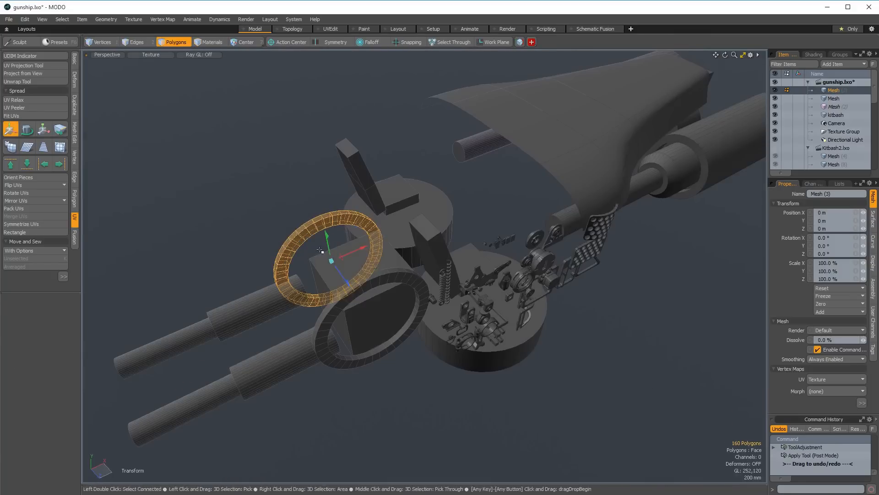
pyautogui.press('q')
# Select both barrels with their connected polygons and move them higher against the gun block.
pyautogui.keyDown('shift'); pyautogui.moveTo(353, 257); pyautogui.dragTo(292, 352); pyautogui.keyUp('shift')
pyautogui.press(']')
pyautogui.moveTo(269, 315)
pyautogui.keyDown('alt'); pyautogui.mouseDown()
pyautogui.moveTo(285, 190)
pyautogui.moveTo(311, 238)
pyautogui.mouseUp(); pyautogui.keyUp('alt')
pyautogui.moveTo(311, 294); pyautogui.dragTo(313, 313)
pyautogui.press(']')
pyautogui.moveTo(278, 283)
pyautogui.keyDown('shift'); pyautogui.mouseDown()
pyautogui.moveTo(285, 271)
pyautogui.moveTo(275, 259)
pyautogui.moveTo(306, 239)
pyautogui.moveTo(290, 254)
pyautogui.mouseUp(); pyautogui.keyUp('shift')
pyautogui.press('w')
pyautogui.press('q')
# Select the gun block and Loop Slice it with one vertical cut between its front and rear faces.
pyautogui.click(430, 304)
pyautogui.press(']')
pyautogui.keyDown('alt'); pyautogui.moveTo(429, 304); pyautogui.dragTo(412, 261); pyautogui.keyUp('alt')
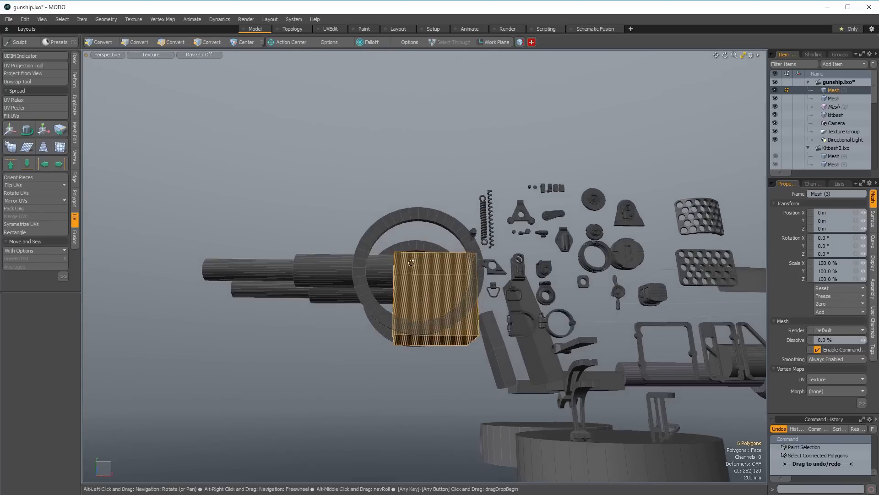
pyautogui.press('space')
pyautogui.press('space')
pyautogui.hotkey('alt', 'c')
pyautogui.click(453, 327)
pyautogui.press('space')
# Raise the gun block's lower rear edge by 830 mm in Y to slope its underside.
pyautogui.click(471, 341)
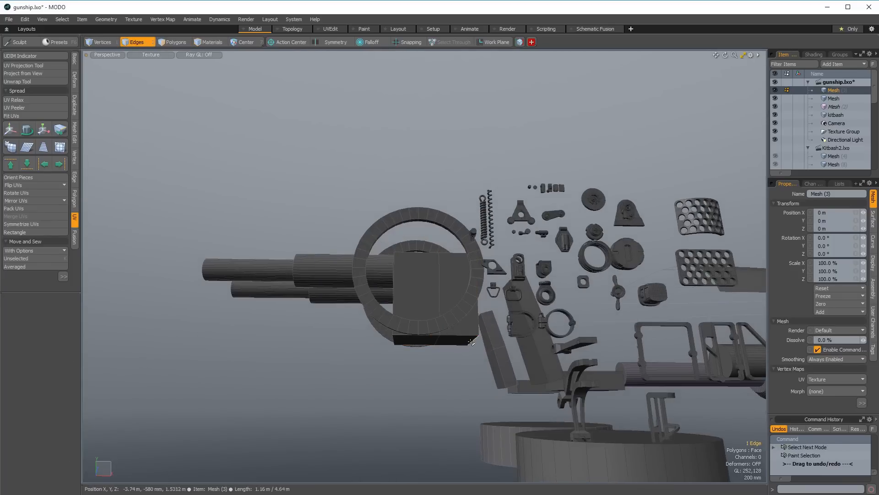
pyautogui.keyDown('alt'); pyautogui.moveTo(471, 257); pyautogui.dragTo(430, 294); pyautogui.keyUp('alt')
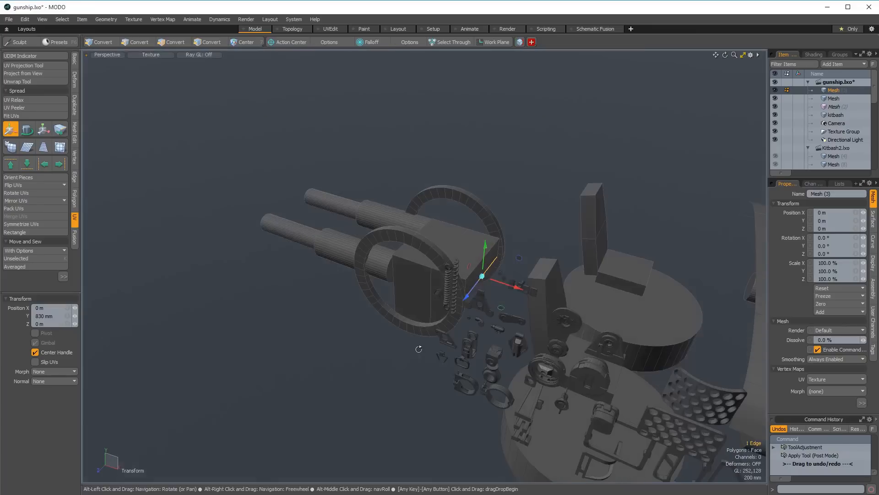
pyautogui.press('space')
pyautogui.press('space')
pyautogui.press('w')
pyautogui.press('q')
# Select the whole gun assembly of rings, block and barrels, scale it down and reposition it behind the seat.
pyautogui.click(480, 269)
pyautogui.keyDown('alt'); pyautogui.moveTo(498, 274); pyautogui.dragTo(460, 244); pyautogui.keyUp('alt')
pyautogui.press('q')
pyautogui.doubleClick(455, 262)
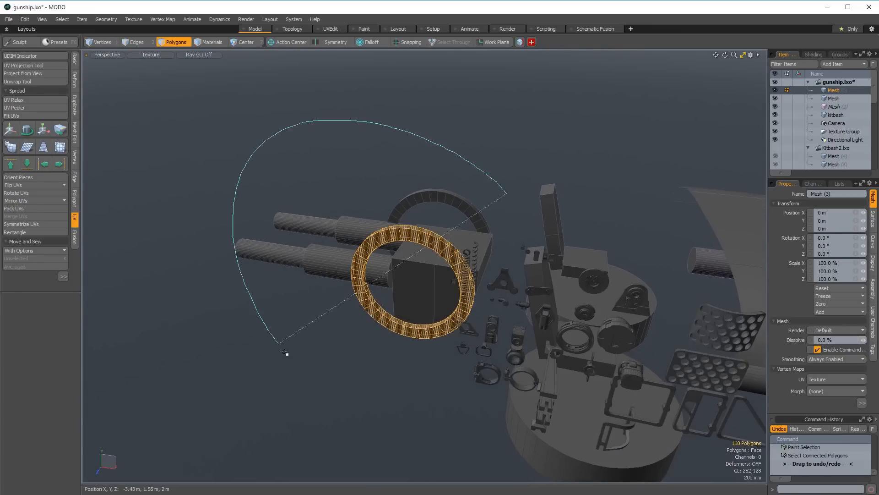
pyautogui.moveTo(285, 352); pyautogui.dragTo(456, 384, button='right')
pyautogui.keyDown('alt'); pyautogui.moveTo(422, 361); pyautogui.dragTo(419, 394); pyautogui.keyUp('alt')
pyautogui.press('w')
pyautogui.moveTo(427, 337); pyautogui.dragTo(447, 328)
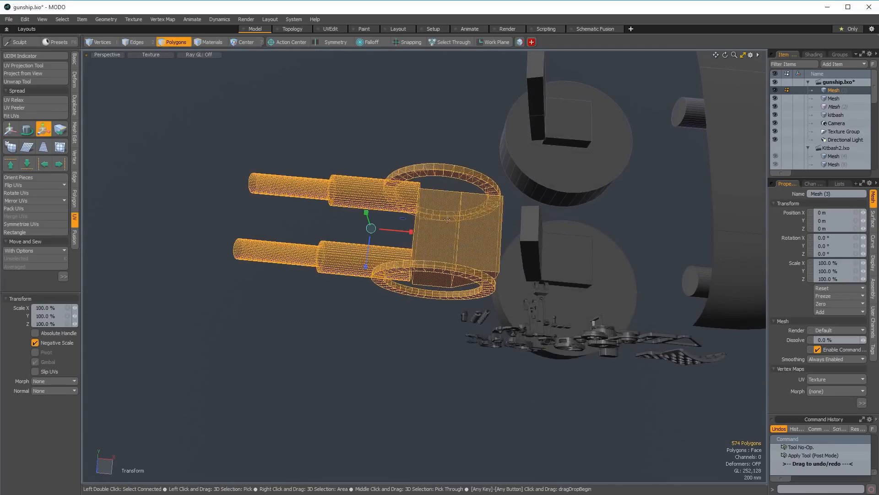
pyautogui.moveTo(371, 229); pyautogui.dragTo(347, 233)
pyautogui.keyDown('alt'); pyautogui.moveTo(347, 233); pyautogui.dragTo(442, 297); pyautogui.keyUp('alt')
pyautogui.press('w')
pyautogui.press('q')
# Select the front disc with its seat in the main mesh and move them -660 mm in X and 280 mm in Z.
pyautogui.click(446, 220)
pyautogui.keyDown('ctrl'); pyautogui.keyDown('alt'); pyautogui.moveTo(443, 298); pyautogui.dragTo(391, 298); pyautogui.keyUp('alt'); pyautogui.keyUp('ctrl')
pyautogui.keyDown('alt'); pyautogui.moveTo(360, 354); pyautogui.dragTo(418, 248); pyautogui.keyUp('alt')
pyautogui.click(418, 246)
pyautogui.moveTo(402, 277); pyautogui.dragTo(493, 303, button='right')
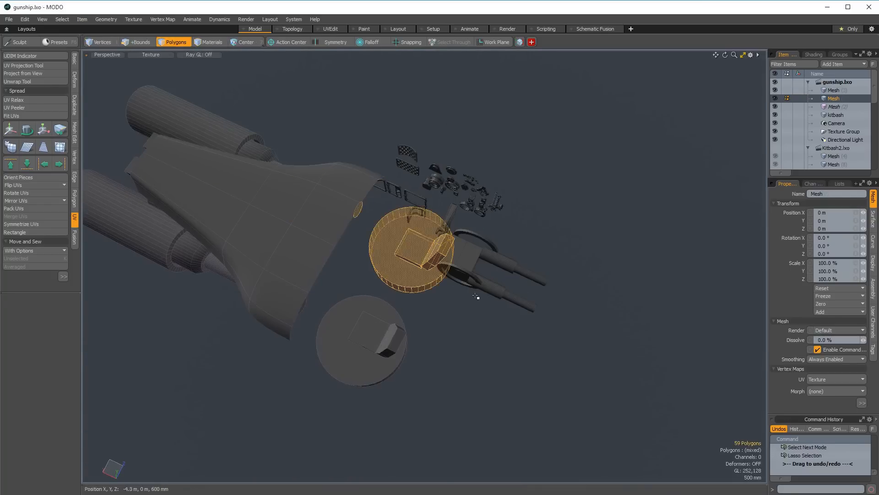
pyautogui.keyDown('alt'); pyautogui.moveTo(425, 119); pyautogui.dragTo(389, 115); pyautogui.keyUp('alt')
pyautogui.press('w')
pyautogui.moveTo(382, 182); pyautogui.dragTo(452, 317)
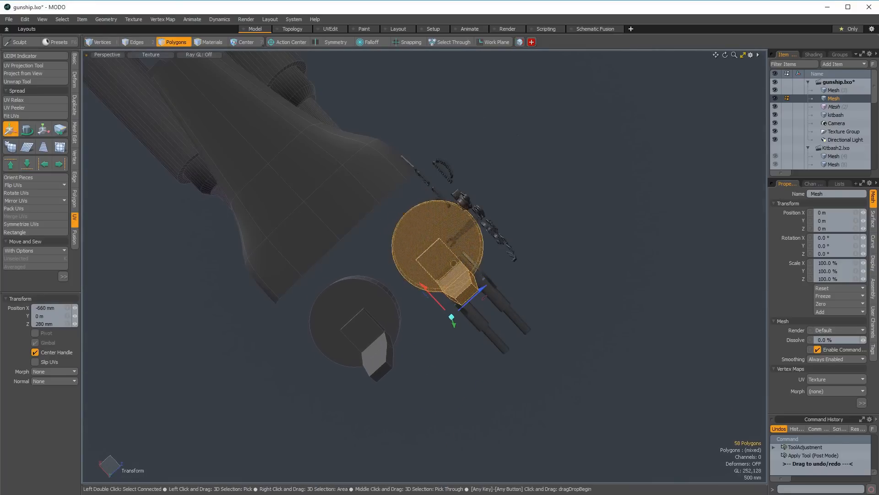
pyautogui.press('q')
# Select the front disc without its seat and scale it horizontally about its center.
pyautogui.click(429, 231)
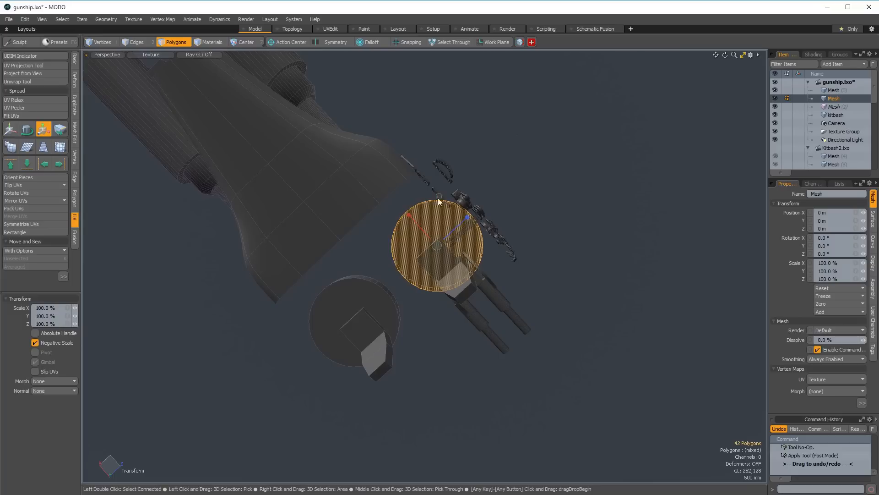
pyautogui.keyDown('alt'); pyautogui.moveTo(438, 204); pyautogui.dragTo(446, 198); pyautogui.keyUp('alt')
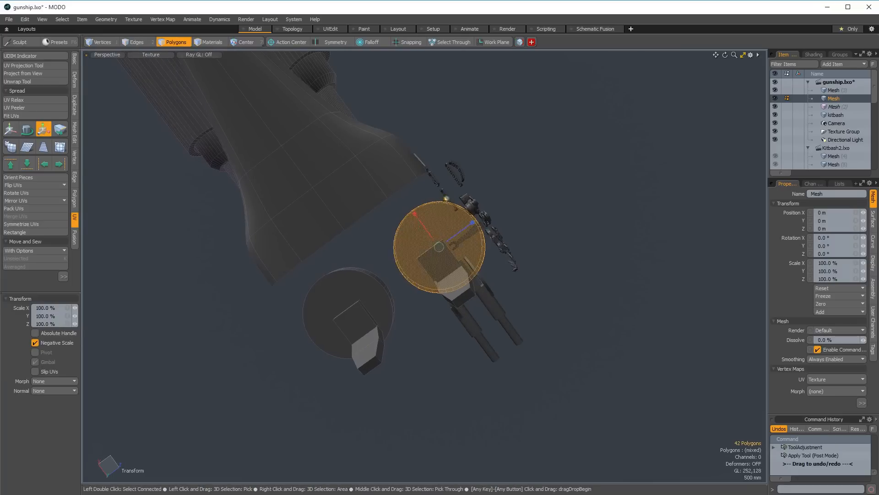
pyautogui.keyDown('alt'); pyautogui.moveTo(370, 385); pyautogui.dragTo(390, 256); pyautogui.keyUp('alt')
# Bevel the disc's underside polygon with about 820 mm shift and 476 mm inset to form a tapered base.
pyautogui.press('q')
pyautogui.click(424, 294)
pyautogui.press('b')
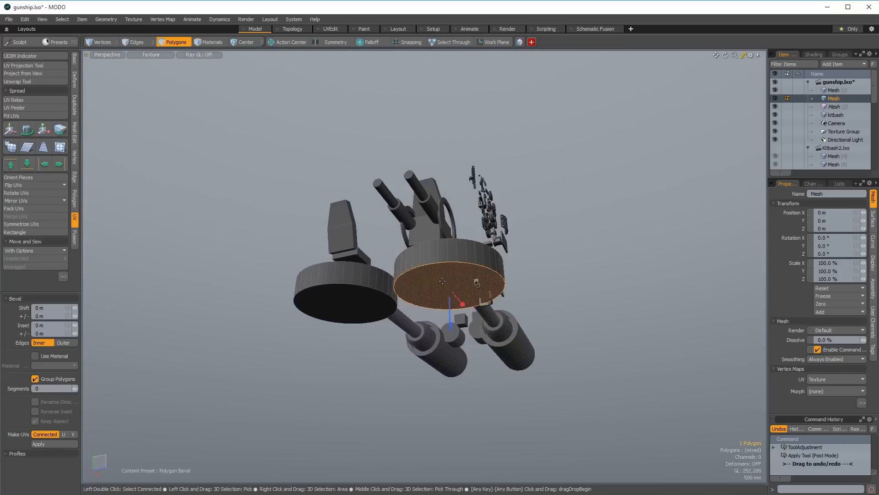
pyautogui.moveTo(466, 301)
pyautogui.mouseDown()
pyautogui.moveTo(436, 264)
pyautogui.moveTo(478, 311)
pyautogui.mouseUp()
pyautogui.keyDown('alt'); pyautogui.moveTo(508, 315); pyautogui.dragTo(443, 316); pyautogui.keyUp('alt')
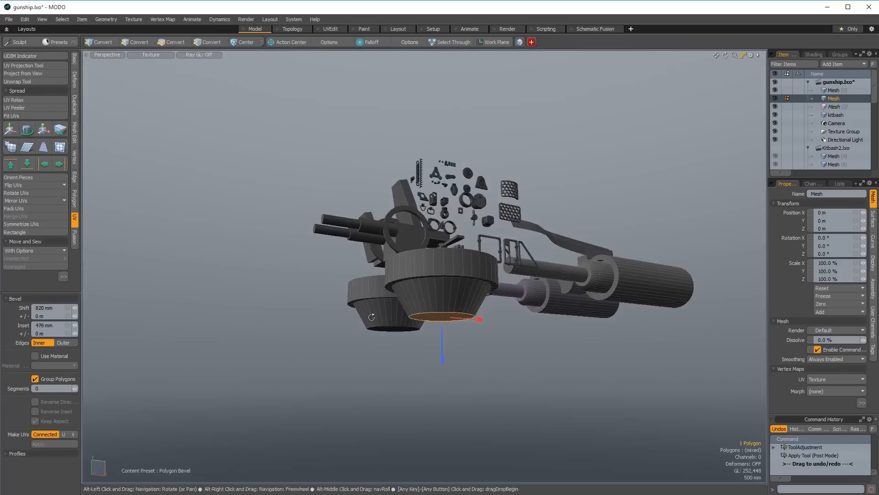
pyautogui.press('w')
pyautogui.press('q')
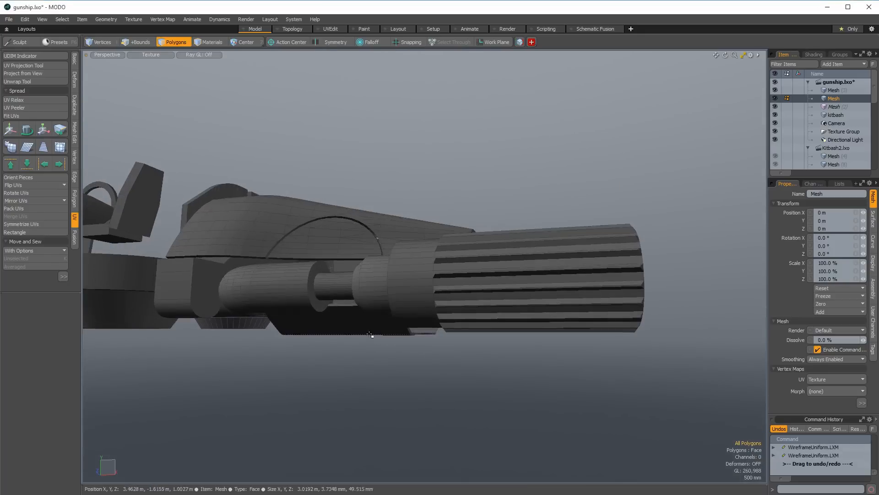
# Add a cube about 2.28 m in size under the hull, between the front disc and the engine.
pyautogui.keyDown('alt'); pyautogui.moveTo(369, 334); pyautogui.dragTo(387, 229); pyautogui.keyUp('alt')
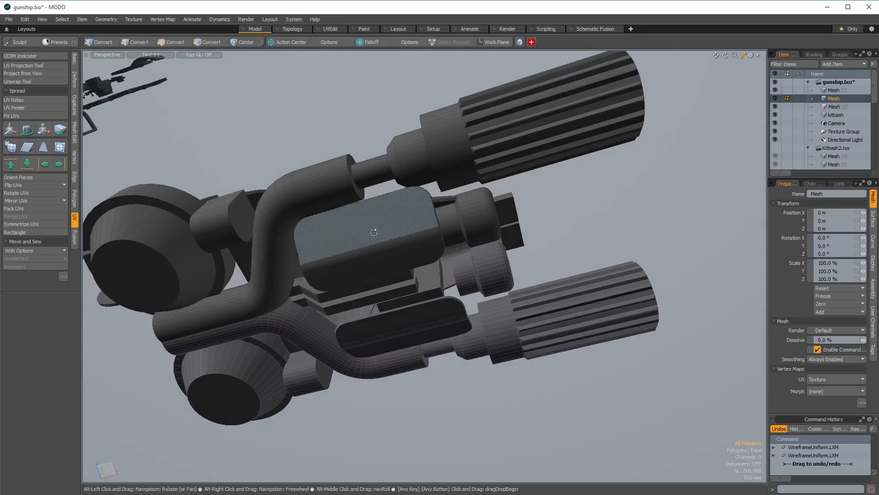
pyautogui.moveTo(373, 232)
pyautogui.keyDown('alt'); pyautogui.mouseDown()
pyautogui.moveTo(395, 369)
pyautogui.moveTo(407, 287)
pyautogui.moveTo(412, 323)
pyautogui.moveTo(363, 253)
pyautogui.moveTo(353, 210)
pyautogui.moveTo(419, 302)
pyautogui.moveTo(434, 278)
pyautogui.mouseUp(); pyautogui.keyUp('alt')
pyautogui.press('w')
pyautogui.moveTo(423, 233); pyautogui.dragTo(423, 228)
pyautogui.keyDown('alt'); pyautogui.moveTo(422, 228); pyautogui.dragTo(423, 214); pyautogui.keyUp('alt')
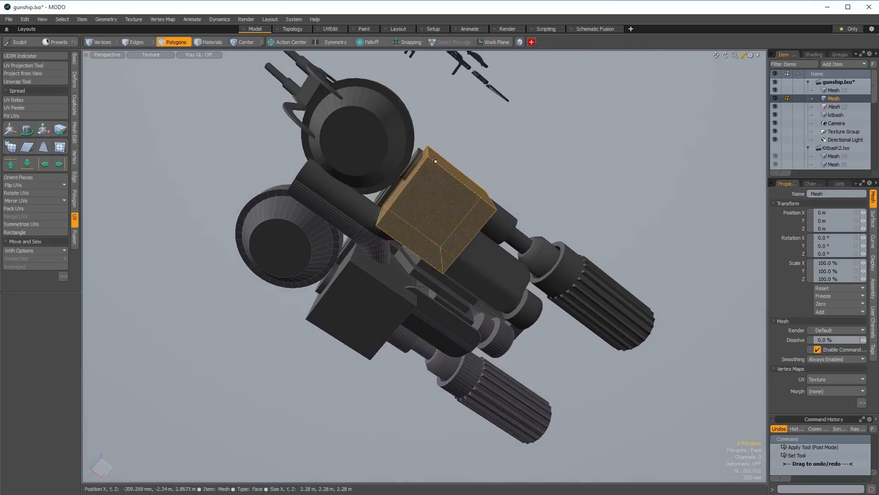
# Loop Slice the cube under the hull with one cut across its middle.
pyautogui.scroll(3, 433, 159)
pyautogui.press('2')
pyautogui.click(472, 186)
pyautogui.hotkey('alt', 'c')
pyautogui.click(474, 185)
pyautogui.press('space')
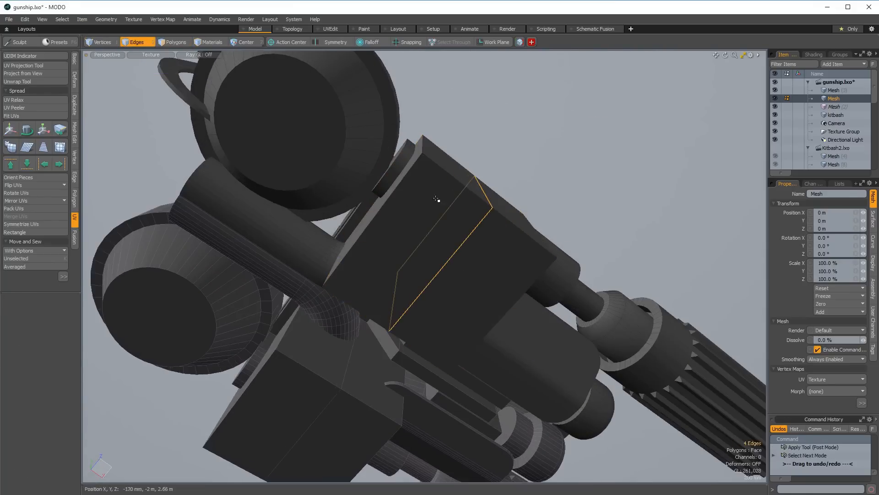
# Select the sliced cube under the hull and delete it.
pyautogui.press('3')
pyautogui.doubleClick(448, 221)
pyautogui.press('Delete')
# Select a single-row strip of polygons following the bends along the engine pipe.
pyautogui.scroll(3, 435, 245)
pyautogui.doubleClick(428, 248)
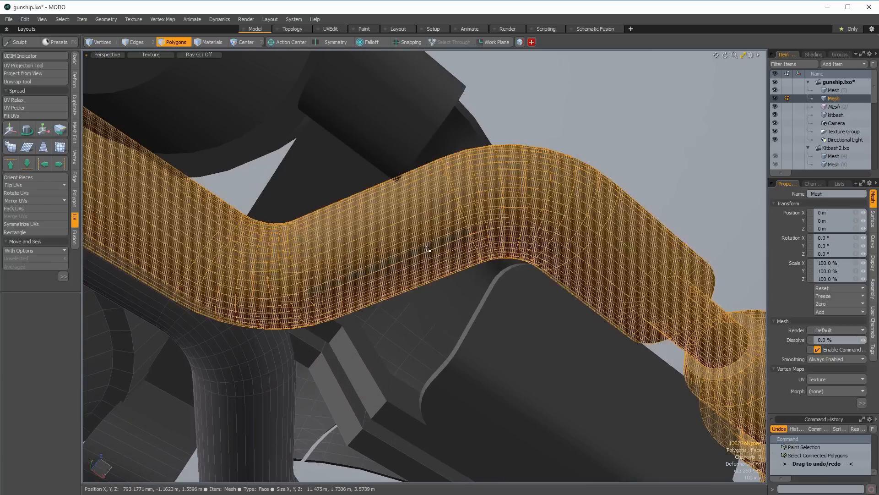
pyautogui.press('space')
pyautogui.press('space')
pyautogui.press('space')
pyautogui.moveTo(302, 290); pyautogui.dragTo(516, 224)
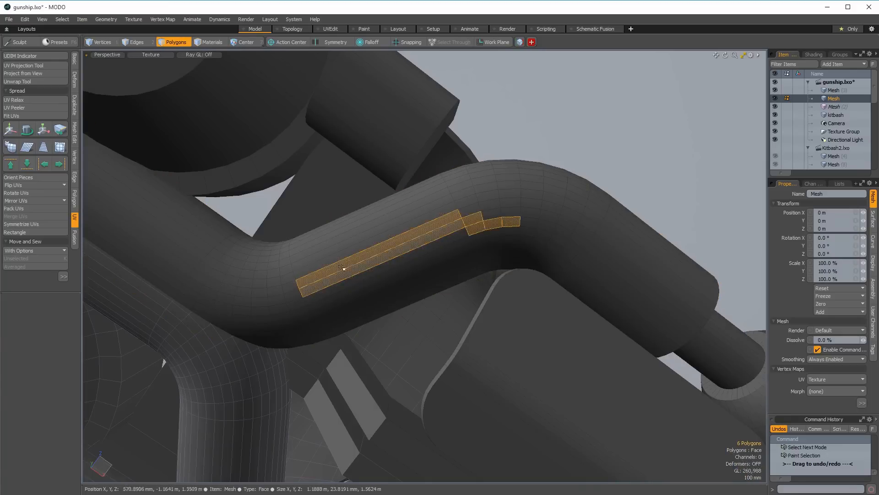
pyautogui.moveTo(196, 276); pyautogui.dragTo(201, 280)
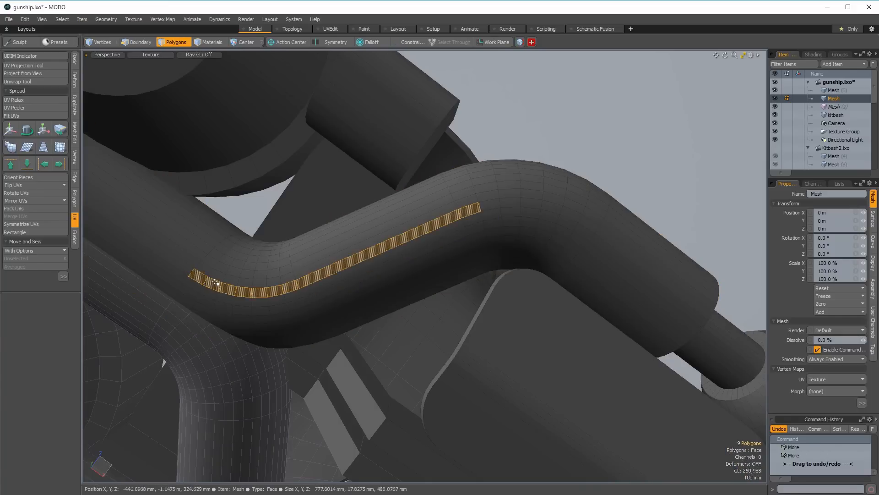
# Paste a copy of the polygon strip on the engine pipe and thicken it into a wide curved plate.
pyautogui.keyDown('alt'); pyautogui.moveTo(274, 219); pyautogui.dragTo(369, 291); pyautogui.keyUp('alt')
pyautogui.scroll(-3, 327, 268)
pyautogui.hotkey('ctrl', 'v')
pyautogui.press('w')
pyautogui.hotkey('shift', 'd')
pyautogui.hotkey('ctrl', 'z')
pyautogui.press('w')
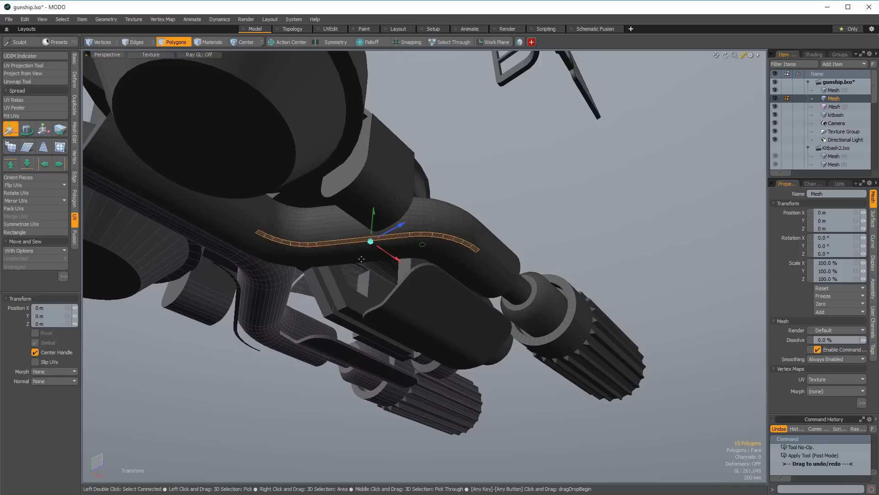
pyautogui.hotkey('ctrl', 'z')
pyautogui.hotkey('shift', 'd')
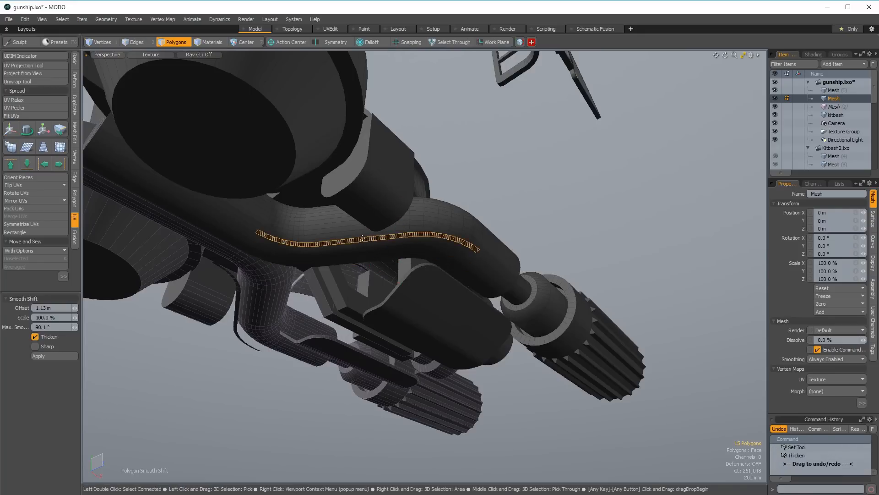
pyautogui.press('space')
pyautogui.moveTo(374, 212)
pyautogui.mouseDown()
pyautogui.moveTo(369, 262)
pyautogui.moveTo(365, 202)
pyautogui.moveTo(377, 186)
pyautogui.moveTo(366, 197)
pyautogui.moveTo(357, 256)
pyautogui.moveTo(340, 241)
pyautogui.moveTo(389, 321)
pyautogui.mouseUp()
# Select the curved plate's edge strip and move it 840 mm in X and -760 mm in Z.
pyautogui.doubleClick(367, 257)
pyautogui.press('w')
pyautogui.click(358, 212)
pyautogui.press('space')
pyautogui.moveTo(260, 221)
pyautogui.keyDown('ctrl'); pyautogui.mouseDown(button='right')
pyautogui.moveTo(553, 289)
pyautogui.moveTo(515, 204)
pyautogui.mouseUp(button='right'); pyautogui.keyUp('ctrl')
pyautogui.hotkey('shift', 'Down')
pyautogui.scroll(2, 499, 245)
pyautogui.moveTo(497, 243)
pyautogui.keyDown('alt'); pyautogui.mouseDown()
pyautogui.moveTo(434, 151)
pyautogui.moveTo(386, 226)
pyautogui.moveTo(409, 274)
pyautogui.mouseUp(); pyautogui.keyUp('alt')
pyautogui.press('w')
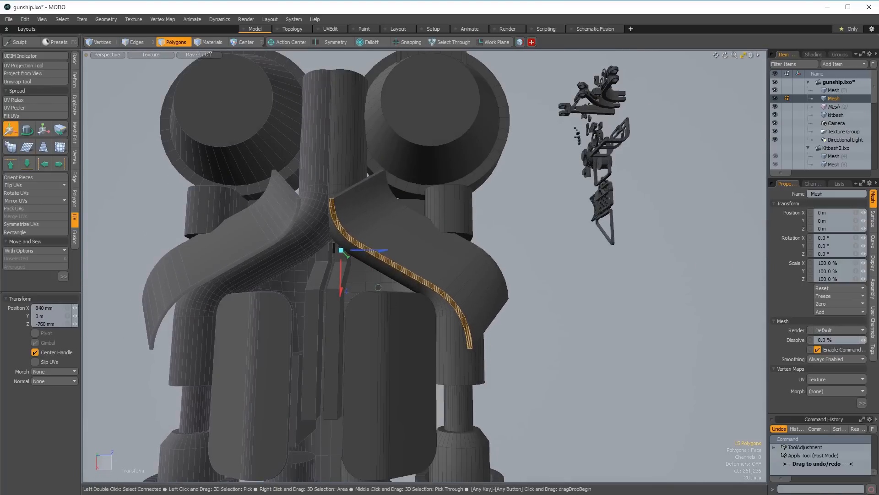
# Select the curved plate's corner edges and bevel them 151 mm with a Round Level of 2.
pyautogui.keyDown('alt'); pyautogui.moveTo(388, 200); pyautogui.dragTo(376, 300); pyautogui.keyUp('alt')
pyautogui.press('space')
pyautogui.press('w')
pyautogui.keyDown('alt'); pyautogui.moveTo(435, 250); pyautogui.dragTo(415, 337); pyautogui.keyUp('alt')
pyautogui.press('space')
pyautogui.doubleClick(406, 250)
pyautogui.press('space')
pyautogui.scroll(-8, 397, 337)
pyautogui.keyDown('alt'); pyautogui.moveTo(275, 296); pyautogui.dragTo(294, 265); pyautogui.keyUp('alt')
pyautogui.scroll(5, 365, 183)
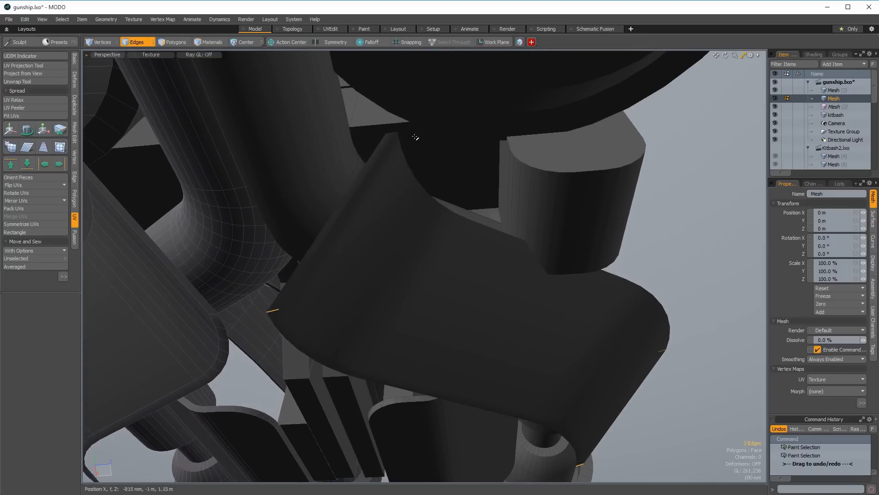
pyautogui.press('b')
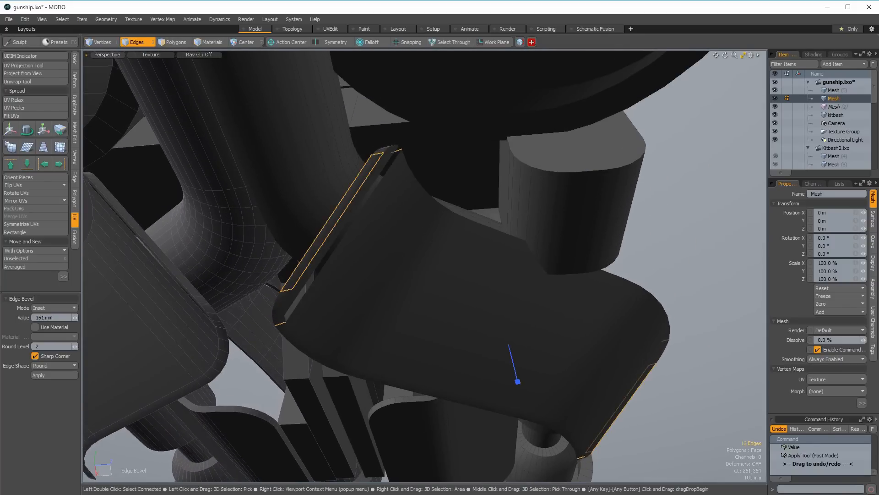
pyautogui.press('space')
# Try to build a pipe with QuickPipe along the curved plate's border edge loop.
pyautogui.press('3')
pyautogui.doubleClick(346, 300)
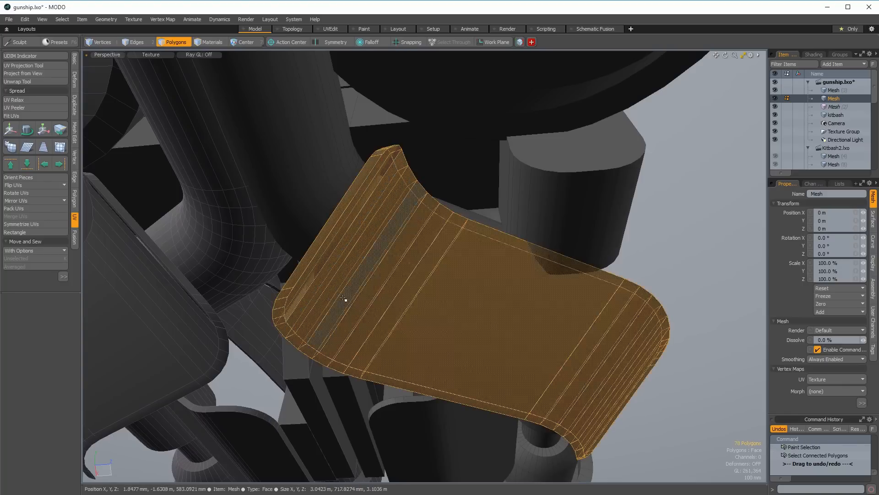
pyautogui.press('space')
pyautogui.press('space')
pyautogui.press('2')
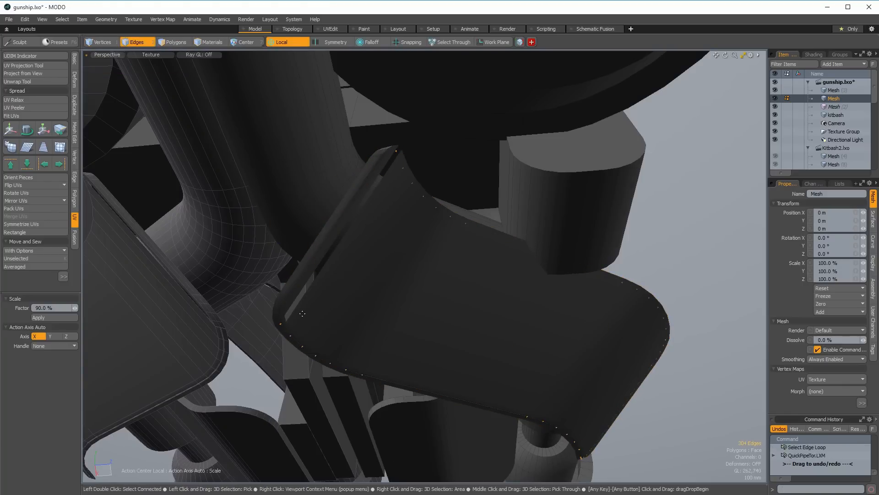
pyautogui.scroll(3, 273, 312)
pyautogui.click(278, 303)
pyautogui.press('space')
pyautogui.press('space')
pyautogui.press('space')
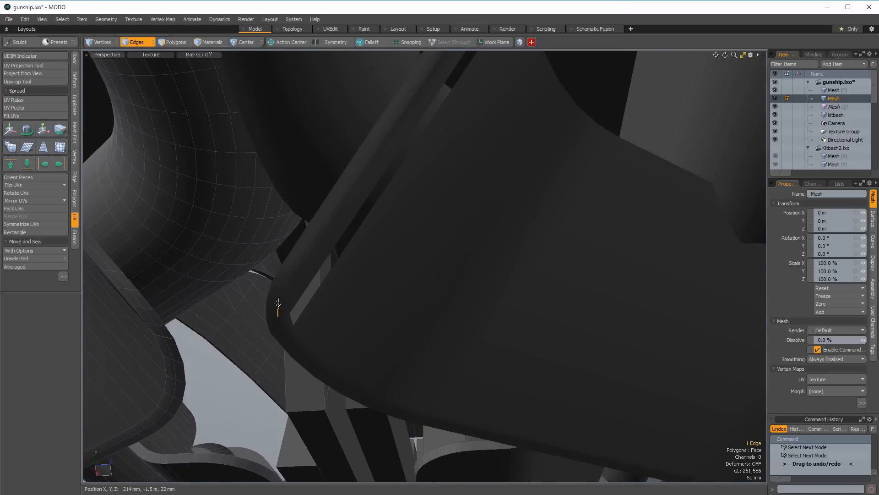
# Try to convert the curved plate's polygon type and undo the changes made to it.
pyautogui.press('space')
pyautogui.keyDown('alt'); pyautogui.moveTo(286, 331); pyautogui.dragTo(281, 278); pyautogui.keyUp('alt')
pyautogui.doubleClick(283, 336)
pyautogui.press('Tab')
pyautogui.press('Return')
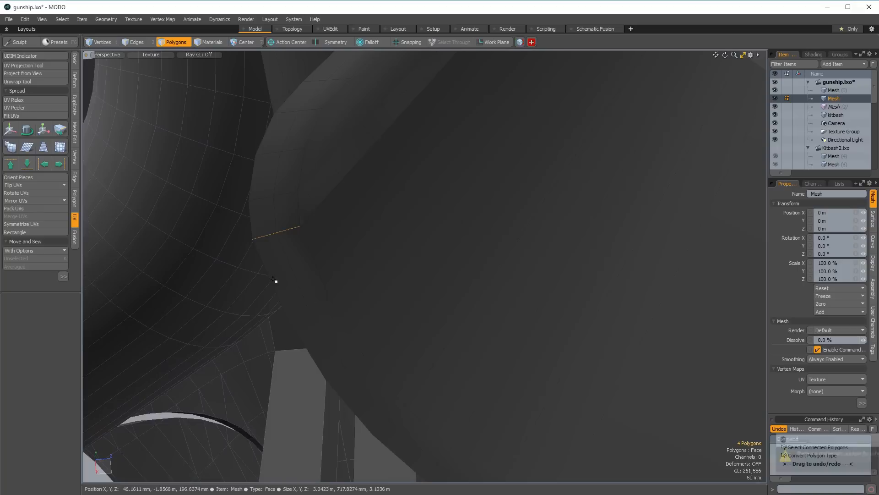
pyautogui.doubleClick(291, 281)
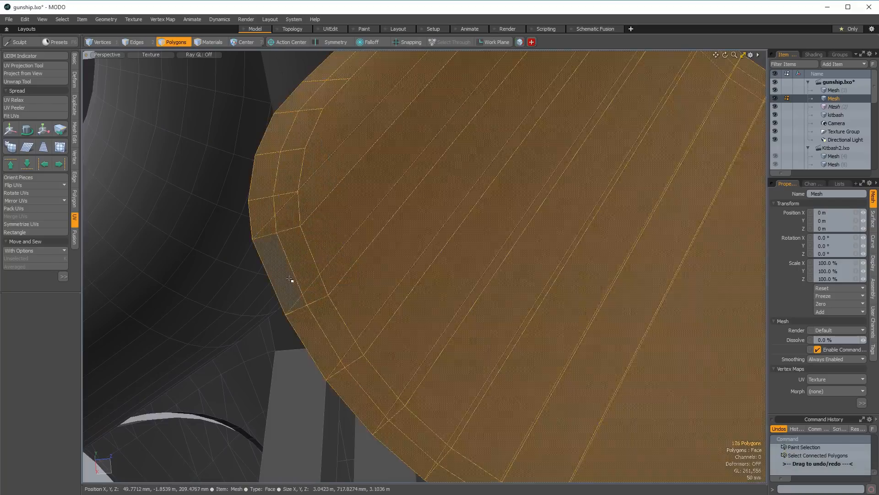
pyautogui.hotkey('ctrl', 'z')
pyautogui.hotkey('ctrl', 'z')
pyautogui.hotkey('ctrl', 'z')
pyautogui.hotkey('ctrl', 'z')
pyautogui.press('2')
pyautogui.press('3')
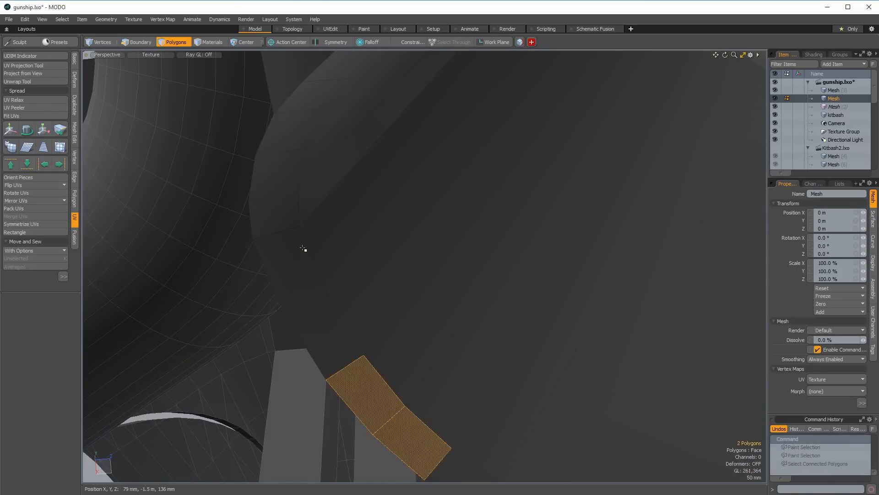
# Select the whole curved plate and merge its closely spaced vertices.
pyautogui.doubleClick(303, 249)
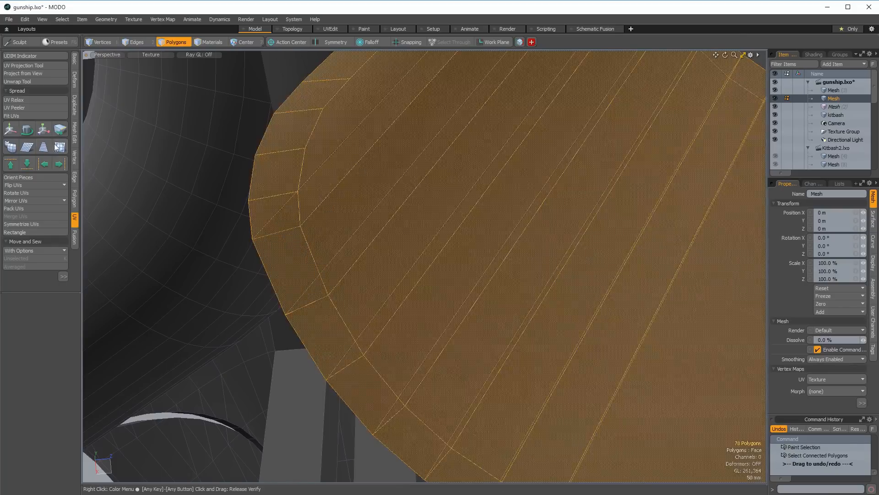
pyautogui.click(75, 157)
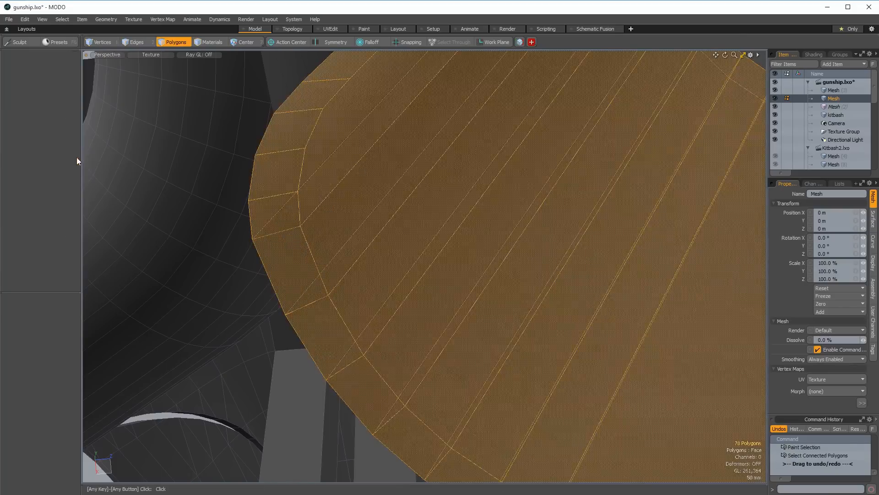
pyautogui.click(373, 189)
pyautogui.scroll(-6, 365, 198)
pyautogui.press('space')
pyautogui.press('space')
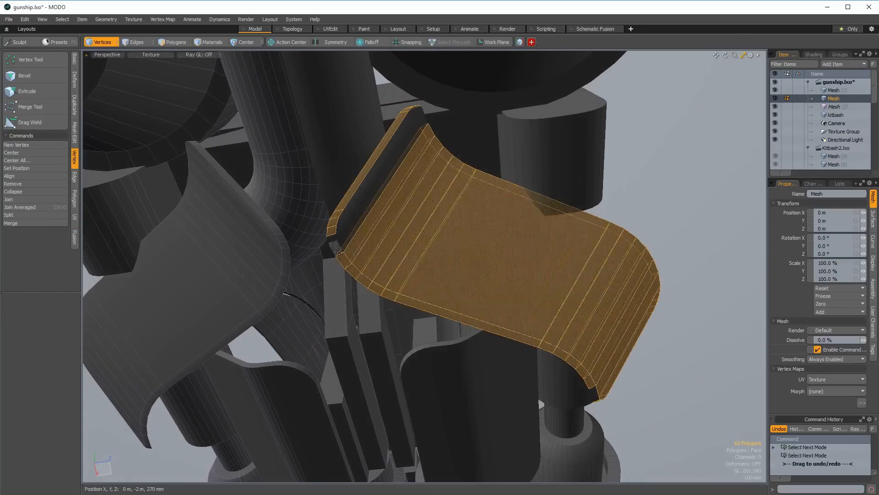
# Try to Loop Slice the curved plate around its beveled corner.
pyautogui.press('space')
pyautogui.click(337, 243)
pyautogui.hotkey('alt', 'c')
pyautogui.press('space')
pyautogui.click(333, 241)
pyautogui.hotkey('alt', 'c')
pyautogui.click(328, 241)
pyautogui.press('space')
pyautogui.keyDown('alt'); pyautogui.moveTo(419, 272); pyautogui.dragTo(331, 261); pyautogui.keyUp('alt')
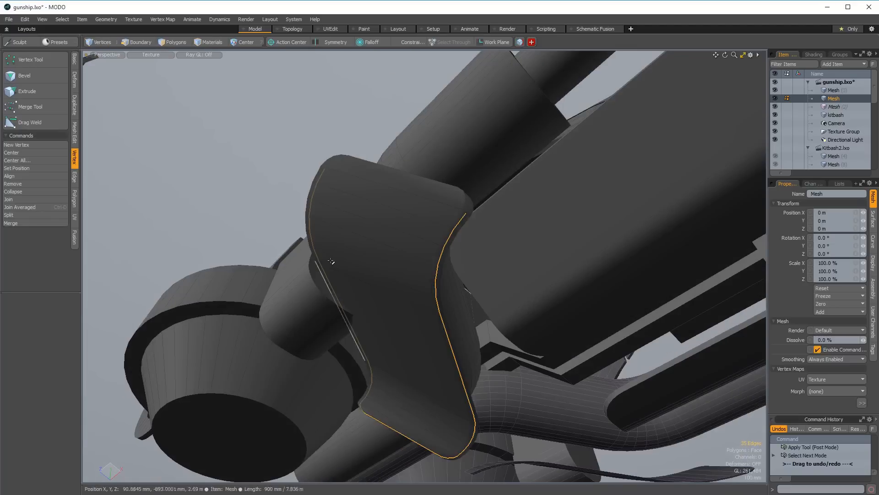
pyautogui.hotkey('ctrl', 'z')
# Select the whole curved plate and merge its vertices with a distance of 3.4155 mm.
pyautogui.scroll(5, 452, 212)
pyautogui.press('space')
pyautogui.doubleClick(458, 215)
pyautogui.keyDown('alt'); pyautogui.moveTo(457, 215); pyautogui.dragTo(392, 247); pyautogui.keyUp('alt')
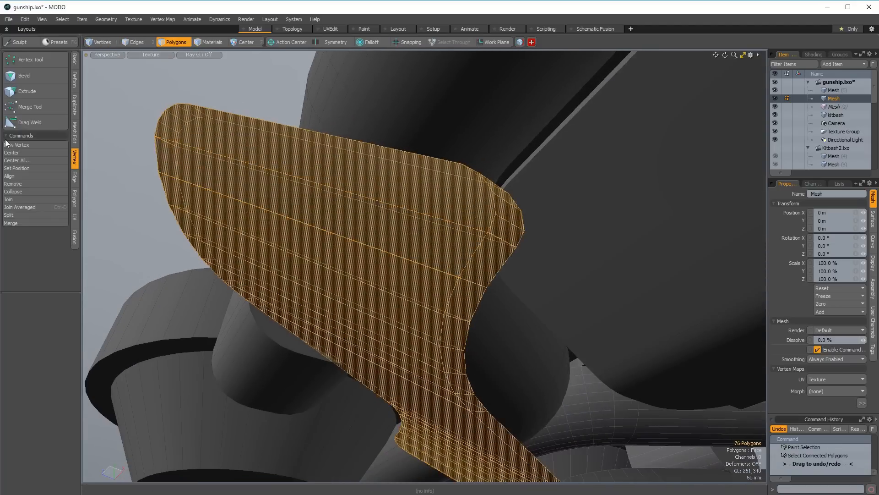
pyautogui.moveTo(289, 191); pyautogui.dragTo(310, 192)
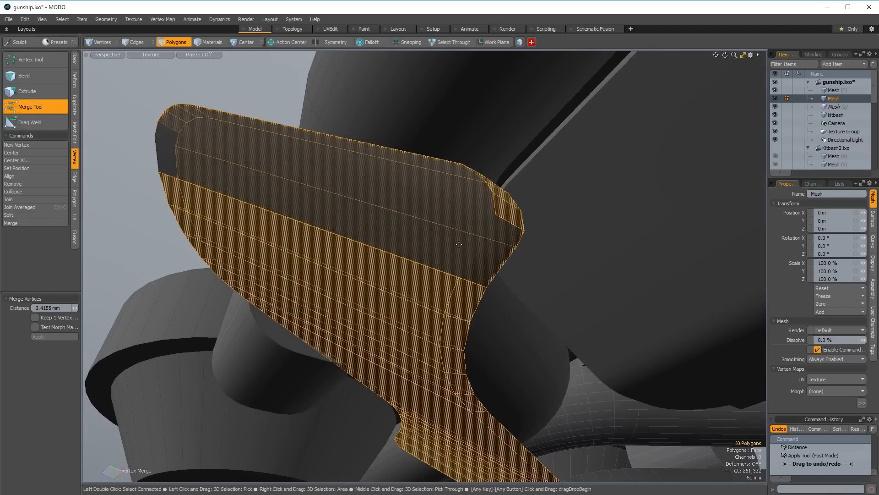
# Loop Slice the curved plate and build a pipe with QuickPipe along its border edge loop.
pyautogui.press('space')
pyautogui.press('space')
pyautogui.press('space')
pyautogui.hotkey('alt', 'c')
pyautogui.click(500, 251)
pyautogui.scroll(-4, 504, 239)
pyautogui.press('space')
pyautogui.scroll(3, 501, 240)
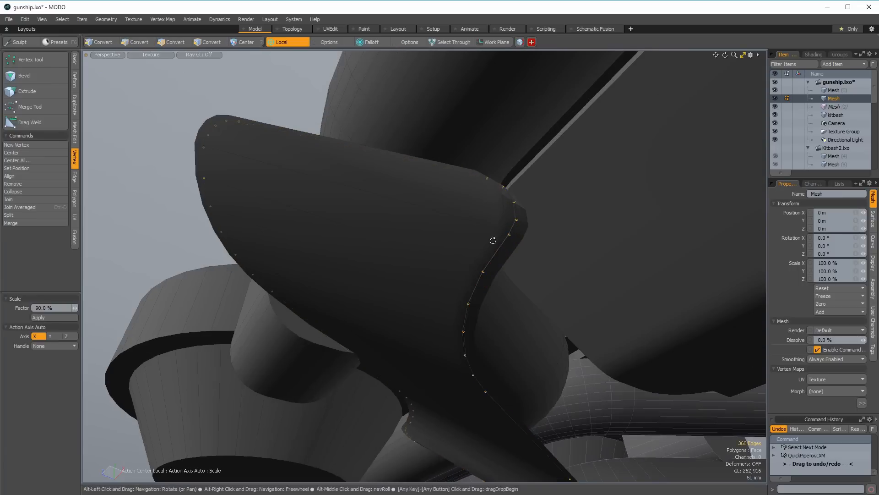
# Scale the new pipe's edge rings to 102.5% around their local centers to set its thickness.
pyautogui.keyDown('alt'); pyautogui.moveTo(493, 239); pyautogui.dragTo(642, 345); pyautogui.keyUp('alt')
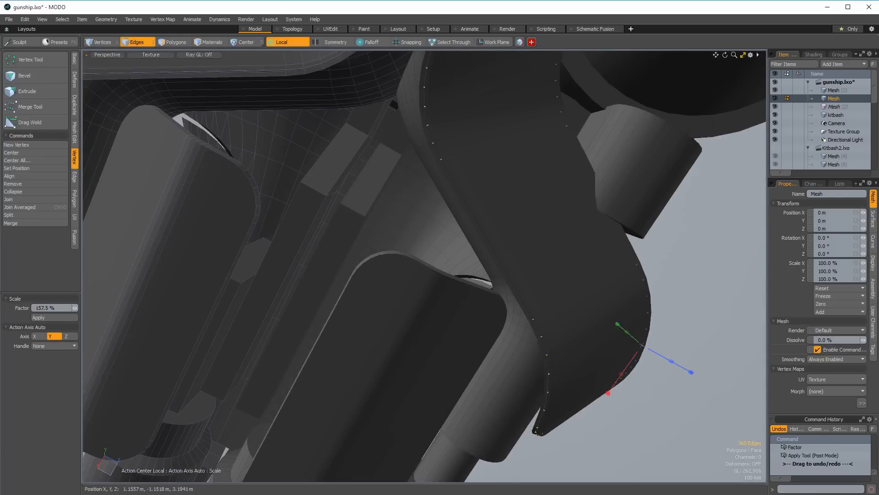
pyautogui.keyDown('alt'); pyautogui.moveTo(397, 227); pyautogui.dragTo(327, 234); pyautogui.keyUp('alt')
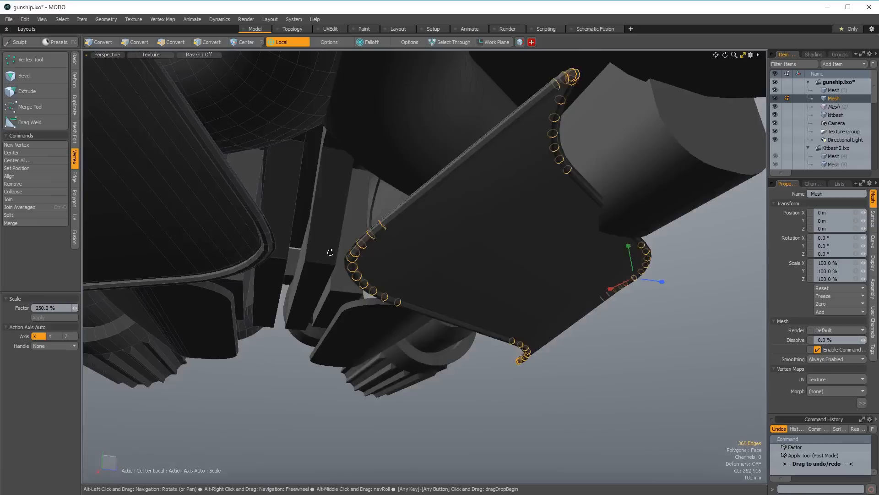
pyautogui.moveTo(425, 265)
pyautogui.keyDown('alt'); pyautogui.mouseDown()
pyautogui.moveTo(394, 229)
pyautogui.moveTo(422, 257)
pyautogui.mouseUp(); pyautogui.keyUp('alt')
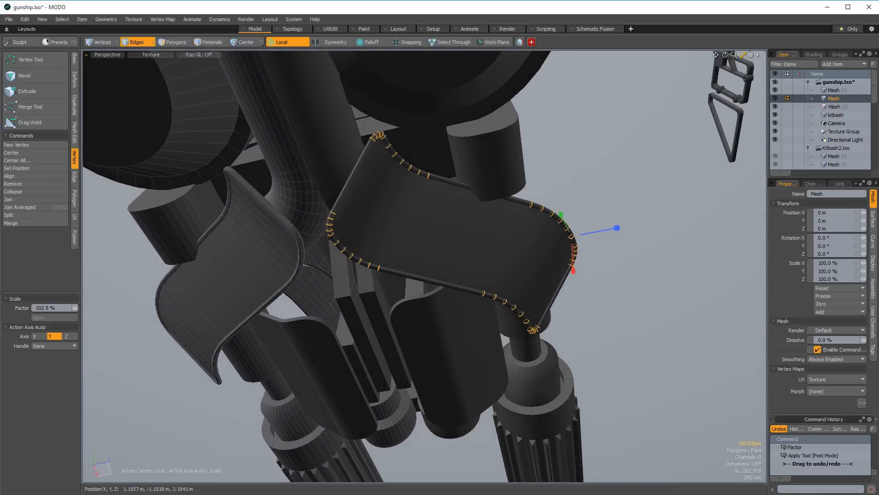
# Select the curved plate enclosed by the pipe frame and delete it.
pyautogui.press('3')
pyautogui.click(451, 246)
pyautogui.press(']')
pyautogui.press('Delete')
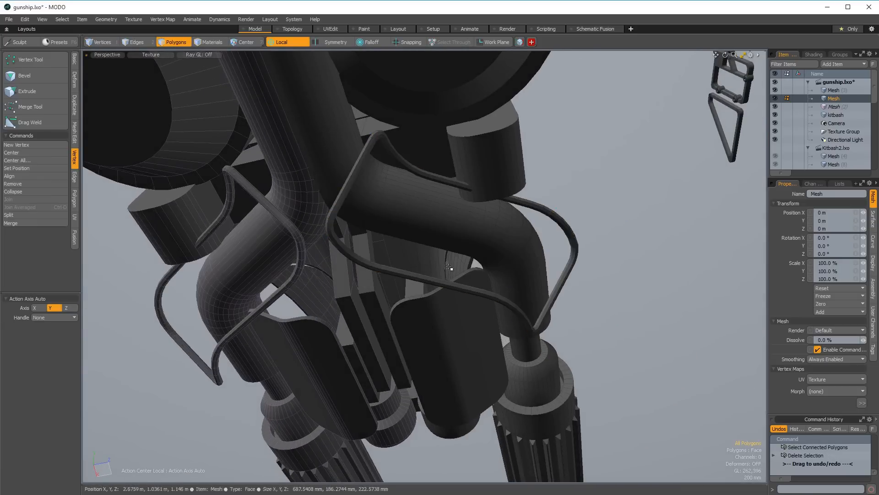
# Select the pipe frame's corner near the front disc and move it -750 mm in X and 35 mm in Z.
pyautogui.keyDown('alt'); pyautogui.moveTo(500, 265); pyautogui.dragTo(403, 275); pyautogui.keyUp('alt')
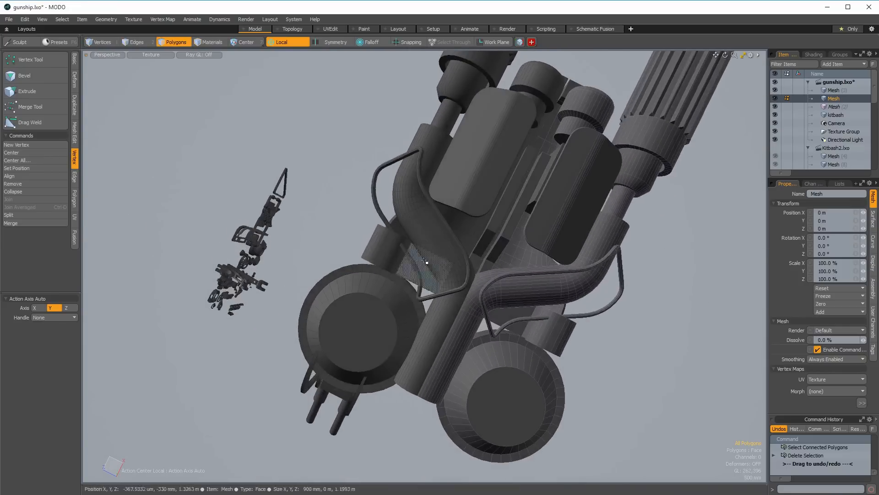
pyautogui.scroll(3, 435, 293)
pyautogui.scroll(2, 515, 317)
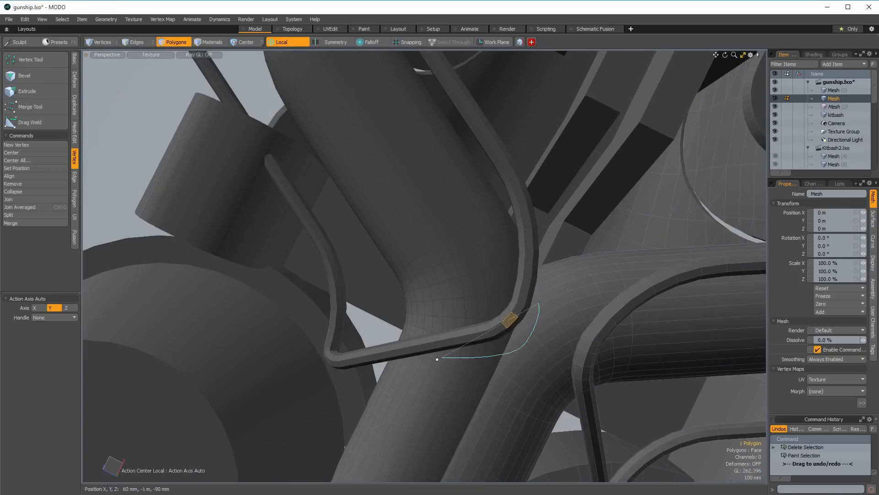
pyautogui.scroll(-2, 468, 286)
pyautogui.moveTo(468, 286)
pyautogui.keyDown('alt'); pyautogui.mouseDown()
pyautogui.moveTo(446, 338)
pyautogui.moveTo(483, 335)
pyautogui.mouseUp(); pyautogui.keyUp('alt')
pyautogui.keyDown('ctrl'); pyautogui.moveTo(483, 335); pyautogui.dragTo(610, 222, button='right'); pyautogui.keyUp('ctrl')
pyautogui.moveTo(611, 222)
pyautogui.keyDown('alt'); pyautogui.mouseDown()
pyautogui.moveTo(477, 193)
pyautogui.moveTo(429, 359)
pyautogui.mouseUp(); pyautogui.keyUp('alt')
pyautogui.press('w')
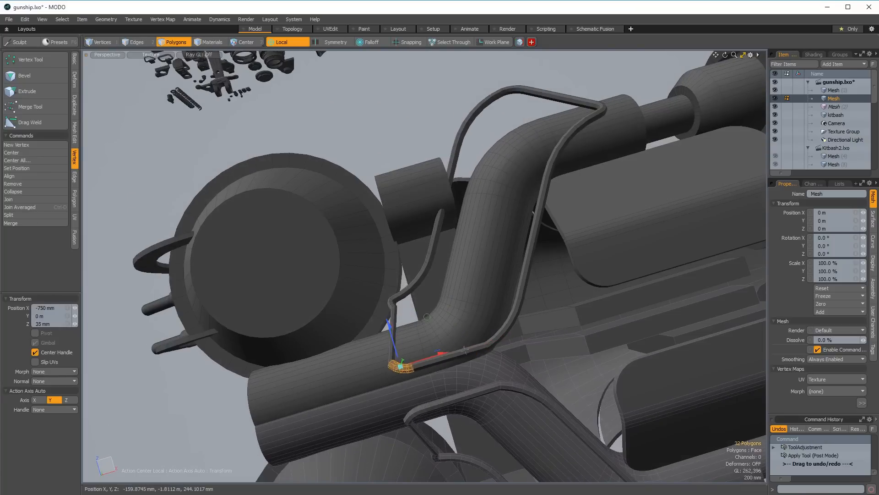
pyautogui.press('q')
# Merge surplus rows on the pipe frame with the mergerows script.
pyautogui.click(390, 259)
pyautogui.keyDown('alt'); pyautogui.moveTo(390, 259); pyautogui.dragTo(393, 298); pyautogui.keyUp('alt')
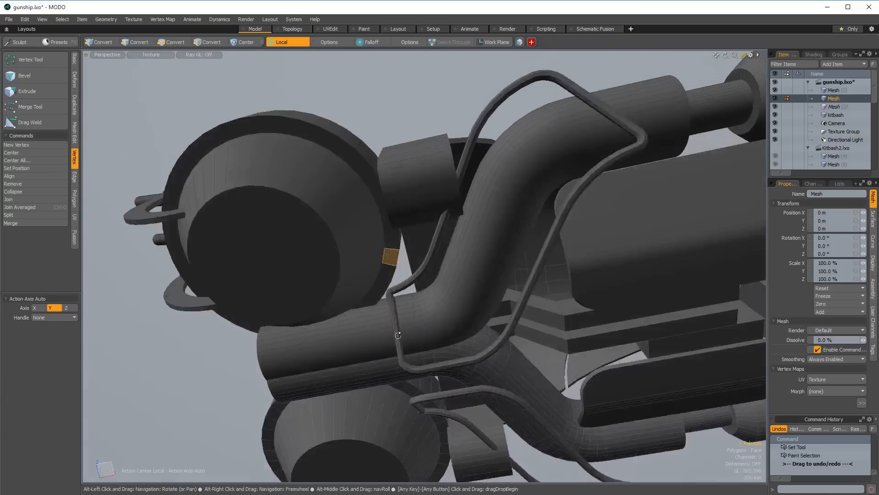
pyautogui.scroll(4, 393, 298)
pyautogui.press('space')
pyautogui.scroll(-3, 389, 258)
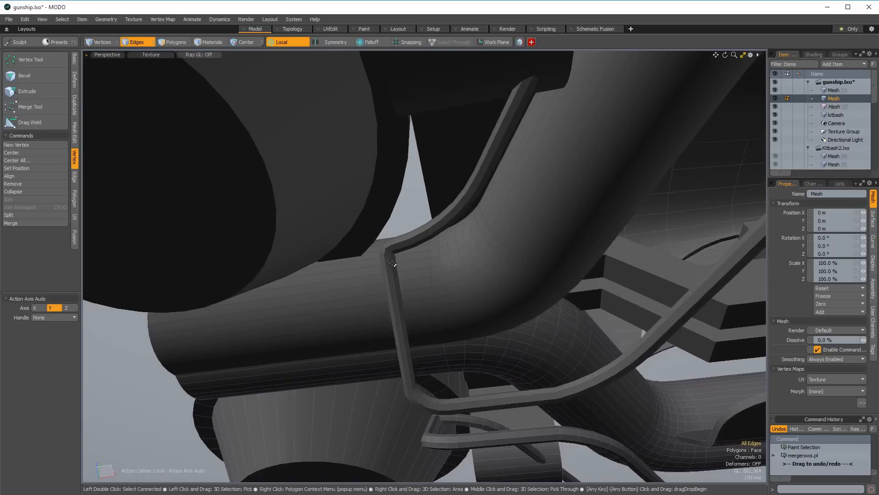
pyautogui.press('space')
pyautogui.keyDown('alt'); pyautogui.moveTo(641, 334); pyautogui.dragTo(353, 296); pyautogui.keyUp('alt')
pyautogui.scroll(-3, 353, 296)
pyautogui.keyDown('alt'); pyautogui.moveTo(269, 406); pyautogui.dragTo(286, 296); pyautogui.keyUp('alt')
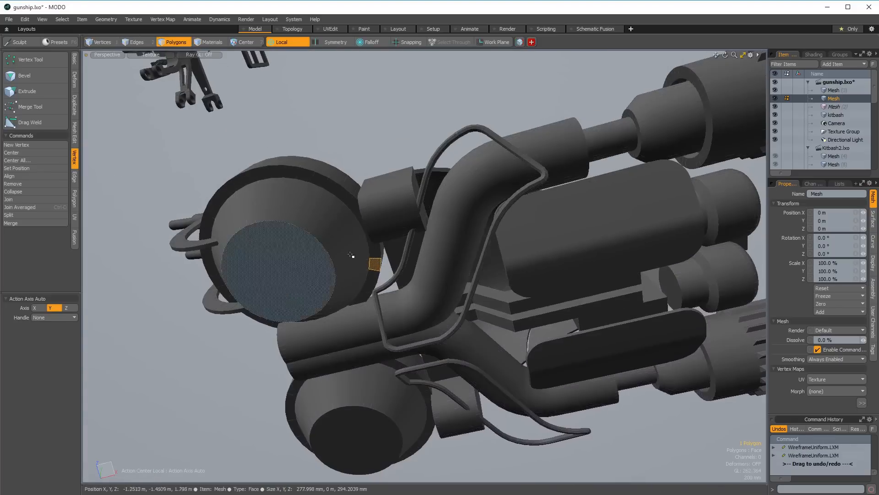
# Select the short cylinder beside the front disc and move it 380 mm in Y.
pyautogui.scroll(3, 391, 227)
pyautogui.doubleClick(391, 229)
pyautogui.keyDown('alt'); pyautogui.moveTo(391, 229); pyautogui.dragTo(410, 237); pyautogui.keyUp('alt')
pyautogui.scroll(-3, 334, 294)
pyautogui.press('y')
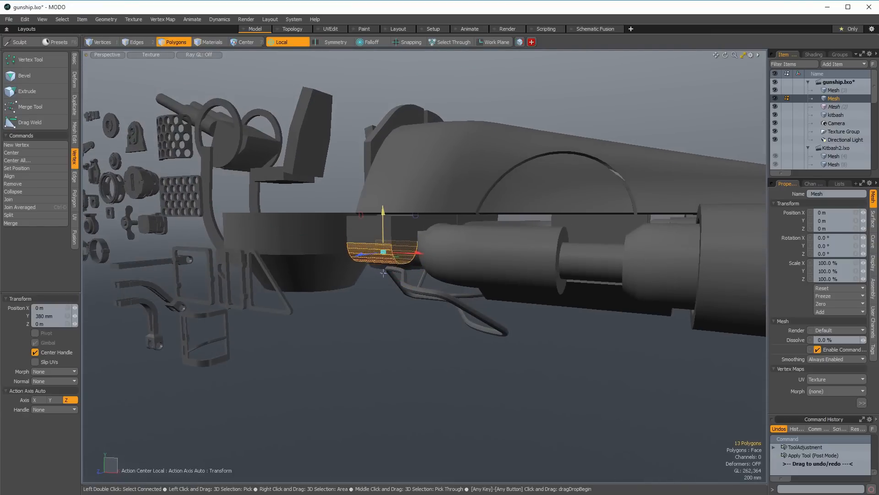
pyautogui.press('q')
pyautogui.doubleClick(379, 236)
pyautogui.keyDown('alt'); pyautogui.moveTo(379, 235); pyautogui.dragTo(460, 186); pyautogui.keyUp('alt')
pyautogui.click(428, 219)
pyautogui.keyDown('alt'); pyautogui.moveTo(428, 220); pyautogui.dragTo(357, 310); pyautogui.keyUp('alt')
pyautogui.scroll(-4, 419, 165)
pyautogui.click(416, 151)
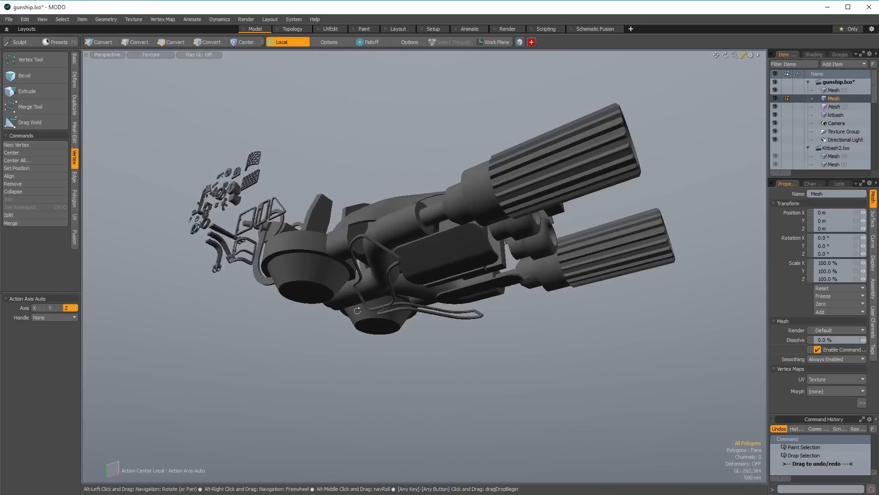
pyautogui.scroll(4, 357, 310)
# Select the rounded cover panel under the engine and add a narrow box for a cover detail.
pyautogui.doubleClick(475, 198)
pyautogui.scroll(3, 448, 181)
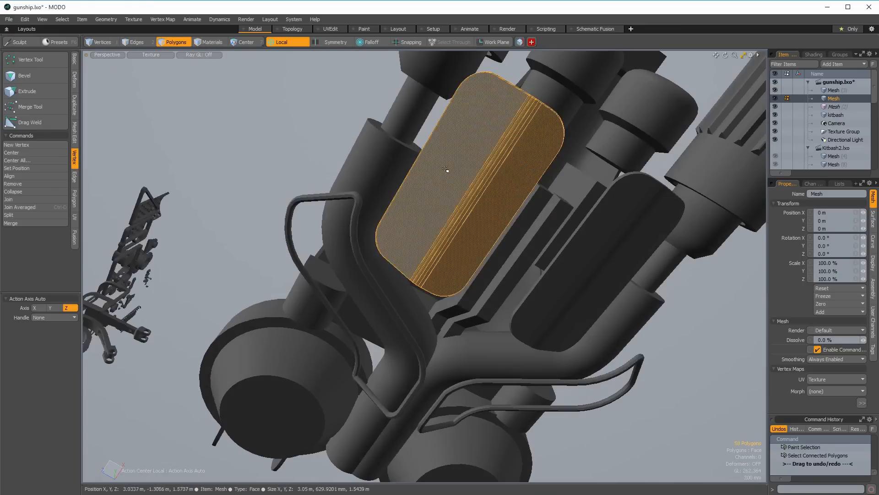
pyautogui.press('c')
pyautogui.keyDown('alt'); pyautogui.moveTo(445, 169); pyautogui.dragTo(452, 192); pyautogui.keyUp('alt')
pyautogui.moveTo(344, 144); pyautogui.dragTo(385, 181)
pyautogui.moveTo(373, 168)
pyautogui.mouseDown()
pyautogui.moveTo(367, 179)
pyautogui.moveTo(373, 166)
pyautogui.mouseUp()
# Bevel the new box's four corner edges 129 mm with a Round Level of 4.
pyautogui.press('space')
pyautogui.press('space')
pyautogui.press('b')
pyautogui.moveTo(315, 167); pyautogui.dragTo(352, 174)
pyautogui.scroll(4, 347, 169)
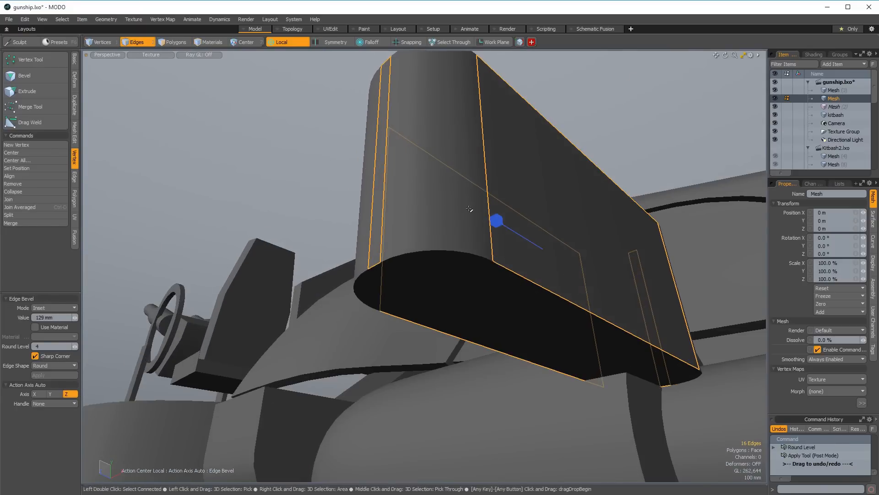
pyautogui.scroll(-5, 470, 209)
# Select the whole rounded box, move it toward the underside cover panel and rotate it to match the panel.
pyautogui.press('space')
pyautogui.press('space')
pyautogui.doubleClick(471, 214)
pyautogui.keyDown('alt'); pyautogui.moveTo(471, 213); pyautogui.dragTo(367, 162); pyautogui.keyUp('alt')
pyautogui.press('w')
pyautogui.moveTo(366, 162); pyautogui.dragTo(385, 243)
pyautogui.hotkey('shift', 'a')
pyautogui.scroll(-5, 406, 237)
pyautogui.press('e')
pyautogui.moveTo(397, 285); pyautogui.dragTo(376, 273)
# Move the rounded box 950 mm in X and 75 mm in Z, onto the rear end of the cover panel.
pyautogui.keyDown('alt'); pyautogui.moveTo(377, 273); pyautogui.dragTo(352, 240); pyautogui.keyUp('alt')
pyautogui.press('w')
pyautogui.moveTo(422, 250); pyautogui.dragTo(471, 187)
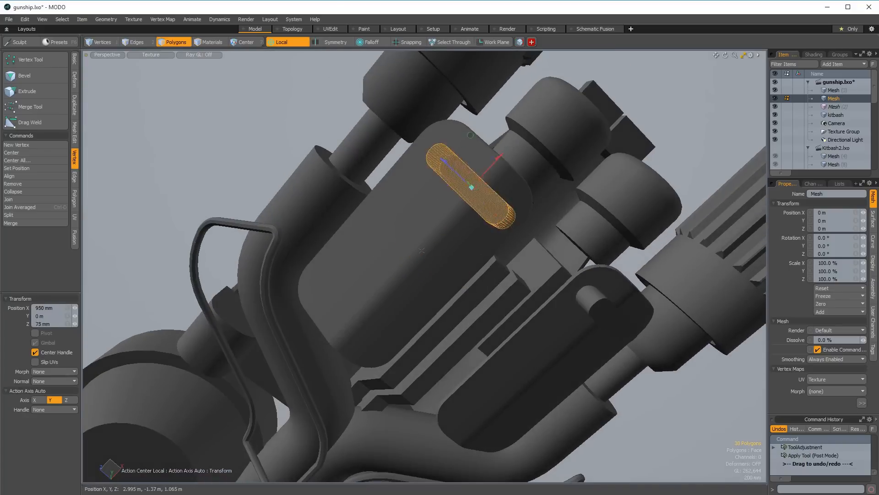
pyautogui.keyDown('alt'); pyautogui.moveTo(335, 257); pyautogui.dragTo(529, 189); pyautogui.keyUp('alt')
# Fit the rounded box to the cover panel's rear end and clone it linearly into a row of eight along the panel.
pyautogui.press('r')
pyautogui.press('w')
pyautogui.press('w')
pyautogui.hotkey('shift', 'c')
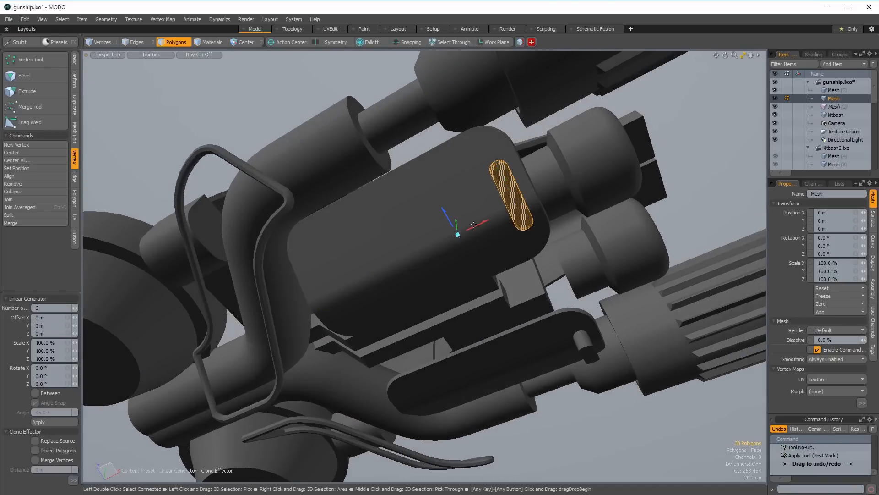
pyautogui.scroll(4, 443, 241)
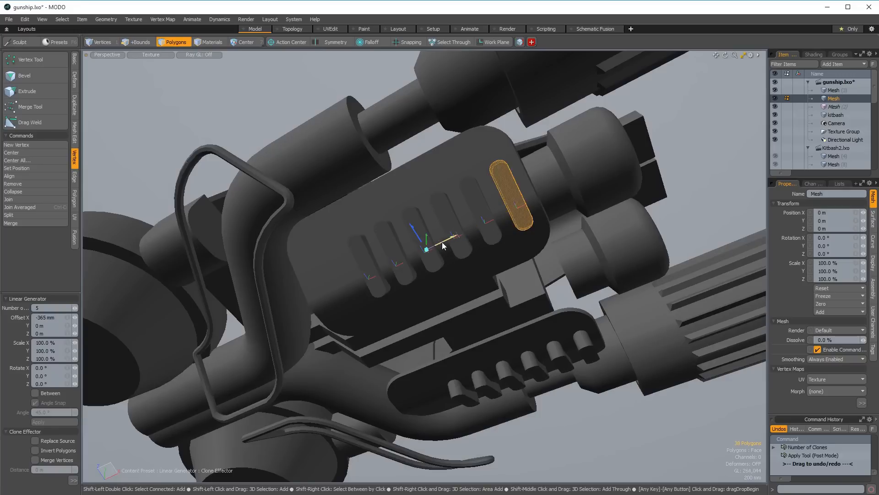
pyautogui.moveTo(394, 257)
pyautogui.keyDown('alt'); pyautogui.mouseDown()
pyautogui.moveTo(371, 267)
pyautogui.moveTo(514, 311)
pyautogui.moveTo(370, 224)
pyautogui.moveTo(348, 244)
pyautogui.moveTo(320, 229)
pyautogui.moveTo(236, 263)
pyautogui.moveTo(324, 318)
pyautogui.moveTo(345, 285)
pyautogui.moveTo(367, 196)
pyautogui.moveTo(385, 192)
pyautogui.moveTo(399, 216)
pyautogui.moveTo(403, 259)
pyautogui.moveTo(416, 244)
pyautogui.moveTo(273, 197)
pyautogui.moveTo(331, 267)
pyautogui.moveTo(410, 226)
pyautogui.moveTo(417, 276)
pyautogui.moveTo(449, 351)
pyautogui.moveTo(448, 302)
pyautogui.moveTo(437, 273)
pyautogui.moveTo(478, 270)
pyautogui.mouseUp(); pyautogui.keyUp('alt')
pyautogui.press('space')
# Subtract the row of rounded boxes from the cover panel with a Boolean to cut through slots.
pyautogui.press(']')
pyautogui.hotkey('ctrl', 'b')
pyautogui.doubleClick(394, 189)
pyautogui.press('w')
pyautogui.press('q')
pyautogui.press('Escape')
# Loop slice the central strip between the slotted panels and bevel the side face of its rear section outward.
pyautogui.doubleClick(401, 239)
pyautogui.doubleClick(462, 337)
pyautogui.hotkey('alt', 'c')
pyautogui.click(479, 270)
pyautogui.press('space')
pyautogui.press('space')
pyautogui.click(435, 271)
pyautogui.press('b')
pyautogui.click(420, 271)
pyautogui.keyDown('alt'); pyautogui.moveTo(420, 270); pyautogui.dragTo(443, 283); pyautogui.keyUp('alt')
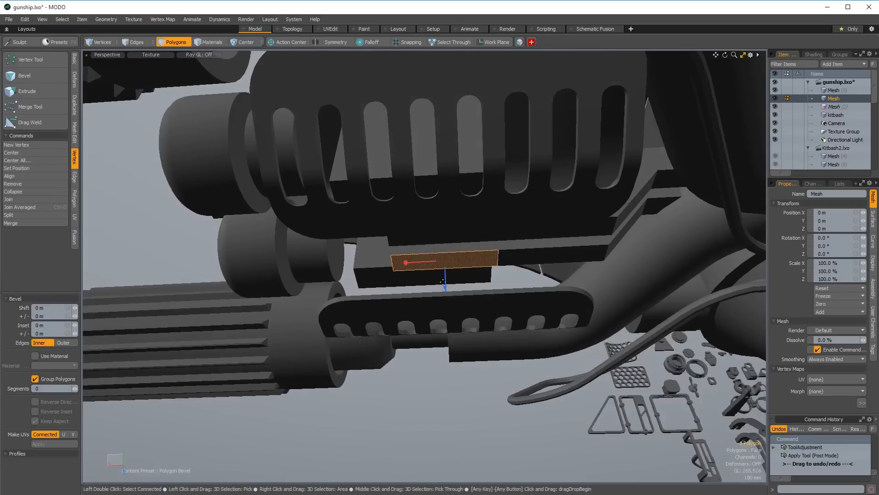
pyautogui.keyDown('alt'); pyautogui.moveTo(447, 321); pyautogui.dragTo(505, 268); pyautogui.keyUp('alt')
# Bevel the corner edges of the strip's projecting rear section 120 mm with a Round Level of 4.
pyautogui.press('space')
pyautogui.press('space')
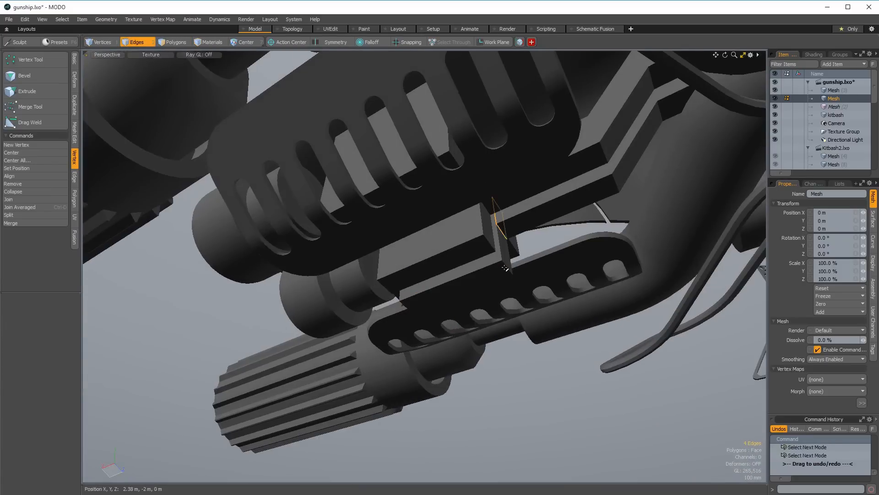
pyautogui.keyDown('alt'); pyautogui.moveTo(448, 295); pyautogui.dragTo(389, 294); pyautogui.keyUp('alt')
pyautogui.press('space')
pyautogui.press('space')
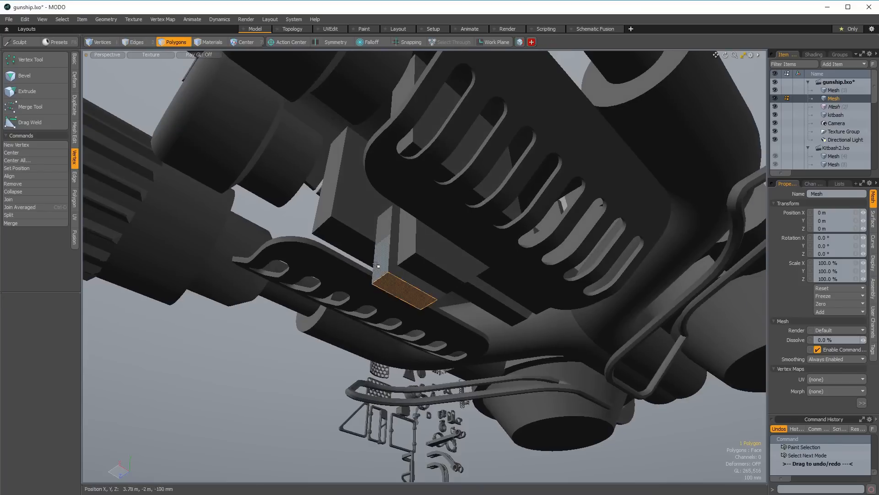
pyautogui.keyDown('ctrl'); pyautogui.click(375, 264); pyautogui.keyUp('ctrl')
pyautogui.press('b')
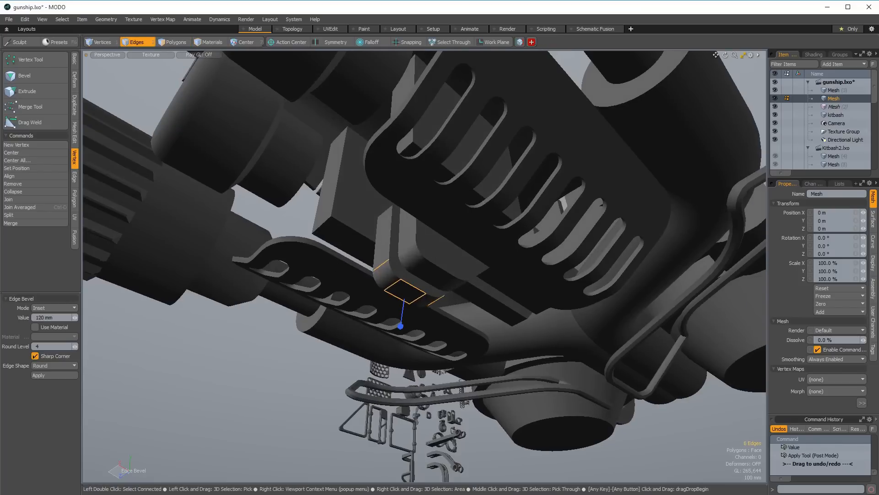
pyautogui.press('space')
# Select the vertical edges at the central strip's bends and round them with an edge bevel.
pyautogui.keyDown('alt'); pyautogui.moveTo(340, 269); pyautogui.dragTo(430, 269); pyautogui.keyUp('alt')
pyautogui.press('2')
pyautogui.click(425, 277)
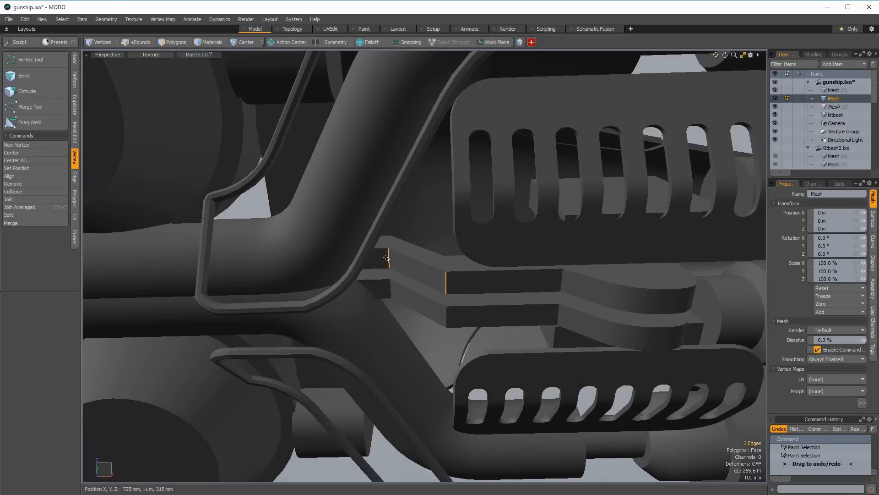
pyautogui.press('b')
pyautogui.moveTo(316, 256); pyautogui.dragTo(438, 248)
pyautogui.press('space')
pyautogui.press('space')
pyautogui.hotkey('ctrl', 'z')
pyautogui.hotkey('ctrl', 'z')
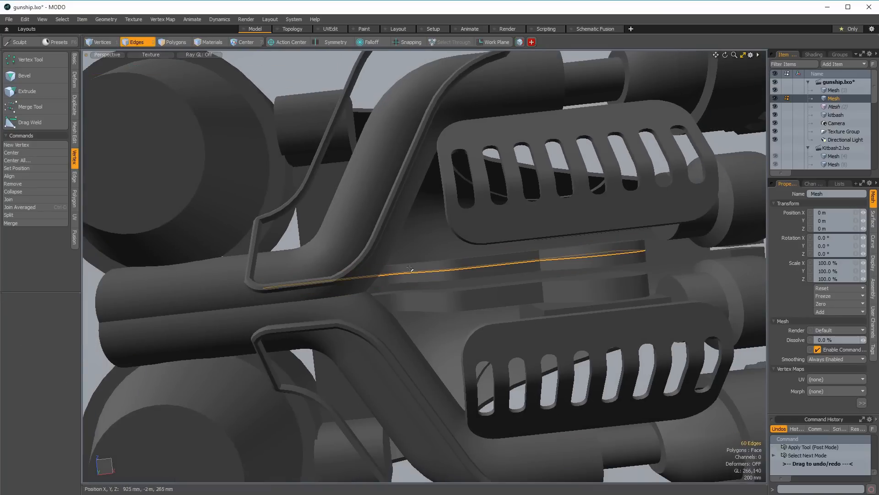
# Bevel the edge loop around the strip's side into a band and bevel the band's polygons into a groove.
pyautogui.press('space')
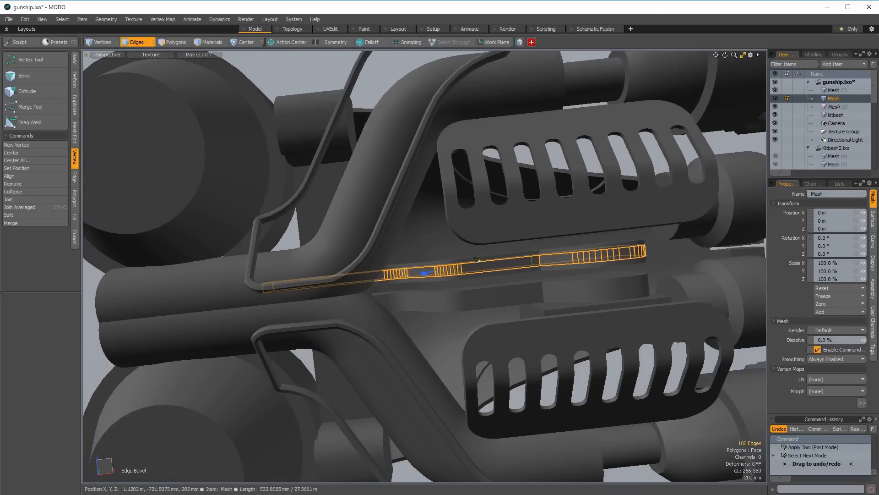
pyautogui.press('space')
pyautogui.moveTo(517, 263); pyautogui.dragTo(548, 260)
pyautogui.press('l')
pyautogui.press('b')
pyautogui.keyDown('alt'); pyautogui.moveTo(479, 271); pyautogui.dragTo(474, 297); pyautogui.keyUp('alt')
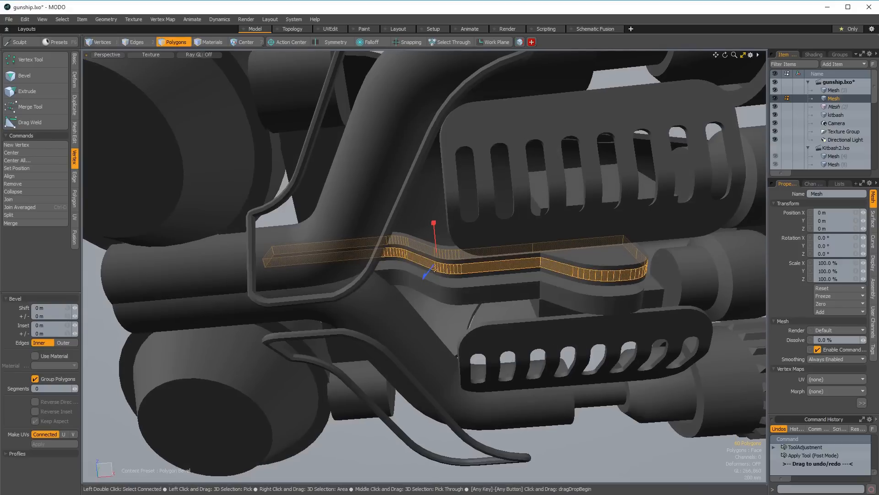
pyautogui.press('space')
pyautogui.click(449, 267)
pyautogui.press('Escape')
pyautogui.keyDown('alt'); pyautogui.moveTo(449, 267); pyautogui.dragTo(461, 203); pyautogui.keyUp('alt')
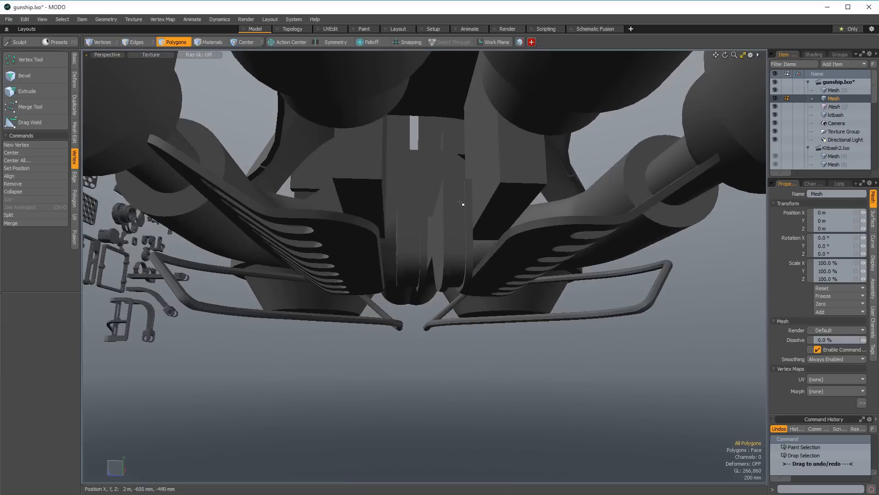
# Select the two narrow faces at the central strip's rear end and bevel them.
pyautogui.keyDown('shift'); pyautogui.click(400, 203); pyautogui.keyUp('shift')
pyautogui.keyDown('alt'); pyautogui.moveTo(400, 203); pyautogui.dragTo(508, 174); pyautogui.keyUp('alt')
pyautogui.press('b')
pyautogui.click(261, 279)
pyautogui.keyDown('alt'); pyautogui.moveTo(261, 280); pyautogui.dragTo(389, 218); pyautogui.keyUp('alt')
pyautogui.press('w')
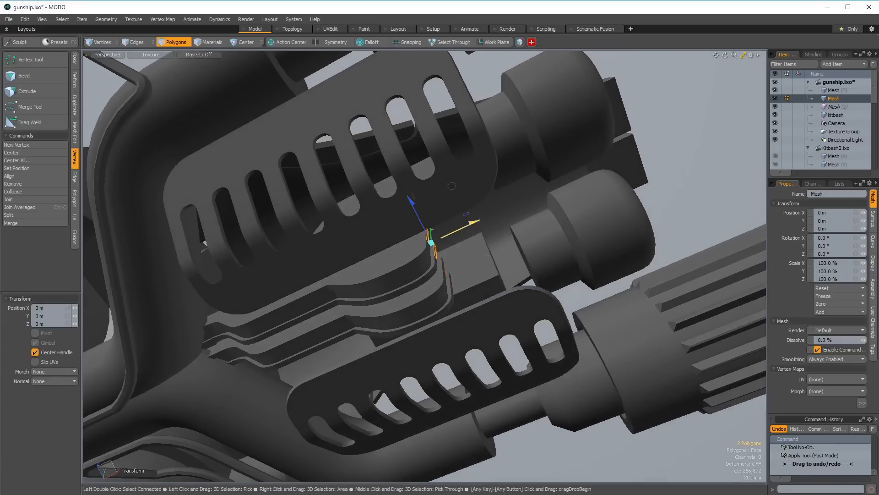
# Bevel the two narrow rear faces again and move them to extend the strip.
pyautogui.keyDown('alt'); pyautogui.moveTo(529, 196); pyautogui.dragTo(472, 310); pyautogui.keyUp('alt')
pyautogui.press('e')
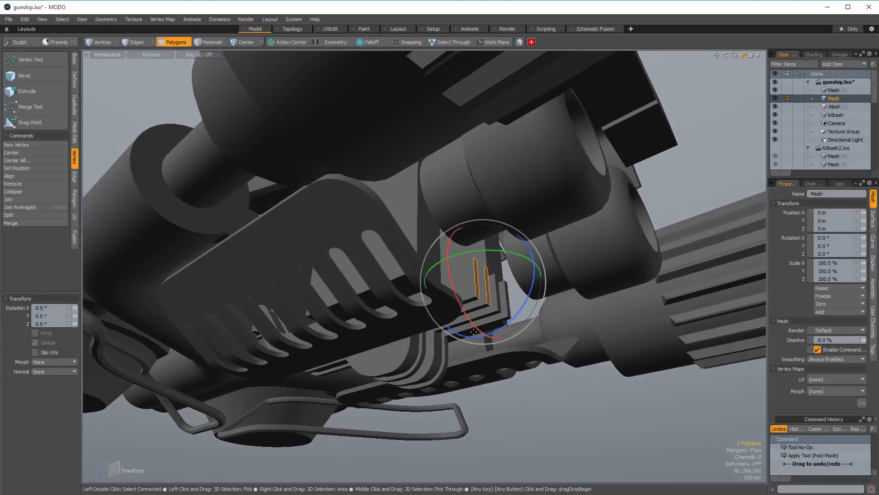
pyautogui.keyDown('alt'); pyautogui.moveTo(508, 317); pyautogui.dragTo(545, 333); pyautogui.keyUp('alt')
pyautogui.press('w')
pyautogui.press('b')
pyautogui.click(431, 341)
pyautogui.press('w')
pyautogui.moveTo(431, 343); pyautogui.dragTo(476, 279)
# Select the round front cap of the rear engine cylinder and move it forward inside the slotted cover.
pyautogui.keyDown('alt'); pyautogui.moveTo(477, 280); pyautogui.dragTo(355, 243); pyautogui.keyUp('alt')
pyautogui.press('q')
pyautogui.click(353, 250)
pyautogui.keyDown('shift'); pyautogui.click(373, 316); pyautogui.keyUp('shift')
pyautogui.keyDown('ctrl'); pyautogui.keyDown('alt'); pyautogui.moveTo(409, 287); pyautogui.dragTo(413, 249); pyautogui.keyUp('alt'); pyautogui.keyUp('ctrl')
pyautogui.keyDown('ctrl'); pyautogui.keyDown('alt'); pyautogui.moveTo(412, 250); pyautogui.dragTo(531, 298); pyautogui.keyUp('alt'); pyautogui.keyUp('ctrl')
pyautogui.doubleClick(408, 291)
pyautogui.click(414, 282)
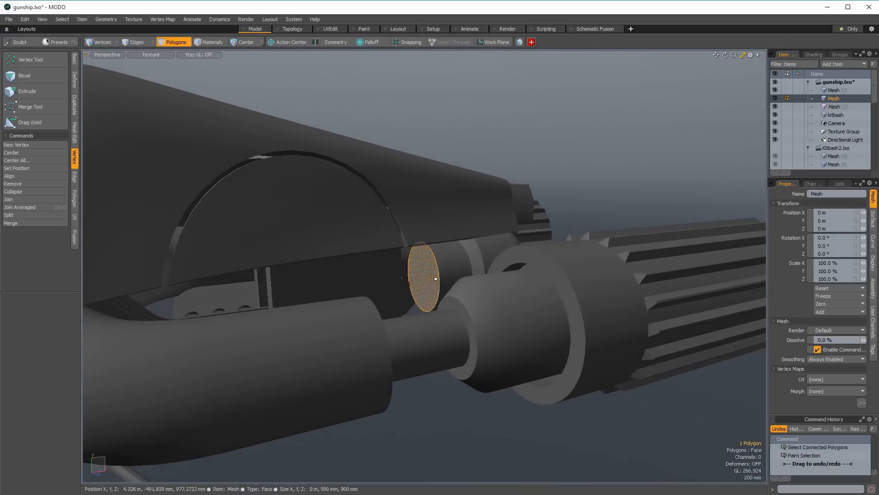
pyautogui.press('w')
pyautogui.keyDown('alt'); pyautogui.moveTo(415, 282); pyautogui.dragTo(392, 296); pyautogui.keyUp('alt')
pyautogui.keyDown('alt'); pyautogui.moveTo(288, 298); pyautogui.dragTo(362, 185); pyautogui.keyUp('alt')
# Select the boundary edges of the cylinder's front cap and bevel them.
pyautogui.press('2')
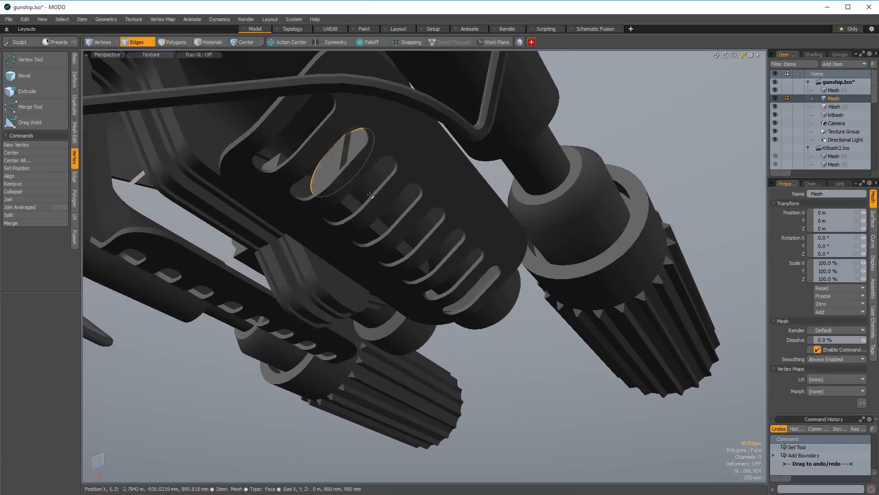
pyautogui.press('b')
pyautogui.keyDown('alt'); pyautogui.moveTo(292, 182); pyautogui.dragTo(442, 326); pyautogui.keyUp('alt')
pyautogui.press('space')
pyautogui.press('space')
pyautogui.click(363, 184)
pyautogui.scroll(-4, 366, 257)
pyautogui.press('space')
pyautogui.press('space')
pyautogui.scroll(4, 347, 296)
pyautogui.press('space')
pyautogui.click(346, 296)
pyautogui.keyDown('alt'); pyautogui.moveTo(346, 296); pyautogui.dragTo(404, 279); pyautogui.keyUp('alt')
pyautogui.scroll(-3, 404, 279)
# Select the front centre block beside the hull's cut end and add loop slices to it.
pyautogui.doubleClick(411, 192)
pyautogui.keyDown('alt'); pyautogui.moveTo(412, 193); pyautogui.dragTo(518, 252); pyautogui.keyUp('alt')
pyautogui.scroll(5, 409, 232)
pyautogui.press('space')
pyautogui.hotkey('alt', 'c')
pyautogui.click(411, 232)
pyautogui.press('space')
pyautogui.press('space')
# Select the three narrow polygons at the front block's outer end and move them inward.
pyautogui.click(392, 238)
pyautogui.keyDown('alt'); pyautogui.moveTo(392, 238); pyautogui.dragTo(356, 325); pyautogui.keyUp('alt')
pyautogui.press('w')
pyautogui.press('space')
pyautogui.keyDown('ctrl'); pyautogui.click(316, 331); pyautogui.keyUp('ctrl')
pyautogui.press('w')
pyautogui.press('r')
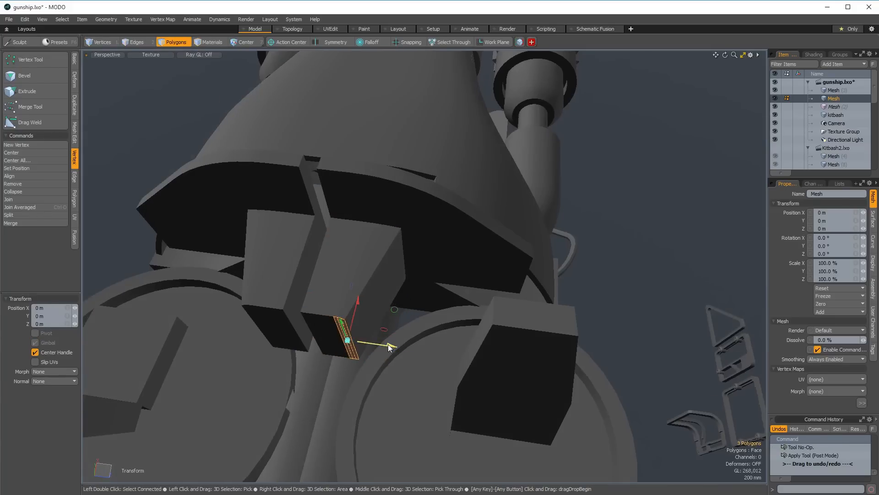
pyautogui.keyDown('alt'); pyautogui.moveTo(367, 344); pyautogui.dragTo(398, 268); pyautogui.keyUp('alt')
# Select further parts of the front block and move them to taper it toward a narrow tip.
pyautogui.press('space')
pyautogui.click(354, 242)
pyautogui.press('space')
pyautogui.press('space')
pyautogui.moveTo(430, 239)
pyautogui.keyDown('alt'); pyautogui.mouseDown()
pyautogui.moveTo(334, 258)
pyautogui.moveTo(344, 270)
pyautogui.moveTo(329, 291)
pyautogui.moveTo(272, 303)
pyautogui.mouseUp(); pyautogui.keyUp('alt')
pyautogui.press('w')
pyautogui.press('space')
pyautogui.press('space')
# Bevel the four polygons at the block's tip and move them forward to lengthen it into a narrow beam.
pyautogui.doubleClick(344, 270)
pyautogui.click(326, 290)
pyautogui.press('b')
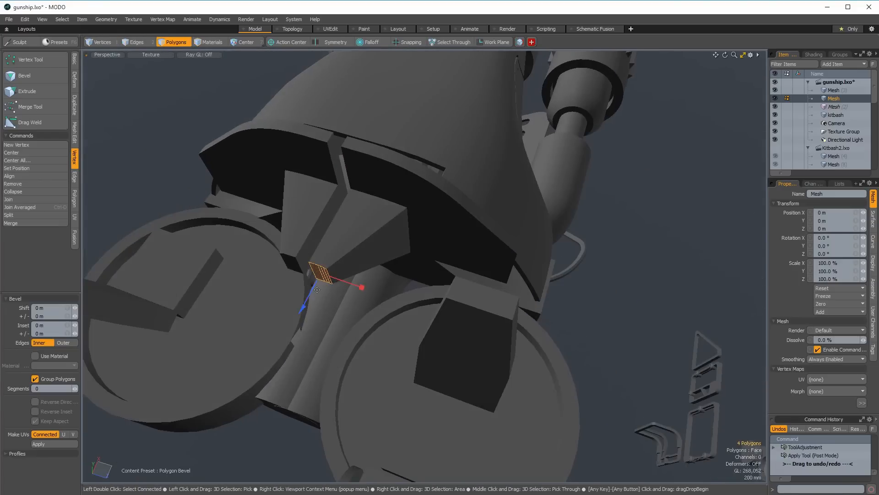
pyautogui.press('w')
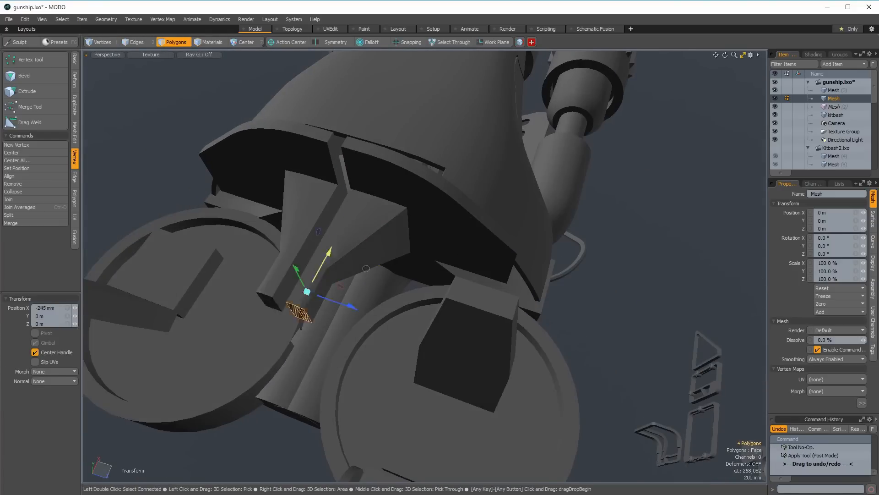
pyautogui.press('space')
pyautogui.press('Escape')
# Select the long narrow polygons running along the front beam and its tapered base.
pyautogui.keyDown('alt'); pyautogui.moveTo(282, 336); pyautogui.dragTo(393, 249); pyautogui.keyUp('alt')
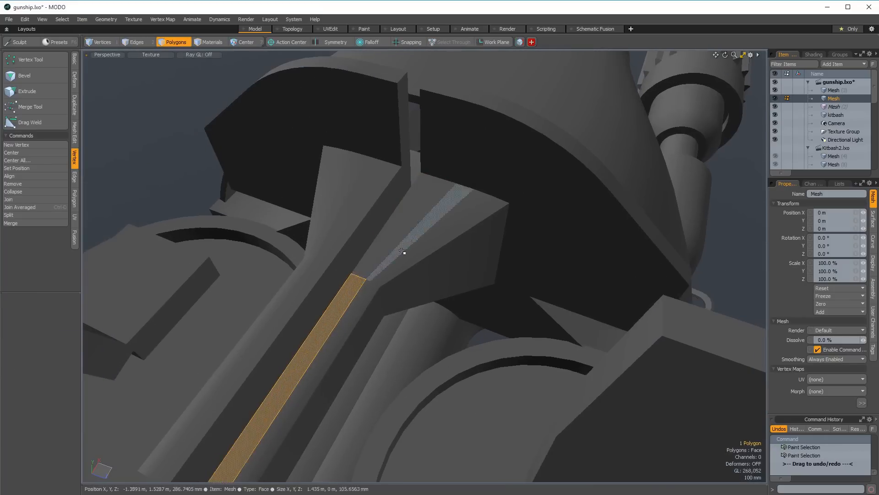
pyautogui.press('space')
pyautogui.press('space')
pyautogui.press('space')
pyautogui.click(402, 231)
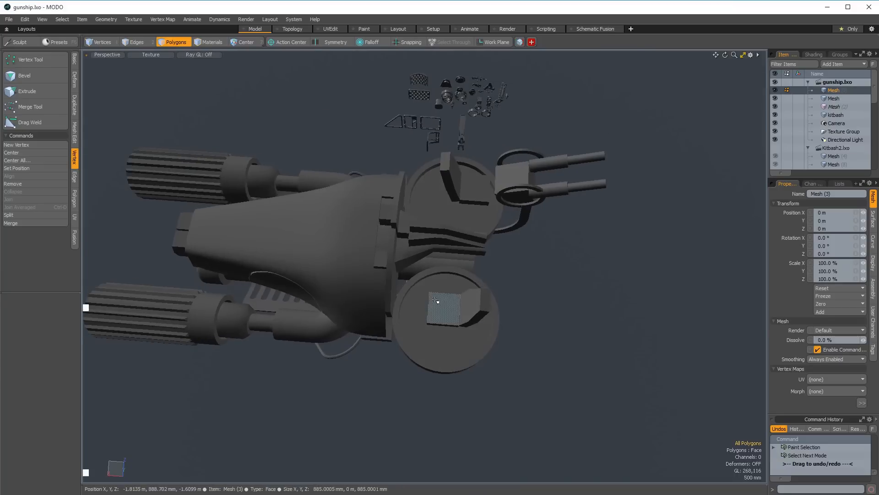
pyautogui.hotkey('shift', 'c')
pyautogui.keyDown('alt'); pyautogui.moveTo(436, 300); pyautogui.dragTo(413, 222); pyautogui.keyUp('alt')
pyautogui.click(402, 257)
pyautogui.click(413, 261)
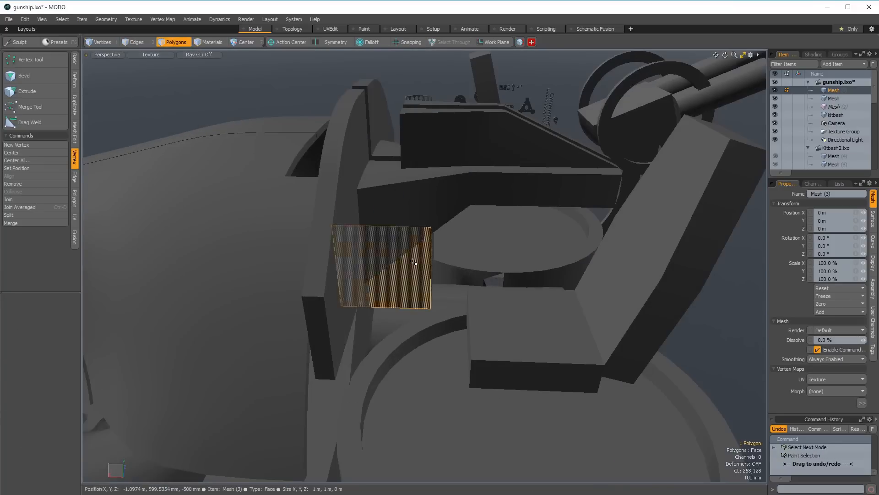
pyautogui.doubleClick(413, 261)
pyautogui.keyDown('alt'); pyautogui.moveTo(413, 262); pyautogui.dragTo(323, 220); pyautogui.keyUp('alt')
pyautogui.press('Delete')
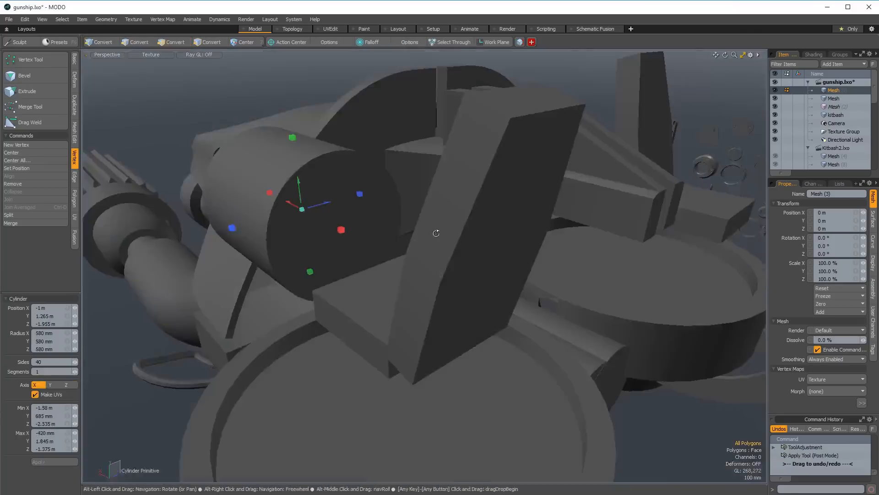
# Finish a 40-sided X-axis cylinder of 580 mm radius beside the seat, narrow it along X and select its end cap.
pyautogui.keyDown('alt'); pyautogui.moveTo(412, 239); pyautogui.dragTo(451, 277); pyautogui.keyUp('alt')
pyautogui.doubleClick(451, 277)
pyautogui.hotkey('shift', 'a')
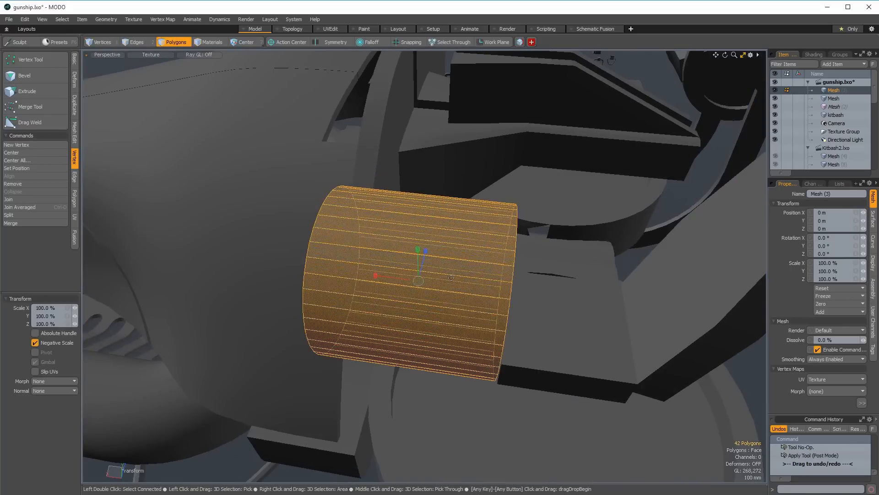
pyautogui.moveTo(375, 275); pyautogui.dragTo(469, 267)
pyautogui.press('space')
pyautogui.click(399, 247)
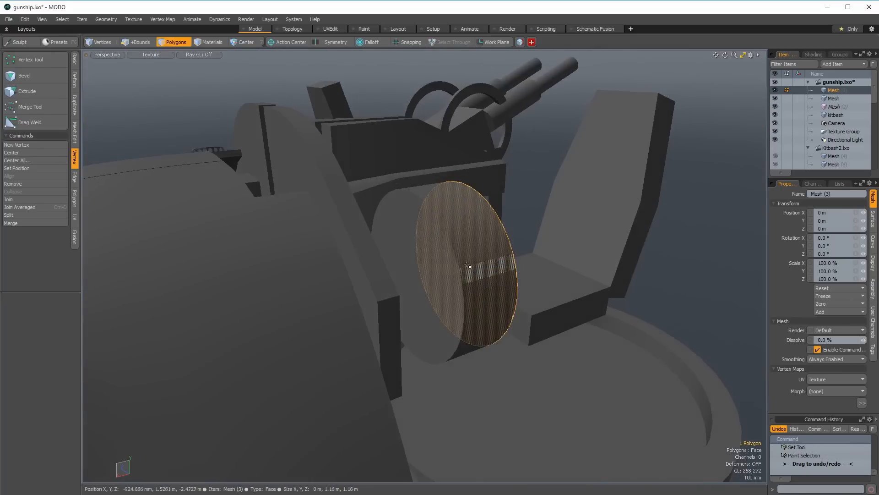
# Select the whole narrow cylinder beside the seat and scale it.
pyautogui.keyDown('shift'); pyautogui.click(476, 264); pyautogui.keyUp('shift')
pyautogui.keyDown('alt'); pyautogui.moveTo(415, 259); pyautogui.dragTo(442, 271); pyautogui.keyUp('alt')
pyautogui.moveTo(500, 245)
pyautogui.keyDown('alt'); pyautogui.mouseDown()
pyautogui.moveTo(434, 247)
pyautogui.moveTo(455, 264)
pyautogui.moveTo(406, 285)
pyautogui.moveTo(392, 229)
pyautogui.moveTo(393, 242)
pyautogui.mouseUp(); pyautogui.keyUp('alt')
pyautogui.doubleClick(434, 248)
pyautogui.press('r')
pyautogui.press('space')
# Draw another 40-sided X-axis cylinder next to the narrow one between the hull and the seat.
pyautogui.hotkey('shift', 'c')
pyautogui.moveTo(354, 290); pyautogui.dragTo(448, 157)
pyautogui.moveTo(355, 291); pyautogui.dragTo(375, 326)
pyautogui.moveTo(414, 233); pyautogui.dragTo(444, 260)
pyautogui.press('space')
# Select the whole added cylinder and move it toward the hull.
pyautogui.click(404, 235)
pyautogui.doubleClick(415, 249)
pyautogui.press('w')
pyautogui.keyDown('alt'); pyautogui.moveTo(418, 270); pyautogui.dragTo(415, 295); pyautogui.keyUp('alt')
pyautogui.press('space')
pyautogui.click(403, 239)
pyautogui.press('space')
pyautogui.keyDown('alt'); pyautogui.moveTo(404, 215); pyautogui.dragTo(386, 311); pyautogui.keyUp('alt')
# Bevel the added cylinder's end cap and move the resulting polygon.
pyautogui.click(424, 223)
pyautogui.press('b')
pyautogui.click(376, 230)
pyautogui.press('w')
pyautogui.press('space')
# Draw a large 40-sided cylinder along the X axis beside the hull, in line with the smaller cylinders.
pyautogui.hotkey('shift', 'c')
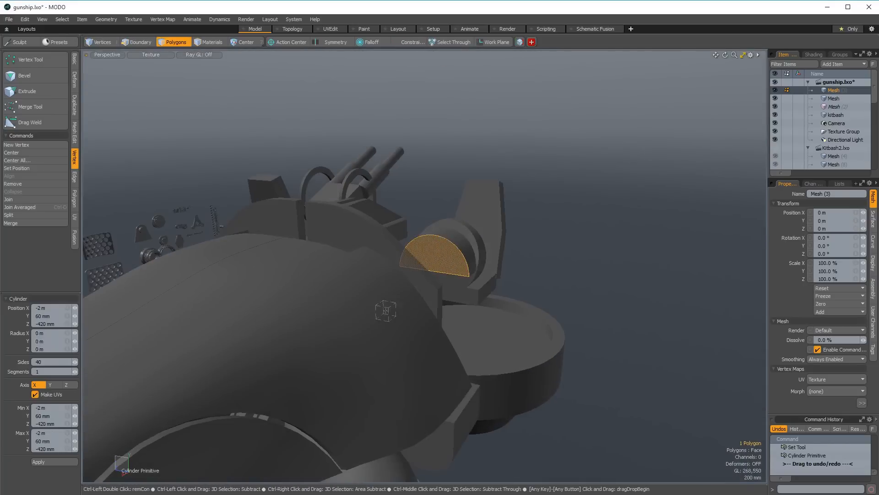
pyautogui.keyDown('alt'); pyautogui.moveTo(465, 300); pyautogui.dragTo(479, 328); pyautogui.keyUp('alt')
pyautogui.hotkey('ctrl', 'z')
pyautogui.hotkey('shift', 'c')
pyautogui.keyDown('alt'); pyautogui.moveTo(479, 328); pyautogui.dragTo(209, 337); pyautogui.keyUp('alt')
pyautogui.press('space')
# Select the whole large cylinder, scale it and move it into line with the smaller cylinders.
pyautogui.doubleClick(446, 324)
pyautogui.press('w')
pyautogui.press('r')
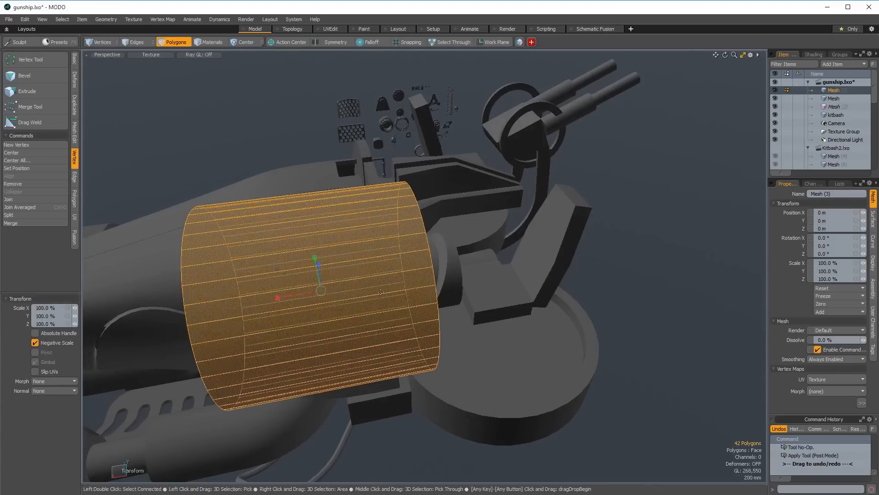
pyautogui.moveTo(328, 286); pyautogui.dragTo(300, 298)
pyautogui.press('w')
pyautogui.press('space')
# Select the large cylinder's end cap and bevel it into a rounded dome.
pyautogui.keyDown('alt'); pyautogui.moveTo(300, 299); pyautogui.dragTo(428, 266); pyautogui.keyUp('alt')
pyautogui.moveTo(432, 266); pyautogui.dragTo(327, 299)
pyautogui.press('space')
pyautogui.press('w')
pyautogui.click(326, 298)
pyautogui.press('b')
pyautogui.moveTo(271, 316)
pyautogui.mouseDown()
pyautogui.moveTo(259, 309)
pyautogui.moveTo(277, 311)
pyautogui.mouseUp()
pyautogui.press('space')
# Select the whole domed cylinder, move it against the hull and clear the selection.
pyautogui.press('space')
pyautogui.doubleClick(363, 294)
pyautogui.keyDown('alt'); pyautogui.moveTo(363, 294); pyautogui.dragTo(464, 262); pyautogui.keyUp('alt')
pyautogui.press('w')
pyautogui.moveTo(463, 263); pyautogui.dragTo(460, 302)
pyautogui.press('space')
pyautogui.press('Escape')
pyautogui.press('KP_8')
# Reselect the entire domed cylinder, scale it and adjust its position beside the hull.
pyautogui.click(464, 305)
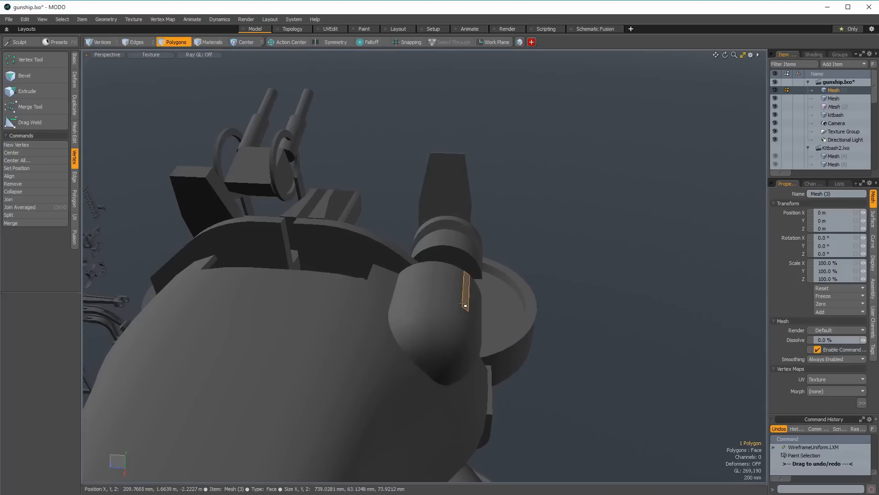
pyautogui.doubleClick(465, 305)
pyautogui.press('r')
pyautogui.press('space')
pyautogui.keyDown('alt'); pyautogui.moveTo(429, 331); pyautogui.dragTo(297, 293); pyautogui.keyUp('alt')
pyautogui.press('w')
pyautogui.keyDown('alt'); pyautogui.moveTo(297, 293); pyautogui.dragTo(394, 324); pyautogui.keyUp('alt')
pyautogui.press('space')
pyautogui.press('Escape')
# Draw a box on top of the hull behind the guns and move it into place.
pyautogui.hotkey('ctrl', 'shift', 'b')
pyautogui.keyDown('ctrl'); pyautogui.moveTo(372, 264); pyautogui.dragTo(478, 193); pyautogui.keyUp('ctrl')
pyautogui.press('space')
pyautogui.doubleClick(379, 276)
pyautogui.press('w')
# Add a horizontal loop slice around the sides of the box.
pyautogui.press('2')
pyautogui.click(474, 294)
pyautogui.hotkey('alt', 'c')
pyautogui.moveTo(473, 294); pyautogui.dragTo(406, 334)
pyautogui.press('space')
# Move the box's top polygon and scale it to 53% along Z to taper the upper part.
pyautogui.press('3')
pyautogui.click(416, 245)
pyautogui.press('w')
pyautogui.moveTo(389, 198); pyautogui.dragTo(333, 235)
pyautogui.press('r')
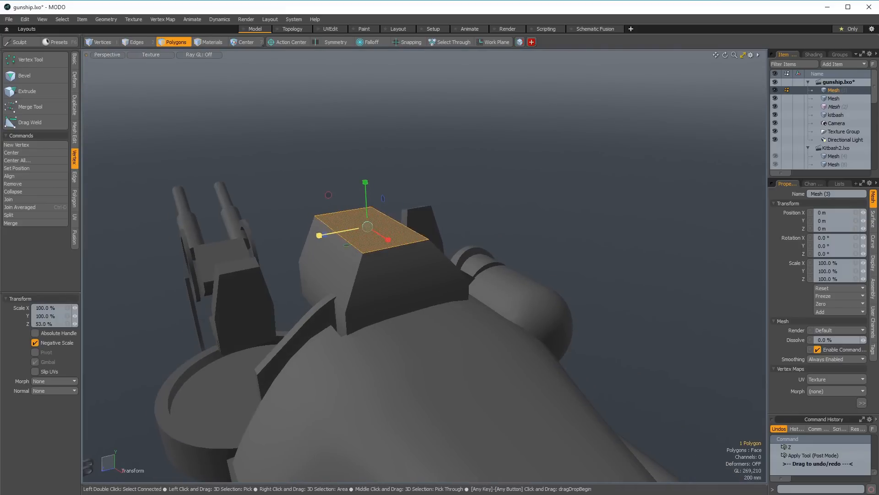
pyautogui.press('space')
# Round the two long top edges of the block with a 200 mm inset edge bevel.
pyautogui.press('space')
pyautogui.press('space')
pyautogui.click(339, 235)
pyautogui.keyDown('alt'); pyautogui.moveTo(340, 234); pyautogui.dragTo(391, 285); pyautogui.keyUp('alt')
pyautogui.keyDown('shift'); pyautogui.click(420, 259); pyautogui.keyUp('shift')
pyautogui.press('b')
pyautogui.moveTo(420, 260); pyautogui.dragTo(446, 260)
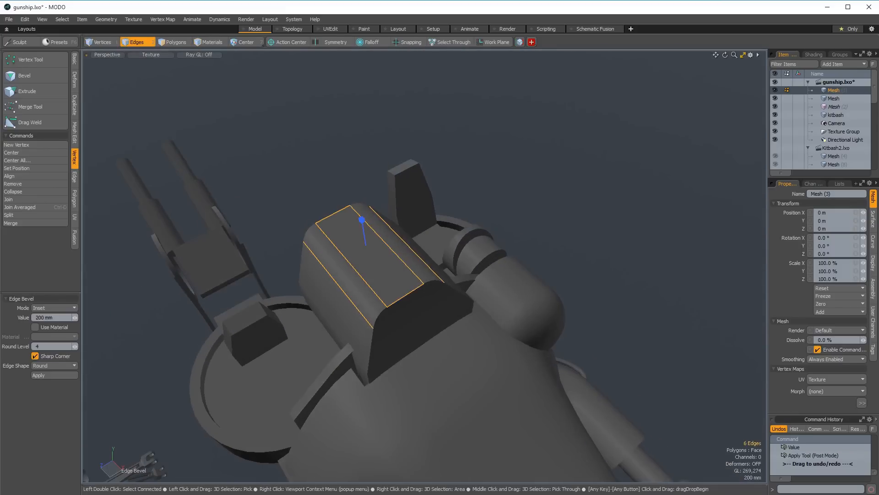
pyautogui.keyDown('alt'); pyautogui.moveTo(358, 304); pyautogui.dragTo(393, 315); pyautogui.keyUp('alt')
pyautogui.press('Escape')
# Bevel the block's lower side edges, where the taper meets the vertical walls, with rounding.
pyautogui.click(395, 328)
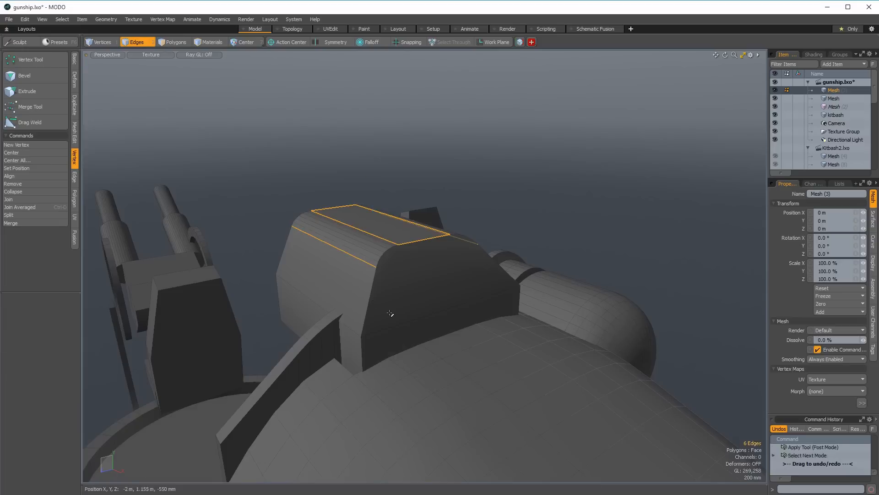
pyautogui.press('b')
pyautogui.moveTo(306, 295)
pyautogui.mouseDown()
pyautogui.moveTo(365, 342)
pyautogui.moveTo(386, 319)
pyautogui.mouseUp()
pyautogui.hotkey('ctrl', 'z')
pyautogui.hotkey('ctrl', 'z')
# Select the boundary edges of the block's end face, round them and scale the rounding edges locally to 370%.
pyautogui.press('space')
pyautogui.press('space')
pyautogui.hotkey('ctrl', '2')
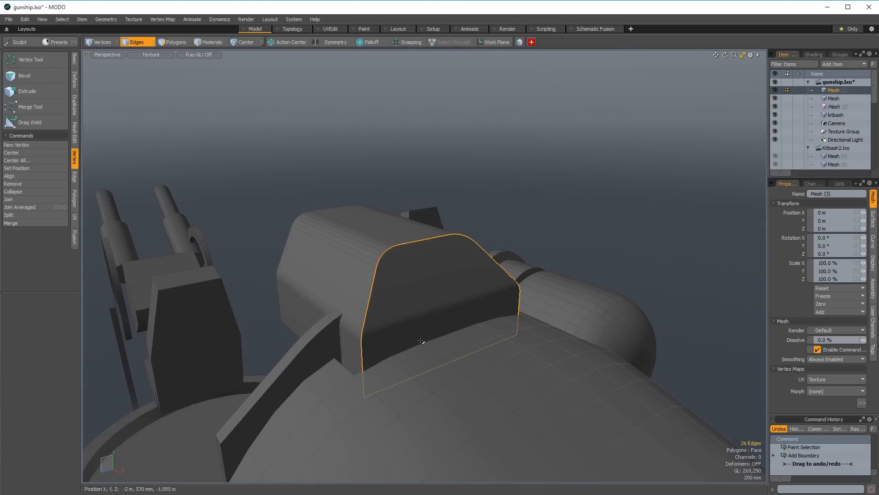
pyautogui.hotkey('alt', 'p')
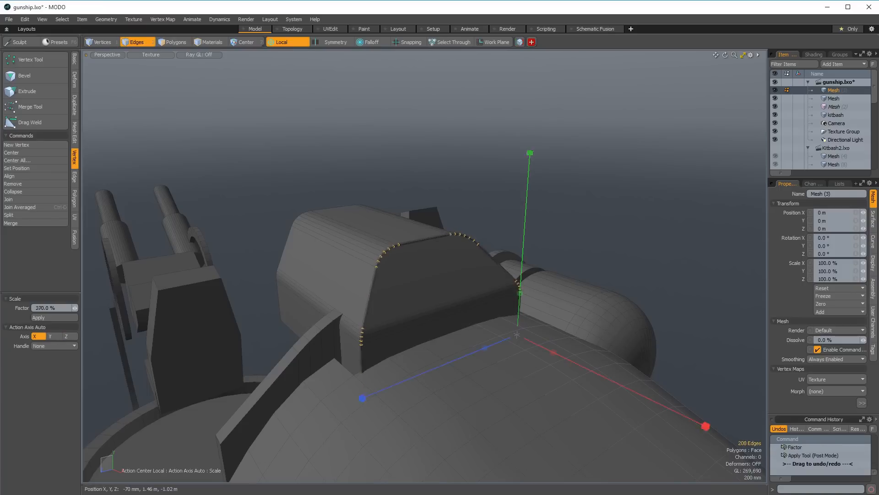
# Select the whole rounded block and move it along the top of the hull.
pyautogui.press('3')
pyautogui.moveTo(415, 314)
pyautogui.mouseDown()
pyautogui.moveTo(433, 304)
pyautogui.moveTo(416, 312)
pyautogui.moveTo(421, 284)
pyautogui.mouseUp()
pyautogui.press(']')
pyautogui.press('h')
pyautogui.doubleClick(410, 239)
pyautogui.keyDown('alt'); pyautogui.moveTo(408, 240); pyautogui.dragTo(432, 274); pyautogui.keyUp('alt')
pyautogui.press('w')
pyautogui.moveTo(488, 296); pyautogui.dragTo(476, 299)
# Rotate the selected part slightly to fit the slope of the hull.
pyautogui.press('q')
pyautogui.press('e')
pyautogui.moveTo(502, 258); pyautogui.dragTo(509, 268)
pyautogui.keyDown('alt'); pyautogui.moveTo(490, 270); pyautogui.dragTo(337, 235); pyautogui.keyUp('alt')
pyautogui.press('w')
# Clear the selection and examine the whole gunship from the side and from a distance.
pyautogui.press('space')
pyautogui.press('space')
pyautogui.press('Escape')
pyautogui.scroll(-4, 295, 247)
pyautogui.hotkey('shift', 'w')
pyautogui.scroll(-3, 341, 241)
pyautogui.scroll(3, 464, 256)
pyautogui.scroll(-2, 463, 257)
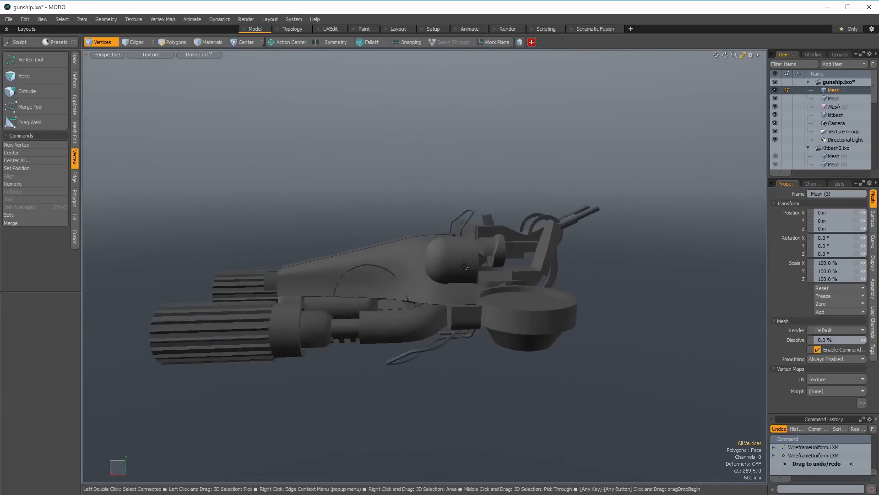
pyautogui.scroll(2, 463, 257)
pyautogui.keyDown('alt'); pyautogui.moveTo(464, 256); pyautogui.dragTo(280, 259); pyautogui.keyUp('alt')
pyautogui.keyDown('alt'); pyautogui.moveTo(280, 259); pyautogui.dragTo(764, 132); pyautogui.keyUp('alt')
# Switch to the main Mesh item and inspect the gunship's front and underside.
pyautogui.press('space')
pyautogui.click(372, 323)
pyautogui.press('space')
pyautogui.press('KP_7')
pyautogui.press('KP_7')
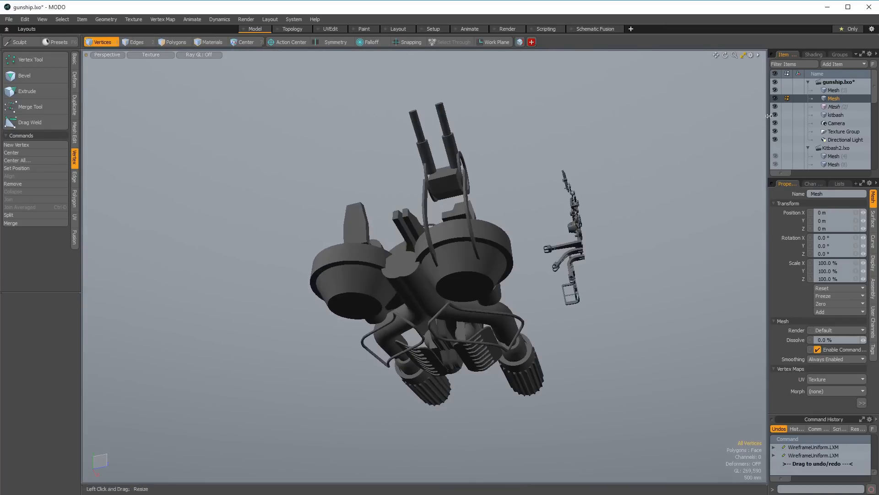
pyautogui.keyDown('alt'); pyautogui.moveTo(544, 234); pyautogui.dragTo(422, 289); pyautogui.keyUp('alt')
pyautogui.scroll(3, 432, 261)
pyautogui.press('space')
pyautogui.press('space')
pyautogui.press('Escape')
pyautogui.click(370, 253)
pyautogui.press('w')
pyautogui.press('space')
# Make the kitbash mesh active and select all connected polygons of its rounded square box part.
pyautogui.click(775, 115)
pyautogui.click(819, 115)
pyautogui.moveTo(627, 161)
pyautogui.keyDown('alt'); pyautogui.mouseDown()
pyautogui.moveTo(543, 210)
pyautogui.moveTo(548, 235)
pyautogui.moveTo(524, 271)
pyautogui.moveTo(442, 282)
pyautogui.moveTo(461, 295)
pyautogui.mouseUp(); pyautogui.keyUp('alt')
pyautogui.scroll(3, 591, 179)
pyautogui.scroll(-2, 547, 236)
pyautogui.scroll(3, 547, 235)
pyautogui.press('space')
pyautogui.click(549, 247)
pyautogui.press('space')
pyautogui.scroll(3, 526, 316)
pyautogui.press('space')
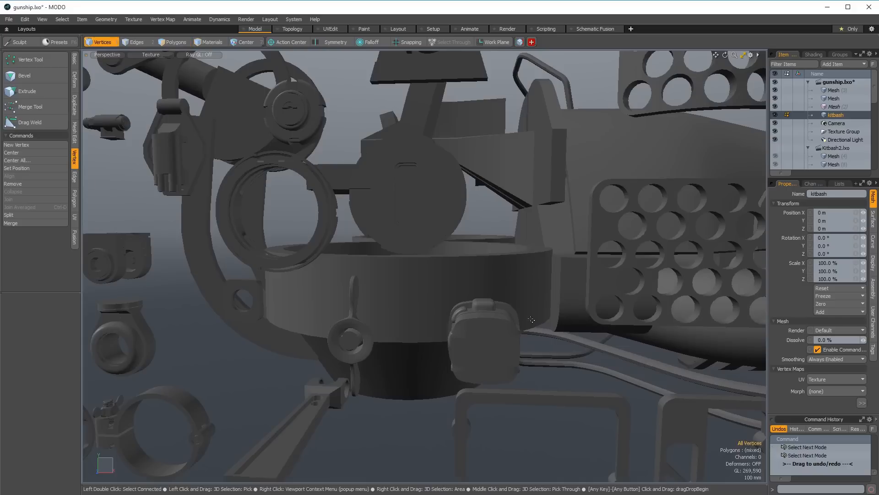
pyautogui.keyDown('alt'); pyautogui.moveTo(530, 320); pyautogui.dragTo(562, 327); pyautogui.keyUp('alt')
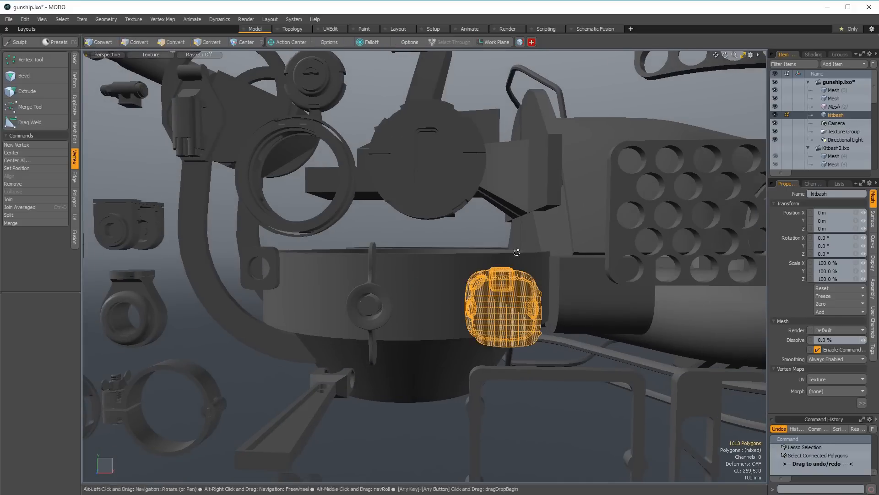
# Copy the selected rounded box part from the kitbash mesh.
pyautogui.scroll(-5, 517, 253)
pyautogui.keyDown('alt'); pyautogui.moveTo(517, 252); pyautogui.dragTo(467, 261); pyautogui.keyUp('alt')
pyautogui.scroll(1, 463, 221)
pyautogui.keyDown('alt'); pyautogui.moveTo(463, 221); pyautogui.dragTo(522, 266); pyautogui.keyUp('alt')
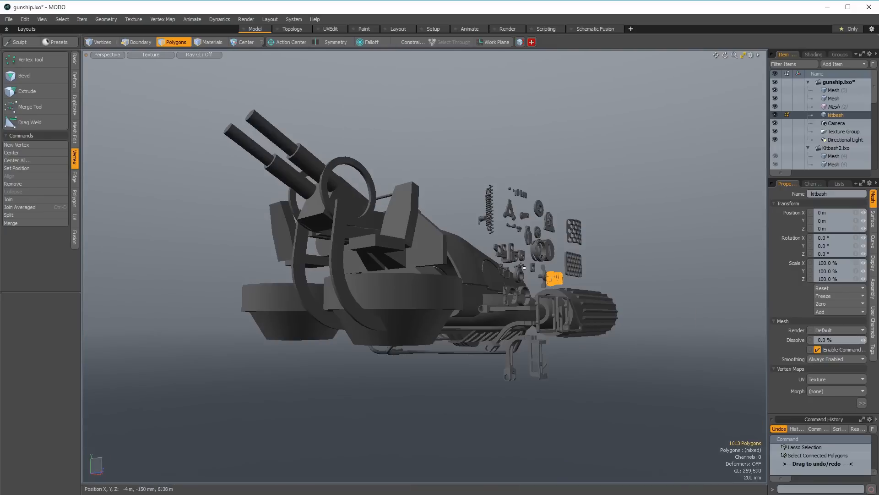
pyautogui.keyDown('alt'); pyautogui.moveTo(414, 349); pyautogui.dragTo(446, 318); pyautogui.keyUp('alt')
pyautogui.scroll(5, 482, 284)
pyautogui.keyDown('alt'); pyautogui.moveTo(483, 284); pyautogui.dragTo(459, 285); pyautogui.keyUp('alt')
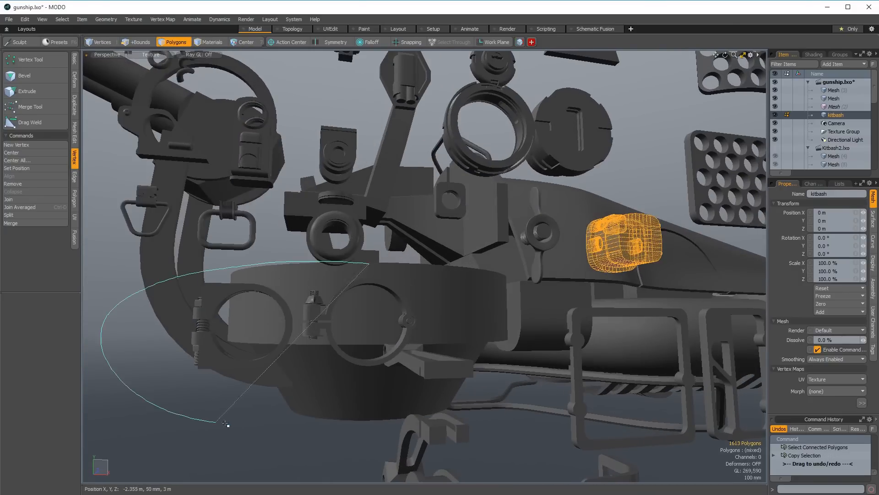
# Add the double-ring clamp part to the kitbash selection and copy it.
pyautogui.moveTo(226, 424); pyautogui.dragTo(440, 302, button='right')
pyautogui.keyDown('alt'); pyautogui.moveTo(301, 391); pyautogui.dragTo(516, 310); pyautogui.keyUp('alt')
pyautogui.scroll(3, 600, 375)
pyautogui.keyDown('alt'); pyautogui.moveTo(601, 376); pyautogui.dragTo(654, 340); pyautogui.keyUp('alt')
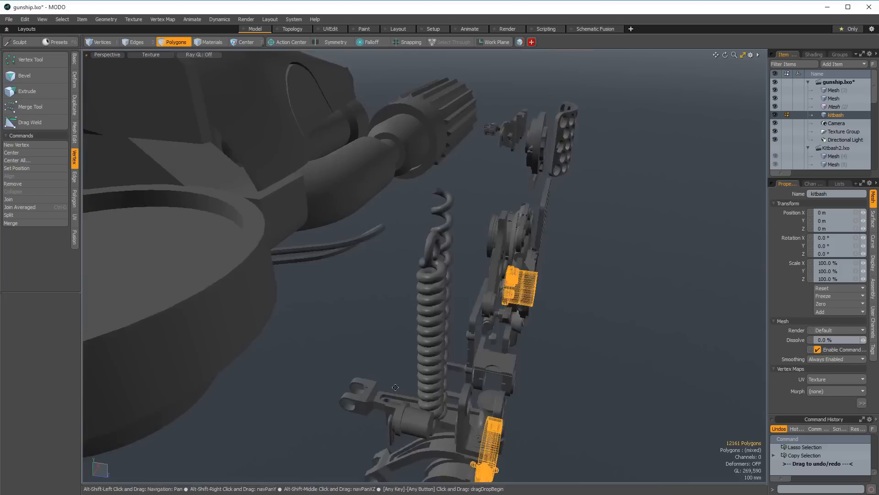
# Paste the copied kitbash parts into a new mesh and move the rounded box part -840 mm in Y and -1.66 m in Z.
pyautogui.keyDown('ctrl'); pyautogui.moveTo(377, 293); pyautogui.dragTo(413, 330); pyautogui.keyUp('ctrl')
pyautogui.moveTo(413, 330)
pyautogui.keyDown('alt'); pyautogui.mouseDown()
pyautogui.moveTo(426, 311)
pyautogui.moveTo(435, 227)
pyautogui.moveTo(403, 330)
pyautogui.mouseUp(); pyautogui.keyUp('alt')
pyautogui.hotkey('ctrl', 'z')
pyautogui.keyDown('ctrl'); pyautogui.moveTo(348, 329); pyautogui.dragTo(463, 352); pyautogui.keyUp('ctrl')
pyautogui.moveTo(372, 177); pyautogui.dragTo(369, 182, button='right')
pyautogui.keyDown('alt'); pyautogui.moveTo(369, 182); pyautogui.dragTo(463, 225); pyautogui.keyUp('alt')
pyautogui.hotkey('shift', 'a')
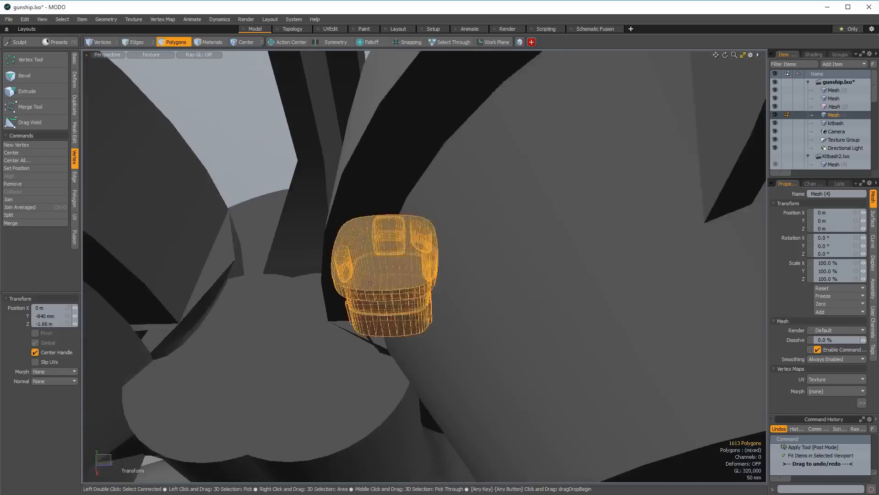
# Scale the rounded box part and move it 555 mm in X and -270 mm in Z over the twin cylinders.
pyautogui.press('r')
pyautogui.moveTo(382, 279); pyautogui.dragTo(440, 168)
pyautogui.scroll(-3, 472, 279)
pyautogui.press('q')
pyautogui.scroll(2, 427, 298)
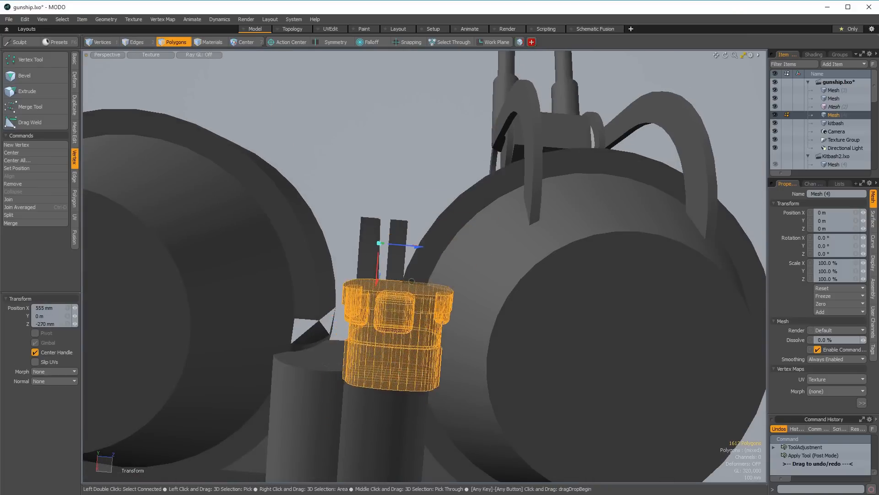
# Shift the rounded box part 60 mm in X and -65 mm in Z onto the cylinder ends.
pyautogui.keyDown('alt'); pyautogui.moveTo(412, 280); pyautogui.dragTo(425, 135); pyautogui.keyUp('alt')
pyautogui.moveTo(424, 229)
pyautogui.keyDown('alt'); pyautogui.mouseDown()
pyautogui.moveTo(408, 288)
pyautogui.moveTo(426, 234)
pyautogui.mouseUp(); pyautogui.keyUp('alt')
pyautogui.press('r')
pyautogui.keyDown('alt'); pyautogui.moveTo(430, 293); pyautogui.dragTo(395, 257); pyautogui.keyUp('alt')
pyautogui.press('w')
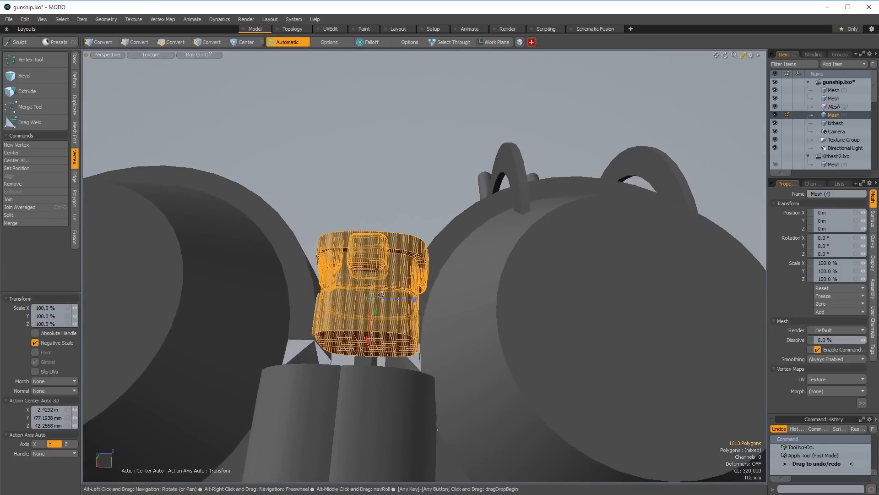
pyautogui.press('w')
pyautogui.keyDown('alt'); pyautogui.moveTo(437, 429); pyautogui.dragTo(395, 321); pyautogui.keyUp('alt')
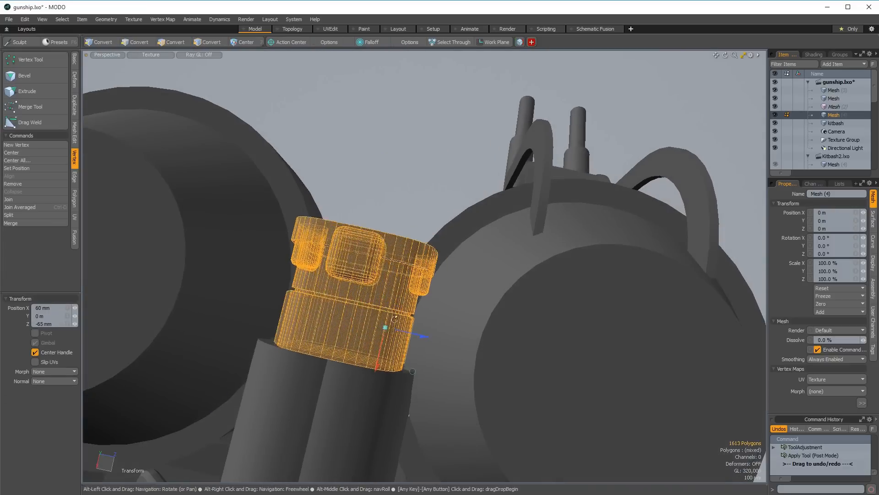
# Move the rounded box part -180 mm in X and -20 mm in Z between the two round pods.
pyautogui.keyDown('alt'); pyautogui.moveTo(412, 374); pyautogui.dragTo(401, 398); pyautogui.keyUp('alt')
pyautogui.scroll(-3, 400, 398)
pyautogui.press('space')
pyautogui.press('space')
pyautogui.keyDown('alt'); pyautogui.moveTo(369, 303); pyautogui.dragTo(380, 236); pyautogui.keyUp('alt')
pyautogui.press('space')
pyautogui.press('space')
pyautogui.press('w')
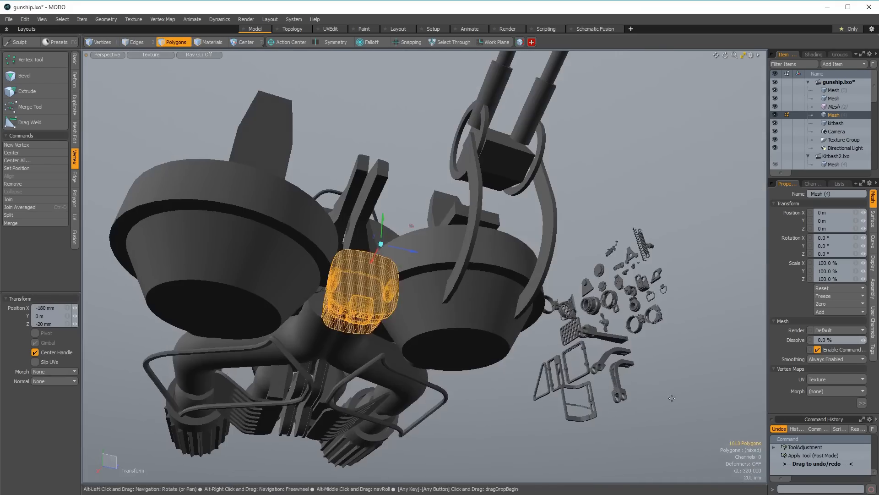
pyautogui.press('Escape')
pyautogui.press('Escape')
# Select the single-ring and double-ring clamps in the new mesh and move them to the engine's neck.
pyautogui.scroll(-2, 380, 247)
pyautogui.moveTo(360, 266)
pyautogui.keyDown('alt'); pyautogui.mouseDown()
pyautogui.moveTo(380, 388)
pyautogui.moveTo(555, 309)
pyautogui.mouseUp(); pyautogui.keyUp('alt')
pyautogui.scroll(2, 555, 309)
pyautogui.moveTo(596, 315); pyautogui.dragTo(447, 319, button='right')
pyautogui.moveTo(515, 239)
pyautogui.keyDown('alt'); pyautogui.mouseDown()
pyautogui.moveTo(571, 261)
pyautogui.moveTo(376, 370)
pyautogui.mouseUp(); pyautogui.keyUp('alt')
pyautogui.press('w')
pyautogui.hotkey('shift', 'a')
# Scale, rotate and position the two clamps so the single ring sits around the engine's narrow neck.
pyautogui.keyDown('alt'); pyautogui.moveTo(532, 356); pyautogui.dragTo(440, 366); pyautogui.keyUp('alt')
pyautogui.press('r')
pyautogui.press('q')
pyautogui.press('w')
pyautogui.moveTo(366, 318); pyautogui.dragTo(406, 308)
pyautogui.keyDown('alt'); pyautogui.moveTo(345, 287); pyautogui.dragTo(355, 304); pyautogui.keyUp('alt')
pyautogui.press('q')
pyautogui.scroll(-3, 415, 302)
pyautogui.keyDown('alt'); pyautogui.moveTo(414, 303); pyautogui.dragTo(464, 276); pyautogui.keyUp('alt')
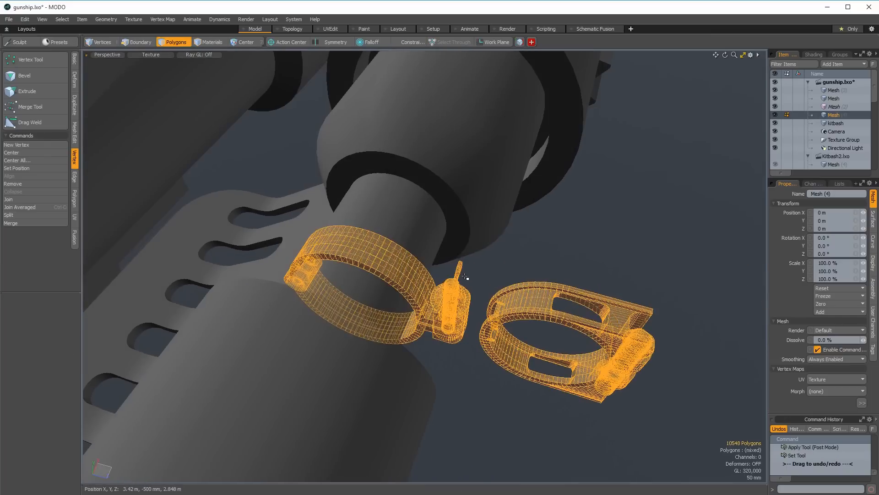
# Keep only the double-ring clamp selected and move it -160 mm in Y and -2.52 m in Z beneath the central cylinders.
pyautogui.keyDown('ctrl'); pyautogui.moveTo(466, 398); pyautogui.dragTo(466, 398, button='right'); pyautogui.keyUp('ctrl')
pyautogui.scroll(-5, 455, 387)
pyautogui.moveTo(455, 386)
pyautogui.keyDown('alt'); pyautogui.mouseDown()
pyautogui.moveTo(317, 387)
pyautogui.moveTo(385, 303)
pyautogui.moveTo(414, 230)
pyautogui.moveTo(434, 206)
pyautogui.moveTo(471, 214)
pyautogui.moveTo(452, 379)
pyautogui.moveTo(253, 201)
pyautogui.moveTo(282, 225)
pyautogui.mouseUp(); pyautogui.keyUp('alt')
pyautogui.press('y')
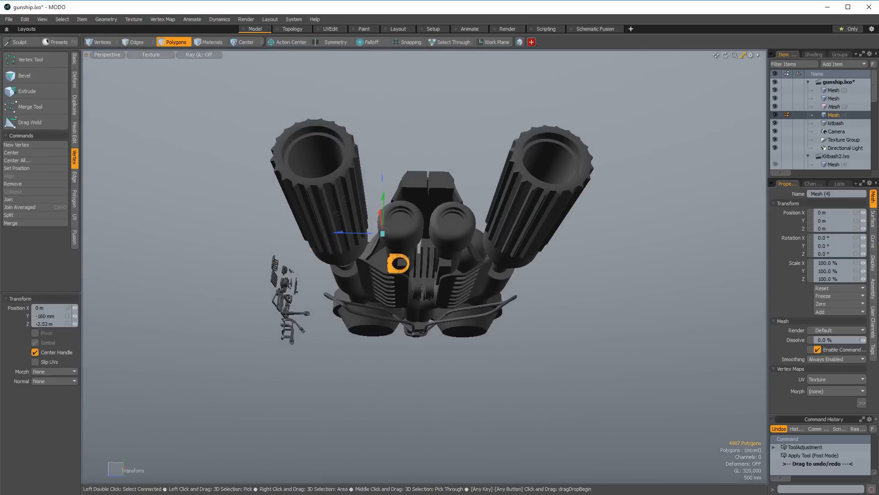
# Invert the selection, keep only the single-ring clamp and fit it around the engine's neck.
pyautogui.press('[')
pyautogui.press('a')
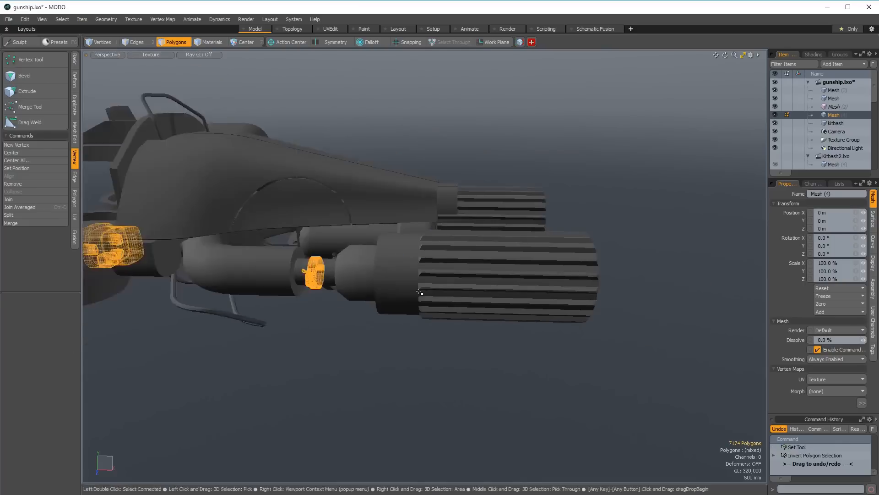
pyautogui.keyDown('ctrl'); pyautogui.moveTo(429, 22); pyautogui.dragTo(430, 21, button='right'); pyautogui.keyUp('ctrl')
pyautogui.hotkey('shift', 'a')
pyautogui.moveTo(469, 281)
pyautogui.keyDown('alt'); pyautogui.mouseDown()
pyautogui.moveTo(494, 291)
pyautogui.moveTo(552, 358)
pyautogui.mouseUp(); pyautogui.keyUp('alt')
pyautogui.press('y')
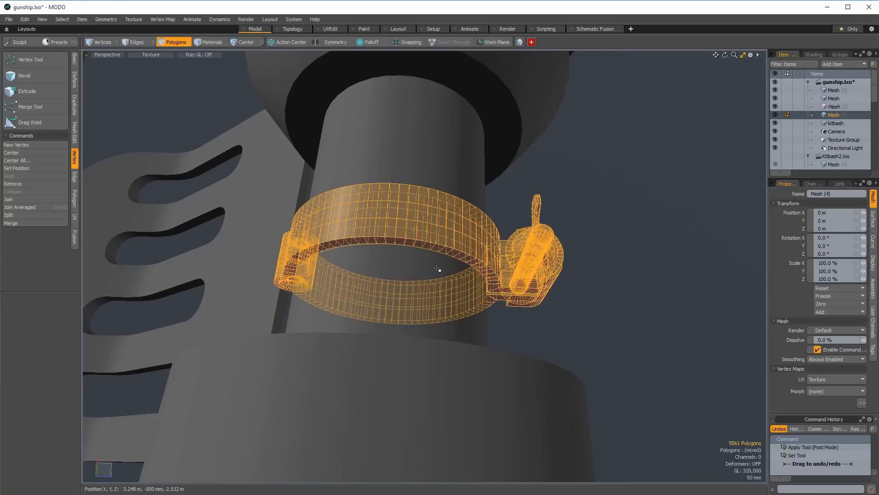
pyautogui.keyDown('alt'); pyautogui.moveTo(448, 442); pyautogui.dragTo(549, 320); pyautogui.keyUp('alt')
pyautogui.press('w')
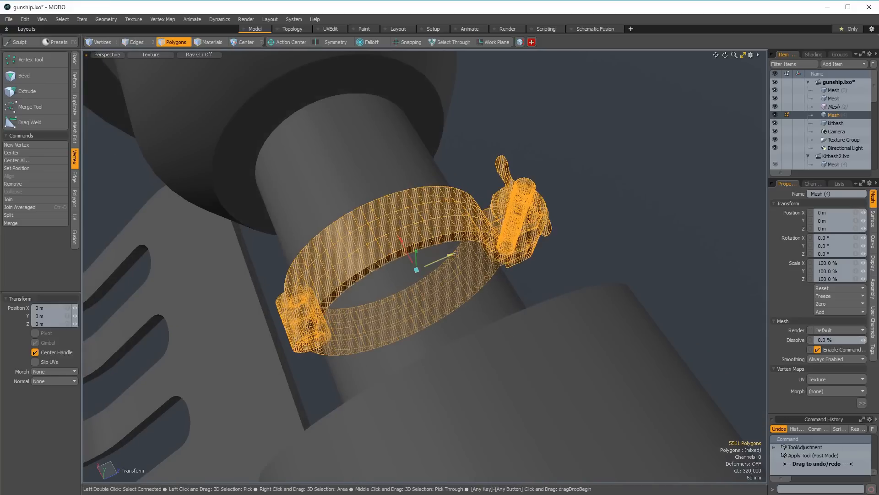
# Inspect the clamp on the engine's neck and make the main Mesh item active.
pyautogui.press('space')
pyautogui.press('space')
pyautogui.keyDown('alt'); pyautogui.moveTo(447, 257); pyautogui.dragTo(343, 252); pyautogui.keyUp('alt')
pyautogui.scroll(-4, 353, 304)
pyautogui.press('space')
pyautogui.press('space')
pyautogui.scroll(5, 348, 256)
pyautogui.press('space')
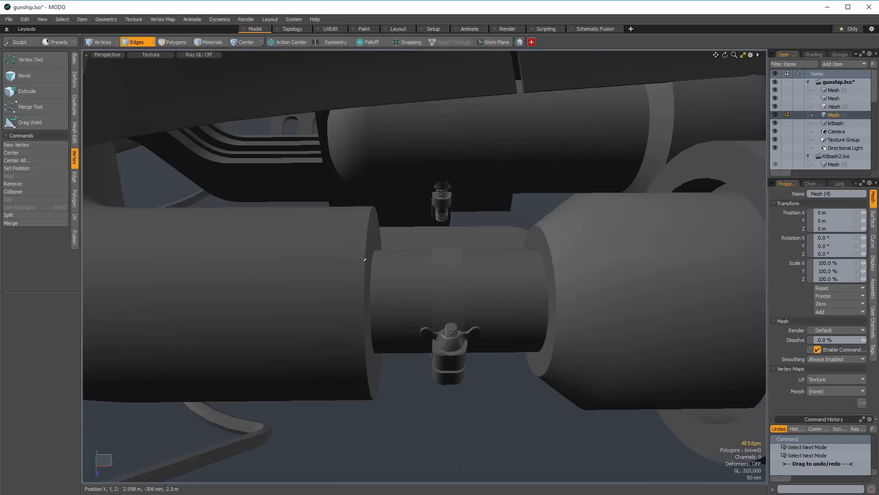
pyautogui.press('space')
pyautogui.press('5')
pyautogui.click(359, 262)
# Select the edge loop around the pipe's end beside the clamp and adjust its position along the pipe.
pyautogui.press('space')
pyautogui.press('space')
pyautogui.press('space')
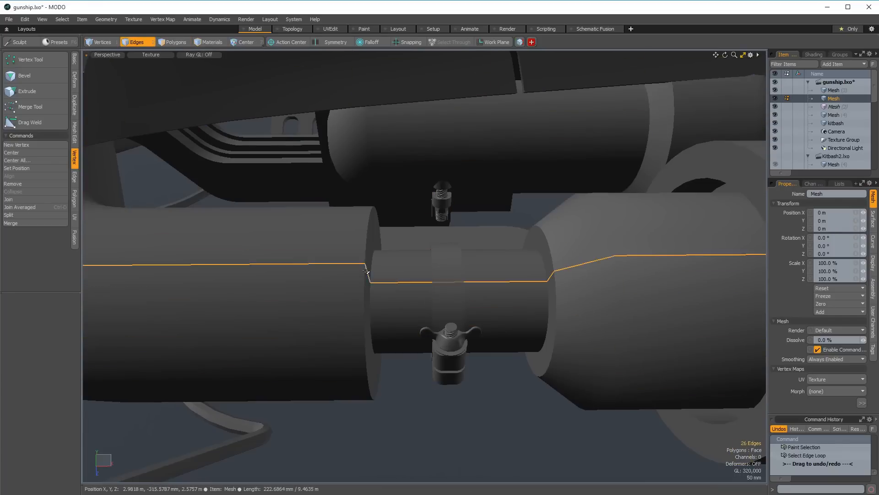
pyautogui.scroll(-3, 365, 290)
pyautogui.press('w')
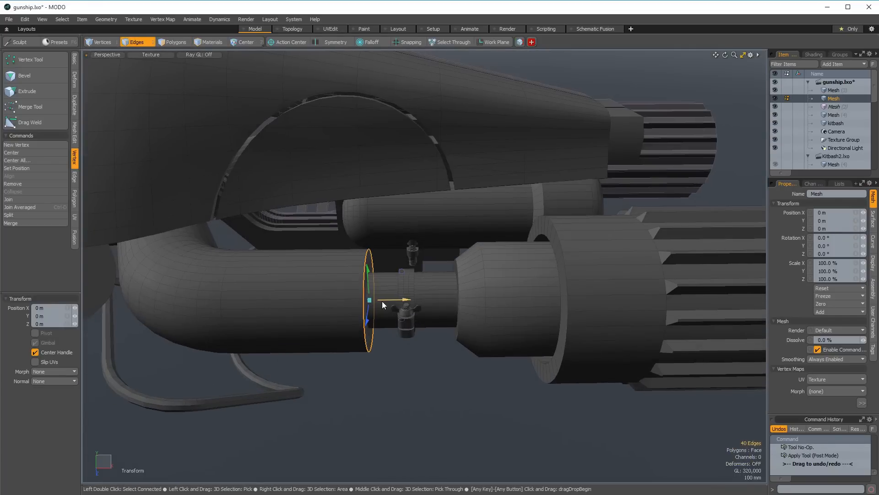
pyautogui.keyDown('alt'); pyautogui.moveTo(340, 320); pyautogui.dragTo(467, 277); pyautogui.keyUp('alt')
pyautogui.press('space')
pyautogui.scroll(-3, 430, 371)
pyautogui.scroll(-2, 467, 276)
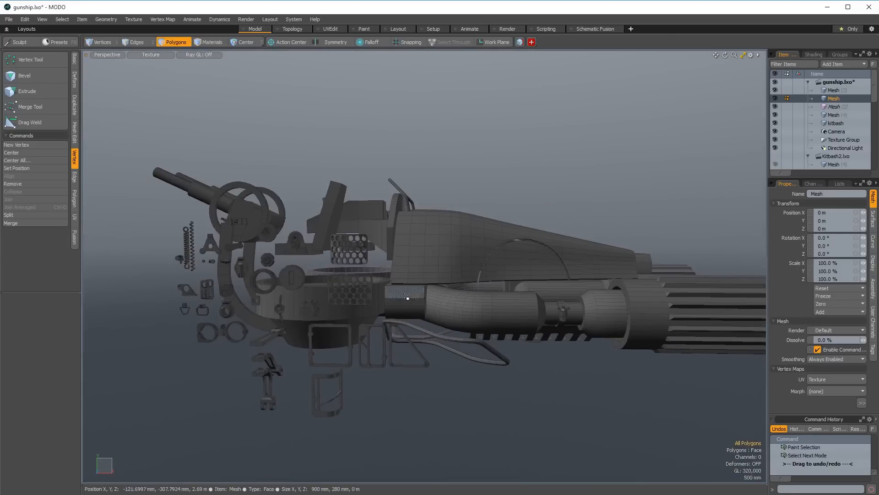
# Copy the curved perforated plate from the kitbash mesh and make the main Mesh item active.
pyautogui.keyDown('alt'); pyautogui.moveTo(360, 269); pyautogui.dragTo(407, 339); pyautogui.keyUp('alt')
pyautogui.scroll(2, 406, 322)
pyautogui.press('space')
pyautogui.click(408, 319)
pyautogui.press('space')
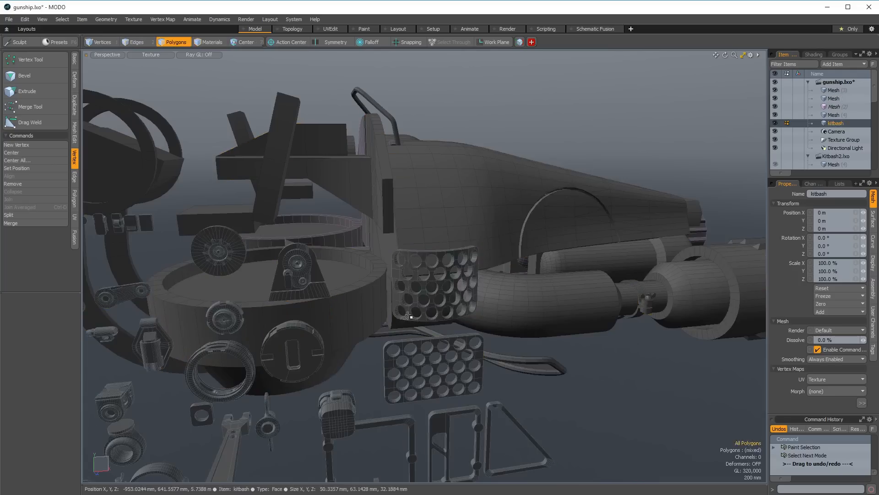
pyautogui.keyDown('alt'); pyautogui.moveTo(340, 293); pyautogui.dragTo(375, 334); pyautogui.keyUp('alt')
pyautogui.press('space')
pyautogui.click(370, 334)
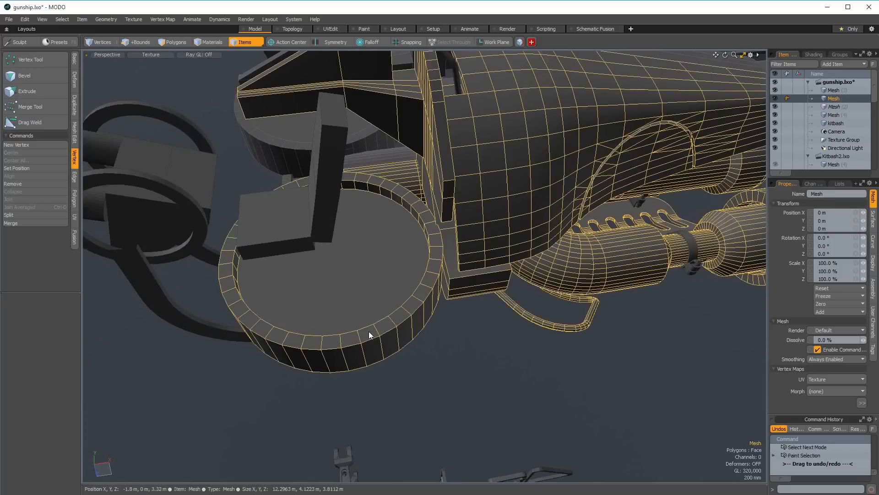
# Paste the curved perforated plate into the main mesh and scale it near the round pod.
pyautogui.scroll(-3, 369, 332)
pyautogui.press('space')
pyautogui.hotkey('ctrl', 'v')
pyautogui.hotkey('shift', 'v')
pyautogui.scroll(4, 370, 334)
pyautogui.press('r')
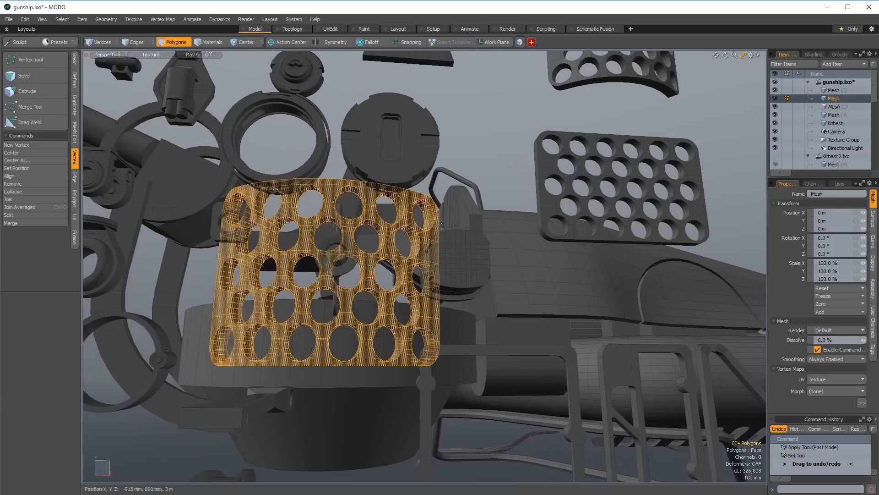
# Try placing the perforated plate against the round pod's outer rim, shifting it -110 mm in X and -10 mm in Z.
pyautogui.press('space')
pyautogui.keyDown('alt'); pyautogui.moveTo(321, 289); pyautogui.dragTo(310, 379); pyautogui.keyUp('alt')
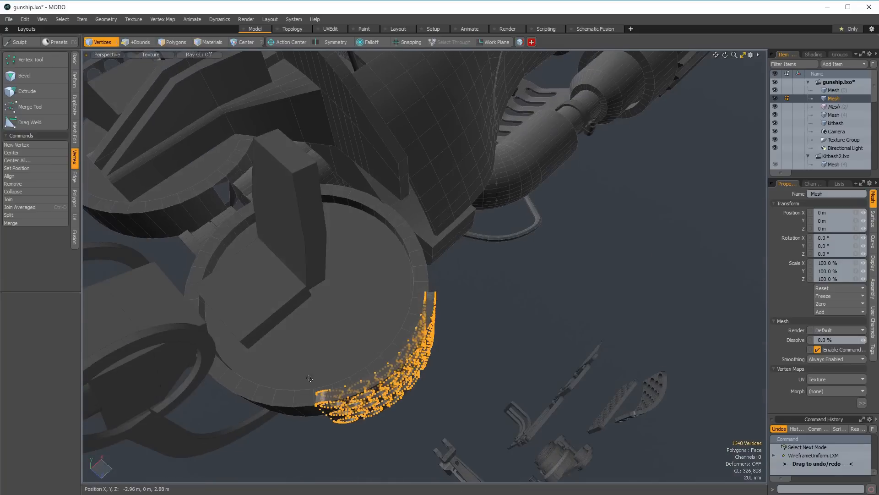
pyautogui.press('space')
pyautogui.press('space')
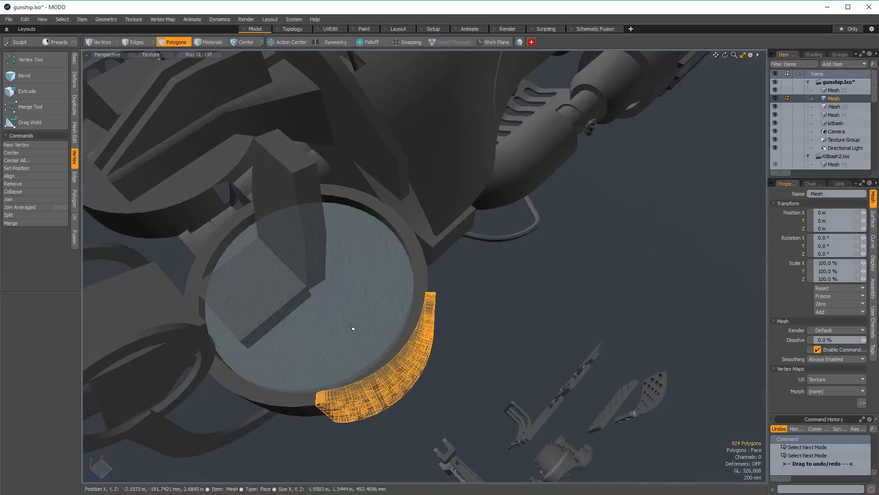
pyautogui.keyDown('alt'); pyautogui.moveTo(392, 334); pyautogui.dragTo(540, 292); pyautogui.keyUp('alt')
pyautogui.scroll(-5, 430, 341)
pyautogui.press('space')
pyautogui.press('Escape')
pyautogui.press('space')
pyautogui.press('space')
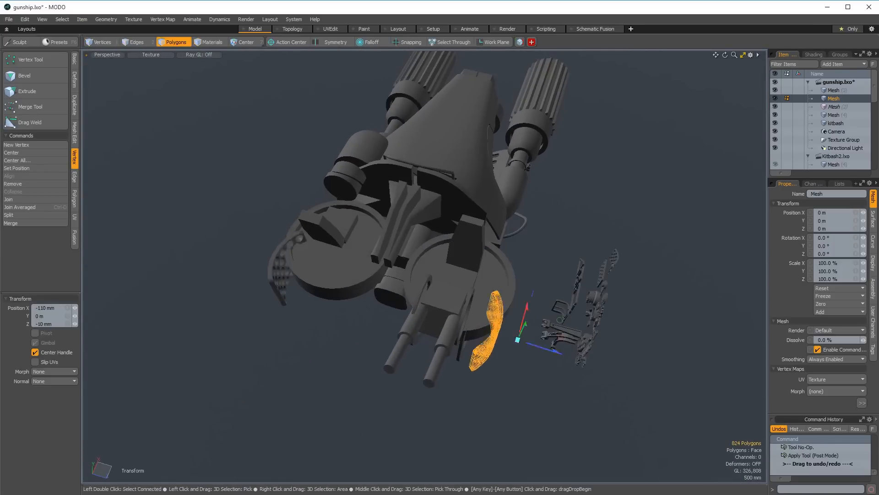
# Try rotating and moving the perforated plate onto the front of the round pod beside the guns.
pyautogui.keyDown('alt'); pyautogui.moveTo(525, 299); pyautogui.dragTo(475, 293); pyautogui.keyUp('alt')
pyautogui.scroll(5, 392, 353)
pyautogui.press('space')
pyautogui.press('w')
pyautogui.press('e')
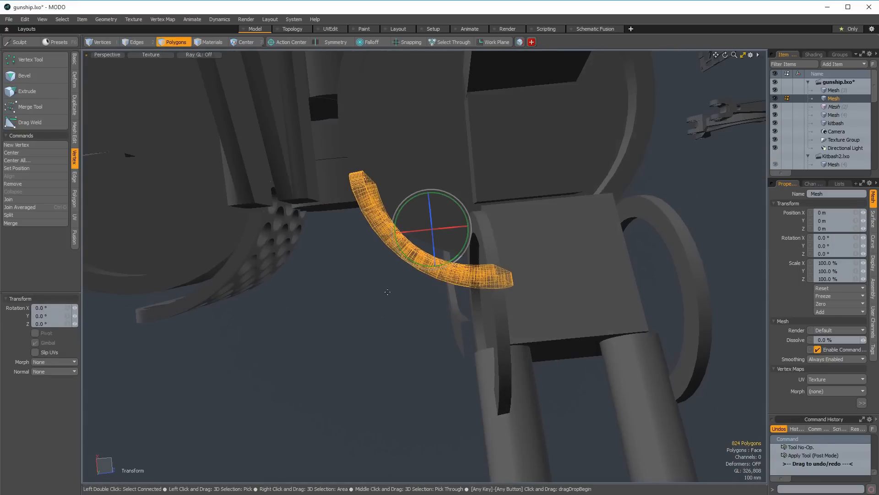
pyautogui.keyDown('alt'); pyautogui.moveTo(418, 266); pyautogui.dragTo(469, 184); pyautogui.keyUp('alt')
pyautogui.scroll(-3, 469, 184)
pyautogui.press('space')
pyautogui.press('space')
pyautogui.keyDown('alt'); pyautogui.moveTo(552, 289); pyautogui.dragTo(412, 226); pyautogui.keyUp('alt')
pyautogui.keyDown('ctrl'); pyautogui.keyDown('alt'); pyautogui.moveTo(412, 227); pyautogui.dragTo(329, 276); pyautogui.keyUp('alt'); pyautogui.keyUp('ctrl')
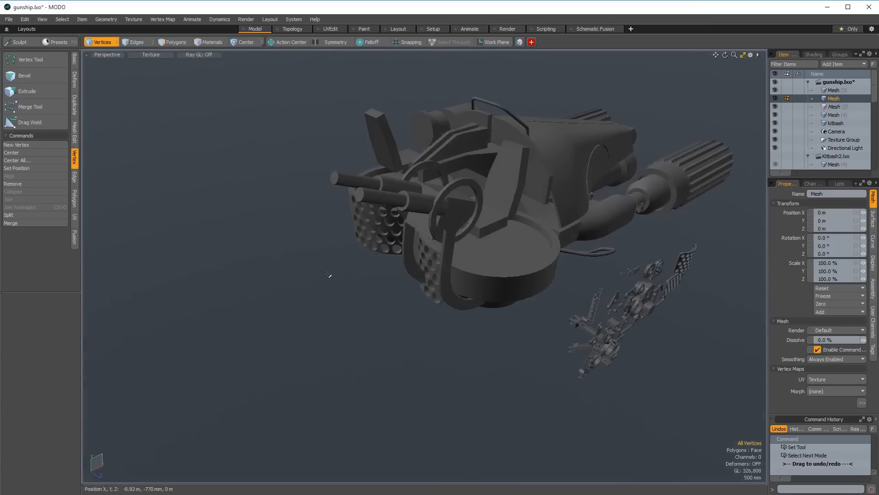
# Reselect the perforated plate, move it to the side engine and rotate it 270° about Z.
pyautogui.press('space')
pyautogui.press('space')
pyautogui.scroll(-3, 419, 221)
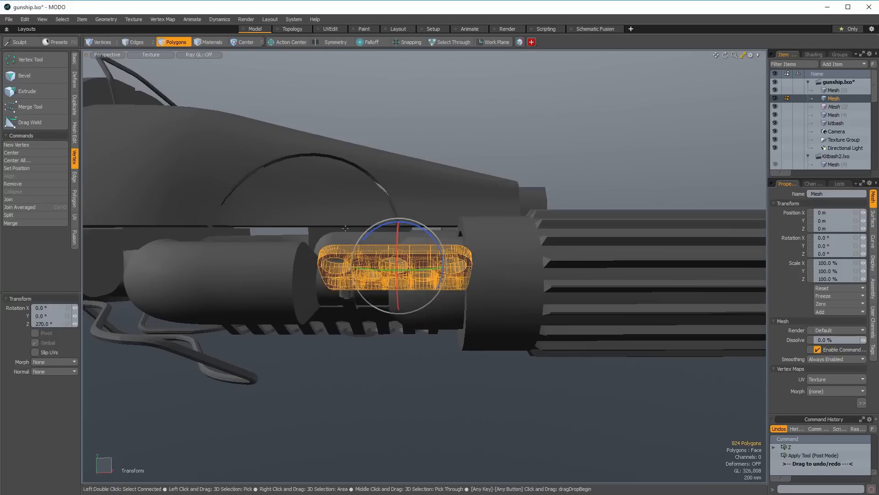
# Position the perforated plate beneath the finned engine housing and rotate it 7° about X.
pyautogui.press('space')
pyautogui.keyDown('alt'); pyautogui.moveTo(345, 228); pyautogui.dragTo(499, 270); pyautogui.keyUp('alt')
pyautogui.press('w')
pyautogui.moveTo(368, 315); pyautogui.dragTo(385, 287)
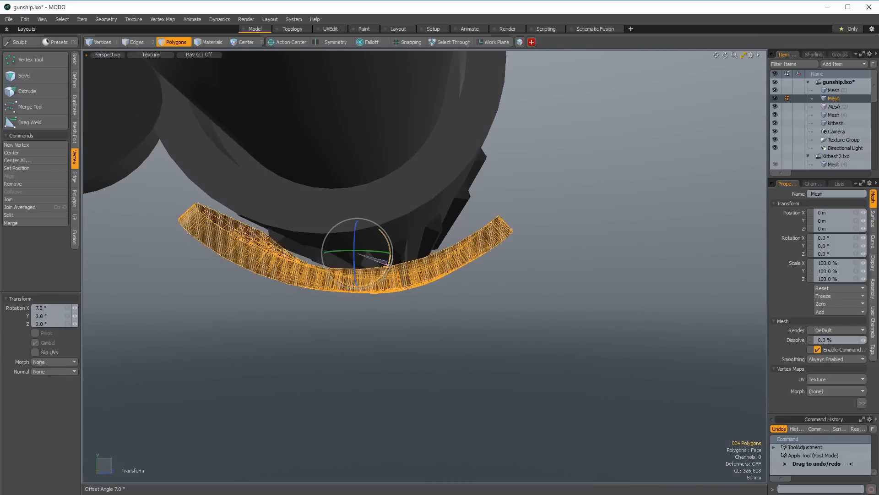
pyautogui.keyDown('alt'); pyautogui.moveTo(385, 263); pyautogui.dragTo(348, 257); pyautogui.keyUp('alt')
pyautogui.press('space')
pyautogui.press('space')
# Shift the perforated plate along the finned housing, duplicate it and move the copy 1.68 m in X.
pyautogui.keyDown('alt'); pyautogui.moveTo(348, 256); pyautogui.dragTo(364, 233); pyautogui.keyUp('alt')
pyautogui.scroll(2, 365, 233)
pyautogui.press('space')
pyautogui.press('space')
pyautogui.press('w')
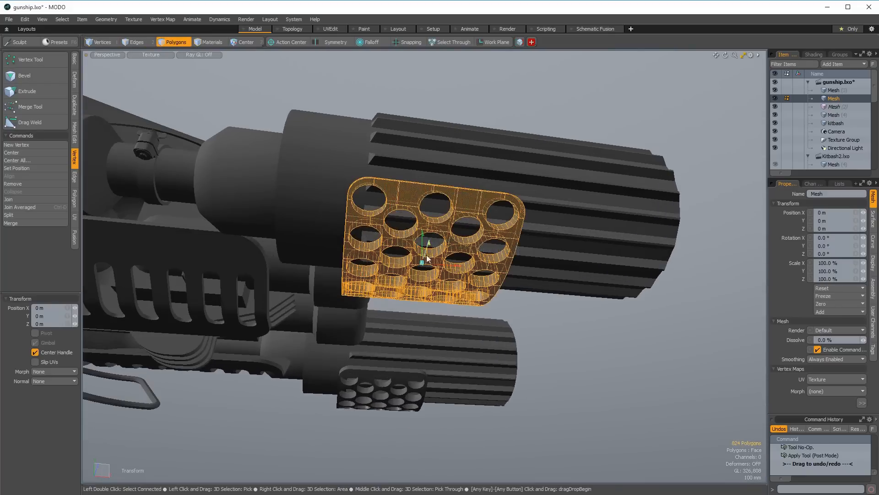
pyautogui.moveTo(456, 265); pyautogui.dragTo(435, 264)
pyautogui.keyDown('alt'); pyautogui.moveTo(435, 264); pyautogui.dragTo(376, 266); pyautogui.keyUp('alt')
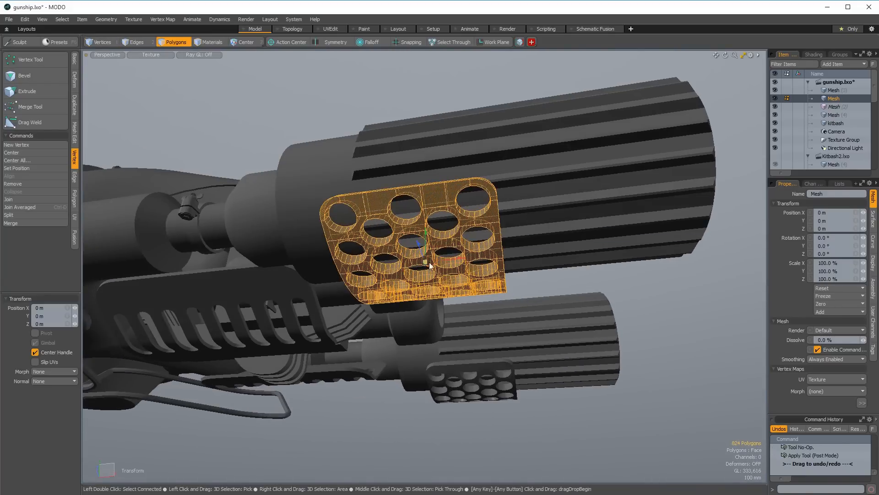
pyautogui.moveTo(461, 258); pyautogui.dragTo(642, 240)
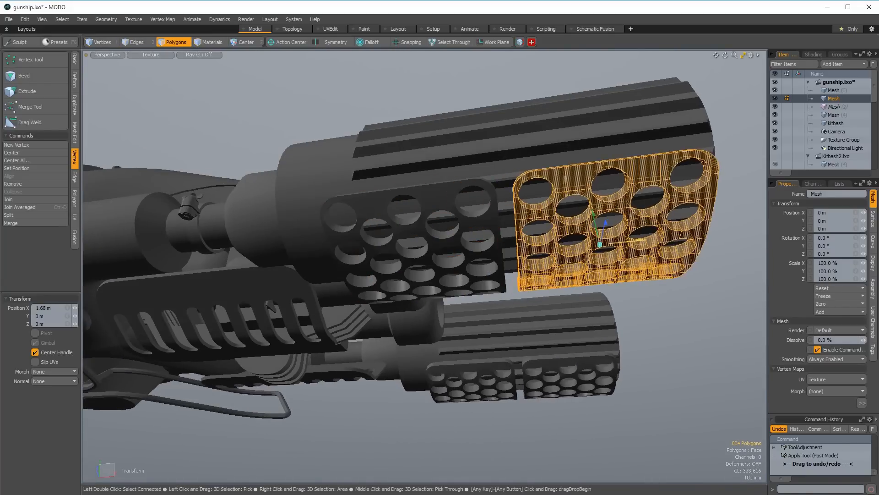
# Select both perforated plates and position them together against the finned engine housing.
pyautogui.press('w')
pyautogui.keyDown('alt'); pyautogui.moveTo(458, 208); pyautogui.dragTo(440, 276); pyautogui.keyUp('alt')
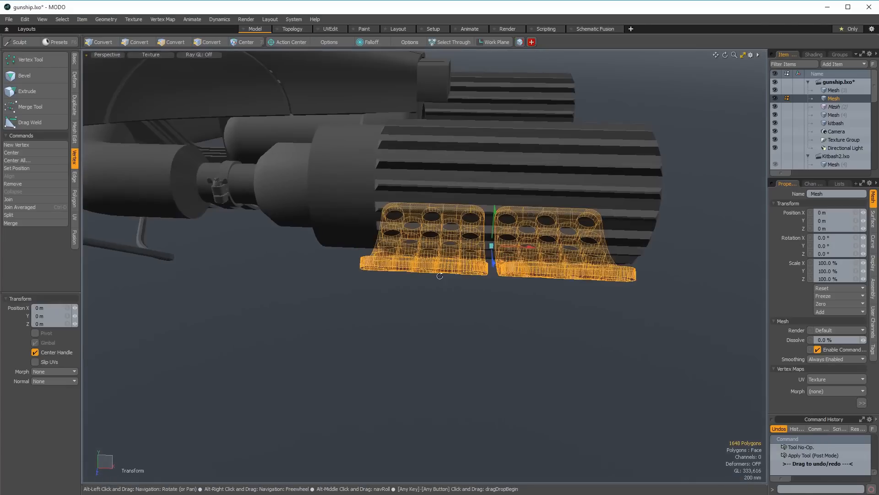
pyautogui.keyDown('alt'); pyautogui.moveTo(496, 270); pyautogui.dragTo(531, 207); pyautogui.keyUp('alt')
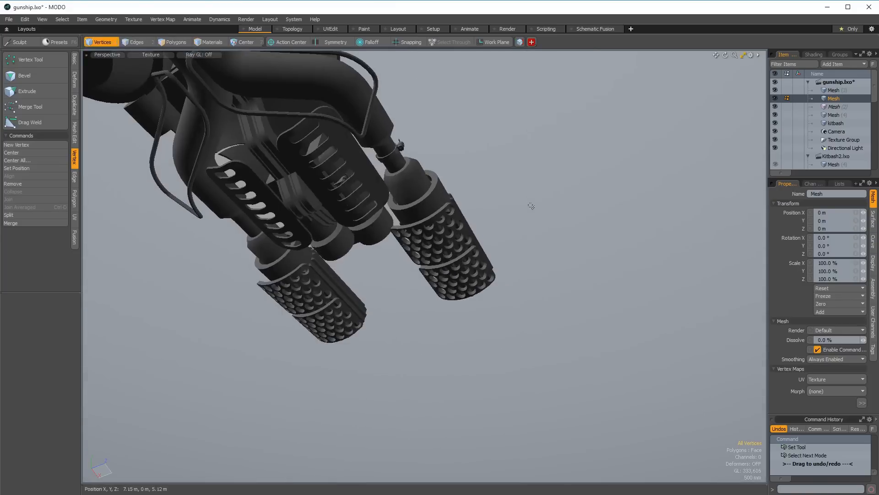
pyautogui.press('space')
pyautogui.press('space')
# Reselect the perforated plates and check their placement beneath the side engine's finned housing, releasing the move tool.
pyautogui.scroll(4, 458, 226)
pyautogui.keyDown('alt'); pyautogui.moveTo(458, 226); pyautogui.dragTo(511, 278); pyautogui.keyUp('alt')
pyautogui.moveTo(507, 241); pyautogui.dragTo(476, 241)
pyautogui.keyDown('alt'); pyautogui.moveTo(477, 240); pyautogui.dragTo(492, 291); pyautogui.keyUp('alt')
pyautogui.press('w')
pyautogui.click(489, 292)
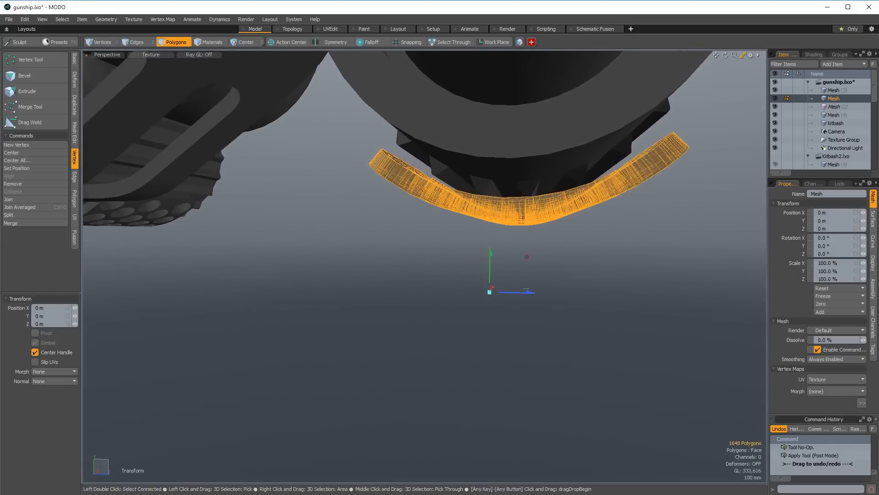
pyautogui.press('space')
pyautogui.press('space')
pyautogui.scroll(-4, 491, 279)
pyautogui.press('space')
pyautogui.press('space')
# Select the coil spring among the kitbash parts and copy it.
pyautogui.keyDown('alt'); pyautogui.moveTo(491, 279); pyautogui.dragTo(378, 301); pyautogui.keyUp('alt')
pyautogui.click(415, 201)
pyautogui.scroll(-3, 410, 270)
pyautogui.click(379, 301)
pyautogui.keyDown('alt'); pyautogui.moveTo(368, 226); pyautogui.dragTo(369, 265); pyautogui.keyUp('alt')
pyautogui.scroll(-3, 395, 231)
pyautogui.scroll(6, 404, 304)
pyautogui.press('space')
pyautogui.click(361, 274)
pyautogui.keyDown('alt'); pyautogui.moveTo(422, 211); pyautogui.dragTo(220, 251); pyautogui.keyUp('alt')
pyautogui.press('space')
pyautogui.hotkey('ctrl', 'c')
# Make the gunship mesh active and paste the coil spring into it.
pyautogui.press('space')
pyautogui.click(458, 262)
pyautogui.keyDown('ctrl'); pyautogui.keyDown('alt'); pyautogui.moveTo(458, 262); pyautogui.dragTo(449, 177); pyautogui.keyUp('alt'); pyautogui.keyUp('ctrl')
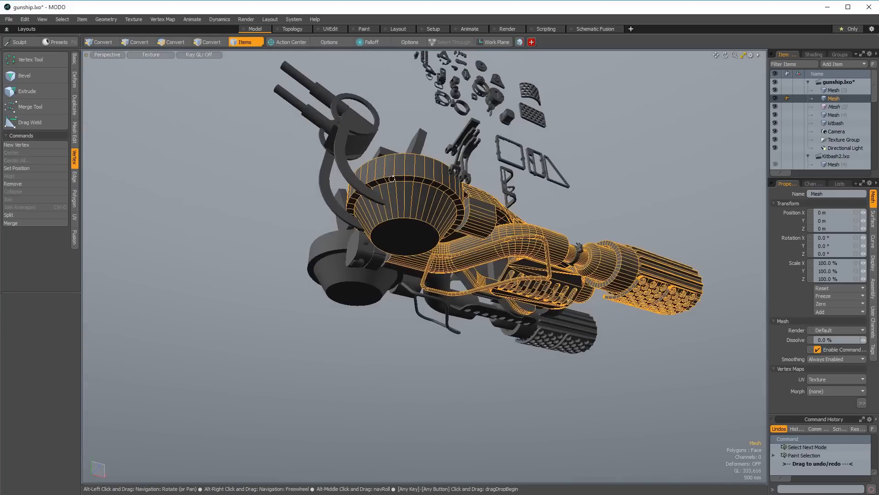
pyautogui.keyDown('alt'); pyautogui.moveTo(391, 179); pyautogui.dragTo(379, 129); pyautogui.keyUp('alt')
pyautogui.press('space')
pyautogui.hotkey('ctrl', 'v')
pyautogui.keyDown('alt'); pyautogui.moveTo(393, 161); pyautogui.dragTo(341, 252); pyautogui.keyUp('alt')
pyautogui.hotkey('shift', 'a')
# Turn the pasted spring lengthwise and move it -1.56 m in X and -1.52 m in Z beneath the hull.
pyautogui.scroll(-4, 359, 236)
pyautogui.press('e')
pyautogui.scroll(-4, 341, 252)
pyautogui.press('r')
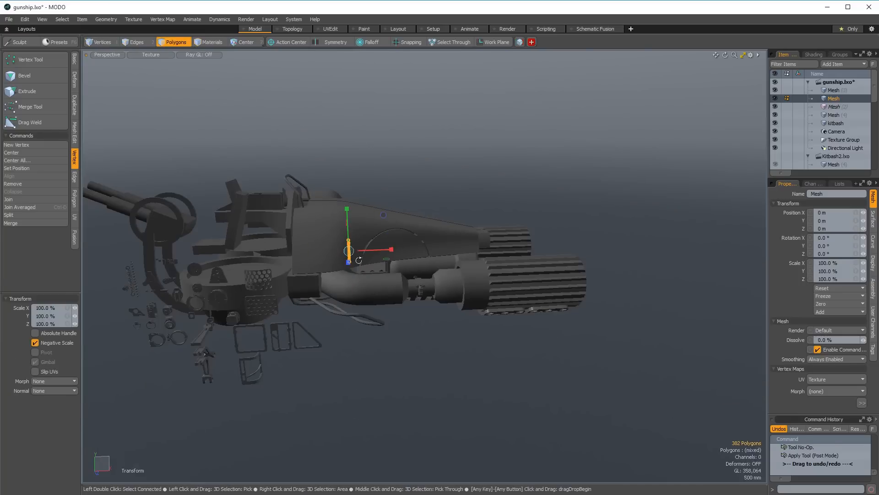
pyautogui.keyDown('alt'); pyautogui.moveTo(391, 251); pyautogui.dragTo(348, 279); pyautogui.keyUp('alt')
pyautogui.press('space')
pyautogui.press('w')
pyautogui.moveTo(348, 279); pyautogui.dragTo(342, 126)
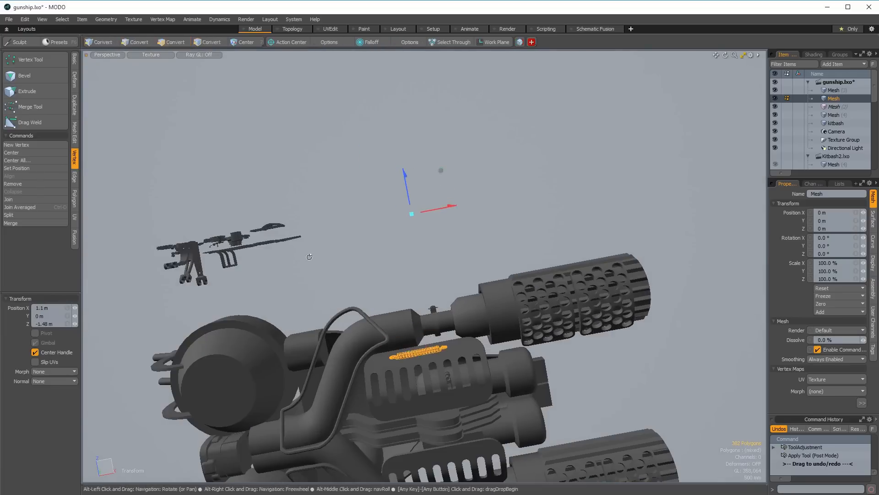
pyautogui.keyDown('alt'); pyautogui.moveTo(310, 256); pyautogui.dragTo(334, 154); pyautogui.keyUp('alt')
pyautogui.keyDown('alt'); pyautogui.moveTo(328, 277); pyautogui.dragTo(363, 320); pyautogui.keyUp('alt')
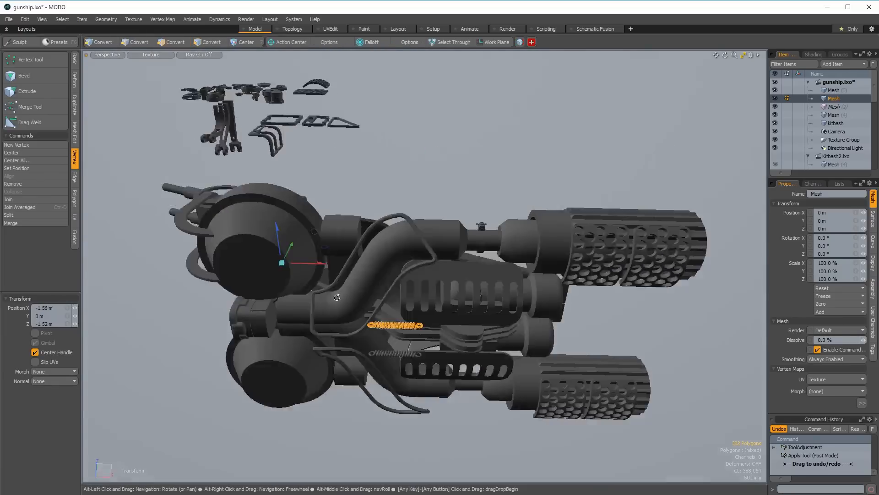
# Scale the coil spring and shift it toward the bent rod frame beneath the hull.
pyautogui.hotkey('shift', 'a')
pyautogui.press('r')
pyautogui.scroll(-5, 366, 301)
pyautogui.moveTo(386, 292); pyautogui.dragTo(403, 293)
pyautogui.keyDown('alt'); pyautogui.moveTo(397, 307); pyautogui.dragTo(402, 362); pyautogui.keyUp('alt')
pyautogui.press('w')
pyautogui.moveTo(391, 307); pyautogui.dragTo(360, 256)
# Tilt the coil spring and position it so its hooks span between the bent rod frame and the hull's underside.
pyautogui.press('e')
pyautogui.scroll(5, 392, 304)
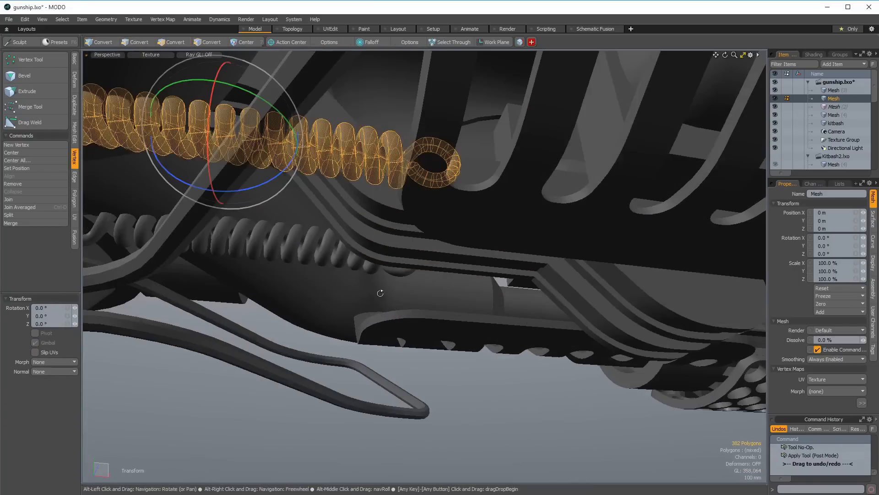
pyautogui.scroll(-3, 351, 284)
pyautogui.keyDown('alt'); pyautogui.moveTo(352, 287); pyautogui.dragTo(322, 270); pyautogui.keyUp('alt')
pyautogui.keyDown('alt'); pyautogui.moveTo(321, 271); pyautogui.dragTo(299, 315); pyautogui.keyUp('alt')
pyautogui.press('w')
pyautogui.keyDown('ctrl'); pyautogui.keyDown('alt'); pyautogui.moveTo(318, 288); pyautogui.dragTo(384, 158); pyautogui.keyUp('alt'); pyautogui.keyUp('ctrl')
pyautogui.hotkey('shift', 'a')
pyautogui.moveTo(384, 158); pyautogui.dragTo(374, 313)
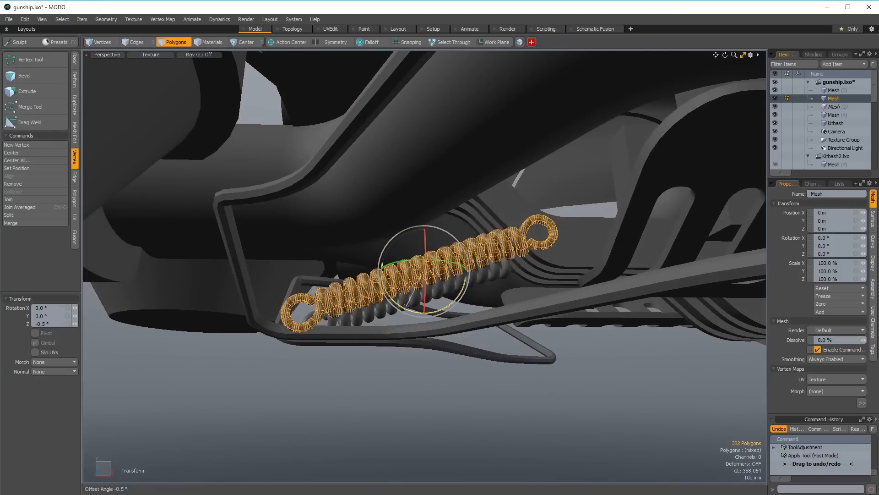
# Examine the placed springs beneath the hull and the frame parts of the kitbash item.
pyautogui.keyDown('alt'); pyautogui.moveTo(333, 305); pyautogui.dragTo(348, 316); pyautogui.keyUp('alt')
pyautogui.scroll(-5, 348, 321)
pyautogui.press('space')
pyautogui.press('space')
pyautogui.click(298, 334)
pyautogui.keyDown('alt'); pyautogui.moveTo(298, 335); pyautogui.dragTo(329, 270); pyautogui.keyUp('alt')
pyautogui.scroll(5, 226, 236)
pyautogui.keyDown('alt'); pyautogui.moveTo(226, 236); pyautogui.dragTo(206, 248); pyautogui.keyUp('alt')
pyautogui.keyDown('alt'); pyautogui.moveTo(206, 248); pyautogui.dragTo(199, 227); pyautogui.keyUp('alt')
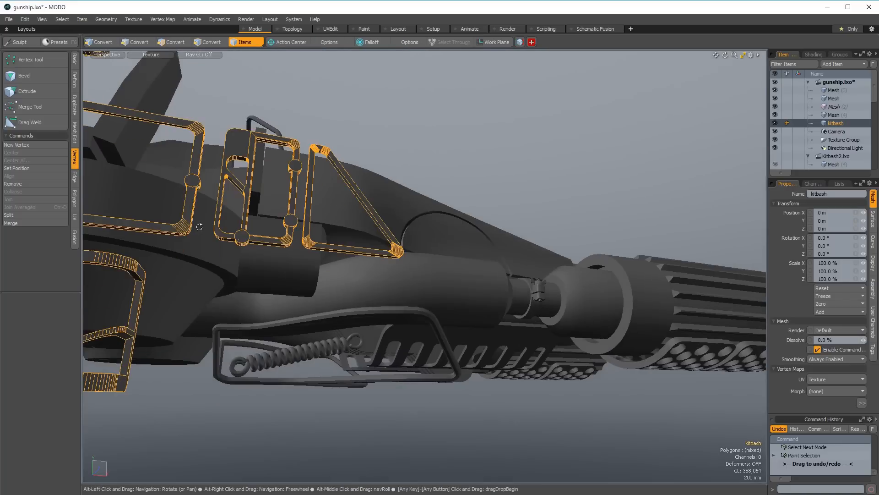
pyautogui.scroll(5, 254, 360)
pyautogui.press('space')
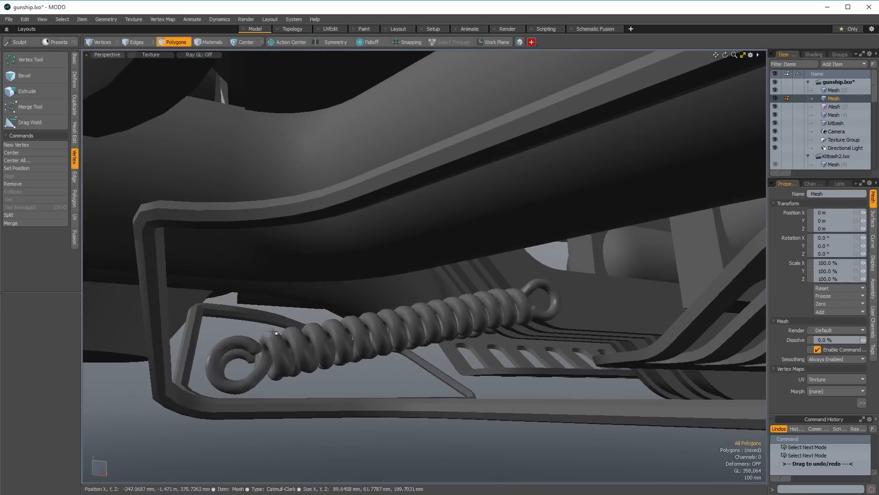
# Add a block around the springs' front hooks and bevel two of its edges 100 mm with round level 2.
pyautogui.press('space')
pyautogui.press('space')
pyautogui.keyDown('alt'); pyautogui.keyDown('shift'); pyautogui.moveTo(258, 335); pyautogui.dragTo(290, 311); pyautogui.keyUp('shift'); pyautogui.keyUp('alt')
pyautogui.moveTo(262, 338)
pyautogui.keyDown('alt'); pyautogui.mouseDown()
pyautogui.moveTo(265, 215)
pyautogui.moveTo(295, 304)
pyautogui.moveTo(298, 290)
pyautogui.mouseUp(); pyautogui.keyUp('alt')
pyautogui.press('space')
pyautogui.press('space')
pyautogui.press('space')
pyautogui.click(265, 215)
pyautogui.press('space')
pyautogui.press('space')
pyautogui.click(320, 254)
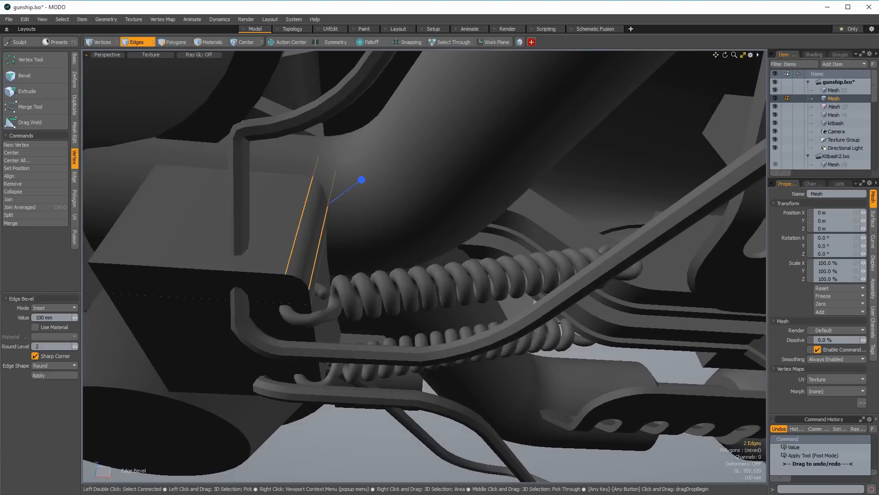
# Select the whole block and reposition it at the front ends of the springs.
pyautogui.press('space')
pyautogui.press('space')
pyautogui.doubleClick(270, 254)
pyautogui.keyDown('alt'); pyautogui.moveTo(270, 254); pyautogui.dragTo(192, 269); pyautogui.keyUp('alt')
pyautogui.press('w')
pyautogui.moveTo(237, 312); pyautogui.dragTo(239, 328)
pyautogui.keyDown('alt'); pyautogui.moveTo(239, 328); pyautogui.dragTo(213, 316); pyautogui.keyUp('alt')
pyautogui.press('w')
pyautogui.moveTo(213, 321); pyautogui.dragTo(198, 354)
pyautogui.keyDown('alt'); pyautogui.moveTo(198, 348); pyautogui.dragTo(201, 274); pyautogui.keyUp('alt')
pyautogui.press('space')
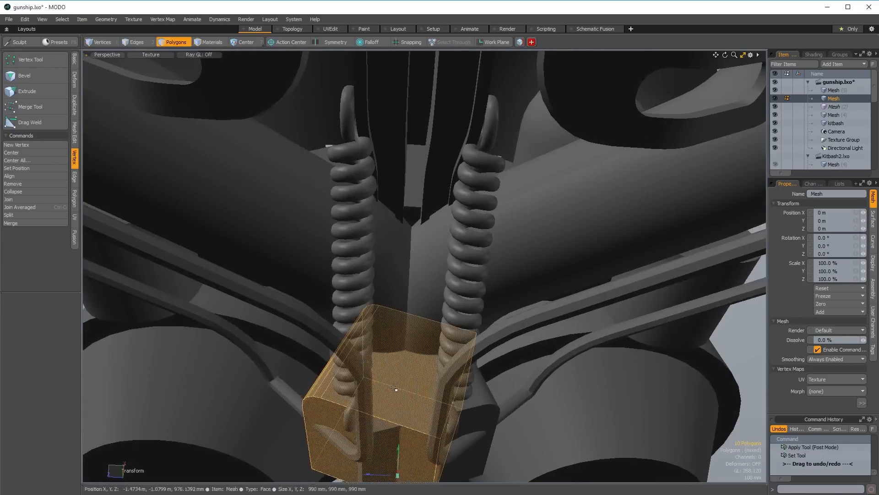
# Bring the block's inner face to the mirror plane between the springs, using the Selection action center.
pyautogui.keyDown('alt'); pyautogui.moveTo(330, 320); pyautogui.dragTo(289, 316); pyautogui.keyUp('alt')
pyautogui.click(320, 336)
pyautogui.press('w')
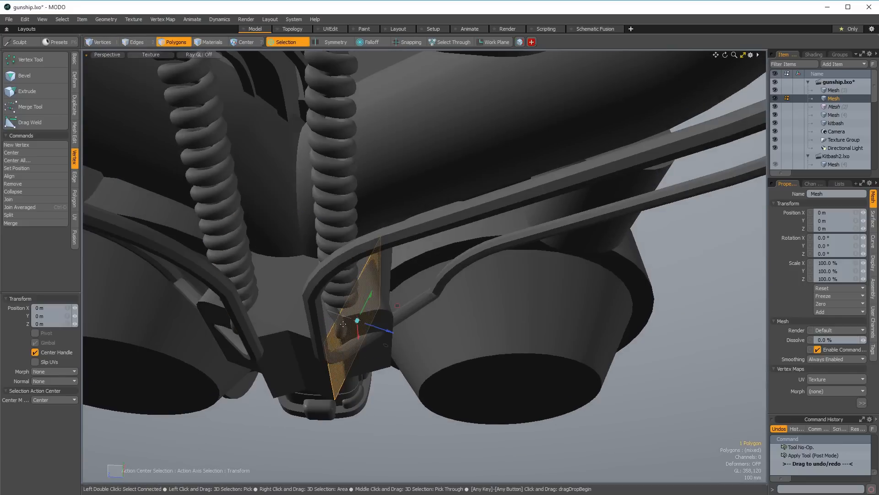
pyautogui.press('space')
pyautogui.keyDown('alt'); pyautogui.moveTo(312, 308); pyautogui.dragTo(259, 286); pyautogui.keyUp('alt')
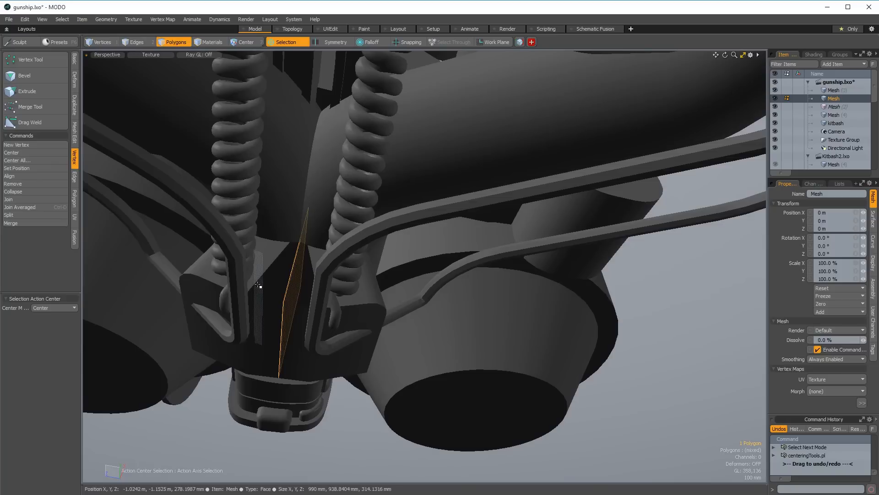
# Bevel the block's front lower edge 155 mm with round level 2.
pyautogui.doubleClick(245, 299)
pyautogui.keyDown('alt'); pyautogui.moveTo(245, 298); pyautogui.dragTo(338, 268); pyautogui.keyUp('alt')
pyautogui.press('space')
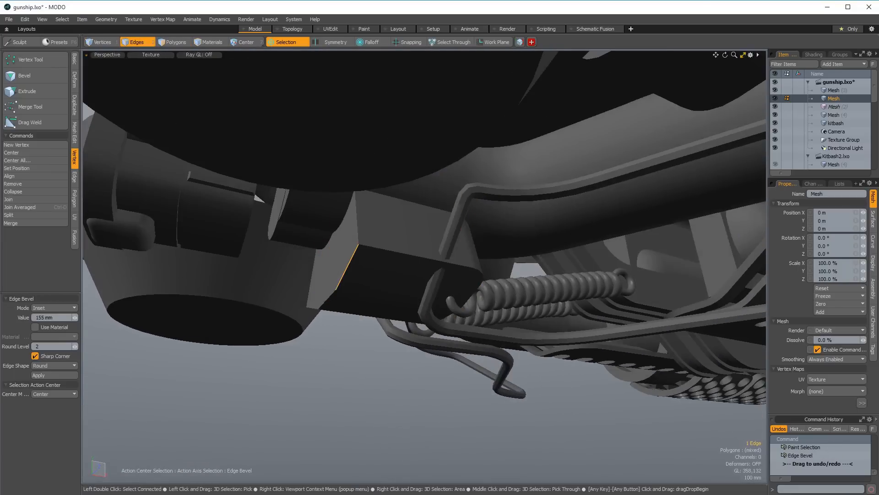
pyautogui.press('space')
pyautogui.press('space')
pyautogui.keyDown('alt'); pyautogui.moveTo(348, 257); pyautogui.dragTo(412, 215); pyautogui.keyUp('alt')
pyautogui.moveTo(426, 174)
pyautogui.mouseDown()
pyautogui.moveTo(451, 208)
pyautogui.moveTo(379, 190)
pyautogui.mouseUp()
pyautogui.keyDown('alt'); pyautogui.moveTo(369, 250); pyautogui.dragTo(121, 315); pyautogui.keyUp('alt')
pyautogui.scroll(4, 355, 273)
# Bevel the block's side outline edges and scale the resulting edges to 120% with the Local action center.
pyautogui.hotkey('shift', 'b')
pyautogui.moveTo(432, 303); pyautogui.dragTo(431, 305, button='right')
pyautogui.moveTo(290, 314)
pyautogui.keyDown('alt'); pyautogui.mouseDown()
pyautogui.moveTo(274, 172)
pyautogui.moveTo(368, 89)
pyautogui.mouseUp(); pyautogui.keyUp('alt')
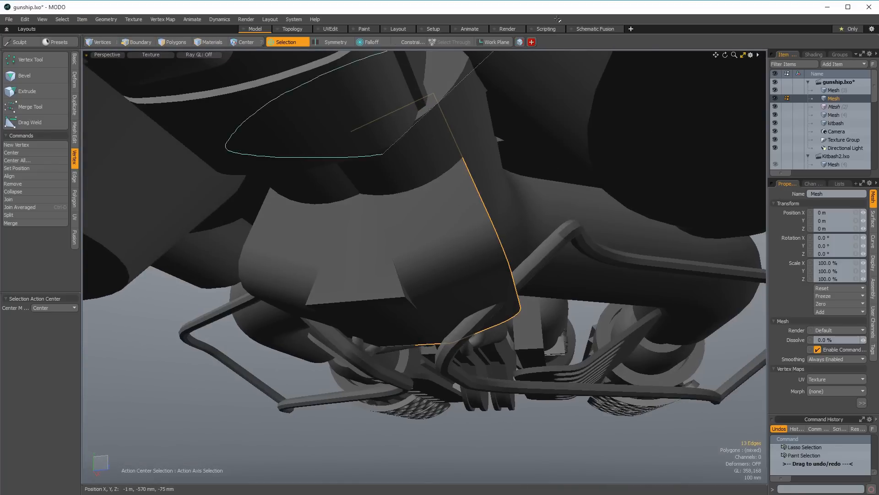
pyautogui.moveTo(558, 19); pyautogui.dragTo(531, 28, button='right')
pyautogui.keyDown('alt'); pyautogui.moveTo(504, 114); pyautogui.dragTo(460, 99); pyautogui.keyUp('alt')
pyautogui.keyDown('alt'); pyautogui.moveTo(406, 192); pyautogui.dragTo(327, 223); pyautogui.keyUp('alt')
pyautogui.moveTo(297, 179); pyautogui.dragTo(306, 178)
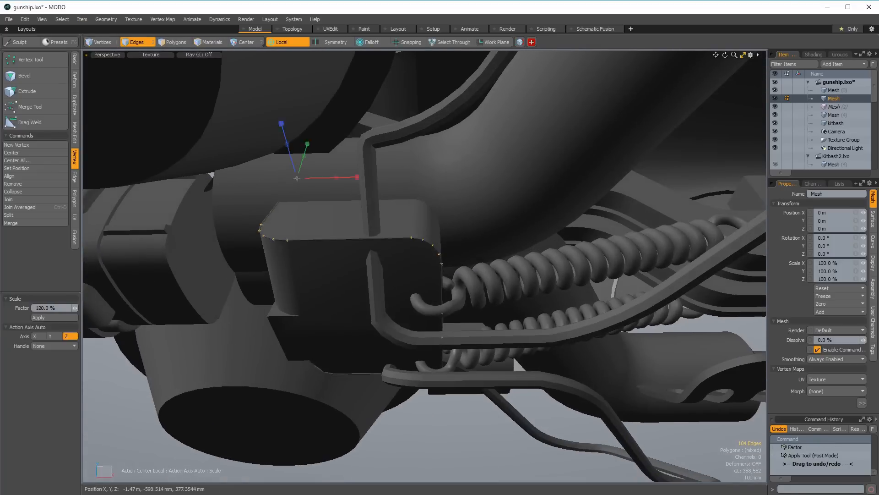
pyautogui.keyDown('alt'); pyautogui.moveTo(239, 250); pyautogui.dragTo(229, 320); pyautogui.keyUp('alt')
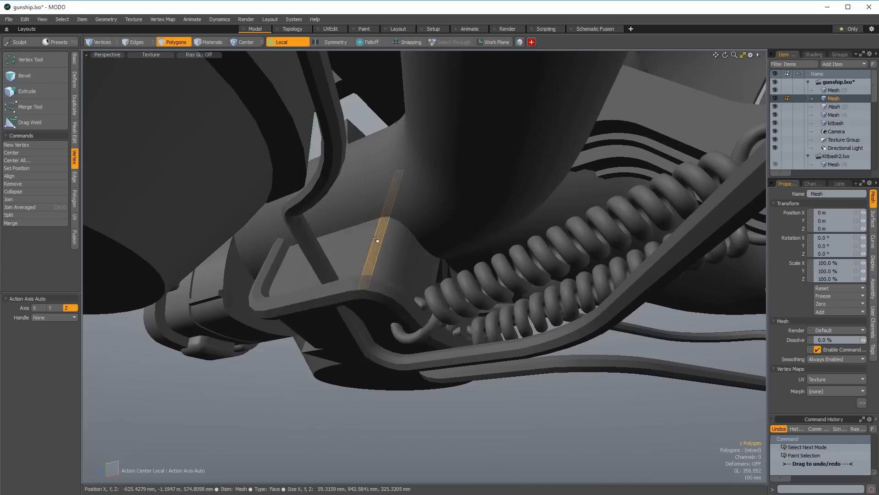
# Replace the block with a bent pipe at the spring hooks, and move and rotate the pipe's end section into place.
pyautogui.press('Delete')
pyautogui.hotkey('ctrl', 'z')
pyautogui.keyDown('alt'); pyautogui.moveTo(350, 297); pyautogui.dragTo(364, 314); pyautogui.keyUp('alt')
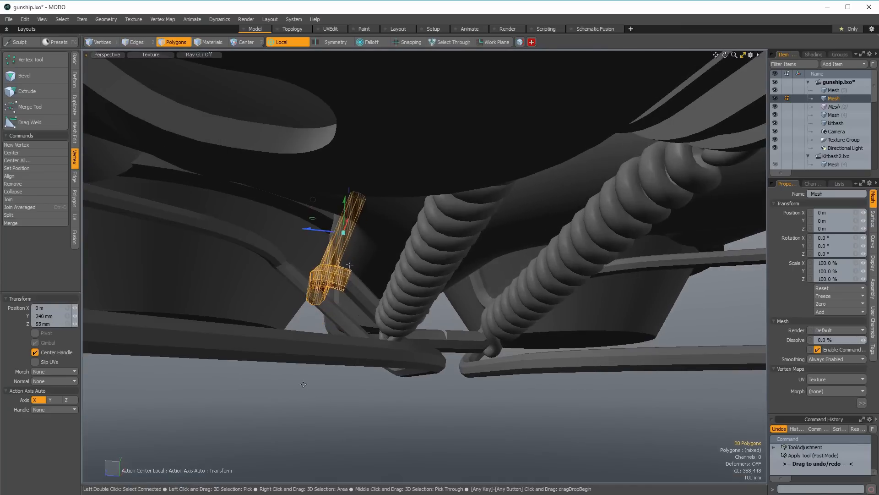
pyautogui.press('e')
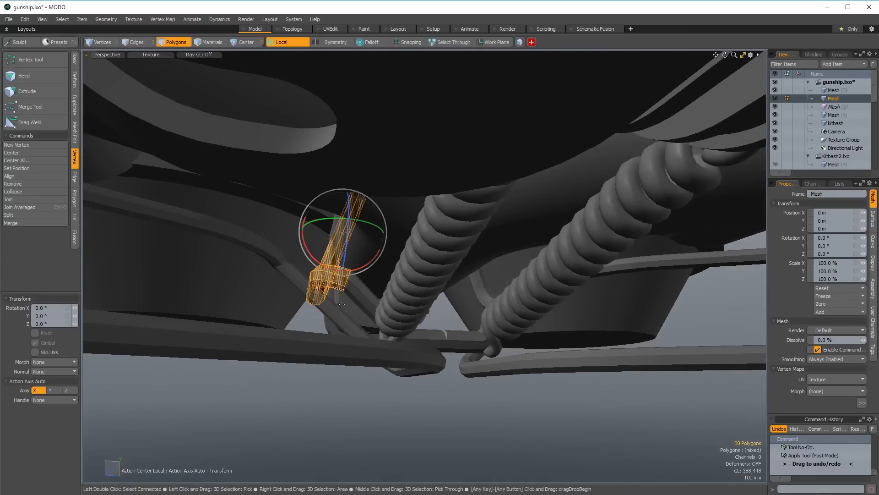
pyautogui.moveTo(328, 272); pyautogui.dragTo(307, 256)
pyautogui.press('w')
pyautogui.moveTo(343, 232); pyautogui.dragTo(349, 228)
pyautogui.keyDown('alt'); pyautogui.moveTo(279, 295); pyautogui.dragTo(379, 309); pyautogui.keyUp('alt')
pyautogui.press('q')
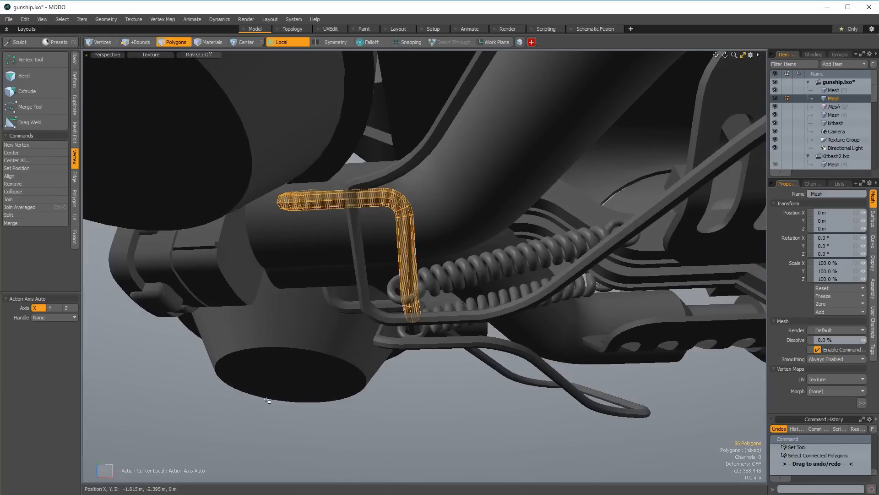
# Thicken the bent pipe that holds the springs.
pyautogui.hotkey('shift', 'p')
pyautogui.moveTo(266, 399); pyautogui.dragTo(289, 400)
pyautogui.press('q')
pyautogui.keyDown('alt'); pyautogui.moveTo(272, 333); pyautogui.dragTo(297, 307); pyautogui.keyUp('alt')
# Shift the thickened pipe -25 mm in X and convert it to a subdivision surface.
pyautogui.press('w')
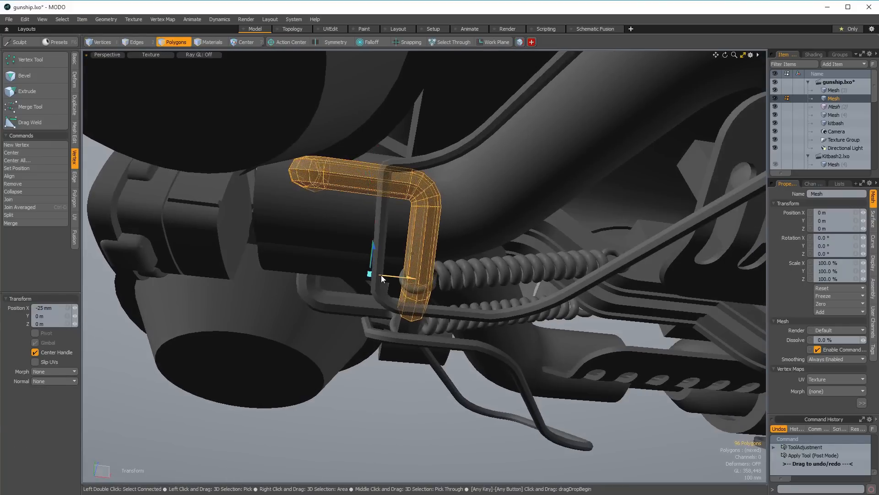
pyautogui.press('q')
pyautogui.press('Tab')
pyautogui.press('Escape')
# Pull back the end cap of the central cylinder beside the bent pipes and bevel it into a narrower neck.
pyautogui.keyDown('alt'); pyautogui.moveTo(381, 274); pyautogui.dragTo(439, 305); pyautogui.keyUp('alt')
pyautogui.keyDown('ctrl'); pyautogui.keyDown('alt'); pyautogui.moveTo(440, 304); pyautogui.dragTo(413, 203); pyautogui.keyUp('alt'); pyautogui.keyUp('ctrl')
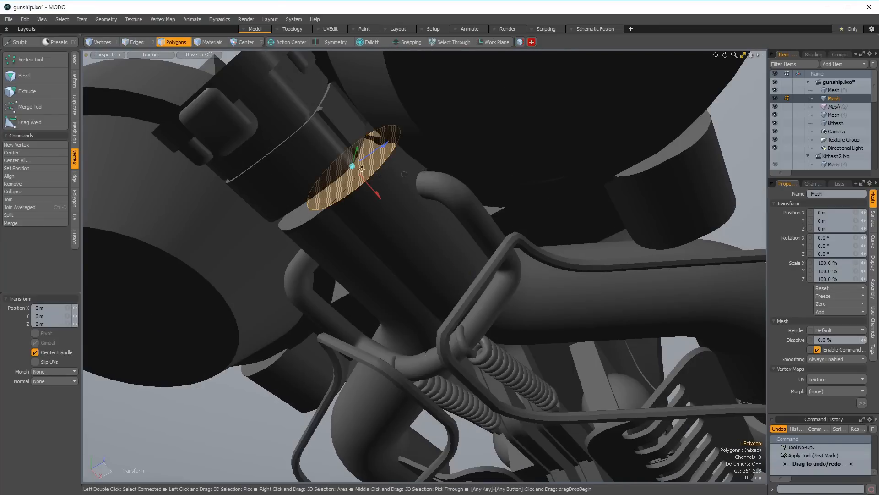
pyautogui.keyDown('alt'); pyautogui.moveTo(404, 174); pyautogui.dragTo(389, 212); pyautogui.keyUp('alt')
pyautogui.press('b')
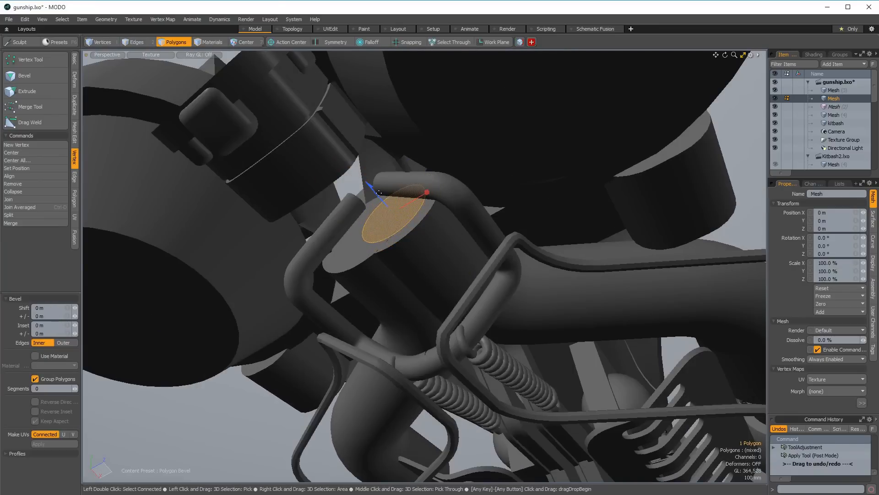
pyautogui.moveTo(352, 166); pyautogui.dragTo(319, 127)
pyautogui.press('space')
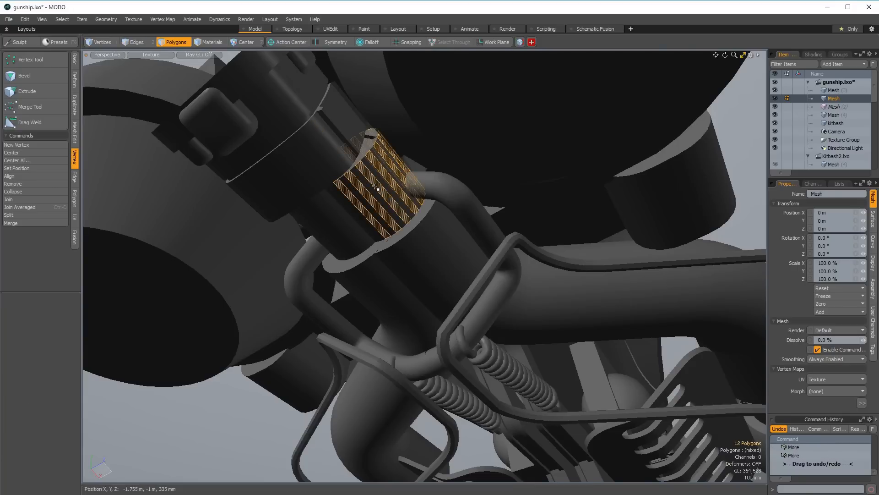
# Add loop slices around the central cylinder just behind its stepped end.
pyautogui.scroll(-3, 375, 187)
pyautogui.click(376, 187)
pyautogui.keyDown('alt'); pyautogui.moveTo(376, 188); pyautogui.dragTo(377, 229); pyautogui.keyUp('alt')
pyautogui.scroll(4, 377, 229)
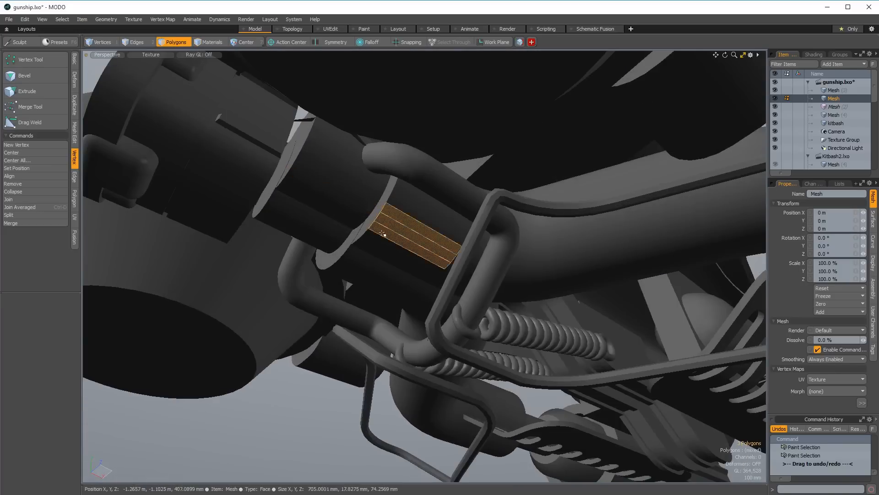
pyautogui.hotkey('alt', 'c')
pyautogui.click(408, 248)
pyautogui.press('space')
pyautogui.hotkey('alt', 'c')
pyautogui.click(432, 219)
pyautogui.moveTo(409, 251)
pyautogui.mouseDown()
pyautogui.moveTo(432, 219)
pyautogui.moveTo(416, 238)
pyautogui.mouseUp()
pyautogui.press('space')
# Select the narrow polygon band between the loop slices and bevel it with a -55 mm shift to form a groove.
pyautogui.press('l')
pyautogui.press('b')
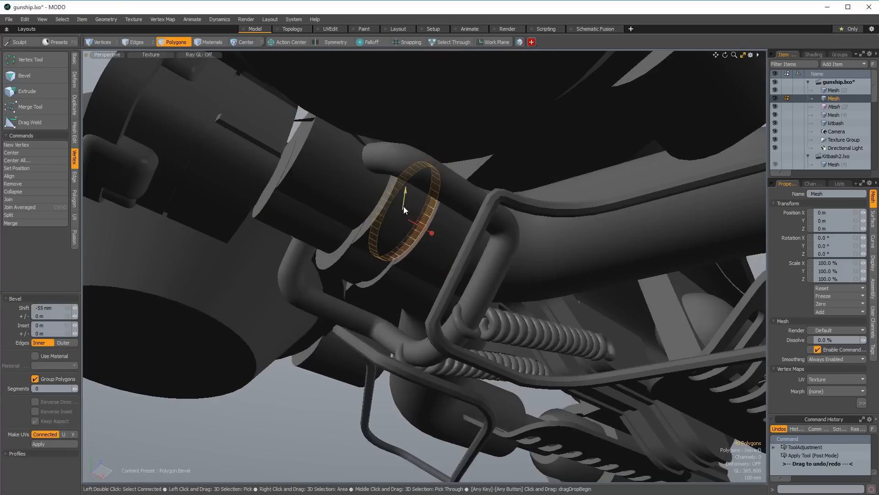
pyautogui.press('space')
pyautogui.scroll(-3, 403, 206)
pyautogui.keyDown('alt'); pyautogui.moveTo(390, 223); pyautogui.dragTo(453, 288); pyautogui.keyUp('alt')
pyautogui.click(308, 298)
pyautogui.keyDown('alt'); pyautogui.moveTo(308, 298); pyautogui.dragTo(427, 323); pyautogui.keyUp('alt')
pyautogui.press('space')
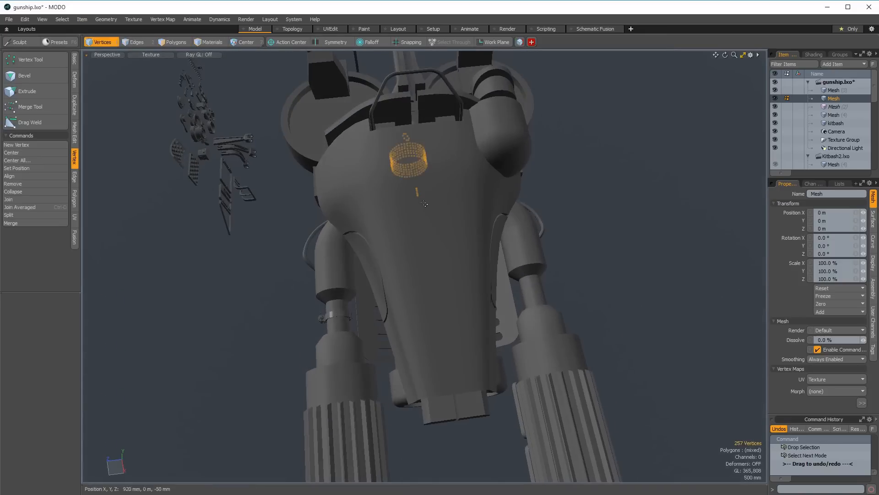
# Try to slice the connected hull shell with a 21.1 mm gap across the section beyond the arched cutout.
pyautogui.doubleClick(411, 190)
pyautogui.keyDown('alt'); pyautogui.moveTo(411, 189); pyautogui.dragTo(506, 204); pyautogui.keyUp('alt')
pyautogui.scroll(-3, 503, 204)
pyautogui.scroll(3, 403, 215)
pyautogui.keyDown('alt'); pyautogui.moveTo(403, 225); pyautogui.dragTo(335, 292); pyautogui.keyUp('alt')
pyautogui.scroll(-2, 349, 219)
pyautogui.click(356, 236)
pyautogui.doubleClick(572, 263)
pyautogui.scroll(5, 577, 263)
pyautogui.hotkey('shift', 'c')
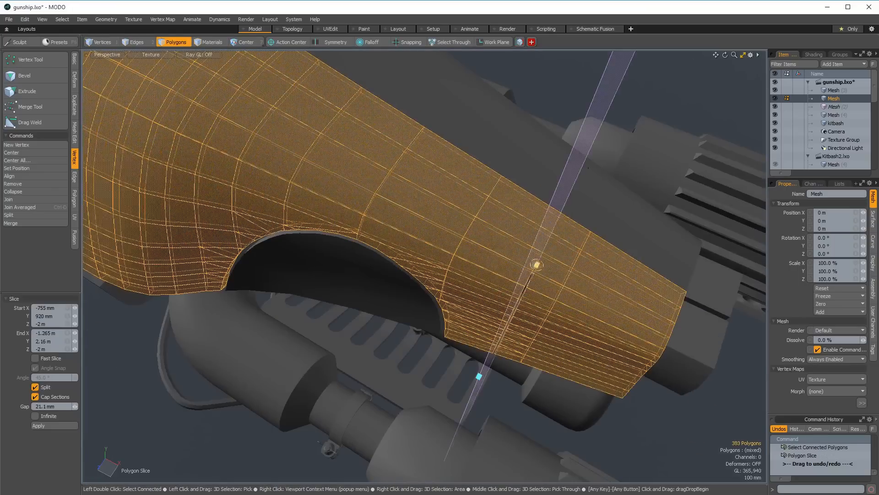
pyautogui.keyDown('alt'); pyautogui.moveTo(562, 217); pyautogui.dragTo(506, 226); pyautogui.keyUp('alt')
pyautogui.scroll(-2, 507, 229)
pyautogui.press('space')
# Try a split slice with capped sections and a 21.1 mm gap near the hull shell's narrow end.
pyautogui.click(514, 320)
pyautogui.moveTo(514, 320)
pyautogui.keyDown('alt'); pyautogui.mouseDown()
pyautogui.moveTo(532, 249)
pyautogui.moveTo(520, 248)
pyautogui.moveTo(522, 321)
pyautogui.mouseUp(); pyautogui.keyUp('alt')
pyautogui.doubleClick(520, 247)
pyautogui.keyDown('shift'); pyautogui.doubleClick(535, 260); pyautogui.keyUp('shift')
pyautogui.hotkey('shift', 'c')
pyautogui.moveTo(488, 361); pyautogui.dragTo(554, 203)
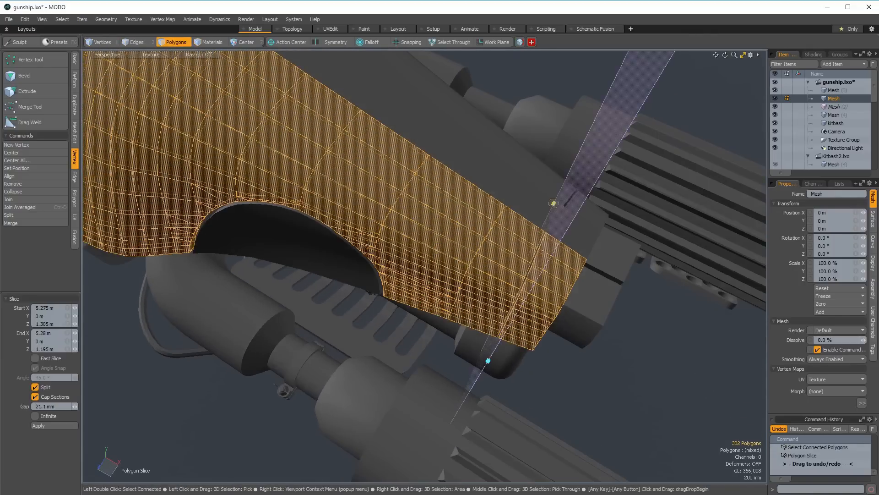
pyautogui.keyDown('alt'); pyautogui.moveTo(368, 288); pyautogui.dragTo(403, 261); pyautogui.keyUp('alt')
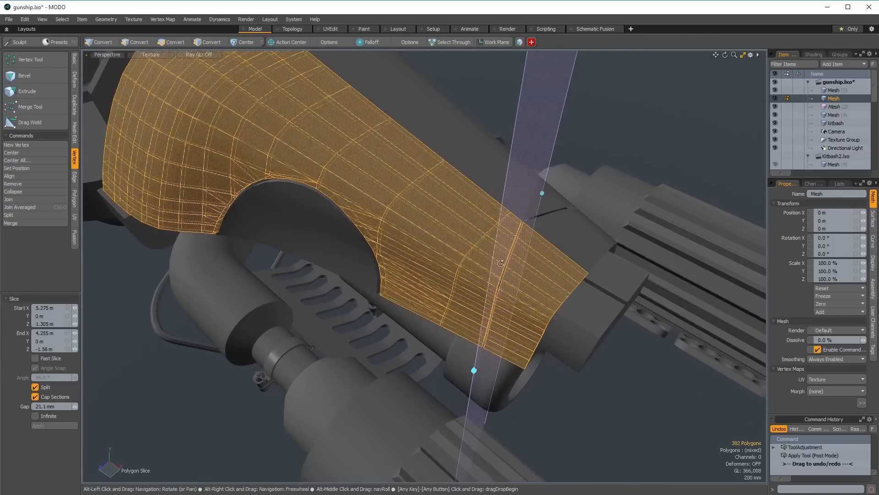
pyautogui.scroll(3, 472, 263)
pyautogui.moveTo(472, 264)
pyautogui.keyDown('alt'); pyautogui.mouseDown()
pyautogui.moveTo(502, 287)
pyautogui.moveTo(481, 280)
pyautogui.moveTo(440, 294)
pyautogui.moveTo(475, 222)
pyautogui.moveTo(408, 277)
pyautogui.mouseUp(); pyautogui.keyUp('alt')
pyautogui.scroll(3, 502, 287)
pyautogui.hotkey('ctrl', 'z')
pyautogui.scroll(-3, 467, 289)
# Try a straight vertical slice near the hull's narrow end with a 21.1 mm gap and select the cut's boundary edges.
pyautogui.press('space')
pyautogui.hotkey('shift', 'c')
pyautogui.moveTo(468, 163); pyautogui.dragTo(467, 473)
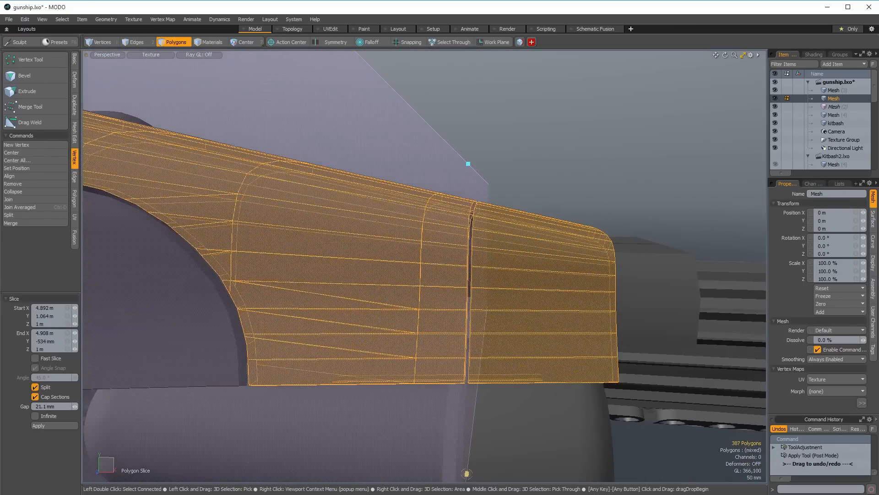
pyautogui.scroll(4, 462, 229)
pyautogui.keyDown('alt'); pyautogui.moveTo(516, 251); pyautogui.dragTo(459, 330); pyautogui.keyUp('alt')
pyautogui.scroll(-6, 476, 265)
pyautogui.press('space')
pyautogui.hotkey('ctrl', '2')
pyautogui.scroll(4, 456, 291)
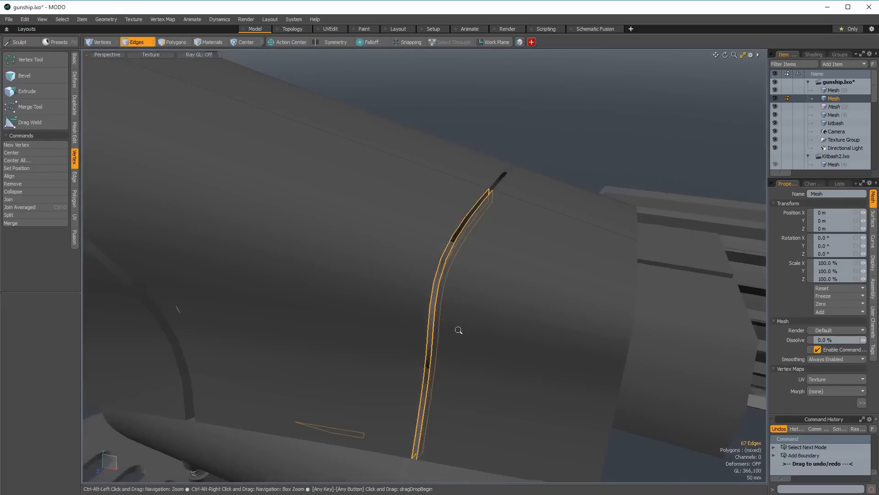
# Undo the hull shell slice and the boundary edge selection.
pyautogui.scroll(-4, 458, 332)
pyautogui.hotkey('ctrl', 'z')
pyautogui.hotkey('ctrl', 'z')
pyautogui.hotkey('ctrl', 'z')
pyautogui.scroll(-2, 385, 337)
pyautogui.keyDown('alt'); pyautogui.keyDown('shift'); pyautogui.moveTo(384, 338); pyautogui.dragTo(527, 305); pyautogui.keyUp('shift'); pyautogui.keyUp('alt')
pyautogui.hotkey('ctrl', 'shift', 'z')
pyautogui.hotkey('ctrl', 'shift', 'z')
pyautogui.hotkey('ctrl', 'shift', 'z')
pyautogui.hotkey('ctrl', 'z')
pyautogui.hotkey('ctrl', 'z')
pyautogui.hotkey('ctrl', 'z')
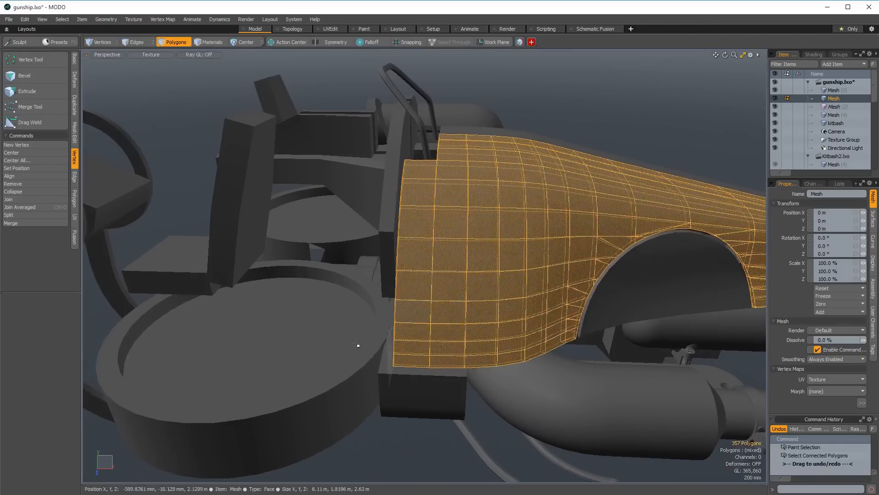
pyautogui.doubleClick(331, 346)
pyautogui.click(327, 344)
pyautogui.keyDown('alt'); pyautogui.keyDown('shift'); pyautogui.moveTo(327, 344); pyautogui.dragTo(477, 312); pyautogui.keyUp('shift'); pyautogui.keyUp('alt')
pyautogui.doubleClick(451, 289)
pyautogui.scroll(-3, 452, 289)
pyautogui.click(370, 333)
pyautogui.scroll(-3, 458, 320)
pyautogui.press('Escape')
pyautogui.keyDown('alt'); pyautogui.moveTo(349, 302); pyautogui.dragTo(469, 317); pyautogui.keyUp('alt')
pyautogui.press('space')
pyautogui.click(468, 314)
pyautogui.press('space')
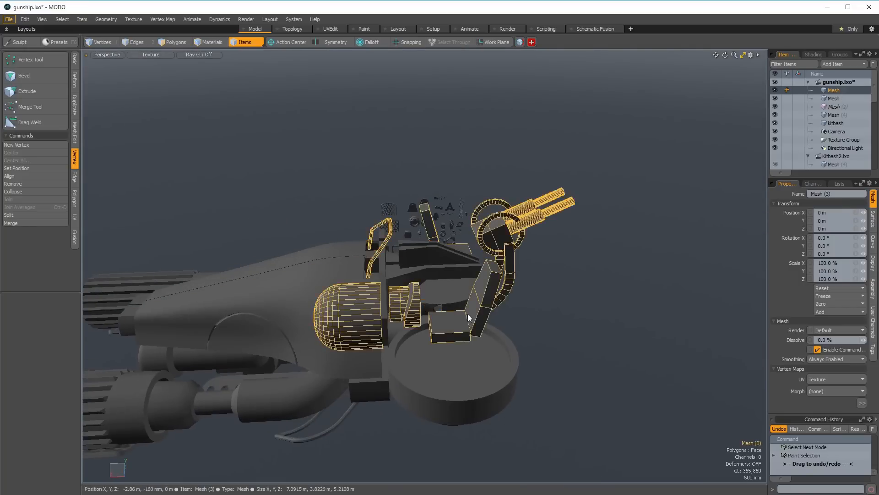
# Select all connected polygons of the round pod beside the hull's front end.
pyautogui.keyDown('alt'); pyautogui.moveTo(432, 350); pyautogui.dragTo(417, 296); pyautogui.keyUp('alt')
pyautogui.keyDown('alt'); pyautogui.moveTo(471, 268); pyautogui.dragTo(422, 345); pyautogui.keyUp('alt')
pyautogui.doubleClick(423, 344)
pyautogui.scroll(3, 424, 345)
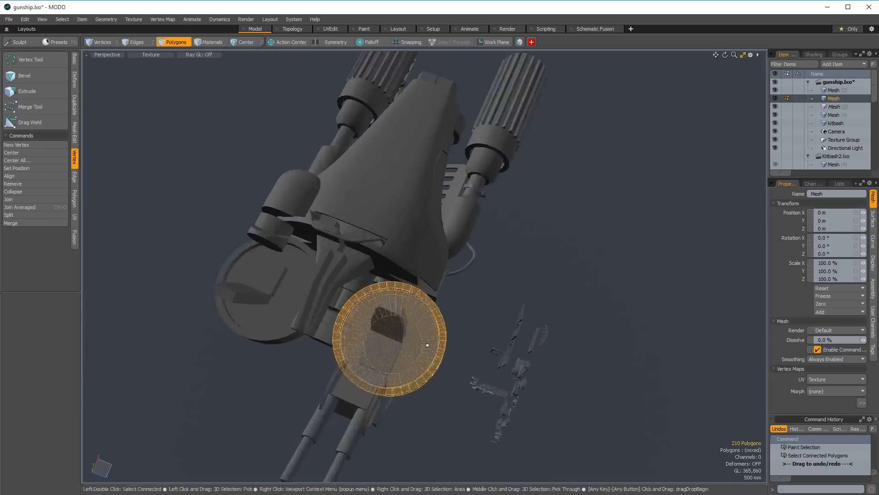
# Try to move the round pod -400 mm in X and -1.65 m in Z towards the ship's centreline.
pyautogui.scroll(2, 425, 344)
pyautogui.press('w')
pyautogui.moveTo(423, 364); pyautogui.dragTo(390, 371)
pyautogui.keyDown('ctrl'); pyautogui.keyDown('alt'); pyautogui.moveTo(406, 370); pyautogui.dragTo(295, 388); pyautogui.keyUp('alt'); pyautogui.keyUp('ctrl')
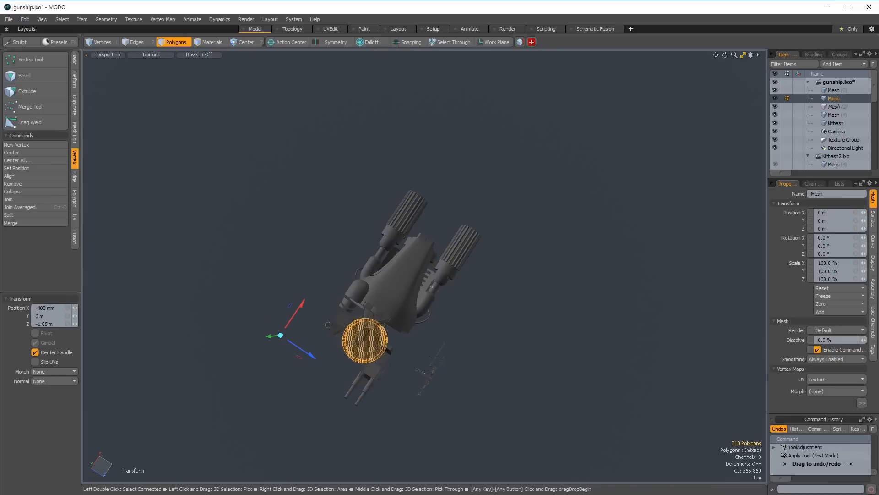
pyautogui.keyDown('alt'); pyautogui.moveTo(308, 353); pyautogui.dragTo(393, 355); pyautogui.keyUp('alt')
pyautogui.press('q')
pyautogui.press('w')
pyautogui.press('q')
# Cut the round pod into a new mesh layer and move it -1.92 m in Z onto the centreline.
pyautogui.hotkey('ctrl', 'x')
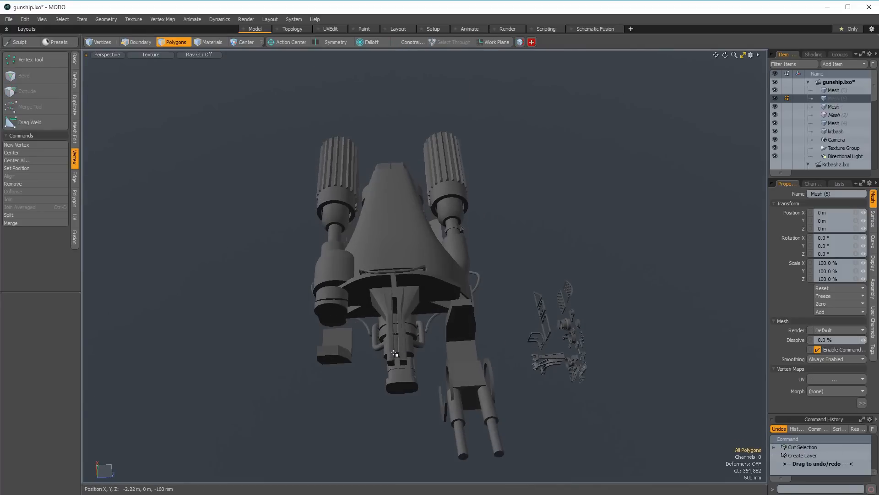
pyautogui.hotkey('ctrl', 'v')
pyautogui.keyDown('alt'); pyautogui.moveTo(472, 332); pyautogui.dragTo(475, 352); pyautogui.keyUp('alt')
pyautogui.press('w')
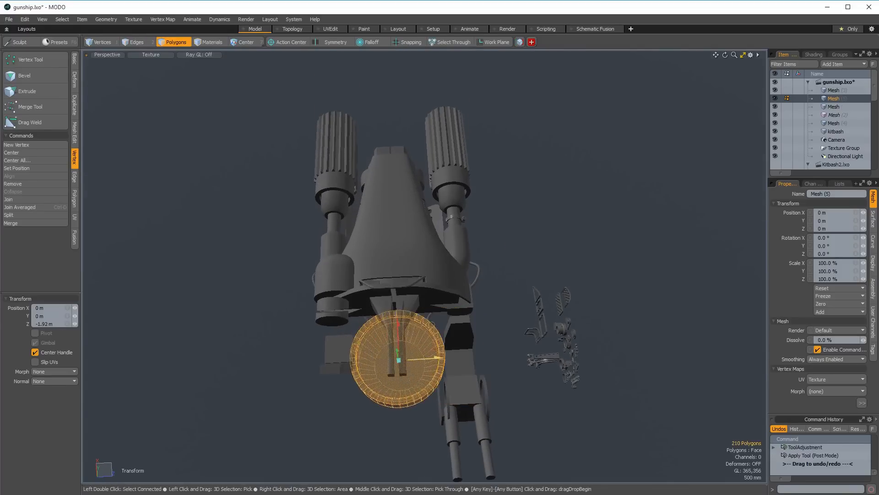
pyautogui.press('q')
# Place a second copy of the round pod ahead of the first one along the ship's centreline.
pyautogui.keyDown('alt'); pyautogui.moveTo(458, 348); pyautogui.dragTo(298, 329); pyautogui.keyUp('alt')
pyautogui.moveTo(366, 278)
pyautogui.mouseDown()
pyautogui.moveTo(314, 300)
pyautogui.moveTo(294, 323)
pyautogui.moveTo(453, 279)
pyautogui.moveTo(471, 341)
pyautogui.moveTo(562, 256)
pyautogui.moveTo(571, 300)
pyautogui.moveTo(601, 301)
pyautogui.mouseUp()
pyautogui.press('q')
pyautogui.click(470, 341)
pyautogui.press('space')
pyautogui.click(574, 249)
pyautogui.press('space')
# Lasso-select the twin-gun assembly with its seat parts and move them forward to the front pod.
pyautogui.moveTo(610, 291)
pyautogui.mouseDown(button='right')
pyautogui.moveTo(557, 294)
pyautogui.moveTo(768, 242)
pyautogui.mouseUp(button='right')
pyautogui.press('w')
pyautogui.moveTo(432, 285); pyautogui.dragTo(733, 247)
pyautogui.press('q')
pyautogui.press('space')
pyautogui.press('space')
pyautogui.press('space')
pyautogui.scroll(4, 443, 235)
pyautogui.keyDown('alt'); pyautogui.moveTo(443, 234); pyautogui.dragTo(481, 284); pyautogui.keyUp('alt')
# Select the remaining off-centre seat parts and move them onto the rear pod at the centreline.
pyautogui.press('w')
pyautogui.press('q')
pyautogui.press('space')
pyautogui.press('space')
pyautogui.press('space')
pyautogui.click(469, 319)
pyautogui.keyDown('alt'); pyautogui.moveTo(464, 339); pyautogui.dragTo(256, 333); pyautogui.keyUp('alt')
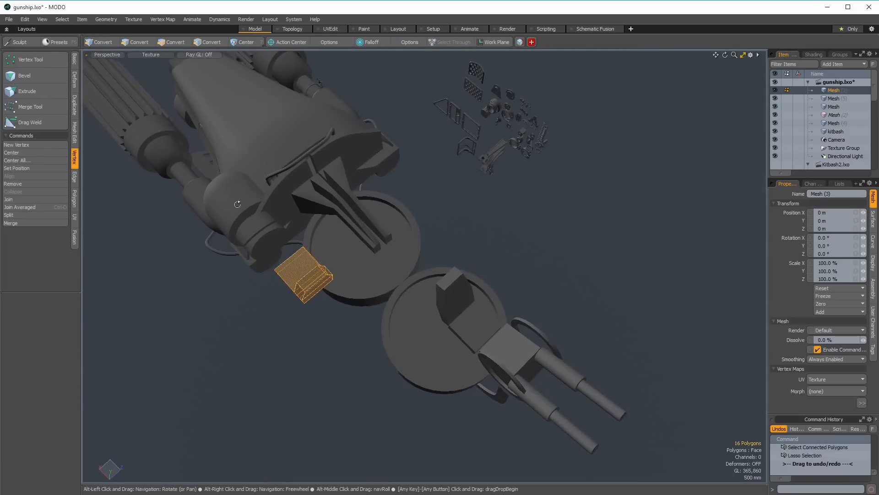
pyautogui.press('w')
pyautogui.keyDown('alt'); pyautogui.moveTo(288, 243); pyautogui.dragTo(271, 275); pyautogui.keyUp('alt')
pyautogui.moveTo(306, 263); pyautogui.dragTo(381, 216)
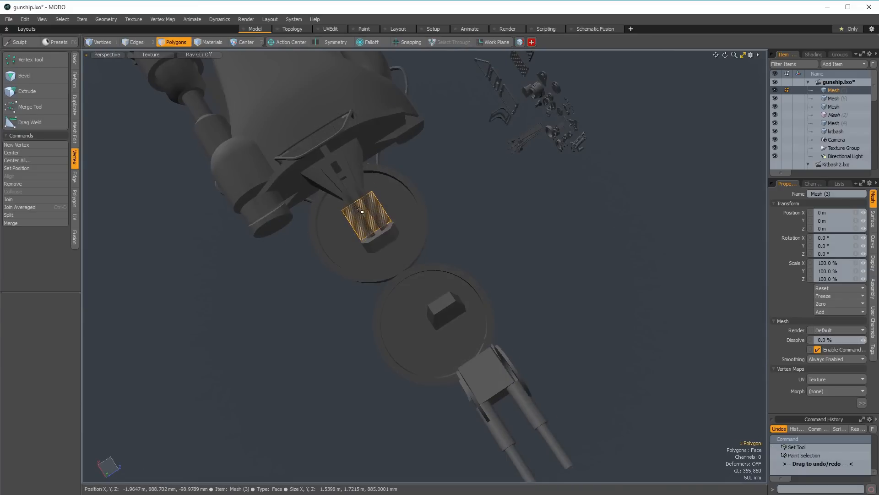
# Reduce the selection to the hull beam's four front end polygons and move them 730 mm in X.
pyautogui.click(371, 203)
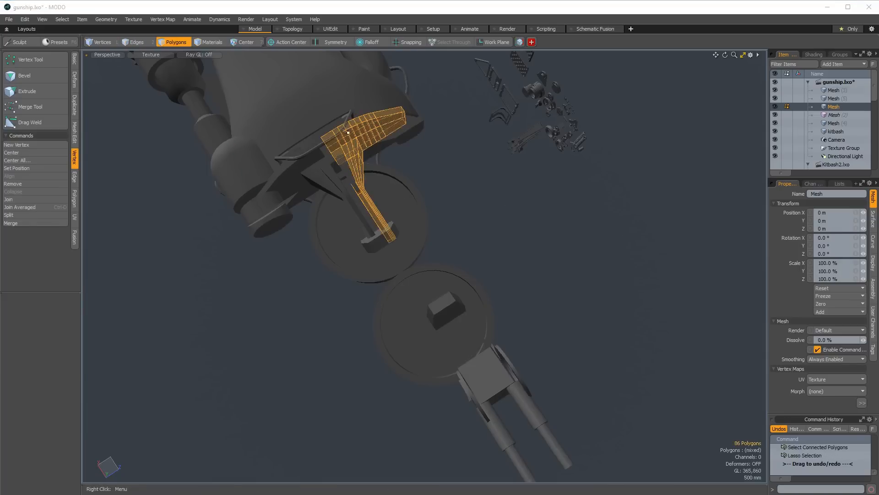
pyautogui.scroll(3, 370, 184)
pyautogui.keyDown('ctrl'); pyautogui.moveTo(391, 202); pyautogui.dragTo(668, 116, button='right'); pyautogui.keyUp('ctrl')
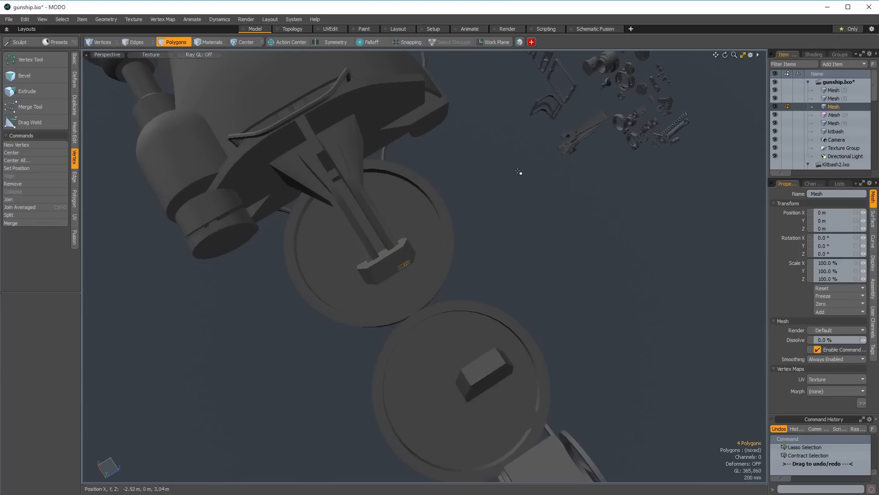
pyautogui.keyDown('alt'); pyautogui.moveTo(518, 171); pyautogui.dragTo(308, 102); pyautogui.keyUp('alt')
pyautogui.press('w')
pyautogui.keyDown('alt'); pyautogui.moveTo(451, 178); pyautogui.dragTo(465, 176); pyautogui.keyUp('alt')
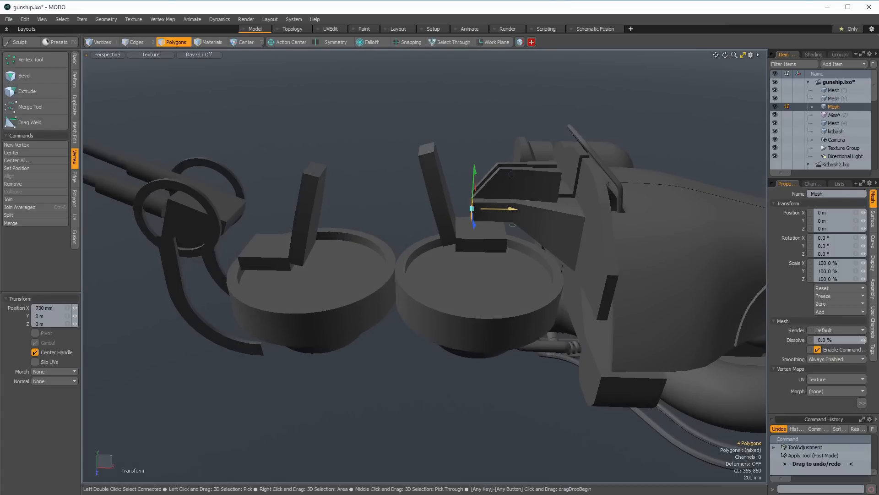
pyautogui.keyDown('alt'); pyautogui.moveTo(486, 228); pyautogui.dragTo(515, 213); pyautogui.keyUp('alt')
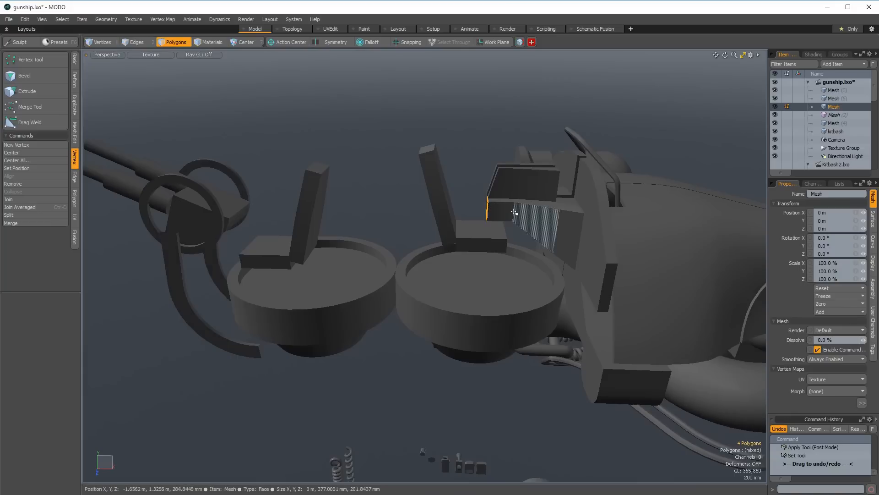
# Narrow the connected beam selection to the 17 polygons of its front end and move them 50 mm in X.
pyautogui.doubleClick(514, 213)
pyautogui.keyDown('alt'); pyautogui.moveTo(567, 198); pyautogui.dragTo(567, 187); pyautogui.keyUp('alt')
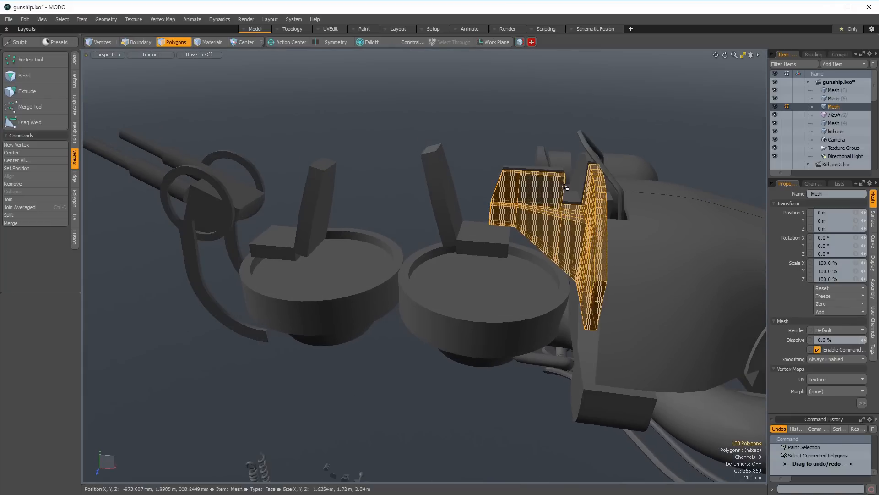
pyautogui.keyDown('ctrl'); pyautogui.moveTo(576, 373); pyautogui.dragTo(569, 361, button='right'); pyautogui.keyUp('ctrl')
pyautogui.hotkey('shift', 'Down')
pyautogui.moveTo(563, 270)
pyautogui.keyDown('alt'); pyautogui.mouseDown()
pyautogui.moveTo(549, 316)
pyautogui.moveTo(559, 248)
pyautogui.moveTo(497, 172)
pyautogui.moveTo(554, 195)
pyautogui.mouseUp(); pyautogui.keyUp('alt')
pyautogui.press('w')
pyautogui.press('space')
pyautogui.press('w')
pyautogui.press('space')
pyautogui.keyDown('ctrl'); pyautogui.click(555, 192); pyautogui.keyUp('ctrl')
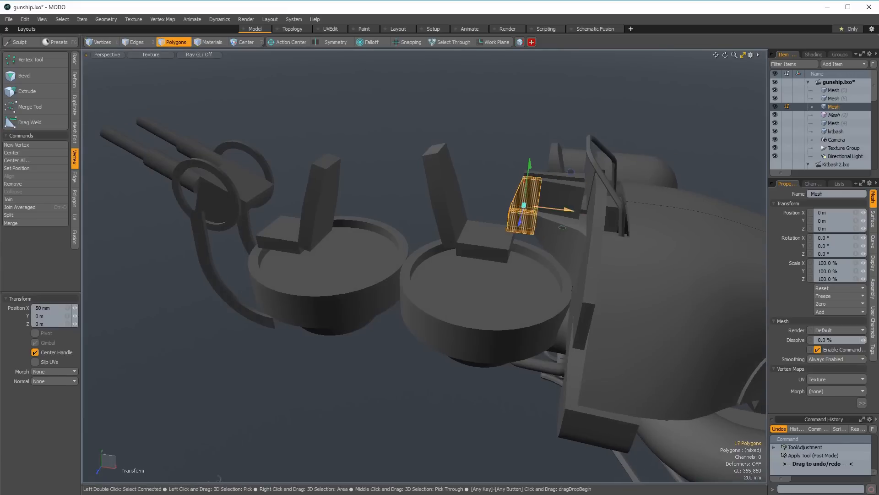
pyautogui.press('space')
# Select the rear seat's block and backrest together and reposition them over the rear pod.
pyautogui.moveTo(499, 229)
pyautogui.keyDown('alt'); pyautogui.mouseDown()
pyautogui.moveTo(467, 175)
pyautogui.moveTo(485, 161)
pyautogui.moveTo(482, 218)
pyautogui.moveTo(465, 227)
pyautogui.moveTo(475, 235)
pyautogui.moveTo(450, 192)
pyautogui.moveTo(447, 236)
pyautogui.moveTo(531, 265)
pyautogui.mouseUp(); pyautogui.keyUp('alt')
pyautogui.click(485, 161)
pyautogui.click(468, 243)
pyautogui.keyDown('shift'); pyautogui.doubleClick(451, 224); pyautogui.keyUp('shift')
pyautogui.press('w')
pyautogui.press('space')
pyautogui.click(447, 236)
# Cut the front pod's flat floor and underside polygons, delete the rest of the pod and paste the flat polygons back.
pyautogui.keyDown('ctrl'); pyautogui.keyDown('alt'); pyautogui.moveTo(531, 266); pyautogui.dragTo(409, 220); pyautogui.keyUp('alt'); pyautogui.keyUp('ctrl')
pyautogui.keyDown('alt'); pyautogui.moveTo(445, 192); pyautogui.dragTo(429, 293); pyautogui.keyUp('alt')
pyautogui.click(445, 192)
pyautogui.doubleClick(416, 287)
pyautogui.click(427, 268)
pyautogui.keyDown('alt'); pyautogui.moveTo(428, 268); pyautogui.dragTo(429, 213); pyautogui.keyUp('alt')
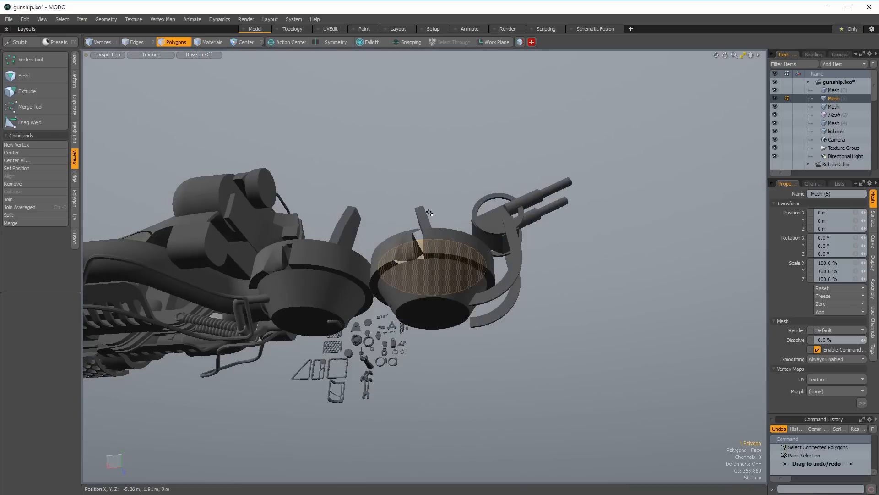
pyautogui.hotkey('ctrl', 'x')
pyautogui.doubleClick(440, 284)
pyautogui.press('Delete')
pyautogui.hotkey('ctrl', 'v')
pyautogui.moveTo(439, 283)
pyautogui.keyDown('alt'); pyautogui.mouseDown()
pyautogui.moveTo(450, 377)
pyautogui.moveTo(415, 288)
pyautogui.moveTo(434, 299)
pyautogui.mouseUp(); pyautogui.keyUp('alt')
# Bridge the edge loops of the two flat discs to form a tapered pod wall.
pyautogui.press('space')
pyautogui.press('space')
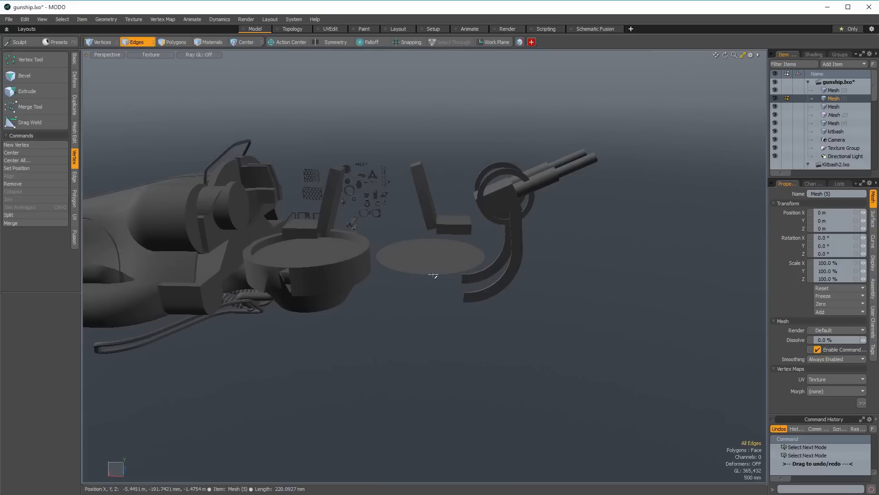
pyautogui.press('l')
pyautogui.press('b')
pyautogui.keyDown('alt'); pyautogui.moveTo(433, 315); pyautogui.dragTo(430, 275); pyautogui.keyUp('alt')
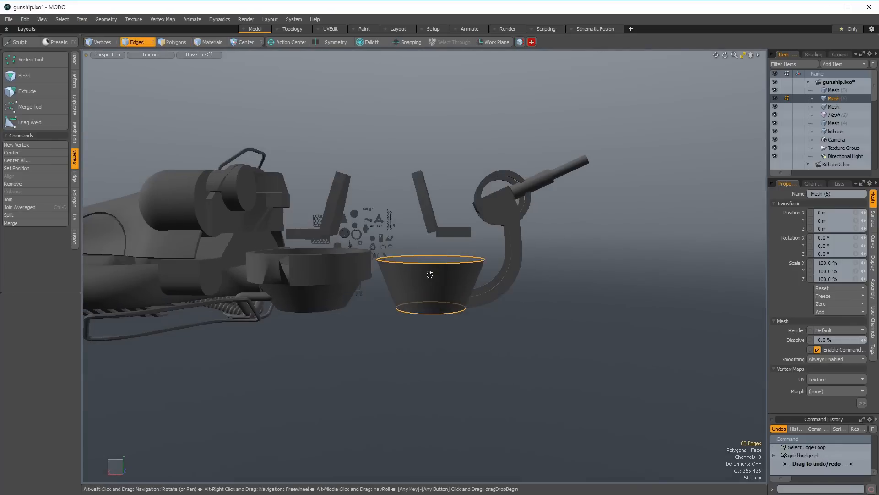
# Try to convert the tapered pod wall's connected polygons to a subdivision surface.
pyautogui.doubleClick(419, 277)
pyautogui.press('f')
pyautogui.press('f')
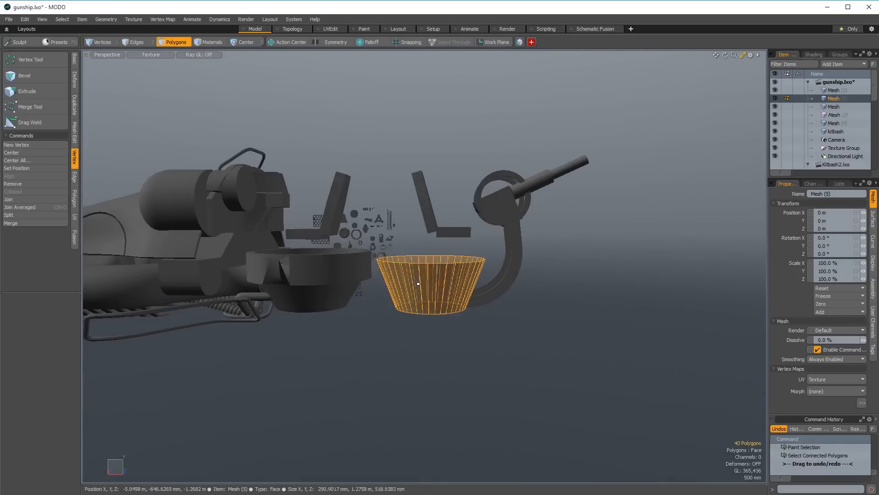
pyautogui.press('[')
pyautogui.hotkey('ctrl', 'z')
pyautogui.press('Tab')
pyautogui.keyDown('alt'); pyautogui.moveTo(418, 284); pyautogui.dragTo(421, 320); pyautogui.keyUp('alt')
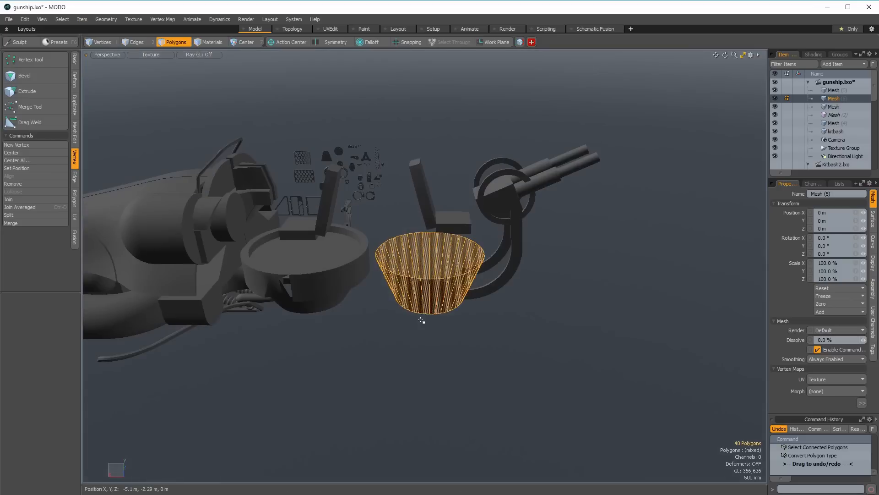
# Cap the tapered pod's open ends and select all its connected polygons.
pyautogui.press('3')
pyautogui.doubleClick(416, 298)
pyautogui.keyDown('alt'); pyautogui.moveTo(416, 298); pyautogui.dragTo(438, 250); pyautogui.keyUp('alt')
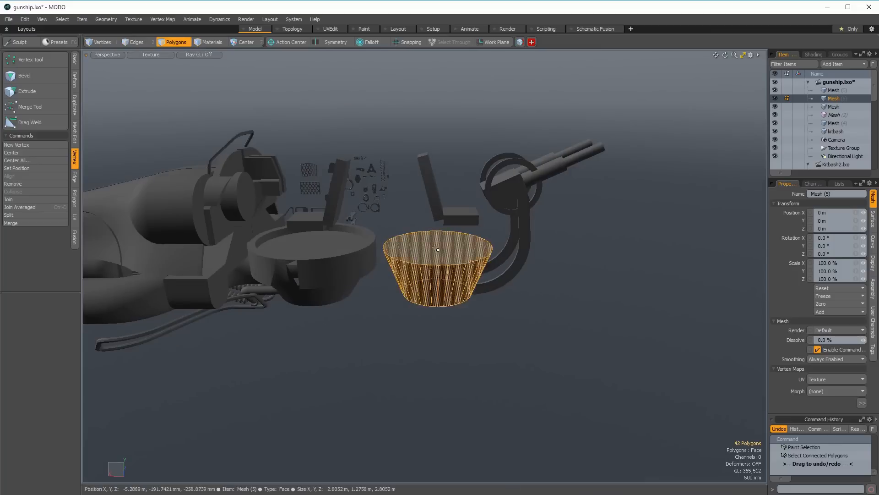
# Bevel the tapered pod's top polygon and raise it to form a short upright rim.
pyautogui.click(437, 249)
pyautogui.press('b')
pyautogui.click(438, 229)
pyautogui.press('w')
pyautogui.press('space')
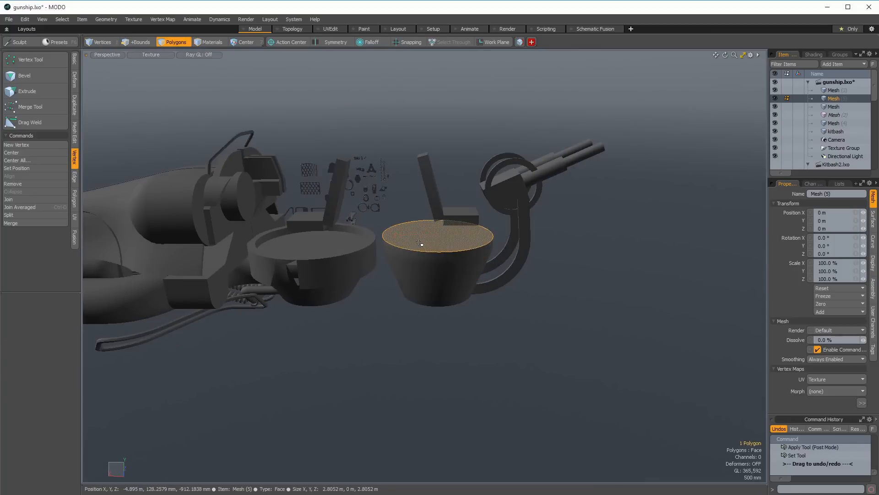
# Select the front seat pod together with its seat and gun assembly and raise them above the rear pod's level.
pyautogui.doubleClick(431, 248)
pyautogui.keyDown('alt'); pyautogui.moveTo(432, 248); pyautogui.dragTo(480, 259); pyautogui.keyUp('alt')
pyautogui.press('w')
pyautogui.press('space')
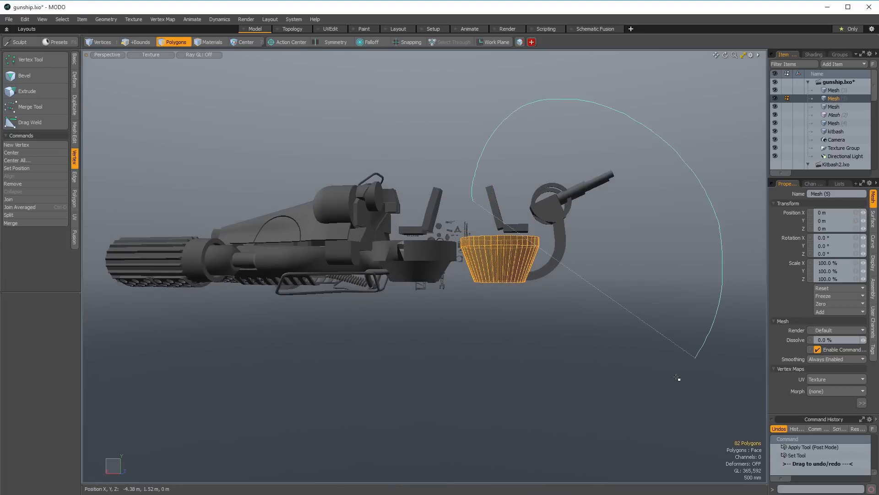
pyautogui.moveTo(505, 322)
pyautogui.keyDown('shift'); pyautogui.mouseDown()
pyautogui.moveTo(541, 219)
pyautogui.moveTo(485, 228)
pyautogui.mouseUp(); pyautogui.keyUp('shift')
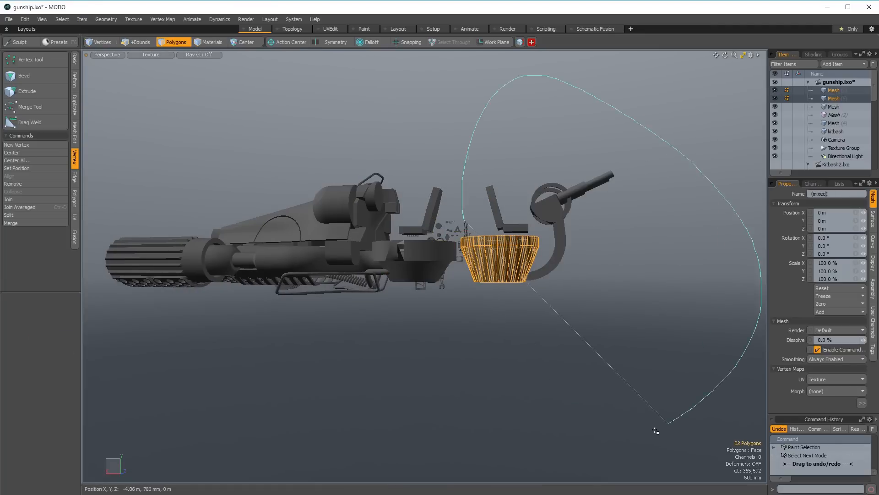
pyautogui.keyDown('shift'); pyautogui.moveTo(761, 287); pyautogui.dragTo(510, 406, button='right'); pyautogui.keyUp('shift')
pyautogui.press(']')
pyautogui.moveTo(510, 406)
pyautogui.keyDown('alt'); pyautogui.mouseDown()
pyautogui.moveTo(516, 363)
pyautogui.moveTo(499, 365)
pyautogui.mouseUp(); pyautogui.keyUp('alt')
pyautogui.press('w')
# Add a thin upright box measuring 2.72 m by 7.08 m by 240 mm on the centreline beneath the seat pods.
pyautogui.press('space')
pyautogui.press('space')
pyautogui.press('space')
pyautogui.press('space')
pyautogui.keyDown('alt'); pyautogui.moveTo(509, 313); pyautogui.dragTo(417, 275); pyautogui.keyUp('alt')
pyautogui.hotkey('shift', 'b')
pyautogui.press('space')
pyautogui.press('Escape')
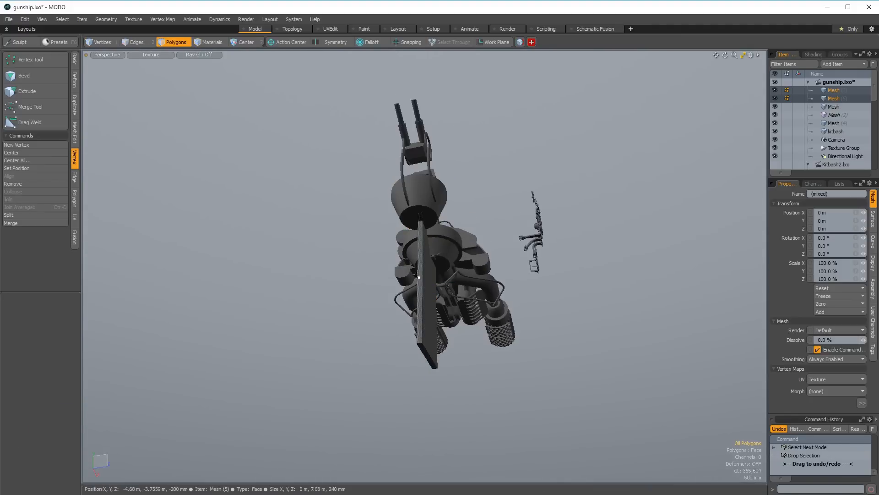
pyautogui.hotkey('ctrl', 'x')
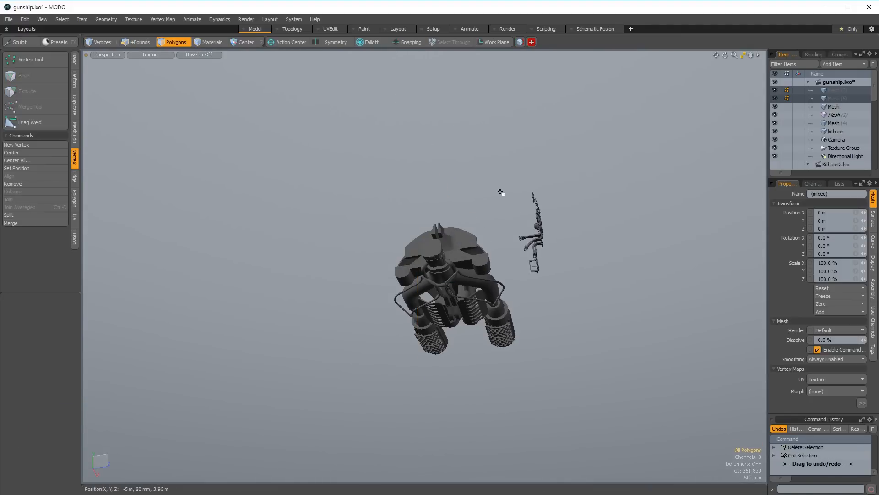
pyautogui.hotkey('ctrl', 'z')
pyautogui.hotkey('ctrl', 'z')
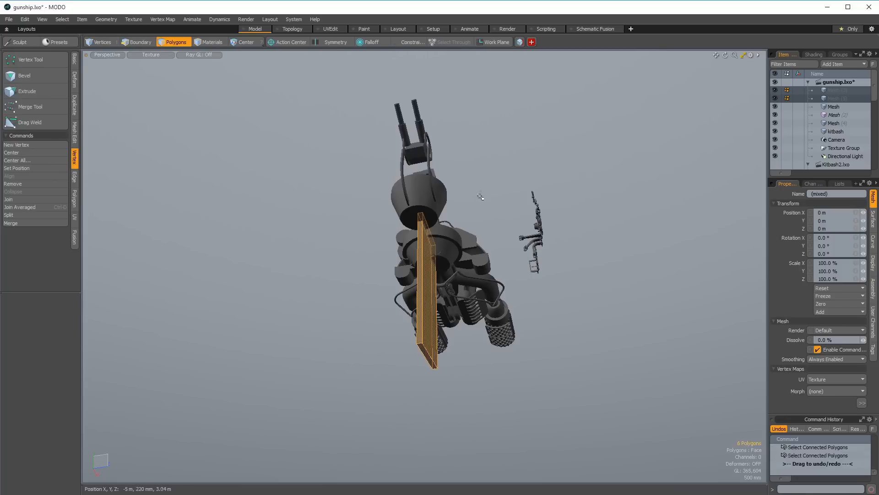
# Cut the selected thin box and paste it into the Mesh (5) layer.
pyautogui.hotkey('ctrl', 'x')
pyautogui.press('space')
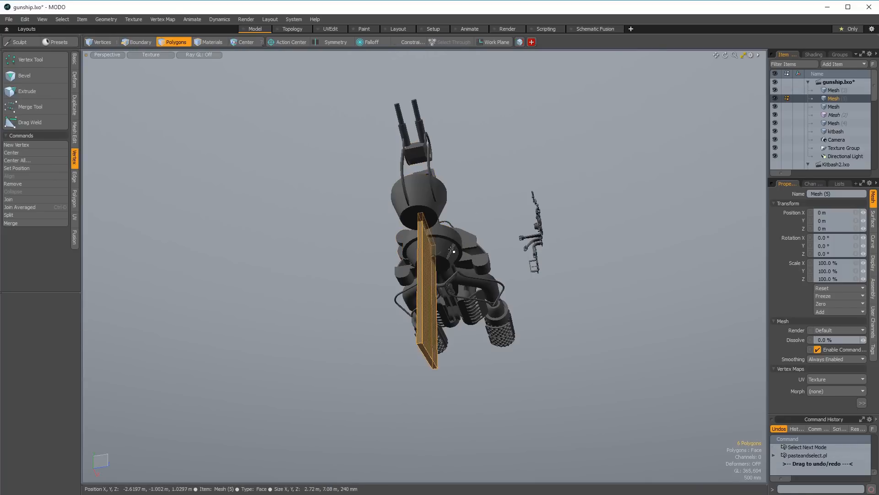
pyautogui.press('space')
pyautogui.click(467, 275)
# Move and scale the thin box into a low centreline support beneath the two seat pods.
pyautogui.keyDown('alt'); pyautogui.moveTo(455, 266); pyautogui.dragTo(444, 293); pyautogui.keyUp('alt')
pyautogui.press('w')
pyautogui.moveTo(442, 293); pyautogui.dragTo(438, 262)
pyautogui.keyDown('alt'); pyautogui.moveTo(439, 262); pyautogui.dragTo(355, 251); pyautogui.keyUp('alt')
pyautogui.press('w')
pyautogui.press('q')
pyautogui.press('w')
pyautogui.moveTo(356, 251); pyautogui.dragTo(413, 202)
pyautogui.press('q')
pyautogui.press('r')
pyautogui.scroll(4, 416, 226)
pyautogui.press('w')
# Bevel an end polygon of the centreline support and move and scale it to extend the support.
pyautogui.keyDown('alt'); pyautogui.moveTo(412, 202); pyautogui.dragTo(395, 123); pyautogui.keyUp('alt')
pyautogui.keyDown('alt'); pyautogui.moveTo(384, 189); pyautogui.dragTo(460, 181); pyautogui.keyUp('alt')
pyautogui.press('q')
pyautogui.click(282, 256)
pyautogui.press('w')
pyautogui.press('q')
pyautogui.press('b')
pyautogui.press('w')
pyautogui.moveTo(462, 180); pyautogui.dragTo(373, 244)
pyautogui.press('r')
pyautogui.press('q')
pyautogui.press('w')
pyautogui.press('q')
# Bevel the support's polygon once more and move the result to shape a stepped keel under both pods.
pyautogui.press('3')
pyautogui.scroll(-3, 436, 243)
pyautogui.press('b')
pyautogui.press('w')
pyautogui.keyDown('alt'); pyautogui.moveTo(423, 229); pyautogui.dragTo(366, 257); pyautogui.keyUp('alt')
pyautogui.press('q')
pyautogui.click(367, 257)
pyautogui.keyDown('alt'); pyautogui.moveTo(385, 316); pyautogui.dragTo(401, 326); pyautogui.keyUp('alt')
pyautogui.hotkey('alt', 'w')
pyautogui.hotkey('alt', 'w')
pyautogui.keyDown('alt'); pyautogui.moveTo(472, 223); pyautogui.dragTo(596, 298); pyautogui.keyUp('alt')
pyautogui.keyDown('alt'); pyautogui.moveTo(388, 217); pyautogui.dragTo(696, 206); pyautogui.keyUp('alt')
pyautogui.keyDown('ctrl'); pyautogui.keyDown('alt'); pyautogui.moveTo(399, 262); pyautogui.dragTo(503, 218); pyautogui.keyUp('alt'); pyautogui.keyUp('ctrl')
# Bevel the front pod's rear wall polygons, flatten them into a straight back face and move them 1.23 m along X.
pyautogui.press('space')
pyautogui.click(426, 264)
pyautogui.press('3')
pyautogui.doubleClick(424, 267)
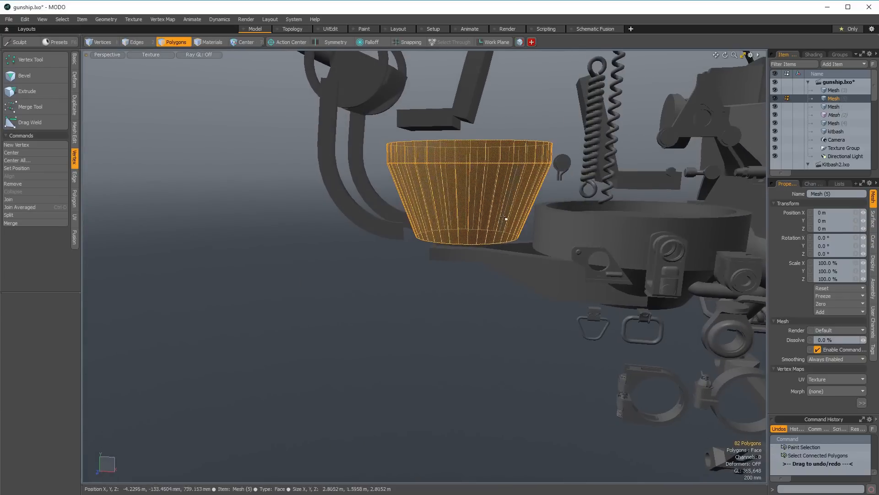
pyautogui.keyDown('ctrl'); pyautogui.moveTo(468, 280); pyautogui.dragTo(467, 280, button='right'); pyautogui.keyUp('ctrl')
pyautogui.moveTo(468, 280)
pyautogui.keyDown('alt'); pyautogui.mouseDown()
pyautogui.moveTo(452, 304)
pyautogui.moveTo(445, 210)
pyautogui.mouseUp(); pyautogui.keyUp('alt')
pyautogui.keyDown('ctrl'); pyautogui.click(446, 210); pyautogui.keyUp('ctrl')
pyautogui.moveTo(427, 85)
pyautogui.keyDown('alt'); pyautogui.mouseDown()
pyautogui.moveTo(418, 205)
pyautogui.moveTo(444, 185)
pyautogui.moveTo(538, 205)
pyautogui.mouseUp(); pyautogui.keyUp('alt')
pyautogui.keyDown('ctrl'); pyautogui.click(419, 205); pyautogui.keyUp('ctrl')
pyautogui.press('b')
pyautogui.click(445, 186)
pyautogui.hotkey('alt', 'a')
pyautogui.press('w')
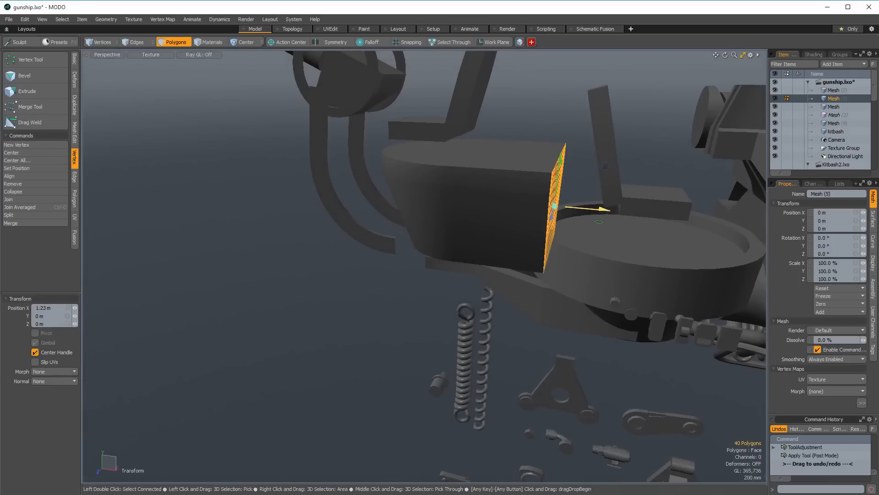
pyautogui.press('q')
# Select the upper edge of the front pod's flat back face and move it -330 mm along X.
pyautogui.doubleClick(562, 197)
pyautogui.keyDown('alt'); pyautogui.moveTo(561, 196); pyautogui.dragTo(540, 191); pyautogui.keyUp('alt')
pyautogui.press('space')
pyautogui.press('space')
pyautogui.scroll(4, 564, 173)
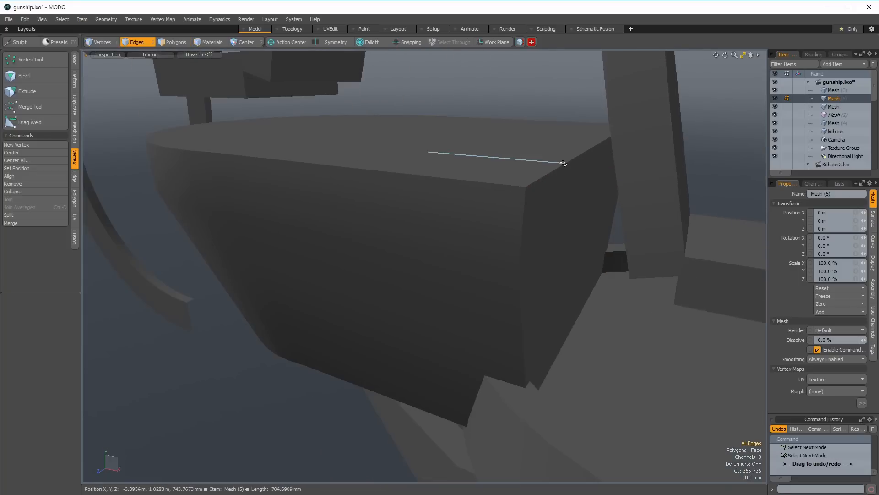
pyautogui.doubleClick(563, 166)
pyautogui.scroll(-5, 559, 165)
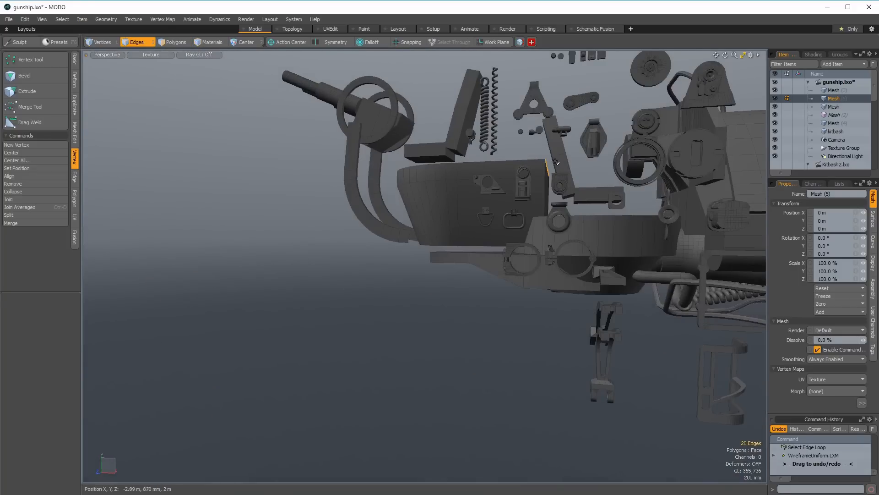
pyautogui.keyDown('alt'); pyautogui.moveTo(556, 162); pyautogui.dragTo(539, 180); pyautogui.keyUp('alt')
pyautogui.press('y')
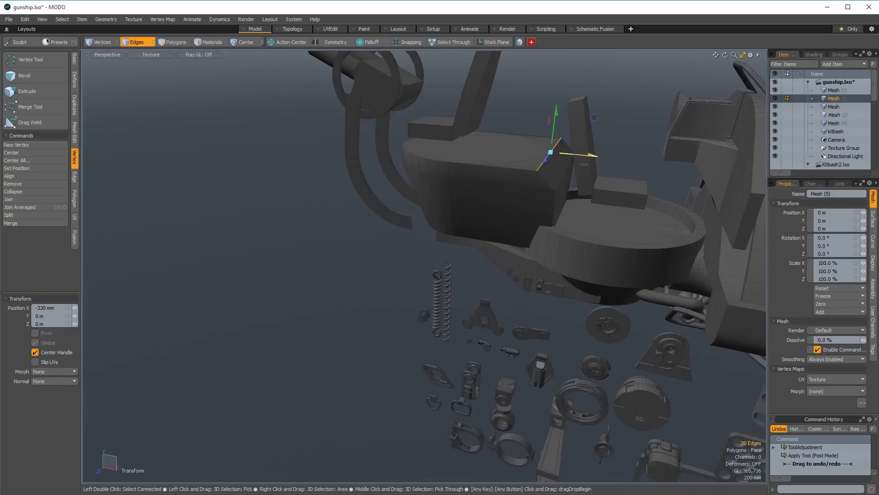
pyautogui.press('space')
pyautogui.press('space')
pyautogui.keyDown('alt'); pyautogui.moveTo(487, 194); pyautogui.dragTo(476, 169); pyautogui.keyUp('alt')
pyautogui.scroll(-3, 476, 183)
pyautogui.press('space')
pyautogui.press('Escape')
pyautogui.keyDown('alt'); pyautogui.moveTo(454, 206); pyautogui.dragTo(449, 242); pyautogui.keyUp('alt')
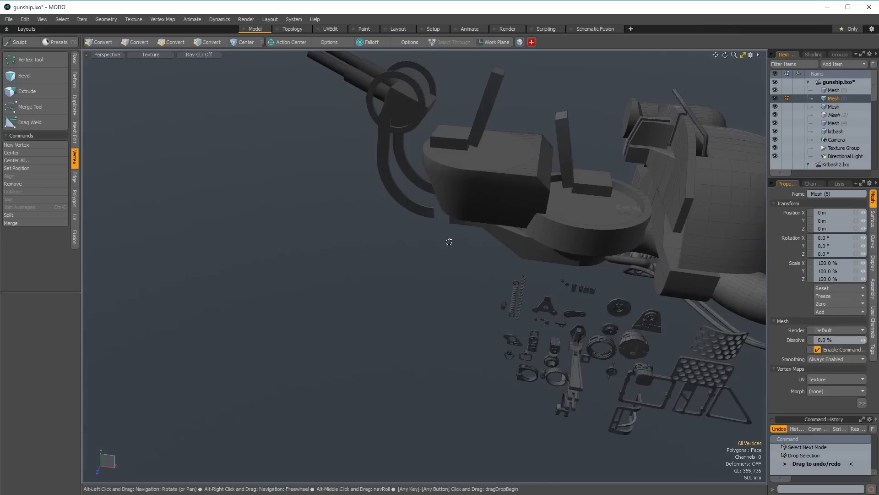
# Draw a cube in line with the front cockpit shell, then select it and centre its vertices.
pyautogui.hotkey('alt', 'w')
pyautogui.press('space')
pyautogui.doubleClick(466, 163)
pyautogui.keyDown('alt'); pyautogui.moveTo(465, 164); pyautogui.dragTo(347, 197); pyautogui.keyUp('alt')
pyautogui.press('c')
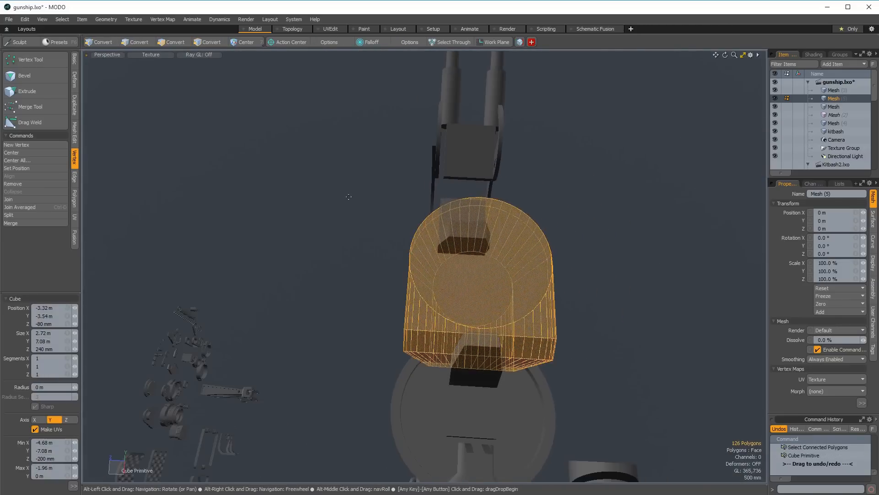
pyautogui.keyDown('ctrl'); pyautogui.moveTo(489, 206); pyautogui.dragTo(495, 191); pyautogui.keyUp('ctrl')
pyautogui.press('space')
pyautogui.moveTo(568, 197)
pyautogui.keyDown('alt'); pyautogui.mouseDown()
pyautogui.moveTo(514, 220)
pyautogui.moveTo(455, 179)
pyautogui.mouseUp(); pyautogui.keyUp('alt')
pyautogui.doubleClick(515, 222)
pyautogui.press('F2')
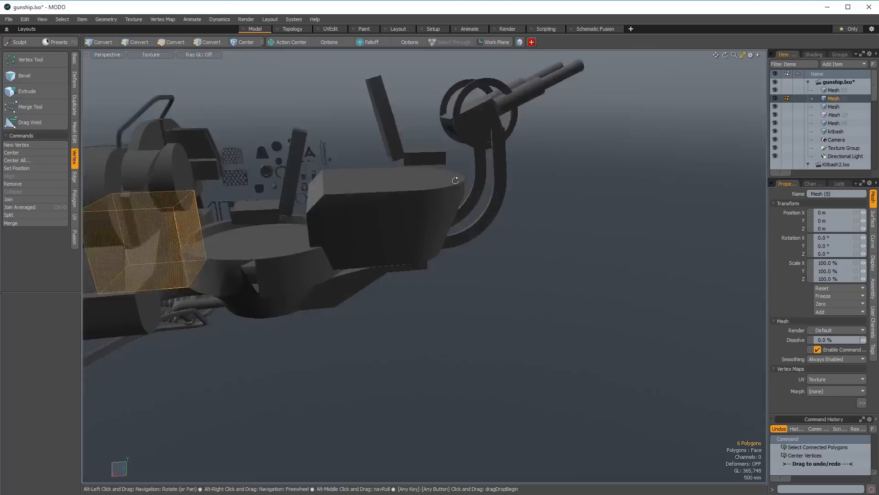
# Move the cube forward to the nose of the cockpit, beneath the front seat.
pyautogui.scroll(-6, 447, 178)
pyautogui.press('w')
pyautogui.moveTo(322, 212); pyautogui.dragTo(561, 222)
pyautogui.hotkey('shift', 'a')
pyautogui.scroll(-5, 317, 200)
pyautogui.press('space')
pyautogui.doubleClick(561, 301)
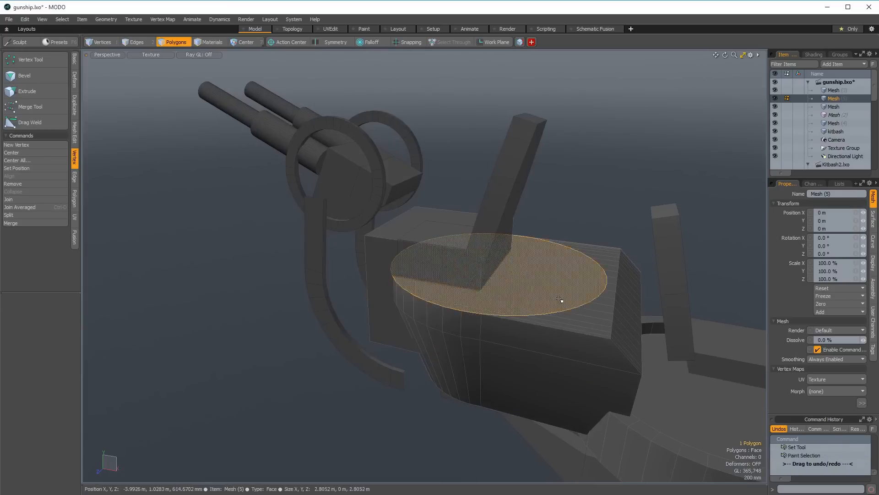
pyautogui.click(27, 168)
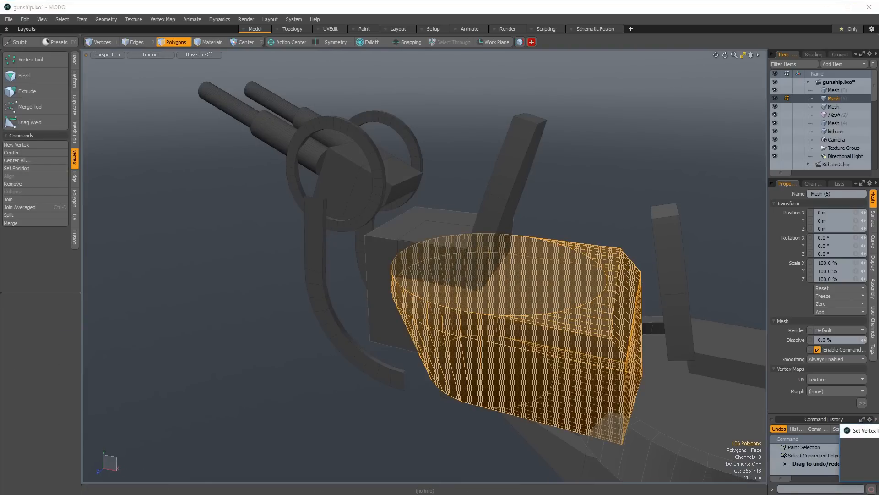
pyautogui.click(116, 171)
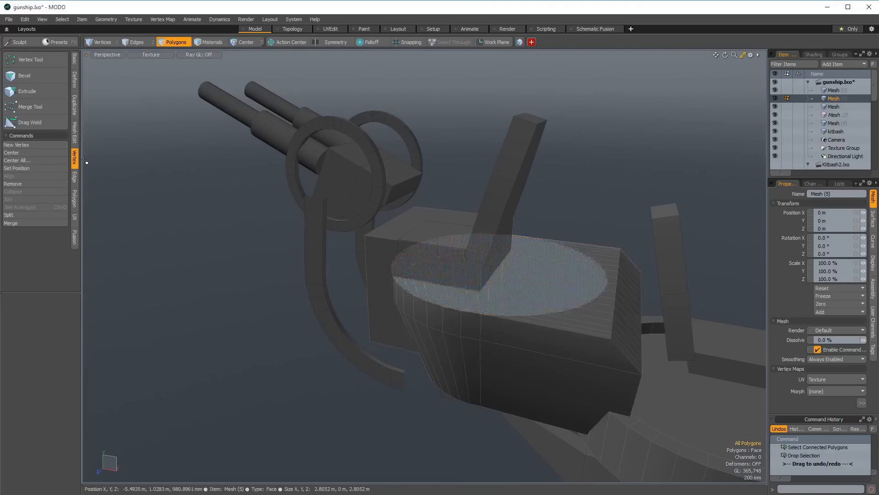
# Select the whole front cockpit shell and centre its vertices.
pyautogui.click(499, 292)
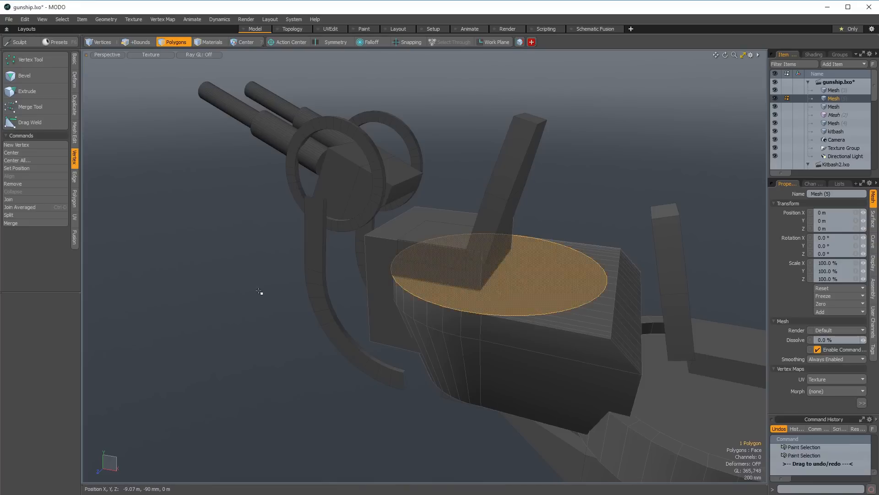
pyautogui.press(']')
pyautogui.click(24, 152)
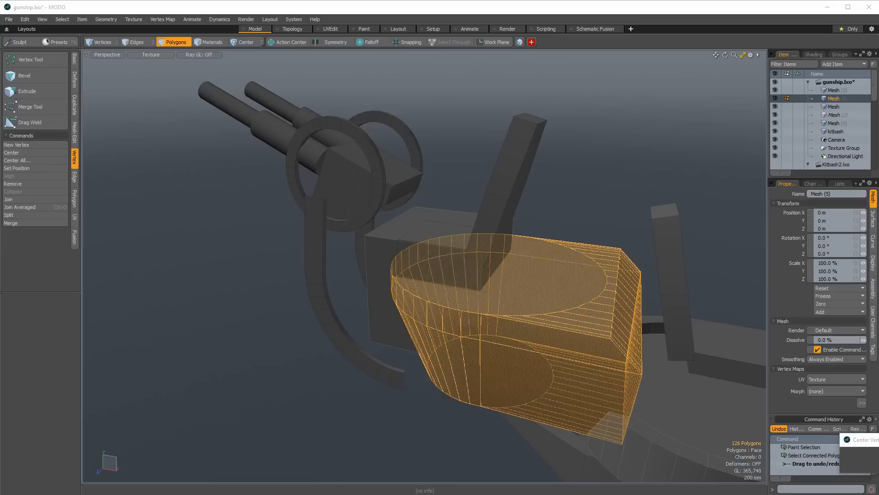
pyautogui.press('Return')
# Select the cube at the cockpit's nose and scale it to fit the front seat's footwell.
pyautogui.keyDown('alt'); pyautogui.moveTo(540, 268); pyautogui.dragTo(531, 241); pyautogui.keyUp('alt')
pyautogui.click(447, 309)
pyautogui.click(435, 286)
pyautogui.doubleClick(435, 286)
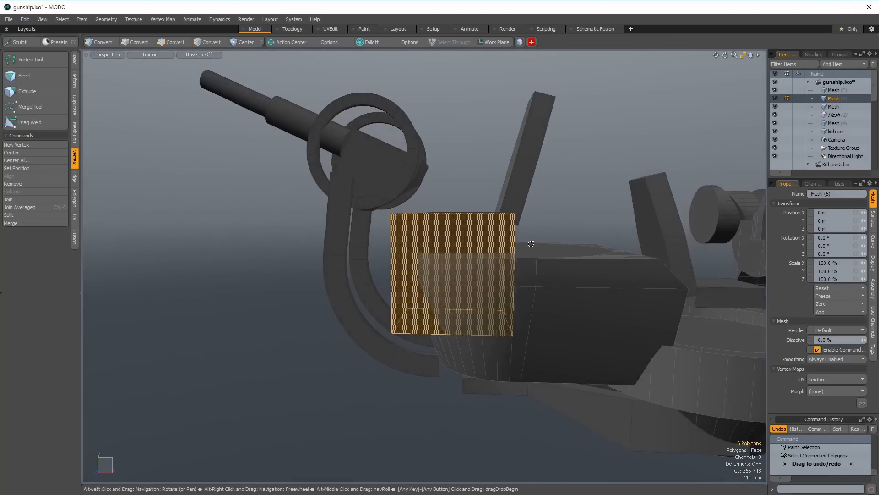
pyautogui.press('r')
pyautogui.moveTo(498, 268); pyautogui.dragTo(566, 337)
# Subtract the cube from the front cockpit shell to cut an open footwell under the front seat.
pyautogui.press('q')
pyautogui.hotkey('alt', 'b')
pyautogui.scroll(-3, 567, 337)
pyautogui.scroll(-3, 534, 342)
pyautogui.keyDown('alt'); pyautogui.moveTo(507, 343); pyautogui.dragTo(463, 310); pyautogui.keyUp('alt')
pyautogui.scroll(3, 462, 309)
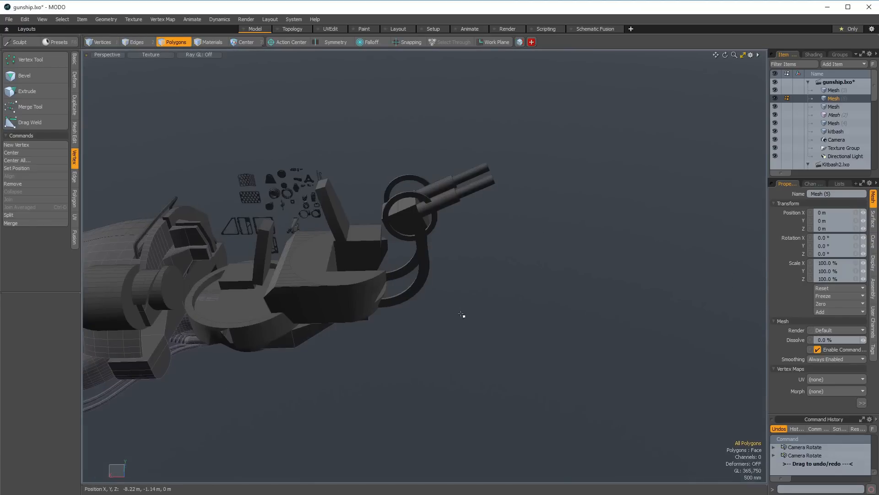
pyautogui.keyDown('alt'); pyautogui.moveTo(345, 245); pyautogui.dragTo(414, 229); pyautogui.keyUp('alt')
pyautogui.doubleClick(442, 312)
pyautogui.scroll(2, 442, 312)
pyautogui.keyDown('alt'); pyautogui.moveTo(441, 312); pyautogui.dragTo(449, 276); pyautogui.keyUp('alt')
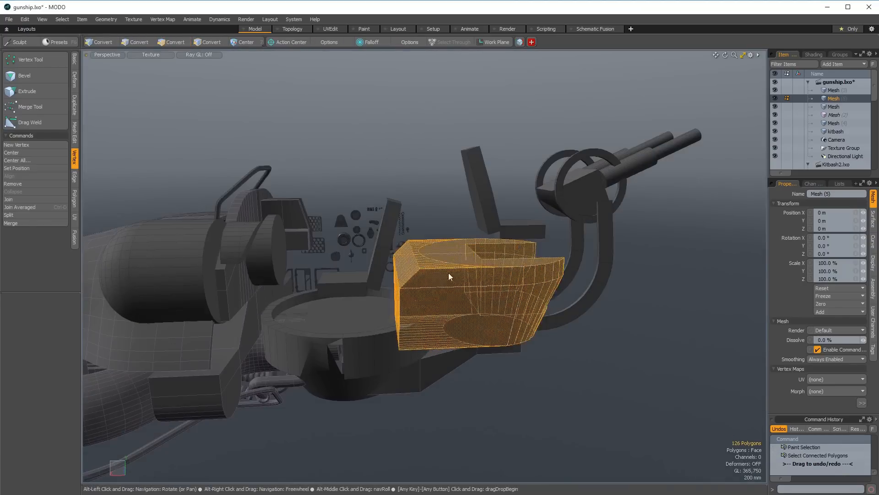
pyautogui.press('Escape')
# Assign a new material named Seat to both seats with the brown colour 0.43, 0.33, 0.24.
pyautogui.click(374, 269)
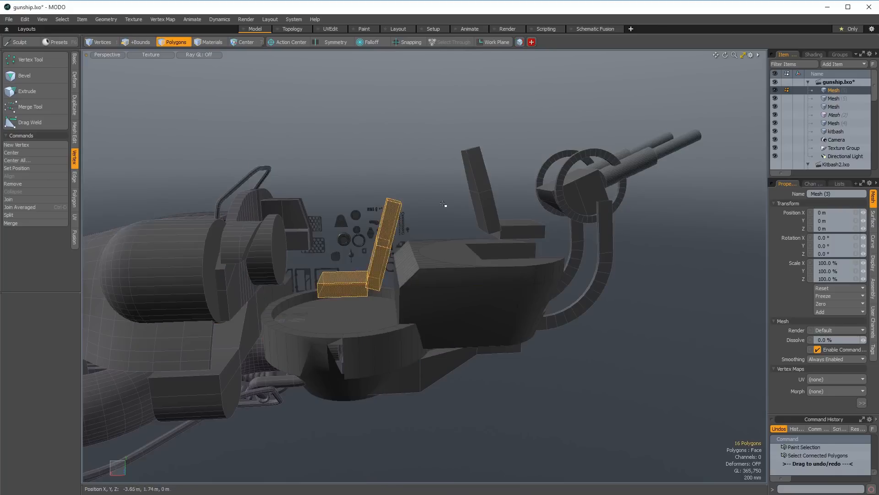
pyautogui.press('m')
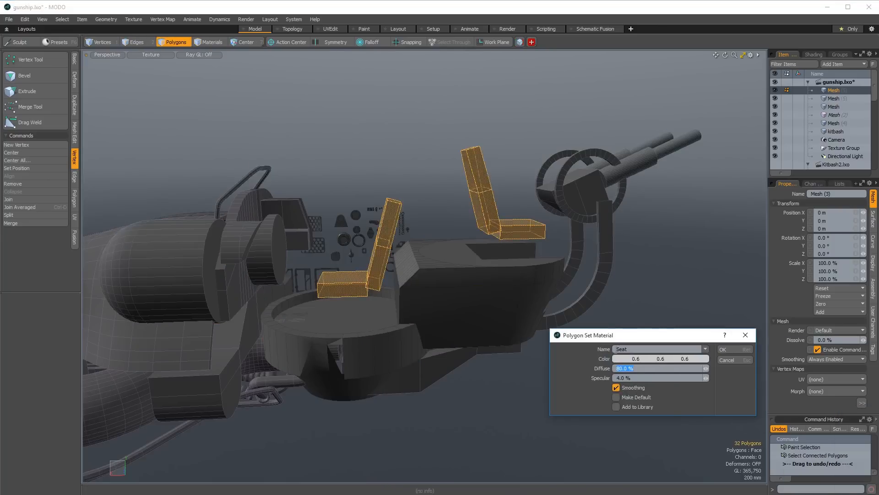
pyautogui.click(660, 359)
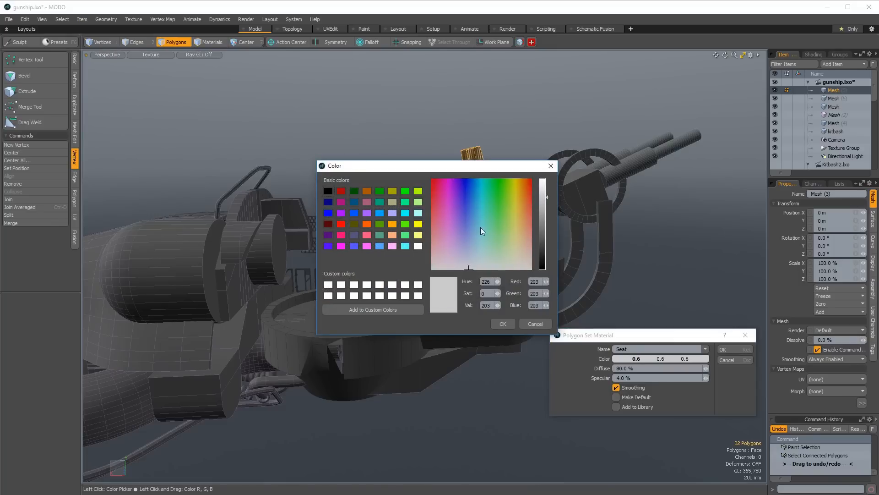
pyautogui.moveTo(524, 248); pyautogui.dragTo(523, 249)
pyautogui.click(545, 207)
pyautogui.press('Return')
pyautogui.press('Return')
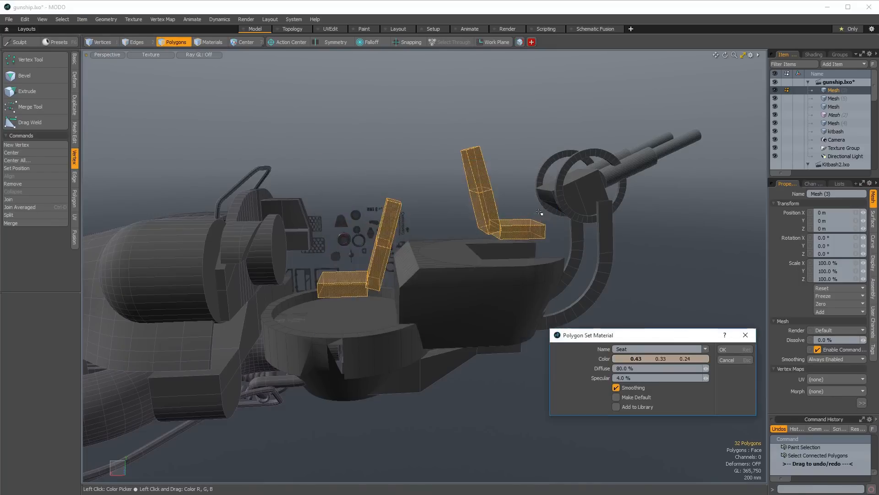
# Select the cushions and backrests of both seats and convert them to subdivision surfaces.
pyautogui.click(480, 170)
pyautogui.keyDown('alt'); pyautogui.moveTo(480, 171); pyautogui.dragTo(376, 289); pyautogui.keyUp('alt')
pyautogui.keyDown('shift'); pyautogui.doubleClick(351, 296); pyautogui.keyUp('shift')
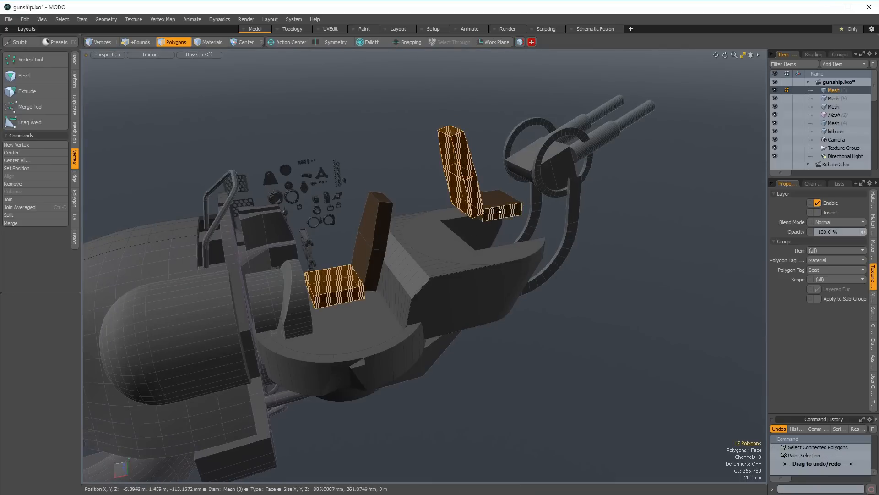
pyautogui.press('Tab')
pyautogui.click(366, 228)
pyautogui.keyDown('alt'); pyautogui.moveTo(366, 229); pyautogui.dragTo(361, 242); pyautogui.keyUp('alt')
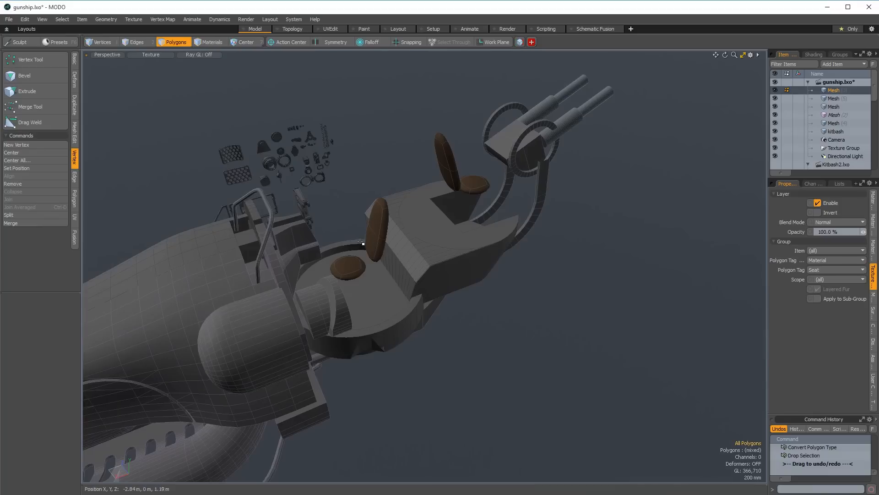
# Turn off the seats' subdivision surfaces, subdivide their polygons once, and convert them back to subdivision surfaces.
pyautogui.keyDown('shift'); pyautogui.doubleClick(476, 189); pyautogui.keyUp('shift')
pyautogui.press('Tab')
pyautogui.hotkey('shift', 'd')
pyautogui.press('Return')
pyautogui.press('Tab')
pyautogui.click(465, 197)
pyautogui.keyDown('alt'); pyautogui.moveTo(465, 197); pyautogui.dragTo(609, 248); pyautogui.keyUp('alt')
pyautogui.press('Escape')
pyautogui.press('8')
pyautogui.press('8')
pyautogui.scroll(-3, 560, 259)
pyautogui.keyDown('alt'); pyautogui.moveTo(560, 259); pyautogui.dragTo(479, 298); pyautogui.keyUp('alt')
pyautogui.scroll(3, 613, 245)
pyautogui.scroll(2, 513, 272)
pyautogui.scroll(-3, 498, 213)
pyautogui.hotkey('shift', 'c')
pyautogui.press('space')
pyautogui.scroll(-3, 461, 262)
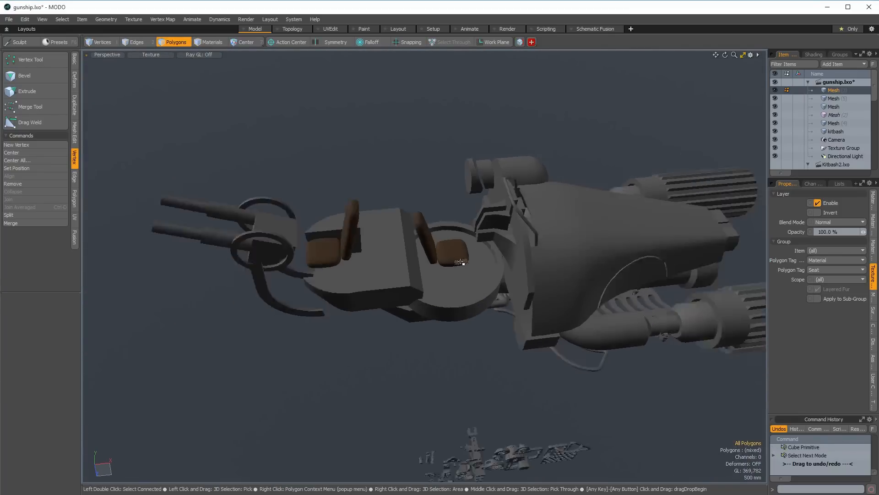
# Invert the polygon selection and rename the mesh layer holding the seats and guns as Unique.
pyautogui.scroll(-2, 462, 262)
pyautogui.press('[')
pyautogui.keyDown('alt'); pyautogui.moveTo(461, 262); pyautogui.dragTo(492, 278); pyautogui.keyUp('alt')
pyautogui.press('F2')
pyautogui.write('Unique')
pyautogui.press('Return')
pyautogui.keyDown('alt'); pyautogui.moveTo(481, 267); pyautogui.dragTo(471, 257); pyautogui.keyUp('alt')
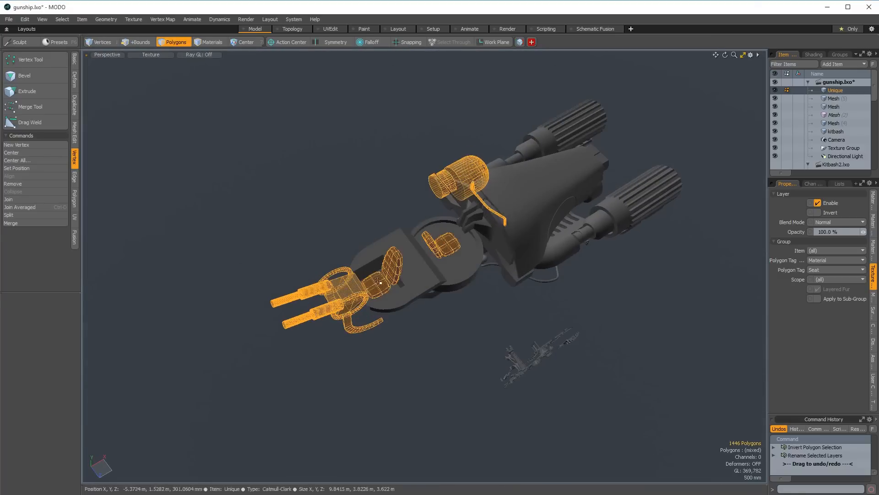
# Cut the cockpit shells out of their own mesh layer and paste them into the Unique layer.
pyautogui.press('5')
pyautogui.click(412, 275)
pyautogui.keyDown('alt'); pyautogui.moveTo(412, 274); pyautogui.dragTo(439, 215); pyautogui.keyUp('alt')
pyautogui.press('space')
pyautogui.hotkey('ctrl', 'x')
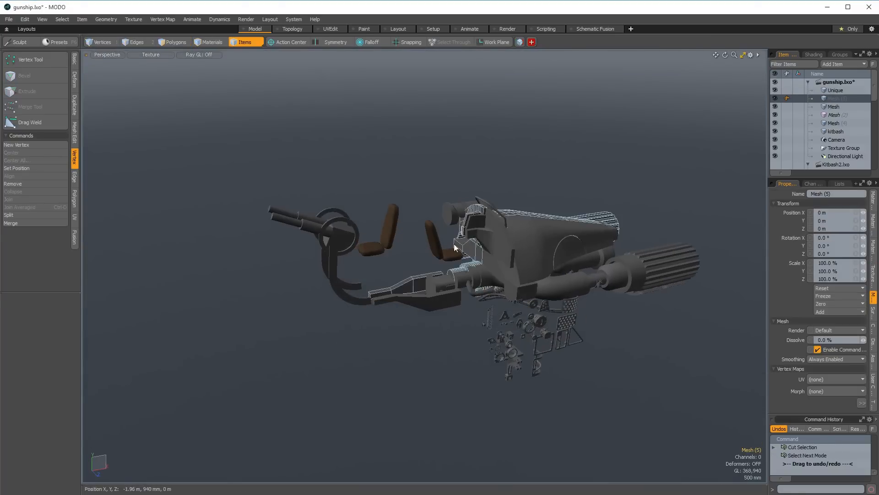
pyautogui.click(446, 254)
pyautogui.press('space')
pyautogui.hotkey('ctrl', 'v')
# Select the cockpit shells and the hull's side shell and assign them a red material named SHell.
pyautogui.keyDown('alt'); pyautogui.moveTo(447, 254); pyautogui.dragTo(486, 220); pyautogui.keyUp('alt')
pyautogui.click(387, 169)
pyautogui.press('space')
pyautogui.click(578, 296)
pyautogui.press('space')
pyautogui.moveTo(486, 223); pyautogui.dragTo(480, 203)
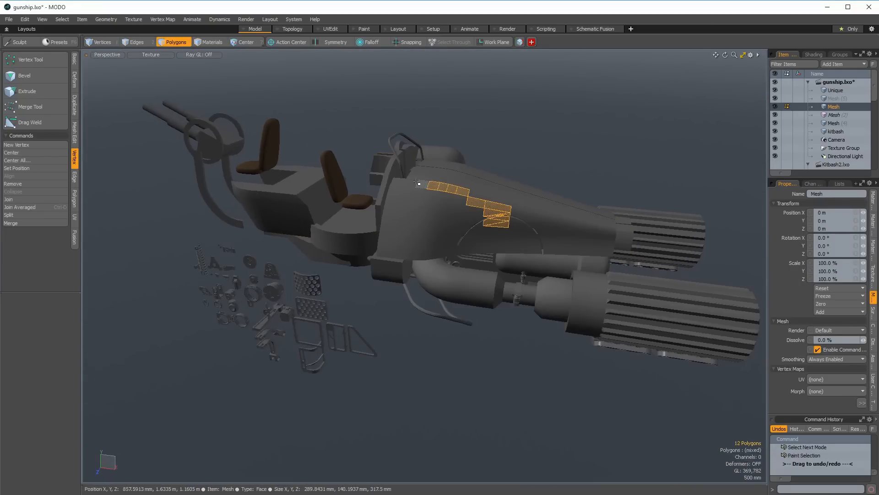
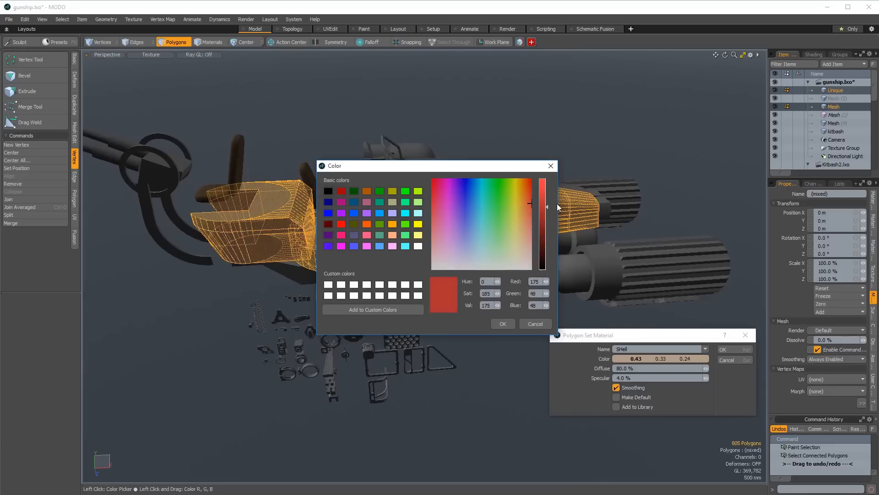
pyautogui.press('Return')
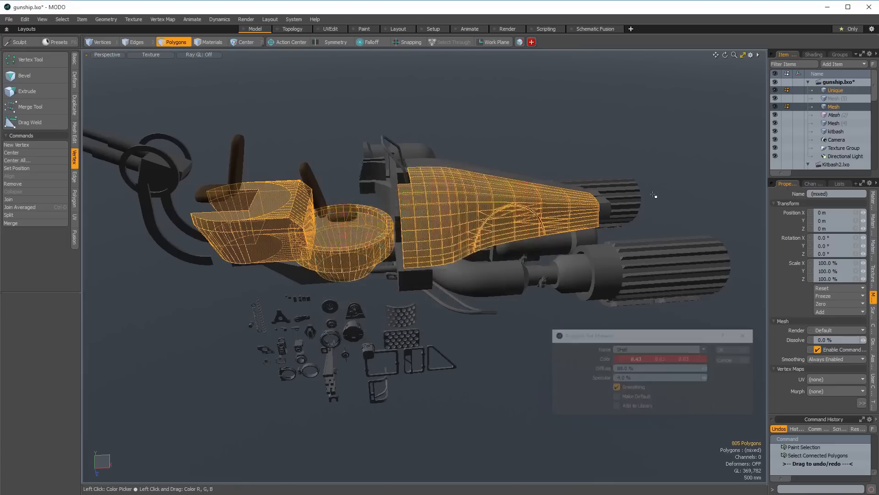
pyautogui.press('Return')
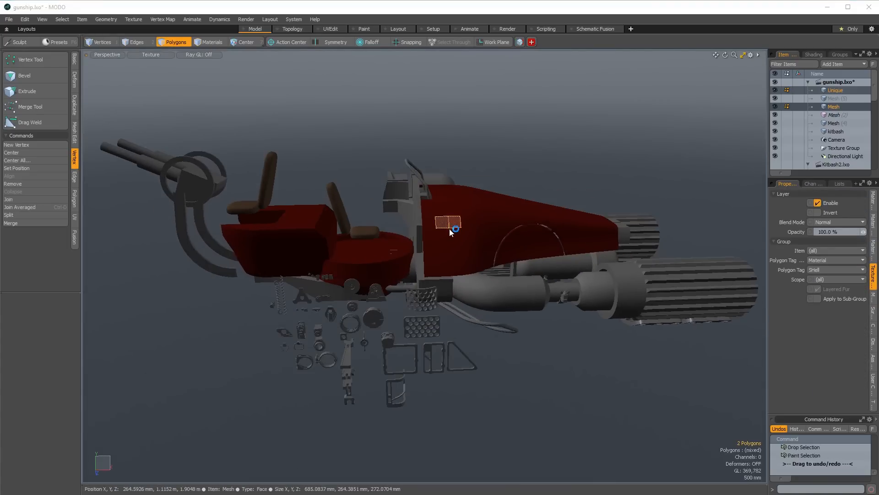
# Set the SHell material's diffuse colour to the duller red 0.43, 0.18, 0.14.
pyautogui.press('m')
pyautogui.click(465, 202)
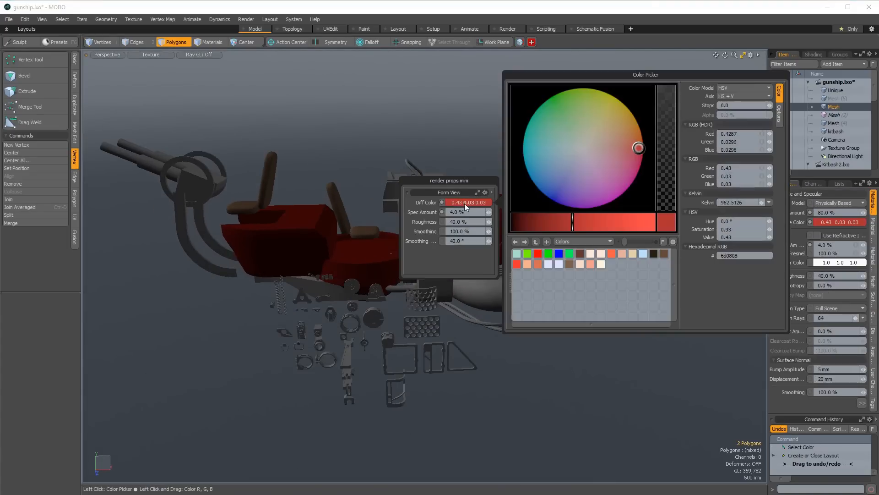
pyautogui.click(632, 149)
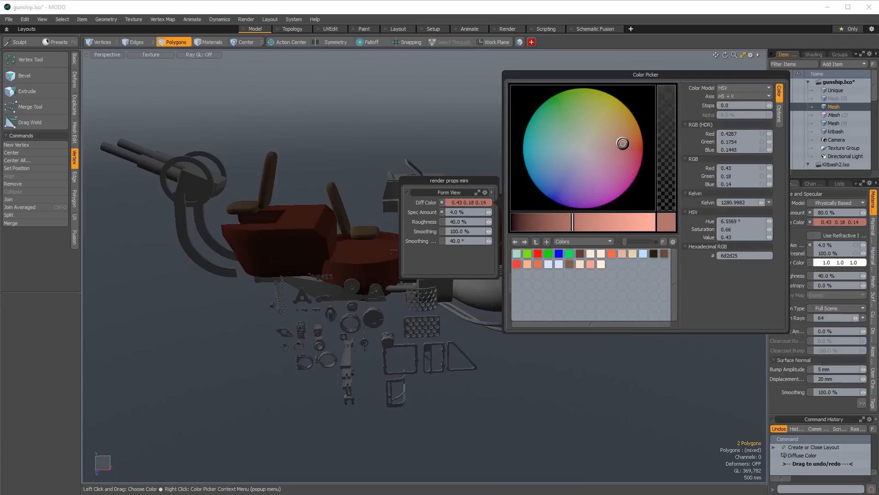
pyautogui.click(348, 137)
# Apply the SHell material to the hull's front bulkhead panels and the block below them.
pyautogui.keyDown('alt'); pyautogui.moveTo(348, 138); pyautogui.dragTo(511, 189); pyautogui.keyUp('alt')
pyautogui.doubleClick(473, 235)
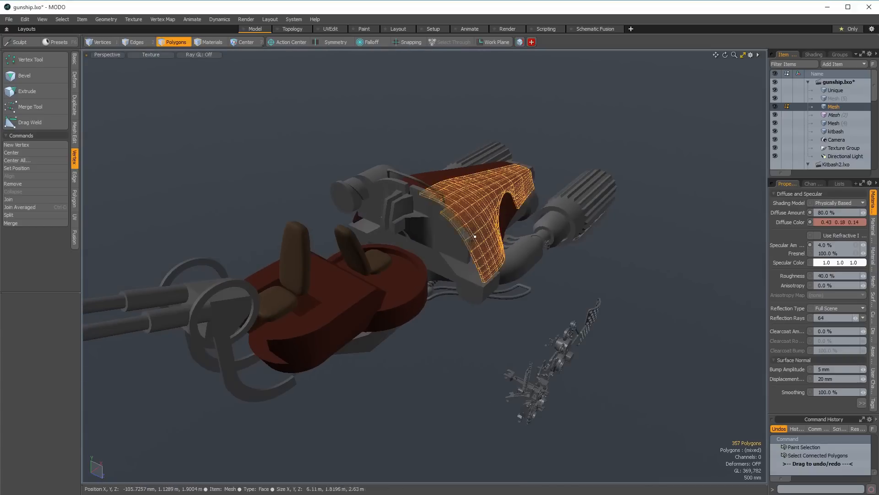
pyautogui.keyDown('alt'); pyautogui.moveTo(473, 235); pyautogui.dragTo(438, 219); pyautogui.keyUp('alt')
pyautogui.keyDown('alt'); pyautogui.moveTo(429, 223); pyautogui.dragTo(366, 269); pyautogui.keyUp('alt')
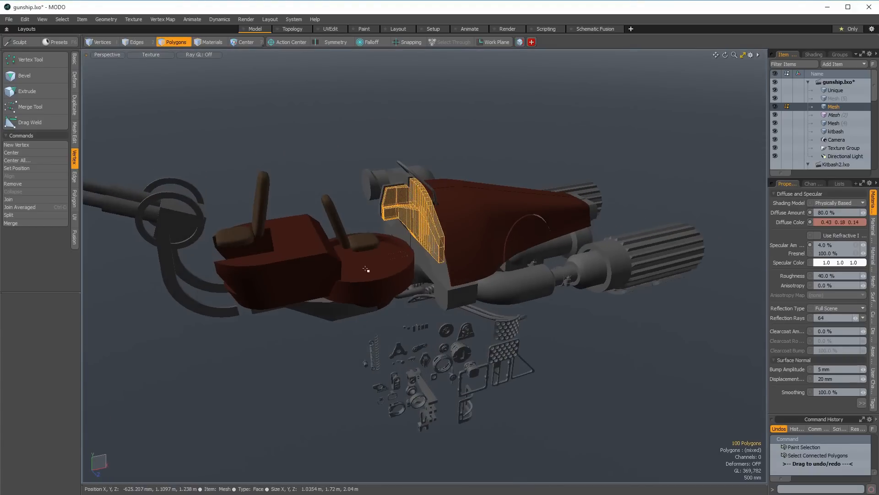
pyautogui.press('space')
pyautogui.press('space')
pyautogui.keyDown('alt'); pyautogui.moveTo(474, 230); pyautogui.dragTo(479, 185); pyautogui.keyUp('alt')
pyautogui.press(']')
# Select the outer band and front face loops of the engine's front ring and apply the SHell material.
pyautogui.scroll(4, 522, 303)
pyautogui.doubleClick(545, 277)
pyautogui.hotkey('ctrl', 'z')
pyautogui.press('l')
pyautogui.scroll(4, 515, 253)
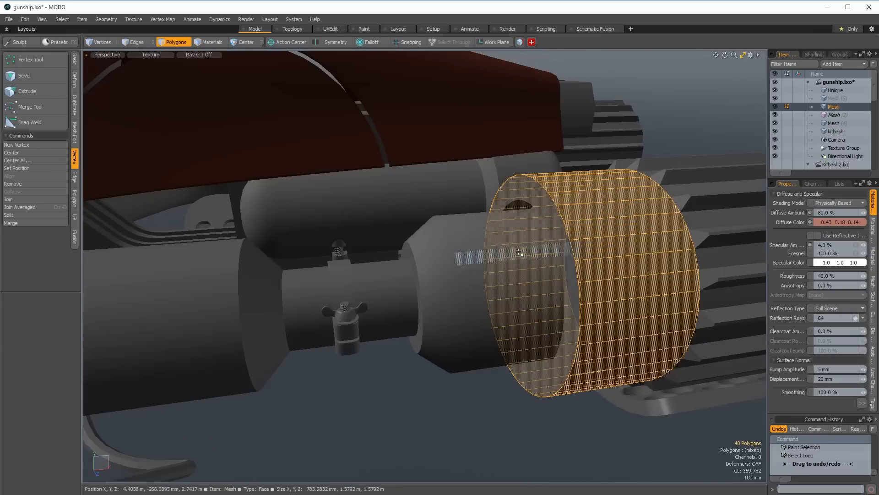
pyautogui.keyDown('shift'); pyautogui.moveTo(556, 238); pyautogui.dragTo(563, 257); pyautogui.keyUp('shift')
pyautogui.press('l')
pyautogui.scroll(-4, 571, 263)
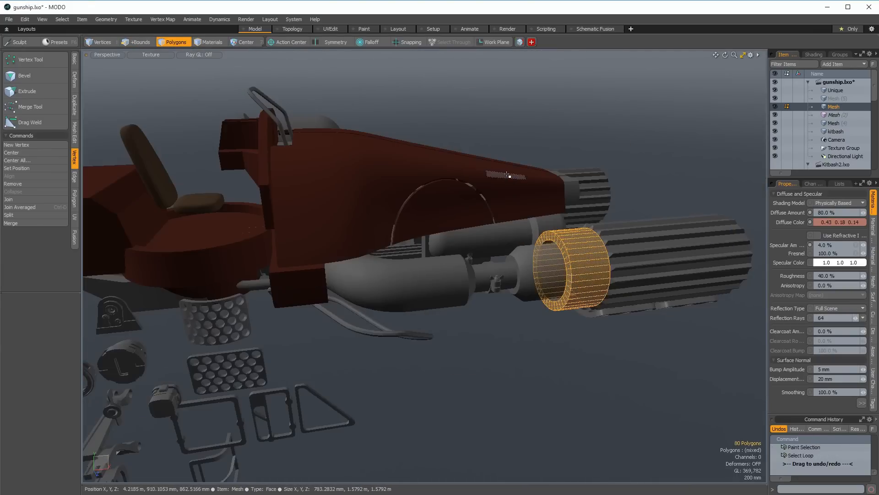
pyautogui.click(508, 176)
# Select the inner face loop of the engine's front ring and apply the SHell material.
pyautogui.moveTo(509, 176)
pyautogui.keyDown('alt'); pyautogui.mouseDown()
pyautogui.moveTo(447, 304)
pyautogui.moveTo(458, 274)
pyautogui.mouseUp(); pyautogui.keyUp('alt')
pyautogui.scroll(5, 575, 233)
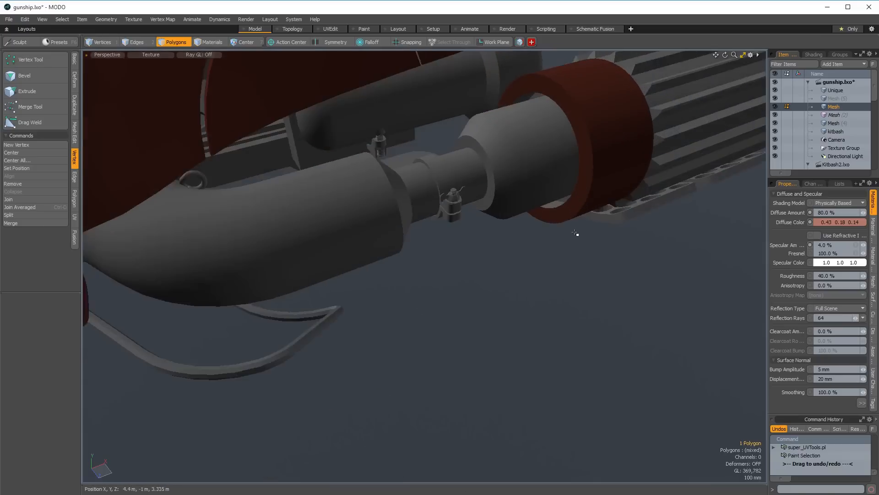
pyautogui.scroll(2, 575, 233)
pyautogui.press('l')
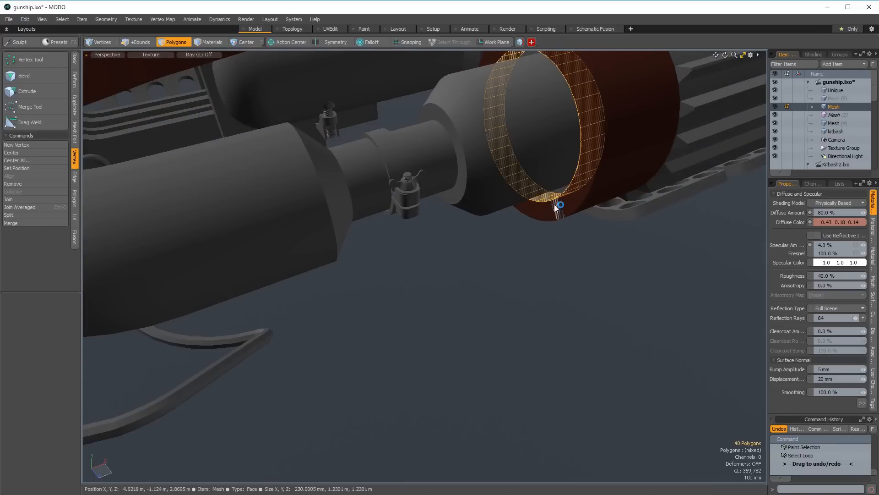
pyautogui.scroll(-4, 555, 204)
pyautogui.click(550, 246)
pyautogui.keyDown('alt'); pyautogui.moveTo(550, 245); pyautogui.dragTo(329, 241); pyautogui.keyUp('alt')
pyautogui.keyDown('alt'); pyautogui.moveTo(304, 194); pyautogui.dragTo(297, 254); pyautogui.keyUp('alt')
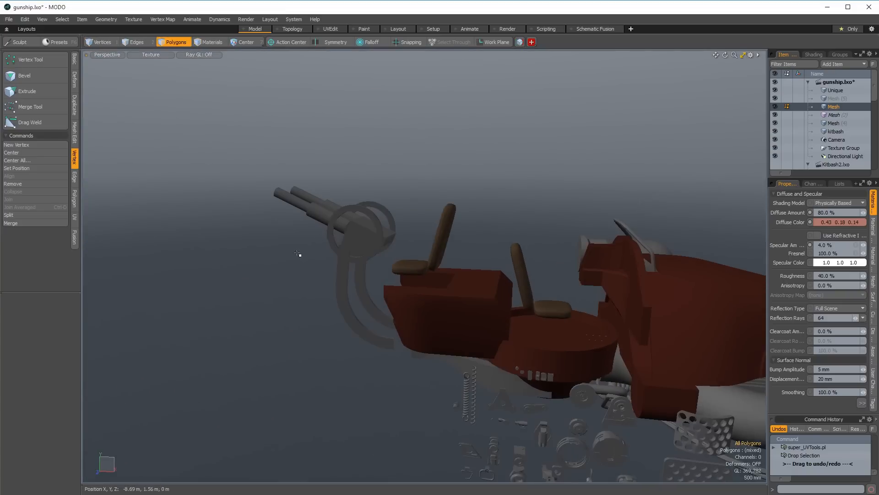
# Apply the SHell material to the gun mount block and the cylindrical pod on the hull's side.
pyautogui.doubleClick(358, 235)
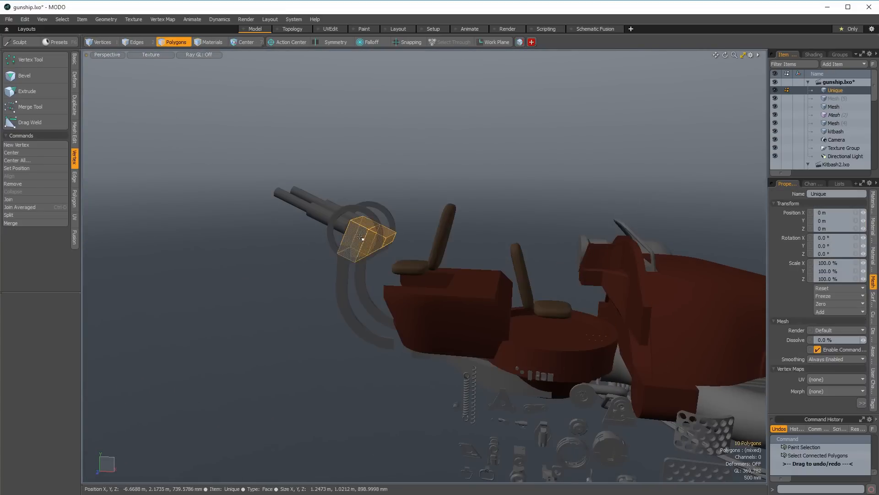
pyautogui.click(434, 348)
pyautogui.moveTo(435, 349)
pyautogui.keyDown('alt'); pyautogui.mouseDown()
pyautogui.moveTo(433, 365)
pyautogui.moveTo(353, 284)
pyautogui.moveTo(334, 302)
pyautogui.moveTo(346, 317)
pyautogui.moveTo(399, 322)
pyautogui.moveTo(333, 305)
pyautogui.mouseUp(); pyautogui.keyUp('alt')
pyautogui.keyDown('shift'); pyautogui.click(400, 323); pyautogui.keyUp('shift')
pyautogui.doubleClick(426, 304)
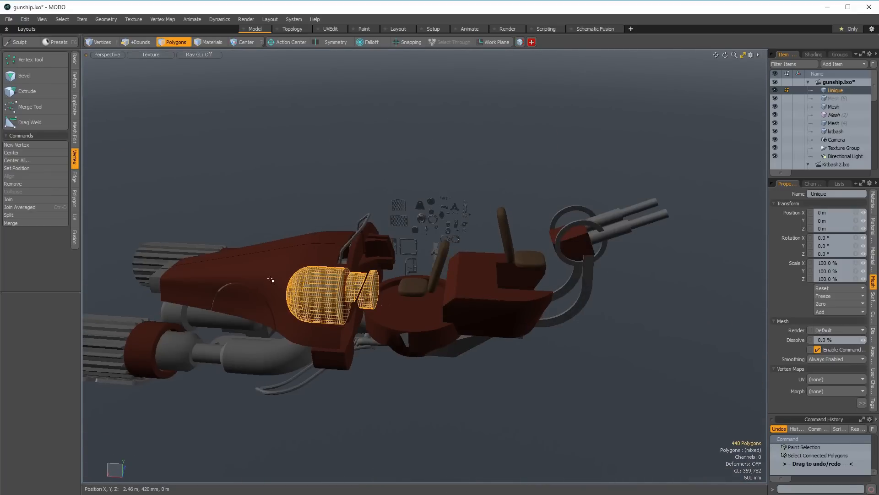
pyautogui.click(467, 289)
pyautogui.keyDown('alt'); pyautogui.moveTo(467, 290); pyautogui.dragTo(388, 266); pyautogui.keyUp('alt')
pyautogui.hotkey('ctrl', 'b')
pyautogui.keyDown('alt'); pyautogui.moveTo(388, 266); pyautogui.dragTo(366, 252); pyautogui.keyUp('alt')
pyautogui.scroll(4, 365, 252)
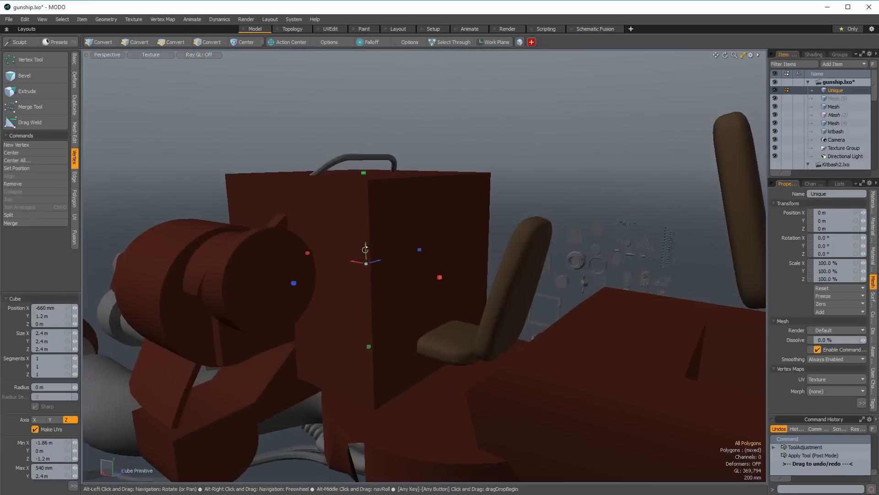
pyautogui.hotkey('ctrl', 'z')
pyautogui.hotkey('ctrl', 'z')
pyautogui.hotkey('ctrl', 'z')
# Create a cube about 960 mm wide above the hull, near the side pod.
pyautogui.keyDown('alt'); pyautogui.moveTo(285, 269); pyautogui.dragTo(495, 259); pyautogui.keyUp('alt')
pyautogui.press('space')
pyautogui.scroll(2, 353, 278)
pyautogui.hotkey('ctrl', 'b')
pyautogui.scroll(-4, 444, 256)
pyautogui.keyDown('ctrl'); pyautogui.moveTo(288, 216); pyautogui.dragTo(316, 219); pyautogui.keyUp('ctrl')
pyautogui.keyDown('alt'); pyautogui.moveTo(302, 217); pyautogui.dragTo(328, 215); pyautogui.keyUp('alt')
# Try a nine-cut Loop Slice around the cube.
pyautogui.press('space')
pyautogui.scroll(4, 279, 199)
pyautogui.press('space')
pyautogui.click(295, 217)
pyautogui.hotkey('alt', 'c')
pyautogui.moveTo(284, 174)
pyautogui.keyDown('alt'); pyautogui.mouseDown()
pyautogui.moveTo(308, 211)
pyautogui.moveTo(274, 175)
pyautogui.mouseUp(); pyautogui.keyUp('alt')
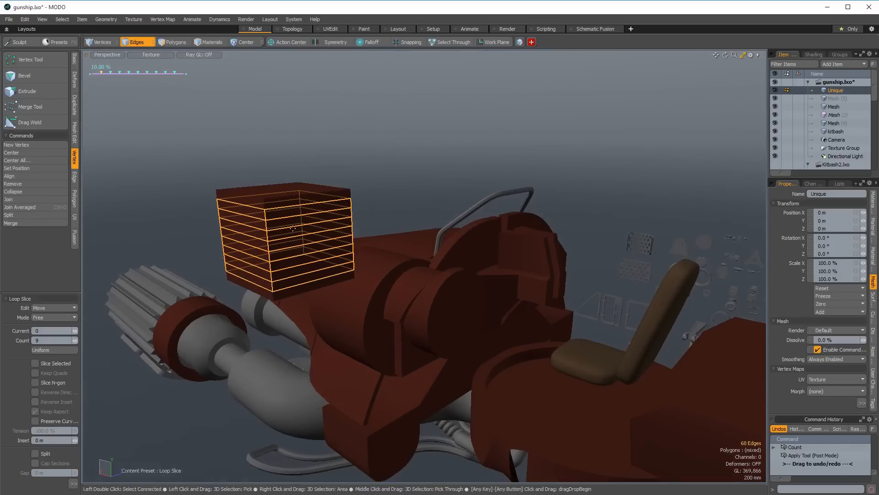
pyautogui.press('space')
pyautogui.hotkey('ctrl', 'z')
pyautogui.hotkey('ctrl', 'z')
pyautogui.hotkey('ctrl', 'z')
# Loop slice the cube horizontally and bevel the middle loop by 259 mm with round level 3.
pyautogui.press('space')
pyautogui.press('space')
pyautogui.press('space')
pyautogui.click(301, 200)
pyautogui.press('b')
pyautogui.keyDown('alt'); pyautogui.moveTo(233, 233); pyautogui.dragTo(280, 235); pyautogui.keyUp('alt')
pyautogui.press('Up')
pyautogui.press('space')
pyautogui.hotkey('alt', 'c')
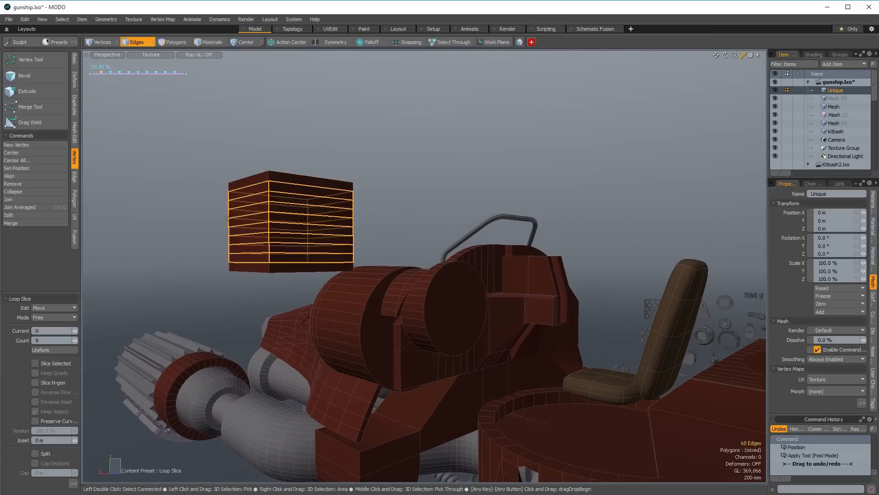
pyautogui.press('space')
pyautogui.press('b')
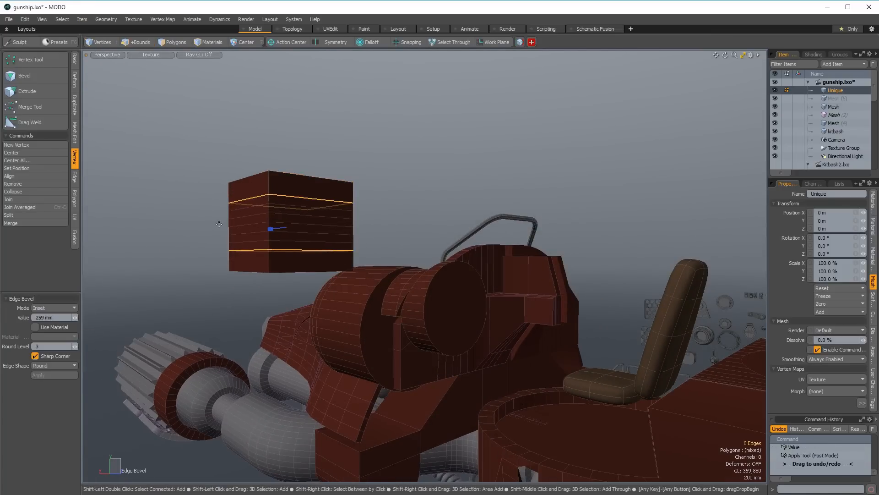
# Select the cube's upper and lower edges on one side and bevel them into rounded corners.
pyautogui.press('space')
pyautogui.click(292, 172)
pyautogui.keyDown('alt'); pyautogui.moveTo(292, 172); pyautogui.dragTo(299, 111); pyautogui.keyUp('alt')
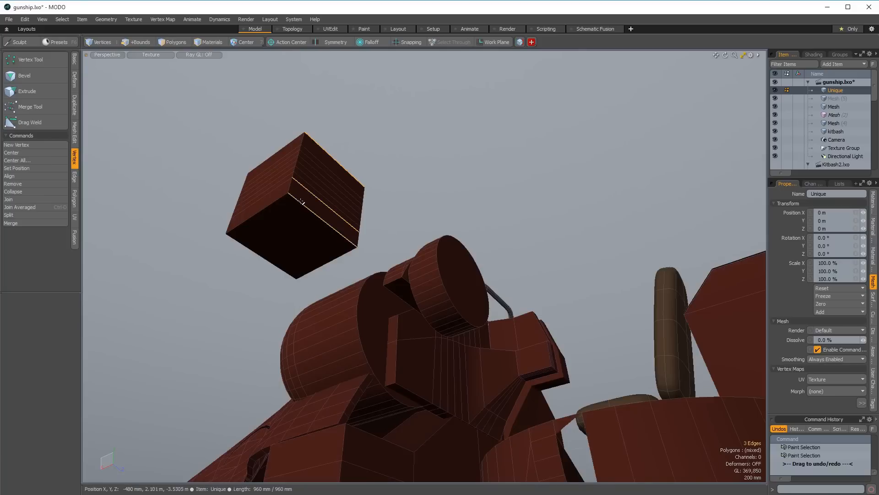
pyautogui.moveTo(309, 183)
pyautogui.keyDown('alt'); pyautogui.mouseDown()
pyautogui.moveTo(212, 198)
pyautogui.moveTo(298, 199)
pyautogui.mouseUp(); pyautogui.keyUp('alt')
pyautogui.press('b')
pyautogui.moveTo(298, 198)
pyautogui.keyDown('alt'); pyautogui.mouseDown()
pyautogui.moveTo(275, 215)
pyautogui.moveTo(258, 179)
pyautogui.moveTo(263, 155)
pyautogui.mouseUp(); pyautogui.keyUp('alt')
pyautogui.press('space')
pyautogui.press('space')
# Build a U-shaped tube along the boundary edges of the cube's rounded side and thicken it with a local Scale.
pyautogui.moveTo(263, 155)
pyautogui.keyDown('alt'); pyautogui.mouseDown()
pyautogui.moveTo(273, 173)
pyautogui.moveTo(268, 202)
pyautogui.moveTo(299, 195)
pyautogui.mouseUp(); pyautogui.keyUp('alt')
pyautogui.hotkey('ctrl', '2')
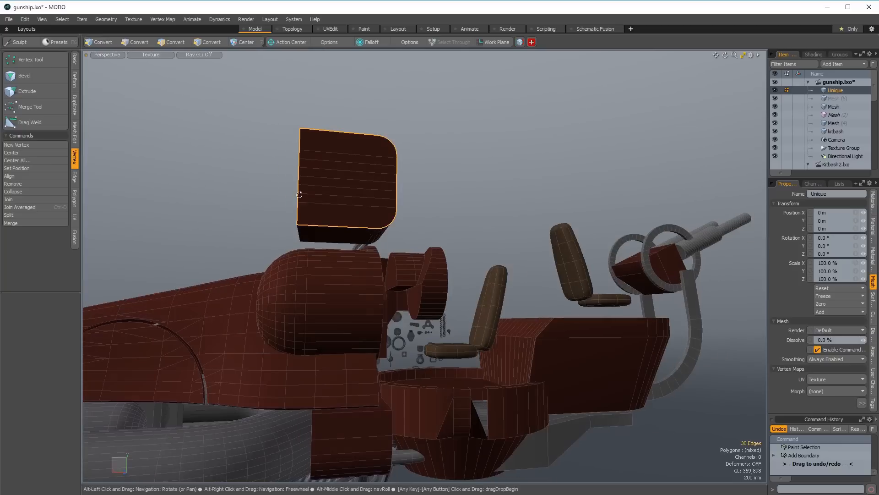
pyautogui.press('r')
pyautogui.keyDown('alt'); pyautogui.moveTo(310, 118); pyautogui.dragTo(298, 151); pyautogui.keyUp('alt')
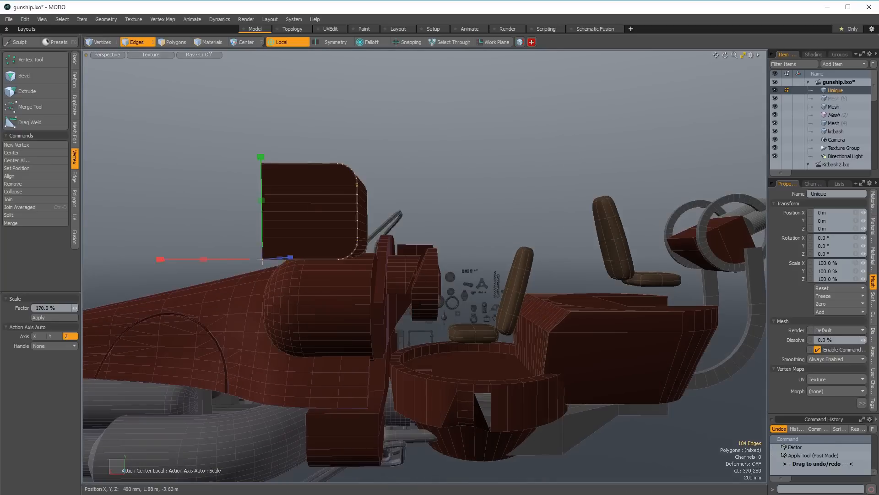
pyautogui.keyDown('alt'); pyautogui.moveTo(231, 174); pyautogui.dragTo(289, 208); pyautogui.keyUp('alt')
pyautogui.moveTo(288, 209); pyautogui.dragTo(320, 210)
# Select all connected polygons of the source cube and delete them, keeping the U-shaped tube.
pyautogui.press('space')
pyautogui.press('space')
pyautogui.click(378, 214)
pyautogui.doubleClick(379, 214)
pyautogui.keyDown('alt'); pyautogui.moveTo(379, 214); pyautogui.dragTo(261, 204); pyautogui.keyUp('alt')
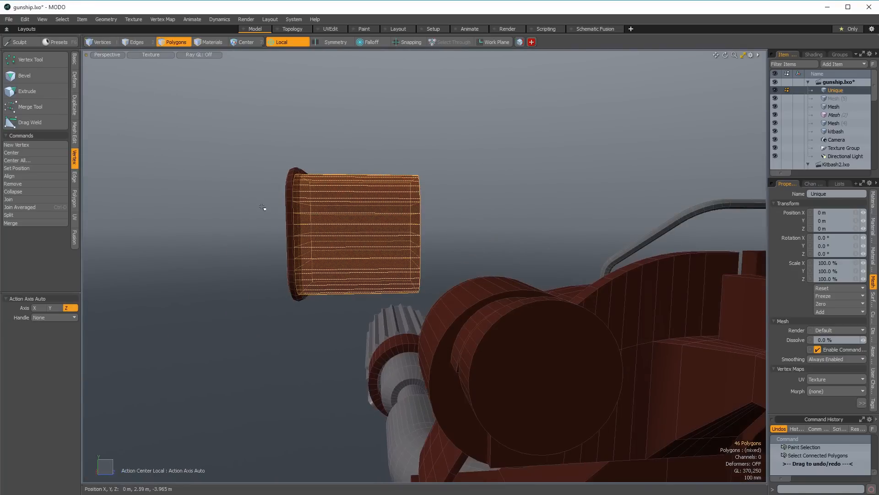
pyautogui.press('Delete')
pyautogui.hotkey('shift', 'b')
pyautogui.keyDown('alt'); pyautogui.keyDown('shift'); pyautogui.moveTo(260, 254); pyautogui.dragTo(298, 230); pyautogui.keyUp('shift'); pyautogui.keyUp('alt')
pyautogui.press('space')
# Select the whole tube and bend it about the X axis into a curved handle.
pyautogui.doubleClick(325, 256)
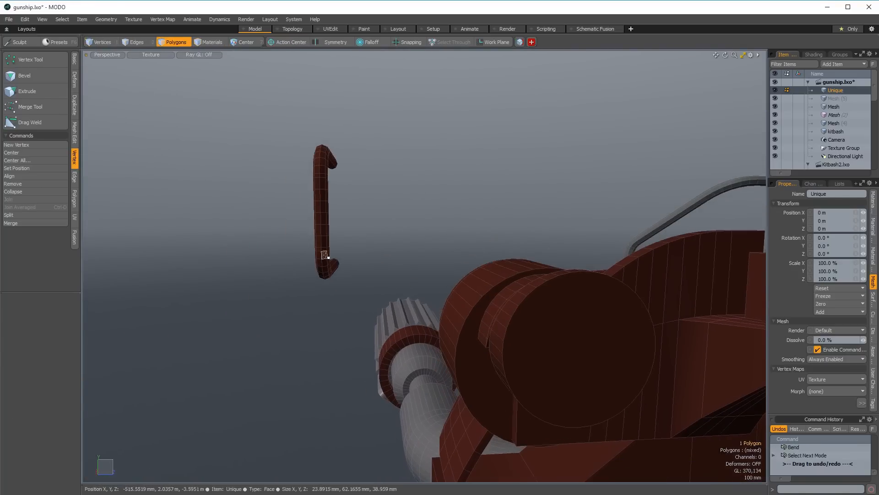
pyautogui.hotkey('shift', 'b')
pyautogui.keyDown('alt'); pyautogui.keyDown('shift'); pyautogui.moveTo(319, 266); pyautogui.dragTo(356, 259); pyautogui.keyUp('shift'); pyautogui.keyUp('alt')
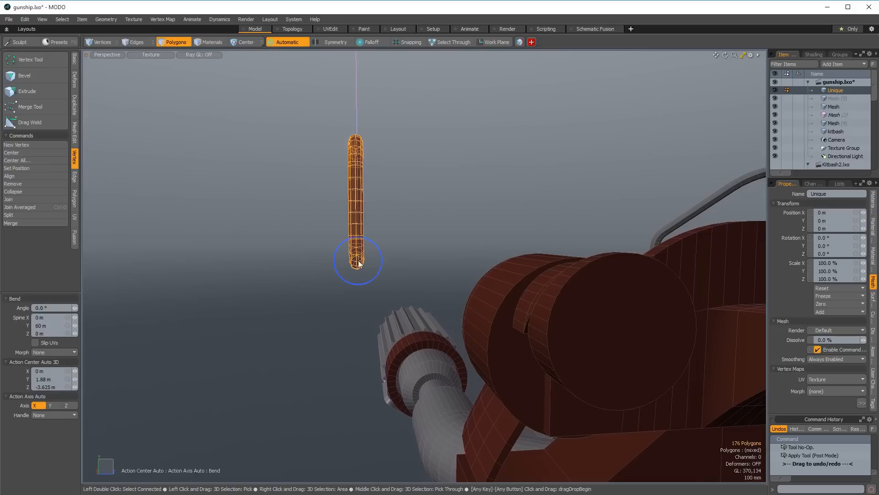
pyautogui.keyDown('alt'); pyautogui.moveTo(387, 174); pyautogui.dragTo(375, 285); pyautogui.keyUp('alt')
pyautogui.press('space')
pyautogui.hotkey('shift', 'b')
pyautogui.keyDown('ctrl'); pyautogui.keyDown('alt'); pyautogui.moveTo(381, 343); pyautogui.dragTo(395, 281); pyautogui.keyUp('alt'); pyautogui.keyUp('ctrl')
pyautogui.keyDown('ctrl'); pyautogui.keyDown('alt'); pyautogui.moveTo(394, 281); pyautogui.dragTo(425, 279); pyautogui.keyUp('alt'); pyautogui.keyUp('ctrl')
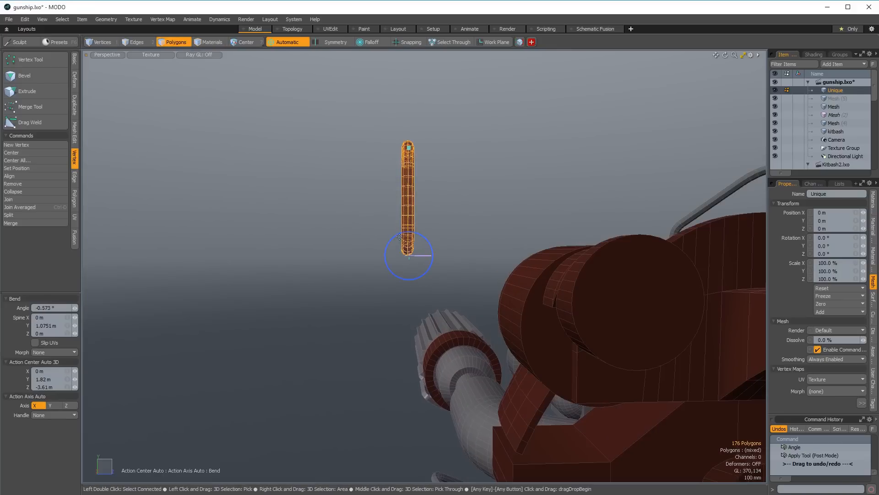
pyautogui.moveTo(417, 276); pyautogui.dragTo(409, 279)
pyautogui.press('space')
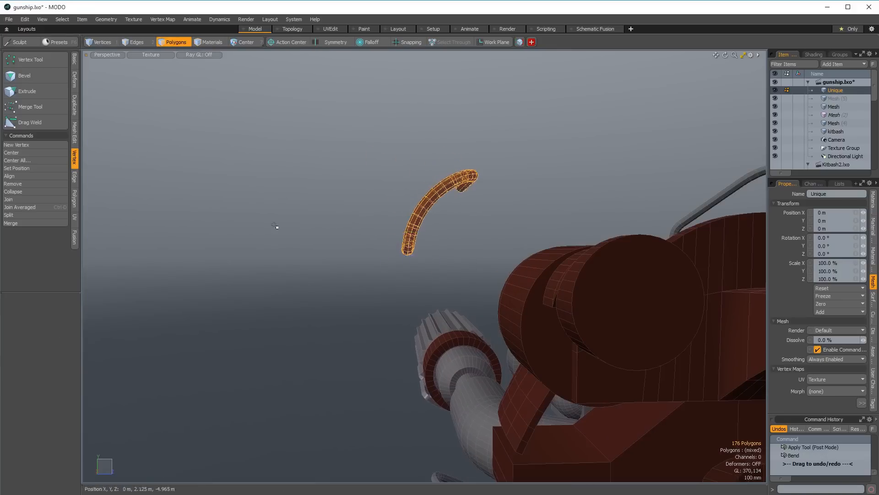
# Move and rotate the curved handle into place in front of the side pod.
pyautogui.scroll(-2, 295, 227)
pyautogui.press('w')
pyautogui.keyDown('alt'); pyautogui.moveTo(294, 228); pyautogui.dragTo(373, 229); pyautogui.keyUp('alt')
pyautogui.press('e')
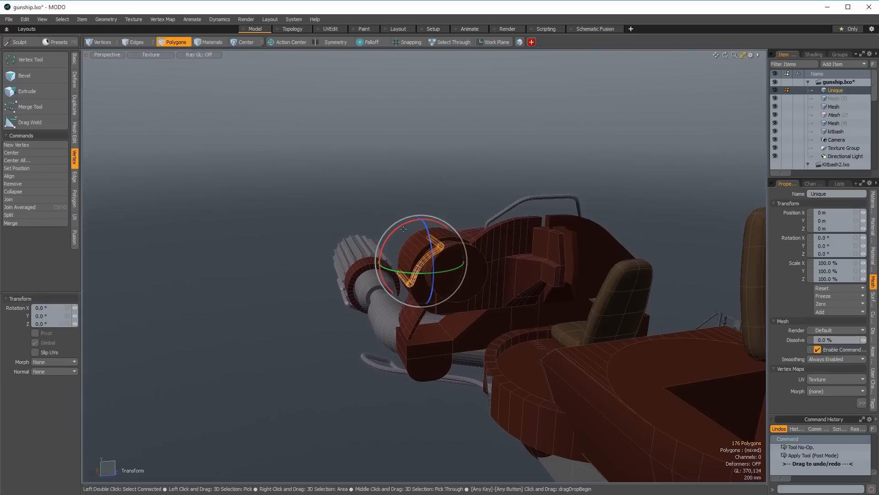
pyautogui.press('w')
pyautogui.keyDown('alt'); pyautogui.moveTo(385, 239); pyautogui.dragTo(341, 204); pyautogui.keyUp('alt')
pyautogui.hotkey('ctrl', 'z')
# Move the vertices at the handle's two open ends to lengthen its straight arms toward the side pod.
pyautogui.press('space')
pyautogui.press('space')
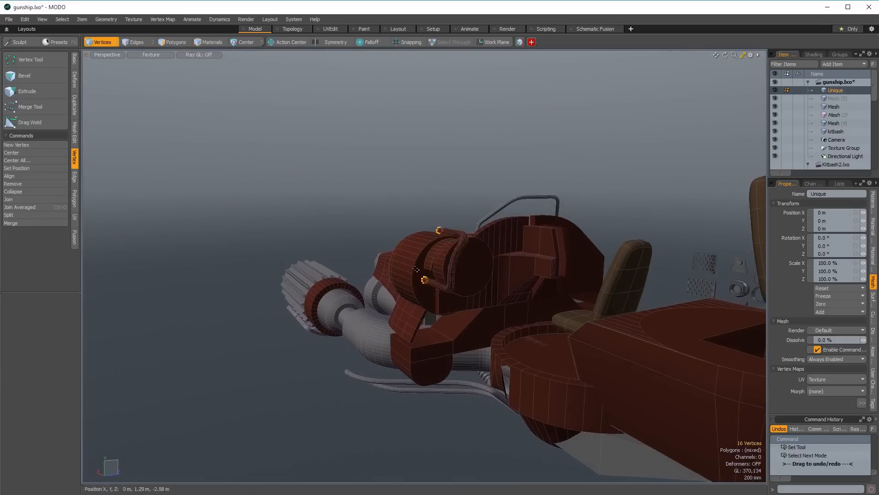
pyautogui.scroll(3, 428, 287)
pyautogui.keyDown('alt'); pyautogui.moveTo(435, 287); pyautogui.dragTo(416, 290); pyautogui.keyUp('alt')
pyautogui.press('space')
pyautogui.press('space')
pyautogui.keyDown('alt'); pyautogui.moveTo(379, 250); pyautogui.dragTo(476, 256); pyautogui.keyUp('alt')
pyautogui.press('w')
pyautogui.press('space')
pyautogui.press('space')
pyautogui.press('space')
pyautogui.press('space')
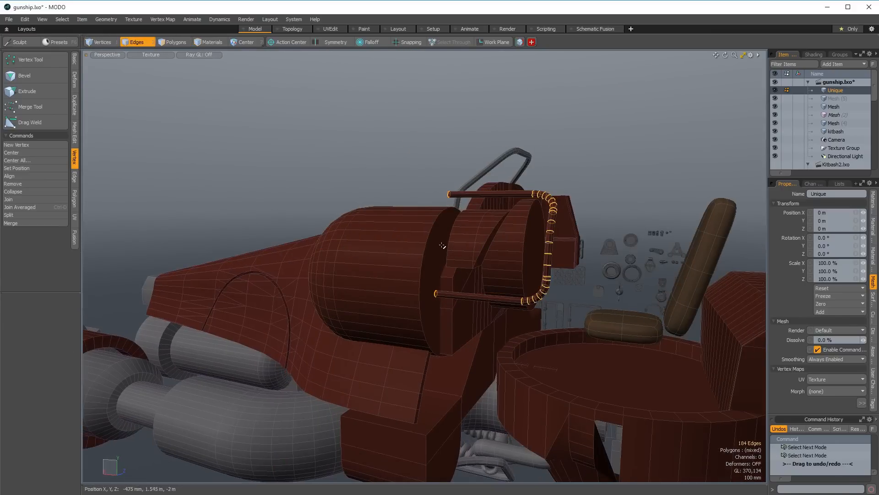
# Reposition and rotate the whole handle alongside the side pod.
pyautogui.keyDown('alt'); pyautogui.moveTo(452, 241); pyautogui.dragTo(352, 306); pyautogui.keyUp('alt')
pyautogui.press('w')
pyautogui.press('e')
pyautogui.moveTo(374, 242)
pyautogui.keyDown('alt'); pyautogui.mouseDown()
pyautogui.moveTo(419, 253)
pyautogui.moveTo(370, 255)
pyautogui.moveTo(367, 239)
pyautogui.moveTo(373, 262)
pyautogui.moveTo(391, 245)
pyautogui.mouseUp(); pyautogui.keyUp('alt')
pyautogui.press('w')
# Select the edge loops at the handle's open ends and adjust their position against the side pod.
pyautogui.press('space')
pyautogui.press('space')
pyautogui.press('space')
pyautogui.press('space')
pyautogui.press('w')
pyautogui.moveTo(384, 278); pyautogui.dragTo(465, 285)
pyautogui.hotkey('ctrl', 'z')
pyautogui.press('2')
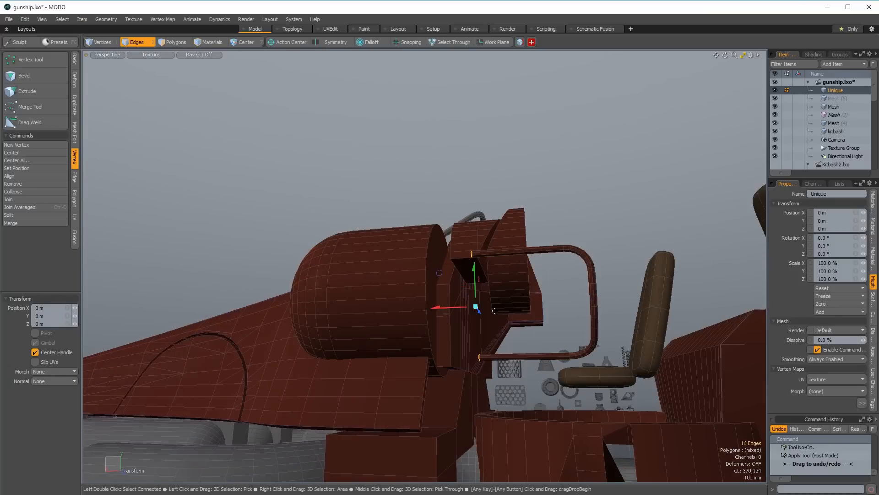
pyautogui.press('space')
pyautogui.press('space')
# Try selecting the side handle together with the upper rail behind the cockpit.
pyautogui.keyDown('alt'); pyautogui.moveTo(496, 281); pyautogui.dragTo(366, 314); pyautogui.keyUp('alt')
pyautogui.click(488, 183)
pyautogui.hotkey('ctrl', 'z')
pyautogui.scroll(-5, 410, 243)
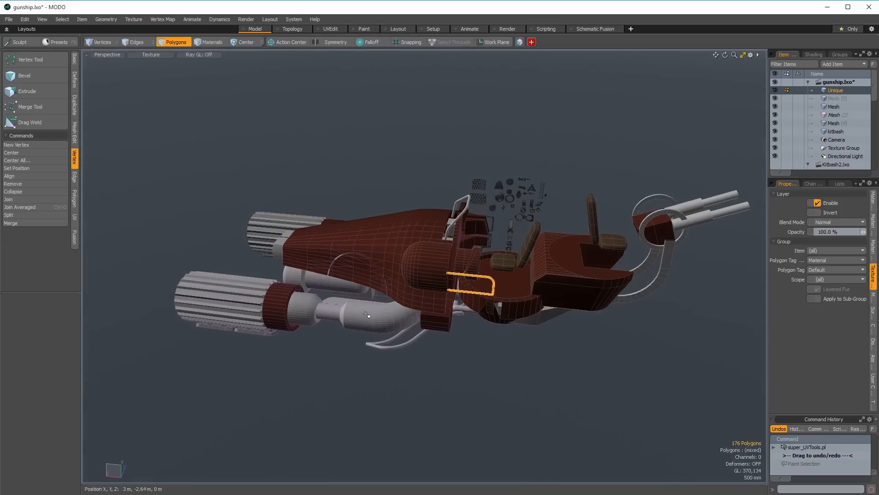
pyautogui.scroll(5, 522, 191)
pyautogui.click(397, 151)
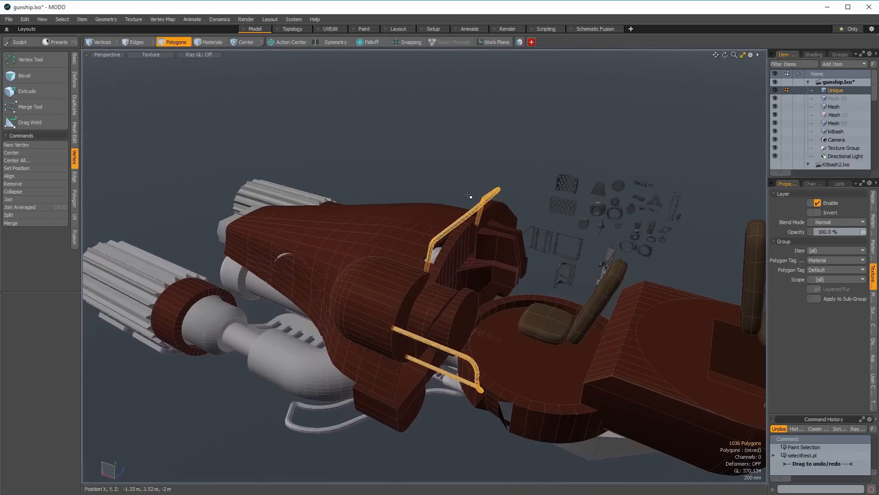
# Preview the gunship with Ray GL shading and return to the normal viewport display.
pyautogui.hotkey('ctrl', 'F11')
pyautogui.keyDown('alt'); pyautogui.moveTo(430, 169); pyautogui.dragTo(432, 174); pyautogui.keyUp('alt')
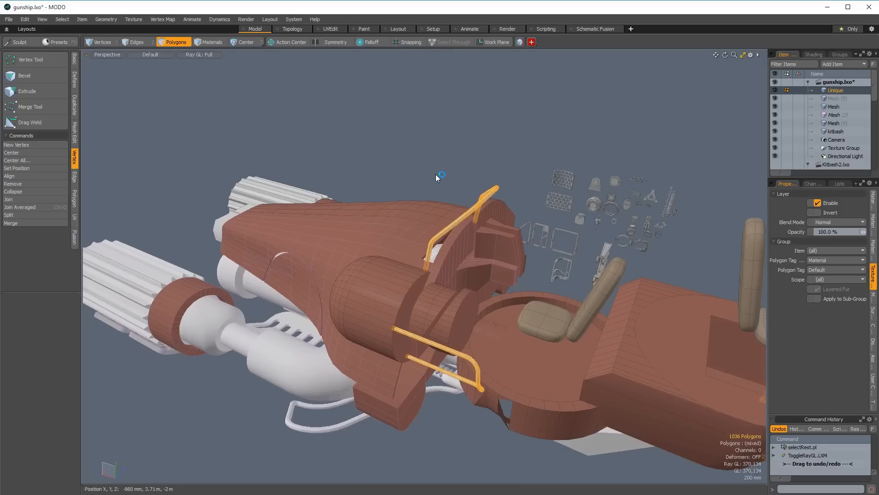
pyautogui.hotkey('ctrl', 'F11')
pyautogui.hotkey('ctrl', '2')
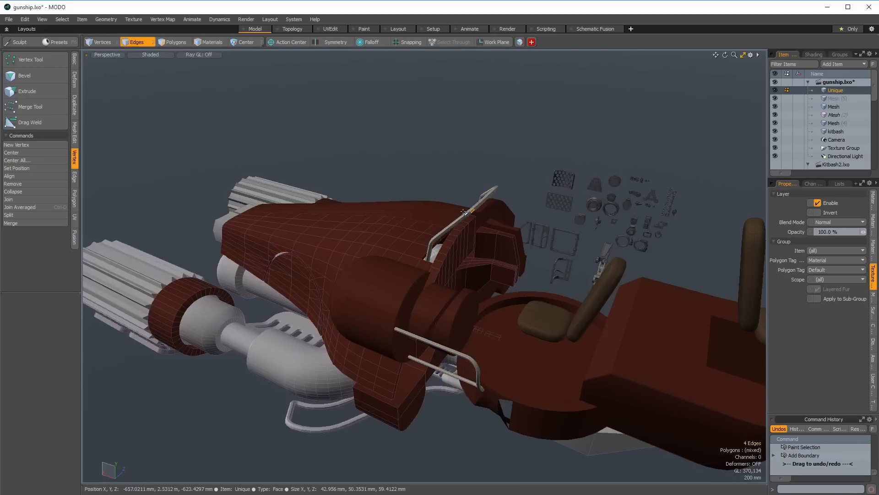
pyautogui.press('3')
pyautogui.moveTo(472, 205)
pyautogui.keyDown('alt'); pyautogui.mouseDown()
pyautogui.moveTo(493, 208)
pyautogui.moveTo(488, 202)
pyautogui.mouseUp(); pyautogui.keyUp('alt')
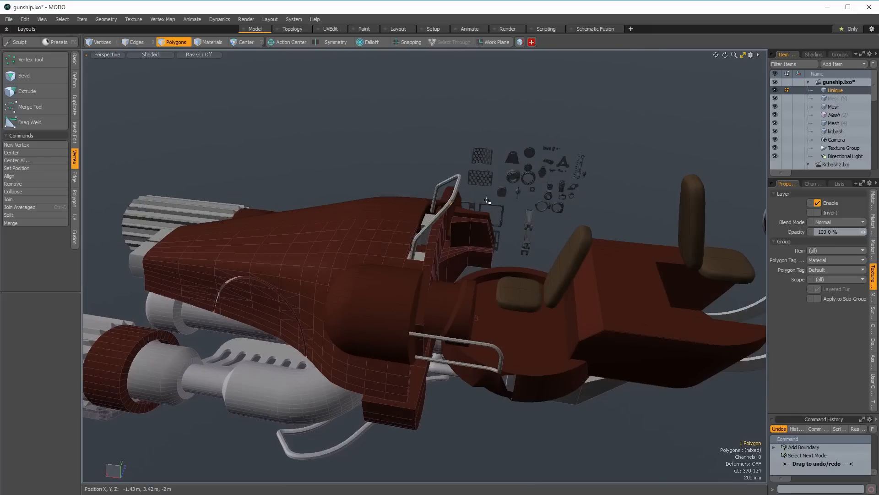
# Assign a new material named Chrome with a neutral grey colour (175, 175, 175) to the upper rail and side handle.
pyautogui.moveTo(562, 343); pyautogui.dragTo(572, 292, button='right')
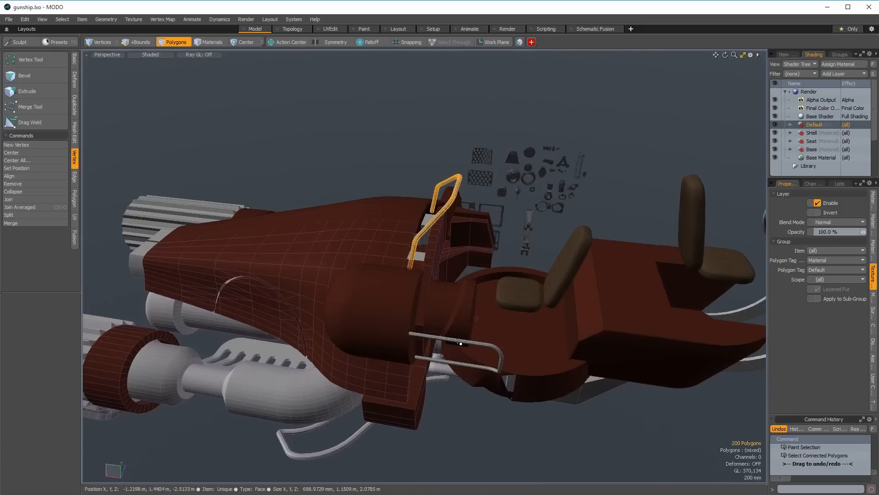
pyautogui.press('m')
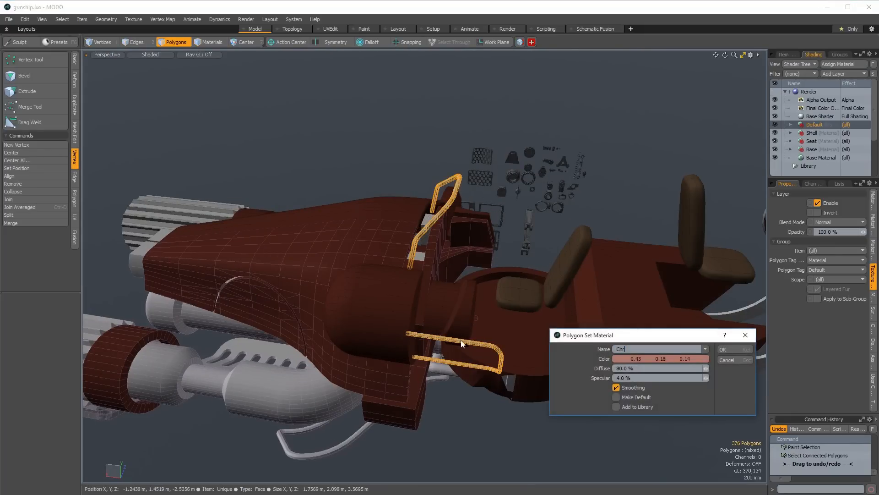
pyautogui.click(635, 355)
pyautogui.click(477, 269)
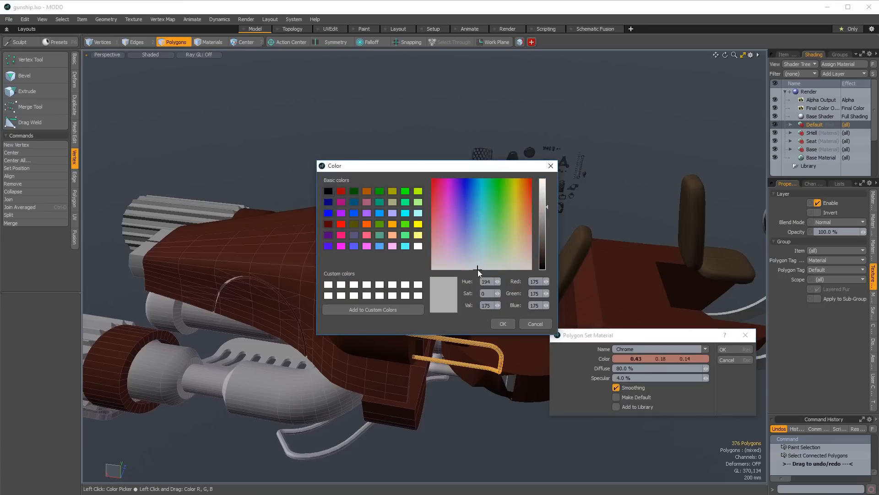
pyautogui.press('Return')
pyautogui.press('Return')
# Dismiss the script error and reselect all polygons of the upper rail and side handle.
pyautogui.click(407, 156)
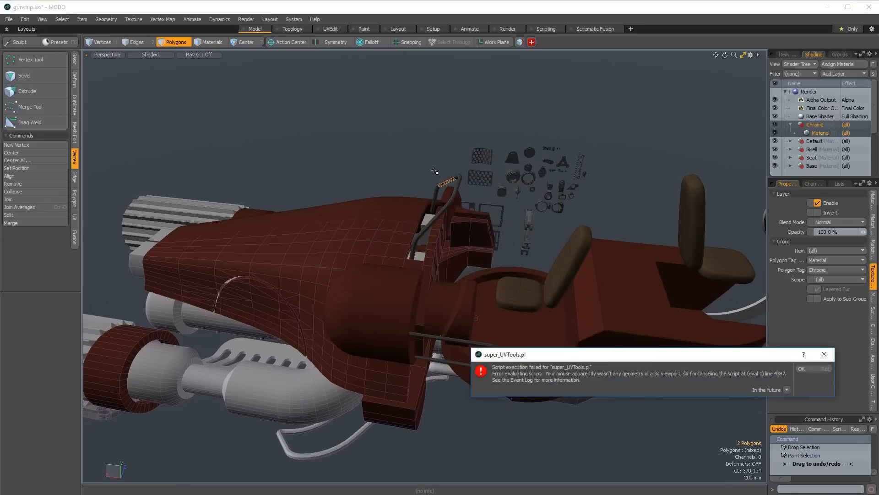
pyautogui.press('Escape')
pyautogui.press('Escape')
pyautogui.moveTo(429, 170)
pyautogui.keyDown('alt'); pyautogui.mouseDown()
pyautogui.moveTo(434, 189)
pyautogui.moveTo(420, 170)
pyautogui.mouseUp(); pyautogui.keyUp('alt')
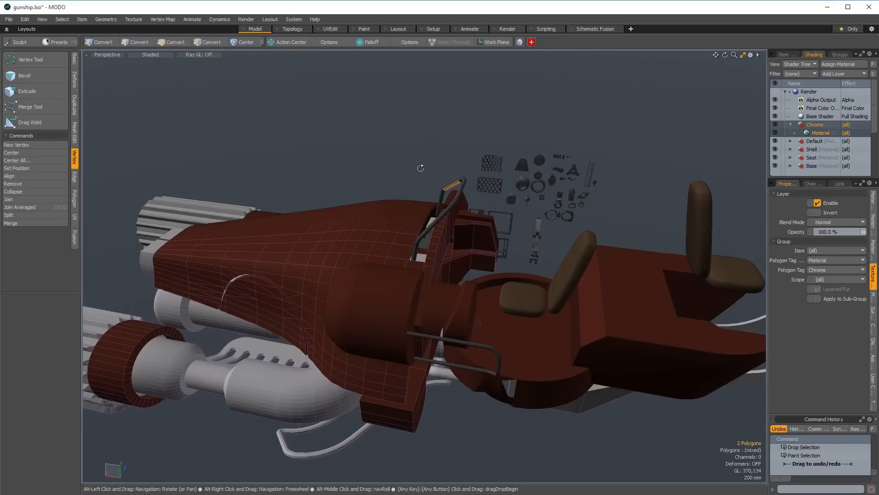
pyautogui.press(']')
pyautogui.keyDown('alt'); pyautogui.moveTo(396, 200); pyautogui.dragTo(607, 206); pyautogui.keyUp('alt')
pyautogui.keyDown('alt'); pyautogui.moveTo(481, 261); pyautogui.dragTo(564, 272); pyautogui.keyUp('alt')
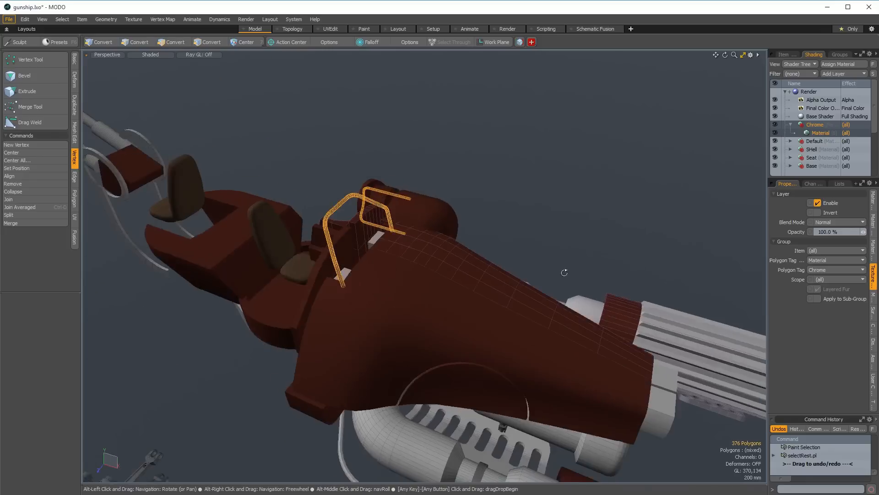
# Make the engine mesh active, select all its matching grey polygons and apply the Chrome material to them.
pyautogui.scroll(-5, 568, 265)
pyautogui.press('space')
pyautogui.press('space')
pyautogui.press('5')
pyautogui.click(516, 327)
pyautogui.press('space')
pyautogui.click(506, 333)
pyautogui.press(']')
pyautogui.keyDown('alt'); pyautogui.moveTo(503, 331); pyautogui.dragTo(495, 329); pyautogui.keyUp('alt')
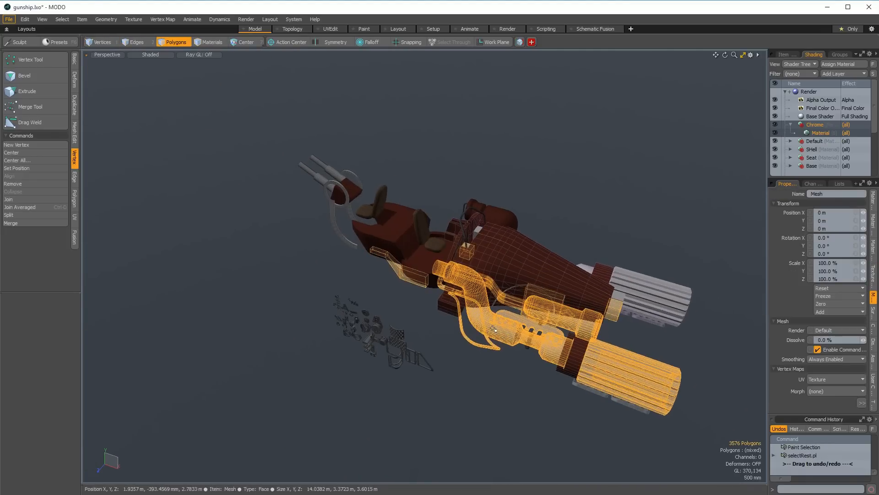
pyautogui.press('m')
pyautogui.press('Return')
pyautogui.press('space')
pyautogui.press('space')
pyautogui.press('space')
# Clear the engine selection and make the mesh with the cockpit pods and gun mount the active item.
pyautogui.click(485, 329)
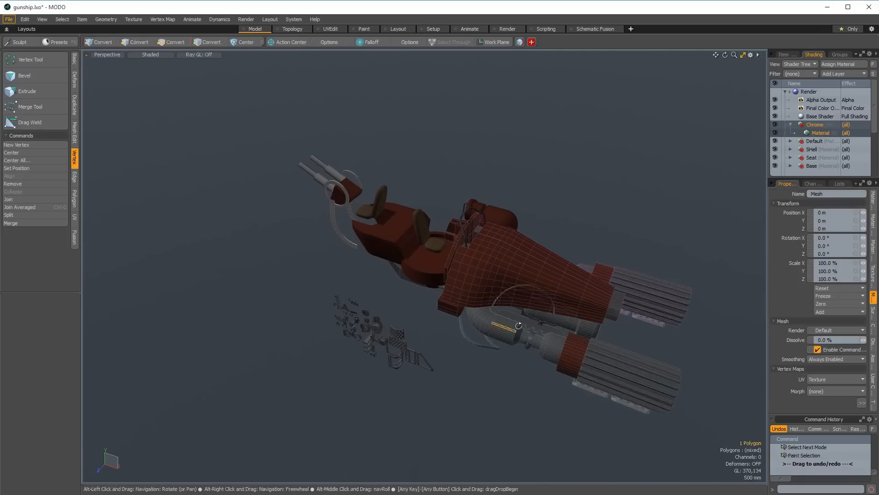
pyautogui.keyDown('alt'); pyautogui.moveTo(485, 329); pyautogui.dragTo(536, 210); pyautogui.keyUp('alt')
pyautogui.press('5')
pyautogui.keyDown('alt'); pyautogui.moveTo(647, 255); pyautogui.dragTo(549, 385); pyautogui.keyUp('alt')
pyautogui.press('3')
pyautogui.click(360, 286)
pyautogui.keyDown('alt'); pyautogui.moveTo(359, 286); pyautogui.dragTo(298, 251); pyautogui.keyUp('alt')
pyautogui.press('5')
pyautogui.click(300, 245)
pyautogui.press('3')
pyautogui.doubleClick(302, 249)
pyautogui.press('space')
pyautogui.press('space')
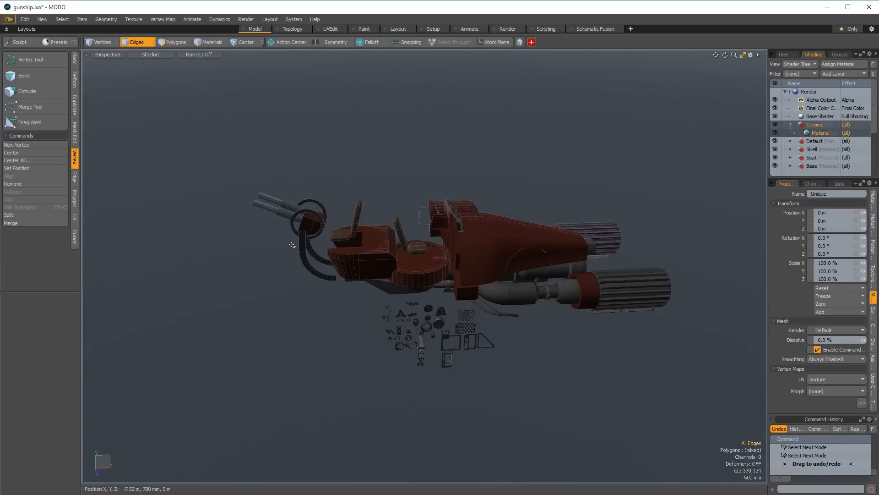
# Select all connected polygons of the round disc beside the side handle.
pyautogui.press('w')
pyautogui.moveTo(271, 301)
pyautogui.keyDown('alt'); pyautogui.mouseDown()
pyautogui.moveTo(318, 346)
pyautogui.moveTo(458, 295)
pyautogui.moveTo(524, 339)
pyautogui.moveTo(452, 241)
pyautogui.moveTo(430, 273)
pyautogui.moveTo(390, 290)
pyautogui.moveTo(386, 360)
pyautogui.moveTo(377, 269)
pyautogui.moveTo(476, 257)
pyautogui.mouseUp(); pyautogui.keyUp('alt')
pyautogui.press('w')
pyautogui.scroll(3, 451, 241)
pyautogui.scroll(-3, 389, 289)
pyautogui.scroll(2, 376, 268)
pyautogui.click(371, 264)
pyautogui.doubleClick(370, 264)
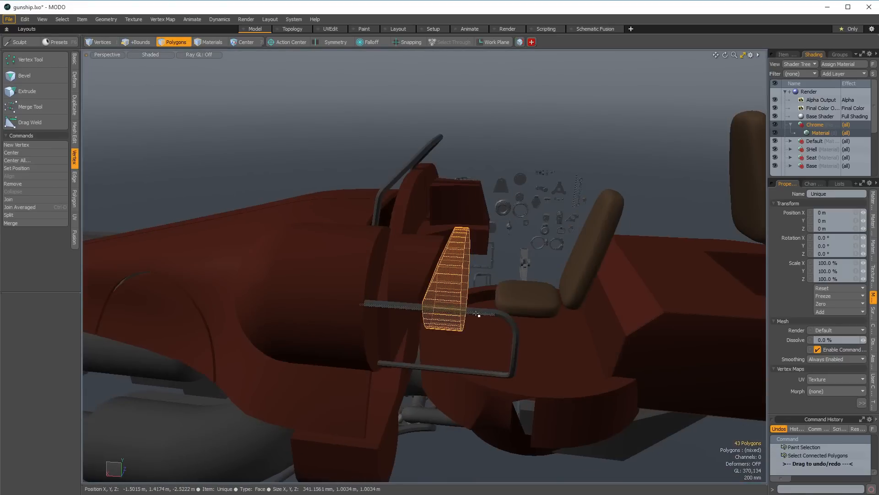
# Make the main hull mesh active and select the two front polygons of the block at the hull's lower side.
pyautogui.click(476, 313)
pyautogui.scroll(-3, 468, 302)
pyautogui.keyDown('alt'); pyautogui.moveTo(469, 303); pyautogui.dragTo(461, 289); pyautogui.keyUp('alt')
pyautogui.click(498, 211)
pyautogui.moveTo(484, 223)
pyautogui.keyDown('alt'); pyautogui.mouseDown()
pyautogui.moveTo(499, 211)
pyautogui.moveTo(412, 357)
pyautogui.moveTo(349, 363)
pyautogui.moveTo(391, 377)
pyautogui.moveTo(453, 273)
pyautogui.moveTo(505, 277)
pyautogui.moveTo(503, 297)
pyautogui.mouseUp(); pyautogui.keyUp('alt')
pyautogui.press('5')
pyautogui.click(498, 282)
pyautogui.press('space')
pyautogui.keyDown('alt'); pyautogui.moveTo(504, 298); pyautogui.dragTo(543, 306); pyautogui.keyUp('alt')
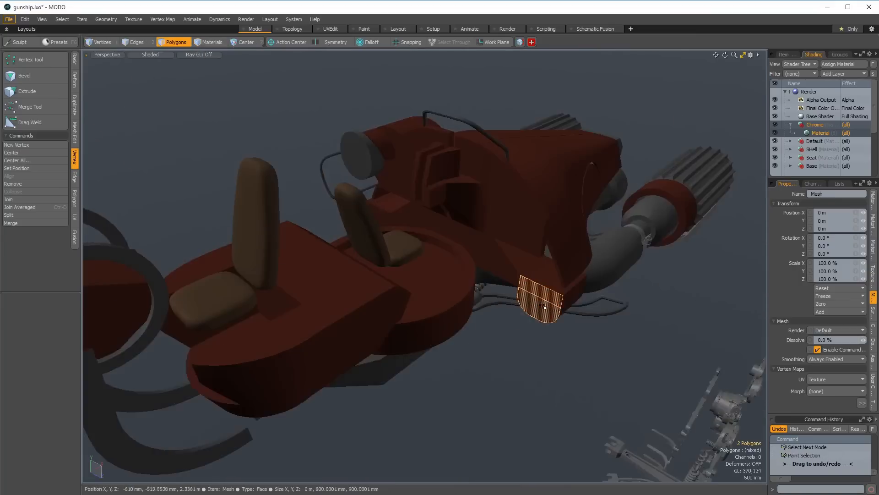
# Inset the selected front face of the side block by 40 mm.
pyautogui.scroll(5, 544, 306)
pyautogui.hotkey('shift', 'd')
pyautogui.moveTo(544, 310); pyautogui.dragTo(522, 353)
pyautogui.press('space')
pyautogui.scroll(-3, 500, 351)
# Extrude the inset face into an arm, moving its end about -1.945 m in X and -740 mm in Z.
pyautogui.press('b')
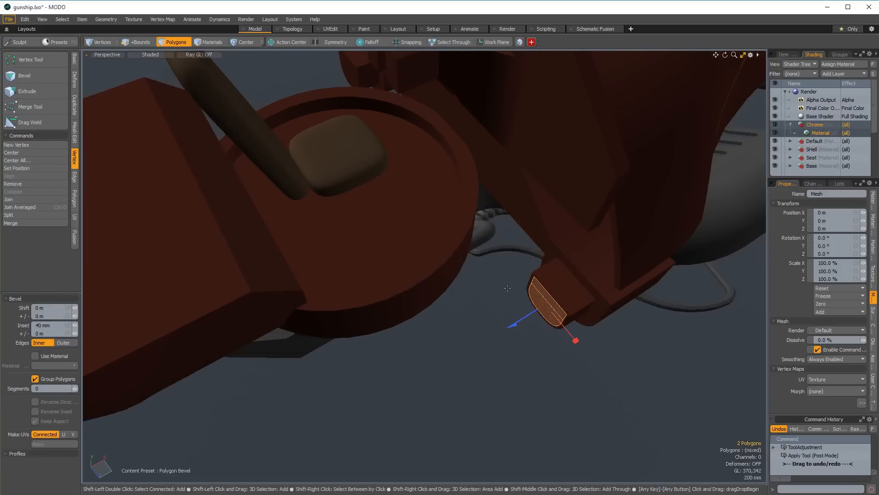
pyautogui.moveTo(512, 325); pyautogui.dragTo(424, 350)
pyautogui.press('w')
pyautogui.moveTo(372, 336); pyautogui.dragTo(166, 291)
pyautogui.keyDown('alt'); pyautogui.moveTo(387, 332); pyautogui.dragTo(551, 141); pyautogui.keyUp('alt')
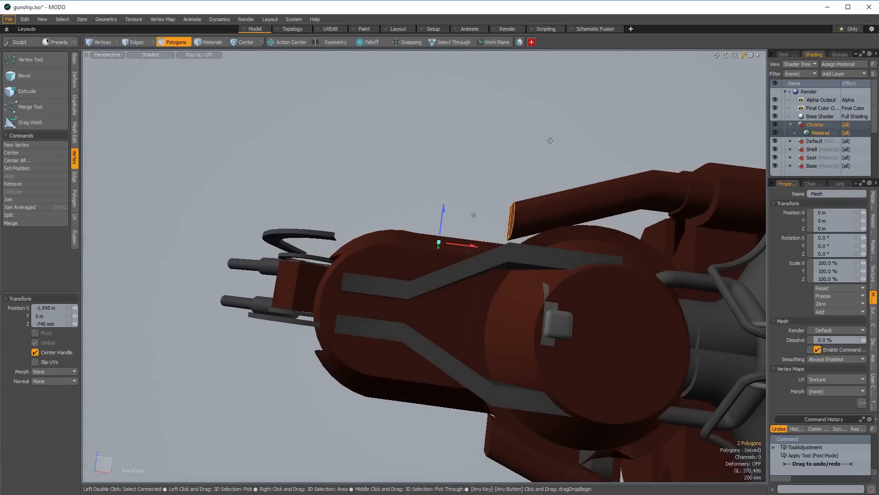
# Extrude the arm's end again to add a straight front section and move it about -750 mm in X.
pyautogui.keyDown('alt'); pyautogui.moveTo(520, 166); pyautogui.dragTo(470, 228); pyautogui.keyUp('alt')
pyautogui.press('b')
pyautogui.click(474, 223)
pyautogui.press('w')
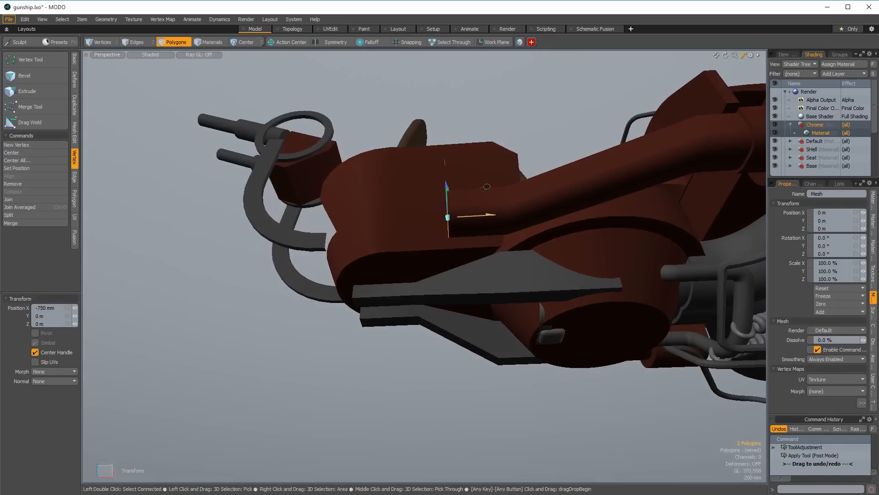
pyautogui.moveTo(439, 217); pyautogui.dragTo(435, 218)
# Round the border edges of the arm's front end with a 170 mm inset edge bevel at round level 3.
pyautogui.keyDown('alt'); pyautogui.moveTo(435, 218); pyautogui.dragTo(462, 258); pyautogui.keyUp('alt')
pyautogui.hotkey('ctrl', '2')
pyautogui.keyDown('ctrl'); pyautogui.click(444, 230); pyautogui.keyUp('ctrl')
pyautogui.keyDown('alt'); pyautogui.moveTo(451, 206); pyautogui.dragTo(407, 179); pyautogui.keyUp('alt')
pyautogui.press('b')
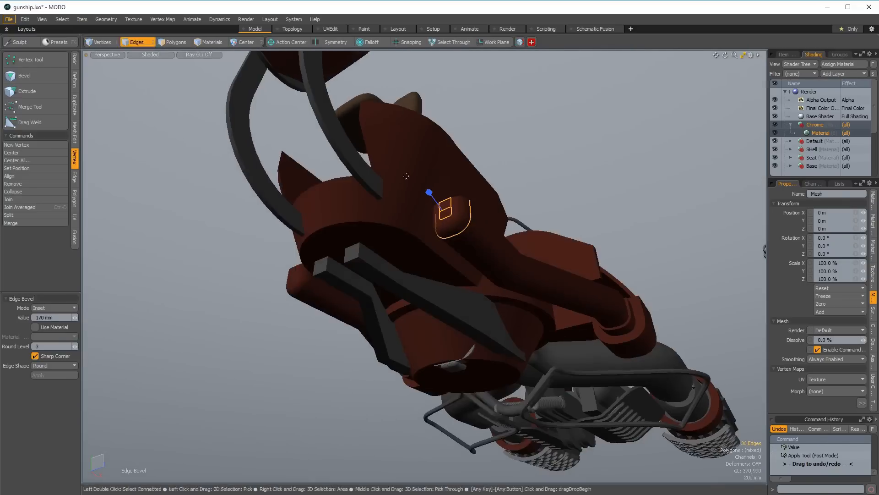
pyautogui.scroll(3, 407, 183)
pyautogui.press('space')
pyautogui.press('space')
# Clean up the overlapping corner vertices on the arm's rounded front end, undoing the unwanted changes.
pyautogui.keyDown('alt'); pyautogui.moveTo(494, 202); pyautogui.dragTo(501, 311); pyautogui.keyUp('alt')
pyautogui.scroll(3, 497, 274)
pyautogui.press('1')
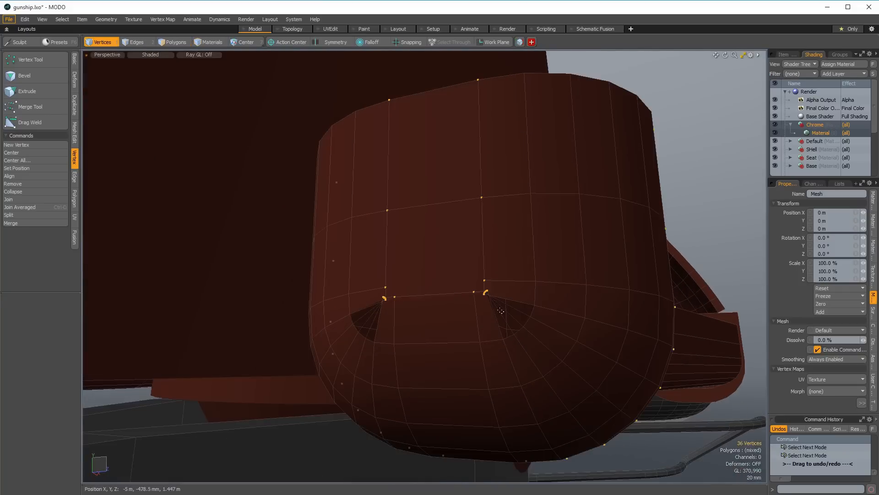
pyautogui.hotkey('ctrl', 'd')
pyautogui.keyDown('alt'); pyautogui.moveTo(430, 281); pyautogui.dragTo(425, 315); pyautogui.keyUp('alt')
pyautogui.moveTo(426, 272)
pyautogui.keyDown('alt'); pyautogui.mouseDown()
pyautogui.moveTo(406, 302)
pyautogui.moveTo(352, 275)
pyautogui.mouseUp(); pyautogui.keyUp('alt')
pyautogui.keyDown('ctrl'); pyautogui.moveTo(351, 260); pyautogui.dragTo(133, 159, button='right'); pyautogui.keyUp('ctrl')
pyautogui.hotkey('ctrl', 'z')
pyautogui.hotkey('ctrl', 'z')
pyautogui.hotkey('ctrl', 'z')
# Create a 40-sided cylinder along the X axis near the arm's front end.
pyautogui.keyDown('alt'); pyautogui.moveTo(374, 135); pyautogui.dragTo(375, 256); pyautogui.keyUp('alt')
pyautogui.scroll(-4, 375, 256)
pyautogui.press('space')
pyautogui.press('space')
pyautogui.hotkey('shift', 'r')
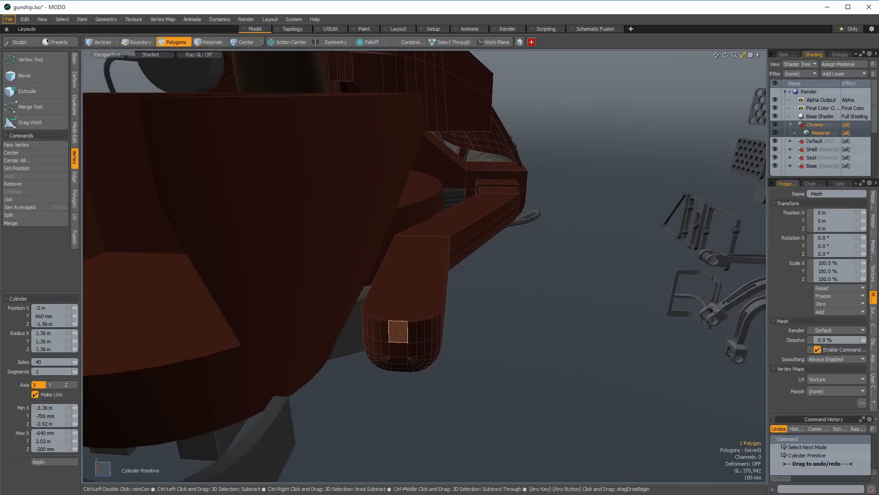
pyautogui.keyDown('ctrl'); pyautogui.moveTo(419, 208); pyautogui.dragTo(446, 229); pyautogui.keyUp('ctrl')
pyautogui.keyDown('alt'); pyautogui.moveTo(445, 229); pyautogui.dragTo(321, 257); pyautogui.keyUp('alt')
# Select the whole new cylinder and stretch it along the X axis.
pyautogui.press('space')
pyautogui.click(332, 226)
pyautogui.scroll(-5, 349, 216)
pyautogui.press('r')
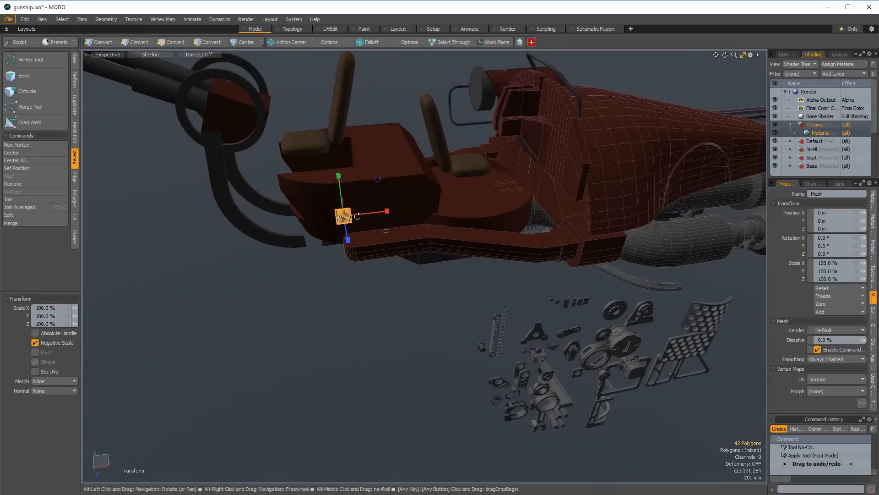
pyautogui.moveTo(388, 211); pyautogui.dragTo(436, 205)
# Move the cylinder onto the arm's straight front section, by about 40 mm in Y and -120 mm in Z.
pyautogui.keyDown('alt'); pyautogui.moveTo(435, 205); pyautogui.dragTo(362, 183); pyautogui.keyUp('alt')
pyautogui.press('w')
pyautogui.moveTo(305, 160); pyautogui.dragTo(495, 187)
pyautogui.hotkey('shift', 'a')
# Scale the cylinder to fit the width of the arm's front section.
pyautogui.press('r')
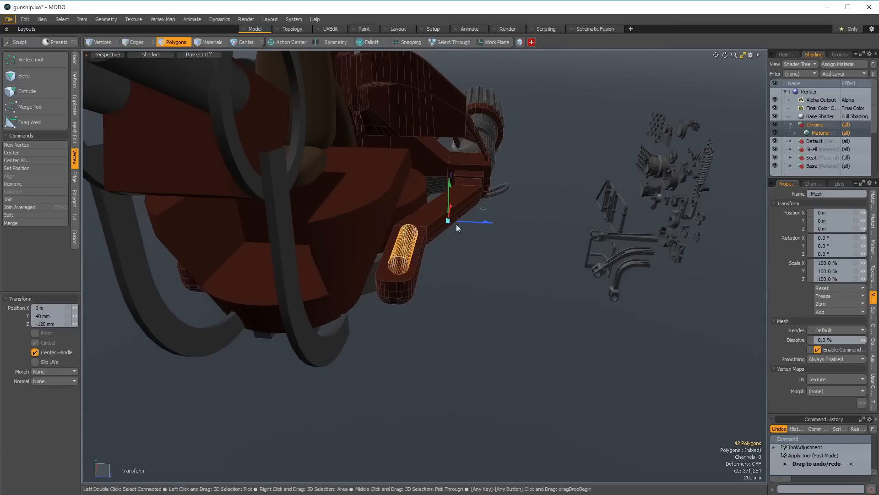
pyautogui.hotkey('shift', 'a')
pyautogui.press('r')
pyautogui.keyDown('alt'); pyautogui.moveTo(456, 224); pyautogui.dragTo(375, 211); pyautogui.keyUp('alt')
pyautogui.moveTo(476, 262); pyautogui.dragTo(320, 310)
pyautogui.hotkey('shift', 'a')
pyautogui.keyDown('alt'); pyautogui.moveTo(485, 321); pyautogui.dragTo(361, 338); pyautogui.keyUp('alt')
# Round both ends of the cylinder with a 110 mm inset edge bevel at round level 3.
pyautogui.press('space')
pyautogui.click(412, 373)
pyautogui.keyDown('shift'); pyautogui.click(474, 362); pyautogui.keyUp('shift')
pyautogui.hotkey('ctrl', '2')
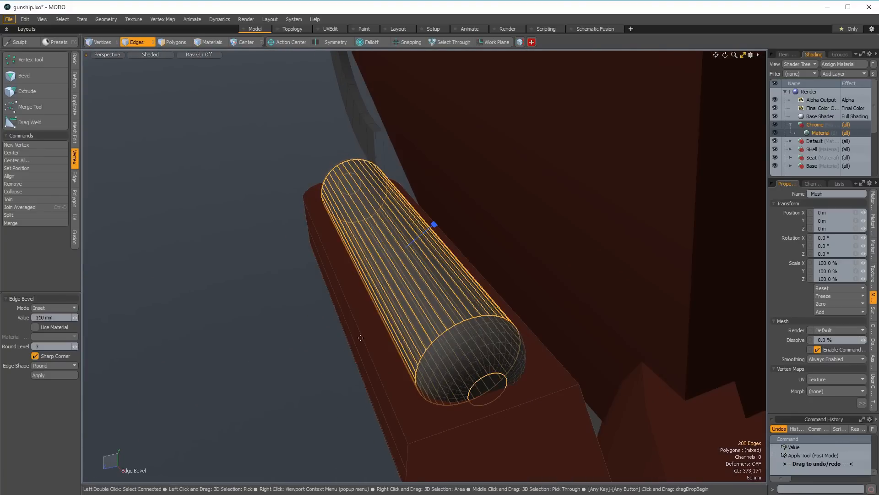
# Convert the selection to polygons and adjust the rounded capsule's size and position on the arm.
pyautogui.hotkey('ctrl', '3')
pyautogui.press('r')
pyautogui.keyDown('alt'); pyautogui.moveTo(433, 346); pyautogui.dragTo(511, 305); pyautogui.keyUp('alt')
pyautogui.moveTo(384, 270)
pyautogui.keyDown('alt'); pyautogui.mouseDown()
pyautogui.moveTo(370, 318)
pyautogui.moveTo(345, 306)
pyautogui.moveTo(407, 301)
pyautogui.mouseUp(); pyautogui.keyUp('alt')
pyautogui.press('w')
pyautogui.scroll(-2, 409, 302)
pyautogui.press('q')
# Shift one rounded end of the capsule to match the arm's straight front section, and select the whole capsule.
pyautogui.moveTo(369, 389)
pyautogui.keyDown('ctrl'); pyautogui.mouseDown(button='right')
pyautogui.moveTo(286, 202)
pyautogui.moveTo(369, 172)
pyautogui.mouseUp(button='right'); pyautogui.keyUp('ctrl')
pyautogui.hotkey('shift', 'Down')
pyautogui.keyDown('alt'); pyautogui.moveTo(398, 218); pyautogui.dragTo(458, 333); pyautogui.keyUp('alt')
pyautogui.press('w')
pyautogui.moveTo(480, 303); pyautogui.dragTo(362, 277)
pyautogui.press('q')
pyautogui.keyDown('shift'); pyautogui.click(365, 242); pyautogui.keyUp('shift')
pyautogui.doubleClick(365, 242)
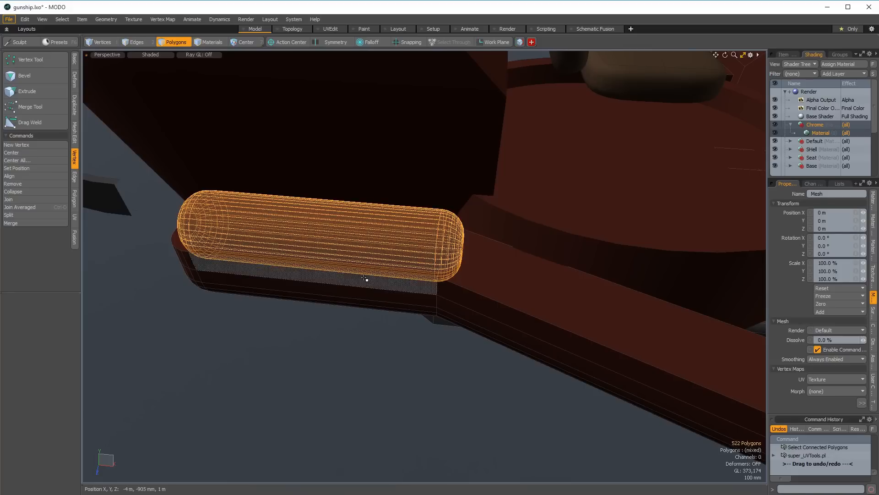
pyautogui.press('r')
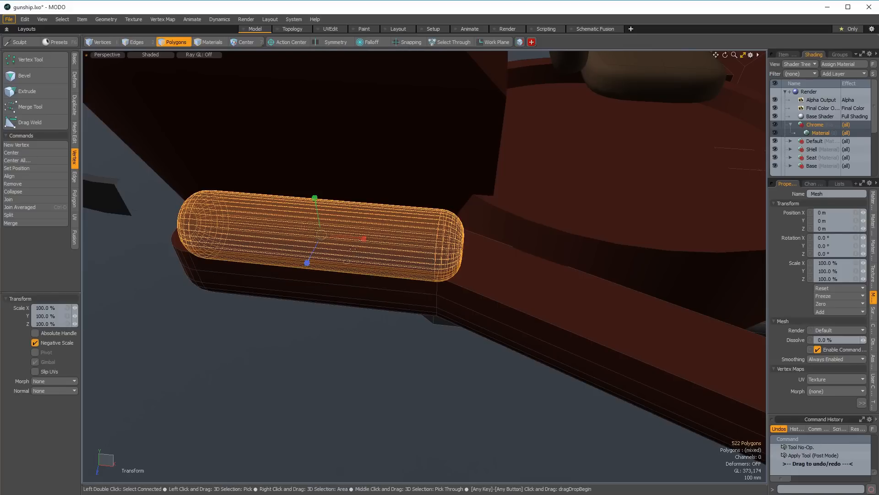
pyautogui.moveTo(322, 236); pyautogui.dragTo(316, 238)
pyautogui.hotkey('ctrl', 'z')
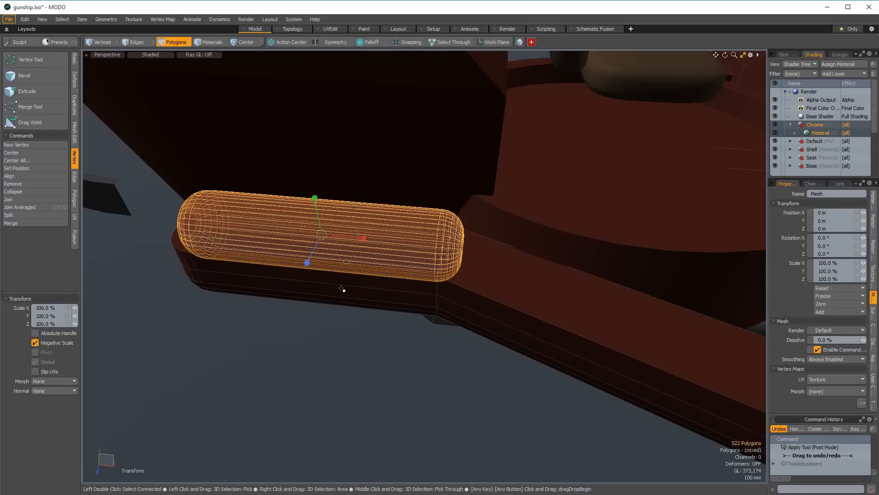
pyautogui.keyDown('alt'); pyautogui.moveTo(398, 289); pyautogui.dragTo(538, 257); pyautogui.keyUp('alt')
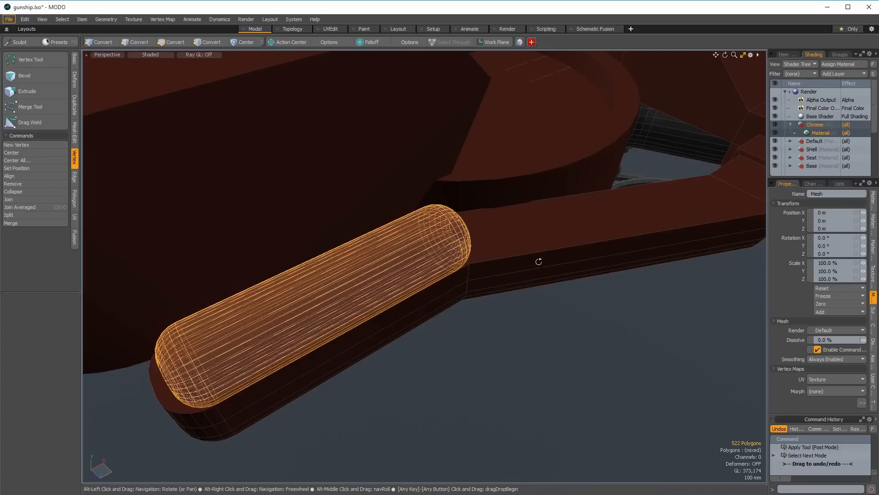
pyautogui.doubleClick(390, 254)
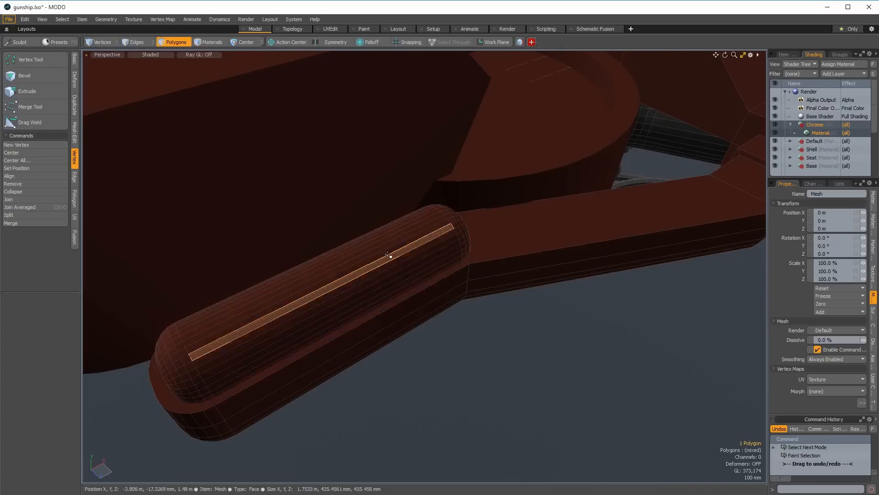
pyautogui.moveTo(393, 299)
pyautogui.mouseDown()
pyautogui.moveTo(376, 300)
pyautogui.moveTo(406, 296)
pyautogui.mouseUp()
pyautogui.hotkey('ctrl', 'z')
pyautogui.press('space')
pyautogui.press('space')
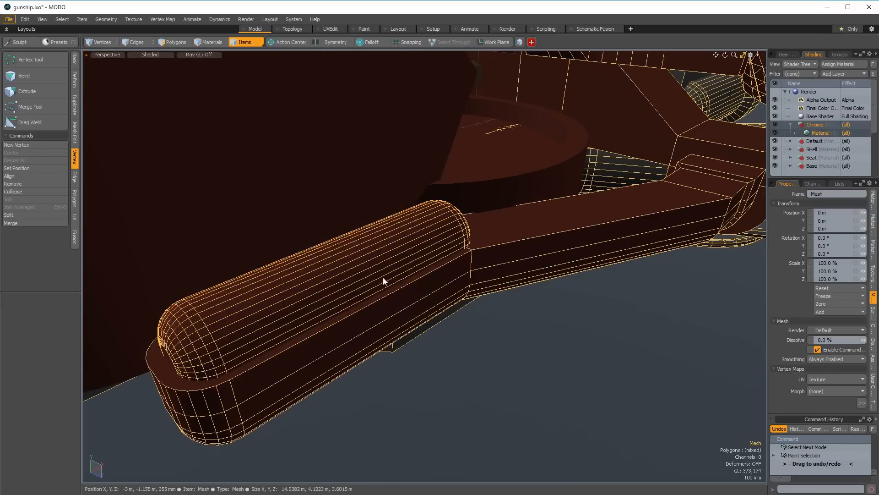
pyautogui.press('3')
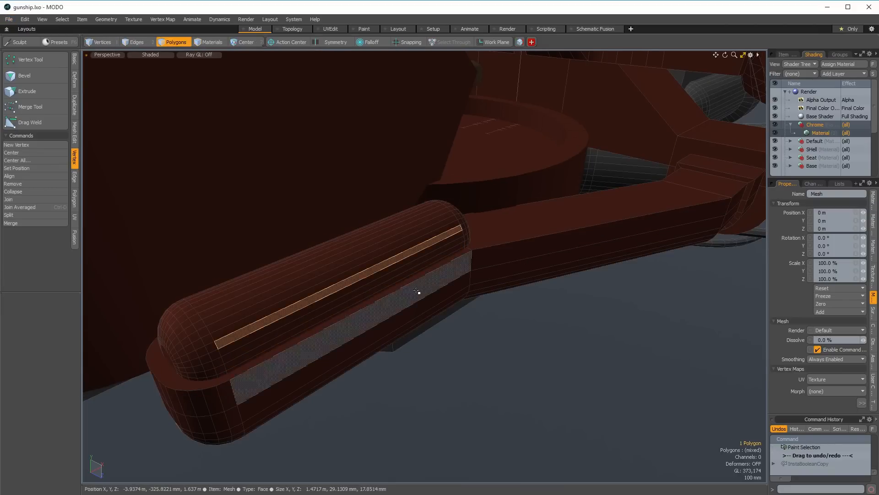
# Cut a capsule-shaped pocket into the arm with InstaBooleanCopy and move the capsule's rear rounded end 115 mm in X.
pyautogui.doubleClick(333, 268)
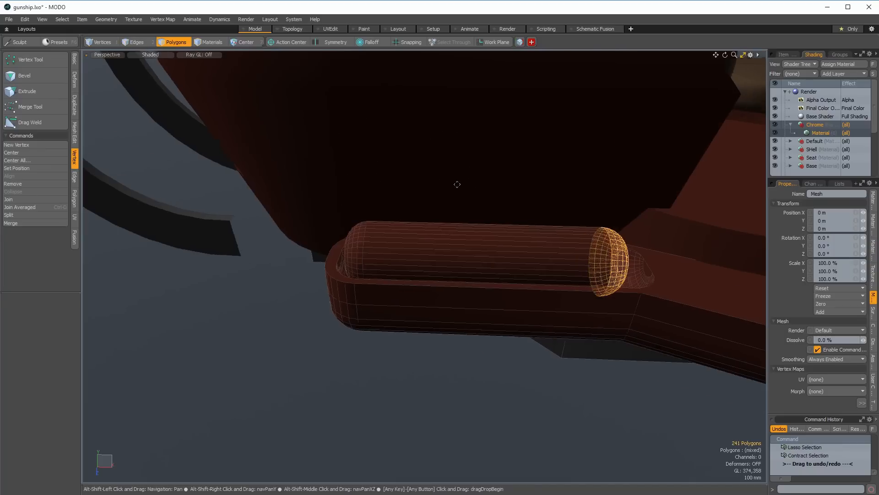
pyautogui.press('w')
pyautogui.keyDown('alt'); pyautogui.moveTo(457, 185); pyautogui.dragTo(415, 256); pyautogui.keyUp('alt')
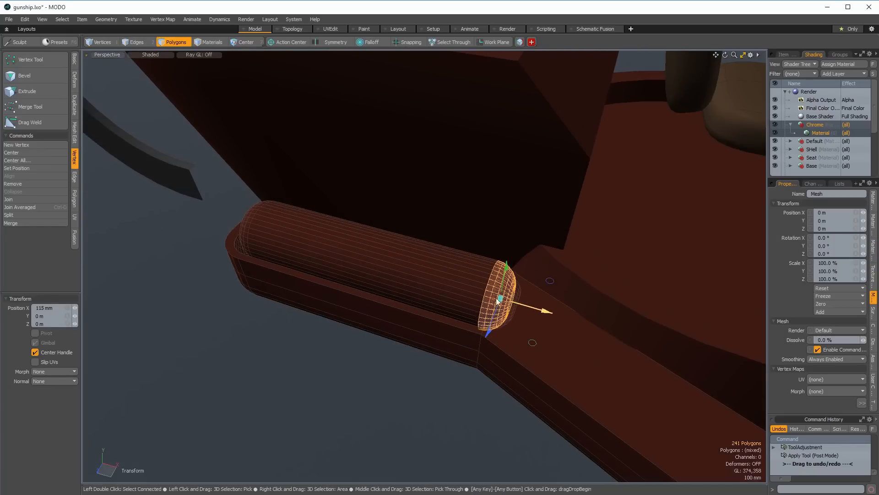
pyautogui.press('space')
# Apply the grey material to the entire capsule and save the scene.
pyautogui.scroll(-2, 370, 392)
pyautogui.press(']')
pyautogui.keyDown('alt'); pyautogui.moveTo(369, 393); pyautogui.dragTo(375, 365); pyautogui.keyUp('alt')
pyautogui.press('space')
pyautogui.keyDown('shift'); pyautogui.click(201, 255); pyautogui.keyUp('shift')
pyautogui.press('space')
pyautogui.click(206, 255)
pyautogui.keyDown('alt'); pyautogui.moveTo(205, 255); pyautogui.dragTo(343, 321); pyautogui.keyUp('alt')
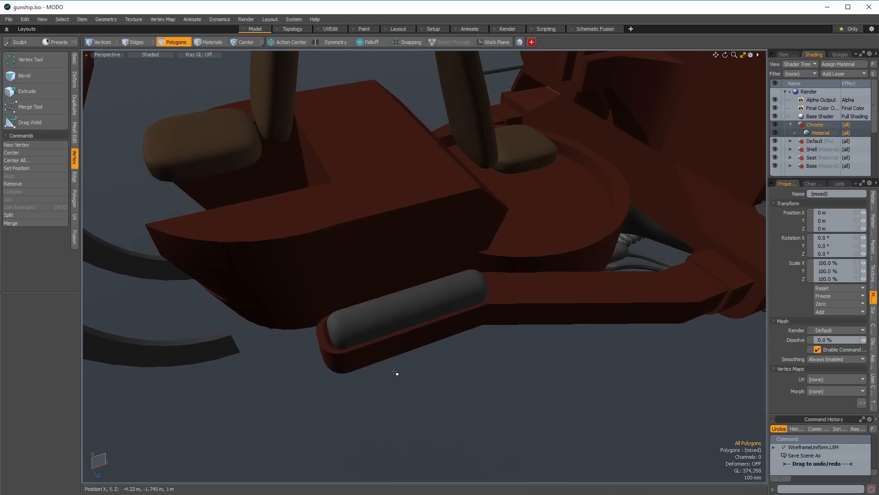
# Switch the viewport to Texture shading without wireframes and examine the new side arm against the hull.
pyautogui.scroll(-4, 459, 344)
pyautogui.moveTo(419, 347)
pyautogui.keyDown('alt'); pyautogui.mouseDown()
pyautogui.moveTo(399, 342)
pyautogui.moveTo(414, 331)
pyautogui.mouseUp(); pyautogui.keyUp('alt')
pyautogui.press('KP_8')
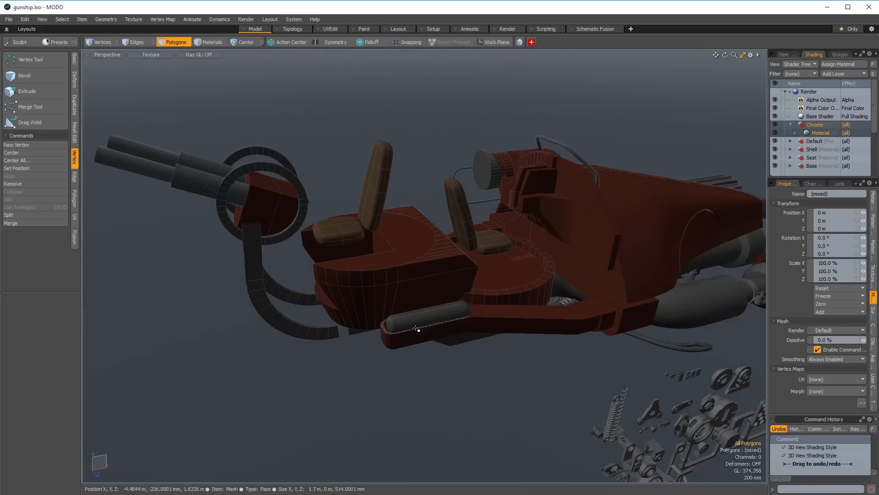
pyautogui.scroll(3, 450, 268)
pyautogui.keyDown('alt'); pyautogui.moveTo(490, 271); pyautogui.dragTo(394, 259); pyautogui.keyUp('alt')
pyautogui.scroll(-3, 386, 287)
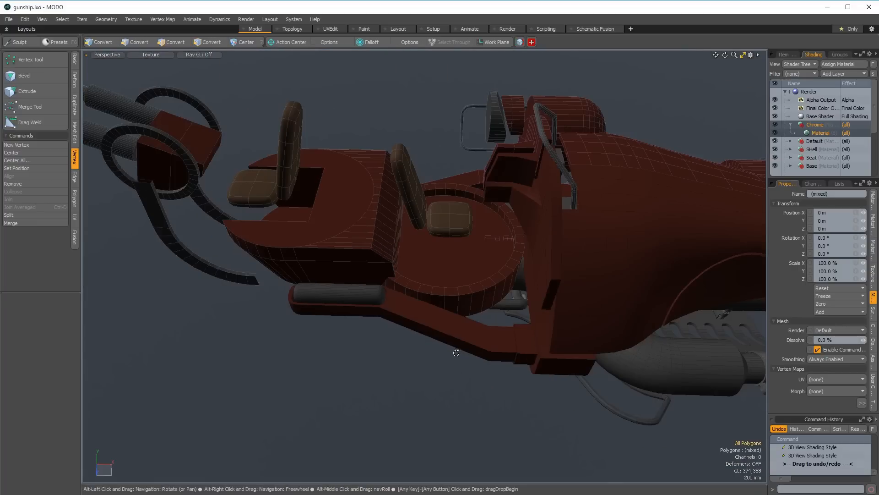
pyautogui.press('KP_7')
pyautogui.press('KP_7')
pyautogui.keyDown('alt'); pyautogui.moveTo(403, 368); pyautogui.dragTo(420, 301); pyautogui.keyUp('alt')
pyautogui.scroll(3, 507, 266)
pyautogui.scroll(-3, 507, 266)
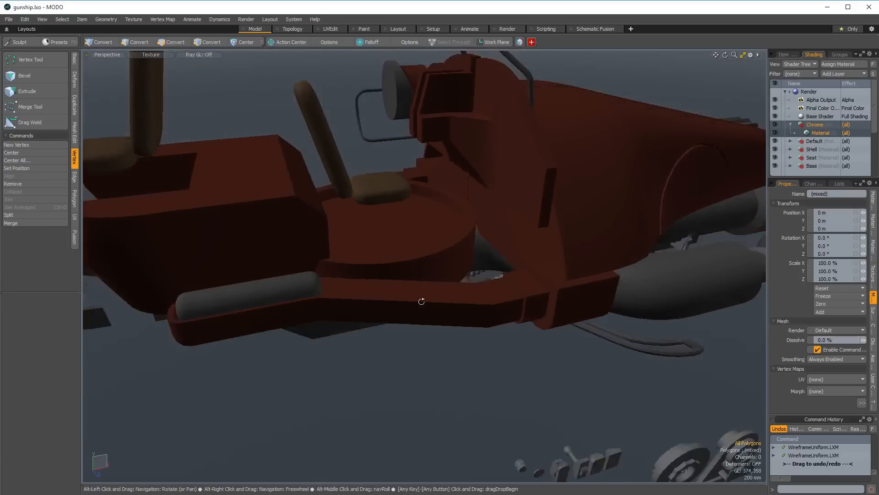
# Copy the arm's top face behind the capsule and move the copied strip above the arm.
pyautogui.scroll(3, 420, 300)
pyautogui.doubleClick(453, 334)
pyautogui.moveTo(469, 321)
pyautogui.mouseDown()
pyautogui.moveTo(606, 307)
pyautogui.moveTo(624, 315)
pyautogui.mouseUp()
pyautogui.scroll(-3, 619, 312)
pyautogui.press('w')
pyautogui.keyDown('ctrl'); pyautogui.keyDown('alt'); pyautogui.moveTo(537, 292); pyautogui.dragTo(486, 205); pyautogui.keyUp('alt'); pyautogui.keyUp('ctrl')
pyautogui.keyDown('alt'); pyautogui.moveTo(557, 243); pyautogui.dragTo(578, 263); pyautogui.keyUp('alt')
# Divide the copied strip above the arm with a crosswise cut using Edge Slice.
pyautogui.press('q')
pyautogui.press('2')
pyautogui.click(508, 272)
pyautogui.hotkey('alt', 'c')
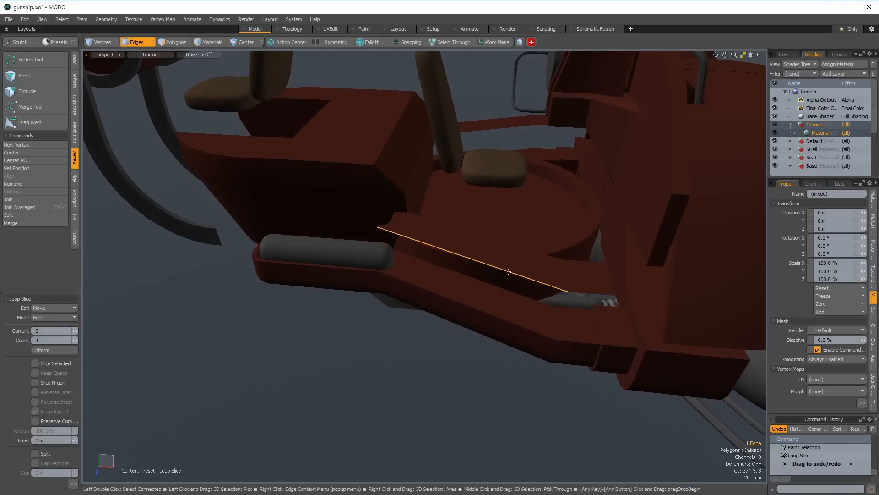
pyautogui.press('3')
pyautogui.keyDown('alt'); pyautogui.moveTo(485, 249); pyautogui.dragTo(486, 271); pyautogui.keyUp('alt')
pyautogui.press('c')
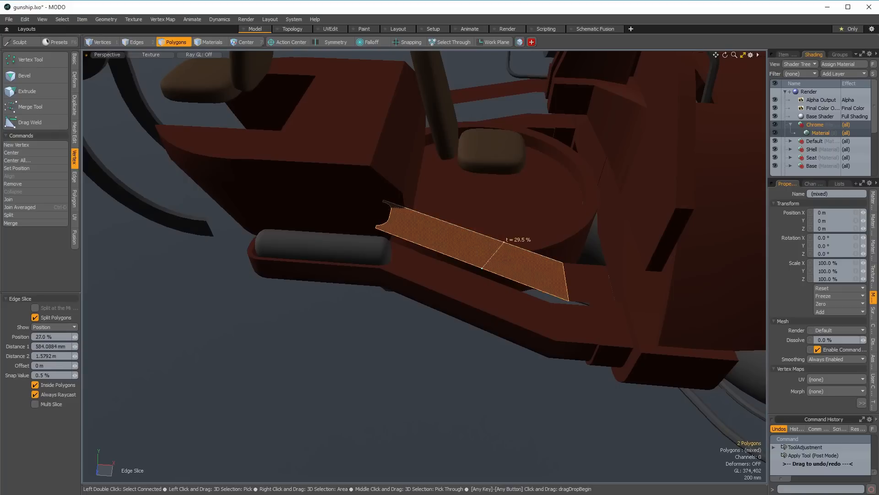
# Raise the rear section of the strip so that it slopes upward toward the hull.
pyautogui.press('space')
pyautogui.click(517, 271)
pyautogui.click(581, 286)
pyautogui.press('w')
pyautogui.keyDown('alt'); pyautogui.moveTo(580, 286); pyautogui.dragTo(580, 232); pyautogui.keyUp('alt')
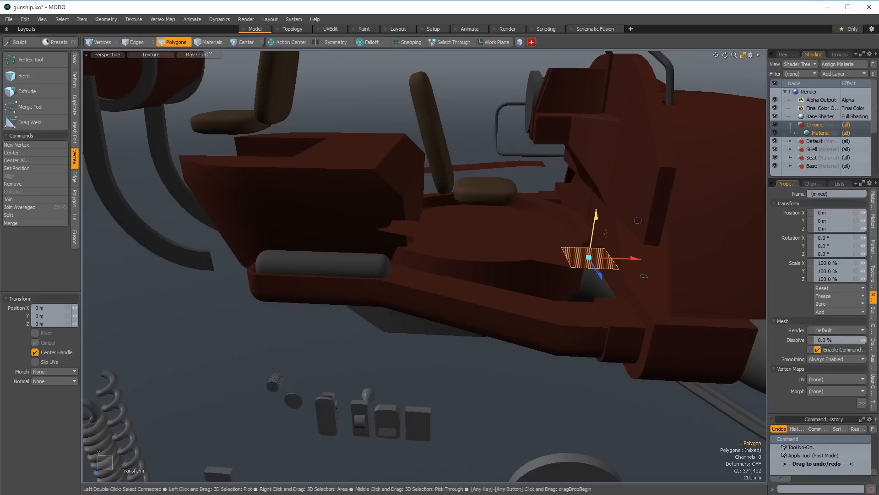
pyautogui.moveTo(603, 171); pyautogui.dragTo(605, 158)
# Round the strip's rear upper bend with a 78 mm edge bevel at round level 3.
pyautogui.keyDown('alt'); pyautogui.moveTo(606, 158); pyautogui.dragTo(563, 232); pyautogui.keyUp('alt')
pyautogui.press('space')
pyautogui.press('KP_6')
pyautogui.press('space')
pyautogui.press('space')
pyautogui.click(576, 191)
pyautogui.keyDown('alt'); pyautogui.moveTo(576, 191); pyautogui.dragTo(550, 188); pyautogui.keyUp('alt')
pyautogui.press('b')
pyautogui.moveTo(550, 188); pyautogui.dragTo(568, 193)
pyautogui.scroll(4, 549, 220)
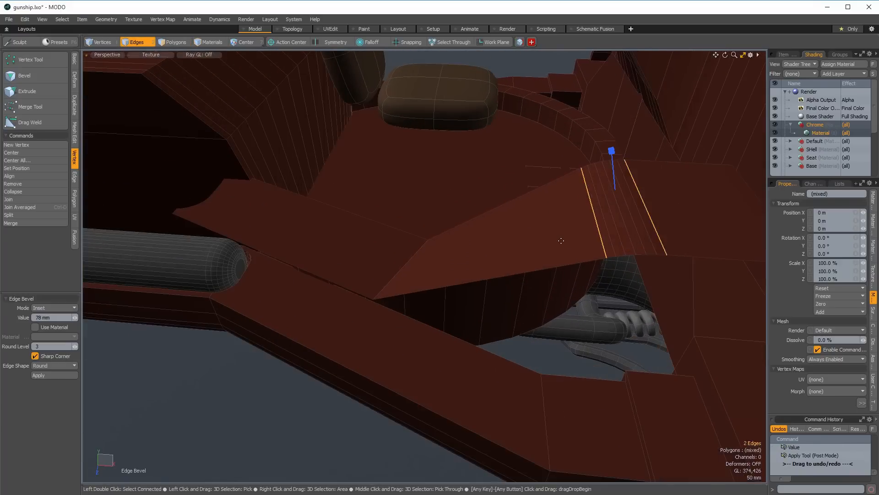
# Round the strip's lower front bend with a 49 mm edge bevel at round level 2.
pyautogui.keyDown('alt'); pyautogui.moveTo(525, 243); pyautogui.dragTo(448, 256); pyautogui.keyUp('alt')
pyautogui.scroll(-3, 448, 256)
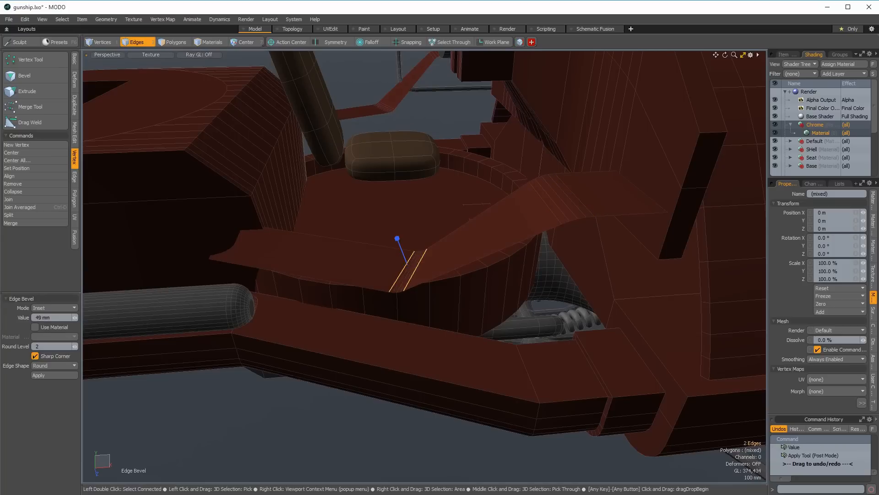
pyautogui.scroll(-3, 510, 250)
# Extend the strip's rear end edge down toward the side arm in consecutive segments with Edge Extend.
pyautogui.doubleClick(491, 236)
pyautogui.keyDown('alt'); pyautogui.moveTo(491, 236); pyautogui.dragTo(582, 236); pyautogui.keyUp('alt')
pyautogui.press('space')
pyautogui.press('space')
pyautogui.press('w')
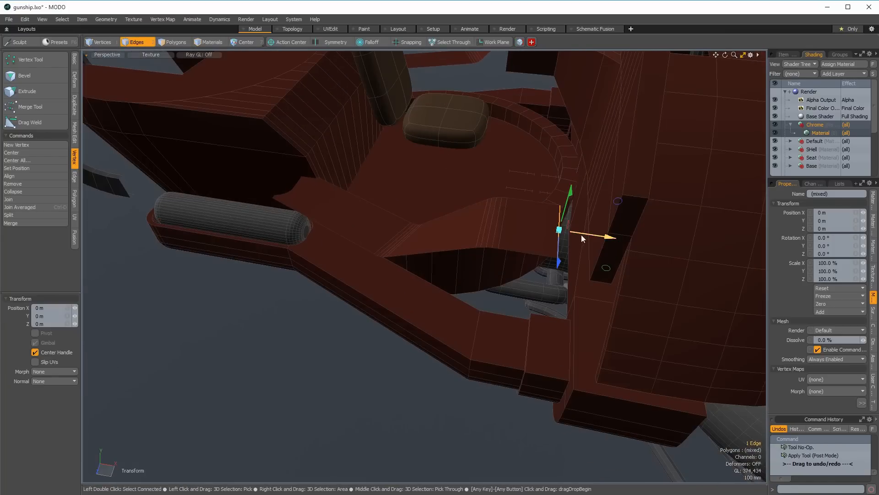
pyautogui.press('w')
pyautogui.keyDown('alt'); pyautogui.moveTo(532, 269); pyautogui.dragTo(574, 176); pyautogui.keyUp('alt')
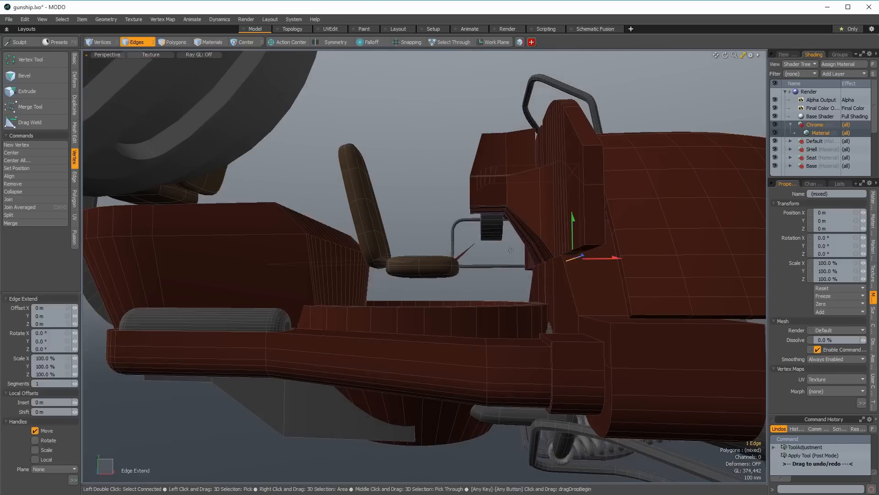
pyautogui.press('z')
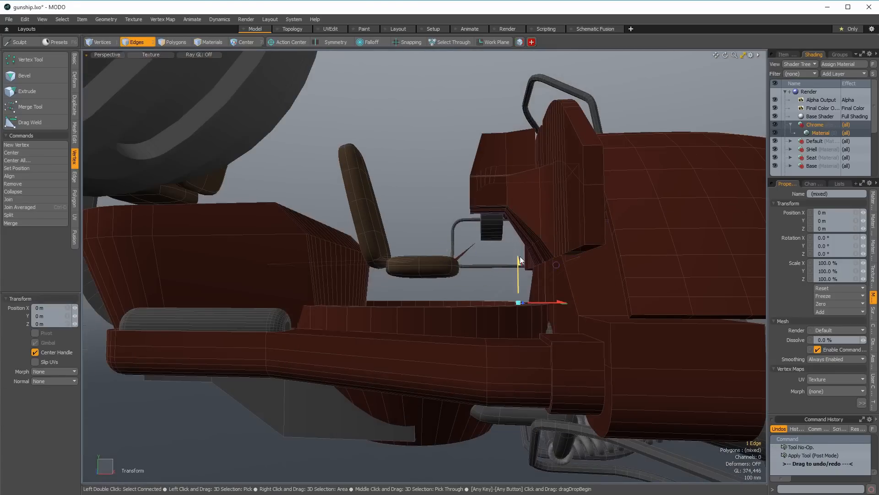
pyautogui.keyDown('alt'); pyautogui.moveTo(498, 306); pyautogui.dragTo(464, 309); pyautogui.keyUp('alt')
# Round the bend edges of the strip's downward extension with Edge Bevel.
pyautogui.press('q')
pyautogui.keyDown('alt'); pyautogui.moveTo(515, 219); pyautogui.dragTo(493, 270); pyautogui.keyUp('alt')
pyautogui.press('b')
pyautogui.moveTo(493, 271)
pyautogui.keyDown('alt'); pyautogui.mouseDown()
pyautogui.moveTo(455, 240)
pyautogui.moveTo(520, 166)
pyautogui.moveTo(499, 260)
pyautogui.moveTo(363, 285)
pyautogui.mouseUp(); pyautogui.keyUp('alt')
pyautogui.press('space')
pyautogui.hotkey('ctrl', 'z')
pyautogui.hotkey('ctrl', 'z')
pyautogui.hotkey('ctrl', 'z')
pyautogui.keyDown('shift'); pyautogui.click(504, 285); pyautogui.keyUp('shift')
pyautogui.press('space')
pyautogui.press('space')
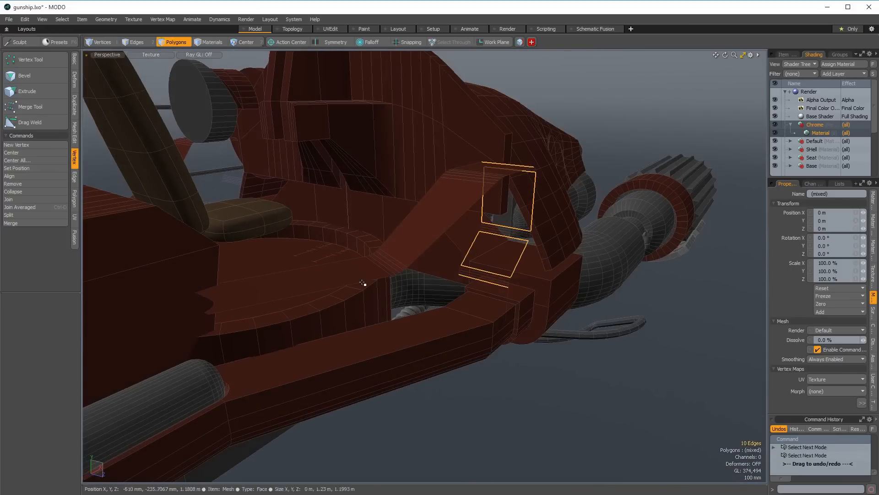
# Select the strip's long border edges and build a thin tube along them, scaling its rings with the Local action center.
pyautogui.click(268, 299)
pyautogui.doubleClick(280, 290)
pyautogui.press('space')
pyautogui.press('space')
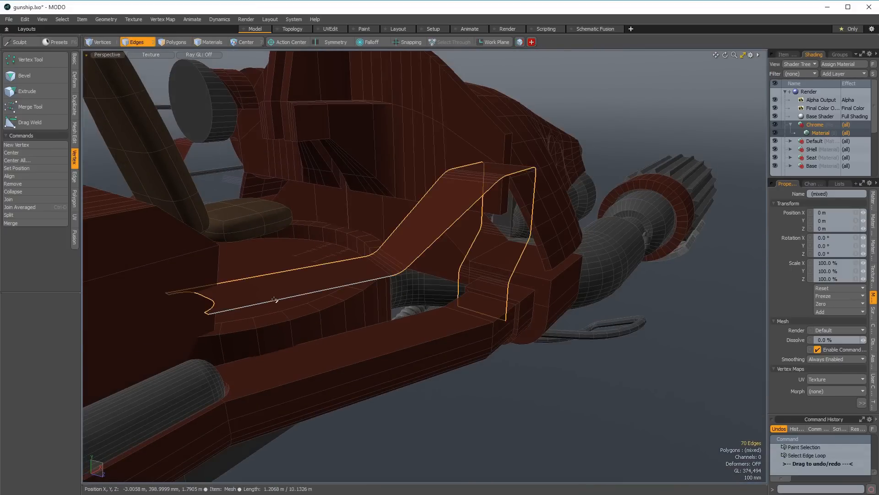
pyautogui.keyDown('alt'); pyautogui.moveTo(275, 300); pyautogui.dragTo(220, 313); pyautogui.keyUp('alt')
pyautogui.keyDown('ctrl'); pyautogui.moveTo(438, 110); pyautogui.dragTo(438, 109, button='right'); pyautogui.keyUp('ctrl')
pyautogui.keyDown('alt'); pyautogui.moveTo(448, 161); pyautogui.dragTo(399, 238); pyautogui.keyUp('alt')
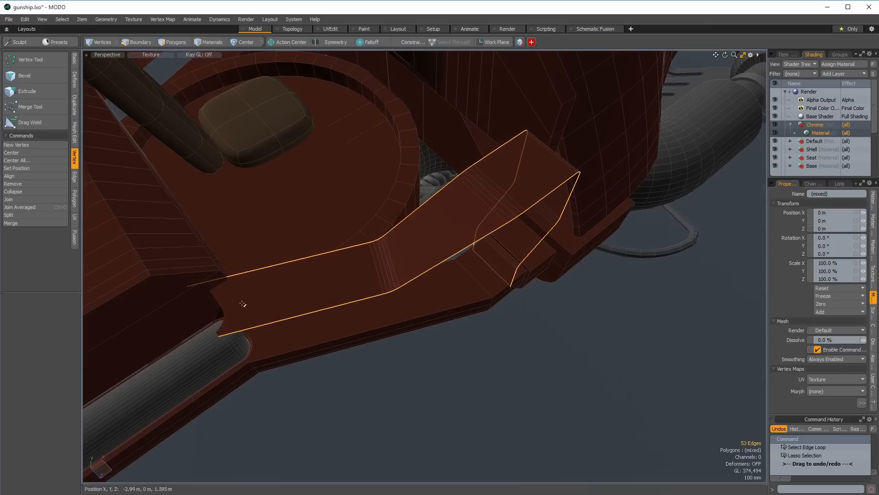
pyautogui.keyDown('alt'); pyautogui.moveTo(536, 145); pyautogui.dragTo(575, 171); pyautogui.keyUp('alt')
pyautogui.scroll(-3, 544, 190)
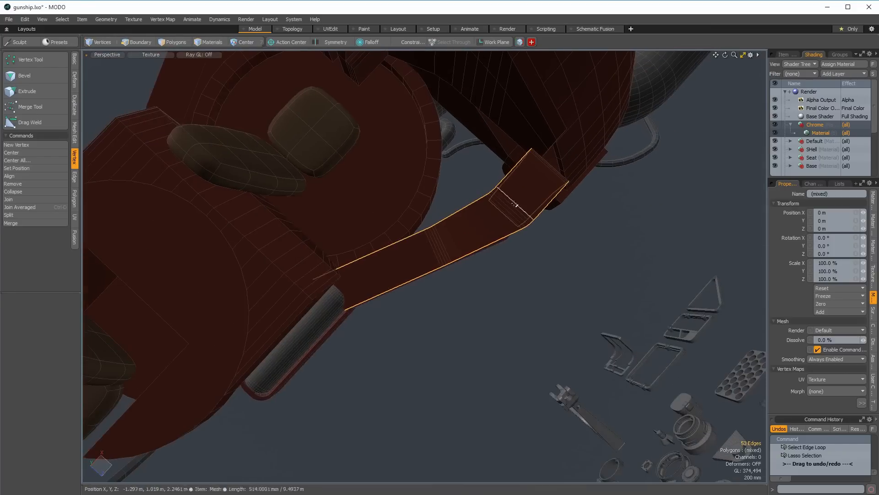
pyautogui.keyDown('alt'); pyautogui.moveTo(593, 153); pyautogui.dragTo(454, 270); pyautogui.keyUp('alt')
pyautogui.scroll(3, 561, 294)
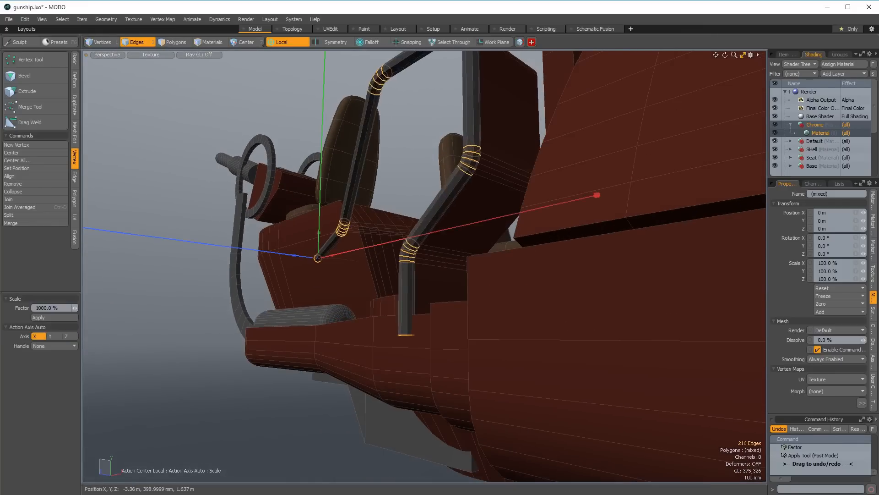
# Delete the flat guide strip beneath the tube, keeping only the tube.
pyautogui.keyDown('alt'); pyautogui.moveTo(255, 208); pyautogui.dragTo(443, 206); pyautogui.keyUp('alt')
pyautogui.press('space')
pyautogui.press('space')
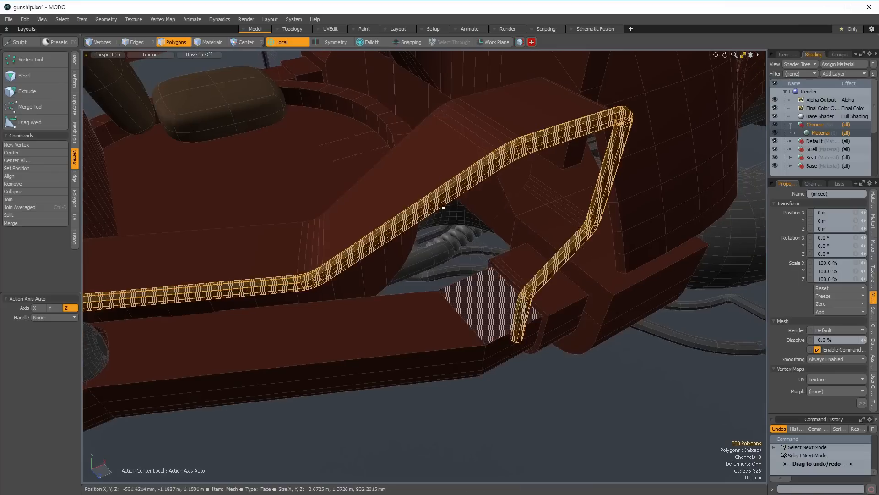
pyautogui.scroll(-3, 441, 205)
pyautogui.click(437, 178)
pyautogui.press('Delete')
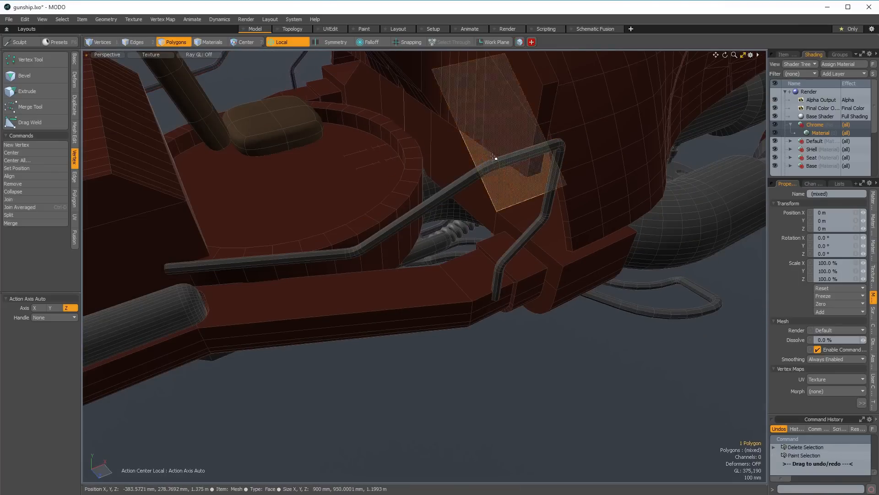
# Position the whole tube over the side arm and hide the wireframe overlay.
pyautogui.doubleClick(496, 164)
pyautogui.keyDown('alt'); pyautogui.moveTo(496, 164); pyautogui.dragTo(451, 244); pyautogui.keyUp('alt')
pyautogui.press('w')
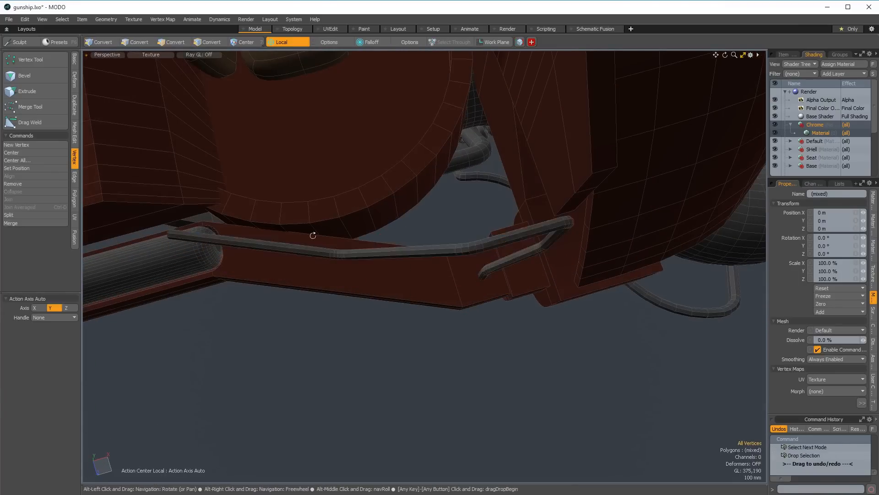
pyautogui.scroll(-5, 313, 235)
pyautogui.keyDown('alt'); pyautogui.moveTo(275, 219); pyautogui.dragTo(40, 246); pyautogui.keyUp('alt')
pyautogui.press('8')
pyautogui.scroll(-5, 609, 247)
pyautogui.scroll(4, 350, 230)
pyautogui.scroll(6, 345, 223)
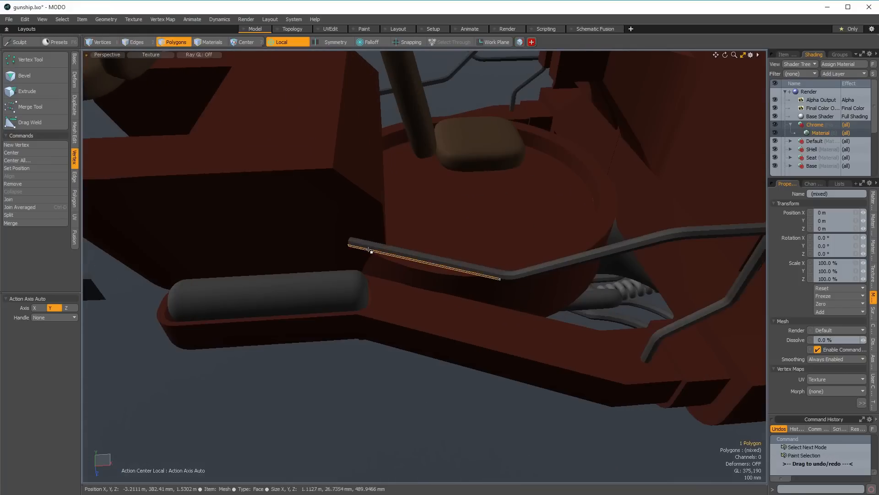
# Adjust the edge ring at the tube's front end with the Transform tool, using the Selection action center.
pyautogui.scroll(4, 362, 247)
pyautogui.press('2')
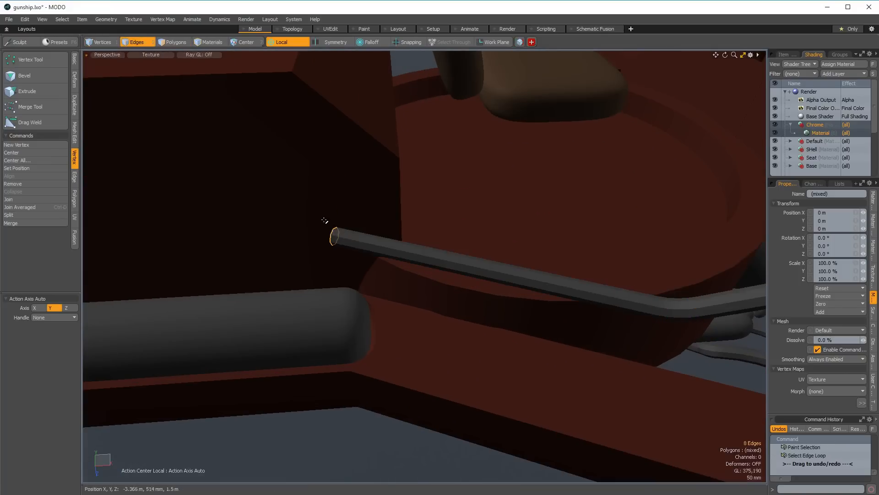
pyautogui.scroll(-4, 329, 227)
pyautogui.press('w')
pyautogui.keyDown('alt'); pyautogui.moveTo(287, 220); pyautogui.dragTo(259, 247); pyautogui.keyUp('alt')
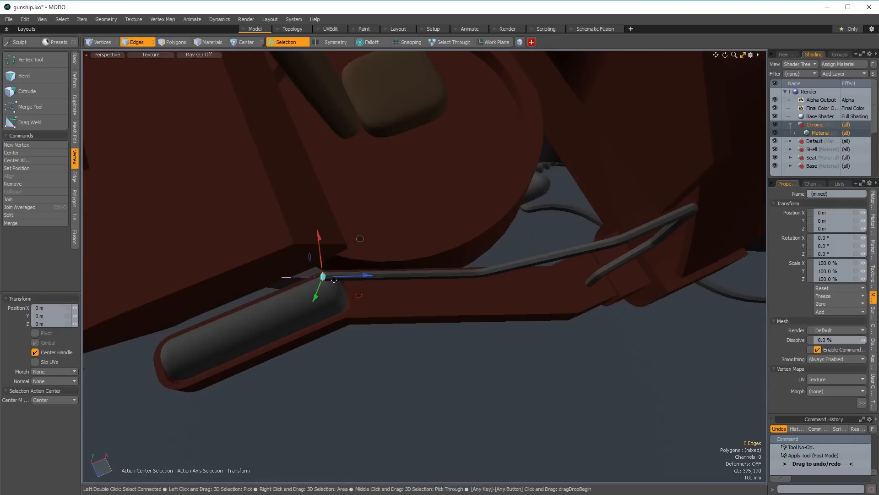
pyautogui.keyDown('alt'); pyautogui.moveTo(323, 276); pyautogui.dragTo(457, 174); pyautogui.keyUp('alt')
pyautogui.press('q')
pyautogui.press('Escape')
# Create a cylinder at the tube's front end and move it into place above the inset capsule.
pyautogui.scroll(3, 273, 232)
pyautogui.press('space')
pyautogui.press('space')
pyautogui.scroll(-3, 382, 183)
pyautogui.hotkey('shift', 'c')
pyautogui.press('q')
pyautogui.click(446, 185)
pyautogui.doubleClick(431, 186)
pyautogui.press('w')
pyautogui.moveTo(354, 203); pyautogui.dragTo(323, 203)
pyautogui.keyDown('alt'); pyautogui.moveTo(323, 203); pyautogui.dragTo(403, 182); pyautogui.keyUp('alt')
pyautogui.press('w')
pyautogui.moveTo(508, 87); pyautogui.dragTo(489, 99)
# Lengthen the cylinder by moving its front cap forward and select the cap's boundary edges.
pyautogui.press('q')
pyautogui.keyDown('alt'); pyautogui.moveTo(362, 162); pyautogui.dragTo(279, 176); pyautogui.keyUp('alt')
pyautogui.click(330, 178)
pyautogui.click(348, 179)
pyautogui.press('w')
pyautogui.keyDown('alt'); pyautogui.moveTo(348, 180); pyautogui.dragTo(291, 207); pyautogui.keyUp('alt')
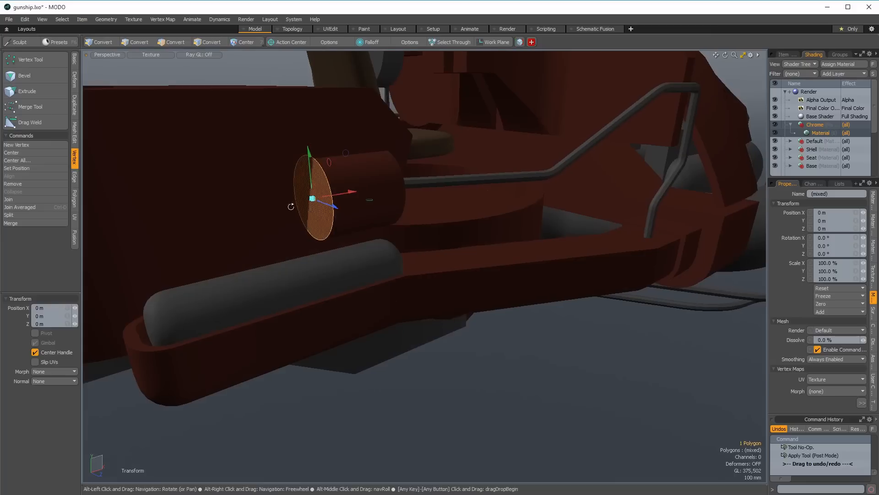
pyautogui.press('q')
pyautogui.hotkey('ctrl', '2')
pyautogui.moveTo(351, 191); pyautogui.dragTo(191, 179)
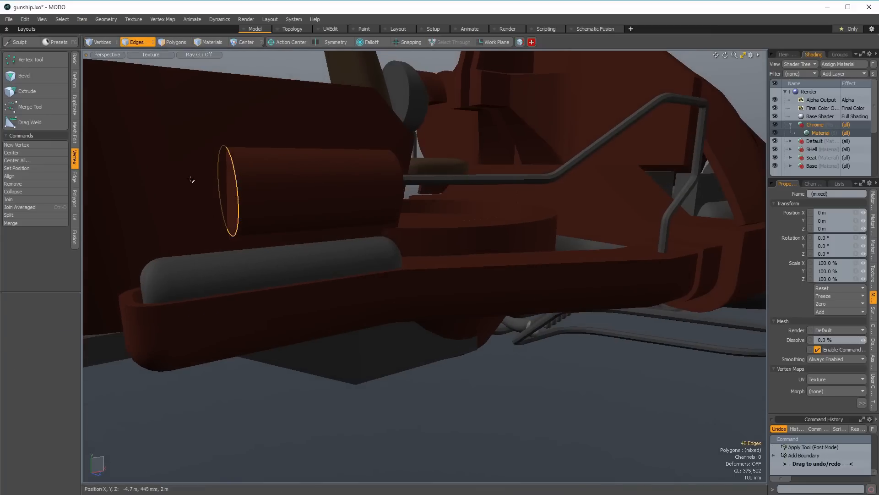
# Round the cylinder's front rim with a 182 mm edge bevel at round level 3.
pyautogui.press('8')
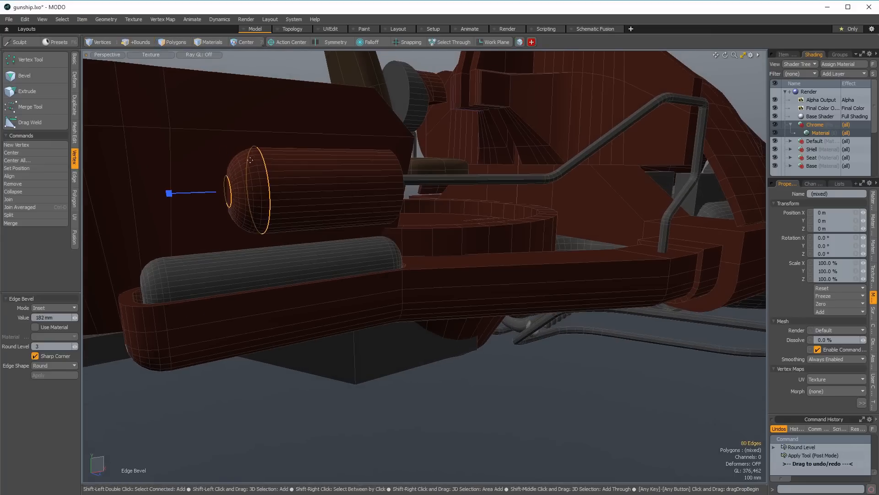
pyautogui.press('space')
pyautogui.keyDown('alt'); pyautogui.moveTo(250, 160); pyautogui.dragTo(333, 181); pyautogui.keyUp('alt')
# Select the entire cylinder and scale it down, starting with a uniform scale of about 66.5 %.
pyautogui.doubleClick(397, 169)
pyautogui.scroll(3, 397, 169)
pyautogui.keyDown('alt'); pyautogui.moveTo(417, 169); pyautogui.dragTo(322, 150); pyautogui.keyUp('alt')
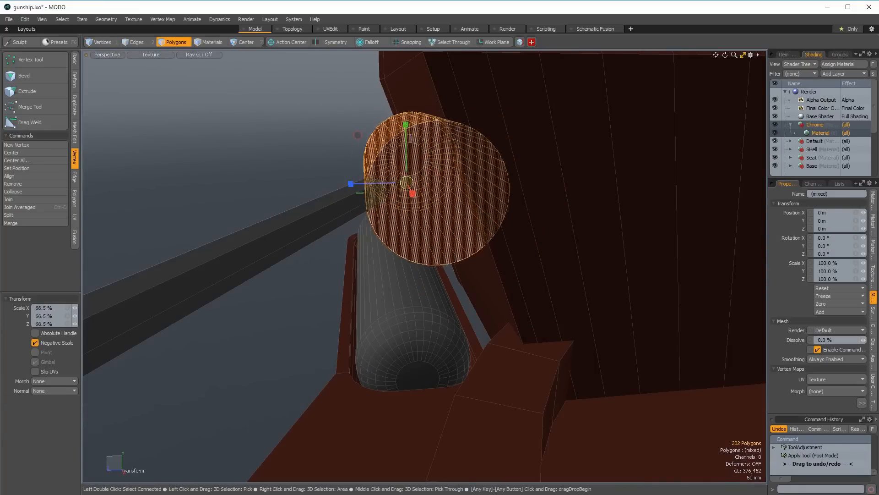
pyautogui.moveTo(357, 135); pyautogui.dragTo(339, 135)
pyautogui.press('space')
# Lower the scaled cylinder so that it lines up with the tube's front end.
pyautogui.press('w')
pyautogui.moveTo(406, 181); pyautogui.dragTo(439, 260)
pyautogui.press('space')
pyautogui.scroll(-3, 483, 179)
pyautogui.scroll(2, 445, 294)
pyautogui.press('w')
pyautogui.keyDown('alt'); pyautogui.moveTo(439, 260); pyautogui.dragTo(329, 247); pyautogui.keyUp('alt')
# Reselect the whole cylinder and fine-tune its position around the tube's end.
pyautogui.press('space')
pyautogui.click(411, 178)
pyautogui.doubleClick(411, 224)
pyautogui.scroll(2, 411, 223)
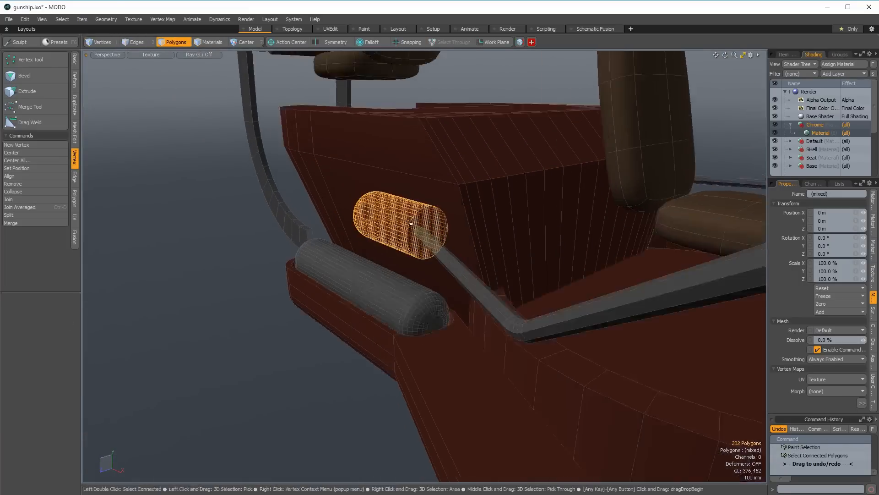
pyautogui.scroll(2, 411, 223)
pyautogui.press('w')
pyautogui.press('space')
# Select the complete bent tube and convert it to a subdivision surface.
pyautogui.click(270, 228)
pyautogui.keyDown('alt'); pyautogui.moveTo(277, 232); pyautogui.dragTo(416, 265); pyautogui.keyUp('alt')
pyautogui.click(283, 364)
pyautogui.hotkey('alt', 'w')
pyautogui.doubleClick(381, 310)
pyautogui.scroll(3, 416, 265)
pyautogui.scroll(2, 476, 228)
pyautogui.doubleClick(478, 229)
pyautogui.keyDown('alt'); pyautogui.moveTo(479, 230); pyautogui.dragTo(441, 261); pyautogui.keyUp('alt')
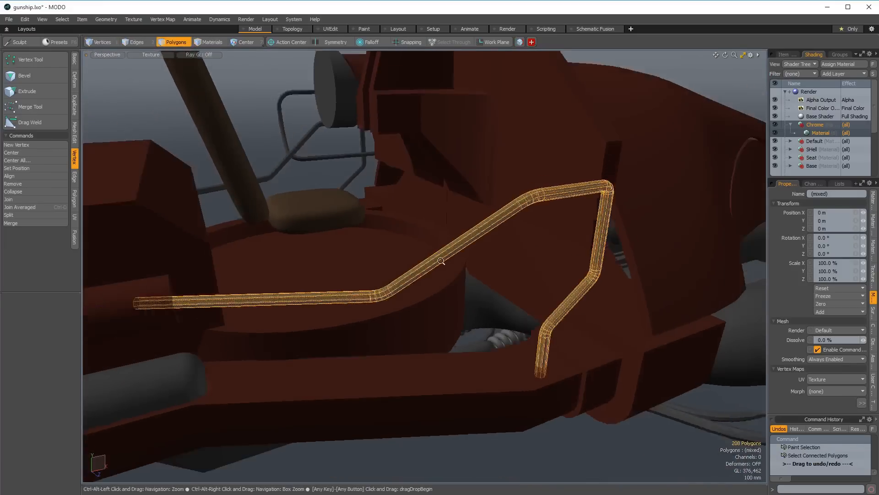
pyautogui.scroll(-2, 447, 264)
pyautogui.press('Tab')
# Bevel the selected geometry where the side arm joins the hull.
pyautogui.keyDown('shift'); pyautogui.click(424, 385); pyautogui.keyUp('shift')
pyautogui.keyDown('alt'); pyautogui.moveTo(424, 385); pyautogui.dragTo(348, 418); pyautogui.keyUp('alt')
pyautogui.click(328, 405)
pyautogui.hotkey('alt', 'w')
pyautogui.hotkey('alt', 'w')
pyautogui.click(399, 350)
pyautogui.keyDown('ctrl'); pyautogui.keyDown('alt'); pyautogui.moveTo(428, 346); pyautogui.dragTo(609, 323); pyautogui.keyUp('alt'); pyautogui.keyUp('ctrl')
pyautogui.hotkey('shift', 'b')
pyautogui.moveTo(536, 343)
pyautogui.keyDown('ctrl'); pyautogui.mouseDown()
pyautogui.moveTo(623, 328)
pyautogui.moveTo(571, 344)
pyautogui.moveTo(508, 414)
pyautogui.moveTo(536, 425)
pyautogui.mouseUp(); pyautogui.keyUp('ctrl')
pyautogui.press('space')
# Position the connected block at the bent tube's lower end and round two of its edges with a level 3 bevel.
pyautogui.doubleClick(571, 344)
pyautogui.press('w')
pyautogui.keyDown('alt'); pyautogui.moveTo(537, 425); pyautogui.dragTo(518, 306); pyautogui.keyUp('alt')
pyautogui.press('space')
pyautogui.press('space')
pyautogui.press('space')
pyautogui.scroll(3, 507, 345)
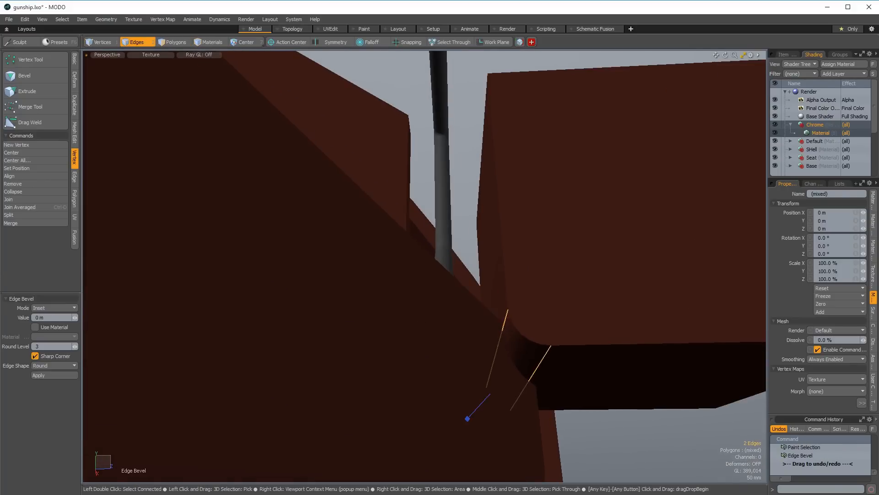
# Select the whole rounded block and move it into the side arm where the tube's foot stands.
pyautogui.press('space')
pyautogui.press('space')
pyautogui.doubleClick(516, 281)
pyautogui.keyDown('alt'); pyautogui.moveTo(516, 282); pyautogui.dragTo(464, 402); pyautogui.keyUp('alt')
pyautogui.press('w')
pyautogui.moveTo(463, 403); pyautogui.dragTo(330, 304)
pyautogui.moveTo(330, 304); pyautogui.dragTo(420, 315)
# Subtract the block from the side arm to cut a recess around the tube's foot.
pyautogui.press('space')
pyautogui.click(430, 302)
pyautogui.press('w')
pyautogui.press('space')
pyautogui.hotkey('ctrl', '-')
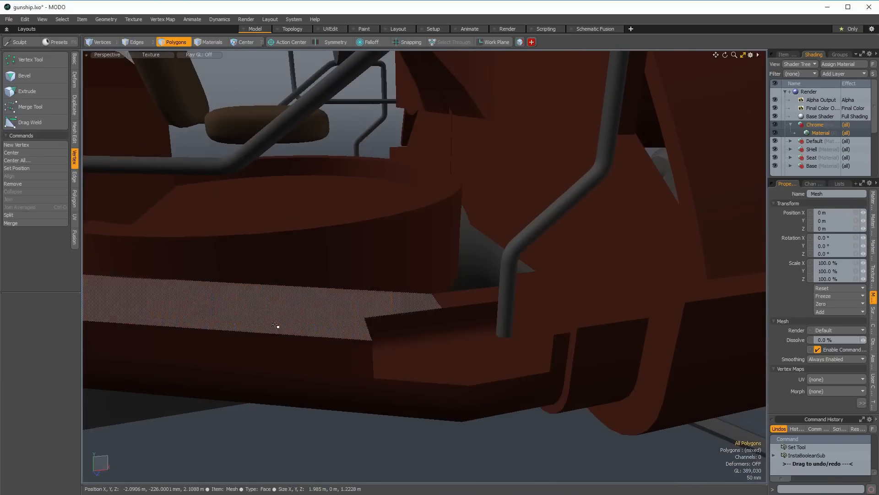
# Select the whole block filling the side arm's recess and scale it to leave a narrow gap around it.
pyautogui.keyDown('alt'); pyautogui.moveTo(276, 326); pyautogui.dragTo(221, 307); pyautogui.keyUp('alt')
pyautogui.moveTo(394, 287)
pyautogui.keyDown('alt'); pyautogui.mouseDown()
pyautogui.moveTo(477, 274)
pyautogui.moveTo(438, 304)
pyautogui.moveTo(378, 281)
pyautogui.mouseUp(); pyautogui.keyUp('alt')
pyautogui.doubleClick(489, 241)
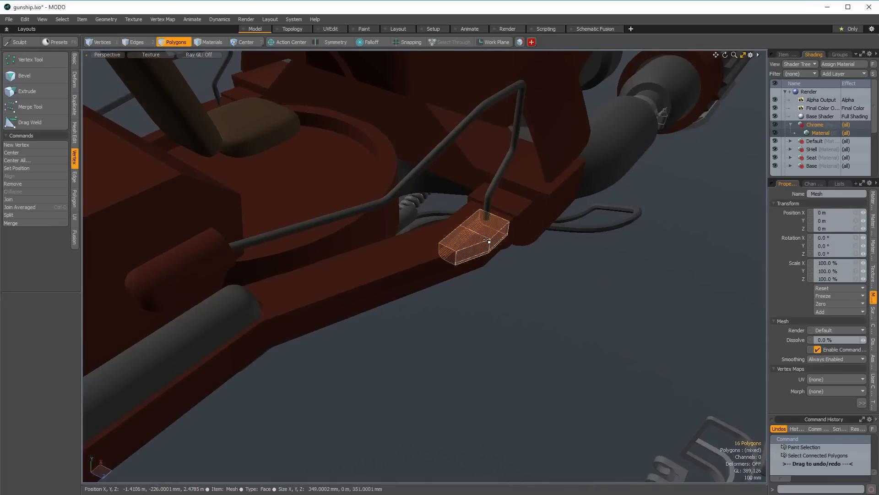
pyautogui.scroll(4, 486, 240)
pyautogui.press('r')
pyautogui.moveTo(453, 241)
pyautogui.keyDown('alt'); pyautogui.mouseDown()
pyautogui.moveTo(450, 274)
pyautogui.moveTo(418, 174)
pyautogui.moveTo(385, 201)
pyautogui.moveTo(462, 230)
pyautogui.mouseUp(); pyautogui.keyUp('alt')
pyautogui.press('space')
pyautogui.press('space')
pyautogui.press('space')
pyautogui.press('space')
pyautogui.hotkey('shift', 'a')
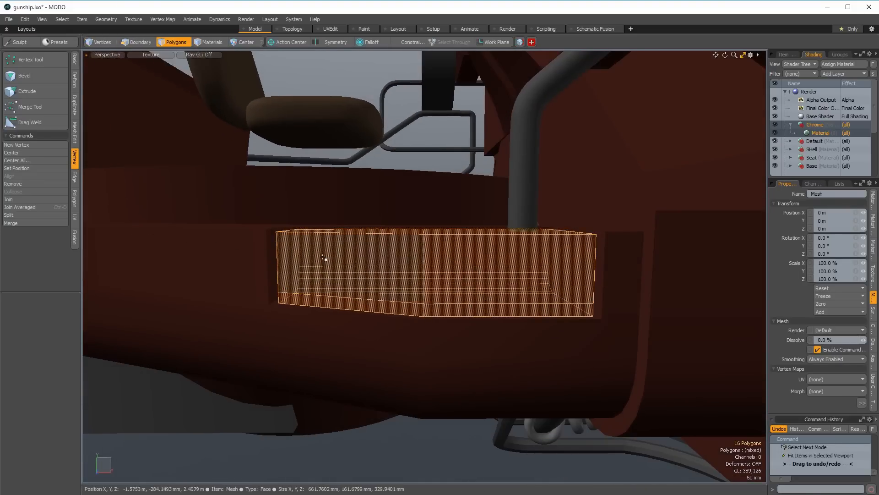
# Fine-tune the inset block's position within the side arm's recess.
pyautogui.keyDown('ctrl'); pyautogui.moveTo(747, 231); pyautogui.dragTo(733, 303, button='right'); pyautogui.keyUp('ctrl')
pyautogui.press('w')
pyautogui.moveTo(476, 240)
pyautogui.keyDown('alt'); pyautogui.mouseDown()
pyautogui.moveTo(465, 208)
pyautogui.moveTo(380, 293)
pyautogui.moveTo(339, 373)
pyautogui.moveTo(304, 373)
pyautogui.moveTo(526, 298)
pyautogui.moveTo(436, 348)
pyautogui.moveTo(412, 298)
pyautogui.moveTo(417, 286)
pyautogui.moveTo(431, 293)
pyautogui.mouseUp(); pyautogui.keyUp('alt')
pyautogui.press('q')
pyautogui.click(412, 248)
pyautogui.scroll(-3, 339, 373)
# Bevel the picked geometry into a box for the forward footrest.
pyautogui.click(340, 372)
pyautogui.scroll(-3, 345, 365)
pyautogui.scroll(-3, 435, 348)
pyautogui.keyDown('alt'); pyautogui.moveTo(416, 260); pyautogui.dragTo(357, 263); pyautogui.keyUp('alt')
pyautogui.keyDown('ctrl'); pyautogui.keyDown('alt'); pyautogui.moveTo(357, 263); pyautogui.dragTo(440, 289); pyautogui.keyUp('alt'); pyautogui.keyUp('ctrl')
pyautogui.press('b')
pyautogui.keyDown('alt'); pyautogui.moveTo(431, 291); pyautogui.dragTo(414, 330); pyautogui.keyUp('alt')
pyautogui.press('space')
# Select the whole box and move it to the nose in front of the forward seat.
pyautogui.doubleClick(499, 230)
pyautogui.keyDown('alt'); pyautogui.moveTo(491, 243); pyautogui.dragTo(481, 280); pyautogui.keyUp('alt')
pyautogui.press('w')
pyautogui.moveTo(474, 255); pyautogui.dragTo(264, 319)
pyautogui.press('space')
pyautogui.keyDown('shift'); pyautogui.click(229, 297); pyautogui.keyUp('shift')
pyautogui.press('space')
pyautogui.keyDown('alt'); pyautogui.moveTo(236, 292); pyautogui.dragTo(472, 271); pyautogui.keyUp('alt')
# Scale the footrest box and adjust its position below the forward seat.
pyautogui.press('space')
pyautogui.press('w')
pyautogui.press('r')
pyautogui.keyDown('alt'); pyautogui.moveTo(472, 271); pyautogui.dragTo(523, 266); pyautogui.keyUp('alt')
pyautogui.press('w')
pyautogui.moveTo(522, 260); pyautogui.dragTo(492, 260)
pyautogui.press('space')
# Select a face of the footrest box and transform it to adjust the box's shape.
pyautogui.keyDown('alt'); pyautogui.moveTo(375, 293); pyautogui.dragTo(455, 318); pyautogui.keyUp('alt')
pyautogui.click(414, 297)
pyautogui.press('y')
pyautogui.keyDown('alt'); pyautogui.moveTo(456, 318); pyautogui.dragTo(337, 302); pyautogui.keyUp('alt')
pyautogui.press('space')
pyautogui.press('space')
pyautogui.press('space')
# Add an edge loop across the footrest box and shift its lower edge to slant the underside.
pyautogui.click(461, 311)
pyautogui.hotkey('alt', 'c')
pyautogui.press('space')
pyautogui.press('y')
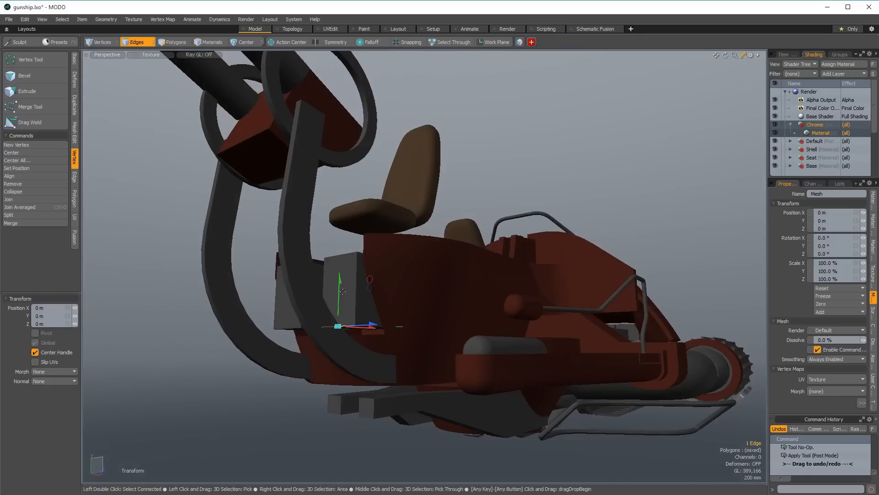
pyautogui.press('space')
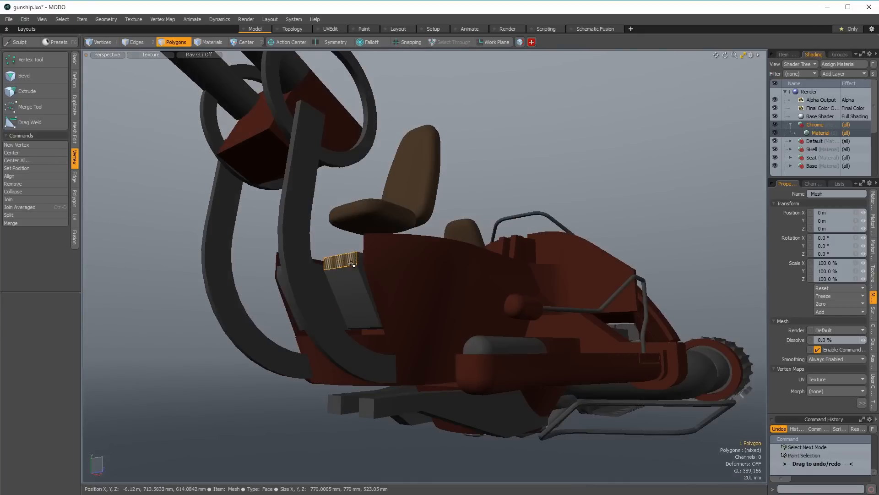
# Adjust the box's upper front face, then select the whole box and reposition it at the nose.
pyautogui.press('y')
pyautogui.keyDown('alt'); pyautogui.moveTo(353, 264); pyautogui.dragTo(331, 239); pyautogui.keyUp('alt')
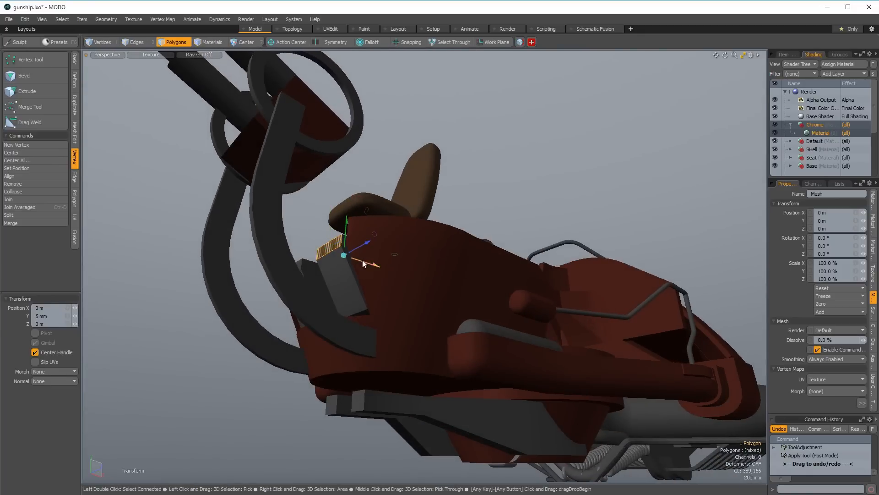
pyautogui.doubleClick(343, 263)
pyautogui.keyDown('alt'); pyautogui.moveTo(343, 263); pyautogui.dragTo(348, 317); pyautogui.keyUp('alt')
pyautogui.press('y')
pyautogui.moveTo(342, 326); pyautogui.dragTo(385, 323)
# Add a lengthwise edge loop to the footrest box and bevel it into two loops near the side edges.
pyautogui.press('space')
pyautogui.press('space')
pyautogui.press('2')
pyautogui.hotkey('alt', 'c')
pyautogui.click(351, 342)
pyautogui.press('space')
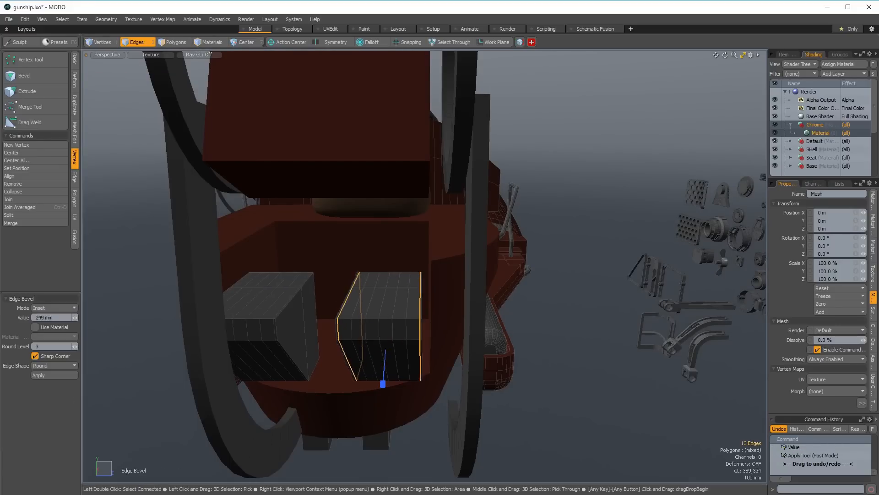
# Select the narrow strips along both sides of the box's top and bevel them upward into raised walls.
pyautogui.keyDown('alt'); pyautogui.moveTo(326, 290); pyautogui.dragTo(356, 309); pyautogui.keyUp('alt')
pyautogui.press('space')
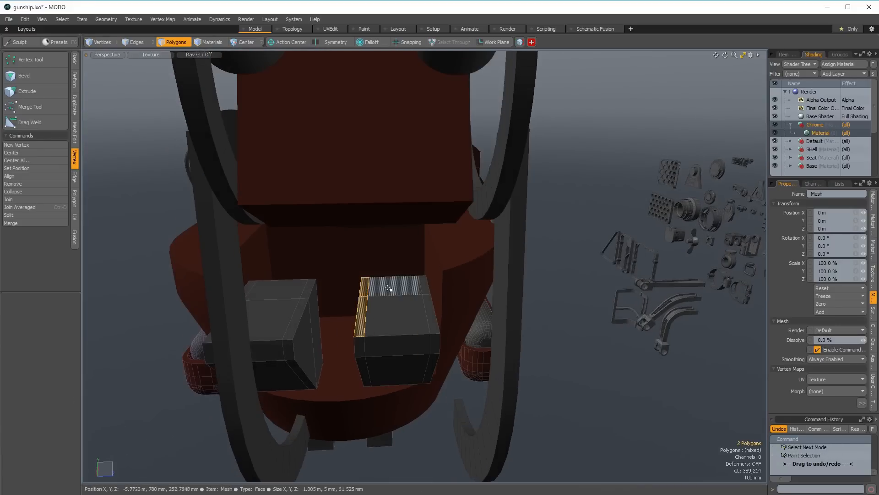
pyautogui.moveTo(425, 291); pyautogui.dragTo(431, 316)
pyautogui.press('b')
pyautogui.moveTo(394, 236)
pyautogui.keyDown('alt'); pyautogui.mouseDown()
pyautogui.moveTo(298, 249)
pyautogui.moveTo(294, 270)
pyautogui.mouseUp(); pyautogui.keyUp('alt')
pyautogui.press('space')
# Extrude the rear ends of the two footrest walls and raise them 205 mm.
pyautogui.moveTo(298, 275)
pyautogui.keyDown('alt'); pyautogui.mouseDown()
pyautogui.moveTo(318, 287)
pyautogui.moveTo(321, 271)
pyautogui.mouseUp(); pyautogui.keyUp('alt')
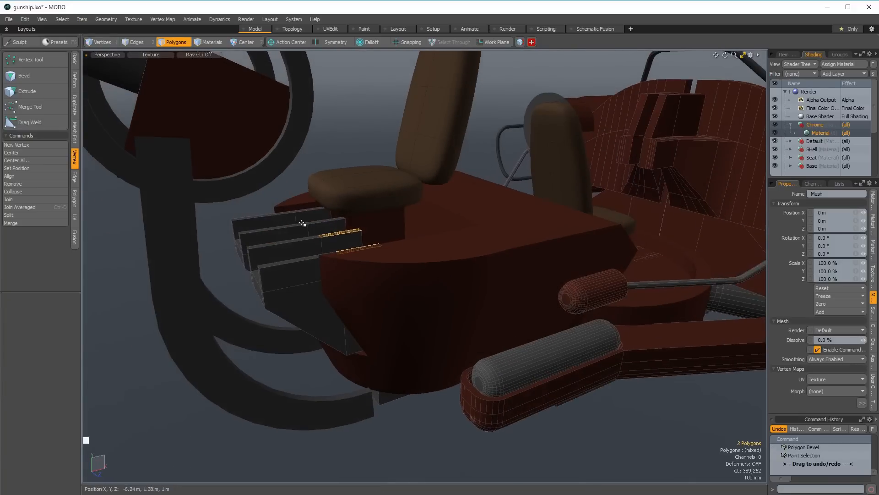
pyautogui.keyDown('alt'); pyautogui.moveTo(321, 215); pyautogui.dragTo(362, 218); pyautogui.keyUp('alt')
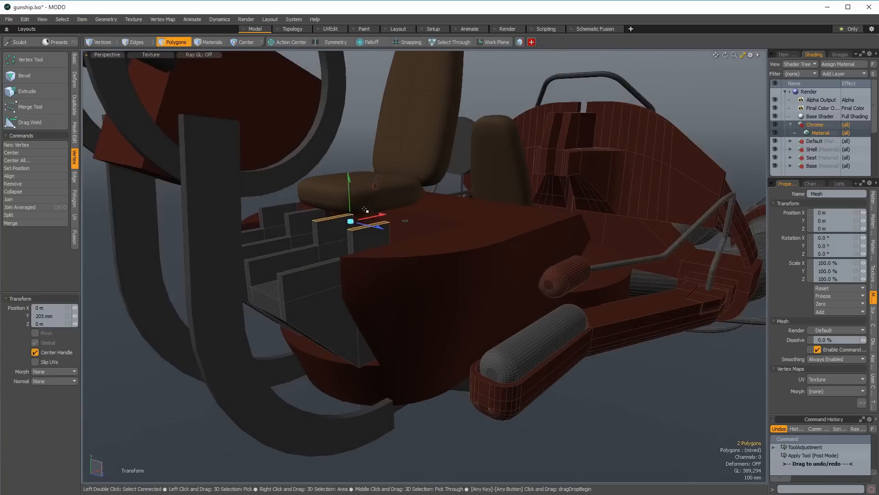
pyautogui.scroll(5, 361, 218)
pyautogui.press('space')
# Select the upper front edges of the two raised wall sections and move them to reshape the walls.
pyautogui.press('space')
pyautogui.press('space')
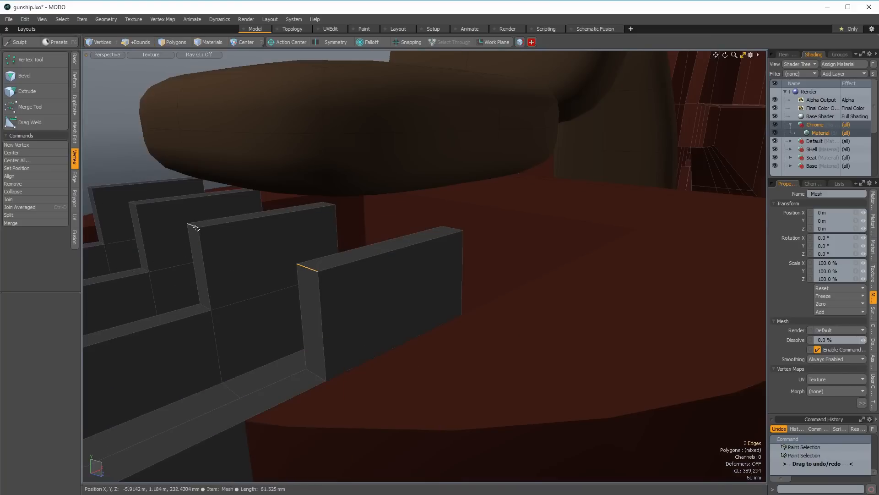
pyautogui.scroll(-5, 196, 228)
pyautogui.press('w')
pyautogui.keyDown('alt'); pyautogui.moveTo(243, 221); pyautogui.dragTo(339, 174); pyautogui.keyUp('alt')
pyautogui.keyDown('alt'); pyautogui.moveTo(339, 174); pyautogui.dragTo(499, 300); pyautogui.keyUp('alt')
# Copy the round deck polygon under the rear seat, paste it and scale the copy up to about 3.7 m across.
pyautogui.hotkey('shift', 'w')
pyautogui.keyDown('alt'); pyautogui.moveTo(442, 235); pyautogui.dragTo(339, 308); pyautogui.keyUp('alt')
pyautogui.press('5')
pyautogui.click(385, 284)
pyautogui.press('space')
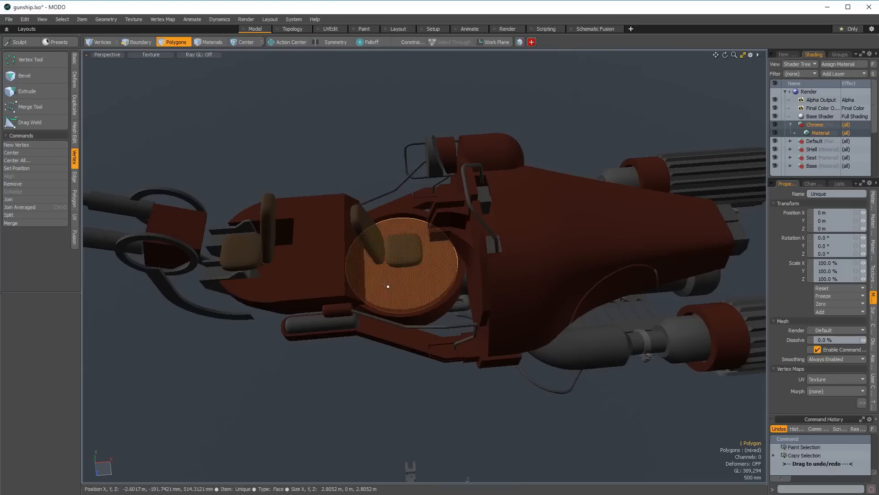
pyautogui.hotkey('ctrl', 'v')
pyautogui.press('w')
pyautogui.keyDown('alt'); pyautogui.moveTo(385, 284); pyautogui.dragTo(410, 201); pyautogui.keyUp('alt')
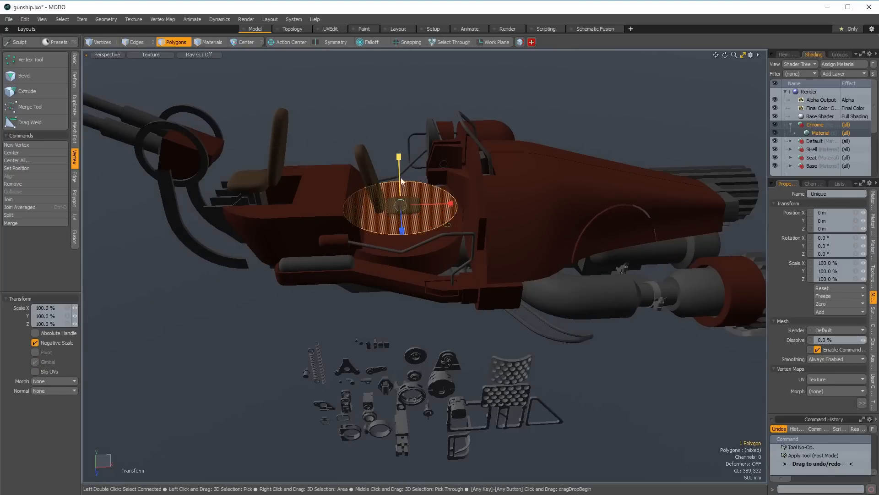
pyautogui.press('space')
# Extrude the enlarged disc about 2.08 m upward with Smooth Shift and select the whole cylinder.
pyautogui.hotkey('shift', 'f')
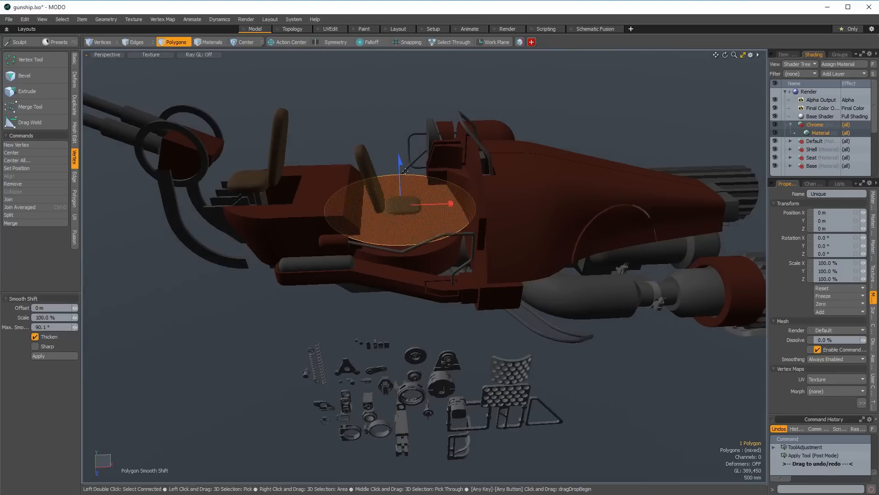
pyautogui.moveTo(400, 161); pyautogui.dragTo(399, 78)
pyautogui.press('space')
pyautogui.doubleClick(375, 151)
pyautogui.press('r')
pyautogui.scroll(3, 375, 151)
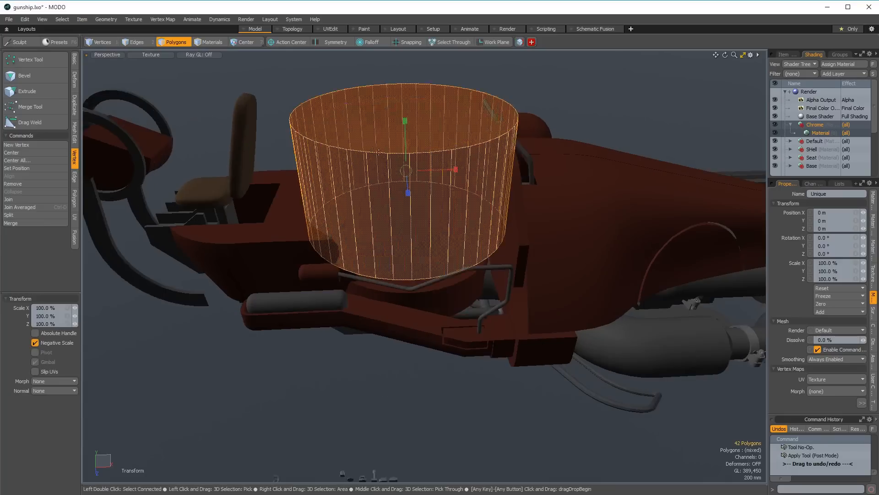
pyautogui.moveTo(406, 187); pyautogui.dragTo(384, 202)
pyautogui.press('space')
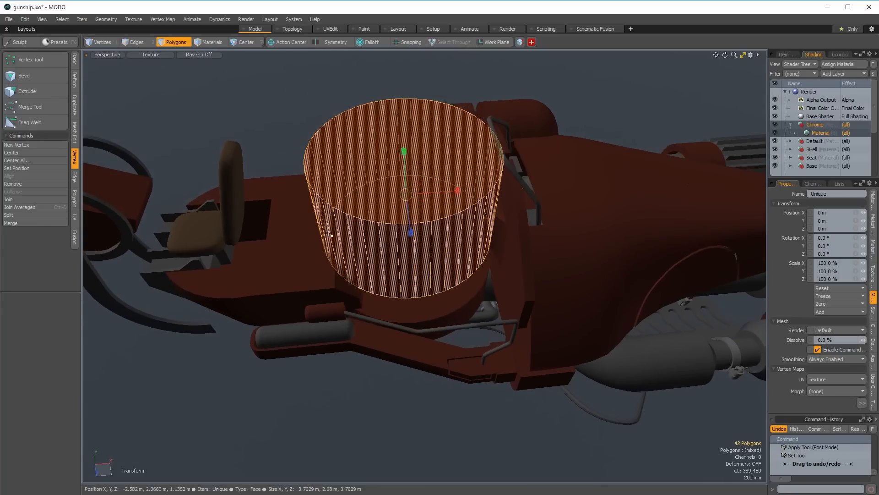
# Try to subtract the cylinder from the hull around the rear seat.
pyautogui.hotkey('ctrl', 'b')
pyautogui.keyDown('alt'); pyautogui.moveTo(306, 257); pyautogui.dragTo(487, 234); pyautogui.keyUp('alt')
pyautogui.hotkey('ctrl', 'z')
# Bevel the cylinder's bottom face downward, tapering it to about 3.05 m across.
pyautogui.click(490, 235)
pyautogui.press('b')
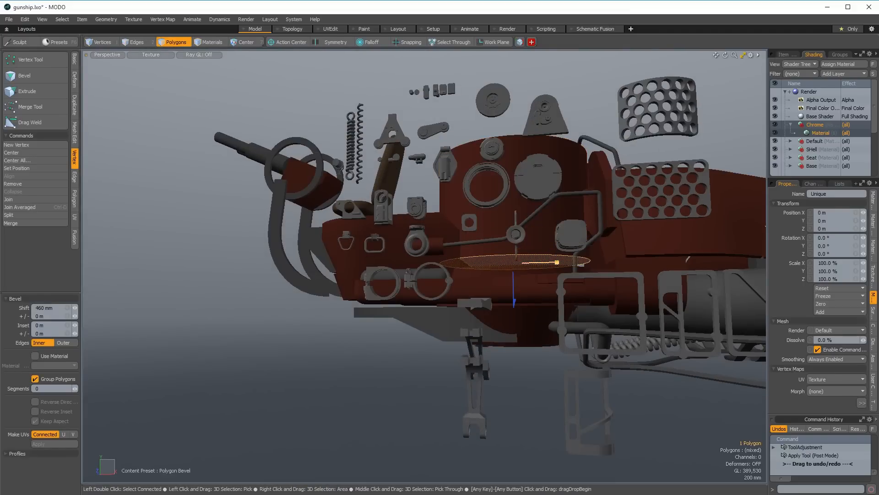
pyautogui.keyDown('alt'); pyautogui.moveTo(557, 260); pyautogui.dragTo(445, 329); pyautogui.keyUp('alt')
pyautogui.press('q')
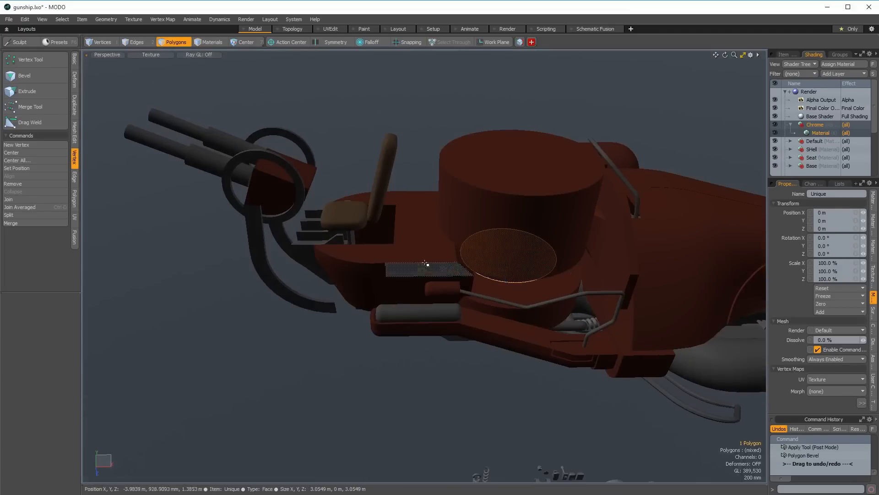
# Try to subtract the tapered cylinder from the hull around the round deck.
pyautogui.hotkey('ctrl', 'b')
pyautogui.keyDown('alt'); pyautogui.moveTo(408, 269); pyautogui.dragTo(418, 212); pyautogui.keyUp('alt')
pyautogui.scroll(4, 366, 273)
pyautogui.hotkey('ctrl', 'z')
# Bevel the cutter's bottom face again, adjust its height and subtract the cutter from the hull.
pyautogui.press('b')
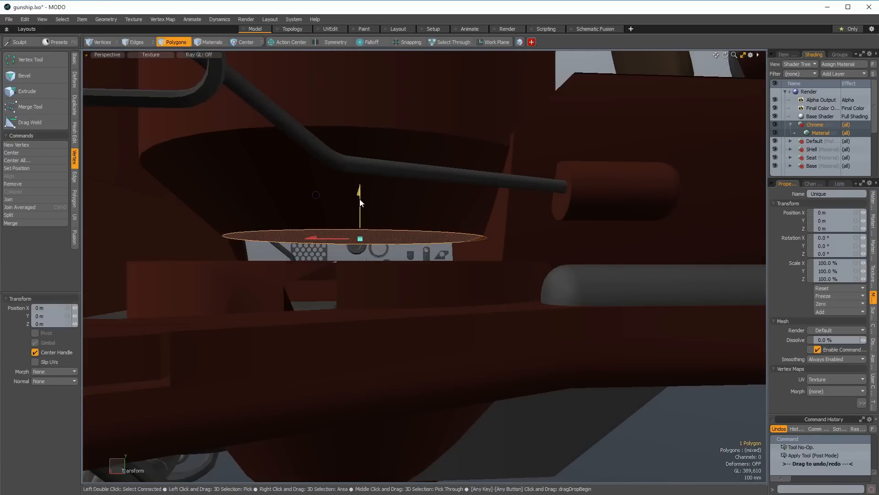
pyautogui.press('q')
pyautogui.moveTo(316, 226)
pyautogui.keyDown('alt'); pyautogui.mouseDown()
pyautogui.moveTo(579, 309)
pyautogui.moveTo(564, 335)
pyautogui.moveTo(527, 315)
pyautogui.mouseUp(); pyautogui.keyUp('alt')
pyautogui.hotkey('ctrl', 'b')
pyautogui.moveTo(526, 316)
pyautogui.keyDown('alt'); pyautogui.mouseDown()
pyautogui.moveTo(514, 294)
pyautogui.moveTo(485, 284)
pyautogui.moveTo(447, 290)
pyautogui.moveTo(448, 269)
pyautogui.moveTo(337, 261)
pyautogui.moveTo(487, 141)
pyautogui.moveTo(461, 277)
pyautogui.moveTo(454, 250)
pyautogui.moveTo(465, 296)
pyautogui.moveTo(456, 288)
pyautogui.moveTo(480, 289)
pyautogui.moveTo(455, 286)
pyautogui.mouseUp(); pyautogui.keyUp('alt')
# Switch to the Mesh item and create a cube above the rear seat, in front of the main hull.
pyautogui.press('5')
pyautogui.click(466, 252)
pyautogui.press('space')
pyautogui.scroll(3, 465, 296)
pyautogui.click(465, 296)
pyautogui.press('c')
pyautogui.moveTo(456, 287)
pyautogui.keyDown('ctrl'); pyautogui.mouseDown()
pyautogui.moveTo(424, 298)
pyautogui.moveTo(555, 298)
pyautogui.moveTo(477, 304)
pyautogui.moveTo(472, 323)
pyautogui.mouseUp(); pyautogui.keyUp('ctrl')
pyautogui.press('space')
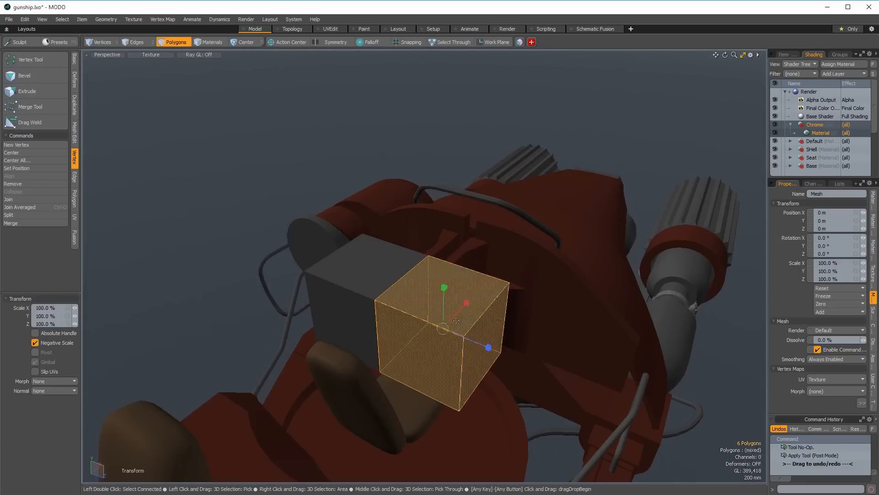
# Fit the cube against the hull above the rear seat, reshaping it into a sloped block.
pyautogui.press('q')
pyautogui.keyDown('alt'); pyautogui.moveTo(417, 329); pyautogui.dragTo(405, 294); pyautogui.keyUp('alt')
pyautogui.press('w')
pyautogui.press('space')
pyautogui.press('space')
pyautogui.press('space')
pyautogui.press('w')
pyautogui.press('space')
pyautogui.press('space')
pyautogui.press('space')
pyautogui.press('space')
# Round the sloped block's edges with a 200 mm edge bevel at round level 4.
pyautogui.click(429, 312)
pyautogui.keyDown('shift'); pyautogui.click(405, 294); pyautogui.keyUp('shift')
pyautogui.press('b')
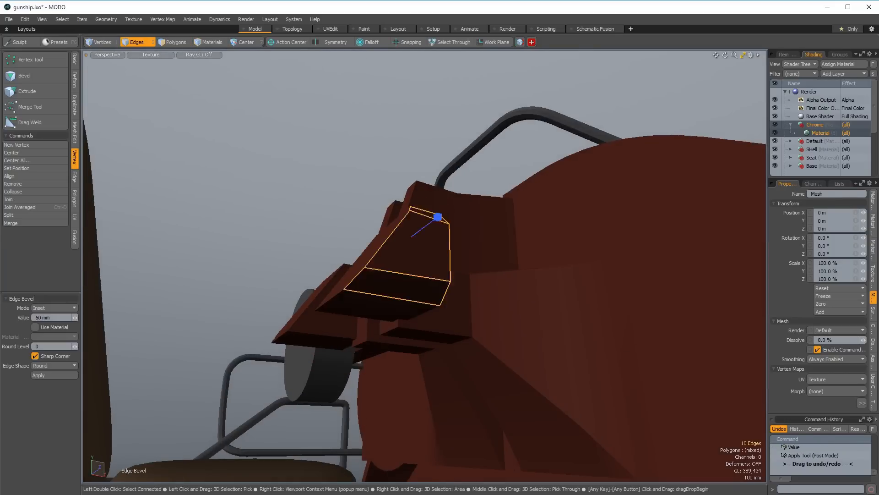
pyautogui.keyDown('alt'); pyautogui.moveTo(327, 288); pyautogui.dragTo(395, 324); pyautogui.keyUp('alt')
pyautogui.scroll(4, 384, 321)
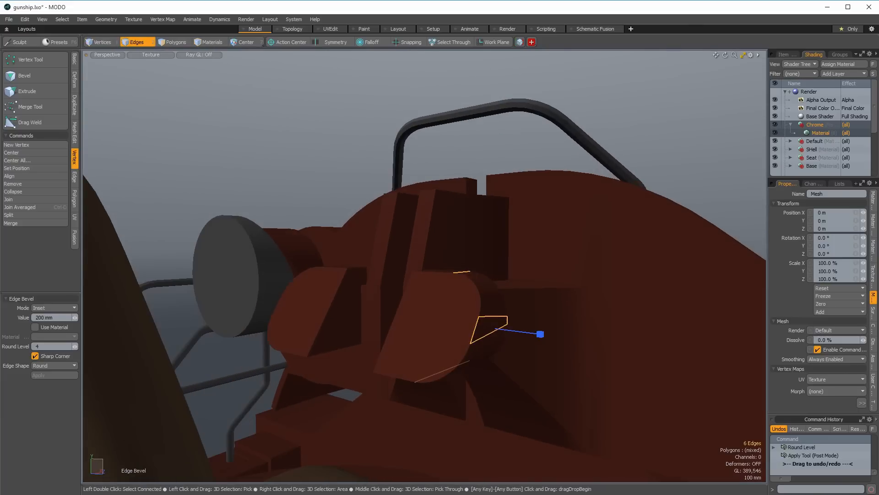
# Bevel the rounded block's side face polygons to form an inset recessed panel with a rim.
pyautogui.press('space')
pyautogui.doubleClick(457, 323)
pyautogui.keyDown('alt'); pyautogui.moveTo(457, 323); pyautogui.dragTo(524, 337); pyautogui.keyUp('alt')
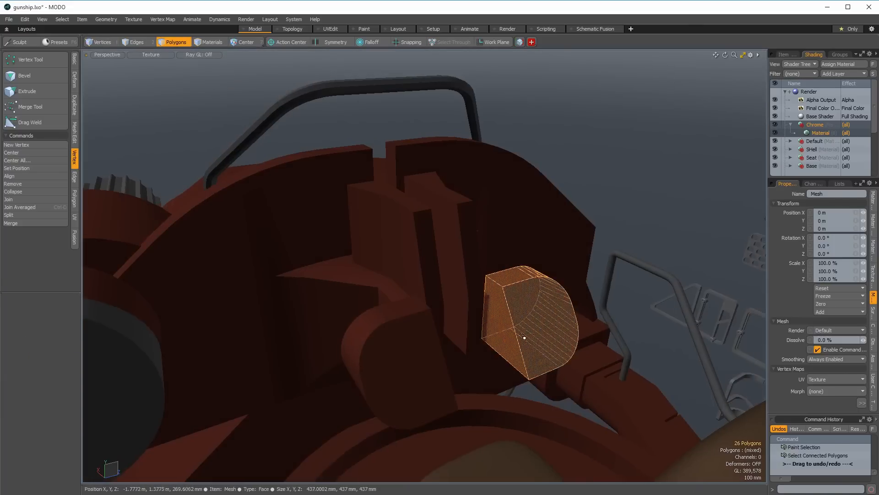
pyautogui.click(499, 329)
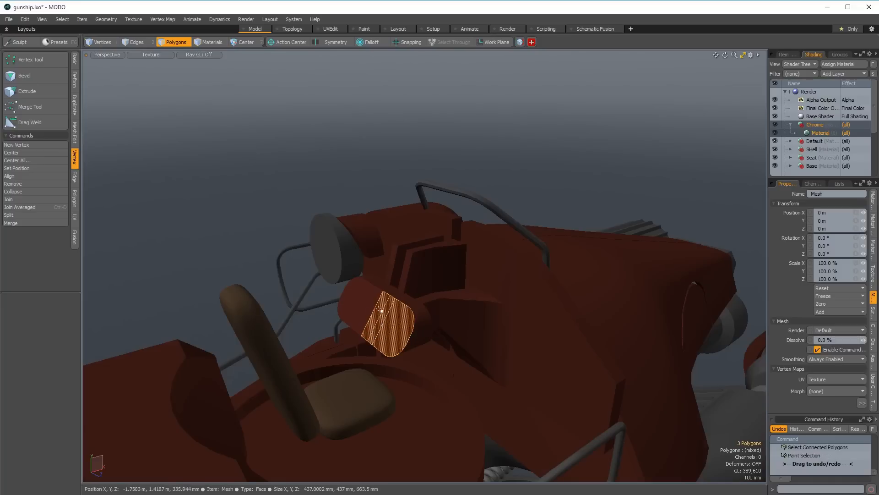
pyautogui.press('b')
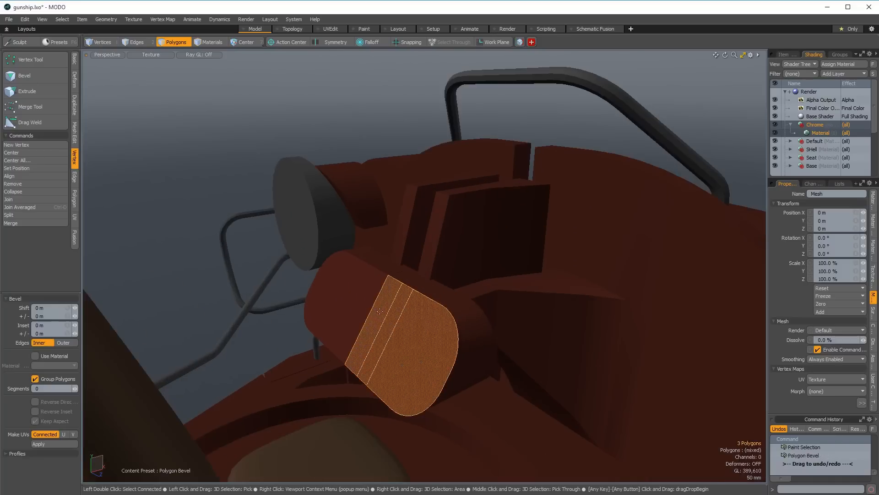
pyautogui.moveTo(479, 371); pyautogui.dragTo(484, 373)
pyautogui.keyDown('alt'); pyautogui.moveTo(385, 349); pyautogui.dragTo(376, 303); pyautogui.keyUp('alt')
pyautogui.keyDown('alt'); pyautogui.moveTo(375, 303); pyautogui.dragTo(434, 342); pyautogui.keyUp('alt')
pyautogui.press('space')
pyautogui.doubleClick(386, 320)
pyautogui.keyDown('alt'); pyautogui.moveTo(386, 321); pyautogui.dragTo(455, 302); pyautogui.keyUp('alt')
pyautogui.keyDown('ctrl'); pyautogui.moveTo(543, 418); pyautogui.dragTo(468, 423, button='right'); pyautogui.keyUp('ctrl')
pyautogui.hotkey('shift', 'Down')
pyautogui.press('x')
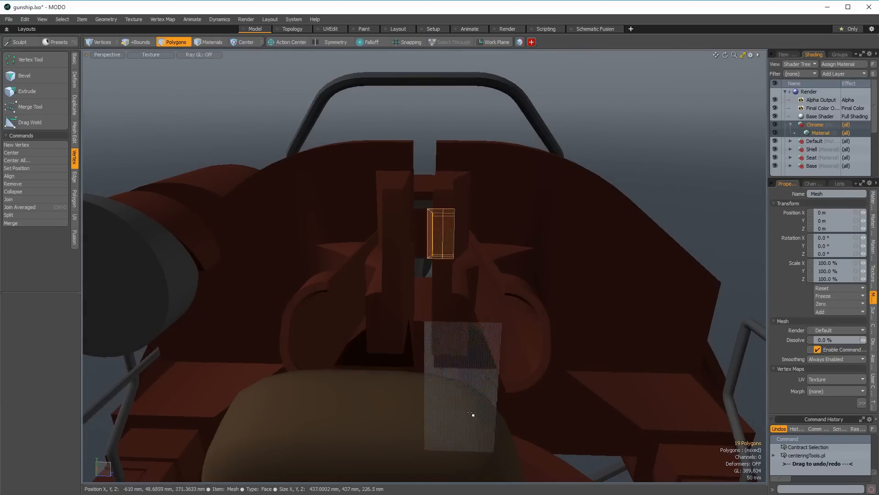
pyautogui.keyDown('alt'); pyautogui.moveTo(473, 414); pyautogui.dragTo(469, 387); pyautogui.keyUp('alt')
pyautogui.hotkey('ctrl', 'z')
# Create a short cylinder on the block's hull-facing end and scale it into a collar.
pyautogui.press('z')
pyautogui.scroll(-3, 508, 364)
pyautogui.keyDown('alt'); pyautogui.moveTo(508, 364); pyautogui.dragTo(435, 361); pyautogui.keyUp('alt')
pyautogui.press('Escape')
pyautogui.scroll(3, 506, 334)
pyautogui.hotkey('shift', 'c')
pyautogui.press('space')
pyautogui.press('r')
pyautogui.keyDown('alt'); pyautogui.moveTo(435, 362); pyautogui.dragTo(375, 306); pyautogui.keyUp('alt')
pyautogui.press('space')
# Position the collar and bevel its end face inward to about 185 mm across.
pyautogui.press('w')
pyautogui.keyDown('alt'); pyautogui.moveTo(375, 306); pyautogui.dragTo(457, 313); pyautogui.keyUp('alt')
pyautogui.press('space')
pyautogui.click(424, 334)
pyautogui.press('w')
pyautogui.press('b')
pyautogui.keyDown('alt'); pyautogui.moveTo(457, 313); pyautogui.dragTo(437, 294); pyautogui.keyUp('alt')
pyautogui.press('space')
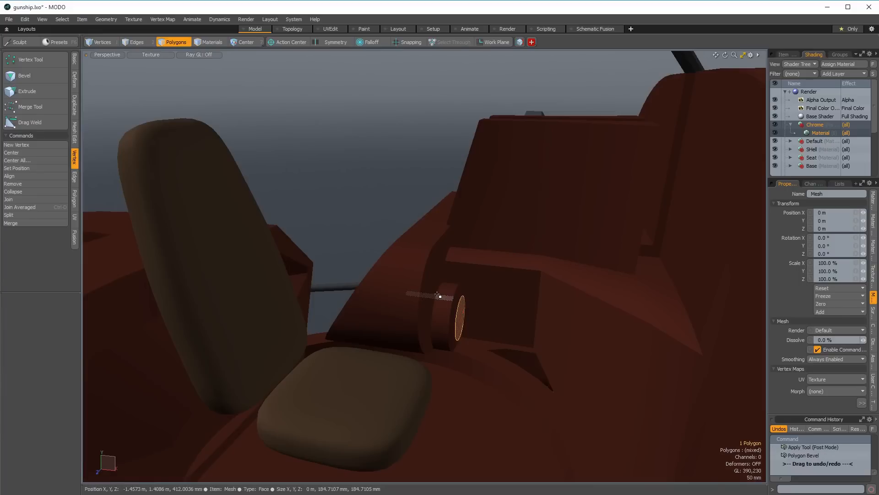
# Extend the collar's end face into a pipe and offset the bent section 222 mm in X and 240 mm in Z.
pyautogui.keyDown('alt'); pyautogui.moveTo(616, 339); pyautogui.dragTo(509, 387); pyautogui.keyUp('alt')
pyautogui.press('b')
pyautogui.click(428, 287)
pyautogui.press('w')
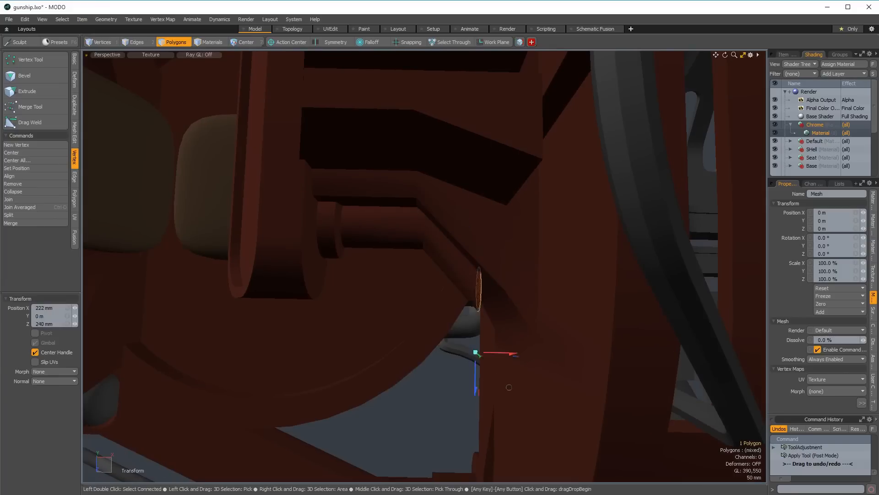
# Bevel the pipe's end face onward so the pipe runs into the hull.
pyautogui.keyDown('alt'); pyautogui.moveTo(428, 287); pyautogui.dragTo(510, 197); pyautogui.keyUp('alt')
pyautogui.press('b')
pyautogui.click(404, 273)
pyautogui.press('space')
pyautogui.press('space')
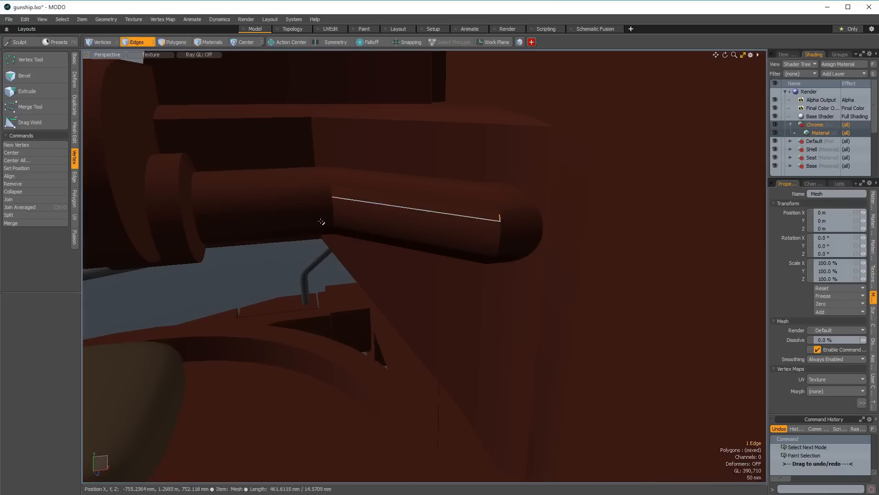
# Convert the whole pipe with its collar to subdivision surface polygons.
pyautogui.doubleClick(274, 200)
pyautogui.press('Tab')
pyautogui.keyDown('alt'); pyautogui.moveTo(214, 206); pyautogui.dragTo(237, 205); pyautogui.keyUp('alt')
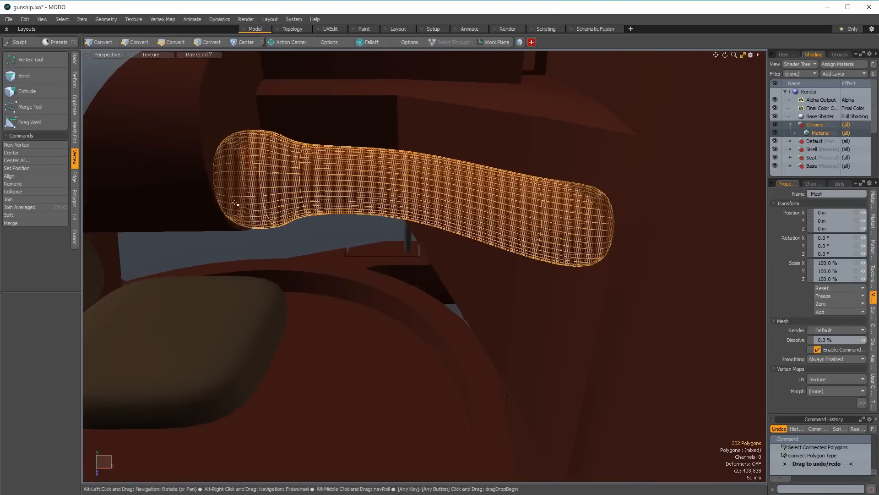
# Add loop slices at the pipe's collar and along its outer segment to tighten the subdivided shape.
pyautogui.click(241, 155)
pyautogui.moveTo(250, 169)
pyautogui.mouseDown()
pyautogui.moveTo(292, 200)
pyautogui.moveTo(321, 179)
pyautogui.mouseUp()
pyautogui.doubleClick(545, 199)
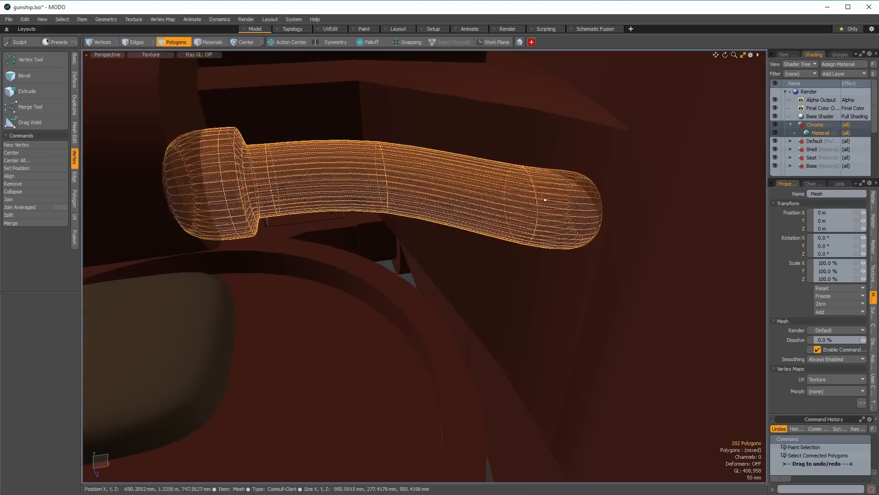
pyautogui.moveTo(495, 198); pyautogui.dragTo(480, 215)
pyautogui.hotkey('alt', 'c')
pyautogui.click(476, 219)
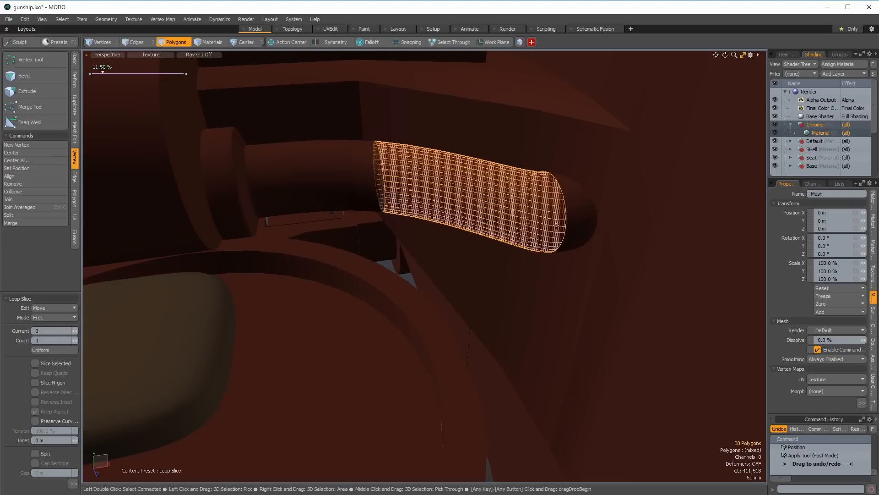
# Delete the polygon capping the pipe's hull-side end.
pyautogui.press('space')
pyautogui.doubleClick(586, 224)
pyautogui.keyDown('alt'); pyautogui.moveTo(591, 224); pyautogui.dragTo(616, 303); pyautogui.keyUp('alt')
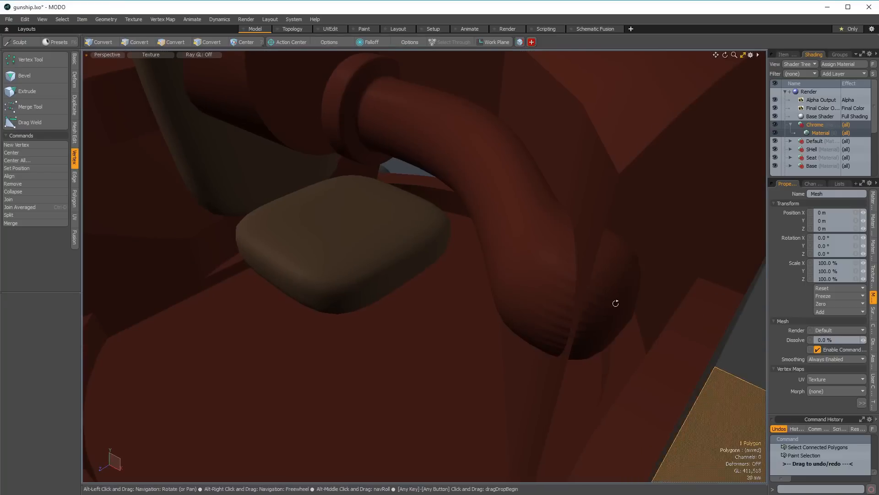
pyautogui.click(621, 302)
pyautogui.keyDown('alt'); pyautogui.moveTo(553, 275); pyautogui.dragTo(456, 269); pyautogui.keyUp('alt')
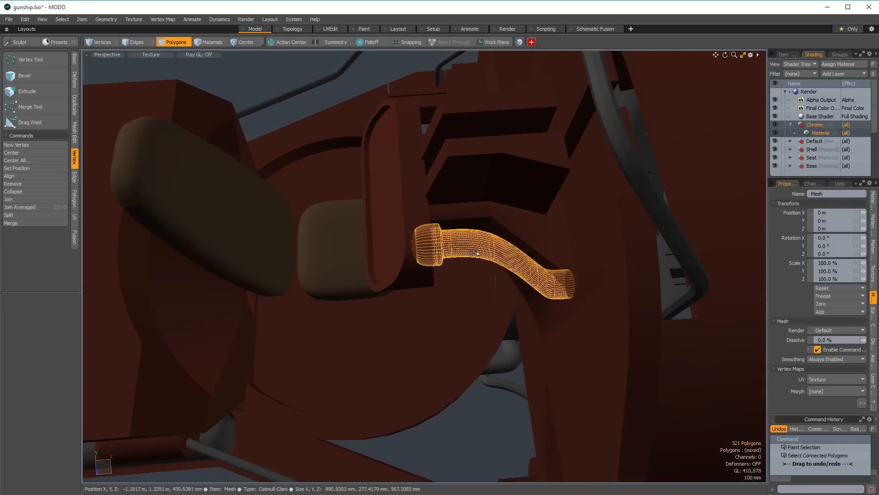
# Add one more loop slice to the pipe and clear the selection.
pyautogui.hotkey('alt', 'c')
pyautogui.press('space')
pyautogui.doubleClick(482, 242)
pyautogui.click(477, 250)
pyautogui.keyDown('alt'); pyautogui.moveTo(477, 250); pyautogui.dragTo(430, 243); pyautogui.keyUp('alt')
pyautogui.press('Escape')
# Save the scene and switch to the kitbash item in polygon mode.
pyautogui.keyDown('alt'); pyautogui.moveTo(476, 299); pyautogui.dragTo(476, 279); pyautogui.keyUp('alt')
pyautogui.keyDown('ctrl'); pyautogui.keyDown('alt'); pyautogui.moveTo(476, 279); pyautogui.dragTo(531, 298); pyautogui.keyUp('alt'); pyautogui.keyUp('ctrl')
pyautogui.keyDown('alt'); pyautogui.moveTo(444, 338); pyautogui.dragTo(466, 338); pyautogui.keyUp('alt')
pyautogui.press('space')
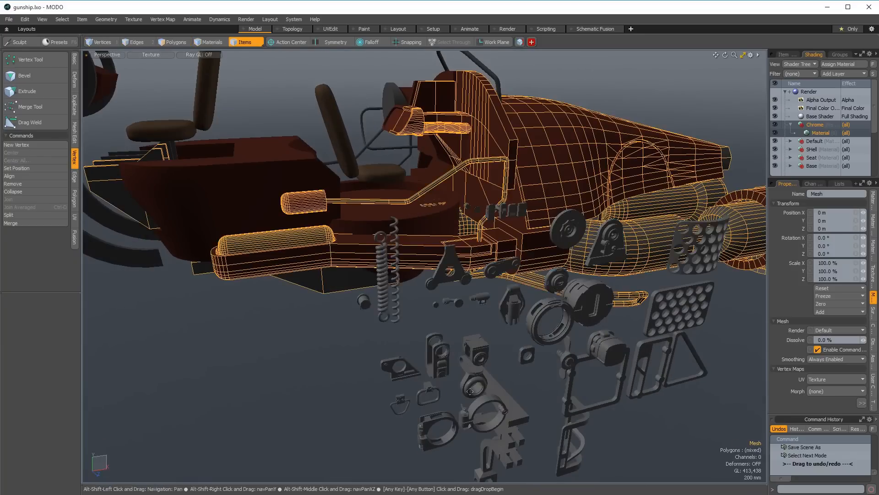
pyautogui.keyDown('alt'); pyautogui.moveTo(501, 268); pyautogui.dragTo(494, 243); pyautogui.keyUp('alt')
pyautogui.keyDown('alt'); pyautogui.moveTo(440, 240); pyautogui.dragTo(408, 261); pyautogui.keyUp('alt')
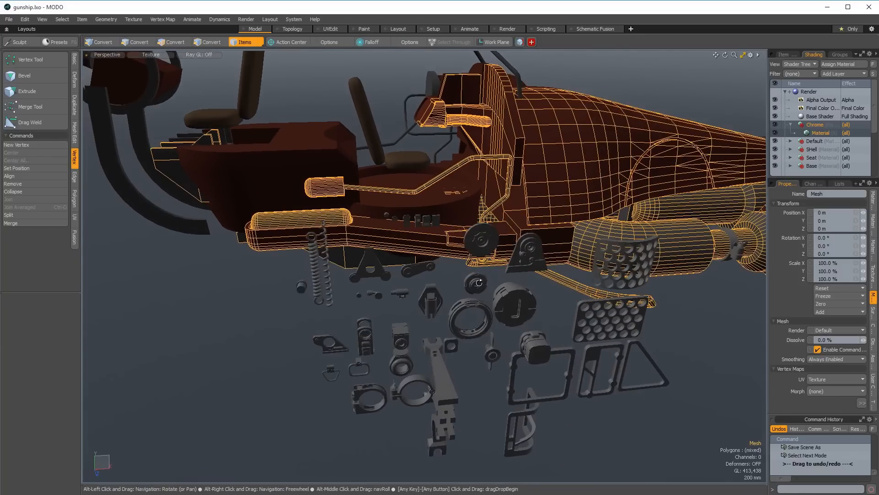
pyautogui.click(467, 307)
pyautogui.press('space')
pyautogui.click(468, 306)
pyautogui.keyDown('shift'); pyautogui.click(469, 306); pyautogui.keyUp('shift')
# Copy the large notched ring from the kitbash parts and paste it into the Mesh item.
pyautogui.scroll(3, 476, 307)
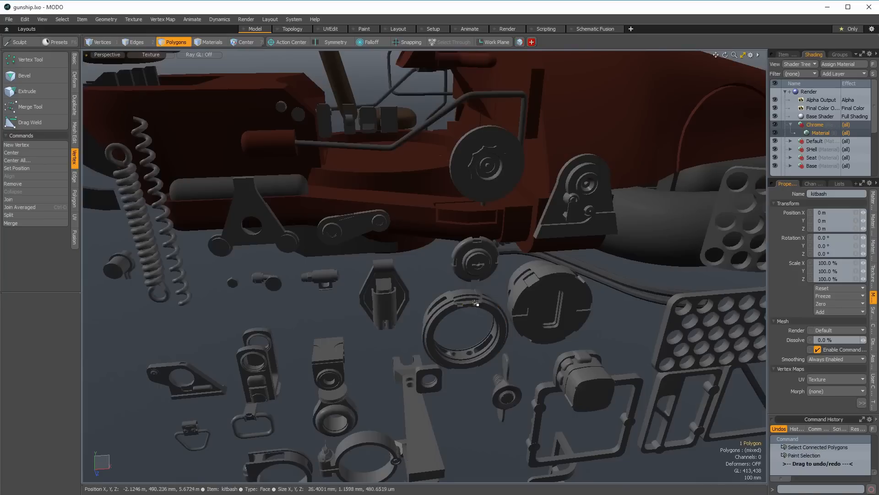
pyautogui.scroll(4, 476, 302)
pyautogui.doubleClick(483, 300)
pyautogui.keyDown('alt'); pyautogui.moveTo(509, 303); pyautogui.dragTo(486, 287); pyautogui.keyUp('alt')
pyautogui.keyDown('alt'); pyautogui.moveTo(467, 246); pyautogui.dragTo(497, 337); pyautogui.keyUp('alt')
pyautogui.keyDown('ctrl'); pyautogui.keyDown('alt'); pyautogui.moveTo(460, 264); pyautogui.dragTo(353, 333); pyautogui.keyUp('alt'); pyautogui.keyUp('ctrl')
pyautogui.click(354, 328)
# Rotate the pasted ring so it faces along the side tank's axis.
pyautogui.hotkey('shift', 'a')
pyautogui.scroll(-4, 374, 320)
pyautogui.press('e')
pyautogui.keyDown('ctrl'); pyautogui.moveTo(364, 330); pyautogui.dragTo(408, 330); pyautogui.keyUp('ctrl')
pyautogui.keyDown('alt'); pyautogui.moveTo(408, 329); pyautogui.dragTo(440, 253); pyautogui.keyUp('alt')
# Move the ring onto the dark side tank, offsetting it -148 mm in Y and -128 mm in Z.
pyautogui.press('w')
pyautogui.hotkey('shift', 'a')
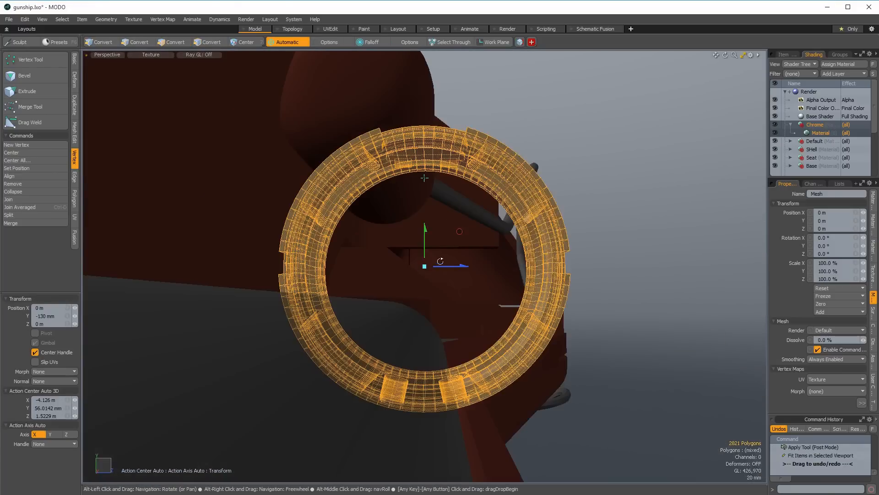
pyautogui.press('q')
pyautogui.scroll(-4, 446, 244)
pyautogui.press('w')
pyautogui.moveTo(459, 196); pyautogui.dragTo(333, 302)
pyautogui.hotkey('shift', 'a')
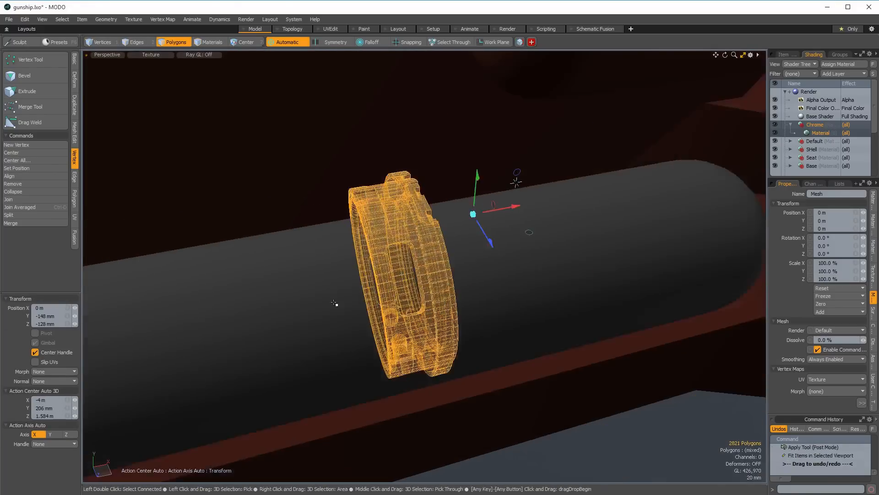
# Scale and adjust the ring so it wraps closely around the side tank.
pyautogui.press('r')
pyautogui.scroll(-3, 374, 288)
pyautogui.keyDown('alt'); pyautogui.moveTo(381, 288); pyautogui.dragTo(403, 297); pyautogui.keyUp('alt')
pyautogui.press('w')
pyautogui.press('r')
pyautogui.moveTo(399, 328); pyautogui.dragTo(404, 286)
pyautogui.press('w')
pyautogui.press('2')
pyautogui.press('3')
pyautogui.press('r')
# Place the ring along the tank and add a duplicate of it farther forward.
pyautogui.press('q')
pyautogui.scroll(-3, 348, 306)
pyautogui.press('w')
pyautogui.press('q')
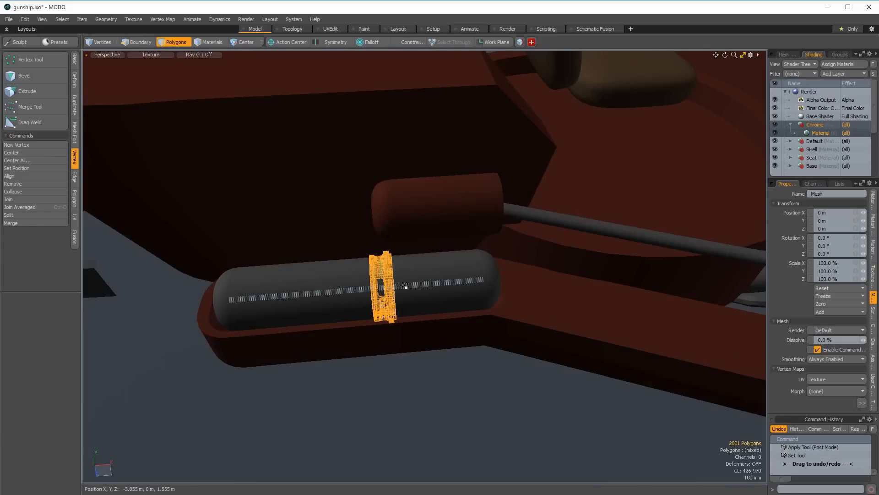
pyautogui.keyDown('alt'); pyautogui.moveTo(338, 269); pyautogui.dragTo(365, 271); pyautogui.keyUp('alt')
pyautogui.press('w')
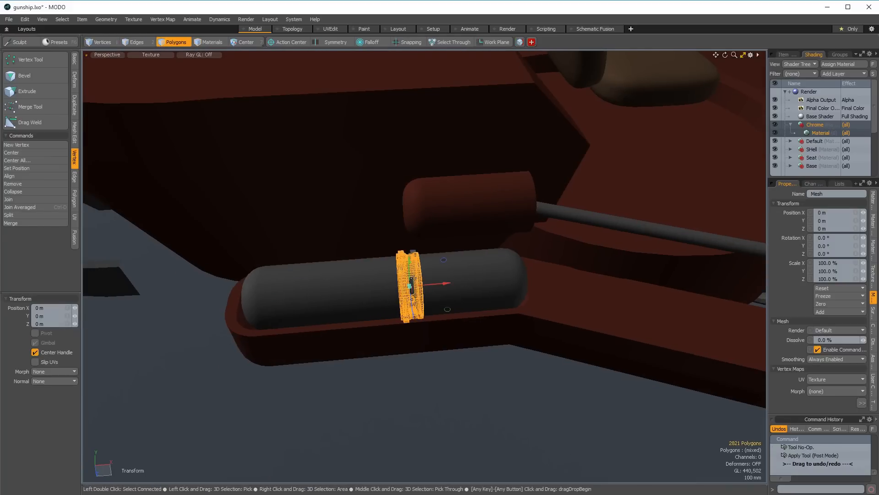
# Slice an edge loop around the tank's middle between the two rings and bevel it into a wide band.
pyautogui.click(380, 285)
pyautogui.doubleClick(380, 284)
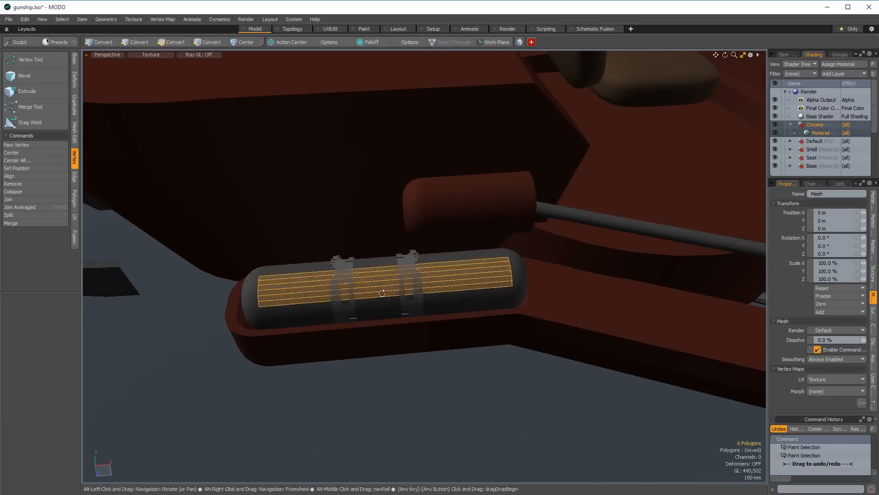
pyautogui.press('2')
pyautogui.scroll(3, 384, 284)
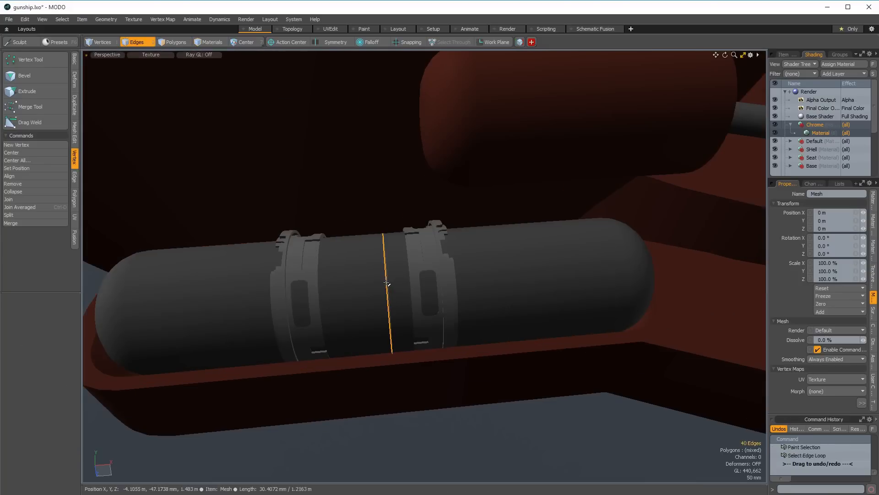
pyautogui.press('b')
pyautogui.moveTo(334, 304)
pyautogui.mouseDown()
pyautogui.moveTo(316, 273)
pyautogui.moveTo(384, 284)
pyautogui.moveTo(364, 300)
pyautogui.moveTo(375, 287)
pyautogui.mouseUp()
# Bevel the band inward into a recess and move its rear shoulder faces -70 mm in X.
pyautogui.press('3')
pyautogui.press('b')
pyautogui.press('space')
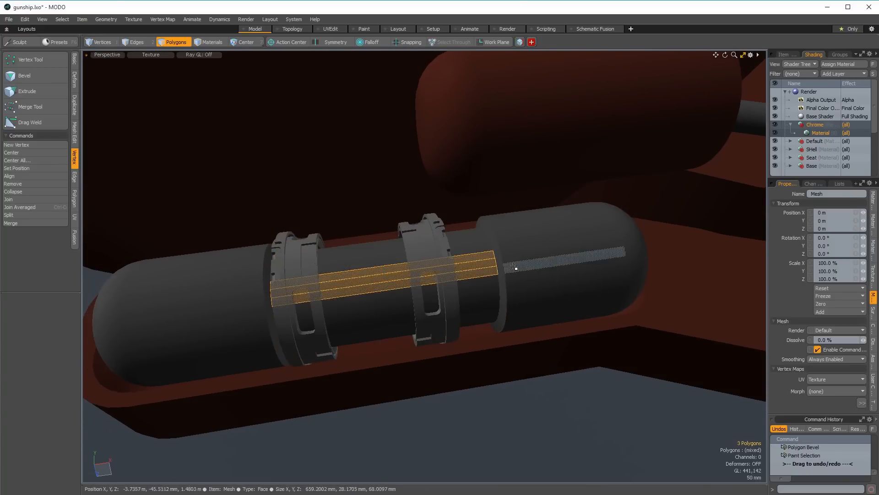
pyautogui.moveTo(514, 267); pyautogui.dragTo(502, 265)
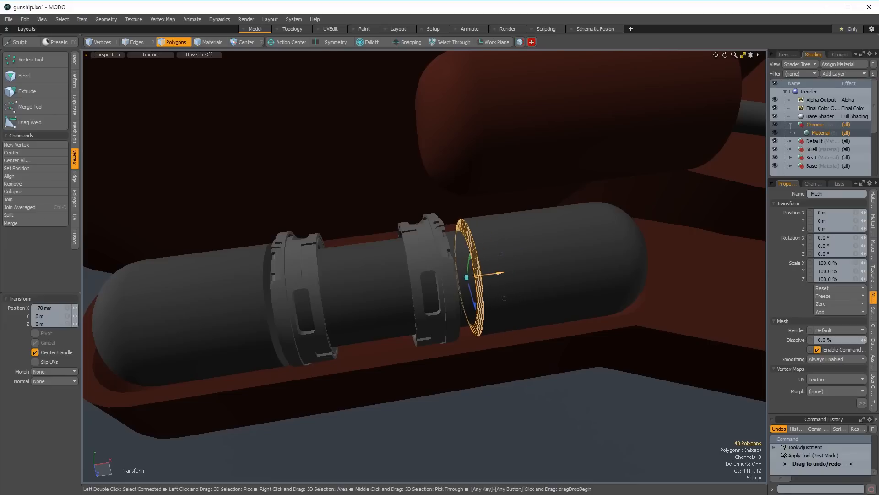
# Loop-slice the recessed section between the rings and bevel the new edge loop by 101 mm.
pyautogui.press('space')
pyautogui.moveTo(368, 278); pyautogui.dragTo(365, 289)
pyautogui.hotkey('alt', 'c')
pyautogui.click(365, 290)
pyautogui.press('space')
pyautogui.press('space')
pyautogui.press('space')
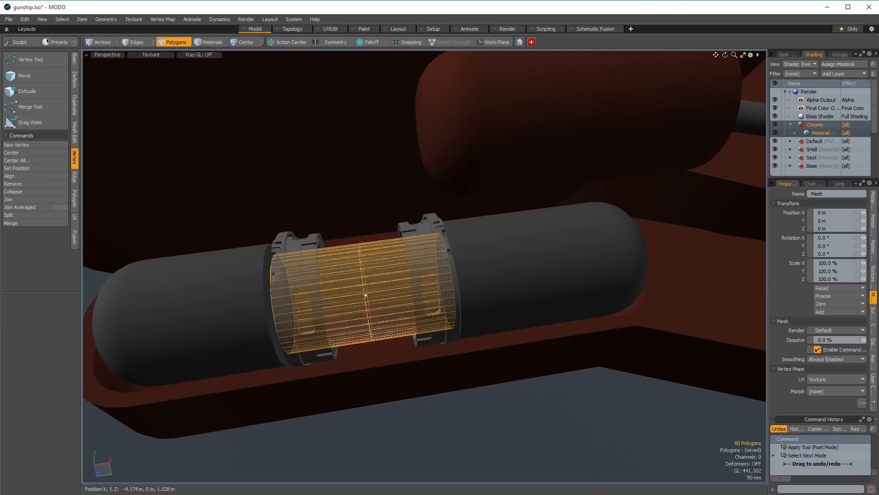
pyautogui.press('b')
pyautogui.moveTo(362, 289); pyautogui.dragTo(369, 320)
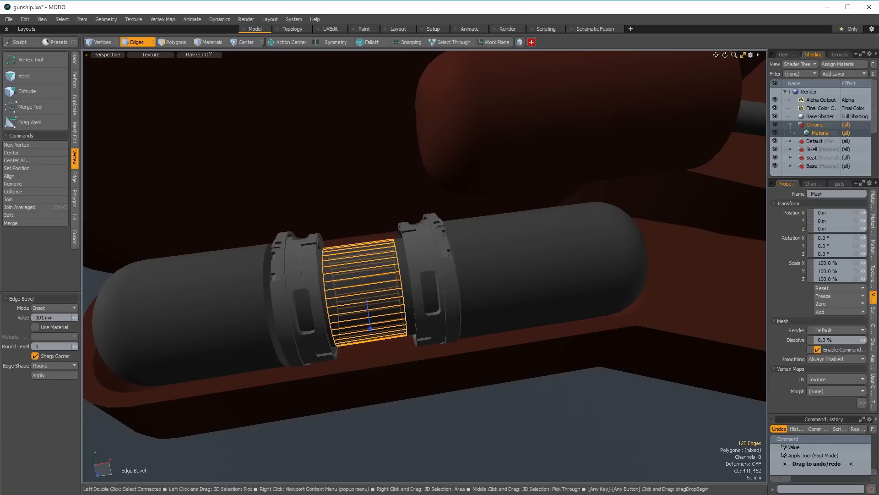
# Select the central band's polygon loop and bevel it outward with a 42 mm shift.
pyautogui.press('space')
pyautogui.press('space')
pyautogui.click(356, 276)
pyautogui.press('l')
pyautogui.press('b')
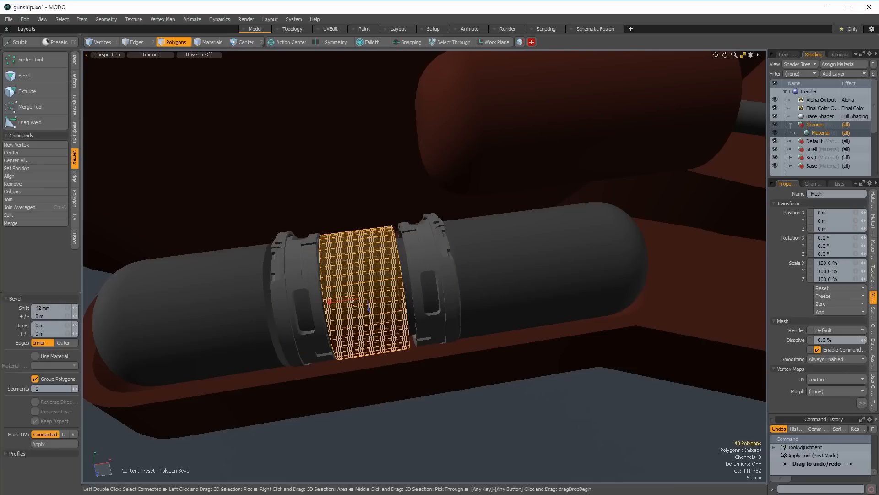
# Slice a loop around the raised band's middle and bevel it into a strip about 157 mm wide.
pyautogui.press('space')
pyautogui.click(380, 289)
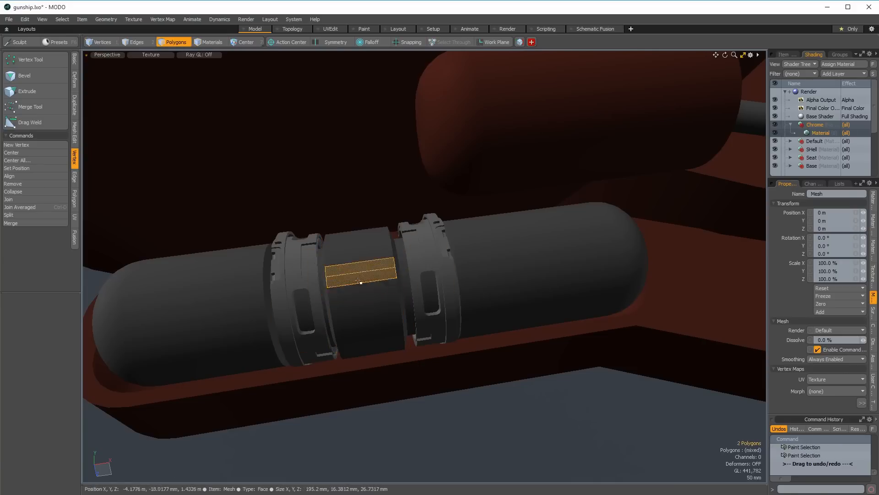
pyautogui.press('l')
pyautogui.press('b')
pyautogui.press('space')
pyautogui.press('space')
pyautogui.press('space')
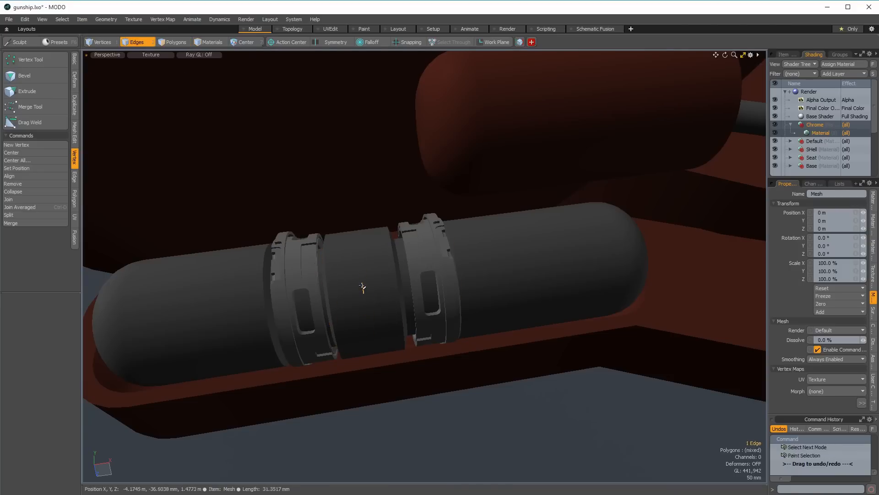
pyautogui.press('l')
pyautogui.press('b')
# Select every other polygon around the strip and bevel them inward with a -15.5 mm shift.
pyautogui.press('space')
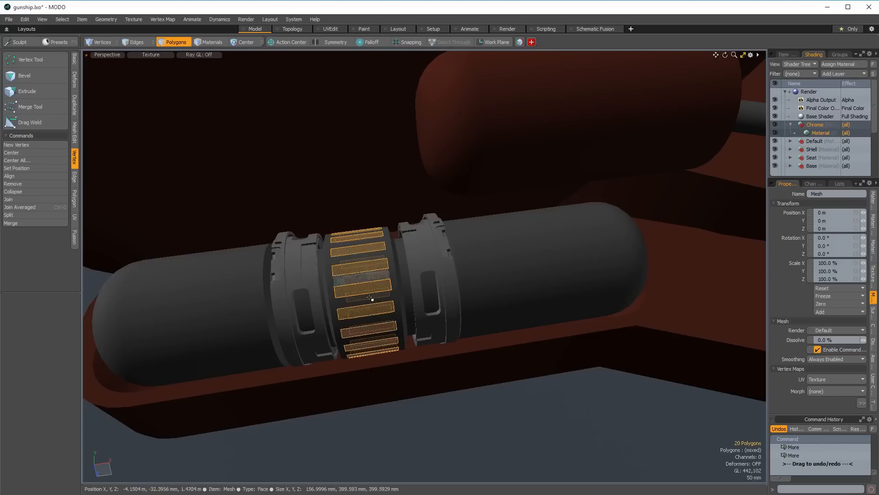
pyautogui.press('b')
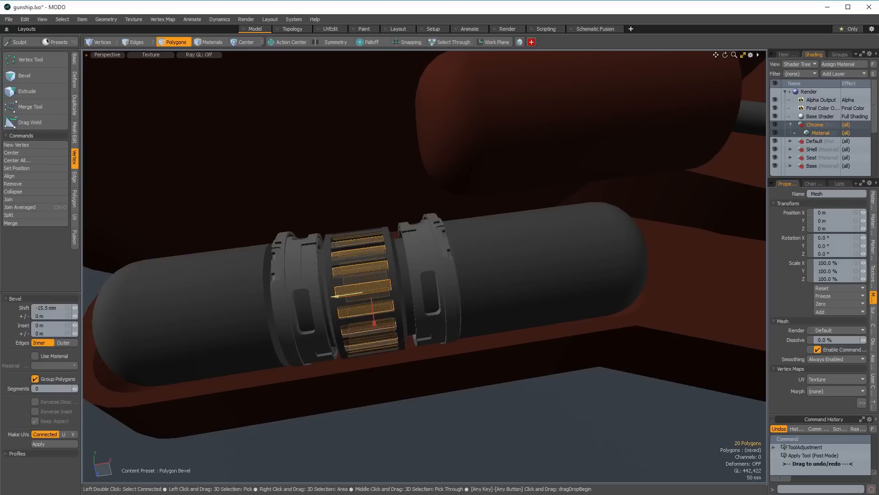
# Loop-slice the tank's plain section beyond the rings, then slice its outer half again at 50%.
pyautogui.press('space')
pyautogui.click(372, 304)
pyautogui.keyDown('alt'); pyautogui.moveTo(373, 304); pyautogui.dragTo(499, 314); pyautogui.keyUp('alt')
pyautogui.click(395, 312)
pyautogui.doubleClick(499, 314)
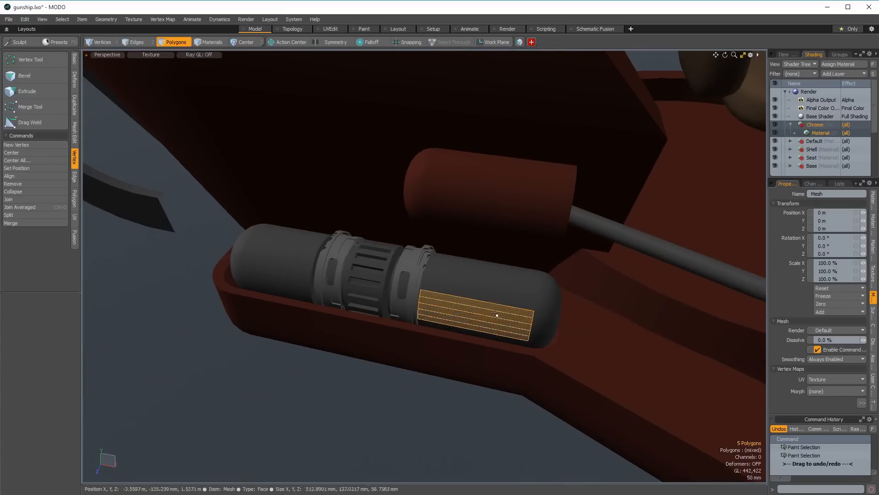
pyautogui.hotkey('alt', 'c')
pyautogui.press('space')
pyautogui.click(506, 308)
pyautogui.keyDown('shift'); pyautogui.click(508, 293); pyautogui.keyUp('shift')
pyautogui.hotkey('alt', 'c')
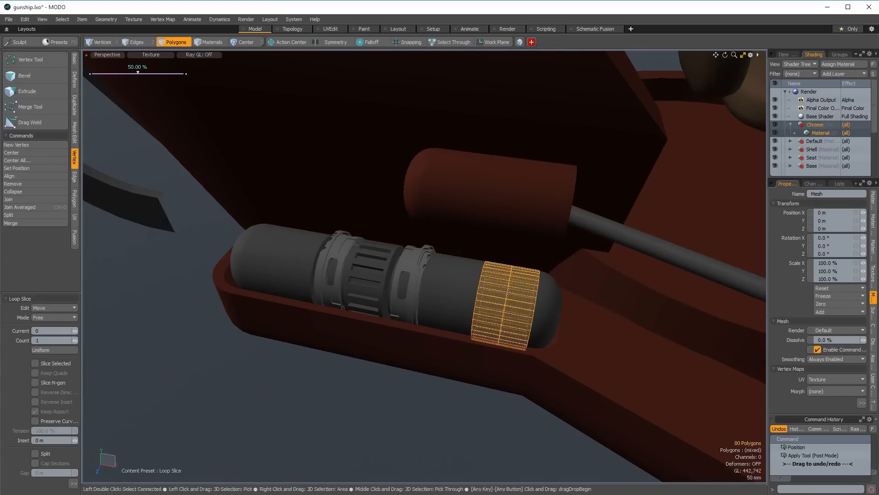
# Bevel the narrow polygon loop near the tank's rounded end with a -6.5 mm shift and 3 mm inset, and save the scene.
pyautogui.press('space')
pyautogui.scroll(3, 531, 298)
pyautogui.click(530, 305)
pyautogui.keyDown('shift'); pyautogui.click(526, 320); pyautogui.keyUp('shift')
pyautogui.press('l')
pyautogui.keyDown('alt'); pyautogui.moveTo(526, 320); pyautogui.dragTo(489, 313); pyautogui.keyUp('alt')
pyautogui.press('b')
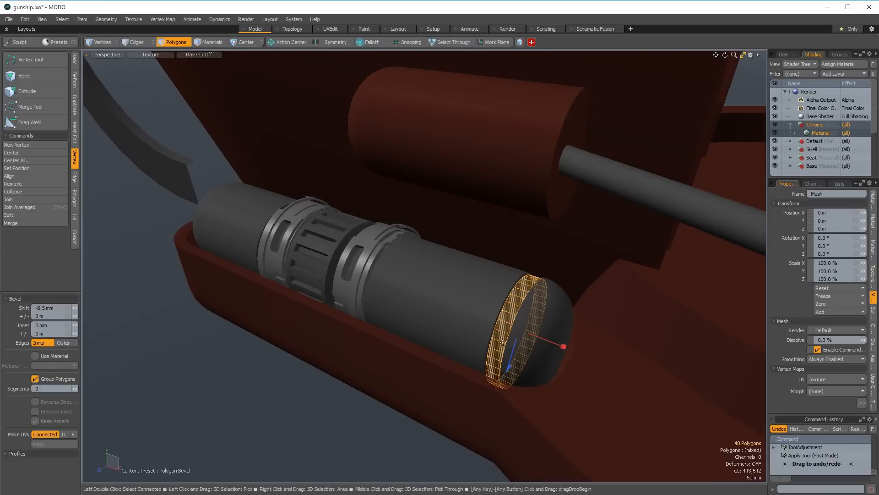
pyautogui.press('space')
pyautogui.click(514, 320)
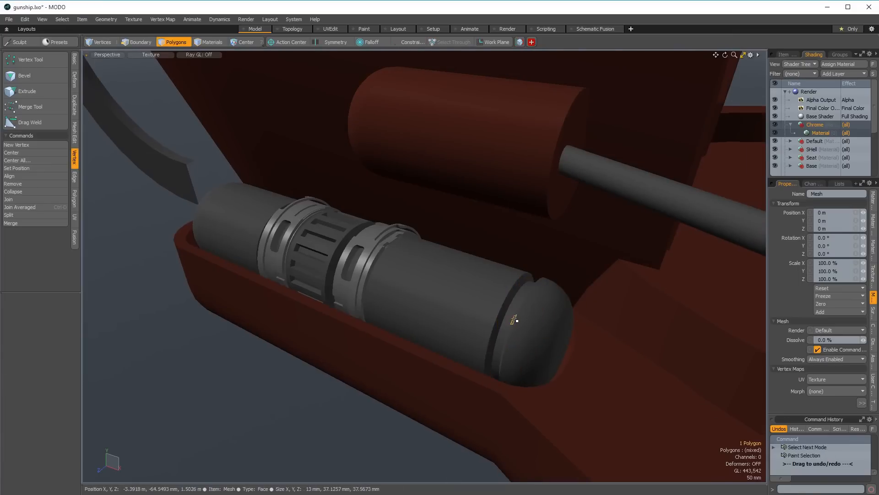
pyautogui.hotkey('ctrl', 's')
# Select the connected curved arm among the kitbash parts and copy it.
pyautogui.keyDown('alt'); pyautogui.moveTo(512, 317); pyautogui.dragTo(435, 314); pyautogui.keyUp('alt')
pyautogui.scroll(-3, 469, 221)
pyautogui.scroll(-4, 491, 298)
pyautogui.scroll(3, 530, 262)
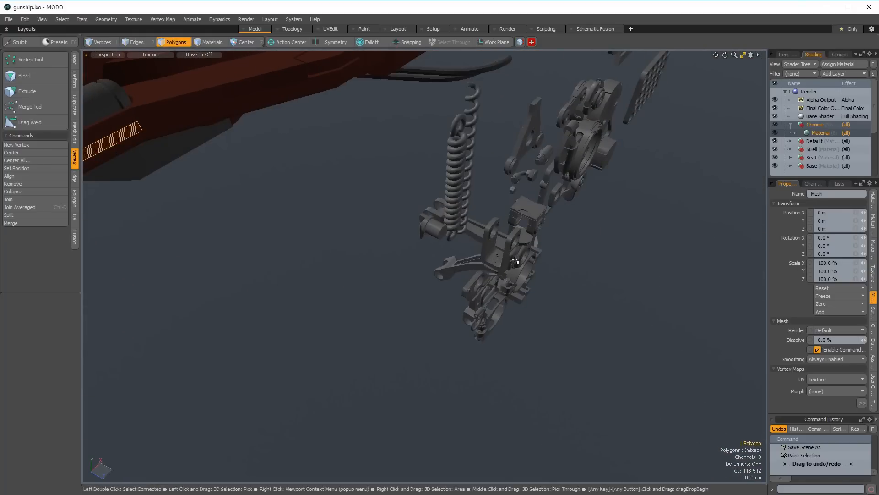
pyautogui.keyDown('alt'); pyautogui.moveTo(479, 266); pyautogui.dragTo(398, 418); pyautogui.keyUp('alt')
pyautogui.keyDown('alt'); pyautogui.moveTo(412, 234); pyautogui.dragTo(518, 174); pyautogui.keyUp('alt')
pyautogui.press('5')
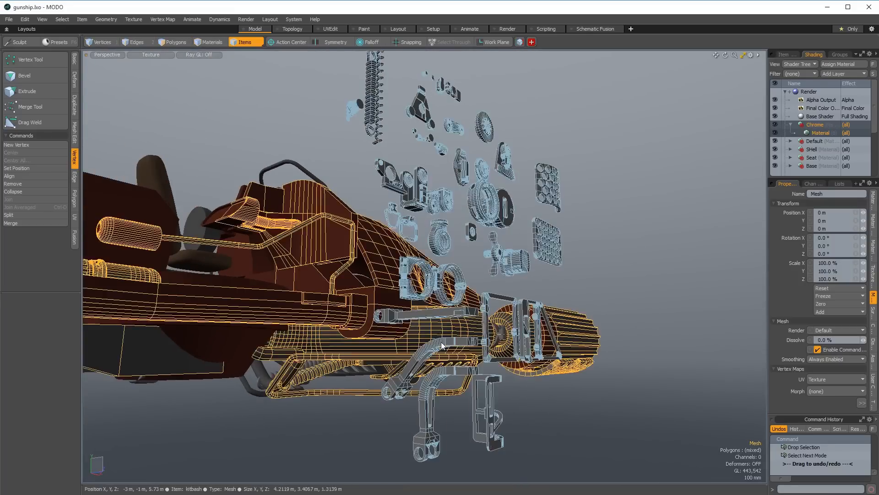
pyautogui.click(441, 342)
pyautogui.press('3')
pyautogui.doubleClick(441, 342)
pyautogui.keyDown('alt'); pyautogui.moveTo(441, 342); pyautogui.dragTo(420, 316); pyautogui.keyUp('alt')
pyautogui.hotkey('ctrl', 'c')
# Paste the copied kitbash arm into the main gunship mesh.
pyautogui.scroll(-3, 476, 320)
pyautogui.press('space')
pyautogui.click(420, 316)
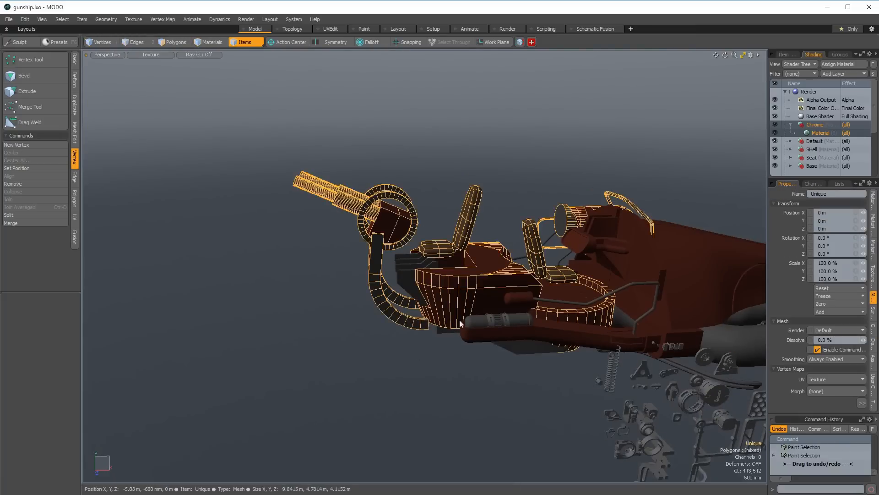
pyautogui.press('3')
pyautogui.press('v')
pyautogui.keyDown('alt'); pyautogui.moveTo(467, 323); pyautogui.dragTo(455, 349); pyautogui.keyUp('alt')
pyautogui.scroll(-3, 455, 349)
pyautogui.press('w')
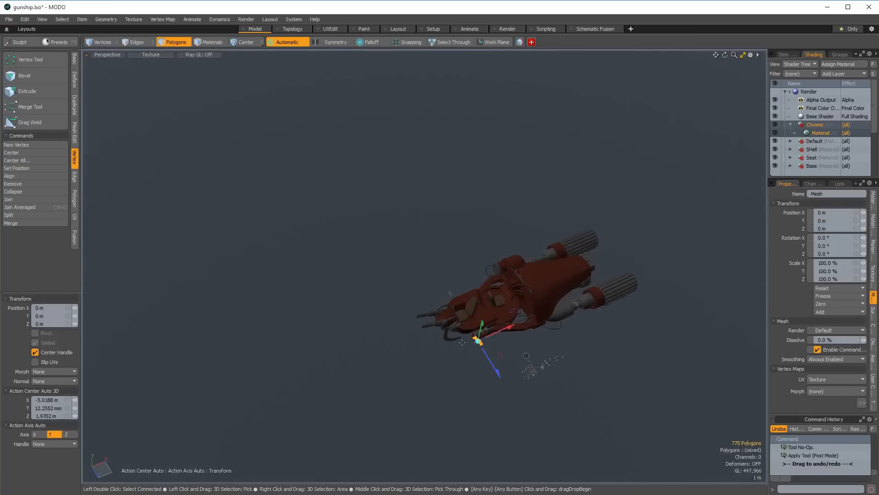
# Rotate the pasted arm and move it against the lower part of the front gun's curved bracket.
pyautogui.scroll(2, 432, 368)
pyautogui.scroll(3, 451, 351)
pyautogui.press('e')
pyautogui.moveTo(452, 337); pyautogui.dragTo(420, 253)
pyautogui.press('r')
pyautogui.keyDown('alt'); pyautogui.moveTo(399, 351); pyautogui.dragTo(462, 413); pyautogui.keyUp('alt')
pyautogui.hotkey('ctrl', 'z')
pyautogui.hotkey('ctrl', 'z')
pyautogui.press('r')
pyautogui.press('w')
pyautogui.moveTo(462, 413); pyautogui.dragTo(440, 398)
pyautogui.keyDown('alt'); pyautogui.moveTo(441, 399); pyautogui.dragTo(448, 298); pyautogui.keyUp('alt')
pyautogui.moveTo(448, 298); pyautogui.dragTo(549, 288)
pyautogui.moveTo(499, 301); pyautogui.dragTo(315, 323)
# Select the placed arm along the lower bracket and make a copy of it.
pyautogui.press('space')
pyautogui.press('space')
pyautogui.press('space')
pyautogui.press('space')
pyautogui.press('w')
pyautogui.press('Escape')
pyautogui.press('Escape')
pyautogui.press('space')
pyautogui.press('space')
pyautogui.press('space')
pyautogui.doubleClick(398, 317)
pyautogui.press('r')
pyautogui.press('Escape')
pyautogui.keyDown('alt'); pyautogui.moveTo(370, 338); pyautogui.dragTo(354, 320); pyautogui.keyUp('alt')
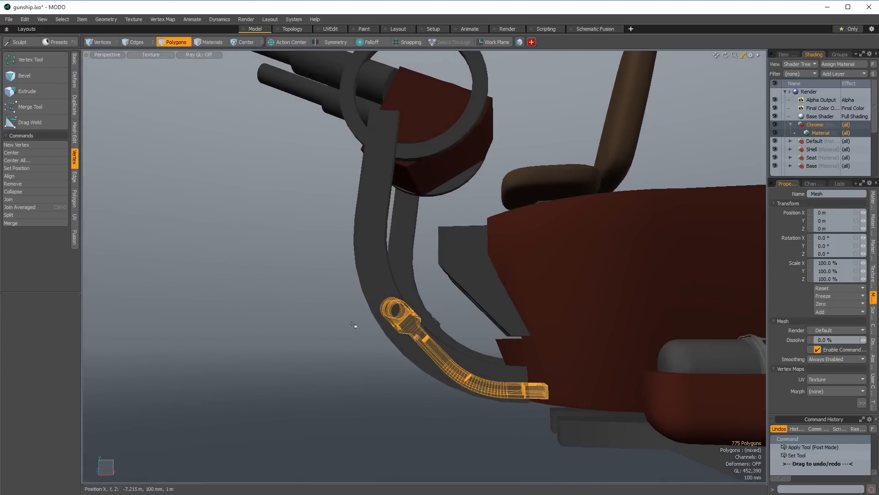
# Rotate the copied arm upright and move it onto the upper part of the curved bracket.
pyautogui.press('r')
pyautogui.hotkey('shift', 'y')
pyautogui.keyDown('alt'); pyautogui.moveTo(390, 346); pyautogui.dragTo(498, 349); pyautogui.keyUp('alt')
pyautogui.press('e')
pyautogui.keyDown('alt'); pyautogui.moveTo(504, 348); pyautogui.dragTo(669, 325); pyautogui.keyUp('alt')
pyautogui.press('w')
pyautogui.moveTo(496, 345); pyautogui.dragTo(469, 315)
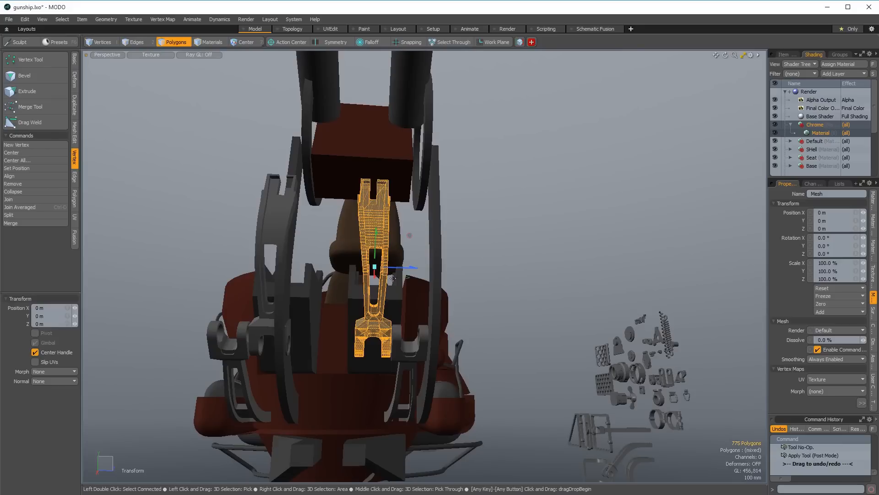
# Offset another copy of the upright arm 690 mm along Z and reposition both upright arms beside the bracket.
pyautogui.moveTo(390, 269); pyautogui.dragTo(467, 271)
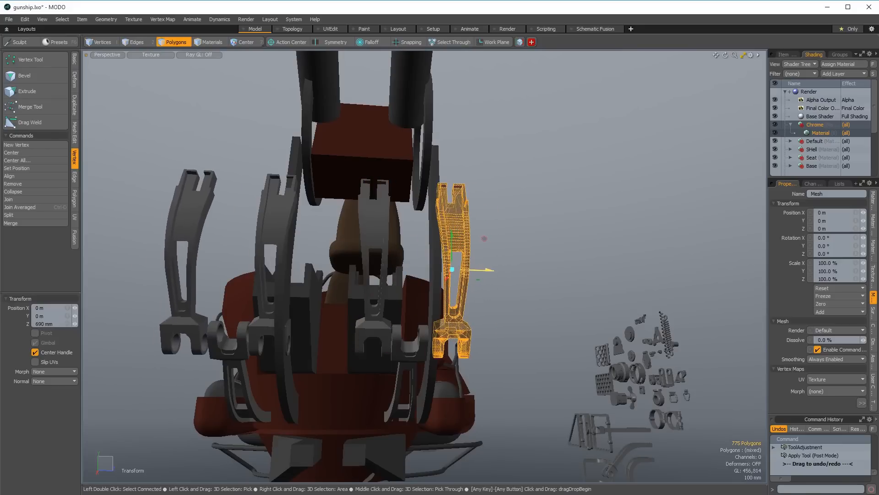
pyautogui.press('space')
pyautogui.moveTo(400, 271)
pyautogui.keyDown('shift'); pyautogui.mouseDown()
pyautogui.moveTo(387, 263)
pyautogui.moveTo(248, 279)
pyautogui.mouseUp(); pyautogui.keyUp('shift')
pyautogui.scroll(3, 355, 332)
pyautogui.press('w')
pyautogui.moveTo(437, 357); pyautogui.dragTo(408, 326)
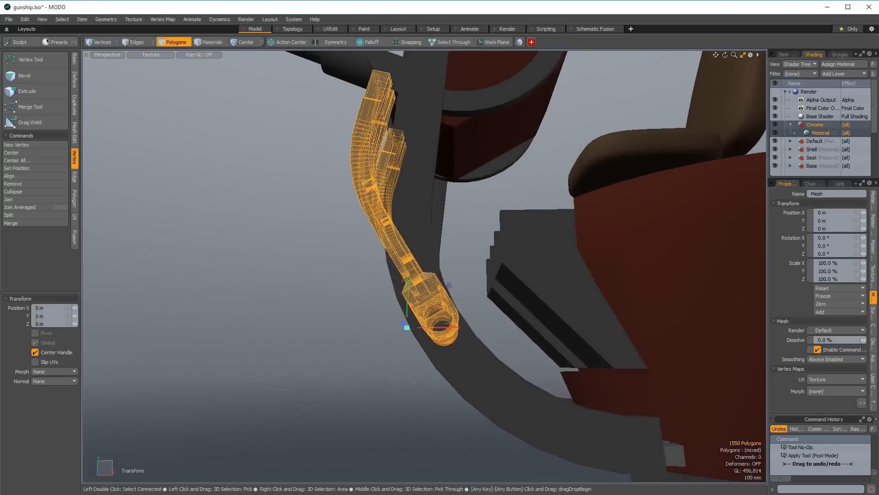
pyautogui.keyDown('alt'); pyautogui.moveTo(503, 339); pyautogui.dragTo(634, 348); pyautogui.keyUp('alt')
pyautogui.scroll(3, 503, 343)
pyautogui.keyDown('alt'); pyautogui.moveTo(559, 347); pyautogui.dragTo(641, 343); pyautogui.keyUp('alt')
pyautogui.moveTo(585, 344); pyautogui.dragTo(577, 362)
# Select the connected bracket piece at the front gun mount and cut it.
pyautogui.press('space')
pyautogui.click(472, 308)
pyautogui.scroll(-5, 471, 308)
pyautogui.keyDown('alt'); pyautogui.moveTo(471, 309); pyautogui.dragTo(378, 345); pyautogui.keyUp('alt')
pyautogui.press(']')
pyautogui.hotkey('ctrl', 'x')
# Select the front gun's ring, barrel and connected block, and reposition the gun parts above the arms.
pyautogui.keyDown('alt'); pyautogui.moveTo(433, 352); pyautogui.dragTo(477, 235); pyautogui.keyUp('alt')
pyautogui.scroll(3, 422, 256)
pyautogui.click(405, 255)
pyautogui.doubleClick(424, 243)
pyautogui.scroll(-3, 405, 200)
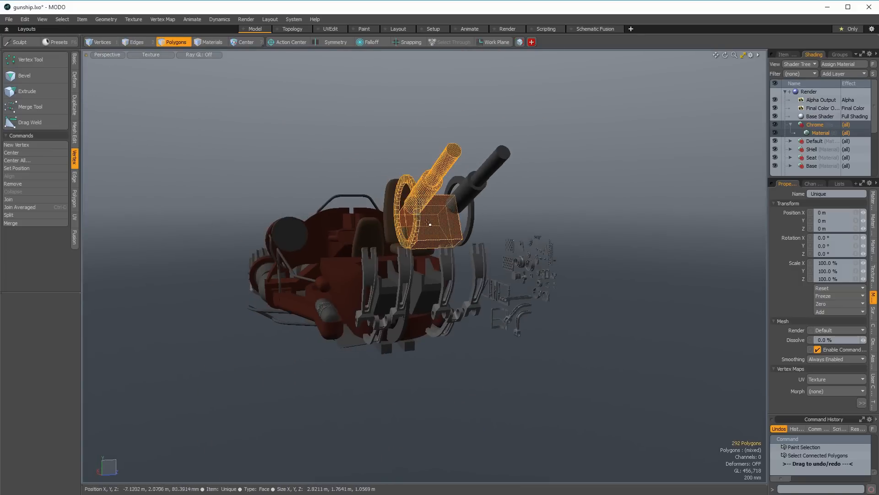
pyautogui.press('space')
pyautogui.click(475, 256)
pyautogui.hotkey('ctrl', 'z')
pyautogui.keyDown('alt'); pyautogui.moveTo(475, 253); pyautogui.dragTo(431, 353); pyautogui.keyUp('alt')
pyautogui.press('w')
pyautogui.scroll(5, 455, 245)
pyautogui.scroll(-5, 445, 257)
pyautogui.moveTo(448, 319); pyautogui.dragTo(405, 316)
pyautogui.keyDown('alt'); pyautogui.moveTo(405, 316); pyautogui.dragTo(366, 229); pyautogui.keyUp('alt')
pyautogui.scroll(3, 379, 286)
pyautogui.moveTo(368, 207); pyautogui.dragTo(368, 217)
# Create a cylinder across the front gun mount, scale it and place it beside the gun ring.
pyautogui.press('q')
pyautogui.doubleClick(414, 179)
pyautogui.press('Escape')
pyautogui.scroll(-2, 377, 206)
pyautogui.press('c')
pyautogui.moveTo(379, 187)
pyautogui.keyDown('ctrl'); pyautogui.mouseDown()
pyautogui.moveTo(413, 187)
pyautogui.moveTo(490, 228)
pyautogui.moveTo(426, 211)
pyautogui.moveTo(502, 267)
pyautogui.moveTo(537, 272)
pyautogui.mouseUp(); pyautogui.keyUp('ctrl')
pyautogui.press('q')
pyautogui.doubleClick(426, 210)
pyautogui.press('w')
pyautogui.click(502, 266)
pyautogui.press('r')
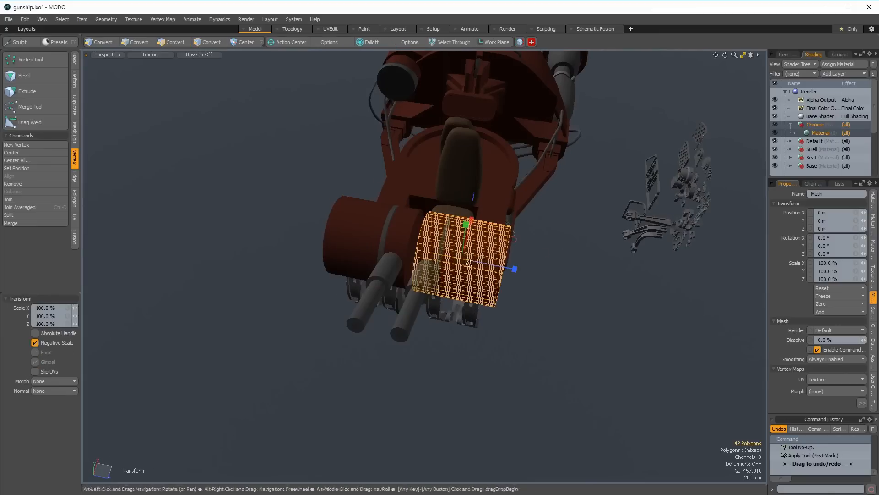
pyautogui.moveTo(467, 262); pyautogui.dragTo(430, 261)
# Create a large cube next to the gun cylinder's outer end and rotate it diagonally.
pyautogui.keyDown('alt'); pyautogui.moveTo(430, 261); pyautogui.dragTo(362, 273); pyautogui.keyUp('alt')
pyautogui.scroll(3, 363, 274)
pyautogui.press('q')
pyautogui.hotkey('shift', 'c')
pyautogui.scroll(-3, 375, 256)
pyautogui.keyDown('ctrl'); pyautogui.moveTo(337, 277); pyautogui.dragTo(350, 291); pyautogui.keyUp('ctrl')
pyautogui.press('space')
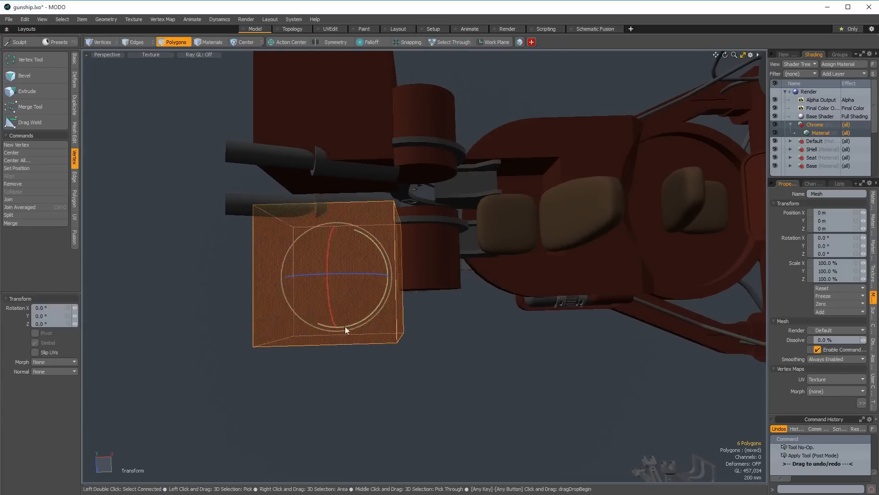
pyautogui.moveTo(352, 324); pyautogui.dragTo(396, 339)
pyautogui.press('w')
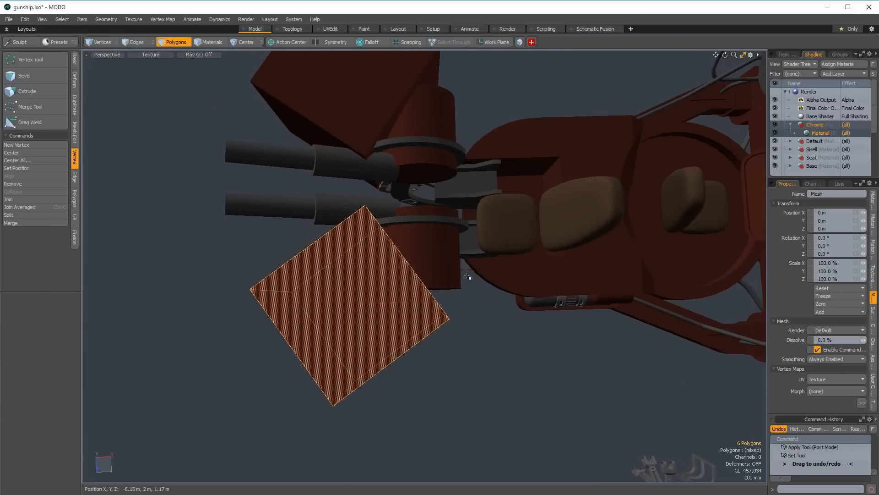
# Reselect the rotated cube and move it 110 mm along Z relative to the gun cylinder.
pyautogui.hotkey('ctrl', 'b')
pyautogui.moveTo(438, 272)
pyautogui.keyDown('alt'); pyautogui.mouseDown()
pyautogui.moveTo(434, 193)
pyautogui.moveTo(559, 165)
pyautogui.moveTo(422, 206)
pyautogui.moveTo(366, 243)
pyautogui.moveTo(348, 297)
pyautogui.moveTo(326, 317)
pyautogui.mouseUp(); pyautogui.keyUp('alt')
pyautogui.hotkey('ctrl', 'z')
pyautogui.press('w')
pyautogui.press('space')
pyautogui.doubleClick(358, 266)
pyautogui.press('w')
pyautogui.keyDown('alt'); pyautogui.moveTo(364, 275); pyautogui.dragTo(366, 263); pyautogui.keyUp('alt')
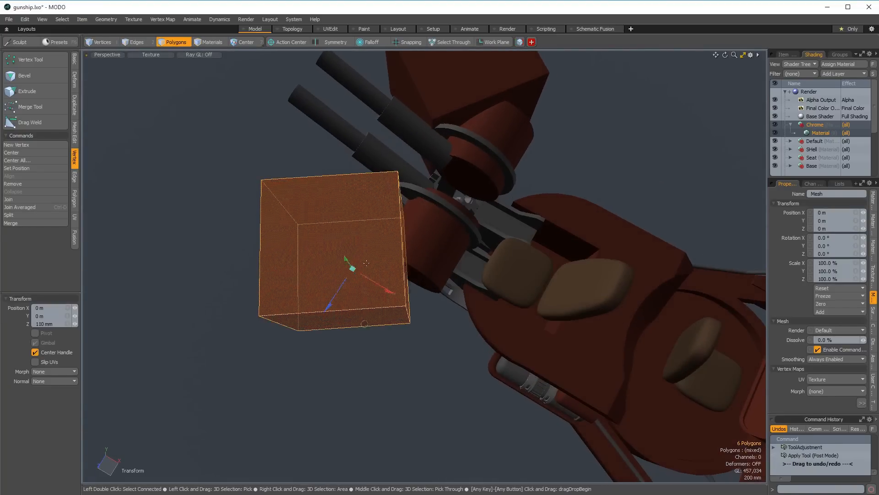
# Fine-position the cube over the cylinder's end and Boolean-subtract it to cut an angled face.
pyautogui.keyDown('alt'); pyautogui.moveTo(357, 299); pyautogui.dragTo(357, 312); pyautogui.keyUp('alt')
pyautogui.press('w')
pyautogui.moveTo(361, 357); pyautogui.dragTo(356, 346)
pyautogui.press('space')
pyautogui.press('Delete')
pyautogui.keyDown('alt'); pyautogui.moveTo(400, 270); pyautogui.dragTo(507, 214); pyautogui.keyUp('alt')
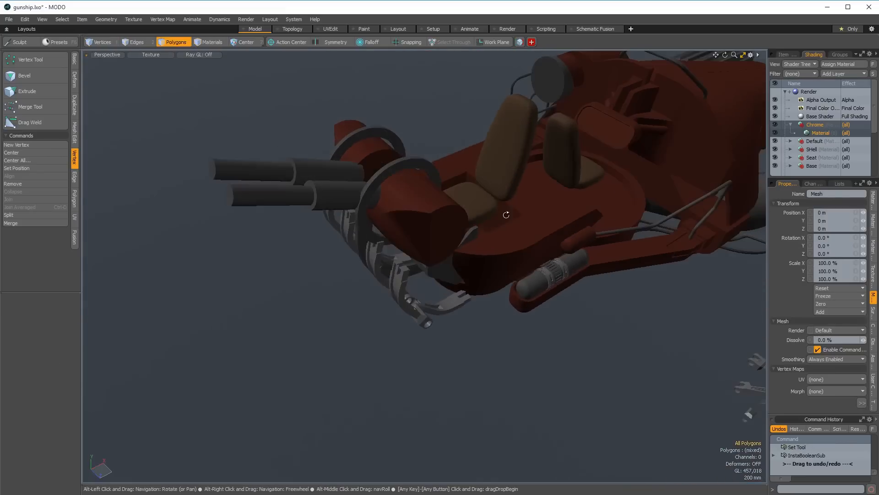
# Bevel the cylinder's angled cut face and move it -25 mm along X.
pyautogui.click(451, 230)
pyautogui.scroll(2, 422, 231)
pyautogui.click(403, 236)
pyautogui.keyDown('alt'); pyautogui.moveTo(405, 237); pyautogui.dragTo(370, 255); pyautogui.keyUp('alt')
pyautogui.press('b')
pyautogui.keyDown('alt'); pyautogui.moveTo(387, 209); pyautogui.dragTo(380, 237); pyautogui.keyUp('alt')
pyautogui.press('w')
pyautogui.scroll(-2, 378, 236)
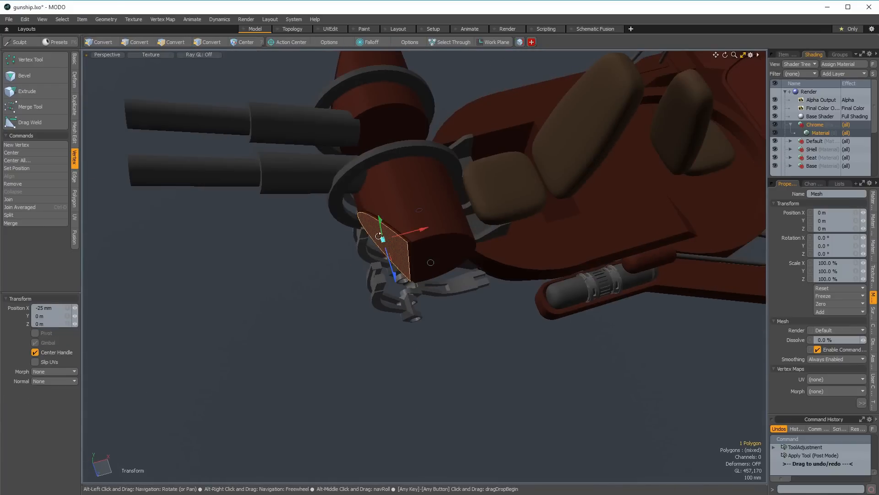
# Select the connected gun cylinder and rotate it -27° about Z to line up with the barrel.
pyautogui.keyDown('alt'); pyautogui.moveTo(375, 232); pyautogui.dragTo(385, 206); pyautogui.keyUp('alt')
pyautogui.press('q')
pyautogui.doubleClick(390, 257)
pyautogui.press('e')
pyautogui.keyDown('alt'); pyautogui.moveTo(384, 206); pyautogui.dragTo(369, 187); pyautogui.keyUp('alt')
pyautogui.press('space')
pyautogui.press('space')
pyautogui.moveTo(415, 216); pyautogui.dragTo(403, 215)
pyautogui.keyDown('alt'); pyautogui.moveTo(403, 215); pyautogui.dragTo(394, 202); pyautogui.keyUp('alt')
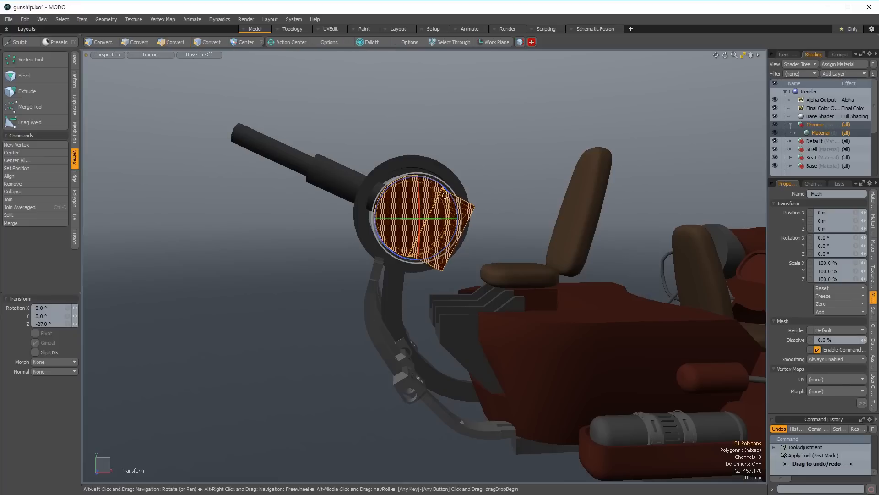
# Select the gun cylinder's inner end face and bevel it outward with a 362 mm shift.
pyautogui.keyDown('alt'); pyautogui.moveTo(429, 194); pyautogui.dragTo(460, 202); pyautogui.keyUp('alt')
pyautogui.press('w')
pyautogui.keyDown('alt'); pyautogui.moveTo(429, 209); pyautogui.dragTo(494, 183); pyautogui.keyUp('alt')
pyautogui.press('space')
pyautogui.click(443, 254)
pyautogui.keyDown('alt'); pyautogui.moveTo(444, 253); pyautogui.dragTo(479, 254); pyautogui.keyUp('alt')
pyautogui.click(414, 246)
pyautogui.keyDown('alt'); pyautogui.moveTo(414, 246); pyautogui.dragTo(477, 215); pyautogui.keyUp('alt')
pyautogui.click(365, 275)
pyautogui.press('y')
pyautogui.press('b')
pyautogui.moveTo(514, 246); pyautogui.dragTo(588, 267)
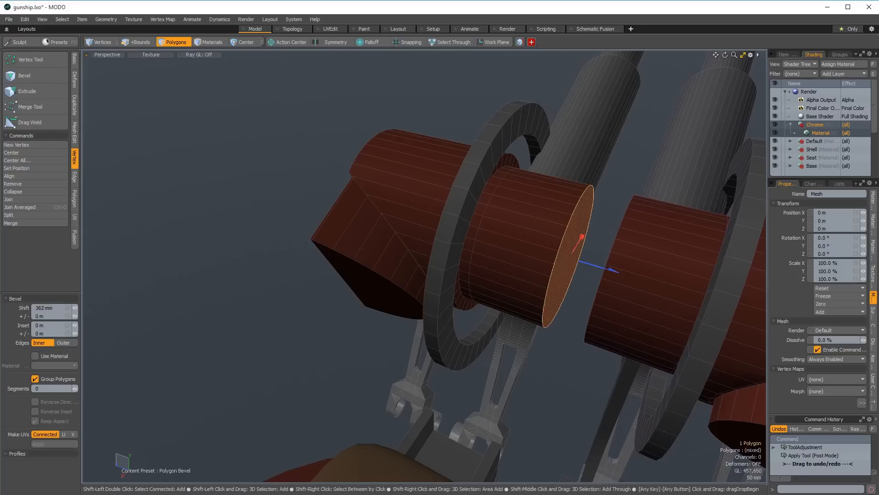
pyautogui.press('space')
# Bevel a flange ring at the gun cylinder's inner end and move its edge loop -56 mm along Z.
pyautogui.hotkey('shift', 'a')
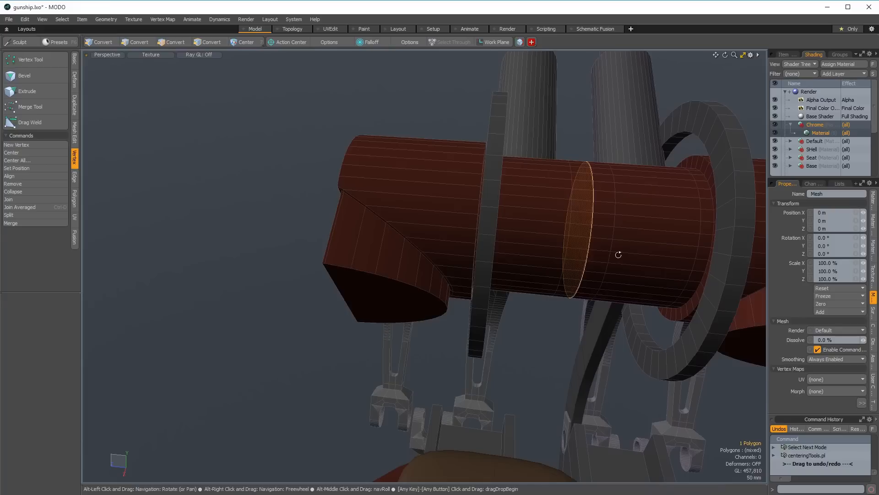
pyautogui.press('b')
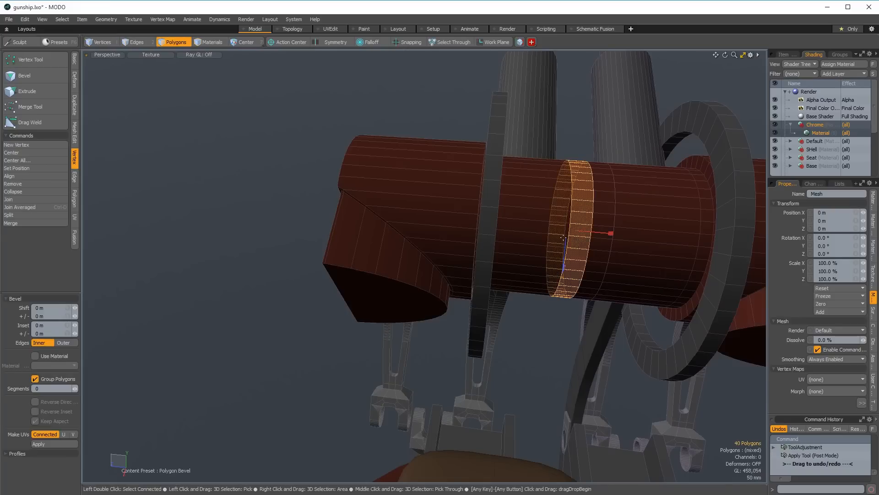
pyautogui.press('space')
pyautogui.press('space')
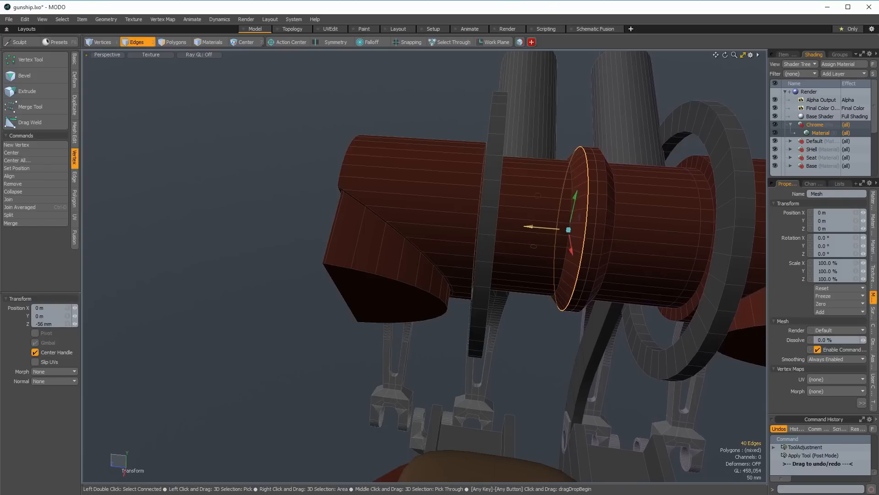
pyautogui.press('space')
pyautogui.press('space')
# Select the whole connected gun cylinder and recolour it dark grey.
pyautogui.doubleClick(573, 214)
pyautogui.keyDown('alt'); pyautogui.moveTo(430, 188); pyautogui.dragTo(477, 193); pyautogui.keyUp('alt')
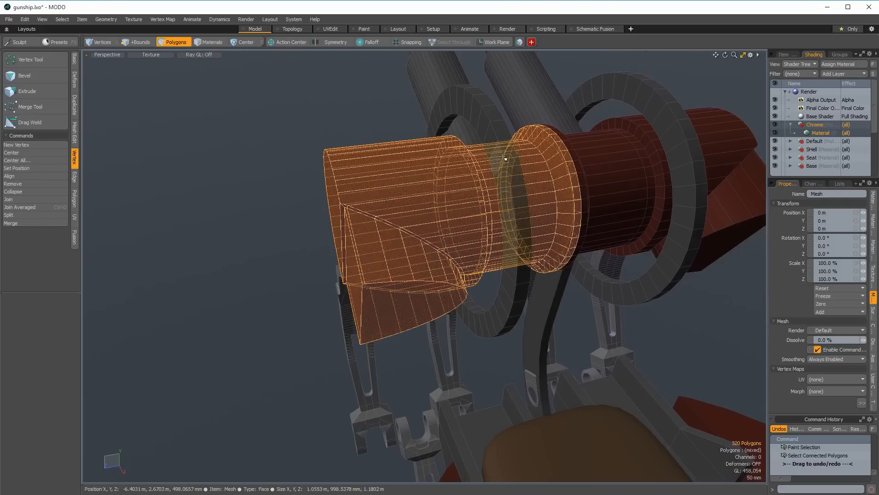
pyautogui.keyDown('alt'); pyautogui.moveTo(505, 159); pyautogui.dragTo(463, 179); pyautogui.keyUp('alt')
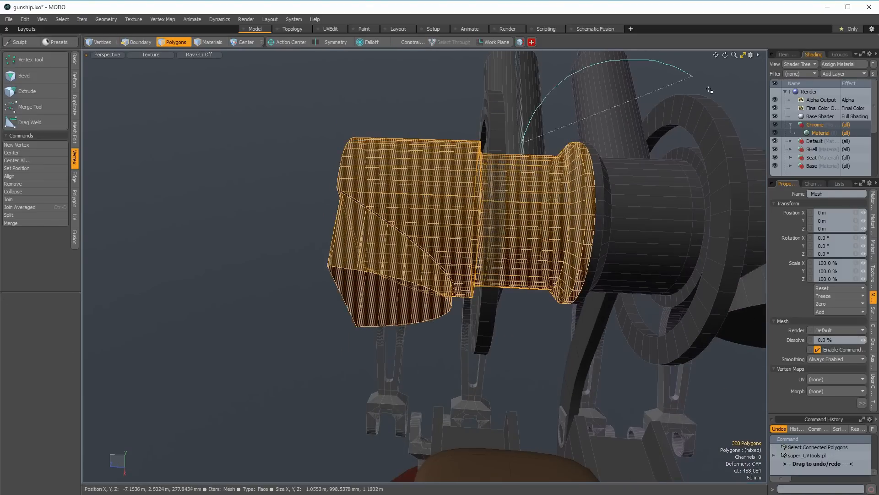
# Narrow the selection to the gun cylinder's outer angled section and assign it the red hull material.
pyautogui.keyDown('ctrl'); pyautogui.moveTo(710, 90); pyautogui.dragTo(527, 316, button='right'); pyautogui.keyUp('ctrl')
pyautogui.hotkey('shift', 'Down')
pyautogui.moveTo(495, 293)
pyautogui.keyDown('alt'); pyautogui.mouseDown()
pyautogui.moveTo(530, 303)
pyautogui.moveTo(445, 301)
pyautogui.mouseUp(); pyautogui.keyUp('alt')
pyautogui.keyDown('alt'); pyautogui.moveTo(461, 266); pyautogui.dragTo(499, 332); pyautogui.keyUp('alt')
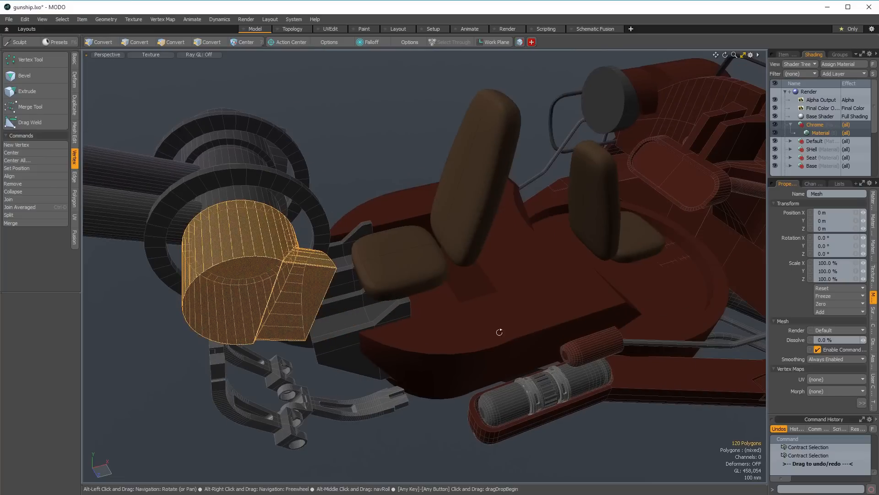
pyautogui.keyDown('alt'); pyautogui.moveTo(653, 316); pyautogui.dragTo(650, 342); pyautogui.keyUp('alt')
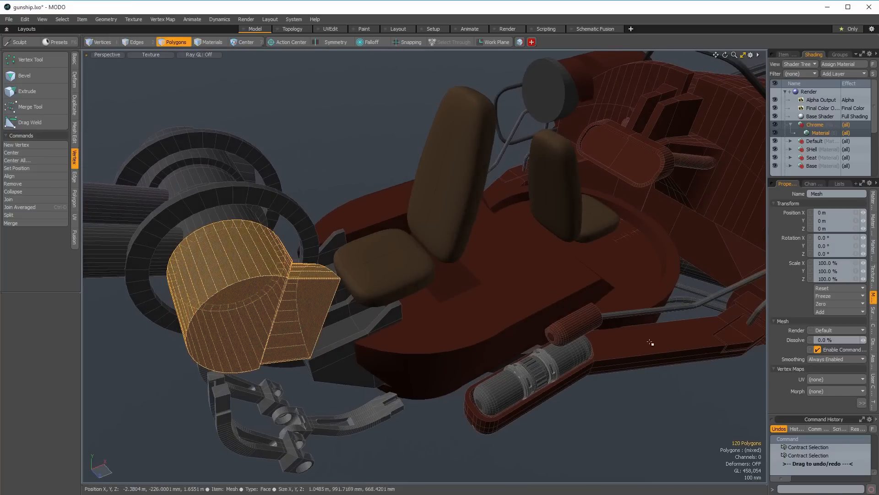
pyautogui.click(538, 342)
pyautogui.moveTo(539, 343)
pyautogui.keyDown('alt'); pyautogui.mouseDown()
pyautogui.moveTo(419, 330)
pyautogui.moveTo(356, 298)
pyautogui.moveTo(334, 267)
pyautogui.moveTo(340, 281)
pyautogui.moveTo(325, 296)
pyautogui.moveTo(306, 278)
pyautogui.moveTo(368, 359)
pyautogui.mouseUp(); pyautogui.keyUp('alt')
# Inset the gun cylinder's outer end face and bevel it inward with a -238 mm shift to form a recess.
pyautogui.click(333, 268)
pyautogui.press('b')
pyautogui.press('b')
pyautogui.click(307, 278)
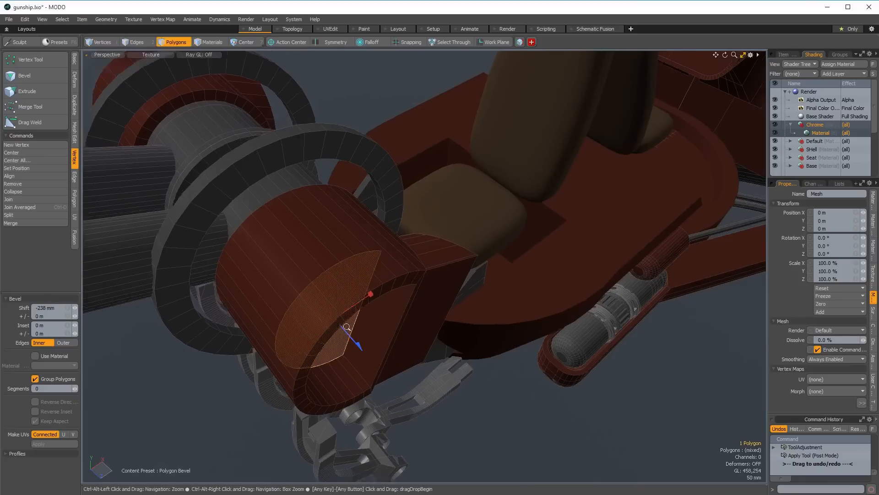
pyautogui.keyDown('ctrl'); pyautogui.keyDown('alt'); pyautogui.moveTo(352, 332); pyautogui.dragTo(339, 326); pyautogui.keyUp('alt'); pyautogui.keyUp('ctrl')
pyautogui.keyDown('alt'); pyautogui.moveTo(339, 326); pyautogui.dragTo(345, 296); pyautogui.keyUp('alt')
pyautogui.press('q')
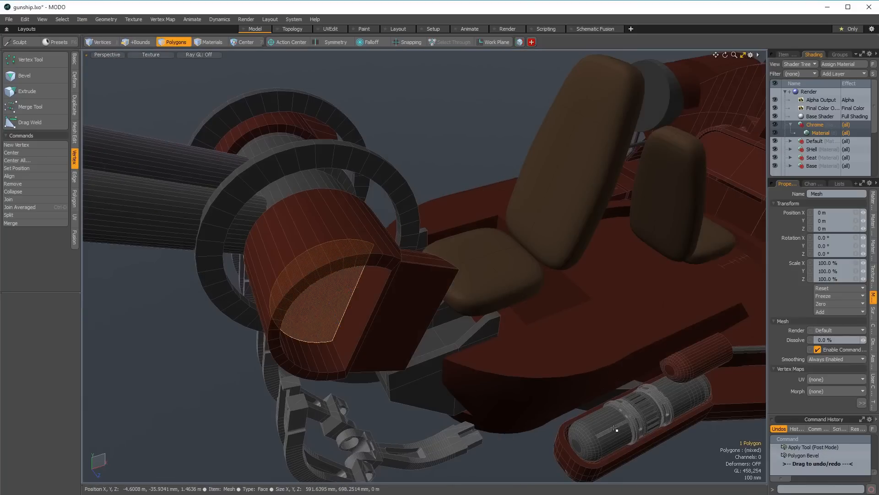
# Clear the selection and examine the rebuilt gun mount against the whole gunship.
pyautogui.press('space')
pyautogui.press('space')
pyautogui.press('space')
pyautogui.scroll(-3, 606, 413)
pyautogui.press('Escape')
pyautogui.keyDown('alt'); pyautogui.moveTo(568, 403); pyautogui.dragTo(373, 295); pyautogui.keyUp('alt')
pyautogui.scroll(-3, 355, 309)
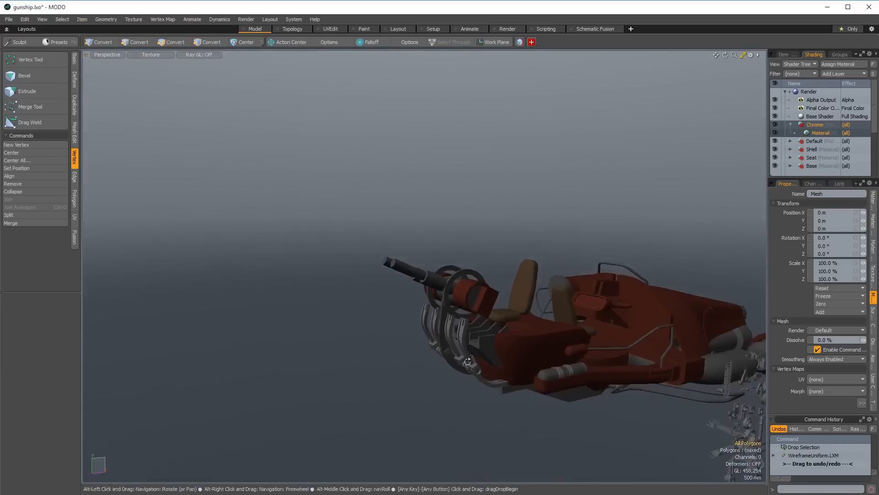
pyautogui.keyDown('alt'); pyautogui.moveTo(475, 342); pyautogui.dragTo(431, 293); pyautogui.keyUp('alt')
pyautogui.scroll(4, 499, 284)
pyautogui.scroll(-2, 499, 284)
pyautogui.scroll(3, 527, 238)
# Select the link arm with two round ends among the kitbash parts and copy it.
pyautogui.keyDown('alt'); pyautogui.moveTo(582, 229); pyautogui.dragTo(502, 268); pyautogui.keyUp('alt')
pyautogui.press('space')
pyautogui.press('3')
pyautogui.doubleClick(502, 234)
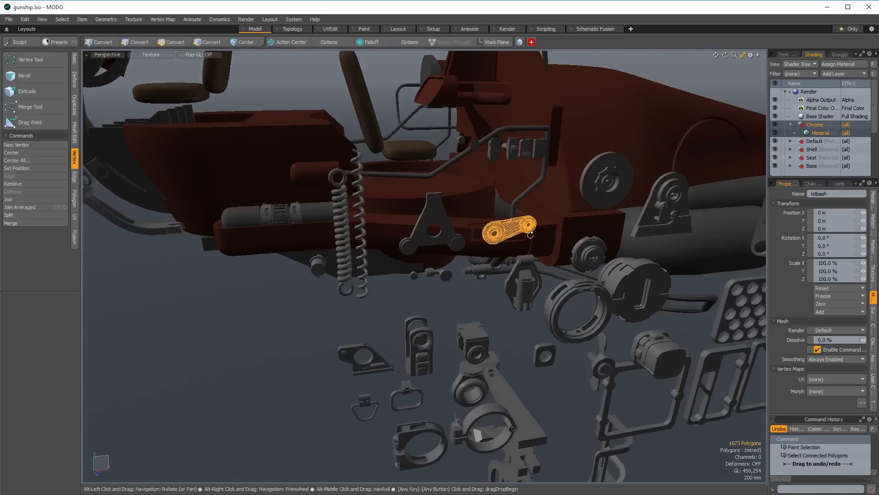
pyautogui.keyDown('alt'); pyautogui.moveTo(531, 235); pyautogui.dragTo(501, 307); pyautogui.keyUp('alt')
pyautogui.scroll(-3, 501, 306)
pyautogui.hotkey('ctrl', 'c')
# Paste the link arm into the ship mesh and move it towards the front hull side.
pyautogui.scroll(-2, 493, 284)
pyautogui.keyDown('alt'); pyautogui.moveTo(475, 263); pyautogui.dragTo(403, 279); pyautogui.keyUp('alt')
pyautogui.scroll(4, 403, 279)
pyautogui.press('space')
pyautogui.press('3')
pyautogui.click(385, 240)
pyautogui.hotkey('shift', 'a')
pyautogui.keyDown('alt'); pyautogui.moveTo(465, 217); pyautogui.dragTo(415, 216); pyautogui.keyUp('alt')
pyautogui.scroll(-4, 365, 196)
pyautogui.press('r')
pyautogui.keyDown('alt'); pyautogui.moveTo(415, 216); pyautogui.dragTo(414, 183); pyautogui.keyUp('alt')
pyautogui.press('w')
pyautogui.moveTo(383, 217); pyautogui.dragTo(203, 152)
# Rotate the link arm so it slopes down towards the gunship's nose.
pyautogui.press('e')
pyautogui.keyDown('alt'); pyautogui.keyDown('shift'); pyautogui.moveTo(223, 195); pyautogui.dragTo(385, 201); pyautogui.keyUp('shift'); pyautogui.keyUp('alt')
pyautogui.press('r')
pyautogui.press('e')
pyautogui.moveTo(315, 189); pyautogui.dragTo(359, 211)
# Move the link arm 135 mm along X and -170 mm along Y against the hull side above the tank.
pyautogui.press('w')
pyautogui.scroll(-4, 323, 245)
pyautogui.press('space')
pyautogui.press('space')
pyautogui.press('3')
pyautogui.press('w')
pyautogui.moveTo(360, 212); pyautogui.dragTo(376, 227)
pyautogui.keyDown('alt'); pyautogui.moveTo(377, 227); pyautogui.dragTo(367, 224); pyautogui.keyUp('alt')
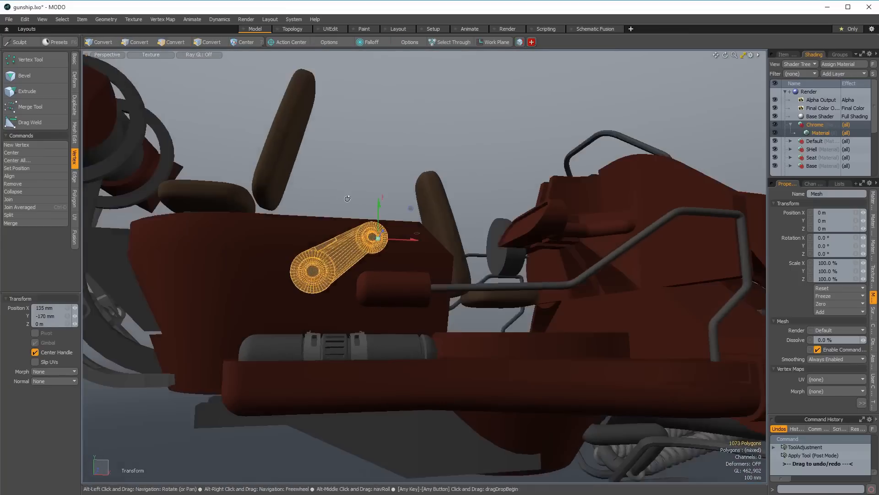
pyautogui.press('space')
# Create a 730 mm cube near the link arm and pull it outward beside the hull.
pyautogui.keyDown('alt'); pyautogui.keyDown('shift'); pyautogui.moveTo(292, 221); pyautogui.dragTo(353, 218); pyautogui.keyUp('shift'); pyautogui.keyUp('alt')
pyautogui.scroll(-4, 354, 240)
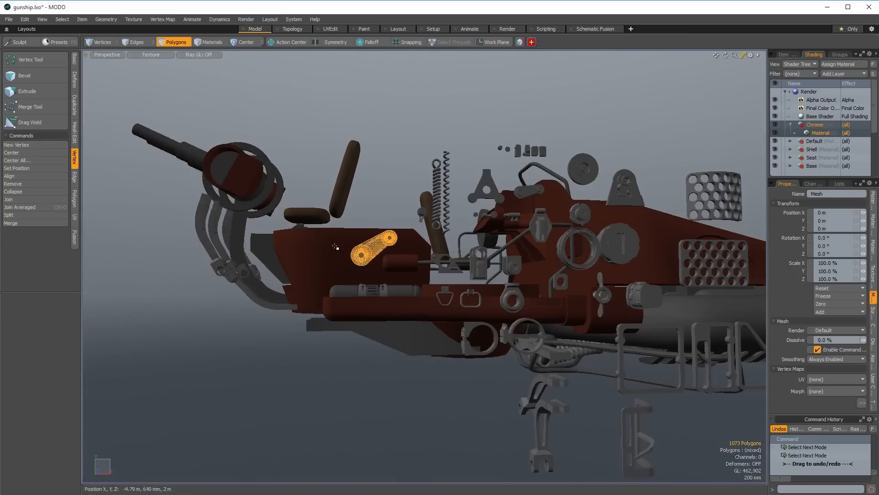
pyautogui.scroll(4, 335, 246)
pyautogui.hotkey('shift', 'c')
pyautogui.keyDown('ctrl'); pyautogui.moveTo(336, 247); pyautogui.dragTo(375, 270); pyautogui.keyUp('ctrl')
pyautogui.keyDown('alt'); pyautogui.moveTo(375, 270); pyautogui.dragTo(458, 306); pyautogui.keyUp('alt')
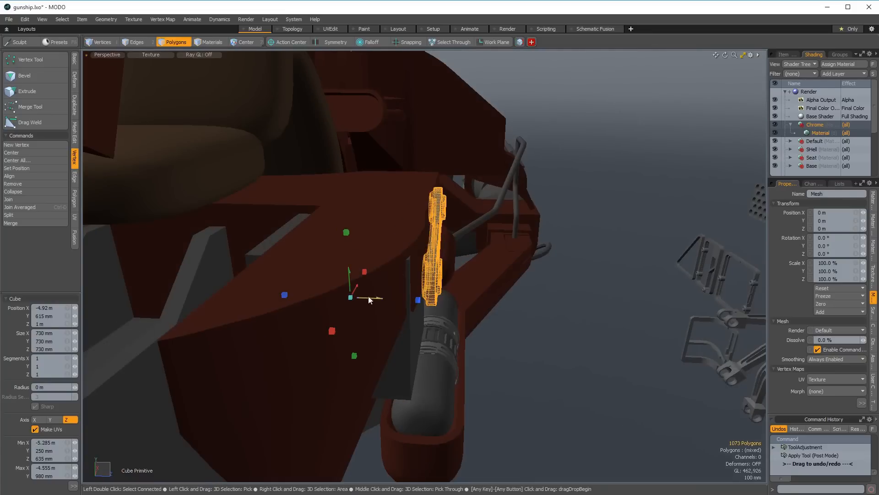
pyautogui.moveTo(369, 300); pyautogui.dragTo(544, 303)
# Cut the connected cube and paste it into a new mesh layer.
pyautogui.press('space')
pyautogui.doubleClick(609, 305)
pyautogui.hotkey('ctrl', 'x')
pyautogui.press('n')
pyautogui.hotkey('ctrl', 'v')
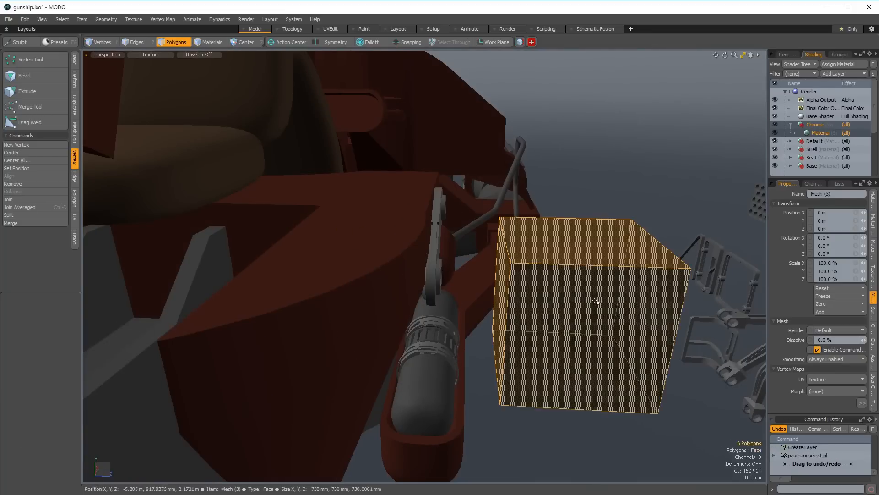
# Reshape the cube into a thin plate and position it outside the link arm's lower end.
pyautogui.moveTo(627, 307); pyautogui.dragTo(587, 307)
pyautogui.keyDown('alt'); pyautogui.moveTo(587, 307); pyautogui.dragTo(407, 238); pyautogui.keyUp('alt')
pyautogui.moveTo(376, 186); pyautogui.dragTo(578, 358)
pyautogui.press('w')
pyautogui.moveTo(537, 396); pyautogui.dragTo(421, 318)
pyautogui.keyDown('alt'); pyautogui.moveTo(497, 334); pyautogui.dragTo(431, 284); pyautogui.keyUp('alt')
pyautogui.press('w')
# Refine the plate's proportions and round its front end.
pyautogui.keyDown('alt'); pyautogui.moveTo(442, 257); pyautogui.dragTo(544, 338); pyautogui.keyUp('alt')
pyautogui.keyDown('alt'); pyautogui.moveTo(581, 314); pyautogui.dragTo(367, 216); pyautogui.keyUp('alt')
pyautogui.press('r')
pyautogui.keyDown('alt'); pyautogui.moveTo(367, 240); pyautogui.dragTo(490, 279); pyautogui.keyUp('alt')
pyautogui.press('space')
pyautogui.scroll(2, 426, 303)
pyautogui.press('space')
pyautogui.press('space')
pyautogui.keyDown('alt'); pyautogui.moveTo(429, 291); pyautogui.dragTo(390, 268); pyautogui.keyUp('alt')
pyautogui.click(460, 276)
# Select the connected rounded plate and move it -51 mm along X and -13 mm along Z.
pyautogui.scroll(3, 346, 271)
pyautogui.press('space')
pyautogui.press('3')
pyautogui.doubleClick(384, 284)
pyautogui.press('r')
pyautogui.keyDown('alt'); pyautogui.moveTo(390, 268); pyautogui.dragTo(380, 307); pyautogui.keyUp('alt')
pyautogui.press('w')
pyautogui.moveTo(388, 322); pyautogui.dragTo(373, 163)
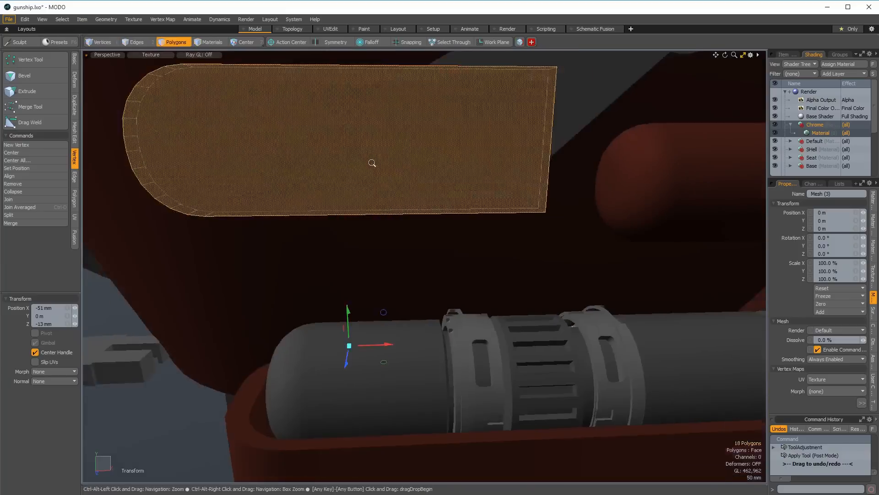
# Add a cylinder at the plate's rounded front end and select it.
pyautogui.scroll(-5, 423, 244)
pyautogui.press('space')
pyautogui.scroll(5, 393, 229)
pyautogui.moveTo(375, 216)
pyautogui.keyDown('alt'); pyautogui.mouseDown()
pyautogui.moveTo(392, 231)
pyautogui.moveTo(371, 209)
pyautogui.moveTo(475, 229)
pyautogui.moveTo(527, 270)
pyautogui.mouseUp(); pyautogui.keyUp('alt')
pyautogui.hotkey('shift', 'c')
pyautogui.press('space')
pyautogui.doubleClick(460, 252)
# Scale the cylinder to pin size, fit it to the plate's rounded end and clear the selection.
pyautogui.press('r')
pyautogui.scroll(2, 459, 252)
pyautogui.moveTo(387, 232); pyautogui.dragTo(477, 260)
pyautogui.press('space')
pyautogui.press('[')
pyautogui.scroll(-3, 476, 261)
pyautogui.press('w')
pyautogui.press('space')
pyautogui.click(545, 334)
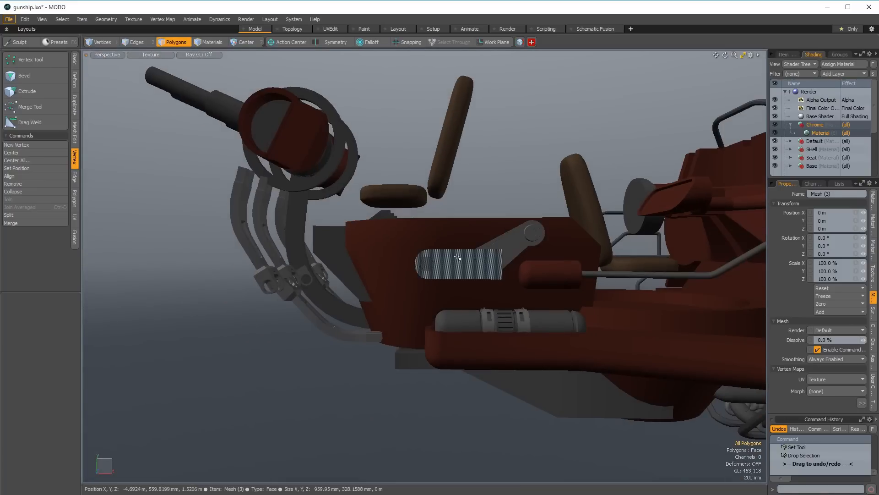
# Transfer the rounded plate and its pin cylinder from their separate layer into the main ship mesh.
pyautogui.press('5')
pyautogui.click(504, 246)
pyautogui.press('3')
pyautogui.doubleClick(504, 248)
pyautogui.keyDown('alt'); pyautogui.moveTo(503, 250); pyautogui.dragTo(494, 298); pyautogui.keyUp('alt')
pyautogui.press('w')
pyautogui.moveTo(493, 298); pyautogui.dragTo(478, 379)
pyautogui.press('space')
pyautogui.press('space')
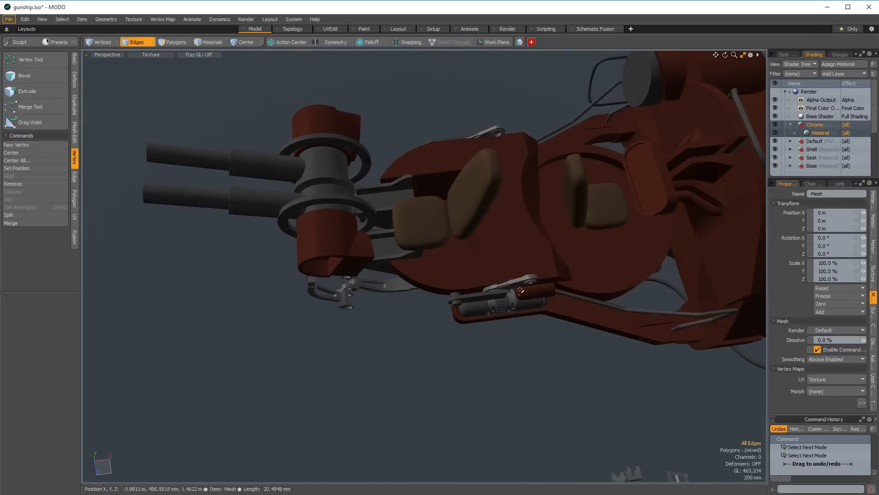
# Duplicate the pin cylinder and move it inboard of the link arm's upper rear end.
pyautogui.press('space')
pyautogui.press('space')
pyautogui.scroll(4, 477, 289)
pyautogui.keyDown('alt'); pyautogui.moveTo(451, 315); pyautogui.dragTo(440, 263); pyautogui.keyUp('alt')
pyautogui.doubleClick(327, 334)
pyautogui.press('w')
pyautogui.keyDown('alt'); pyautogui.moveTo(389, 293); pyautogui.dragTo(429, 261); pyautogui.keyUp('alt')
pyautogui.moveTo(424, 262); pyautogui.dragTo(566, 206)
pyautogui.keyDown('alt'); pyautogui.moveTo(458, 257); pyautogui.dragTo(366, 312); pyautogui.keyUp('alt')
pyautogui.keyDown('alt'); pyautogui.moveTo(366, 312); pyautogui.dragTo(251, 395); pyautogui.keyUp('alt')
pyautogui.moveTo(251, 394); pyautogui.dragTo(306, 383)
pyautogui.press('q')
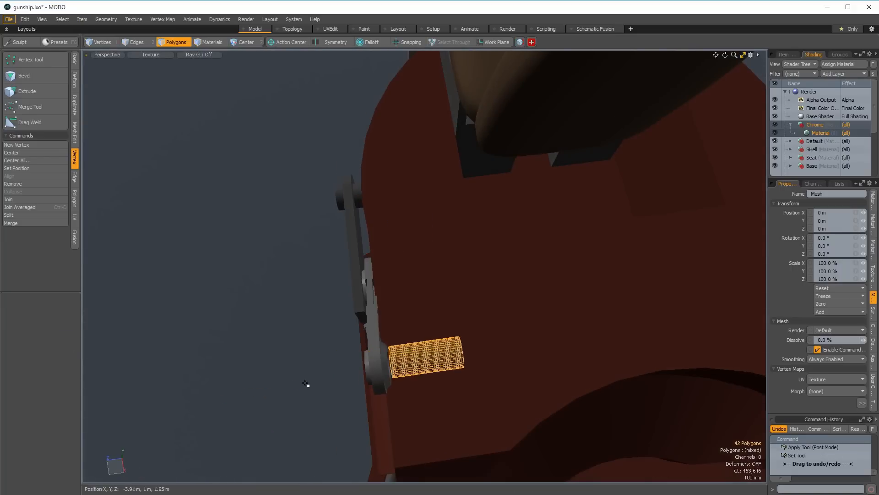
# Select the duplicated cylinder's inner end face and move it -905 mm along Z to extend a bar across the hull.
pyautogui.keyDown('ctrl'); pyautogui.moveTo(408, 308); pyautogui.dragTo(413, 385, button='right'); pyautogui.keyUp('ctrl')
pyautogui.moveTo(403, 321)
pyautogui.keyDown('alt'); pyautogui.mouseDown()
pyautogui.moveTo(398, 295)
pyautogui.moveTo(419, 317)
pyautogui.mouseUp(); pyautogui.keyUp('alt')
pyautogui.press('w')
pyautogui.scroll(-2, 422, 321)
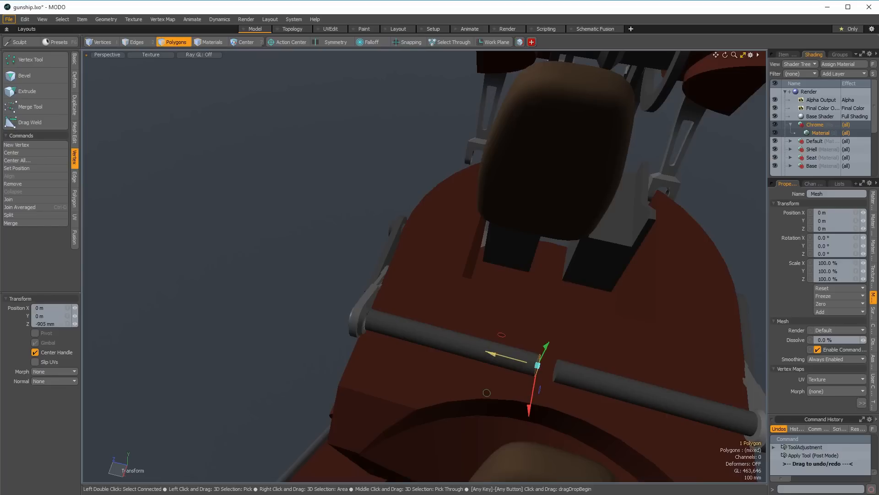
pyautogui.keyDown('alt'); pyautogui.moveTo(462, 303); pyautogui.dragTo(477, 285); pyautogui.keyUp('alt')
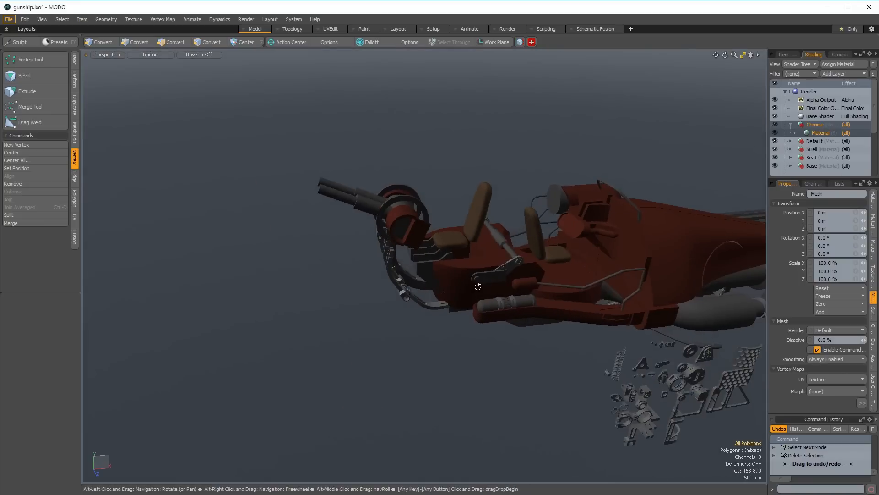
# Select the complete small round hub part in the kitbash mesh and copy it.
pyautogui.keyDown('alt'); pyautogui.moveTo(403, 316); pyautogui.dragTo(492, 226); pyautogui.keyUp('alt')
pyautogui.press('space')
pyautogui.click(492, 223)
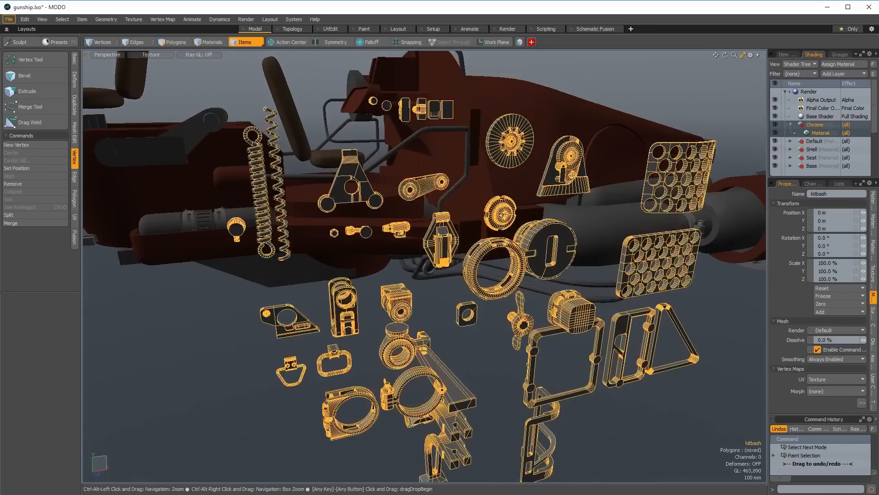
pyautogui.scroll(2, 504, 218)
pyautogui.press('3')
pyautogui.doubleClick(493, 215)
pyautogui.scroll(4, 493, 217)
pyautogui.keyDown('shift'); pyautogui.doubleClick(449, 189); pyautogui.keyUp('shift')
pyautogui.keyDown('alt'); pyautogui.moveTo(448, 189); pyautogui.dragTo(545, 267); pyautogui.keyUp('alt')
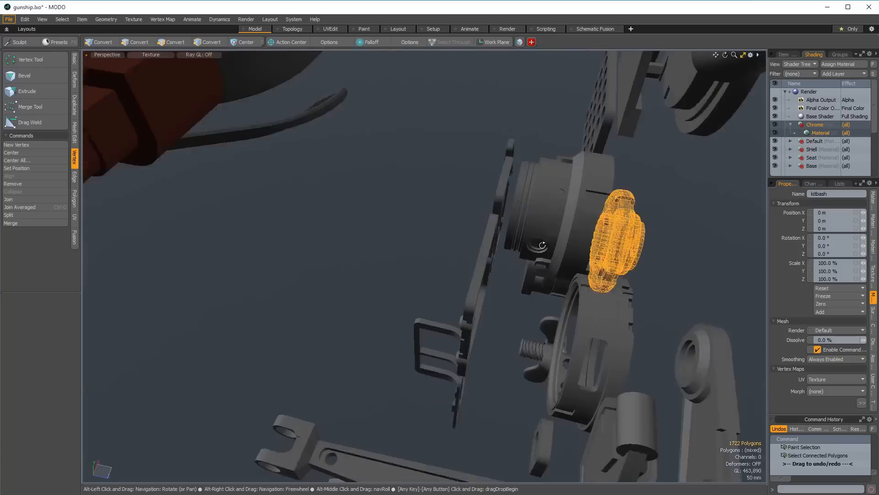
pyautogui.scroll(-4, 545, 267)
pyautogui.hotkey('ctrl', 'c')
pyautogui.scroll(-4, 461, 244)
pyautogui.keyDown('alt'); pyautogui.moveTo(462, 244); pyautogui.dragTo(413, 202); pyautogui.keyUp('alt')
pyautogui.hotkey('ctrl', 'c')
# Paste the round hub into the main ship mesh and rotate it to face out of the rear thruster.
pyautogui.scroll(-3, 355, 367)
pyautogui.hotkey('ctrl', 'v')
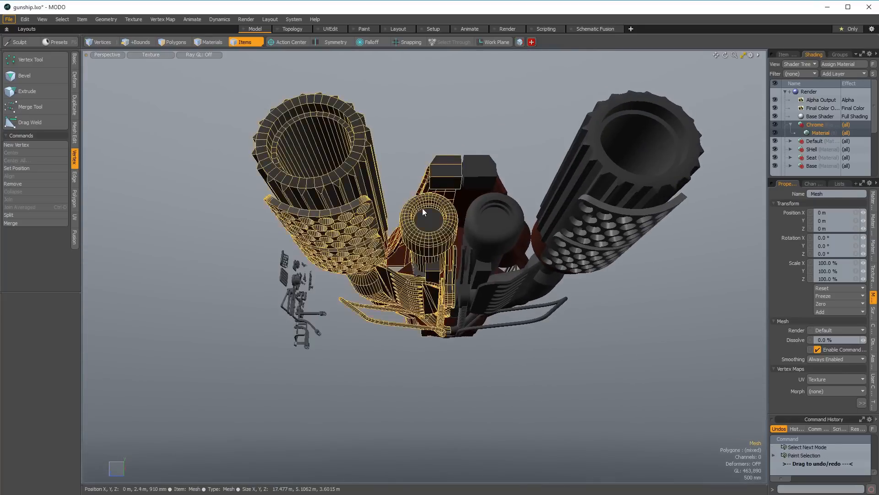
pyautogui.press('space')
pyautogui.hotkey('shift', 'a')
pyautogui.scroll(-4, 422, 270)
pyautogui.press('e')
pyautogui.moveTo(393, 321); pyautogui.dragTo(474, 286)
# Scale the round hub and move it into the centre of the rear thruster's opening.
pyautogui.press('r')
pyautogui.press('w')
pyautogui.keyDown('alt'); pyautogui.moveTo(474, 286); pyautogui.dragTo(494, 298); pyautogui.keyUp('alt')
pyautogui.press('w')
pyautogui.press('space')
pyautogui.press('space')
pyautogui.scroll(-4, 495, 297)
pyautogui.press('space')
pyautogui.press('space')
pyautogui.press('space')
pyautogui.press('space')
pyautogui.press('space')
pyautogui.click(457, 309)
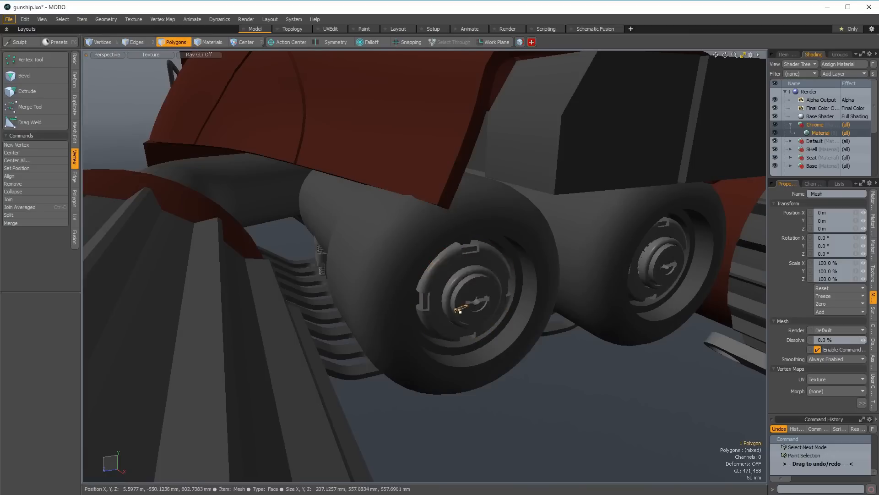
# Bevel the lower outer edge of the grey block above the rear thrusters by 154 mm.
pyautogui.scroll(-5, 390, 293)
pyautogui.keyDown('alt'); pyautogui.moveTo(367, 285); pyautogui.dragTo(452, 238); pyautogui.keyUp('alt')
pyautogui.scroll(3, 481, 236)
pyautogui.doubleClick(497, 239)
pyautogui.scroll(6, 497, 245)
pyautogui.press('space')
pyautogui.press('space')
pyautogui.click(494, 259)
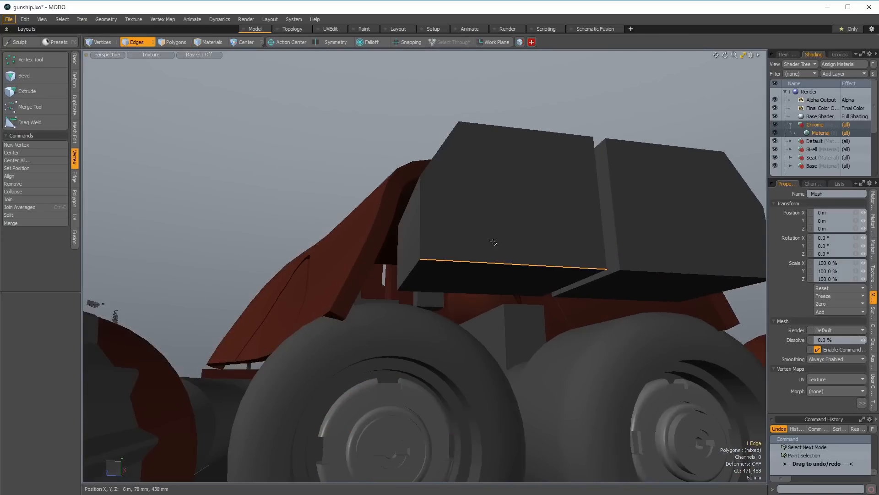
pyautogui.moveTo(392, 236); pyautogui.dragTo(399, 236)
pyautogui.keyDown('alt'); pyautogui.moveTo(399, 235); pyautogui.dragTo(384, 247); pyautogui.keyUp('alt')
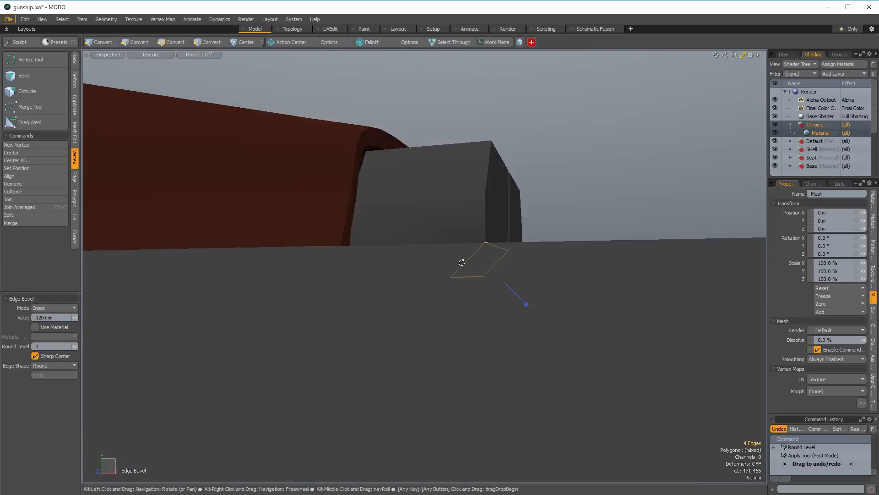
pyautogui.keyDown('alt'); pyautogui.moveTo(363, 248); pyautogui.dragTo(412, 248); pyautogui.keyUp('alt')
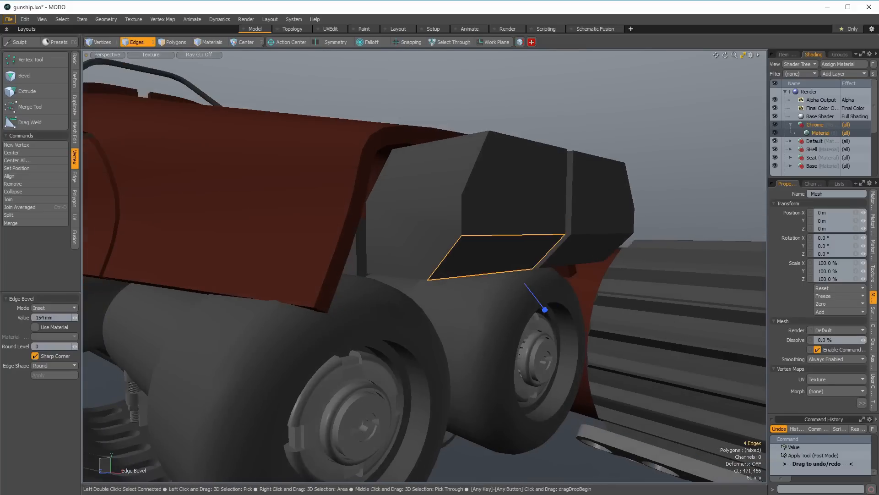
pyautogui.press('space')
pyautogui.click(355, 263)
# Add an edge loop to the curved grey engine pod beneath the hull's arc with Loop Slice.
pyautogui.scroll(-4, 355, 263)
pyautogui.keyDown('alt'); pyautogui.moveTo(355, 263); pyautogui.dragTo(510, 287); pyautogui.keyUp('alt')
pyautogui.press('space')
pyautogui.scroll(-3, 349, 267)
pyautogui.doubleClick(513, 306)
pyautogui.press('space')
pyautogui.press('space')
pyautogui.hotkey('alt', 'c')
pyautogui.press('space')
pyautogui.press('space')
# Select a long rectangular patch of polygons on the outer side of the engine pod.
pyautogui.click(497, 331)
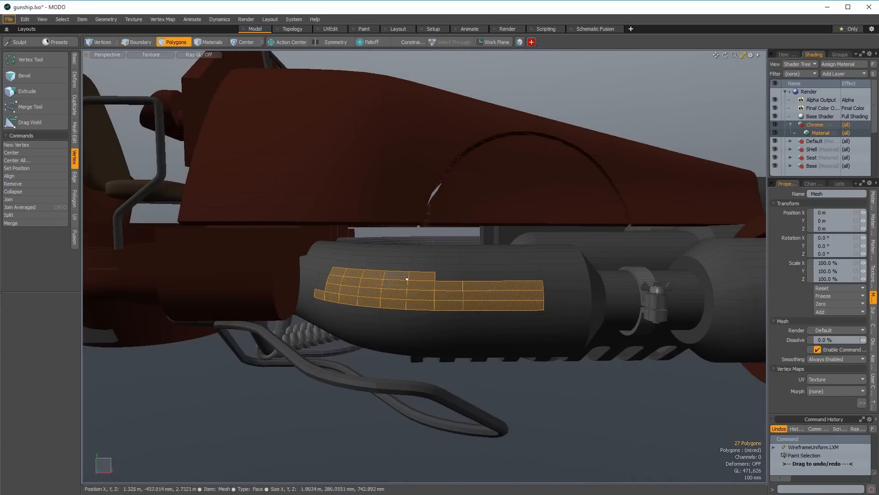
pyautogui.keyDown('alt'); pyautogui.moveTo(324, 293); pyautogui.dragTo(343, 279); pyautogui.keyUp('alt')
pyautogui.press('b')
pyautogui.press('space')
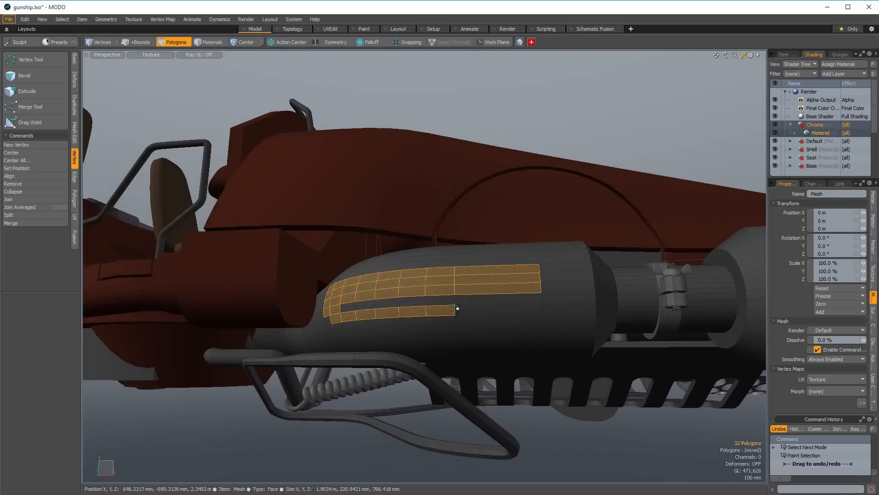
# Bevel the selected patch in stages into a recessed panel, using a shift of -35 mm for the last bevel.
pyautogui.press('b')
pyautogui.moveTo(335, 319)
pyautogui.keyDown('shift'); pyautogui.mouseDown()
pyautogui.moveTo(392, 276)
pyautogui.moveTo(428, 261)
pyautogui.mouseUp(); pyautogui.keyUp('shift')
pyautogui.click(328, 320)
pyautogui.keyDown('shift'); pyautogui.click(429, 262); pyautogui.keyUp('shift')
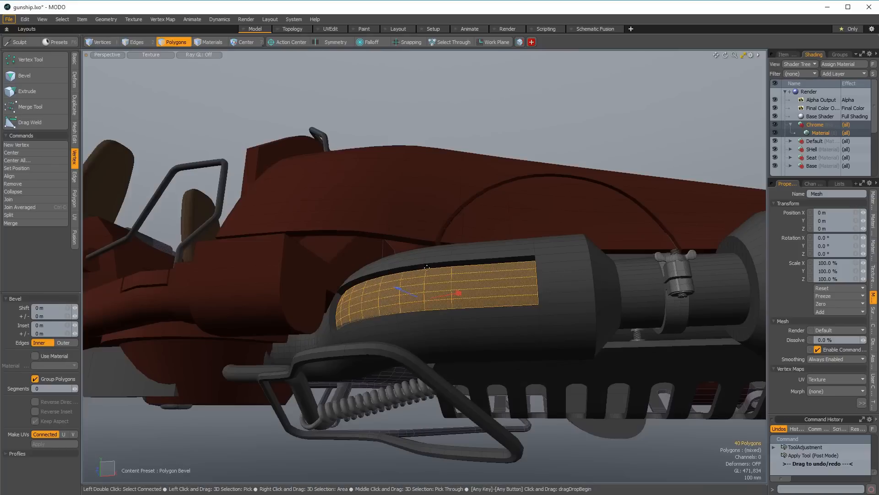
pyautogui.moveTo(455, 295); pyautogui.dragTo(399, 290)
pyautogui.keyDown('shift'); pyautogui.click(462, 293); pyautogui.keyUp('shift')
pyautogui.keyDown('alt'); pyautogui.moveTo(400, 290); pyautogui.dragTo(440, 314); pyautogui.keyUp('alt')
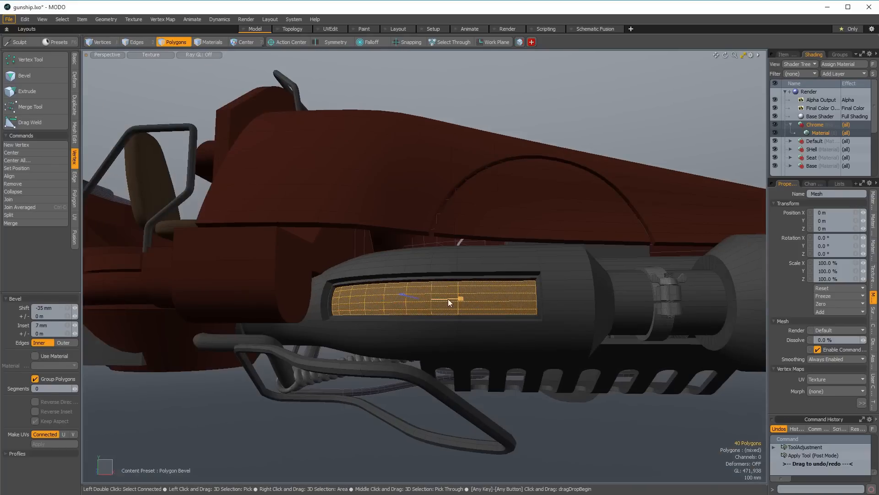
pyautogui.press('q')
pyautogui.click(440, 297)
# Select the complete triangular bracket in the kitbash mesh and copy it.
pyautogui.keyDown('ctrl'); pyautogui.keyDown('alt'); pyautogui.moveTo(439, 297); pyautogui.dragTo(330, 361); pyautogui.keyUp('alt'); pyautogui.keyUp('ctrl')
pyautogui.click(330, 361)
pyautogui.keyDown('alt'); pyautogui.moveTo(387, 333); pyautogui.dragTo(367, 296); pyautogui.keyUp('alt')
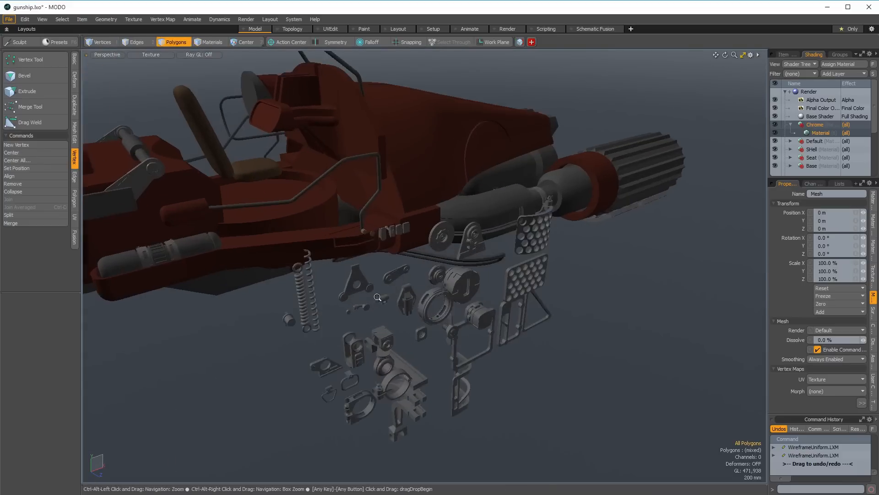
pyautogui.scroll(4, 369, 288)
pyautogui.click(372, 289)
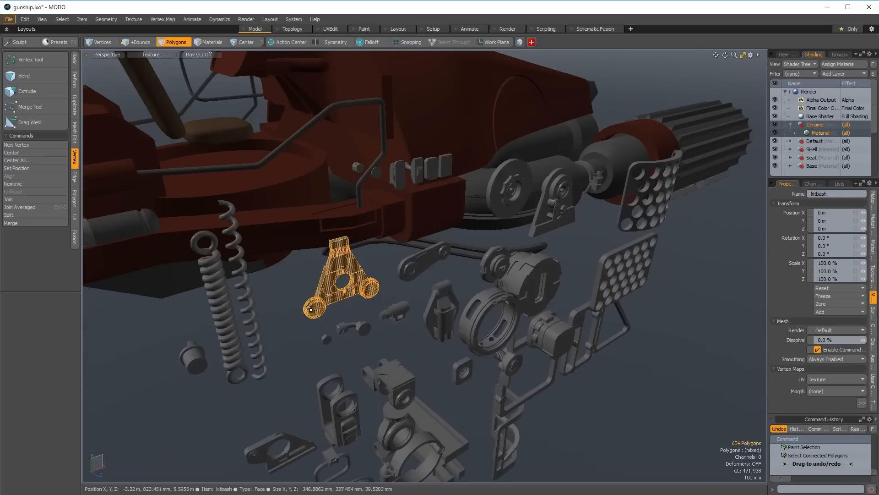
pyautogui.hotkey('shift', 'a')
pyautogui.keyDown('alt'); pyautogui.moveTo(326, 294); pyautogui.dragTo(268, 323); pyautogui.keyUp('alt')
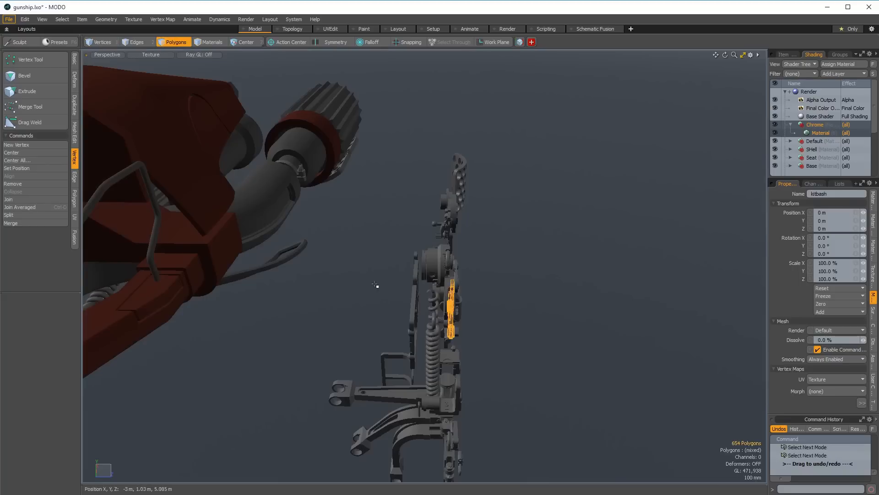
pyautogui.scroll(-1, 366, 282)
pyautogui.hotkey('ctrl', 'c')
# Paste the triangular bracket into a new mesh layer and place it flat over the rear top of the hull.
pyautogui.scroll(-4, 325, 276)
pyautogui.moveTo(326, 277)
pyautogui.keyDown('alt'); pyautogui.mouseDown()
pyautogui.moveTo(363, 295)
pyautogui.moveTo(408, 360)
pyautogui.moveTo(284, 308)
pyautogui.moveTo(402, 323)
pyautogui.mouseUp(); pyautogui.keyUp('alt')
pyautogui.click(403, 323)
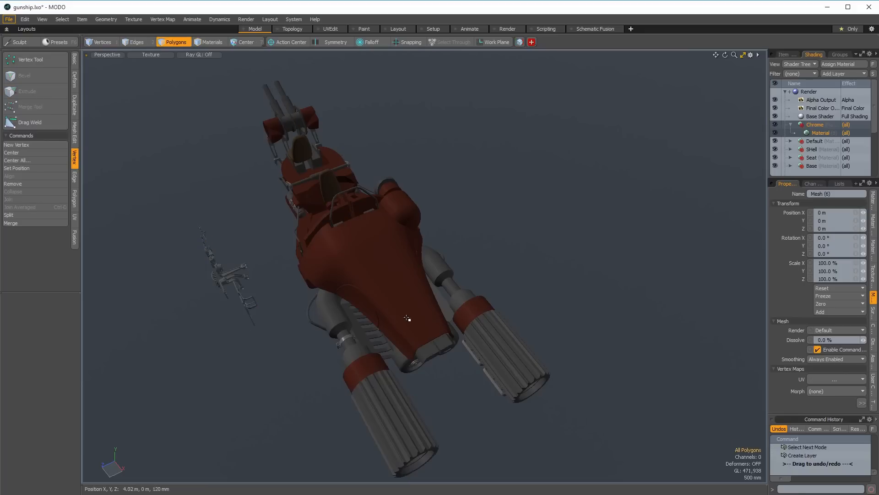
pyautogui.keyDown('alt'); pyautogui.moveTo(420, 311); pyautogui.dragTo(512, 249); pyautogui.keyUp('alt')
pyautogui.press('w')
pyautogui.moveTo(343, 326); pyautogui.dragTo(372, 369)
pyautogui.hotkey('shift', 'a')
pyautogui.scroll(-3, 298, 358)
pyautogui.press('e')
pyautogui.press('space')
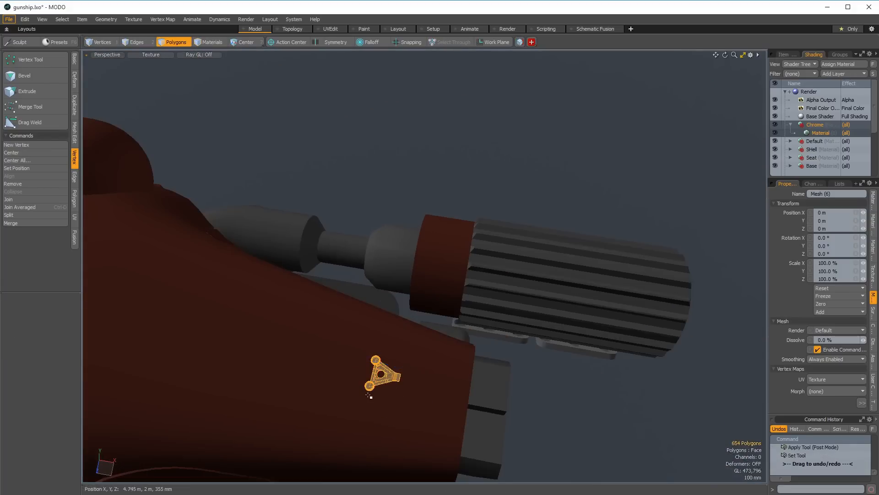
# Scale the triangular bracket and position it near the rear edge of the red hull shell.
pyautogui.press('r')
pyautogui.keyDown('alt'); pyautogui.moveTo(381, 374); pyautogui.dragTo(432, 281); pyautogui.keyUp('alt')
pyautogui.press('w')
pyautogui.hotkey('shift', 'a')
pyautogui.moveTo(452, 236); pyautogui.dragTo(412, 320)
pyautogui.press('q')
pyautogui.press('r')
pyautogui.moveTo(434, 285); pyautogui.dragTo(452, 293)
# Move the bracket onto the sloping hull surface so its narrow end meets the rear edge, and clear the selection.
pyautogui.press('w')
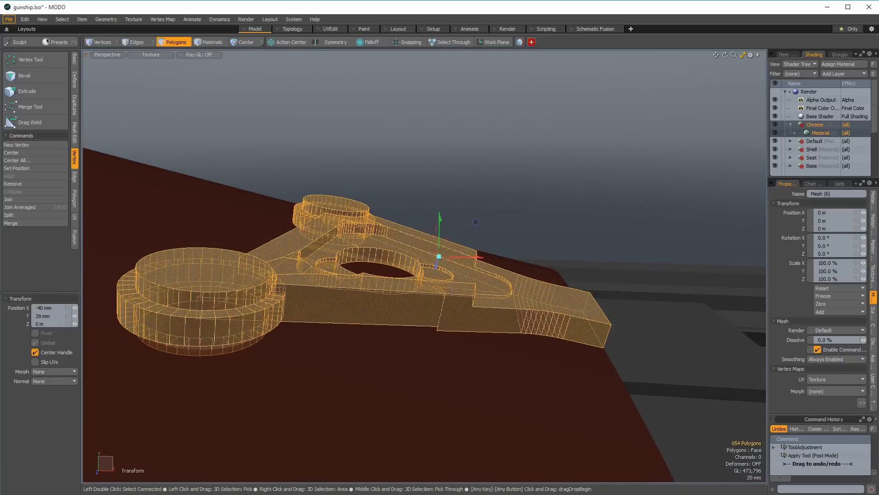
pyautogui.moveTo(445, 245); pyautogui.dragTo(341, 327)
pyautogui.press('q')
pyautogui.press('space')
pyautogui.press('space')
pyautogui.press('space')
pyautogui.click(344, 297)
pyautogui.keyDown('ctrl'); pyautogui.keyDown('alt'); pyautogui.moveTo(342, 327); pyautogui.dragTo(280, 328); pyautogui.keyUp('alt'); pyautogui.keyUp('ctrl')
pyautogui.click(256, 320)
pyautogui.keyDown('alt'); pyautogui.moveTo(279, 328); pyautogui.dragTo(297, 308); pyautogui.keyUp('alt')
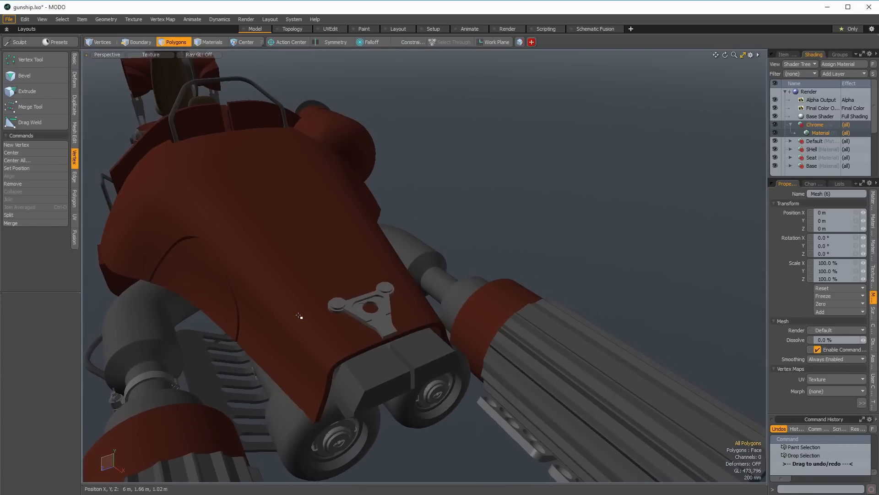
# Select the small cylindrical fitting with its base in the kitbash mesh and copy it.
pyautogui.moveTo(484, 228)
pyautogui.keyDown('alt'); pyautogui.mouseDown()
pyautogui.moveTo(443, 244)
pyautogui.moveTo(430, 238)
pyautogui.moveTo(463, 224)
pyautogui.moveTo(596, 285)
pyautogui.moveTo(472, 234)
pyautogui.moveTo(460, 209)
pyautogui.moveTo(494, 294)
pyautogui.mouseUp(); pyautogui.keyUp('alt')
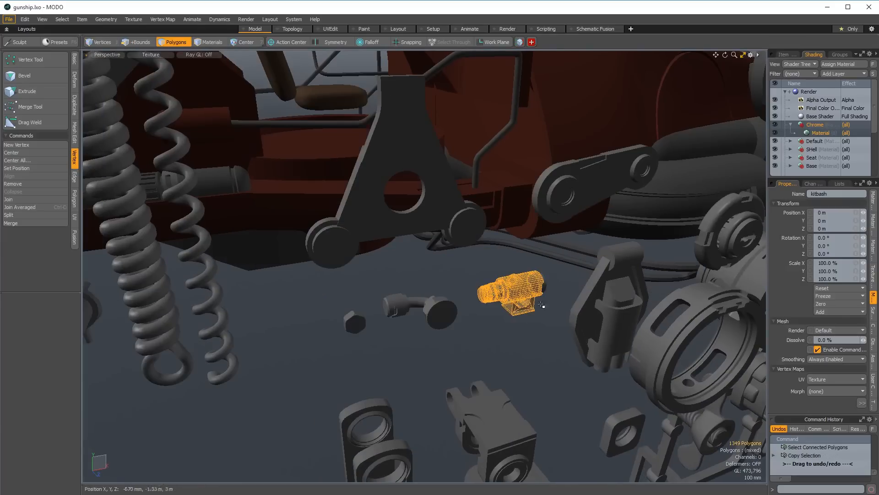
pyautogui.press('a')
pyautogui.hotkey('ctrl', 'c')
pyautogui.keyDown('ctrl'); pyautogui.keyDown('alt'); pyautogui.moveTo(532, 197); pyautogui.dragTo(320, 220); pyautogui.keyUp('alt'); pyautogui.keyUp('ctrl')
# Paste the cylindrical fitting into the main ship mesh, scale it and move it beside the triangular bracket.
pyautogui.press('space')
pyautogui.click(621, 286)
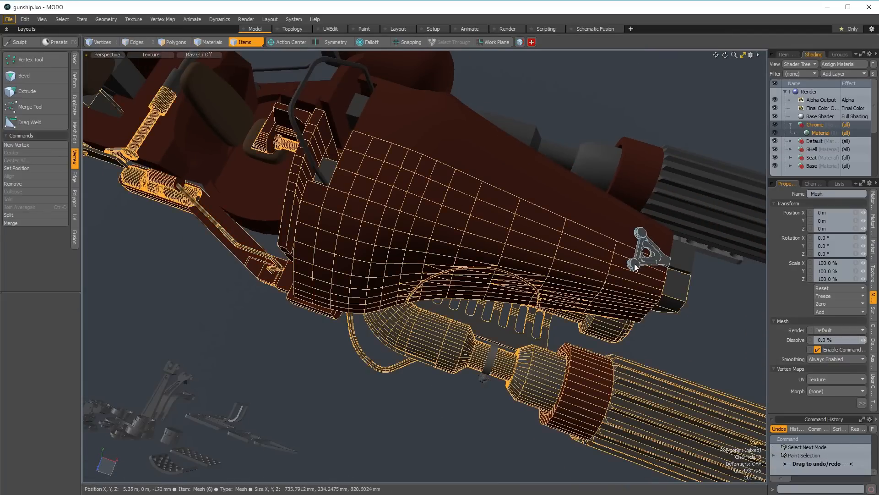
pyautogui.press('space')
pyautogui.hotkey('shift', 'a')
pyautogui.keyDown('alt'); pyautogui.moveTo(634, 280); pyautogui.dragTo(472, 231); pyautogui.keyUp('alt')
pyautogui.press('w')
pyautogui.press('r')
pyautogui.press('w')
pyautogui.moveTo(422, 274); pyautogui.dragTo(477, 277)
# Rotate the fitting about Z to follow the hull slope and seat it on the surface.
pyautogui.press('e')
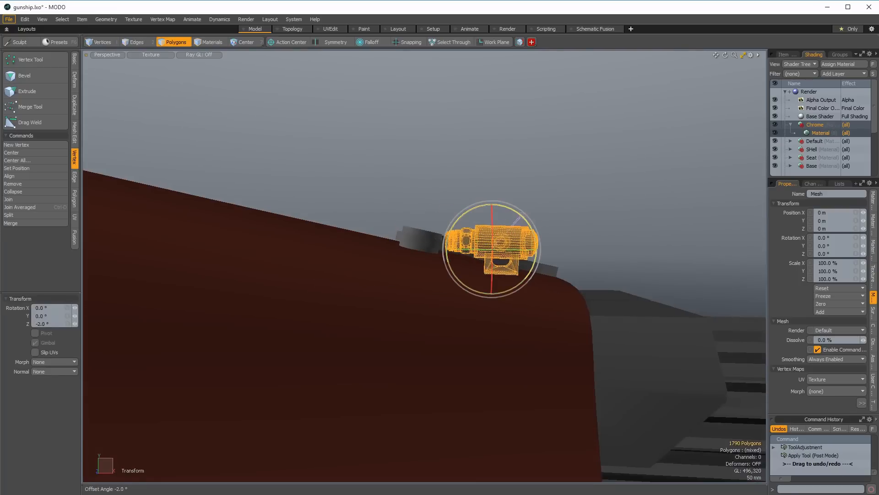
pyautogui.press('space')
pyautogui.moveTo(520, 220); pyautogui.dragTo(430, 243)
pyautogui.press('w')
pyautogui.press('space')
pyautogui.press('space')
# Select a lengthwise strip and adjoining row of polygons on top of the hull and copy them into a new mesh layer.
pyautogui.scroll(-2, 527, 222)
pyautogui.press('space')
pyautogui.press('space')
pyautogui.click(430, 244)
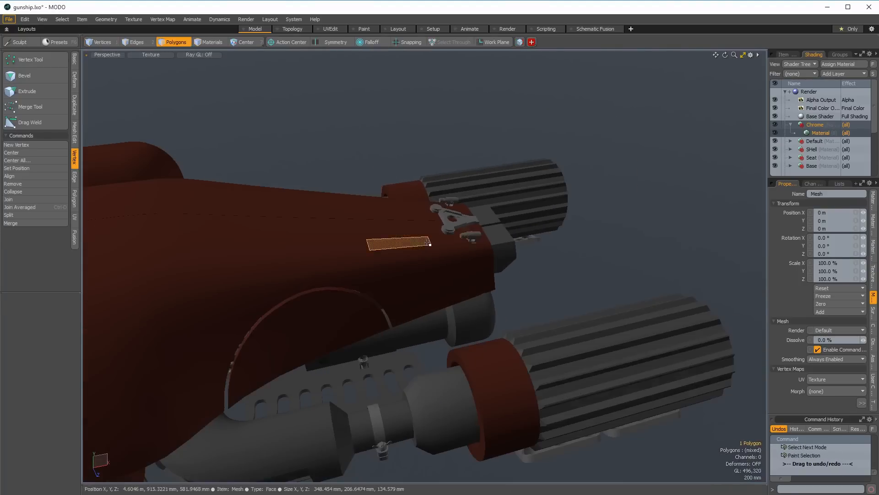
pyautogui.scroll(2, 431, 246)
pyautogui.moveTo(282, 238); pyautogui.dragTo(117, 224)
pyautogui.keyDown('alt'); pyautogui.keyDown('shift'); pyautogui.moveTo(151, 229); pyautogui.dragTo(446, 248); pyautogui.keyUp('shift'); pyautogui.keyUp('alt')
pyautogui.scroll(-2, 448, 249)
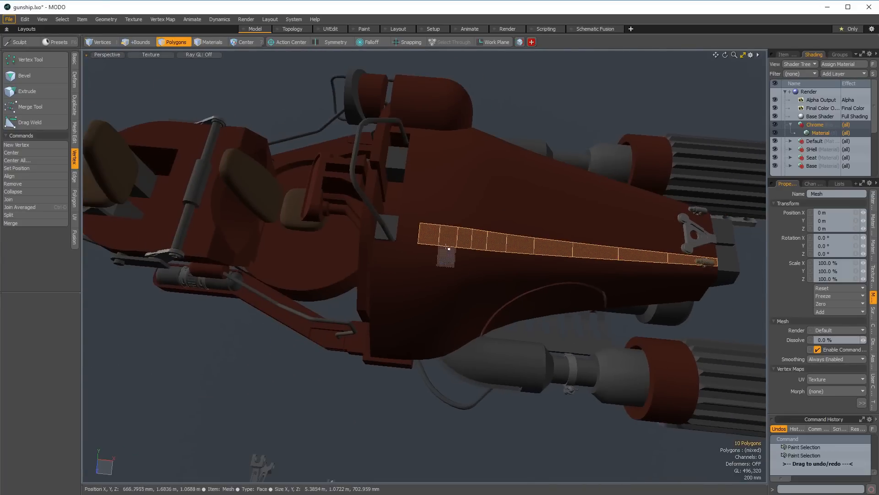
pyautogui.keyDown('alt'); pyautogui.moveTo(389, 280); pyautogui.dragTo(446, 265); pyautogui.keyUp('alt')
pyautogui.hotkey('ctrl', 'v')
# Cut the copied hull strip diagonally with Edge Slice, using 62.5% along the inner edge, and select the connected polygons.
pyautogui.scroll(2, 449, 266)
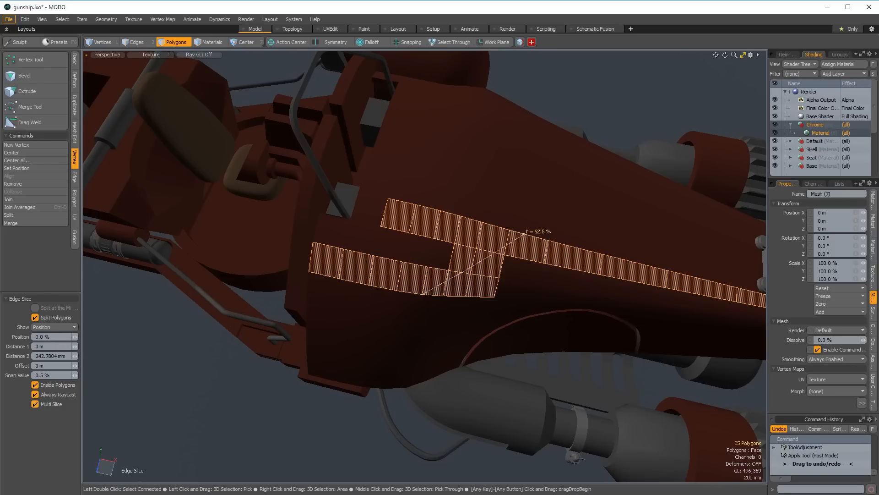
pyautogui.press('space')
pyautogui.moveTo(520, 240); pyautogui.dragTo(444, 276)
pyautogui.press(']')
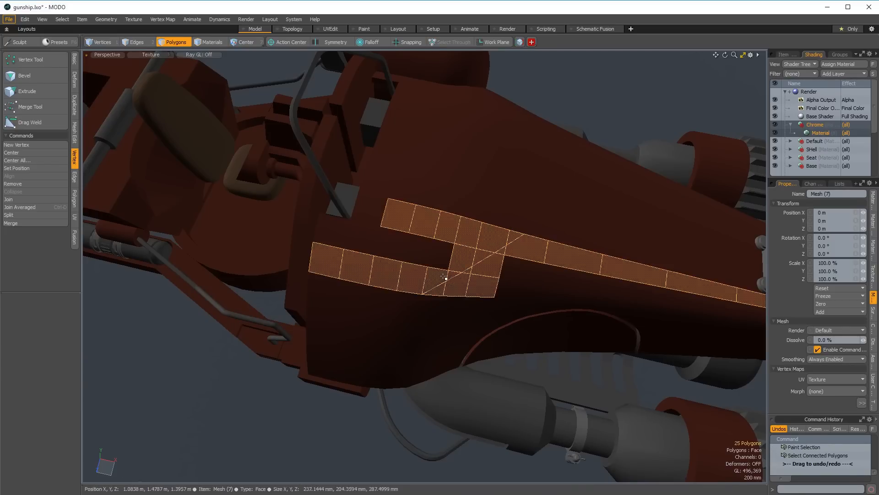
# Try bevelling the vertex at the outer end of the diagonal cut with a 100 mm inset and round level 1.
pyautogui.scroll(5, 418, 297)
pyautogui.press('space')
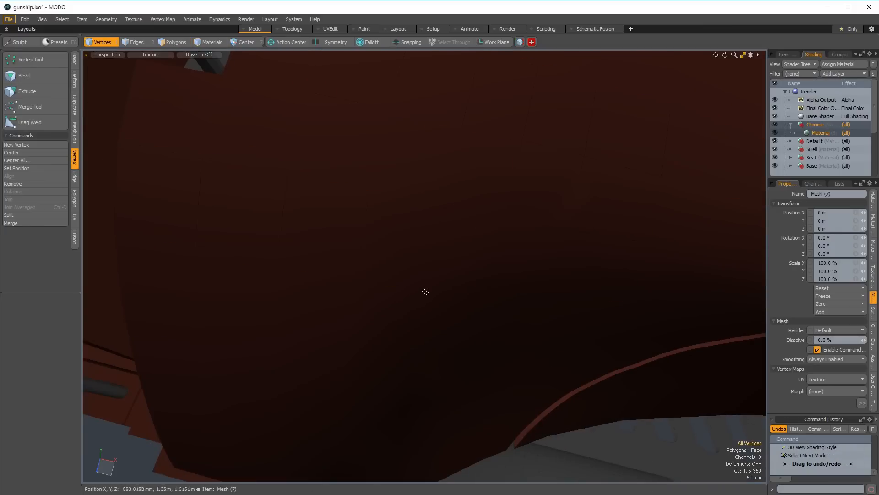
pyautogui.press('b')
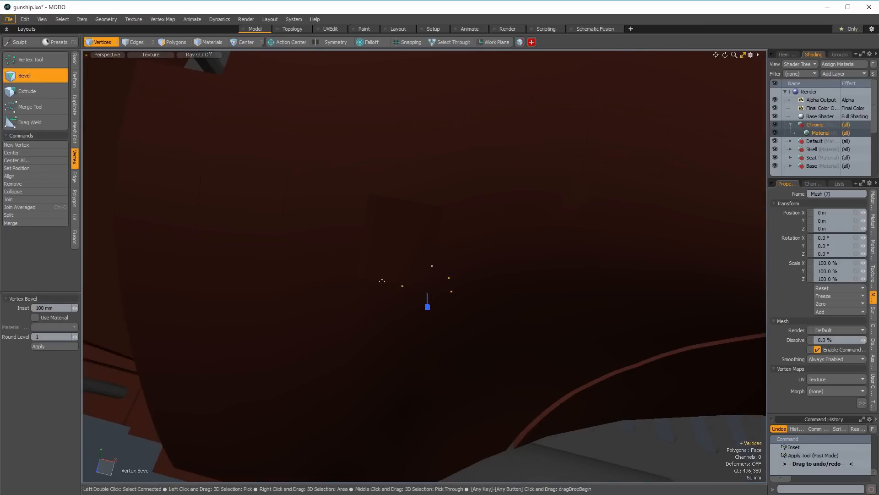
pyautogui.press('space')
pyautogui.press('space')
pyautogui.press('space')
pyautogui.doubleClick(414, 267)
pyautogui.keyDown('ctrl'); pyautogui.keyDown('alt'); pyautogui.moveTo(414, 267); pyautogui.dragTo(412, 265); pyautogui.keyUp('alt'); pyautogui.keyUp('ctrl')
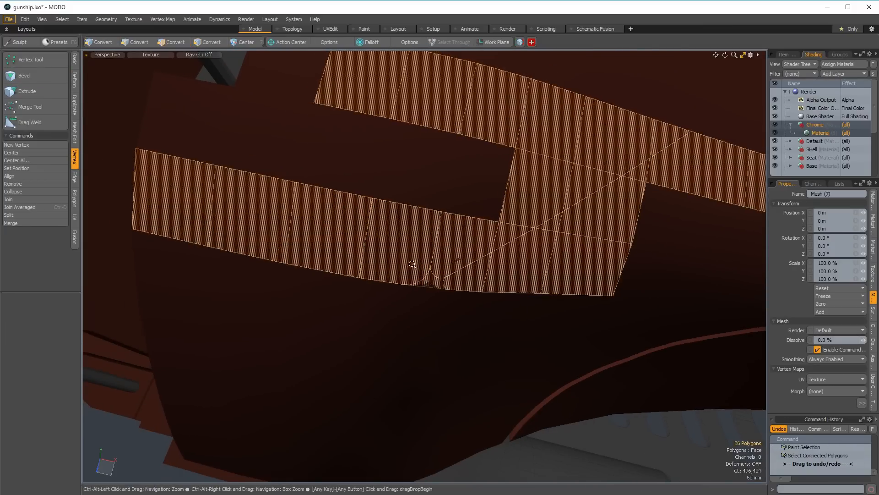
# Undo the vertex bevel on the copied hull strip.
pyautogui.hotkey('ctrl', 'z')
pyautogui.hotkey('ctrl', 'z')
pyautogui.hotkey('ctrl', 'z')
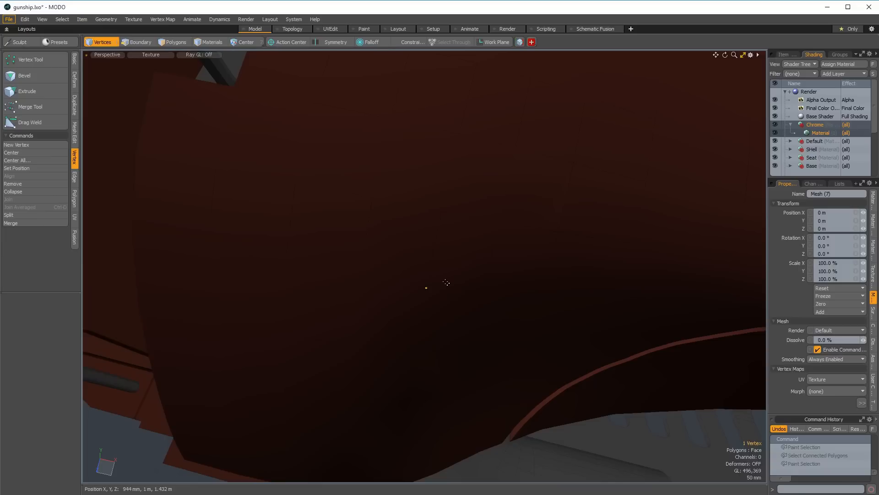
# Remove the four polygons lying on the outer side of the diagonal cut in the copied hull strip.
pyautogui.press('space')
pyautogui.doubleClick(455, 285)
pyautogui.moveTo(455, 286); pyautogui.dragTo(610, 215)
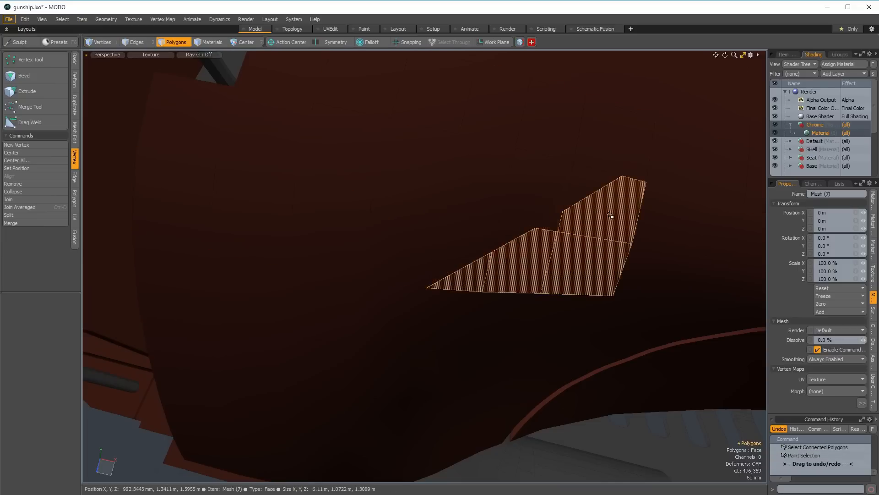
pyautogui.doubleClick(542, 238)
pyautogui.keyDown('alt'); pyautogui.moveTo(645, 176); pyautogui.dragTo(481, 215); pyautogui.keyUp('alt')
# Loop-slice the long rear part of the strip lengthwise and use Edge Slice to carry the slice to the diagonal cut.
pyautogui.press('space')
pyautogui.press('space')
pyautogui.click(508, 222)
pyautogui.hotkey('alt', 'c')
pyautogui.keyDown('alt'); pyautogui.moveTo(539, 230); pyautogui.dragTo(347, 223); pyautogui.keyUp('alt')
pyautogui.press('space')
pyautogui.press('space')
pyautogui.click(348, 223)
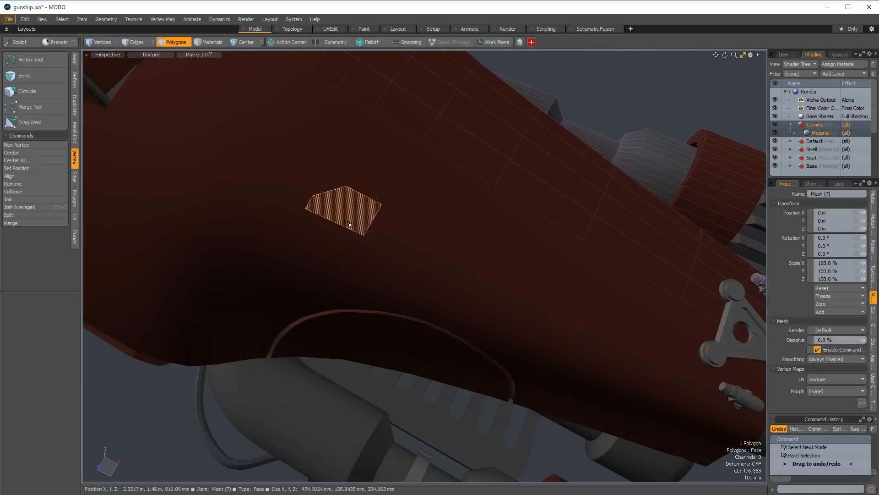
pyautogui.doubleClick(349, 224)
pyautogui.press('c')
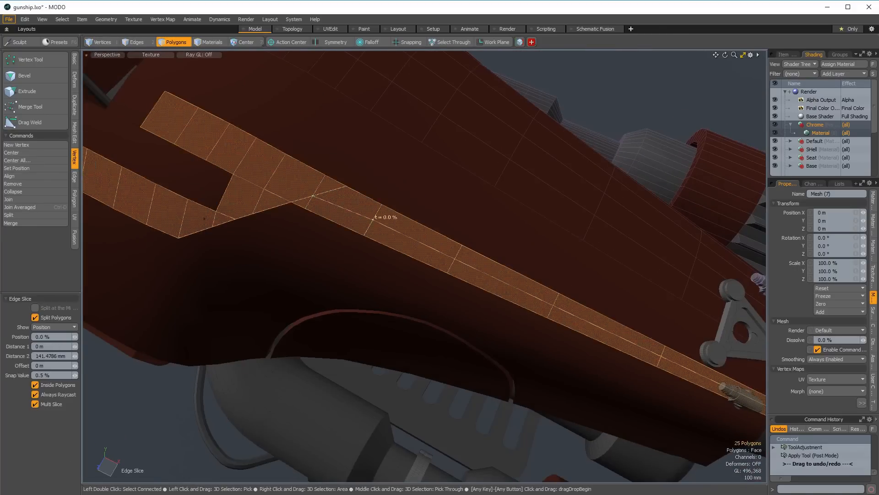
# Remove the outer half of the lengthwise-sliced strip behind the diagonal cut.
pyautogui.press('space')
pyautogui.moveTo(308, 210); pyautogui.dragTo(315, 207)
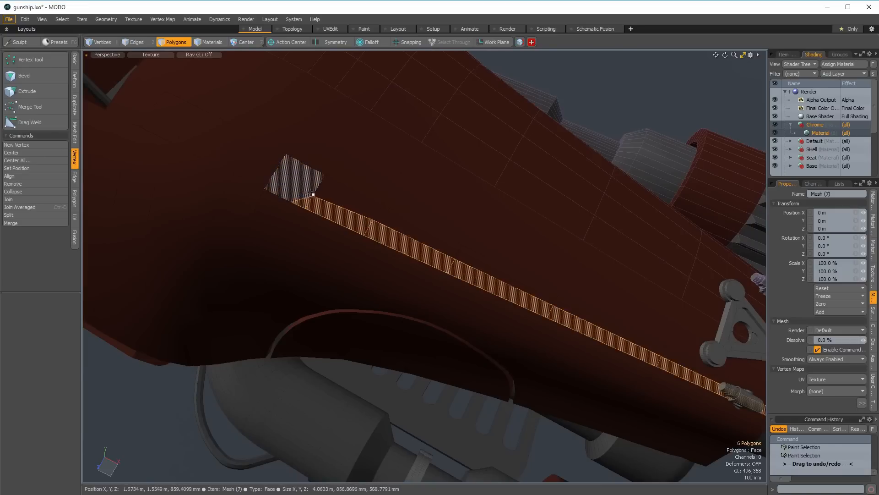
pyautogui.doubleClick(313, 194)
# Try bevelling the vertex at the outer end of the diagonal edge, and undo the bevel.
pyautogui.keyDown('alt'); pyautogui.moveTo(305, 196); pyautogui.dragTo(330, 221); pyautogui.keyUp('alt')
pyautogui.press('space')
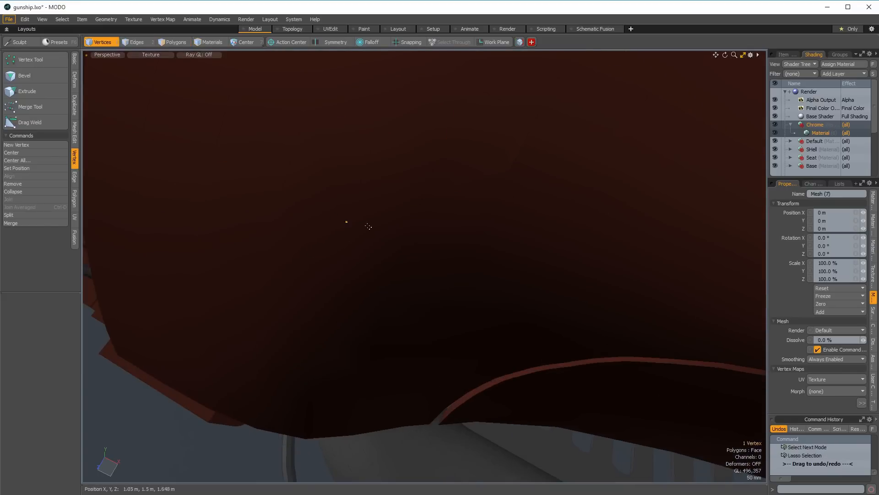
pyautogui.press('b')
pyautogui.press('space')
pyautogui.press('space')
pyautogui.press('space')
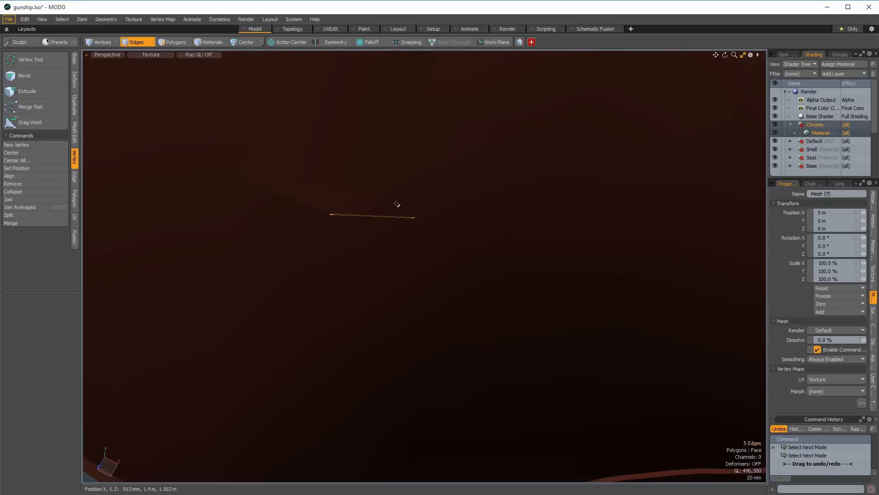
pyautogui.doubleClick(403, 191)
pyautogui.hotkey('ctrl', 'z')
pyautogui.hotkey('ctrl', 'z')
pyautogui.hotkey('ctrl', 'z')
pyautogui.hotkey('ctrl', 'z')
pyautogui.hotkey('ctrl', 'z')
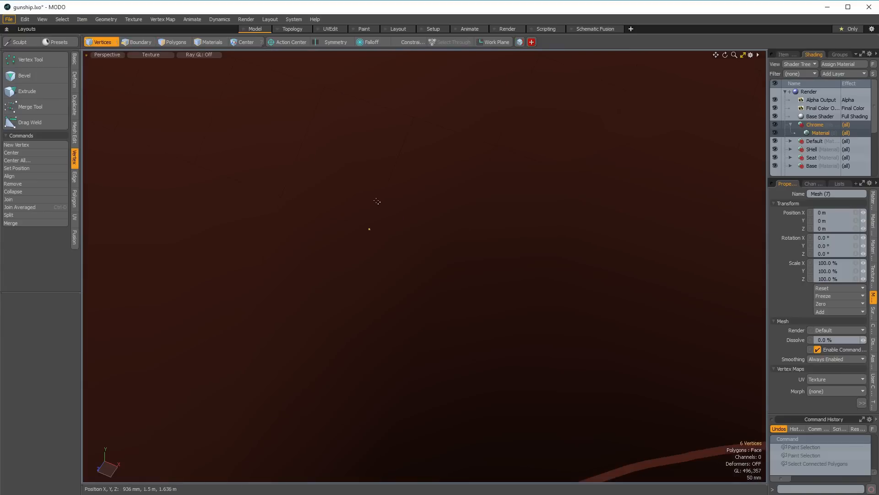
# Merge the polygons meeting at the outer end of the diagonal edge into a single polygon.
pyautogui.press('space')
pyautogui.press('space')
pyautogui.moveTo(349, 193); pyautogui.dragTo(401, 202)
pyautogui.hotkey('shift', 'z')
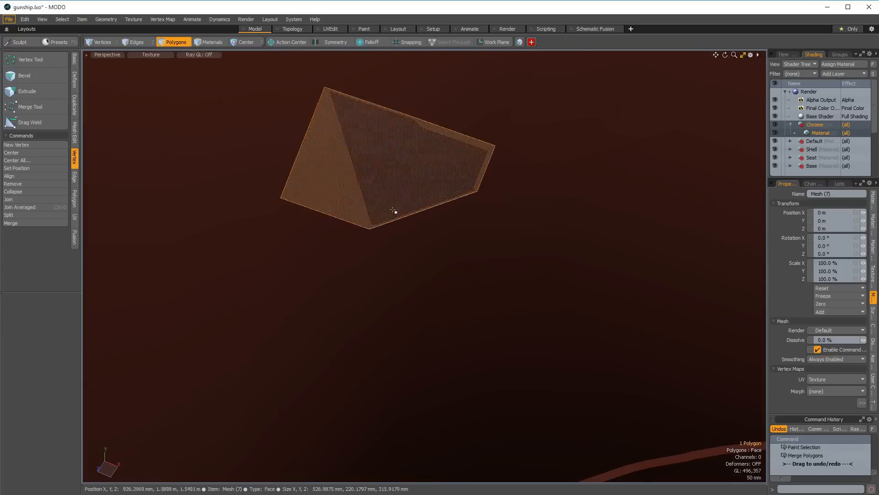
# Bevel the vertex at the outer end of the strip's diagonal edge into a rounded corner.
pyautogui.press('space')
pyautogui.press('b')
pyautogui.moveTo(331, 233); pyautogui.dragTo(366, 231)
pyautogui.press('space')
pyautogui.scroll(-4, 334, 228)
# Merge the three polygons around the inner end of the strip's diagonal edge.
pyautogui.press('space')
pyautogui.press('space')
pyautogui.click(353, 220)
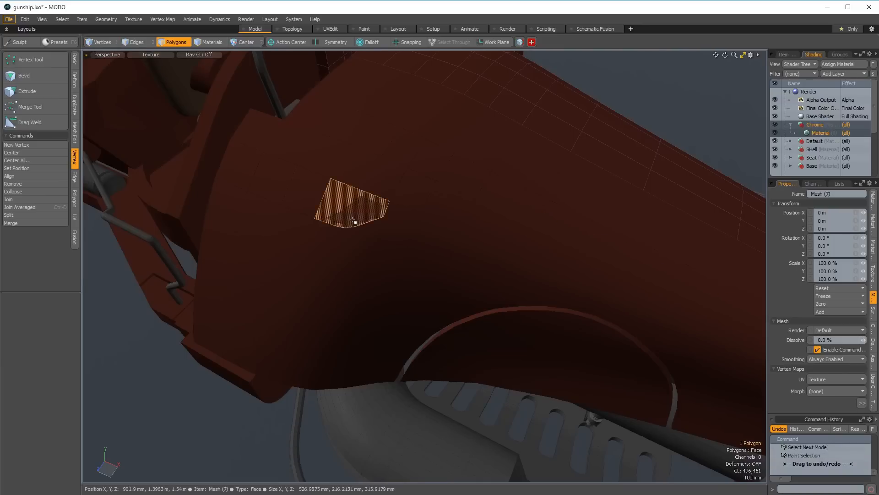
pyautogui.doubleClick(352, 220)
pyautogui.scroll(4, 612, 154)
pyautogui.moveTo(224, 250); pyautogui.dragTo(274, 251)
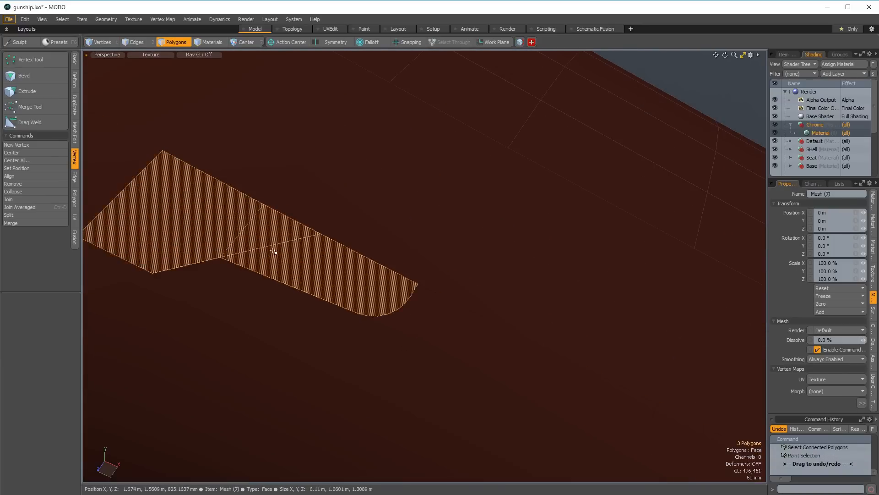
# Bevel the vertex at the inner end of the diagonal edge to round the bend.
pyautogui.press('space')
pyautogui.moveTo(223, 284)
pyautogui.mouseDown(button='right')
pyautogui.moveTo(235, 236)
pyautogui.moveTo(195, 265)
pyautogui.mouseUp(button='right')
pyautogui.press('b')
pyautogui.press('space')
pyautogui.scroll(-4, 255, 253)
# Select the outer boundary edges of the strip, from the cockpit end through both rounded bends to the rear of the hull.
pyautogui.press('space')
pyautogui.press('space')
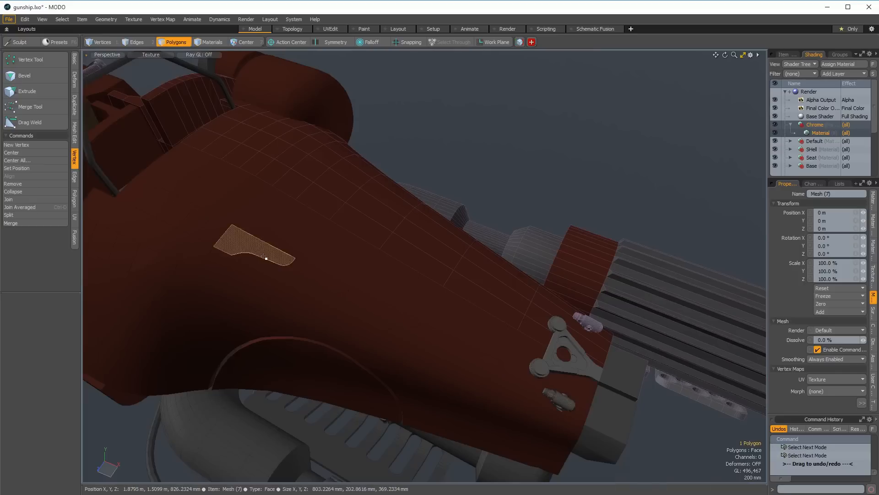
pyautogui.keyDown('shift'); pyautogui.doubleClick(264, 257); pyautogui.keyUp('shift')
pyautogui.keyDown('alt'); pyautogui.keyDown('shift'); pyautogui.moveTo(245, 257); pyautogui.dragTo(351, 249); pyautogui.keyUp('shift'); pyautogui.keyUp('alt')
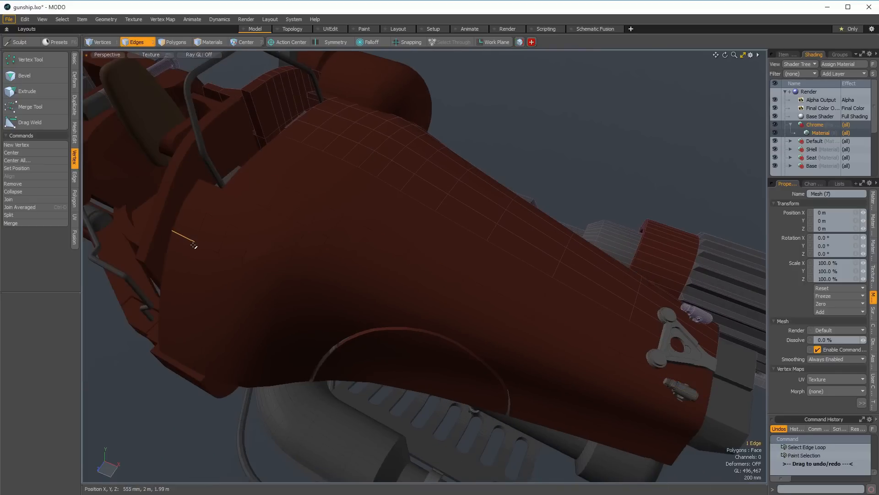
pyautogui.keyDown('alt'); pyautogui.keyDown('shift'); pyautogui.moveTo(397, 305); pyautogui.dragTo(251, 222); pyautogui.keyUp('shift'); pyautogui.keyUp('alt')
pyautogui.press('space')
pyautogui.scroll(3, 517, 306)
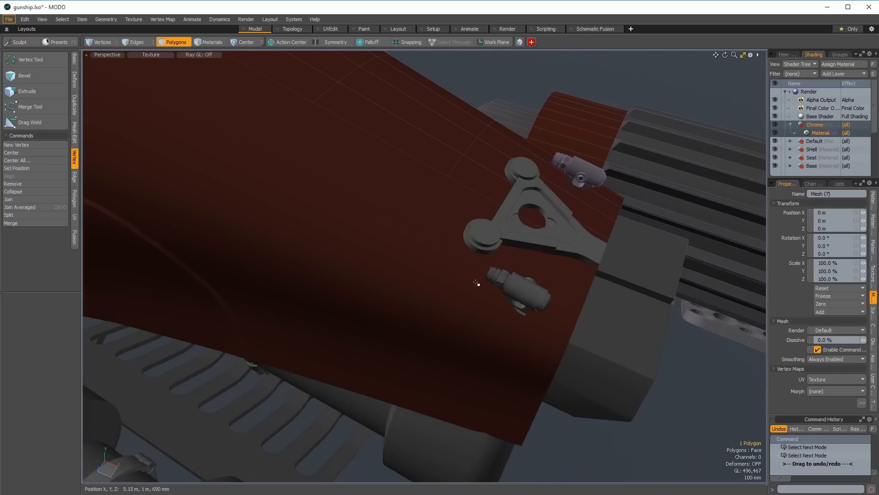
pyautogui.keyDown('alt'); pyautogui.moveTo(476, 278); pyautogui.dragTo(383, 294); pyautogui.keyUp('alt')
pyautogui.press('7')
pyautogui.press('space')
pyautogui.press('space')
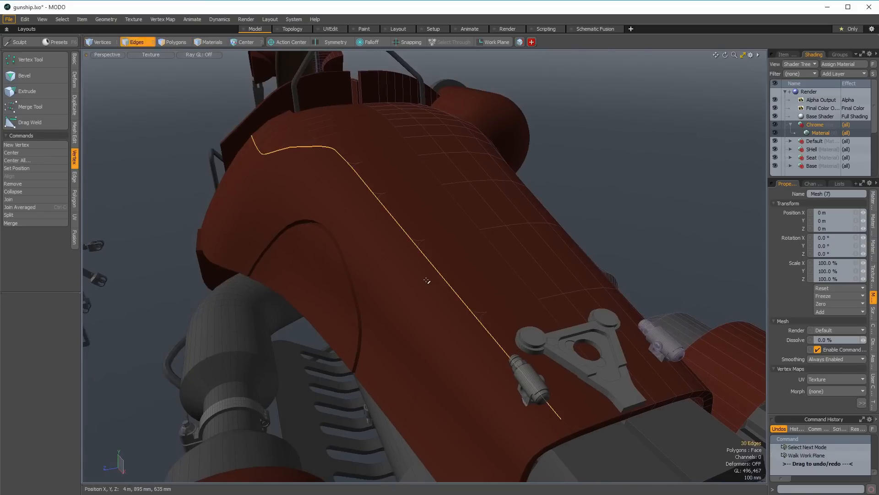
# Build a thin tube along the selected boundary edges and scale its cross-sections to 220% using the local action center.
pyautogui.keyDown('alt'); pyautogui.moveTo(413, 275); pyautogui.dragTo(432, 284); pyautogui.keyUp('alt')
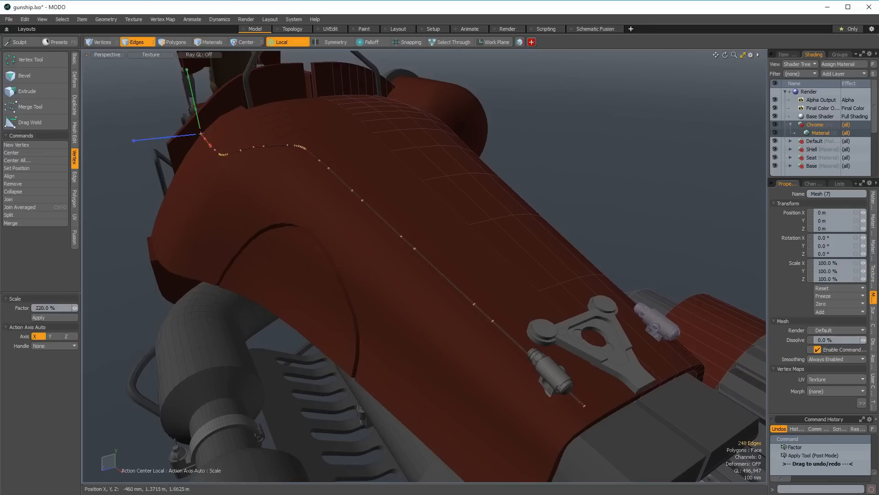
pyautogui.keyDown('alt'); pyautogui.moveTo(398, 270); pyautogui.dragTo(424, 240); pyautogui.keyUp('alt')
pyautogui.press('space')
pyautogui.press('space')
# Select the tube's open boundary edges and keep only those at the rear end by deselecting the front ring.
pyautogui.press('w')
pyautogui.scroll(3, 501, 280)
pyautogui.keyDown('alt'); pyautogui.moveTo(501, 280); pyautogui.dragTo(499, 260); pyautogui.keyUp('alt')
pyautogui.press('Escape')
pyautogui.press('w')
pyautogui.hotkey('shift', 'p')
pyautogui.moveTo(499, 271); pyautogui.dragTo(480, 347)
pyautogui.press('w')
pyautogui.press('q')
pyautogui.scroll(-6, 458, 346)
pyautogui.hotkey('ctrl', '2')
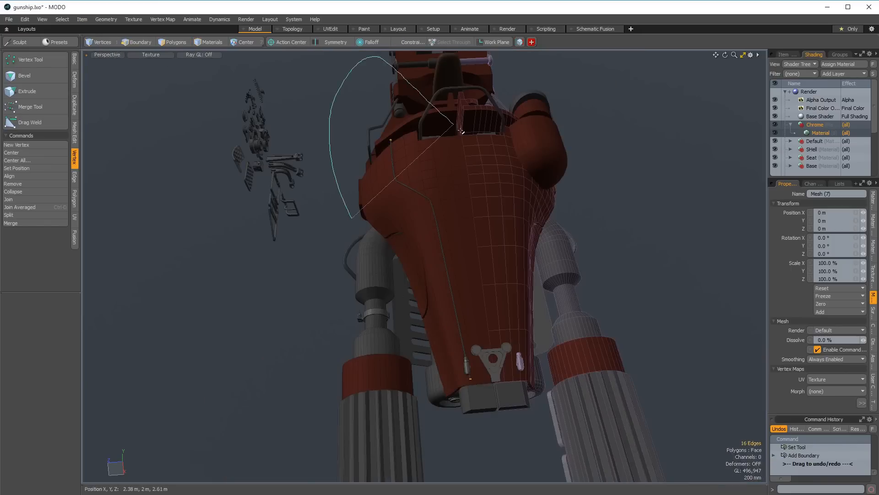
pyautogui.keyDown('ctrl'); pyautogui.moveTo(461, 131); pyautogui.dragTo(461, 134, button='right'); pyautogui.keyUp('ctrl')
# Move the tube's rear end ring along its own axis, using the Selection action center, so the tube ends in the small fitting.
pyautogui.press('w')
pyautogui.keyDown('alt'); pyautogui.moveTo(436, 316); pyautogui.dragTo(504, 330); pyautogui.keyUp('alt')
pyautogui.hotkey('alt', 'a')
pyautogui.scroll(6, 507, 332)
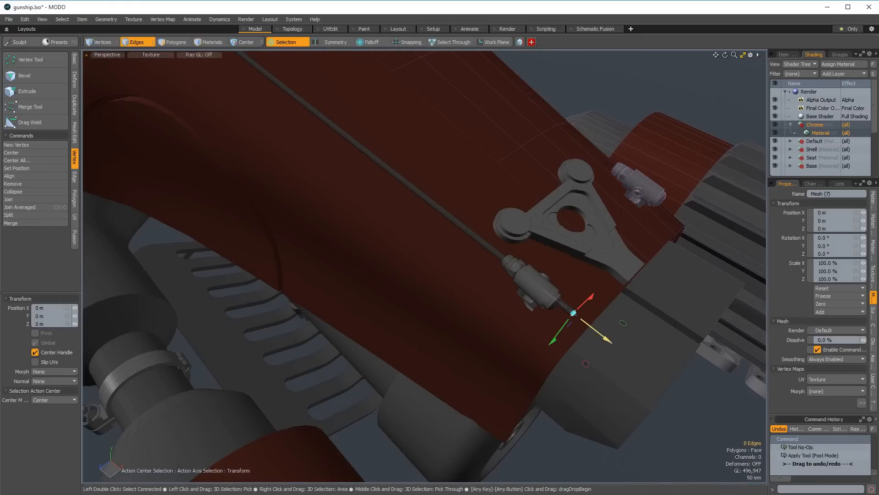
pyautogui.press('q')
# Delete the copied hull strip polygons, keeping only the tube.
pyautogui.press('3')
pyautogui.scroll(-6, 499, 249)
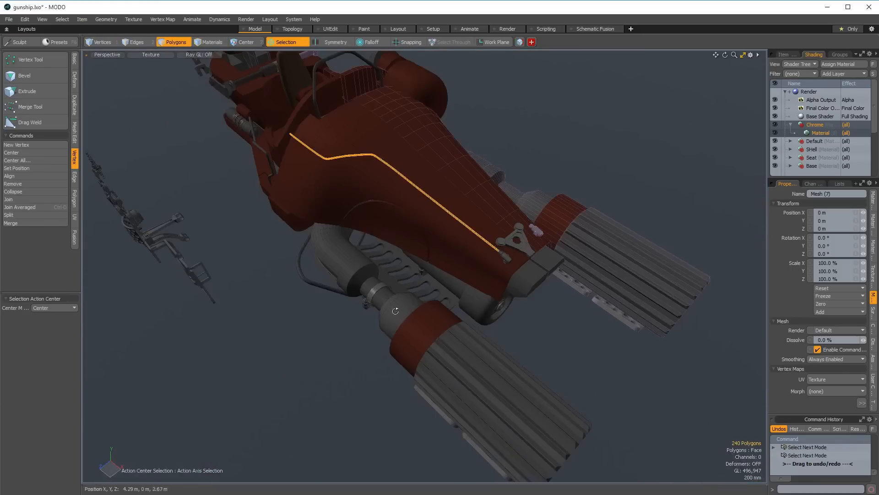
pyautogui.keyDown('alt'); pyautogui.moveTo(499, 249); pyautogui.dragTo(485, 230); pyautogui.keyUp('alt')
pyautogui.scroll(6, 485, 230)
pyautogui.keyDown('shift'); pyautogui.doubleClick(511, 263); pyautogui.keyUp('shift')
pyautogui.scroll(-6, 523, 266)
pyautogui.keyDown('alt'); pyautogui.moveTo(473, 286); pyautogui.dragTo(520, 288); pyautogui.keyUp('alt')
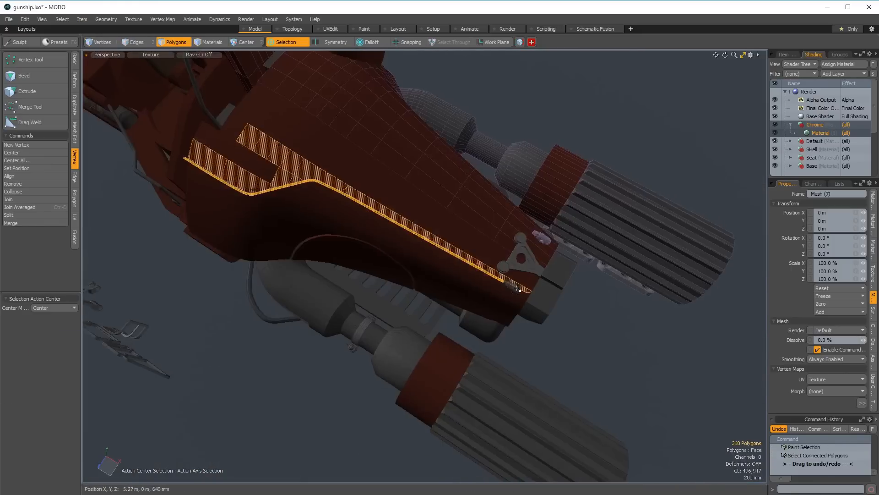
pyautogui.scroll(4, 523, 284)
pyautogui.click(435, 233)
pyautogui.doubleClick(434, 235)
pyautogui.press('Delete')
pyautogui.scroll(-6, 434, 236)
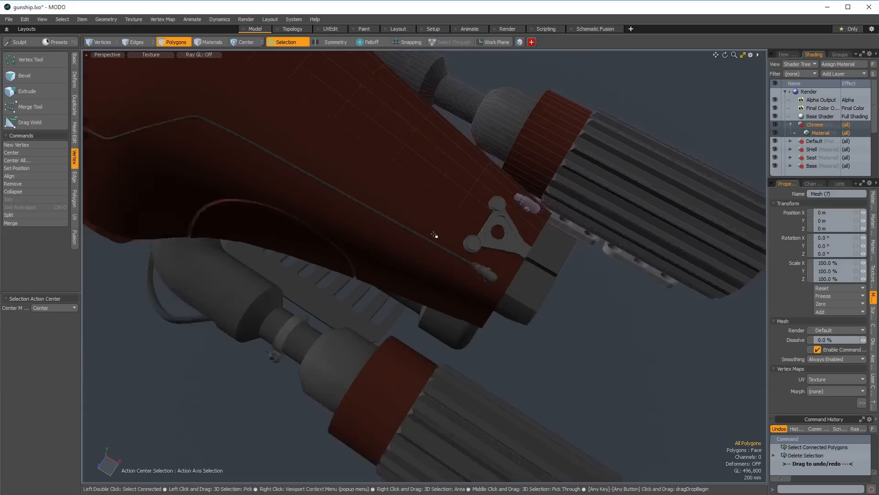
# Add a short cylinder around the tube near its front end beside the cockpit.
pyautogui.keyDown('alt'); pyautogui.moveTo(356, 224); pyautogui.dragTo(460, 221); pyautogui.keyUp('alt')
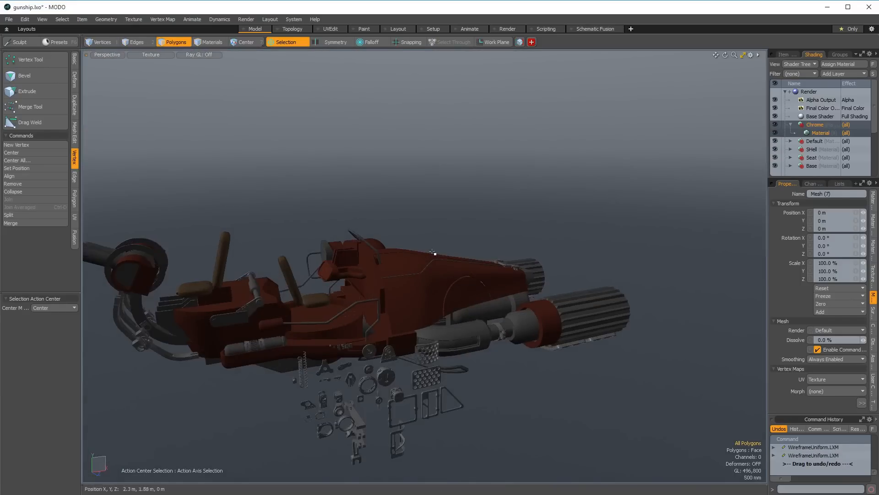
pyautogui.scroll(8, 433, 252)
pyautogui.keyDown('alt'); pyautogui.moveTo(506, 275); pyautogui.dragTo(324, 262); pyautogui.keyUp('alt')
pyautogui.scroll(4, 380, 232)
pyautogui.hotkey('shift', 'c')
pyautogui.moveTo(397, 213)
pyautogui.keyDown('ctrl'); pyautogui.mouseDown()
pyautogui.moveTo(337, 151)
pyautogui.moveTo(415, 230)
pyautogui.moveTo(430, 233)
pyautogui.moveTo(343, 208)
pyautogui.mouseUp(); pyautogui.keyUp('ctrl')
pyautogui.press('space')
# Rotate, scale and move the cylinder so it sits as a collar around the tube, and pick its front cap for transforming.
pyautogui.doubleClick(415, 230)
pyautogui.press('r')
pyautogui.press('w')
pyautogui.moveTo(357, 204); pyautogui.dragTo(379, 241)
pyautogui.keyDown('alt'); pyautogui.moveTo(379, 241); pyautogui.dragTo(458, 269); pyautogui.keyUp('alt')
pyautogui.press('r')
pyautogui.press('space')
pyautogui.press('y')
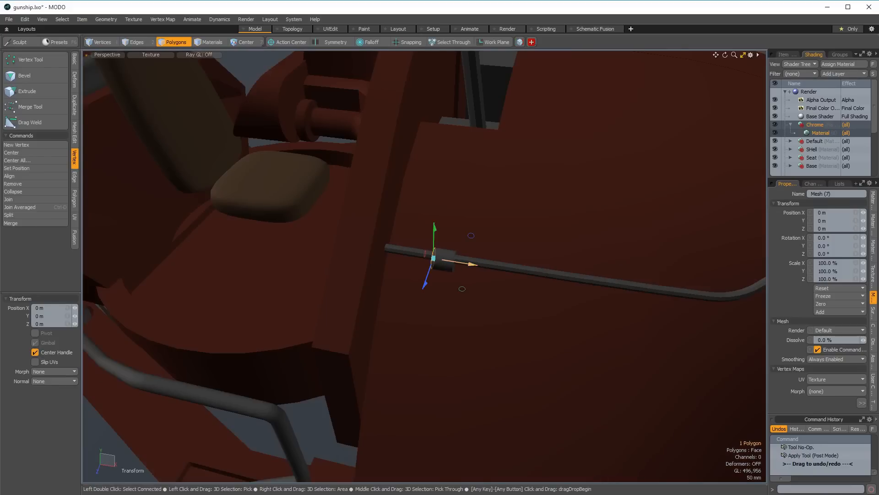
# Adjust the collar's end faces on the tube with the Transform tool.
pyautogui.press('space')
pyautogui.scroll(3, 380, 247)
pyautogui.click(386, 245)
pyautogui.moveTo(428, 255)
pyautogui.keyDown('alt'); pyautogui.mouseDown()
pyautogui.moveTo(393, 245)
pyautogui.moveTo(430, 324)
pyautogui.moveTo(450, 342)
pyautogui.mouseUp(); pyautogui.keyUp('alt')
pyautogui.press(']')
pyautogui.press('y')
pyautogui.click(393, 244)
pyautogui.press('space')
pyautogui.keyDown('shift'); pyautogui.click(459, 329); pyautogui.keyUp('shift')
pyautogui.click(475, 315)
# Bevel the selected part of the collar and adjust its edge loop.
pyautogui.keyDown('ctrl'); pyautogui.keyDown('alt'); pyautogui.moveTo(477, 313); pyautogui.dragTo(518, 293); pyautogui.keyUp('alt'); pyautogui.keyUp('ctrl')
pyautogui.click(477, 303)
pyautogui.press('b')
pyautogui.keyDown('alt'); pyautogui.moveTo(451, 312); pyautogui.dragTo(482, 269); pyautogui.keyUp('alt')
pyautogui.keyDown('shift'); pyautogui.click(506, 308); pyautogui.keyUp('shift')
pyautogui.press('space')
pyautogui.doubleClick(523, 318)
pyautogui.press('w')
# Select the connected tube geometry and convert it to Catmull-Clark subdivision surfaces.
pyautogui.press('space')
pyautogui.click(380, 250)
pyautogui.scroll(-5, 380, 249)
pyautogui.doubleClick(482, 279)
pyautogui.press('Tab')
pyautogui.keyDown('alt'); pyautogui.moveTo(476, 305); pyautogui.dragTo(497, 203); pyautogui.keyUp('alt')
pyautogui.click(450, 316)
pyautogui.press('Escape')
pyautogui.press('Delete')
pyautogui.hotkey('ctrl', 'z')
# Cut the finished tube from its own mesh layer and paste it into the main mirrored hull mesh.
pyautogui.scroll(3, 483, 276)
pyautogui.press('space')
pyautogui.moveTo(482, 271)
pyautogui.keyDown('alt'); pyautogui.mouseDown()
pyautogui.moveTo(538, 256)
pyautogui.moveTo(477, 257)
pyautogui.moveTo(475, 275)
pyautogui.mouseUp(); pyautogui.keyUp('alt')
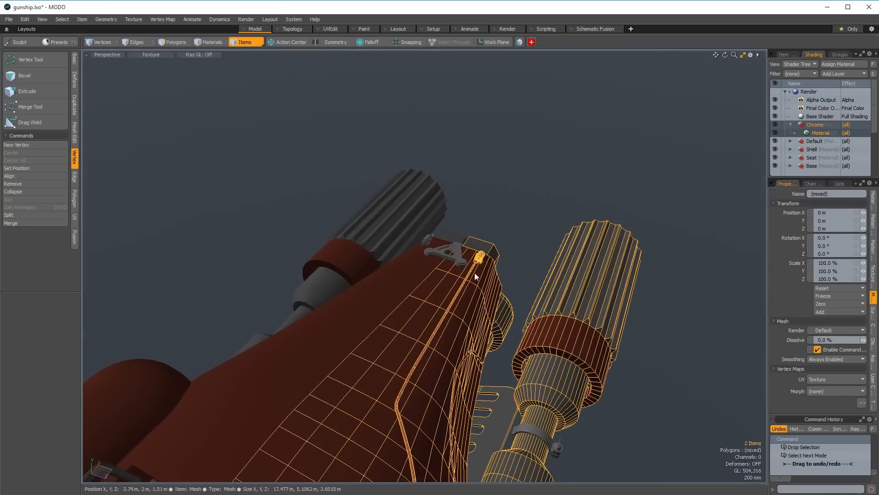
pyautogui.click(474, 266)
pyautogui.scroll(2, 475, 262)
pyautogui.press('space')
pyautogui.hotkey('ctrl', 'x')
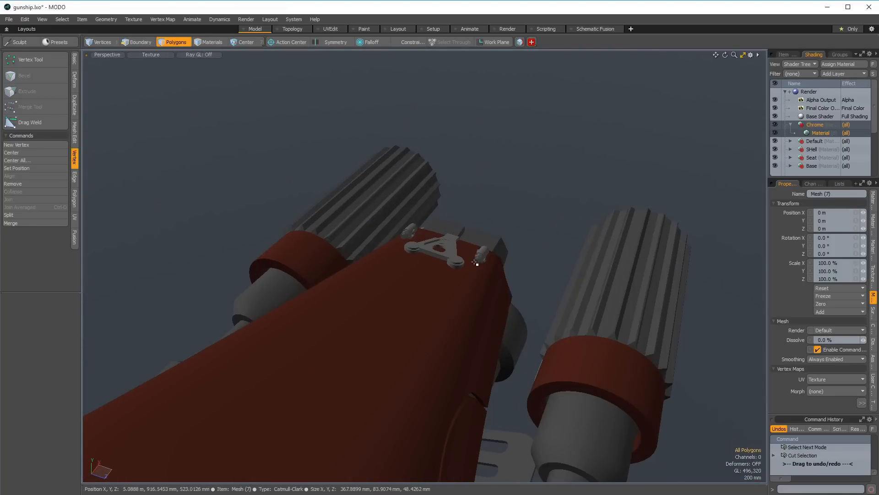
pyautogui.hotkey('ctrl', 'v')
pyautogui.press('Escape')
# Save the scene and examine the whole gunship in a rendered preview, closing the preview when done.
pyautogui.keyDown('alt'); pyautogui.moveTo(504, 229); pyautogui.dragTo(507, 254); pyautogui.keyUp('alt')
pyautogui.press('F8')
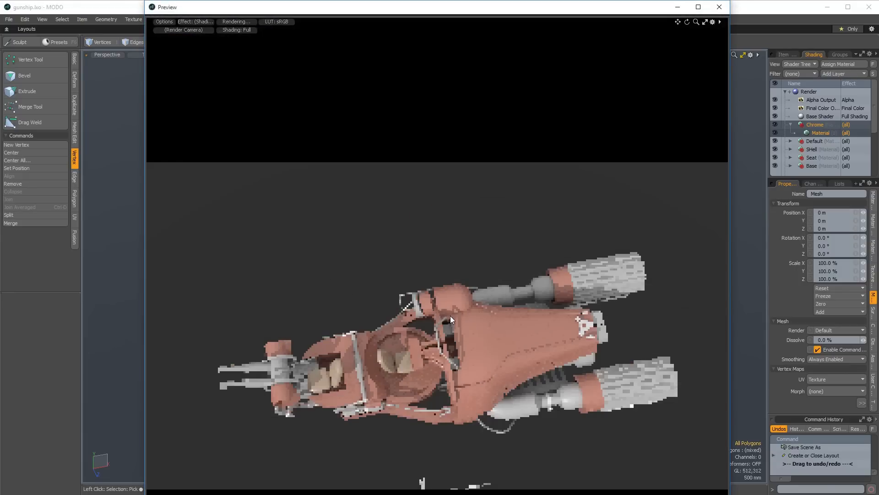
pyautogui.press('F8')
pyautogui.keyDown('ctrl'); pyautogui.keyDown('alt'); pyautogui.moveTo(342, 283); pyautogui.dragTo(391, 180); pyautogui.keyUp('alt'); pyautogui.keyUp('ctrl')
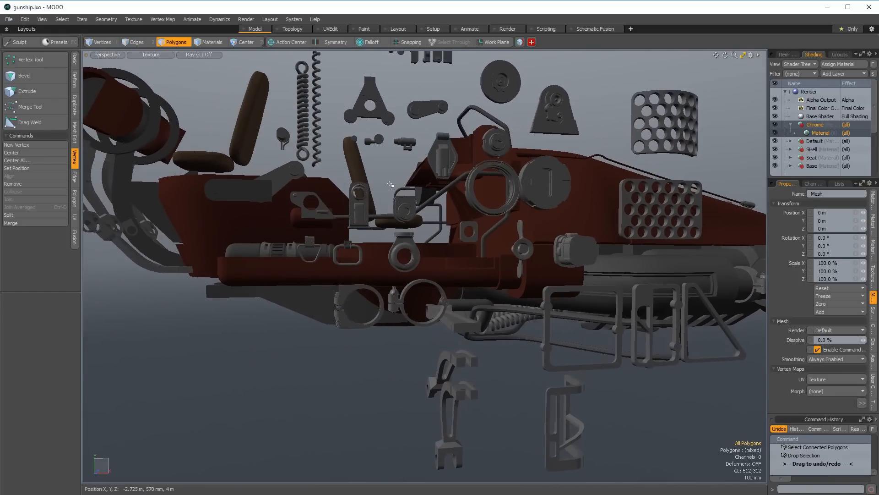
# Create a new mesh layer and draw a cube primitive beside the cockpit.
pyautogui.moveTo(147, 293)
pyautogui.keyDown('alt'); pyautogui.mouseDown()
pyautogui.moveTo(477, 308)
pyautogui.moveTo(458, 316)
pyautogui.moveTo(465, 334)
pyautogui.moveTo(460, 321)
pyautogui.moveTo(498, 359)
pyautogui.moveTo(451, 355)
pyautogui.moveTo(464, 272)
pyautogui.moveTo(463, 279)
pyautogui.moveTo(446, 263)
pyautogui.moveTo(465, 255)
pyautogui.moveTo(457, 353)
pyautogui.moveTo(461, 255)
pyautogui.moveTo(447, 262)
pyautogui.mouseUp(); pyautogui.keyUp('alt')
pyautogui.press('space')
pyautogui.click(458, 353)
pyautogui.press('space')
pyautogui.click(457, 289)
pyautogui.press('n')
pyautogui.hotkey('shift', 'c')
pyautogui.keyDown('alt'); pyautogui.moveTo(455, 293); pyautogui.dragTo(435, 328); pyautogui.keyUp('alt')
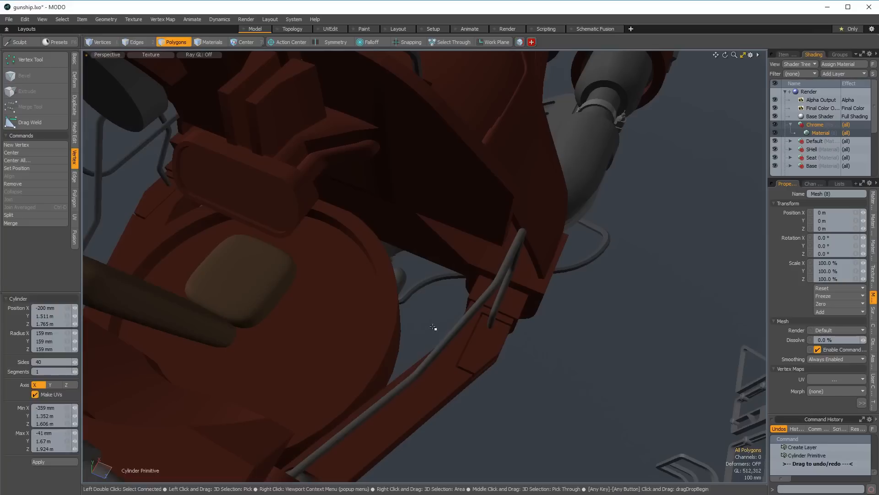
pyautogui.press('space')
pyautogui.hotkey('shift', 'b')
pyautogui.moveTo(435, 264)
pyautogui.keyDown('ctrl'); pyautogui.mouseDown()
pyautogui.moveTo(509, 287)
pyautogui.moveTo(469, 289)
pyautogui.moveTo(501, 265)
pyautogui.moveTo(509, 326)
pyautogui.mouseUp(); pyautogui.keyUp('ctrl')
pyautogui.press('space')
# Move the cube onto the side of the hull, next to the bent side rail.
pyautogui.doubleClick(467, 288)
pyautogui.press('w')
pyautogui.moveTo(576, 325); pyautogui.dragTo(529, 326)
pyautogui.keyDown('alt'); pyautogui.moveTo(527, 270); pyautogui.dragTo(453, 334); pyautogui.keyUp('alt')
pyautogui.moveTo(453, 333); pyautogui.dragTo(485, 302)
pyautogui.moveTo(504, 330); pyautogui.dragTo(510, 339)
pyautogui.keyDown('alt'); pyautogui.moveTo(510, 339); pyautogui.dragTo(419, 251); pyautogui.keyUp('alt')
pyautogui.moveTo(419, 251); pyautogui.dragTo(431, 284)
pyautogui.press('r')
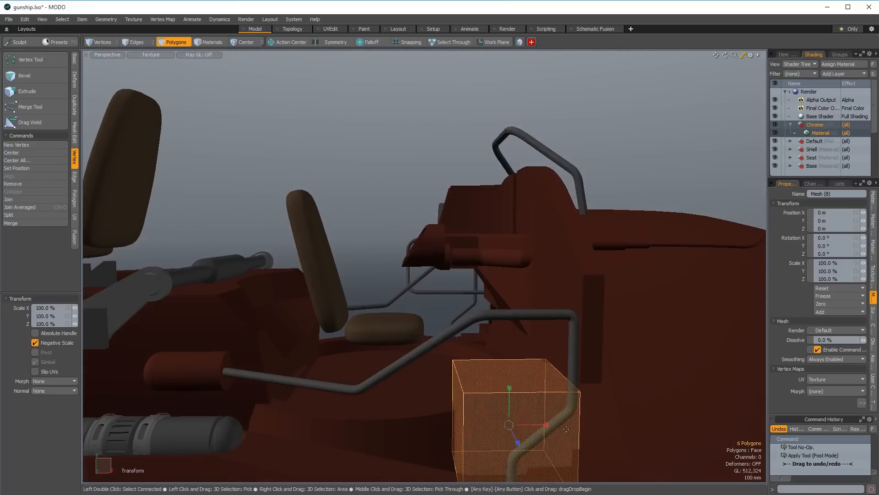
pyautogui.press('space')
# Bevel one face of the cube to extend the block along the side of the hull.
pyautogui.keyDown('alt'); pyautogui.moveTo(537, 425); pyautogui.dragTo(360, 407); pyautogui.keyUp('alt')
pyautogui.press('w')
pyautogui.press('space')
pyautogui.click(503, 408)
pyautogui.press('b')
pyautogui.press('space')
pyautogui.keyDown('alt'); pyautogui.moveTo(360, 408); pyautogui.dragTo(440, 402); pyautogui.keyUp('alt')
# Move the block's upper front edge to give the top a slope.
pyautogui.press('2')
pyautogui.click(412, 359)
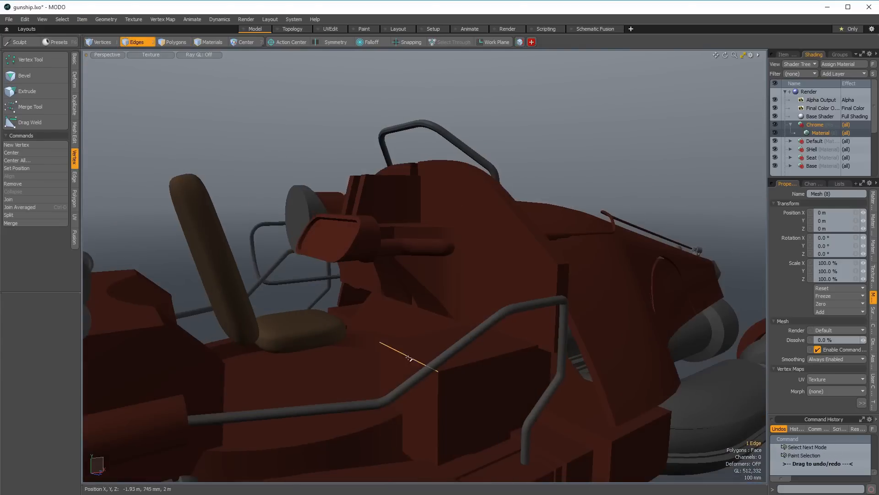
pyautogui.keyDown('alt'); pyautogui.moveTo(413, 359); pyautogui.dragTo(413, 350); pyautogui.keyUp('alt')
pyautogui.press('w')
pyautogui.keyDown('alt'); pyautogui.moveTo(409, 396); pyautogui.dragTo(371, 347); pyautogui.keyUp('alt')
pyautogui.press('space')
# Move the block's front face forward along the hull floor and fit the block to the cockpit side.
pyautogui.press('3')
pyautogui.press('w')
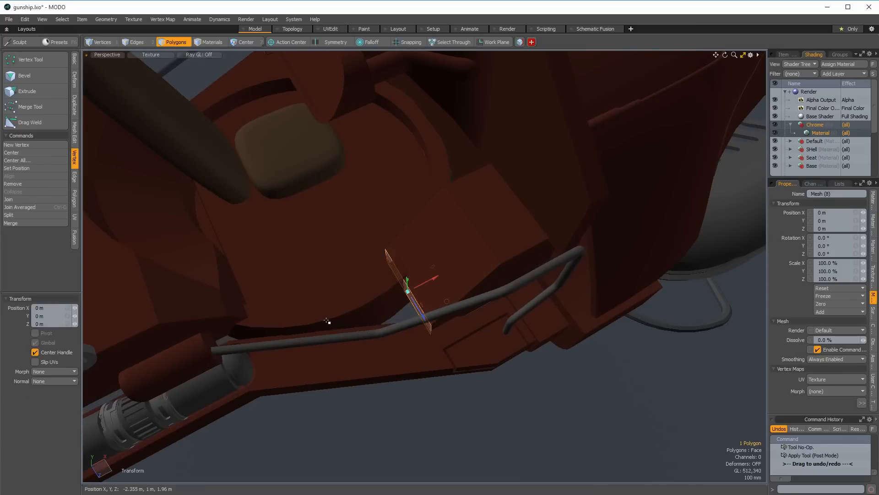
pyautogui.press('space')
pyautogui.keyDown('alt'); pyautogui.moveTo(340, 311); pyautogui.dragTo(348, 295); pyautogui.keyUp('alt')
pyautogui.keyDown('shift'); pyautogui.click(323, 251); pyautogui.keyUp('shift')
pyautogui.hotkey('ctrl', 'shift', 'a')
pyautogui.press('w')
pyautogui.moveTo(353, 243); pyautogui.dragTo(650, 184)
pyautogui.press('q')
pyautogui.doubleClick(476, 268)
pyautogui.press('w')
pyautogui.keyDown('alt'); pyautogui.moveTo(448, 263); pyautogui.dragTo(467, 320); pyautogui.keyUp('alt')
# Bevel the edge loop at the lower bend of the sloped block to round the transition.
pyautogui.press('q')
pyautogui.press('space')
pyautogui.press('space')
pyautogui.press('space')
pyautogui.click(468, 327)
pyautogui.press('space')
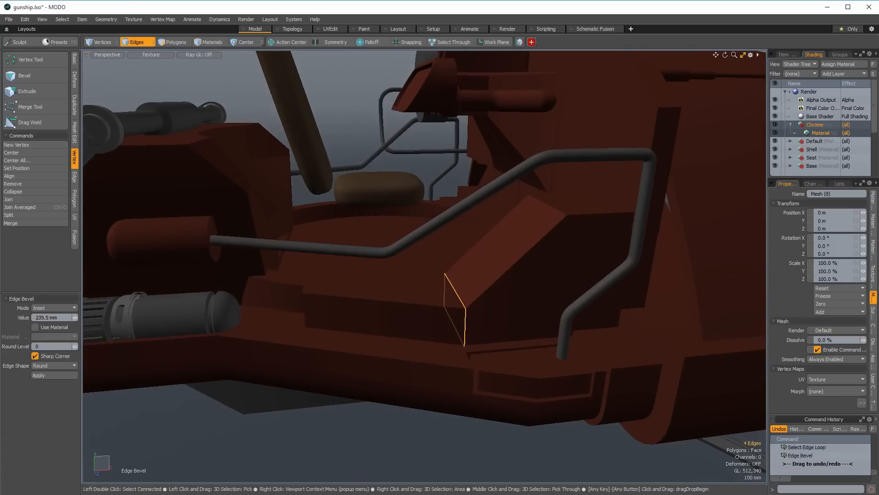
pyautogui.press('q')
# Bevel the long edges of the sloped block with the round level set to 0.
pyautogui.press('space')
pyautogui.doubleClick(475, 267)
pyautogui.keyDown('alt'); pyautogui.moveTo(475, 267); pyautogui.dragTo(482, 245); pyautogui.keyUp('alt')
pyautogui.press('space')
pyautogui.press('b')
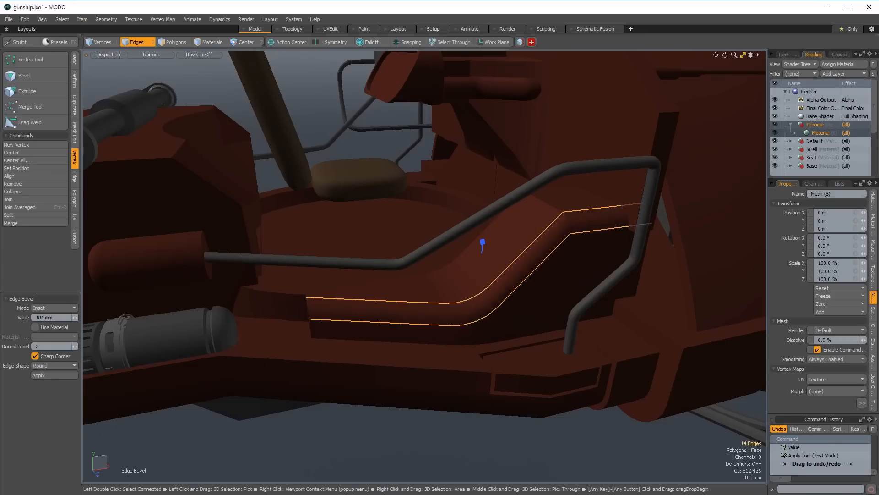
pyautogui.scroll(-3, 389, 262)
pyautogui.keyDown('alt'); pyautogui.moveTo(389, 262); pyautogui.dragTo(412, 259); pyautogui.keyUp('alt')
pyautogui.moveTo(478, 242); pyautogui.dragTo(479, 239)
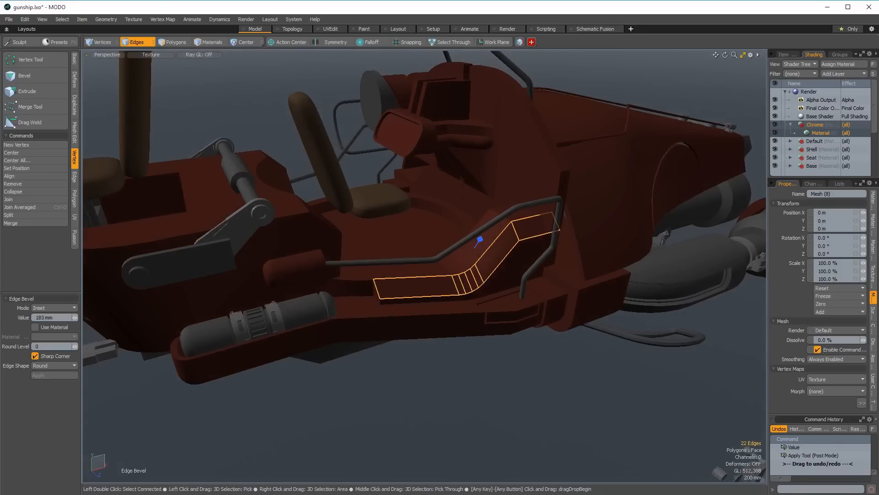
# Convert the sloped block to Catmull-Clark subdivision surfaces and refine its supporting edge loops.
pyautogui.keyDown('alt'); pyautogui.moveTo(415, 289); pyautogui.dragTo(394, 252); pyautogui.keyUp('alt')
pyautogui.press('3')
pyautogui.doubleClick(427, 285)
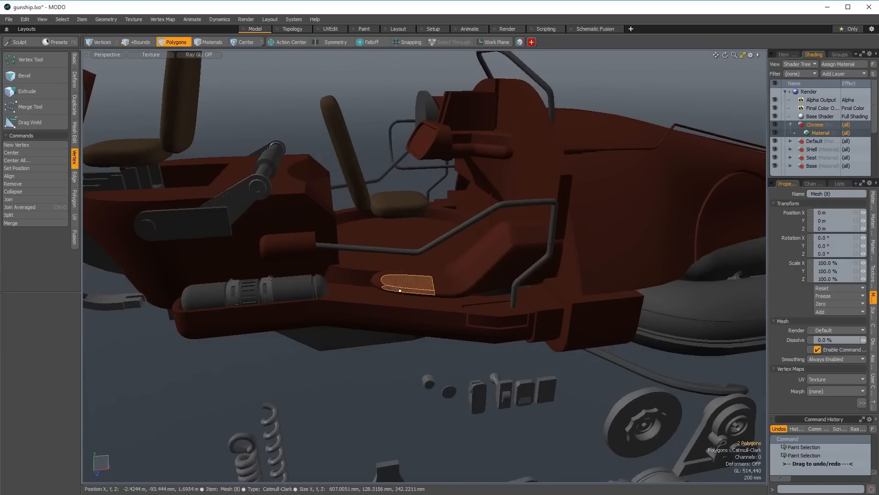
pyautogui.keyDown('ctrl'); pyautogui.keyDown('alt'); pyautogui.moveTo(400, 290); pyautogui.dragTo(425, 301); pyautogui.keyUp('alt'); pyautogui.keyUp('ctrl')
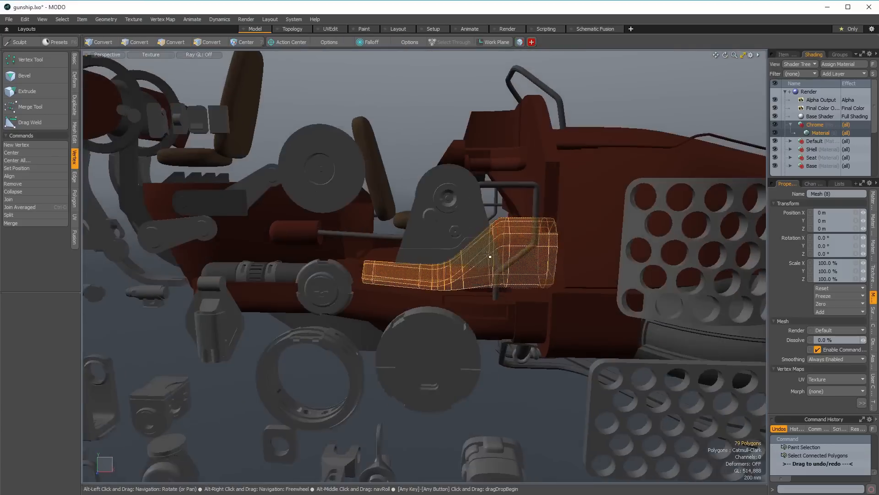
pyautogui.hotkey('shift', 'a')
pyautogui.click(473, 266)
pyautogui.keyDown('alt'); pyautogui.moveTo(472, 266); pyautogui.dragTo(531, 303); pyautogui.keyUp('alt')
pyautogui.press('space')
pyautogui.press('space')
pyautogui.keyDown('alt'); pyautogui.moveTo(500, 173); pyautogui.dragTo(419, 331); pyautogui.keyUp('alt')
pyautogui.doubleClick(494, 239)
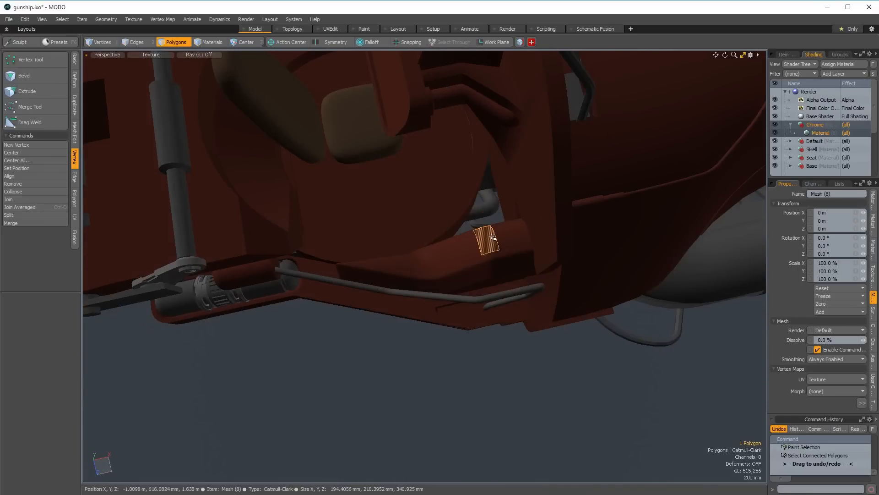
# Add a single lengthwise loop slice at 50% across the block's top polygons.
pyautogui.hotkey('shift', 'a')
pyautogui.click(503, 232)
pyautogui.press('l')
pyautogui.hotkey('alt', 'c')
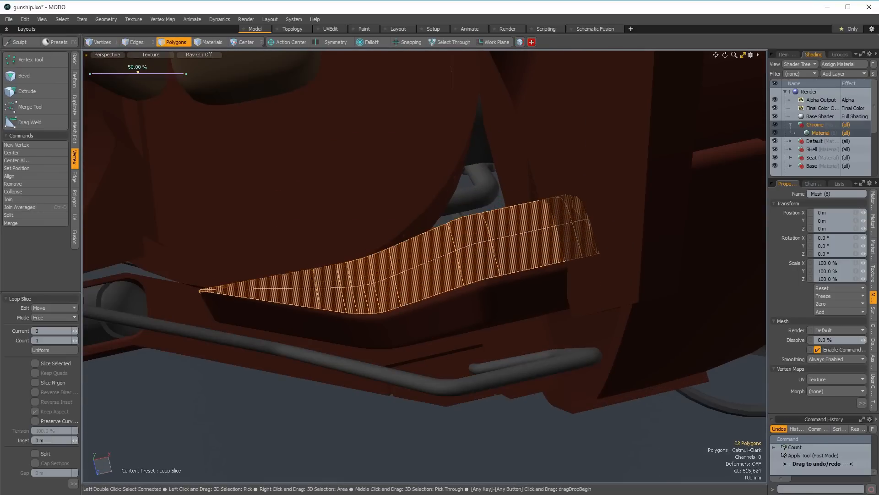
pyautogui.press('space')
pyautogui.moveTo(375, 267); pyautogui.dragTo(430, 270)
# Add further loop slices to the subdivided block to tighten its shape.
pyautogui.doubleClick(353, 279)
pyautogui.hotkey('alt', 'c')
pyautogui.click(440, 278)
pyautogui.press('space')
pyautogui.moveTo(367, 256)
pyautogui.mouseDown()
pyautogui.moveTo(447, 280)
pyautogui.moveTo(469, 408)
pyautogui.moveTo(393, 325)
pyautogui.moveTo(449, 320)
pyautogui.moveTo(420, 242)
pyautogui.moveTo(359, 345)
pyautogui.moveTo(397, 253)
pyautogui.moveTo(341, 238)
pyautogui.moveTo(293, 263)
pyautogui.moveTo(298, 257)
pyautogui.mouseUp()
pyautogui.hotkey('alt', 'c')
pyautogui.click(440, 278)
pyautogui.press('space')
# Add a cylinder primitive on the inner side of the block, beside the front of the cockpit.
pyautogui.doubleClick(447, 318)
pyautogui.click(393, 324)
pyautogui.hotkey('shift', 'c')
pyautogui.press('space')
pyautogui.doubleClick(342, 238)
pyautogui.press('r')
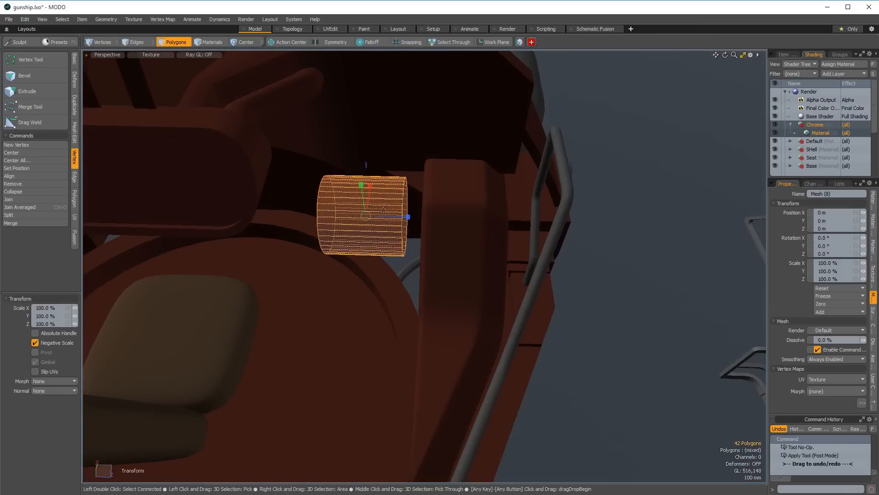
# Scale the cylinder and position it against the inner face of the side block.
pyautogui.moveTo(408, 217); pyautogui.dragTo(393, 217)
pyautogui.keyDown('alt'); pyautogui.moveTo(393, 217); pyautogui.dragTo(274, 141); pyautogui.keyUp('alt')
pyautogui.press('w')
pyautogui.moveTo(294, 176); pyautogui.dragTo(444, 350)
pyautogui.press('r')
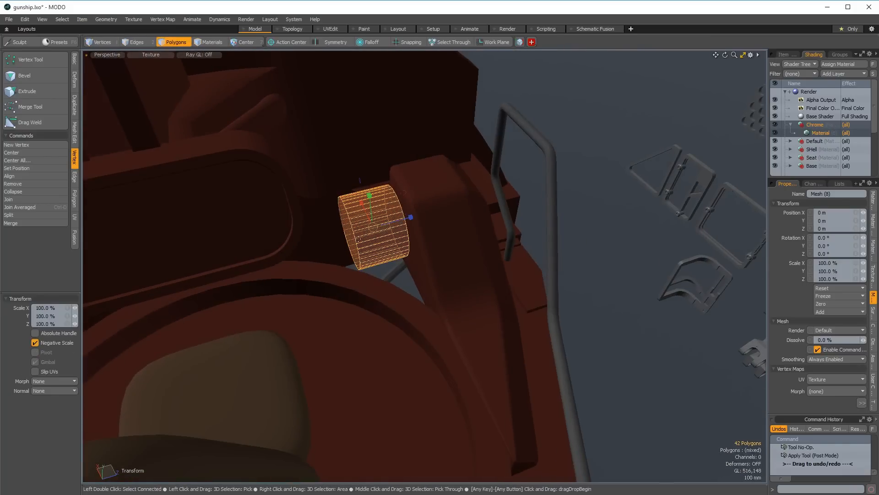
pyautogui.moveTo(395, 228); pyautogui.dragTo(373, 186)
pyautogui.press('w')
pyautogui.moveTo(373, 195); pyautogui.dragTo(359, 220)
pyautogui.press('q')
# Bevel the cylinder's free end face repeatedly into a narrower shaft reaching toward the central console.
pyautogui.click(342, 252)
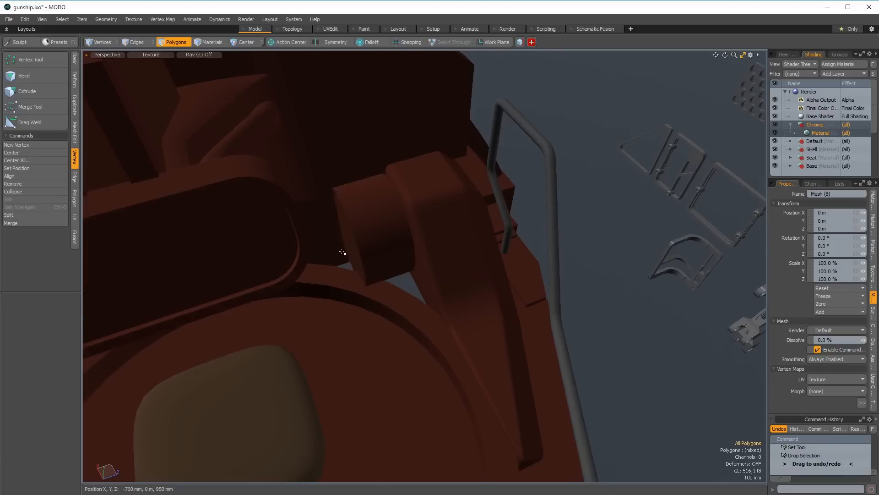
pyautogui.click(342, 252)
pyautogui.press('b')
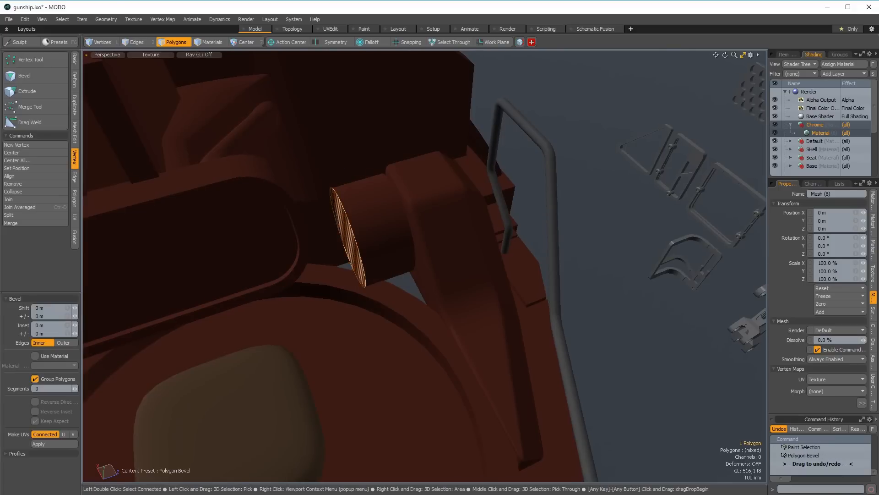
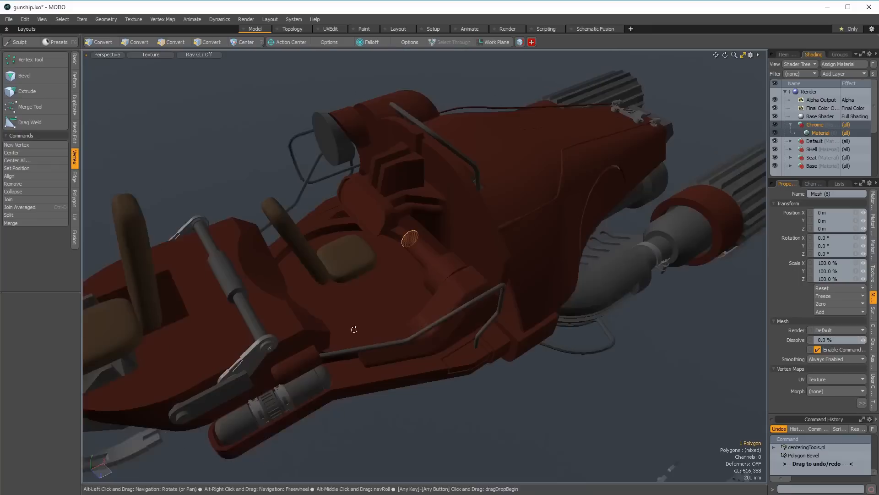
pyautogui.keyDown('alt'); pyautogui.moveTo(353, 330); pyautogui.dragTo(391, 252); pyautogui.keyUp('alt')
pyautogui.scroll(5, 397, 255)
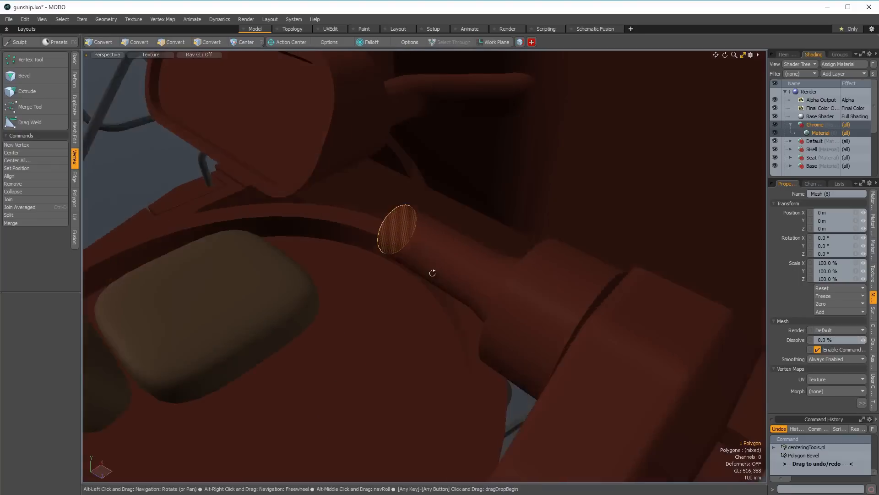
# Add a cube primitive and move it over the narrow shaft.
pyautogui.keyDown('alt'); pyautogui.moveTo(431, 273); pyautogui.dragTo(443, 265); pyautogui.keyUp('alt')
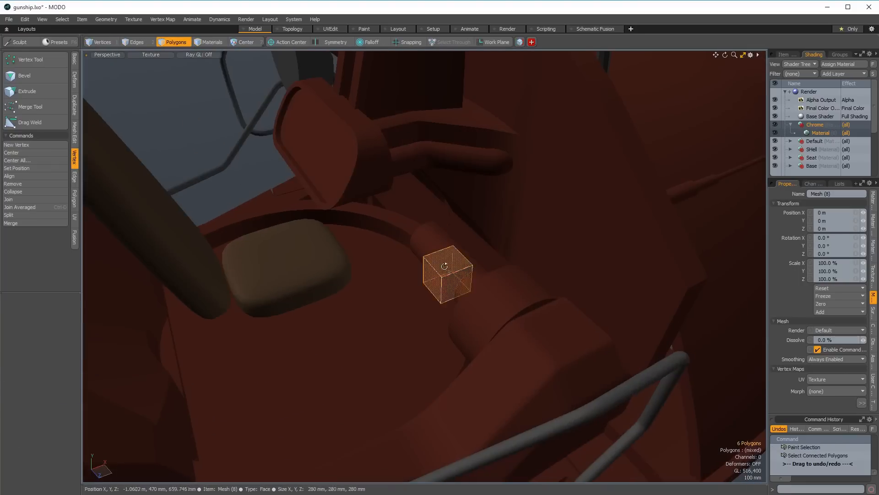
pyautogui.scroll(5, 445, 257)
pyautogui.press('w')
pyautogui.moveTo(424, 276); pyautogui.dragTo(417, 301)
pyautogui.press('space')
# Add a loop slice to the cube on the shaft and move its faces to reshape it into a bracket.
pyautogui.click(483, 265)
pyautogui.press('space')
pyautogui.press('space')
pyautogui.press('space')
pyautogui.hotkey('alt', 'c')
pyautogui.scroll(-3, 437, 279)
pyautogui.press('space')
pyautogui.press('space')
pyautogui.click(427, 293)
pyautogui.press('w')
pyautogui.keyDown('alt'); pyautogui.moveTo(417, 301); pyautogui.dragTo(440, 312); pyautogui.keyUp('alt')
pyautogui.press('space')
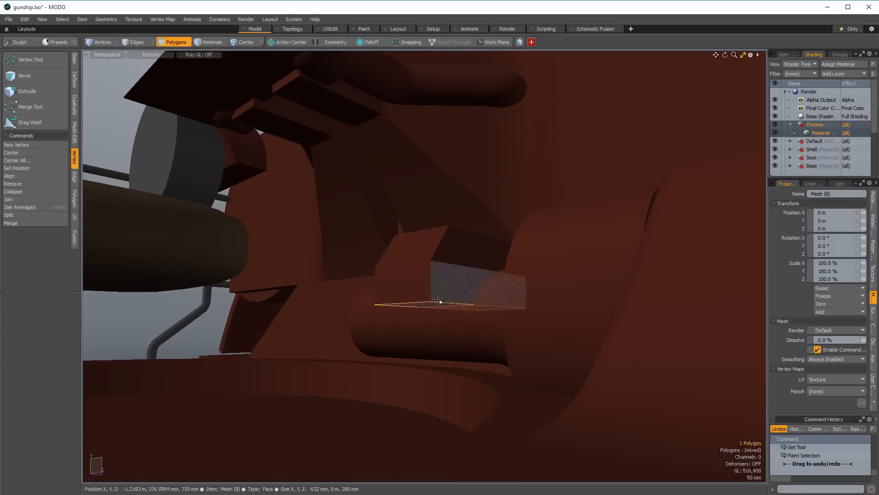
# Add another loop slice through the bracket's underside and adjust its position.
pyautogui.press('space')
pyautogui.click(439, 301)
pyautogui.hotkey('alt', 'c')
pyautogui.click(439, 301)
pyautogui.moveTo(472, 289); pyautogui.dragTo(447, 282)
pyautogui.keyDown('alt'); pyautogui.moveTo(446, 281); pyautogui.dragTo(408, 279); pyautogui.keyUp('alt')
# Bevel the bracket's underside polygon and move it down to form a leg toward the cockpit floor.
pyautogui.press('space')
pyautogui.press('space')
pyautogui.click(438, 304)
pyautogui.press('b')
pyautogui.click(403, 281)
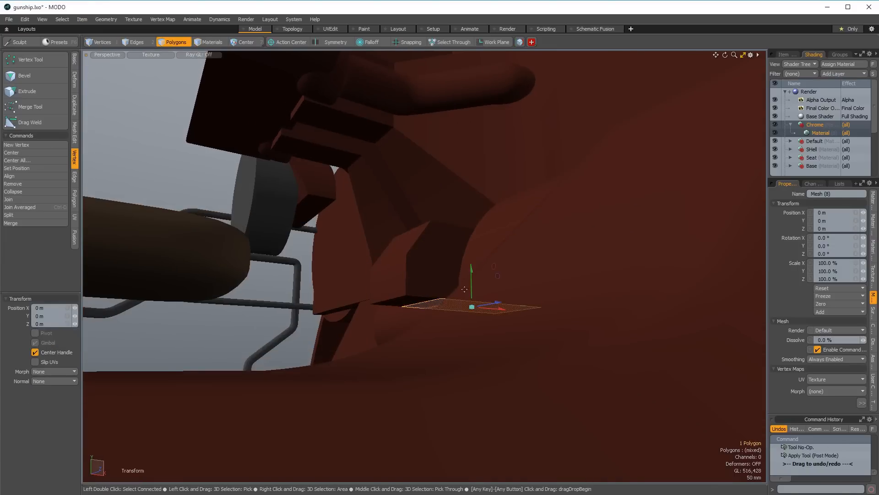
pyautogui.moveTo(471, 285); pyautogui.dragTo(472, 327)
pyautogui.keyDown('alt'); pyautogui.moveTo(472, 327); pyautogui.dragTo(463, 408); pyautogui.keyUp('alt')
# Select the bottom edge of the bracket's leg and move it to shape the foot.
pyautogui.press('space')
pyautogui.press('space')
pyautogui.press('space')
pyautogui.click(430, 376)
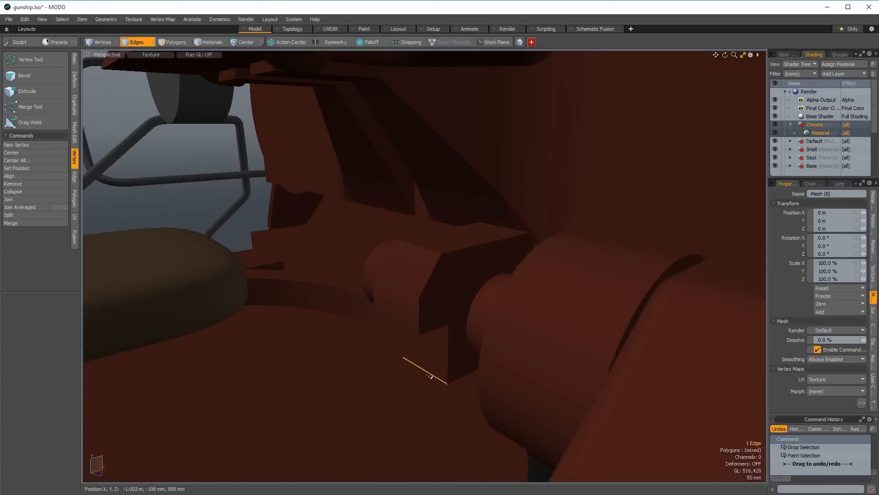
pyautogui.press('w')
pyautogui.keyDown('alt'); pyautogui.moveTo(430, 376); pyautogui.dragTo(402, 386); pyautogui.keyUp('alt')
pyautogui.press('space')
# Cut the finished side block, cylinder and bracket from their layer, paste them into the main mirrored hull mesh, and save the scene.
pyautogui.press('space')
pyautogui.doubleClick(463, 301)
pyautogui.keyDown('ctrl'); pyautogui.keyDown('alt'); pyautogui.moveTo(463, 300); pyautogui.dragTo(439, 323); pyautogui.keyUp('alt'); pyautogui.keyUp('ctrl')
pyautogui.keyDown('shift'); pyautogui.doubleClick(483, 320); pyautogui.keyUp('shift')
pyautogui.keyDown('alt'); pyautogui.moveTo(440, 323); pyautogui.dragTo(535, 315); pyautogui.keyUp('alt')
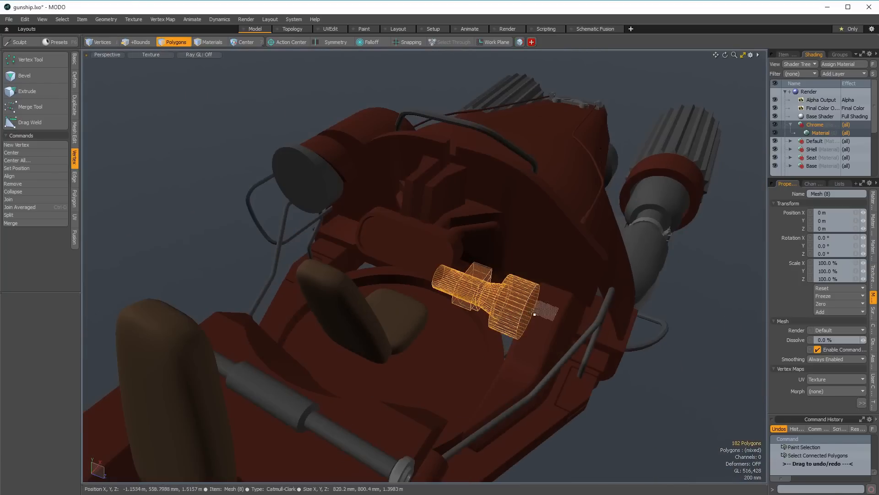
pyautogui.click(636, 457)
pyautogui.keyDown('alt'); pyautogui.moveTo(650, 409); pyautogui.dragTo(601, 297); pyautogui.keyUp('alt')
pyautogui.press('[')
pyautogui.click(601, 289)
pyautogui.hotkey('ctrl', 'x')
pyautogui.press('5')
pyautogui.click(558, 275)
pyautogui.press('3')
pyautogui.hotkey('ctrl', 'v')
pyautogui.click(545, 316)
pyautogui.keyDown('alt'); pyautogui.moveTo(546, 316); pyautogui.dragTo(462, 292); pyautogui.keyUp('alt')
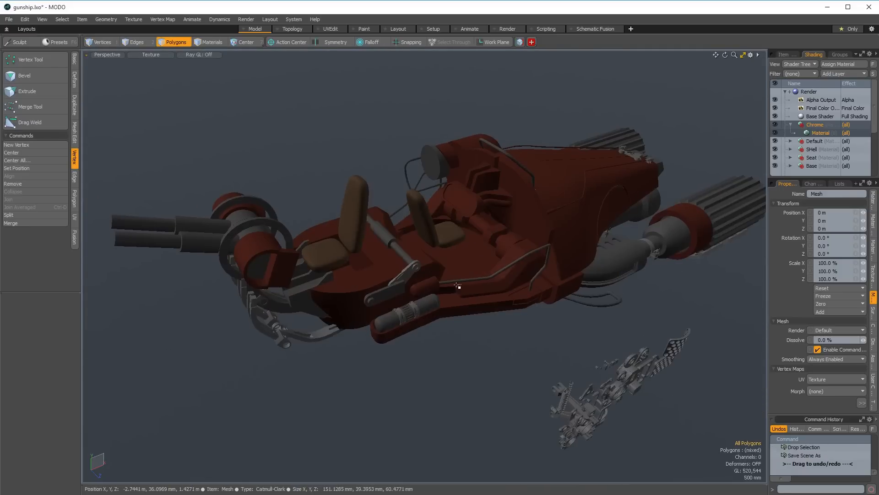
# Select the edge loop along the engine's elbow pipe, deselect its surplus end sections, and generate a tube from it with QuickPipe.
pyautogui.keyDown('alt'); pyautogui.moveTo(562, 257); pyautogui.dragTo(516, 334); pyautogui.keyUp('alt')
pyautogui.keyDown('ctrl'); pyautogui.keyDown('alt'); pyautogui.moveTo(515, 334); pyautogui.dragTo(465, 399); pyautogui.keyUp('alt'); pyautogui.keyUp('ctrl')
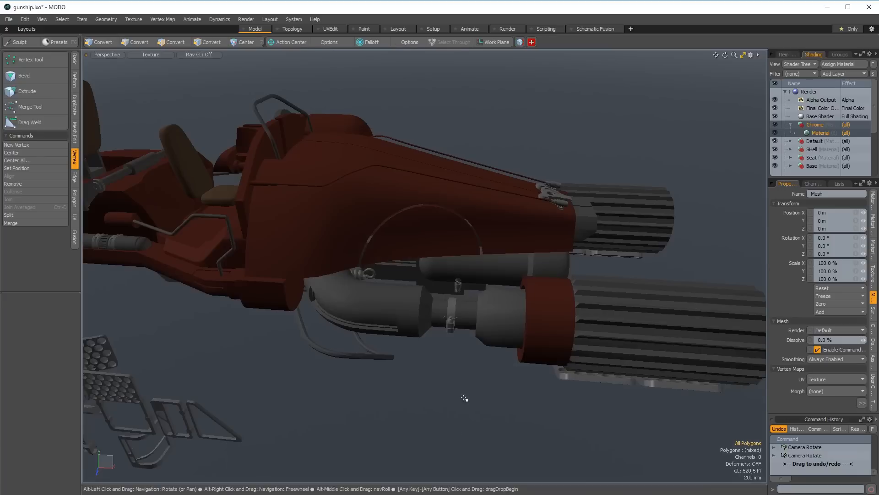
pyautogui.press('5')
pyautogui.click(395, 299)
pyautogui.keyDown('ctrl'); pyautogui.keyDown('alt'); pyautogui.moveTo(395, 299); pyautogui.dragTo(385, 315); pyautogui.keyUp('alt'); pyautogui.keyUp('ctrl')
pyautogui.press('space')
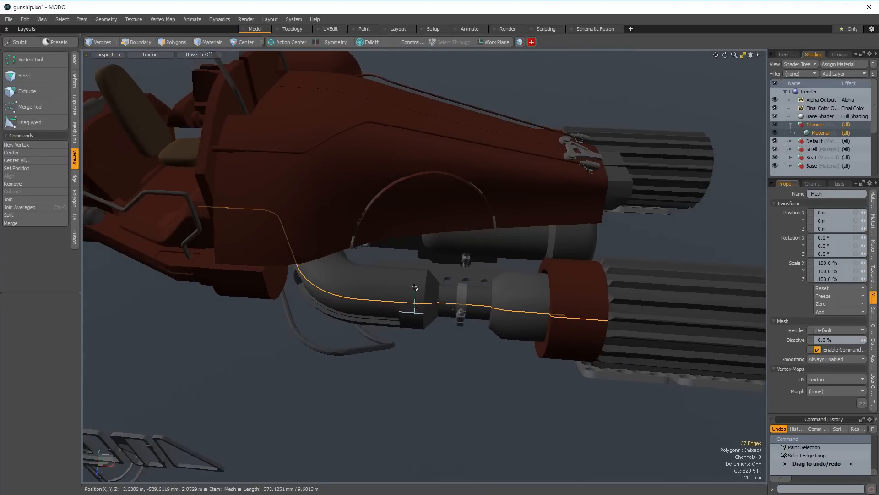
pyautogui.keyDown('alt'); pyautogui.moveTo(439, 388); pyautogui.dragTo(446, 323); pyautogui.keyUp('alt')
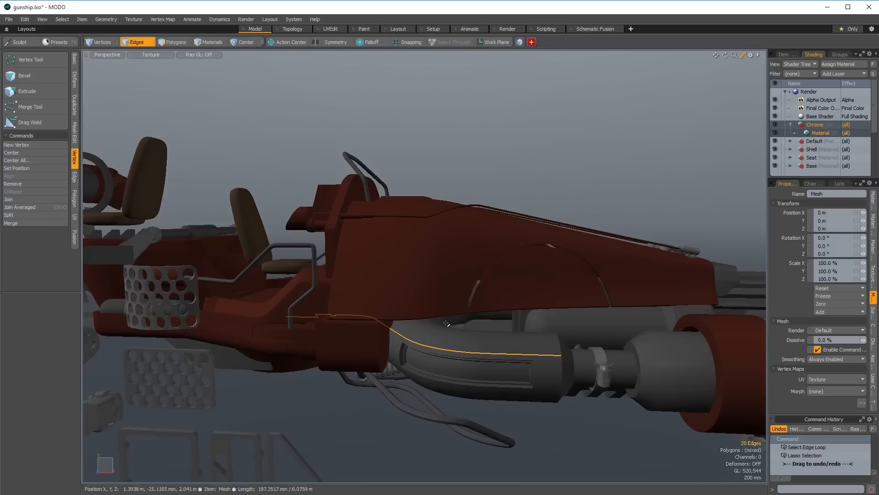
pyautogui.keyDown('ctrl'); pyautogui.moveTo(312, 193); pyautogui.dragTo(357, 261, button='right'); pyautogui.keyUp('ctrl')
# Scale the tube's edge rings around their local centres with a factor of 630%.
pyautogui.moveTo(357, 261)
pyautogui.keyDown('alt'); pyautogui.mouseDown()
pyautogui.moveTo(380, 300)
pyautogui.moveTo(373, 306)
pyautogui.mouseUp(); pyautogui.keyUp('alt')
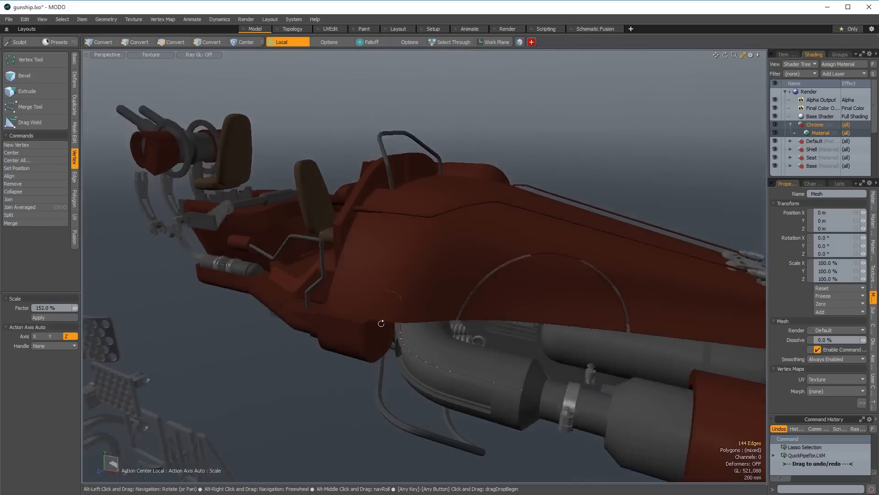
pyautogui.keyDown('alt'); pyautogui.moveTo(383, 324); pyautogui.dragTo(494, 404); pyautogui.keyUp('alt')
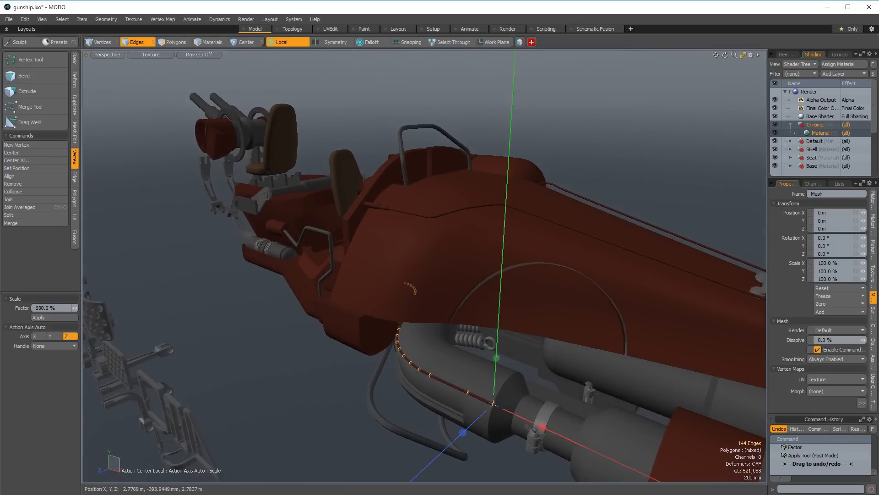
pyautogui.press('space')
# Select all the tube's polygons, move the tube outward from the engine elbow and scale it to 108%.
pyautogui.keyDown('alt'); pyautogui.moveTo(374, 325); pyautogui.dragTo(314, 382); pyautogui.keyUp('alt')
pyautogui.press(']')
pyautogui.press('w')
pyautogui.press('space')
pyautogui.press('y')
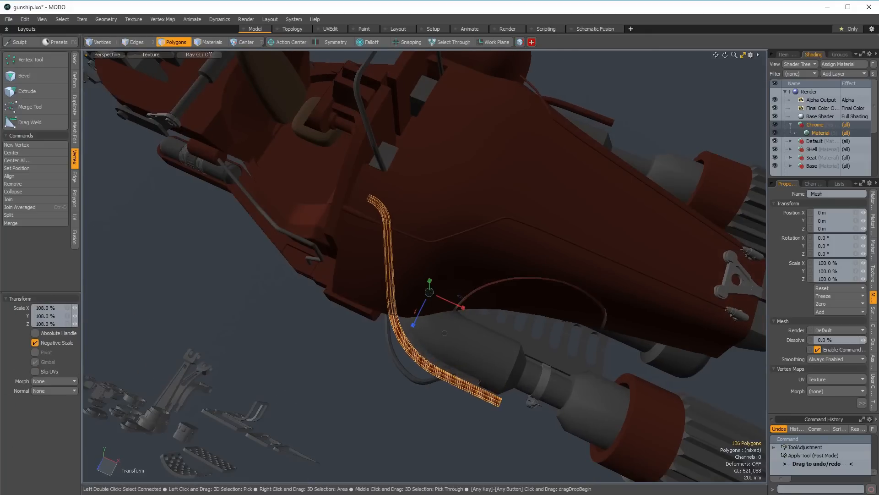
# Move the eight edges at the tube's rear end 2.4 m along X to extend it to the engine's red ring.
pyautogui.press('space')
pyautogui.keyDown('alt'); pyautogui.moveTo(445, 333); pyautogui.dragTo(433, 292); pyautogui.keyUp('alt')
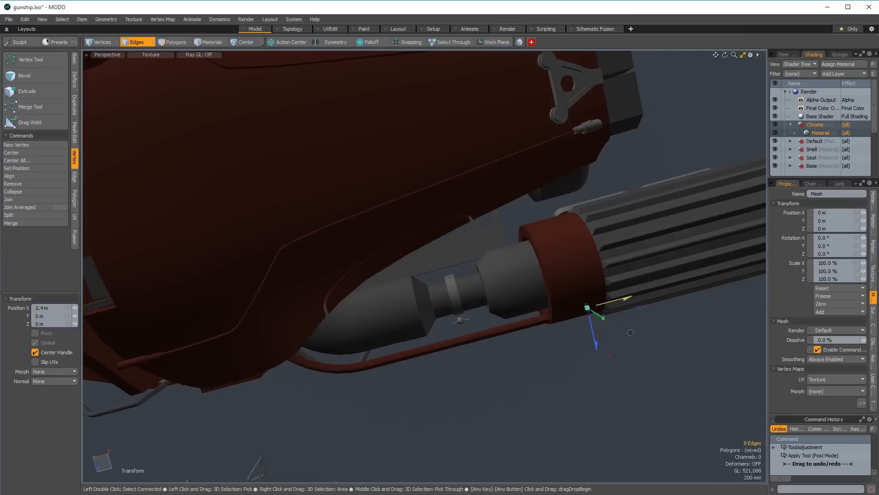
pyautogui.press('space')
pyautogui.press('space')
# Move the whole tube -60 mm in X and 120 mm in Z and thicken it beside the engine.
pyautogui.moveTo(460, 364); pyautogui.dragTo(459, 372)
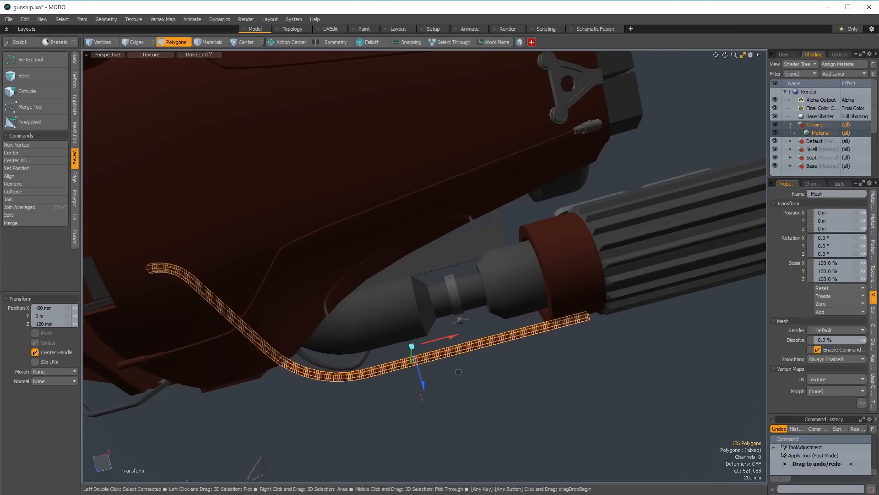
pyautogui.moveTo(374, 334); pyautogui.dragTo(405, 334)
pyautogui.scroll(-3, 406, 368)
pyautogui.keyDown('alt'); pyautogui.moveTo(406, 369); pyautogui.dragTo(351, 280); pyautogui.keyUp('alt')
pyautogui.press('space')
pyautogui.press('space')
pyautogui.press('space')
pyautogui.press('space')
# Inspect the tube's fit along the engine from below and from the side, and clear its selection.
pyautogui.keyDown('alt'); pyautogui.moveTo(471, 353); pyautogui.dragTo(422, 234); pyautogui.keyUp('alt')
pyautogui.press('space')
pyautogui.press('space')
pyautogui.keyDown('alt'); pyautogui.moveTo(380, 370); pyautogui.dragTo(379, 213); pyautogui.keyUp('alt')
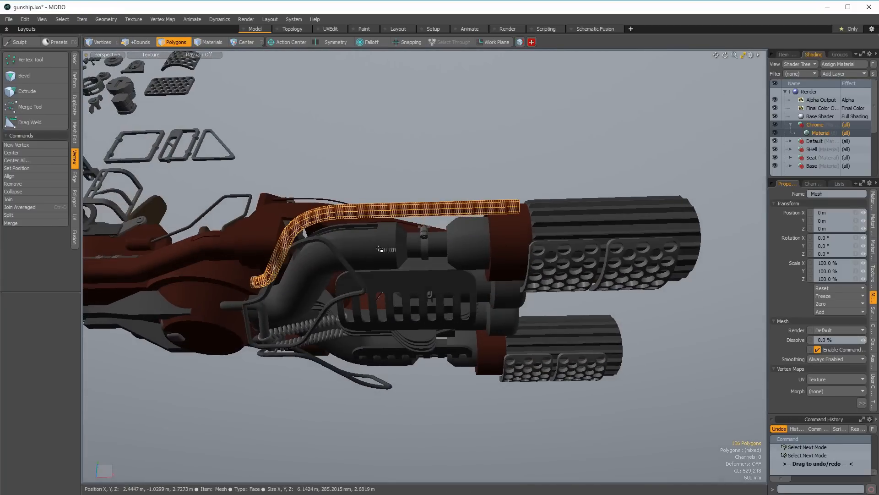
pyautogui.press('Escape')
pyautogui.keyDown('alt'); pyautogui.moveTo(380, 249); pyautogui.dragTo(531, 342); pyautogui.keyUp('alt')
pyautogui.press('Escape')
pyautogui.scroll(4, 530, 239)
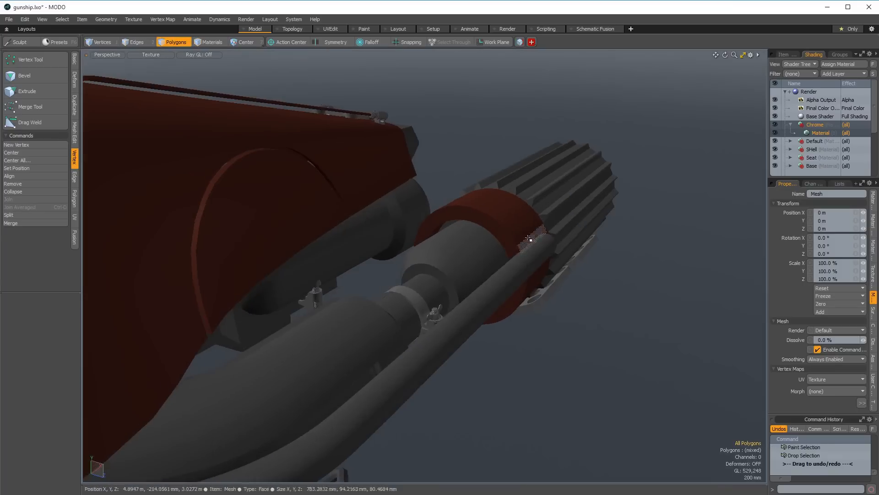
# Add a cylinder at the rear end of the tube and position it against the engine's red ring.
pyautogui.hotkey('ctrl', 'shift', 'c')
pyautogui.keyDown('ctrl'); pyautogui.moveTo(549, 240); pyautogui.dragTo(582, 256); pyautogui.keyUp('ctrl')
pyautogui.keyDown('alt'); pyautogui.moveTo(582, 256); pyautogui.dragTo(418, 244); pyautogui.keyUp('alt')
pyautogui.press('space')
pyautogui.doubleClick(498, 279)
pyautogui.press('w')
pyautogui.moveTo(417, 244)
pyautogui.mouseDown()
pyautogui.moveTo(576, 293)
pyautogui.moveTo(494, 251)
pyautogui.moveTo(573, 252)
pyautogui.moveTo(444, 259)
pyautogui.moveTo(471, 259)
pyautogui.moveTo(384, 269)
pyautogui.moveTo(356, 284)
pyautogui.moveTo(378, 285)
pyautogui.moveTo(417, 259)
pyautogui.mouseUp()
pyautogui.hotkey('shift', 'a')
# Select the cylinder's rear end edges and round them with an edge bevel.
pyautogui.scroll(-3, 444, 259)
pyautogui.press('space')
pyautogui.click(444, 259)
pyautogui.hotkey('ctrl', '2')
pyautogui.press('b')
# Reposition the cylinder around the tube and bevel its front face inward with an inset of 98 mm.
pyautogui.scroll(4, 384, 270)
pyautogui.press('space')
pyautogui.press('3')
pyautogui.doubleClick(379, 284)
pyautogui.press('w')
pyautogui.moveTo(417, 259); pyautogui.dragTo(443, 277)
pyautogui.press('space')
pyautogui.click(420, 257)
pyautogui.press('b')
pyautogui.click(420, 257)
pyautogui.moveTo(447, 282); pyautogui.dragTo(442, 281)
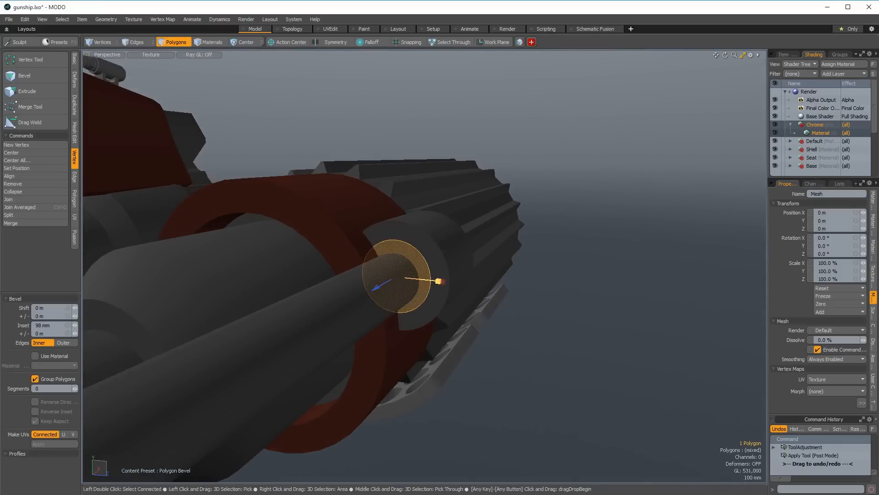
# Extrude a collar from the cylinder's inset face and inset the collar's end by 39 mm around the tube.
pyautogui.keyDown('alt'); pyautogui.moveTo(347, 257); pyautogui.dragTo(377, 309); pyautogui.keyUp('alt')
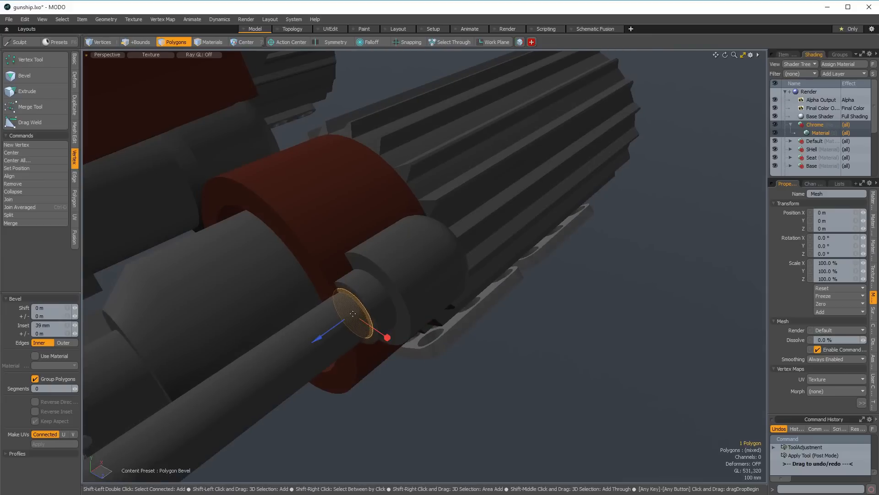
pyautogui.keyDown('alt'); pyautogui.moveTo(376, 308); pyautogui.dragTo(381, 275); pyautogui.keyUp('alt')
pyautogui.press('space')
# Assign the red hull material to the cylinder's outer body, leaving the collar grey.
pyautogui.doubleClick(381, 275)
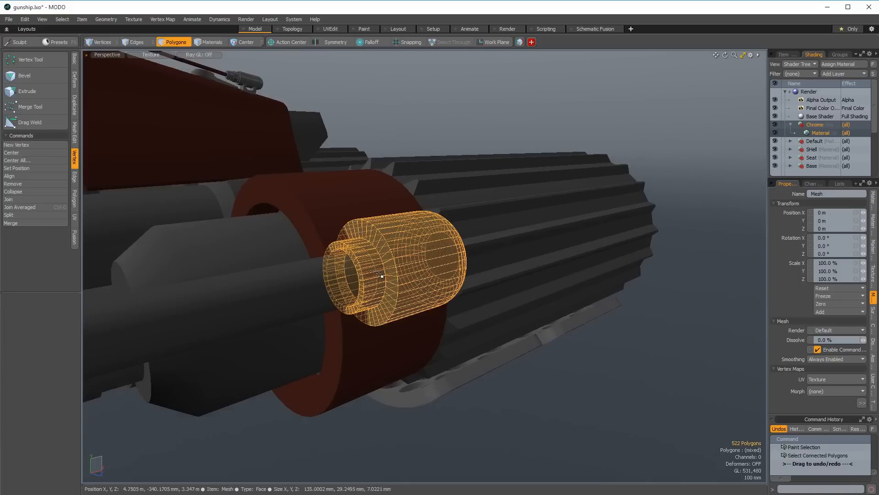
pyautogui.hotkey('shift', 'm')
pyautogui.keyDown('ctrl'); pyautogui.keyDown('alt'); pyautogui.moveTo(345, 252); pyautogui.dragTo(380, 253); pyautogui.keyUp('alt'); pyautogui.keyUp('ctrl')
pyautogui.press('l')
pyautogui.moveTo(378, 262)
pyautogui.mouseDown()
pyautogui.moveTo(379, 273)
pyautogui.moveTo(334, 266)
pyautogui.mouseUp()
pyautogui.click(571, 226)
# Make a separate copy of the cylinder's polygon band around the collar and scale it to 296.5% in X.
pyautogui.keyDown('alt'); pyautogui.moveTo(571, 226); pyautogui.dragTo(488, 362); pyautogui.keyUp('alt')
pyautogui.click(515, 359)
pyautogui.click(477, 316)
pyautogui.press('l')
pyautogui.keyDown('alt'); pyautogui.moveTo(477, 316); pyautogui.dragTo(442, 319); pyautogui.keyUp('alt')
pyautogui.press('r')
pyautogui.click(477, 317)
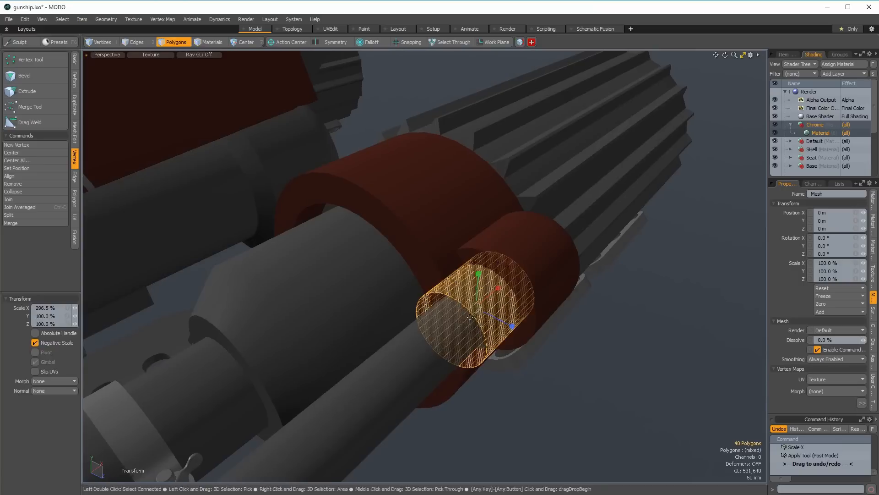
# Cap both open ends of the copied band and scale the resulting cutter cylinder to 113%.
pyautogui.press('q')
pyautogui.hotkey('ctrl', '2')
pyautogui.press('3')
pyautogui.doubleClick(451, 330)
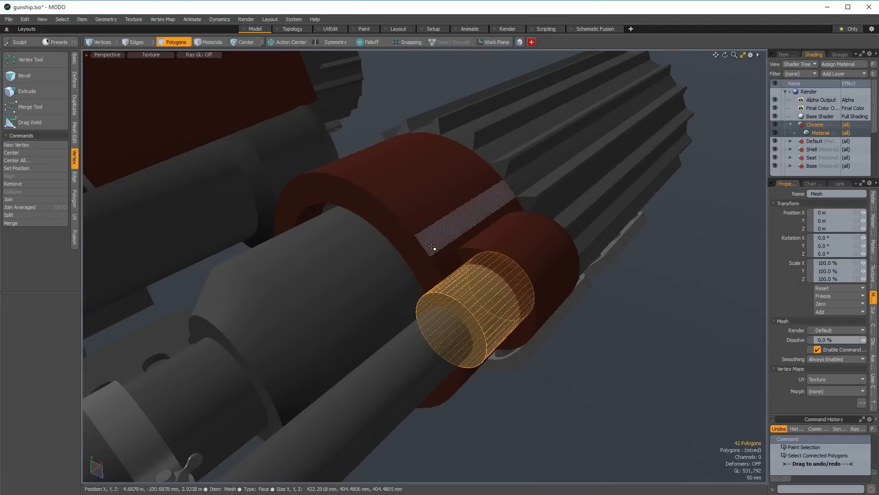
pyautogui.press('r')
pyautogui.moveTo(476, 314); pyautogui.dragTo(492, 315)
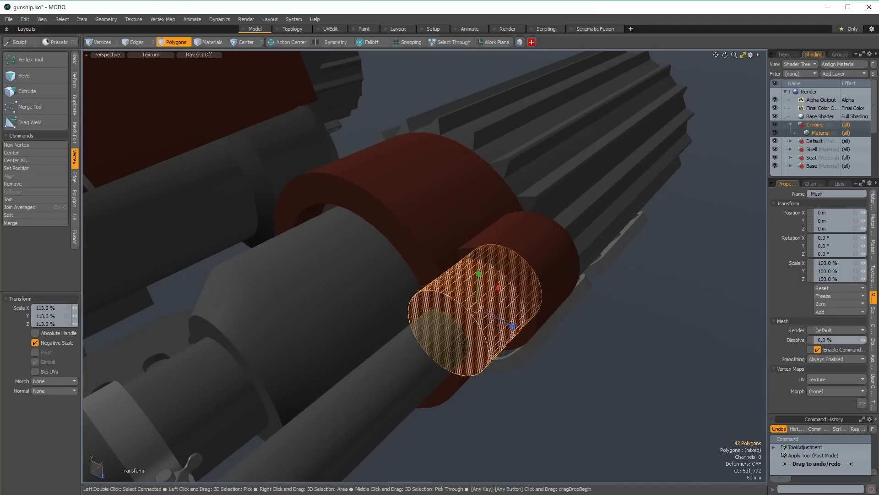
# Try to subtract the cutter cylinder from the engine's red ring and undo the Boolean.
pyautogui.press('q')
pyautogui.hotkey('ctrl', '-')
pyautogui.keyDown('alt'); pyautogui.moveTo(436, 265); pyautogui.dragTo(371, 314); pyautogui.keyUp('alt')
pyautogui.scroll(3, 430, 274)
pyautogui.hotkey('ctrl', 'z')
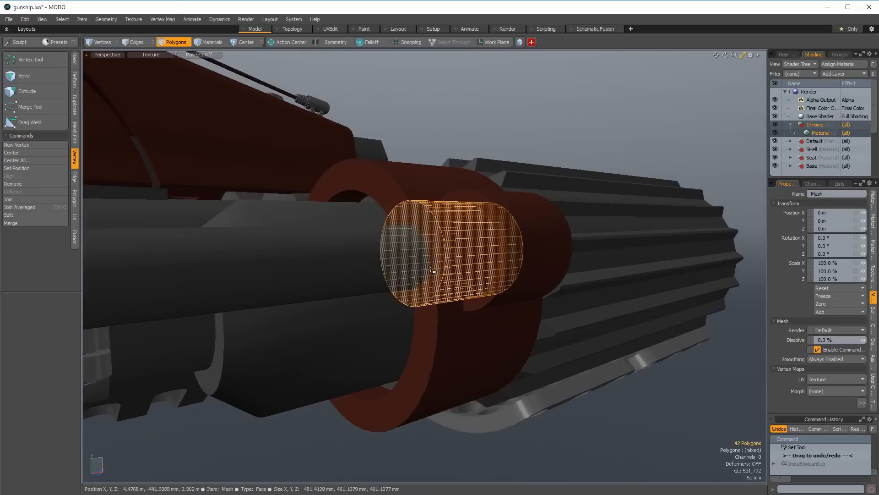
# Rescale the cutter cylinder and subtract it from the engine's red ring to clear space around the collar.
pyautogui.press('r')
pyautogui.moveTo(451, 251); pyautogui.dragTo(413, 197)
pyautogui.press('q')
pyautogui.hotkey('ctrl', '-')
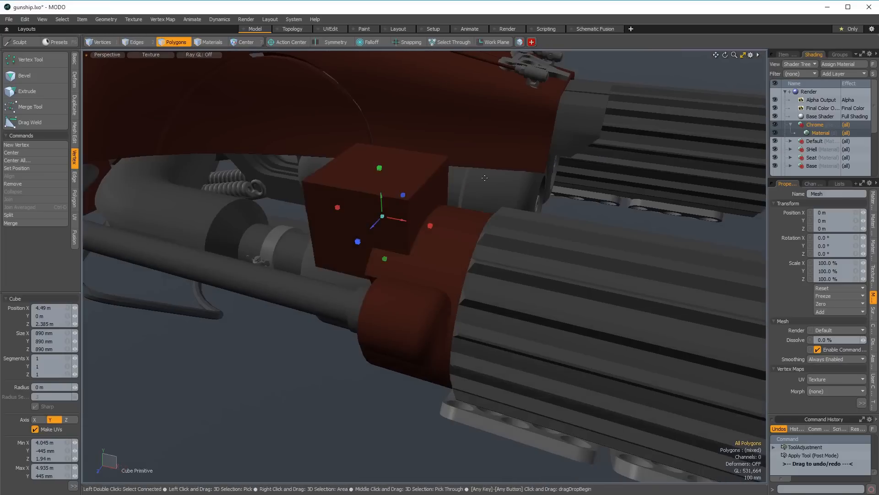
# Reshape the cube primitive into a low block sitting on top of the engine's red ring.
pyautogui.doubleClick(401, 221)
pyautogui.press('y')
pyautogui.keyDown('alt'); pyautogui.moveTo(400, 220); pyautogui.dragTo(371, 179); pyautogui.keyUp('alt')
pyautogui.keyDown('alt'); pyautogui.moveTo(370, 266); pyautogui.dragTo(392, 216); pyautogui.keyUp('alt')
# Add a single loop slice across the block at 53.5%.
pyautogui.press('space')
pyautogui.press('space')
pyautogui.press('space')
pyautogui.click(403, 224)
pyautogui.hotkey('alt', 'c')
pyautogui.keyDown('alt'); pyautogui.moveTo(392, 215); pyautogui.dragTo(400, 201); pyautogui.keyUp('alt')
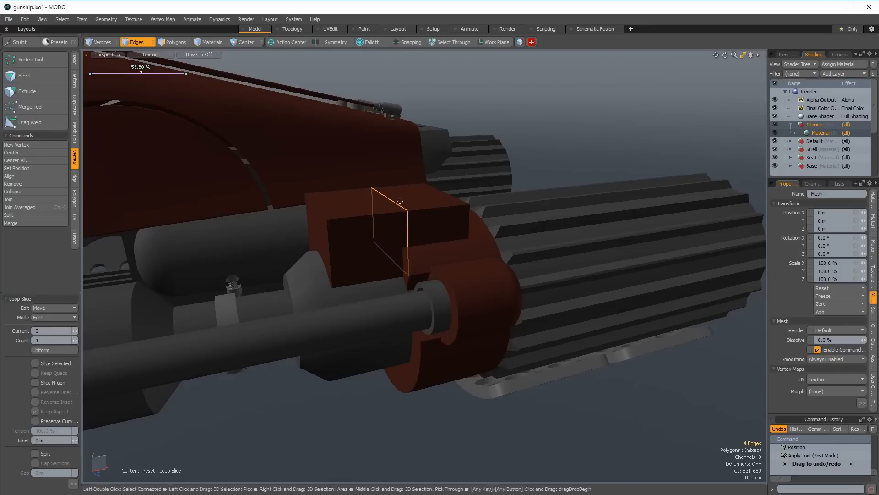
# Lower the block's top front edge to form a slope toward the cockpit.
pyautogui.press('space')
pyautogui.click(316, 206)
pyautogui.press('y')
pyautogui.moveTo(313, 177); pyautogui.dragTo(315, 209)
pyautogui.keyDown('alt'); pyautogui.moveTo(345, 236); pyautogui.dragTo(394, 299); pyautogui.keyUp('alt')
pyautogui.press('Escape')
pyautogui.press('Escape')
# Select the whole sloped block and scale it to fit the engine ring better.
pyautogui.press('3')
pyautogui.doubleClick(357, 236)
pyautogui.press('r')
pyautogui.moveTo(445, 274); pyautogui.dragTo(423, 271)
# Select the vertical corner edges at the block's sloped front end and round them with an edge bevel.
pyautogui.keyDown('alt'); pyautogui.moveTo(423, 270); pyautogui.dragTo(486, 218); pyautogui.keyUp('alt')
pyautogui.press('space')
pyautogui.press('space')
pyautogui.press('space')
pyautogui.keyDown('alt'); pyautogui.moveTo(454, 279); pyautogui.dragTo(350, 302); pyautogui.keyUp('alt')
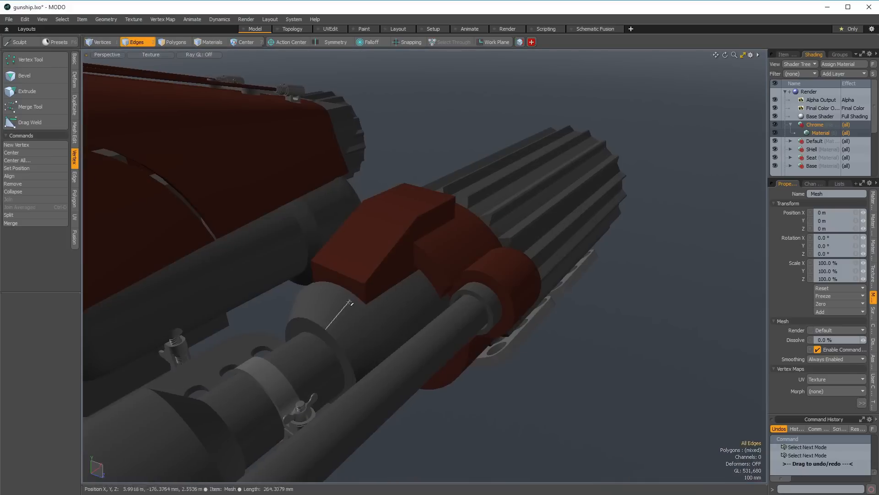
pyautogui.moveTo(265, 243); pyautogui.dragTo(360, 261)
pyautogui.press('space')
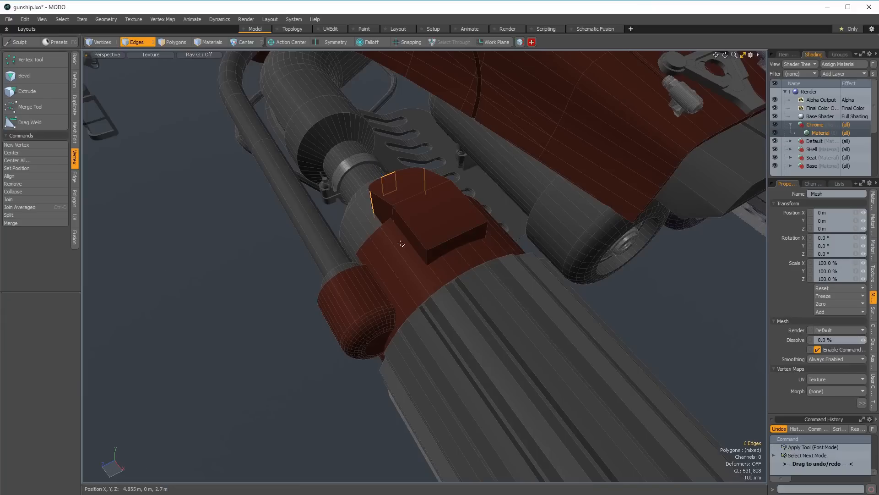
# Bevel the block's rear vertical corner edges by 200 mm with a round level of 4.
pyautogui.keyDown('alt'); pyautogui.moveTo(427, 253); pyautogui.dragTo(380, 252); pyautogui.keyUp('alt')
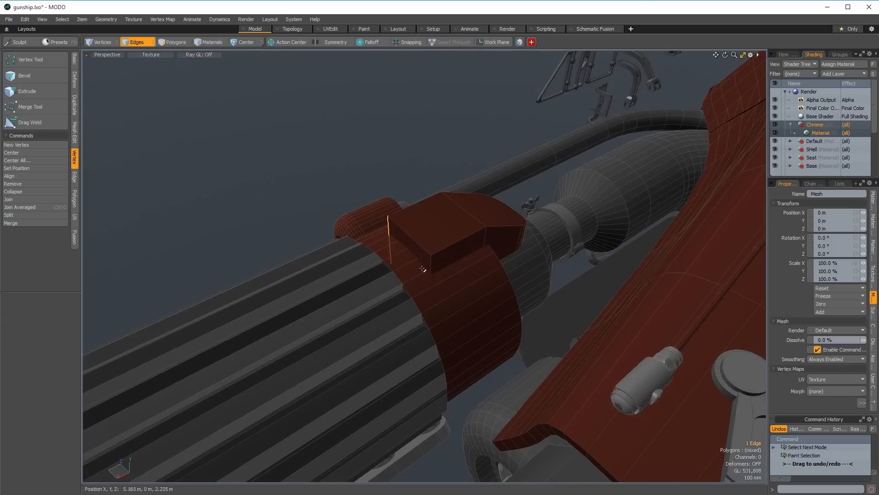
pyautogui.press('b')
pyautogui.keyDown('alt'); pyautogui.moveTo(357, 274); pyautogui.dragTo(416, 285); pyautogui.keyUp('alt')
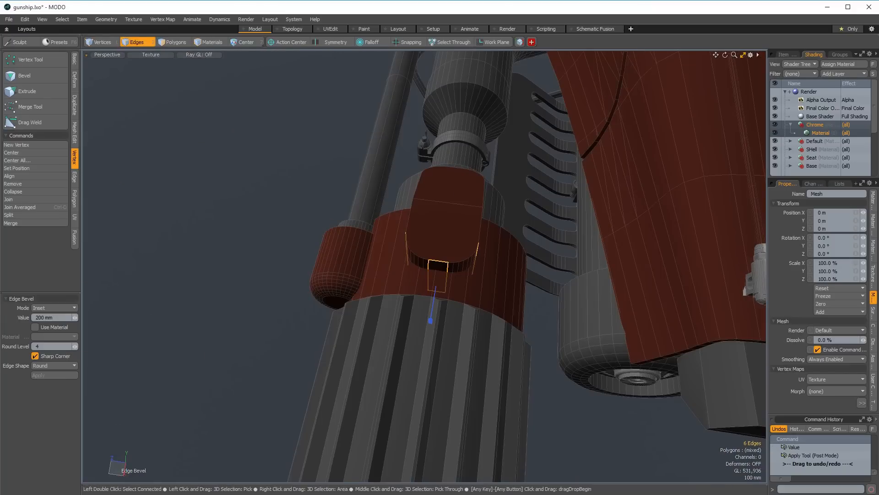
pyautogui.press('space')
# Select the entire rounded block and move it into place on the engine's red ring.
pyautogui.press('3')
pyautogui.doubleClick(446, 202)
pyautogui.keyDown('alt'); pyautogui.moveTo(447, 202); pyautogui.dragTo(435, 231); pyautogui.keyUp('alt')
pyautogui.press('w')
pyautogui.press('space')
pyautogui.press('w')
pyautogui.moveTo(386, 215); pyautogui.dragTo(443, 271)
pyautogui.press('space')
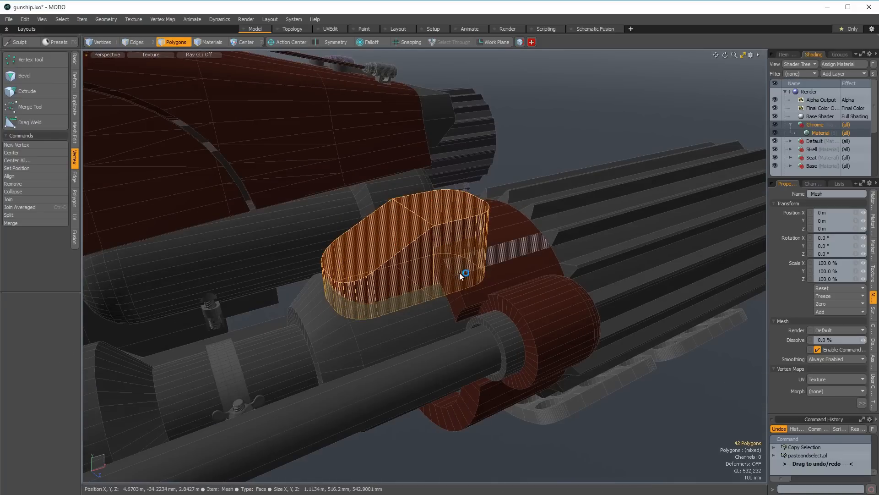
# Try to cut a recess for the rounded block into the engine using a copy of the block.
pyautogui.keyDown('alt'); pyautogui.moveTo(448, 255); pyautogui.dragTo(424, 255); pyautogui.keyUp('alt')
pyautogui.press('w')
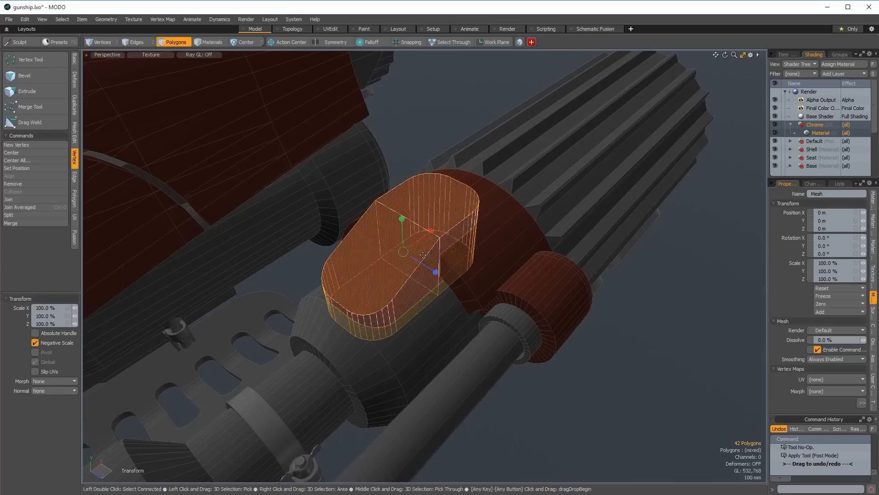
pyautogui.press('space')
pyautogui.doubleClick(441, 241)
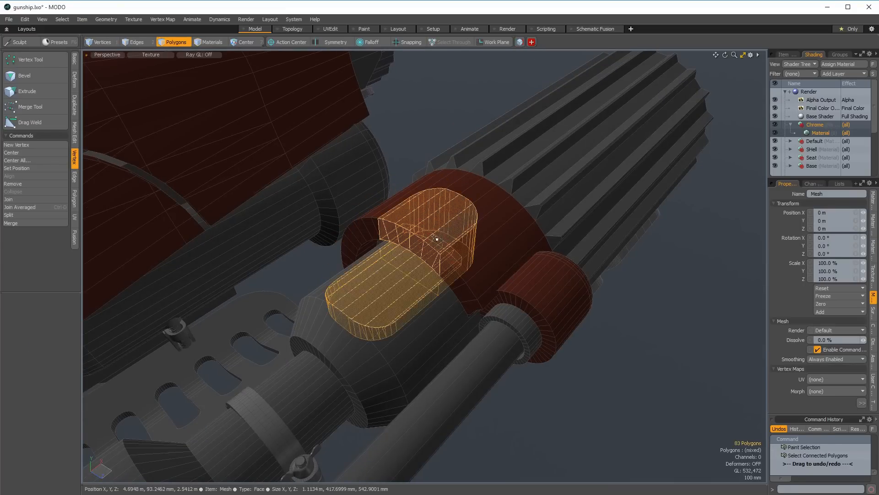
# Undo the recess cut on the engine and cut the pasted block copy from the mesh.
pyautogui.hotkey('ctrl', 'z')
pyautogui.hotkey('ctrl', 'z')
pyautogui.hotkey('ctrl', 'z')
pyautogui.hotkey('ctrl', 'z')
pyautogui.hotkey('ctrl', 'z')
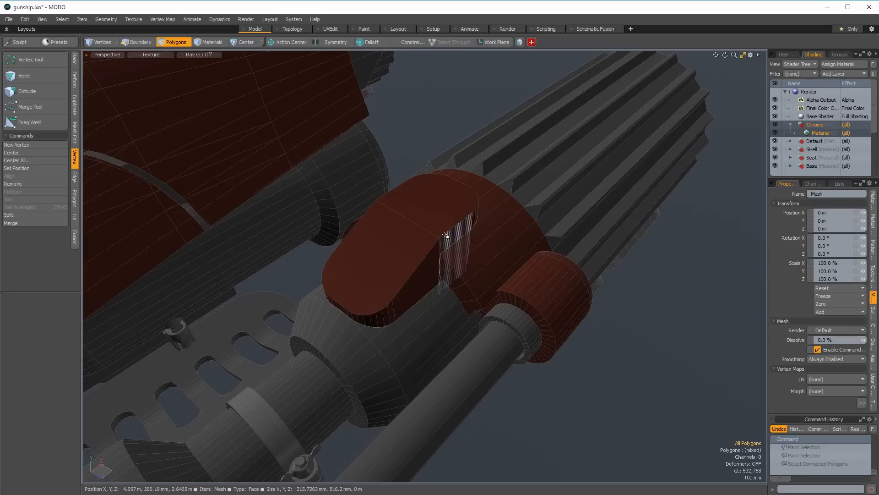
pyautogui.hotkey('ctrl', 'z')
pyautogui.keyDown('alt'); pyautogui.moveTo(441, 252); pyautogui.dragTo(432, 235); pyautogui.keyUp('alt')
pyautogui.hotkey('ctrl', 'x')
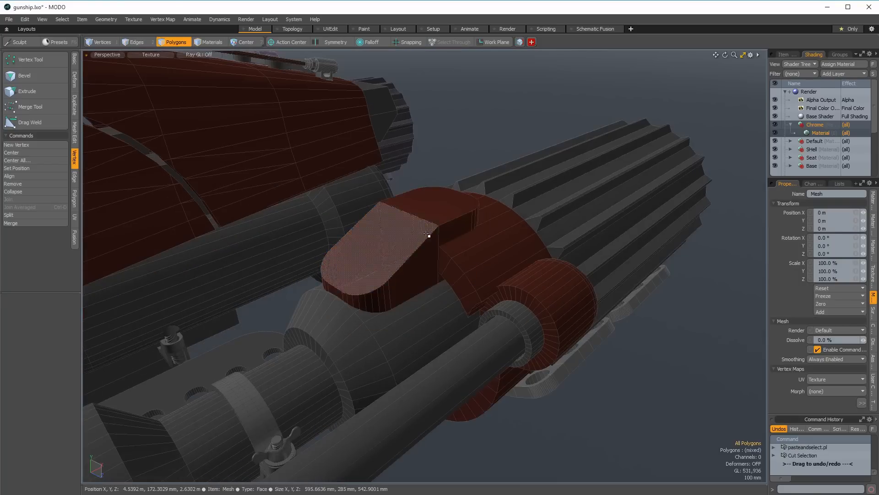
# Redo the block's recess in the connected engine mesh, and scale the rounded block to 98.5%.
pyautogui.doubleClick(427, 236)
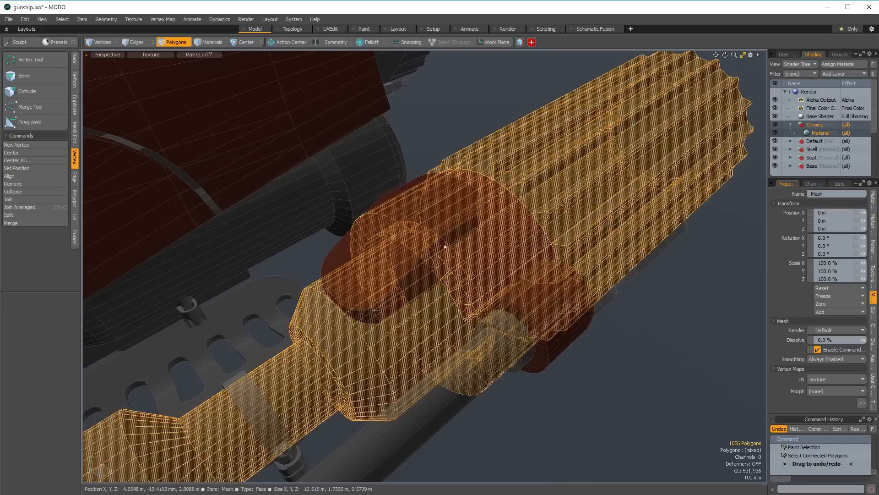
pyautogui.keyDown('alt'); pyautogui.moveTo(430, 229); pyautogui.dragTo(441, 232); pyautogui.keyUp('alt')
pyautogui.hotkey('ctrl', 'x')
pyautogui.doubleClick(456, 244)
pyautogui.press('r')
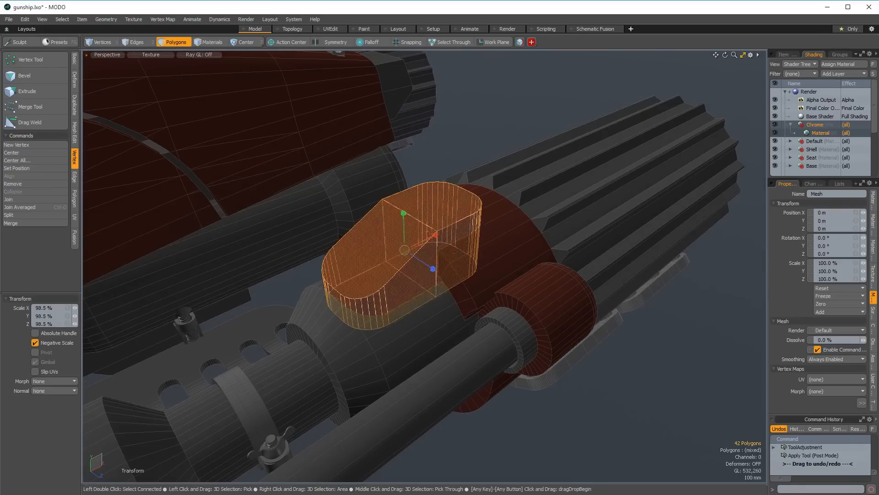
# Bevel the two top faces of the rounded block on the engine and save the scene.
pyautogui.press('space')
pyautogui.press('space')
pyautogui.keyDown('alt'); pyautogui.moveTo(456, 247); pyautogui.dragTo(366, 293); pyautogui.keyUp('alt')
pyautogui.press('space')
pyautogui.press('space')
pyautogui.click(381, 239)
pyautogui.hotkey('shift', 'w')
pyautogui.keyDown('alt'); pyautogui.moveTo(366, 293); pyautogui.dragTo(367, 256); pyautogui.keyUp('alt')
pyautogui.press('Escape')
pyautogui.keyDown('ctrl'); pyautogui.keyDown('alt'); pyautogui.moveTo(367, 257); pyautogui.dragTo(408, 249); pyautogui.keyUp('alt'); pyautogui.keyUp('ctrl')
pyautogui.click(409, 249)
pyautogui.keyDown('shift'); pyautogui.click(375, 259); pyautogui.keyUp('shift')
pyautogui.press('b')
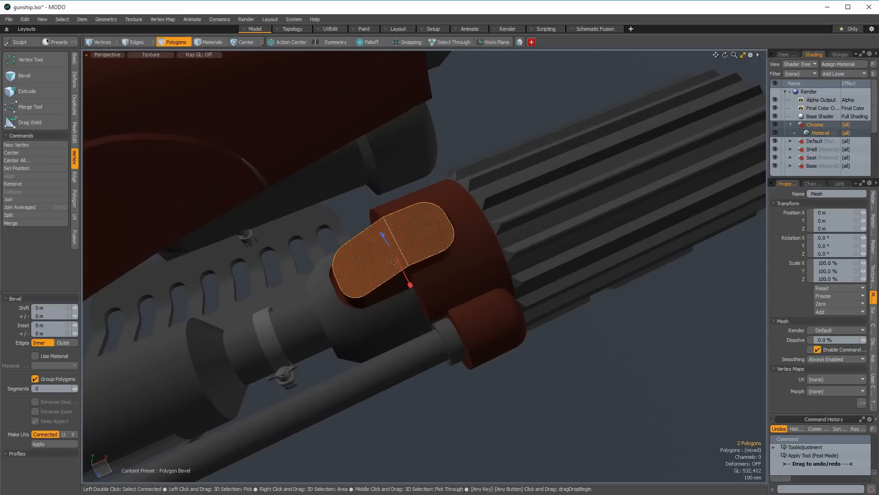
pyautogui.keyDown('alt'); pyautogui.moveTo(376, 259); pyautogui.dragTo(349, 247); pyautogui.keyUp('alt')
pyautogui.press('space')
pyautogui.hotkey('ctrl', 'z')
pyautogui.hotkey('ctrl', 'z')
pyautogui.press('Escape')
pyautogui.keyDown('alt'); pyautogui.moveTo(349, 247); pyautogui.dragTo(397, 256); pyautogui.keyUp('alt')
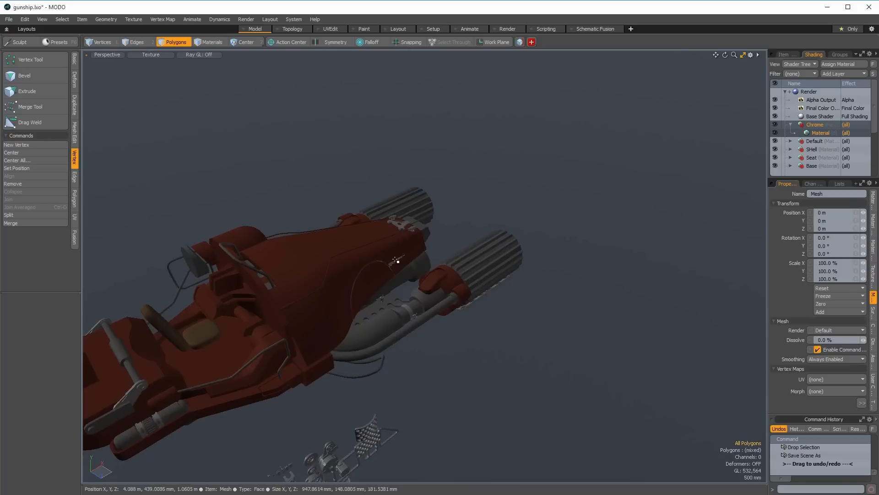
# Copy the rear cockpit's circular floor polygon into a new mesh and move it above the front seat's deck.
pyautogui.moveTo(545, 269)
pyautogui.keyDown('alt'); pyautogui.mouseDown()
pyautogui.moveTo(472, 281)
pyautogui.moveTo(465, 308)
pyautogui.moveTo(503, 264)
pyautogui.moveTo(432, 304)
pyautogui.moveTo(403, 289)
pyautogui.moveTo(412, 276)
pyautogui.moveTo(420, 314)
pyautogui.moveTo(428, 300)
pyautogui.moveTo(430, 318)
pyautogui.mouseUp(); pyautogui.keyUp('alt')
pyautogui.press('space')
pyautogui.click(384, 285)
pyautogui.press('space')
pyautogui.press('n')
pyautogui.hotkey('shift', 'c')
pyautogui.press('space')
pyautogui.press('space')
pyautogui.click(449, 318)
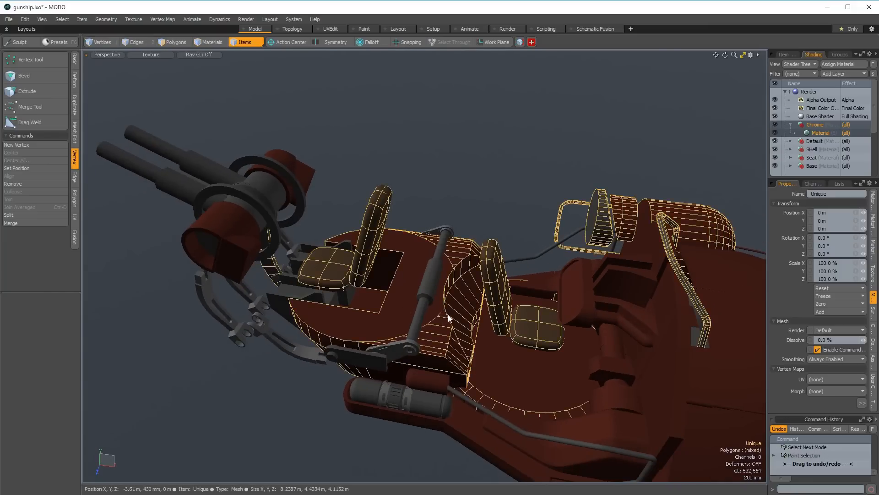
pyautogui.press('space')
pyautogui.click(536, 359)
pyautogui.keyDown('alt'); pyautogui.moveTo(536, 359); pyautogui.dragTo(358, 274); pyautogui.keyUp('alt')
pyautogui.hotkey('ctrl', 'c')
pyautogui.press('n')
pyautogui.hotkey('ctrl', 'v')
pyautogui.press('w')
pyautogui.press('space')
pyautogui.keyDown('alt'); pyautogui.moveTo(460, 300); pyautogui.dragTo(456, 252); pyautogui.keyUp('alt')
# Bevel the copied disc upward into a cylinder about 640 mm high around the front seat.
pyautogui.press('b')
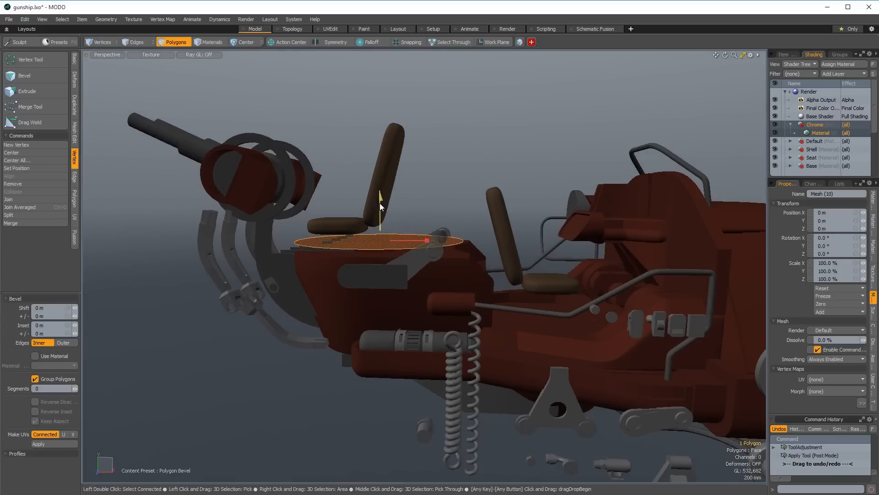
pyautogui.keyDown('alt'); pyautogui.moveTo(379, 168); pyautogui.dragTo(390, 192); pyautogui.keyUp('alt')
pyautogui.press('space')
pyautogui.doubleClick(408, 240)
pyautogui.keyDown('alt'); pyautogui.moveTo(409, 239); pyautogui.dragTo(417, 261); pyautogui.keyUp('alt')
pyautogui.click(426, 224)
pyautogui.press('c')
pyautogui.press('space')
pyautogui.doubleClick(410, 232)
pyautogui.keyDown('alt'); pyautogui.moveTo(410, 232); pyautogui.dragTo(379, 257); pyautogui.keyUp('alt')
pyautogui.press('space')
# Reduce the cylinder to the rear half of its side wall, discarding the caps and the front half.
pyautogui.press('space')
pyautogui.press('space')
pyautogui.click(417, 252)
pyautogui.doubleClick(417, 252)
pyautogui.press('c')
pyautogui.press('space')
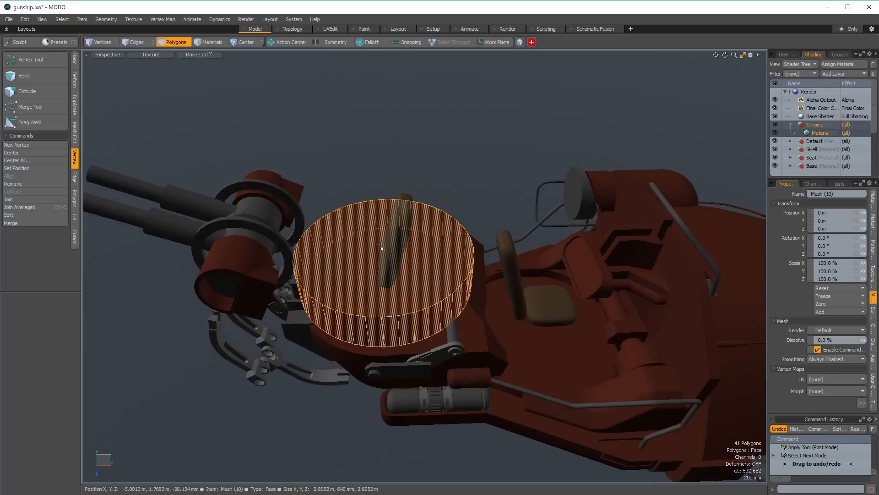
pyautogui.moveTo(387, 304)
pyautogui.keyDown('alt'); pyautogui.mouseDown()
pyautogui.moveTo(387, 292)
pyautogui.moveTo(420, 296)
pyautogui.moveTo(399, 278)
pyautogui.mouseUp(); pyautogui.keyUp('alt')
pyautogui.press('l')
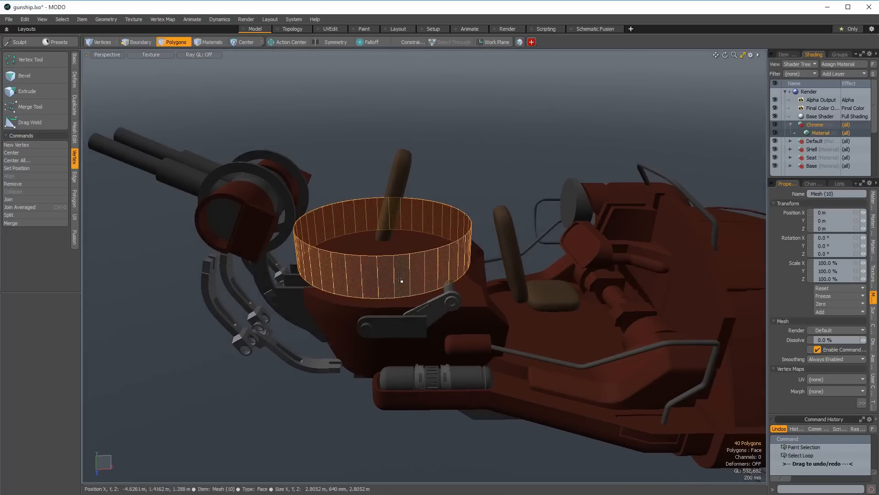
pyautogui.doubleClick(389, 222)
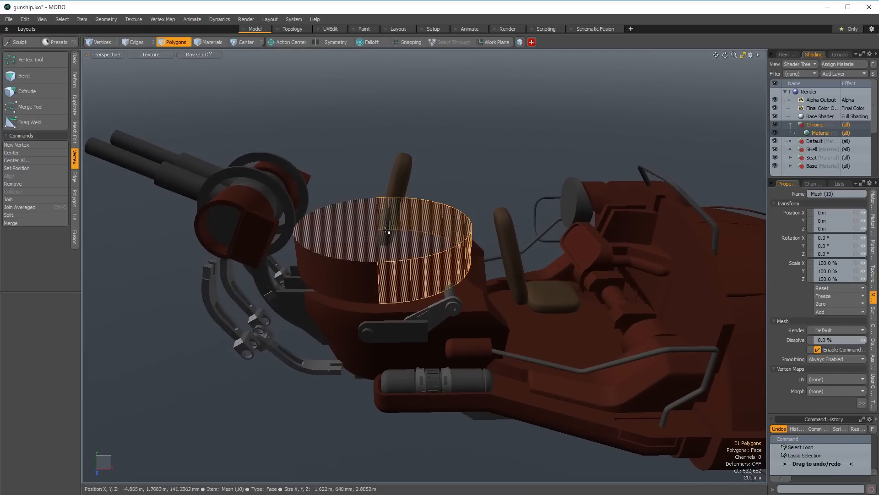
pyautogui.press('Delete')
pyautogui.hotkey('ctrl', 'v')
pyautogui.press('space')
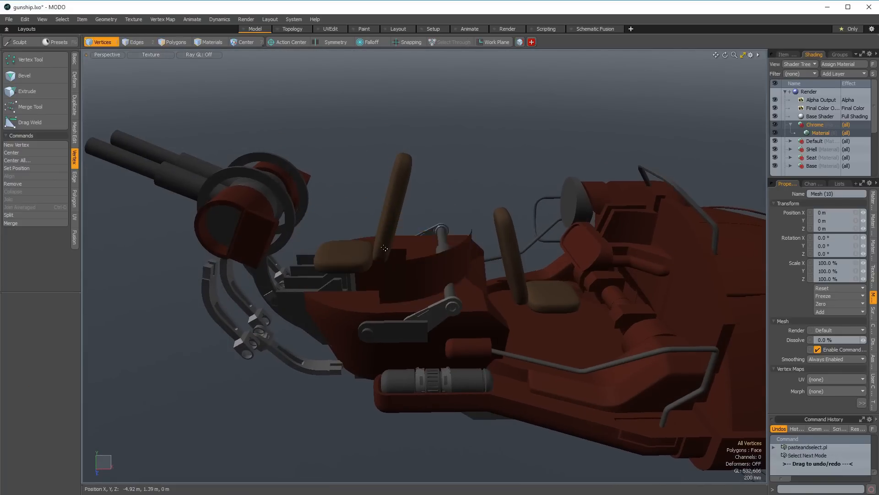
# Move the curved wall's front vertical edge by -300 mm in X and -200 mm in Y.
pyautogui.click(376, 274)
pyautogui.keyDown('alt'); pyautogui.moveTo(375, 274); pyautogui.dragTo(387, 253); pyautogui.keyUp('alt')
pyautogui.press('w')
pyautogui.moveTo(342, 224); pyautogui.dragTo(320, 238)
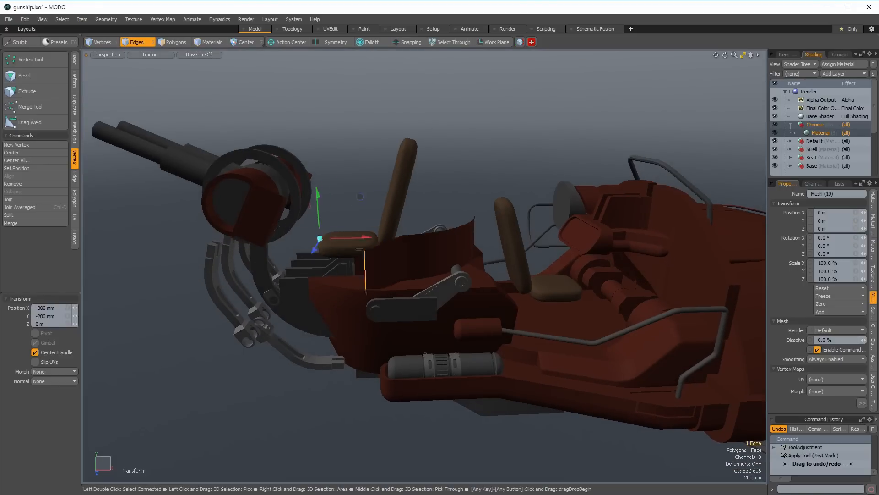
# Round the upper front corner of the curved wall with a 100 mm vertex bevel at round level 3.
pyautogui.press('space')
pyautogui.keyDown('alt'); pyautogui.moveTo(341, 229); pyautogui.dragTo(389, 279); pyautogui.keyUp('alt')
pyautogui.scroll(3, 369, 268)
pyautogui.press('space')
pyautogui.press('space')
pyautogui.click(378, 267)
pyautogui.press('b')
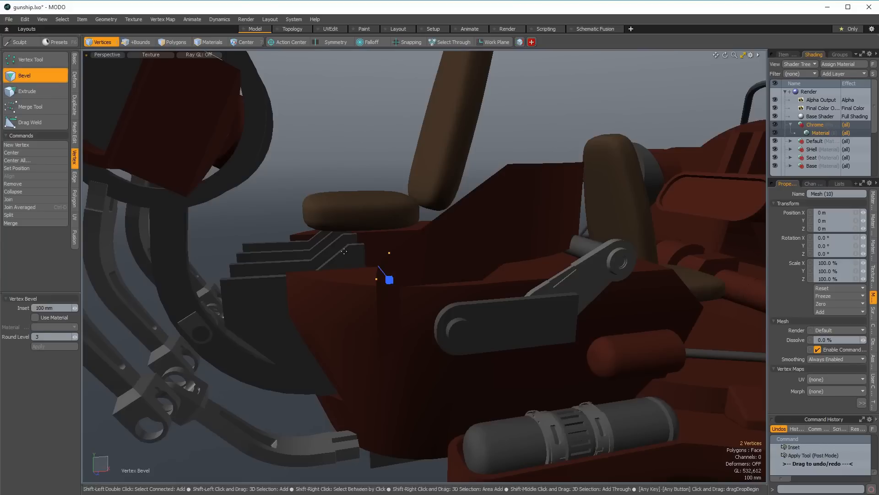
pyautogui.press('space')
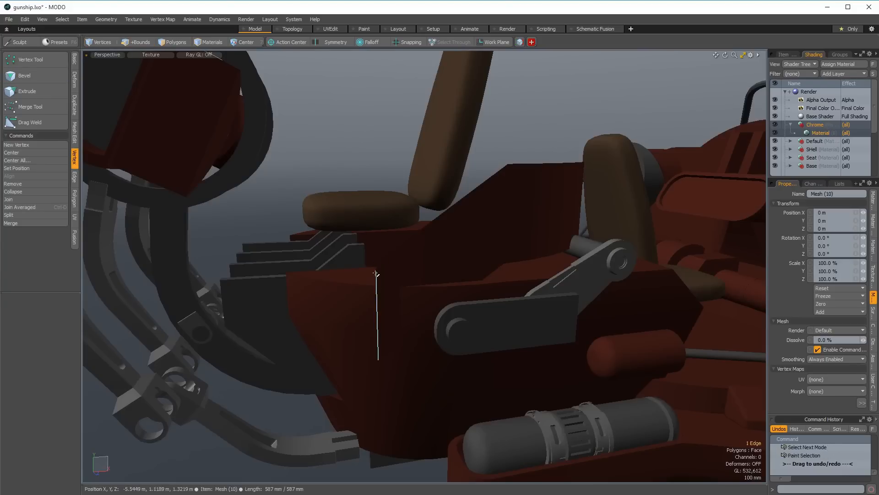
pyautogui.scroll(2, 404, 265)
pyautogui.press('Up')
pyautogui.press('Up')
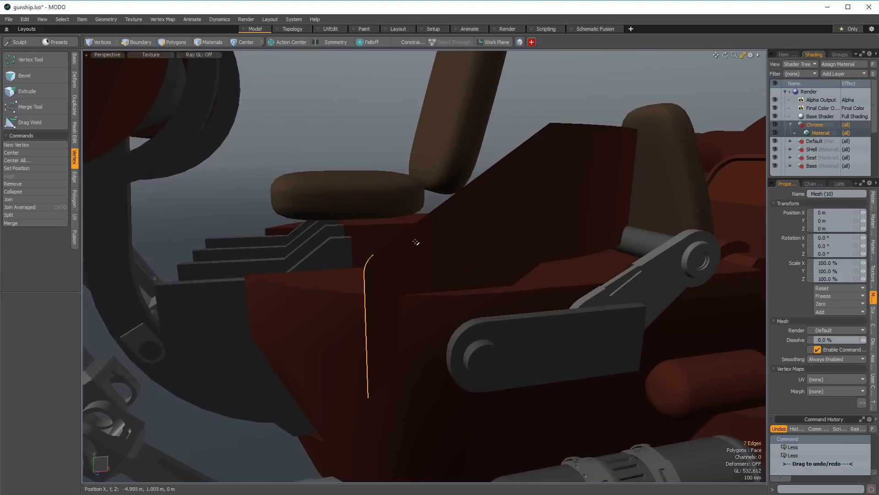
pyautogui.keyDown('shift'); pyautogui.moveTo(366, 250); pyautogui.dragTo(369, 253, button='right'); pyautogui.keyUp('shift')
pyautogui.keyDown('alt'); pyautogui.moveTo(369, 253); pyautogui.dragTo(389, 274); pyautogui.keyUp('alt')
pyautogui.keyDown('shift'); pyautogui.click(448, 273); pyautogui.keyUp('shift')
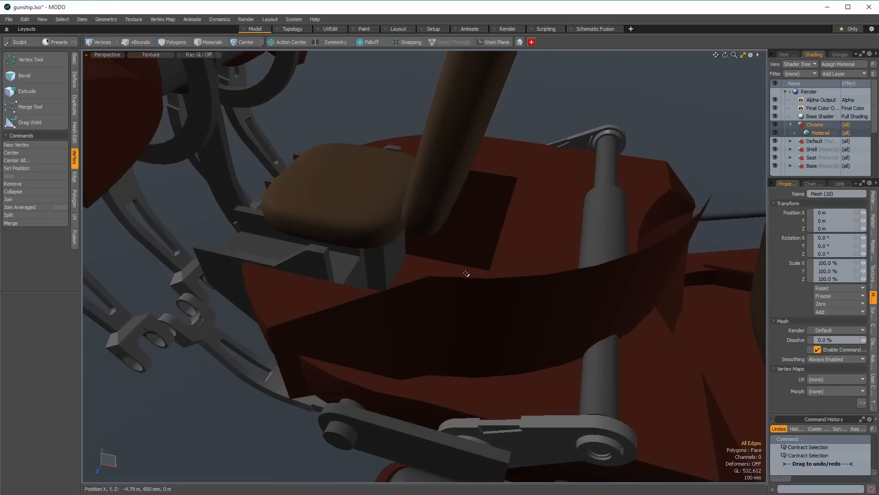
# Generate a tube along the near half of the curved wall's upper and front edges with QuickPipe, scaled by a factor of 1957%.
pyautogui.press('space')
pyautogui.press('space')
pyautogui.doubleClick(458, 277)
pyautogui.keyDown('alt'); pyautogui.moveTo(457, 277); pyautogui.dragTo(434, 250); pyautogui.keyUp('alt')
pyautogui.scroll(-2, 433, 251)
pyautogui.keyDown('alt'); pyautogui.moveTo(399, 307); pyautogui.dragTo(374, 247); pyautogui.keyUp('alt')
pyautogui.keyDown('ctrl'); pyautogui.moveTo(451, 72); pyautogui.dragTo(450, 73, button='right'); pyautogui.keyUp('ctrl')
pyautogui.keyDown('alt'); pyautogui.moveTo(450, 73); pyautogui.dragTo(442, 92); pyautogui.keyUp('alt')
pyautogui.moveTo(442, 173)
pyautogui.keyDown('alt'); pyautogui.mouseDown()
pyautogui.moveTo(420, 215)
pyautogui.moveTo(410, 215)
pyautogui.moveTo(489, 229)
pyautogui.moveTo(481, 244)
pyautogui.mouseUp(); pyautogui.keyUp('alt')
pyautogui.press('space')
pyautogui.press('space')
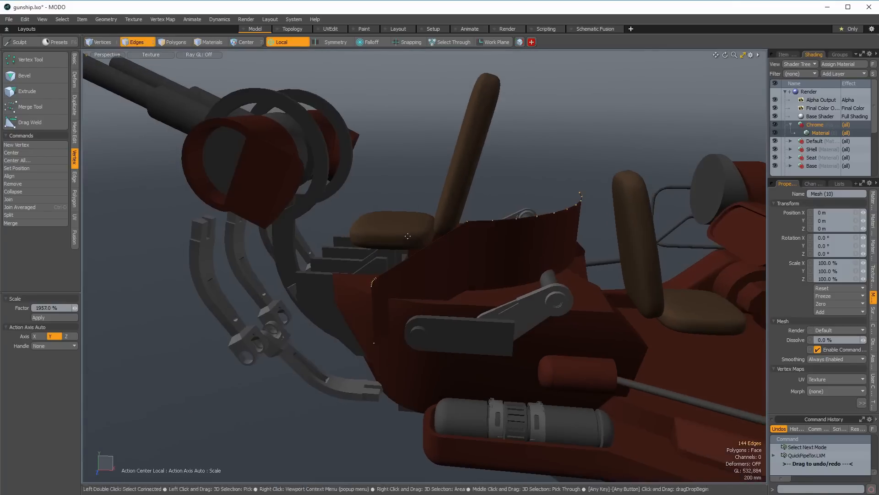
# Delete the curved wall surface that served as the tube's guide.
pyautogui.keyDown('alt'); pyautogui.moveTo(441, 235); pyautogui.dragTo(441, 256); pyautogui.keyUp('alt')
pyautogui.press('space')
pyautogui.press('space')
pyautogui.doubleClick(461, 269)
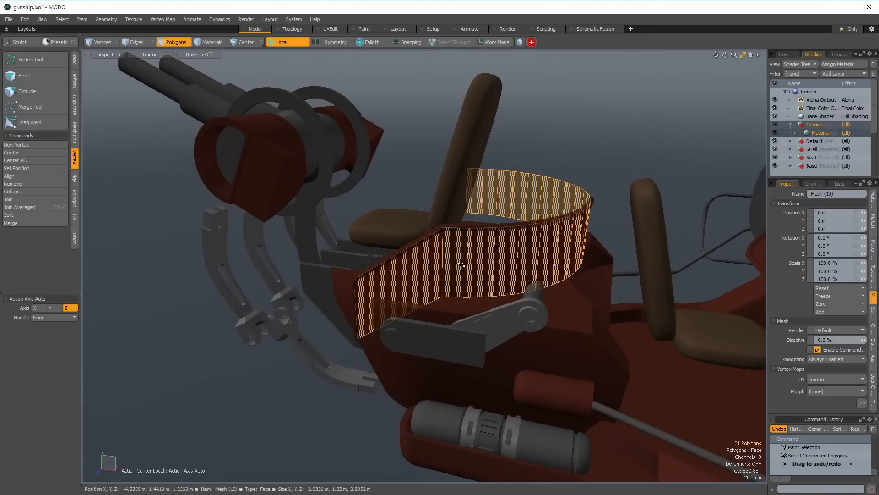
pyautogui.press('Delete')
# Adjust the scale and height of the tube so it forms a rail beside the front seat.
pyautogui.doubleClick(483, 229)
pyautogui.press('5')
pyautogui.keyDown('shift'); pyautogui.click(439, 348); pyautogui.keyUp('shift')
pyautogui.press('3')
pyautogui.keyDown('alt'); pyautogui.moveTo(443, 302); pyautogui.dragTo(448, 351); pyautogui.keyUp('alt')
pyautogui.press('r')
pyautogui.moveTo(484, 280); pyautogui.dragTo(483, 344)
pyautogui.press('space')
pyautogui.press('w')
pyautogui.press('r')
pyautogui.keyDown('alt'); pyautogui.moveTo(486, 302); pyautogui.dragTo(483, 241); pyautogui.keyUp('alt')
pyautogui.press('space')
# Select the polygons of the rail's front foot and prepare them for moving.
pyautogui.keyDown('ctrl'); pyautogui.moveTo(458, 227); pyautogui.dragTo(468, 155, button='right'); pyautogui.keyUp('ctrl')
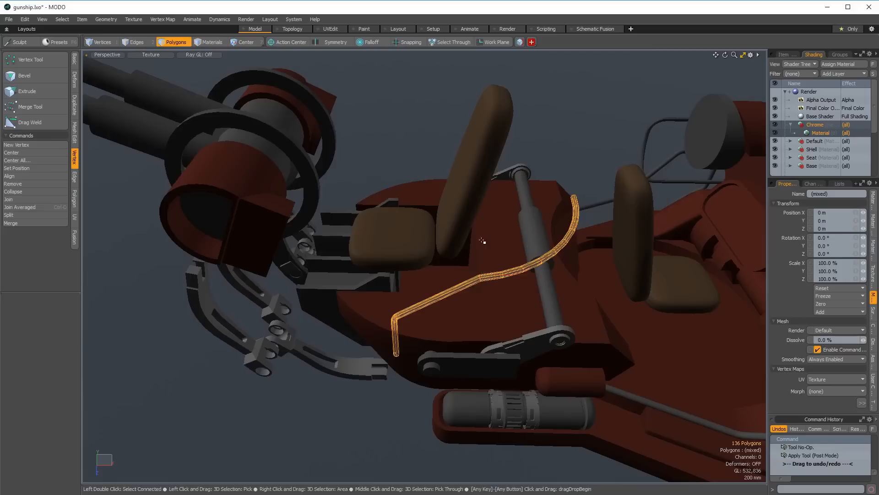
pyautogui.hotkey('shift', 'Down')
pyautogui.press('w')
pyautogui.keyDown('alt'); pyautogui.moveTo(422, 335); pyautogui.dragTo(423, 324); pyautogui.keyUp('alt')
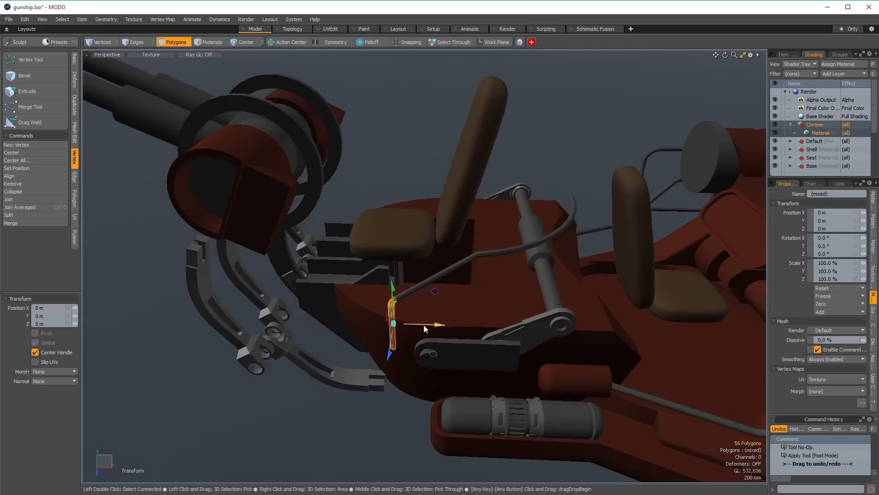
pyautogui.press('space')
pyautogui.hotkey('alt', 'shift', 'p')
pyautogui.moveTo(486, 198); pyautogui.dragTo(508, 241)
pyautogui.scroll(-3, 506, 243)
pyautogui.hotkey('ctrl', 'z')
pyautogui.hotkey('shift', 'v')
pyautogui.hotkey('ctrl', 'z')
# Transfer the rail into the main ship mesh by cutting and pasting, and smooth it as a subdivision surface.
pyautogui.hotkey('ctrl', 'x')
pyautogui.press('5')
pyautogui.click(505, 299)
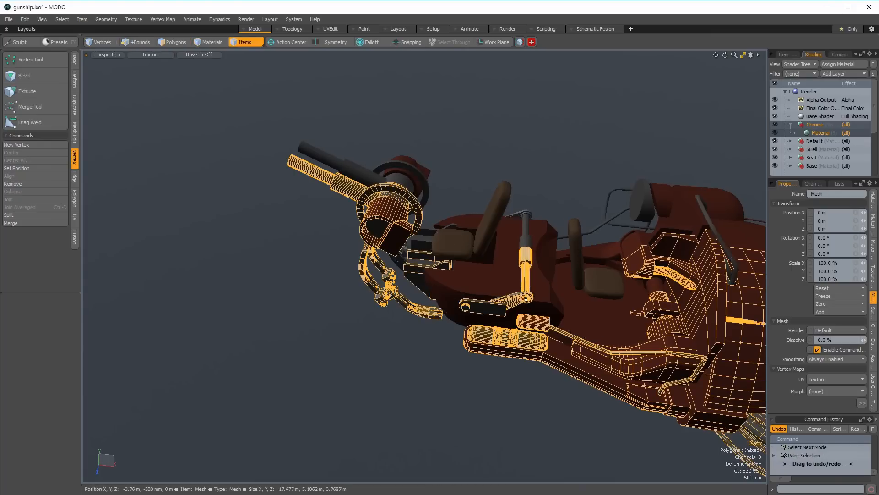
pyautogui.press('space')
pyautogui.hotkey('ctrl', 'v')
pyautogui.hotkey('ctrl', '2')
pyautogui.keyDown('alt'); pyautogui.moveTo(505, 298); pyautogui.dragTo(503, 306); pyautogui.keyUp('alt')
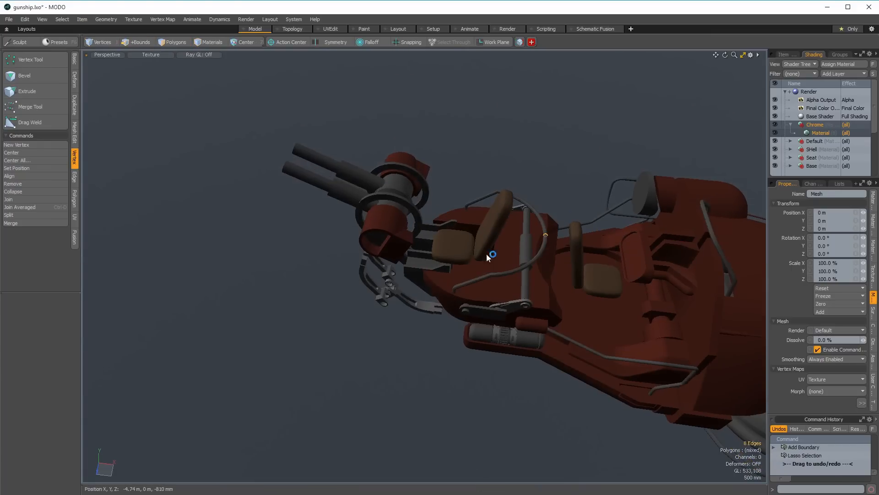
pyautogui.press('space')
pyautogui.keyDown('alt'); pyautogui.moveTo(486, 254); pyautogui.dragTo(487, 264); pyautogui.keyUp('alt')
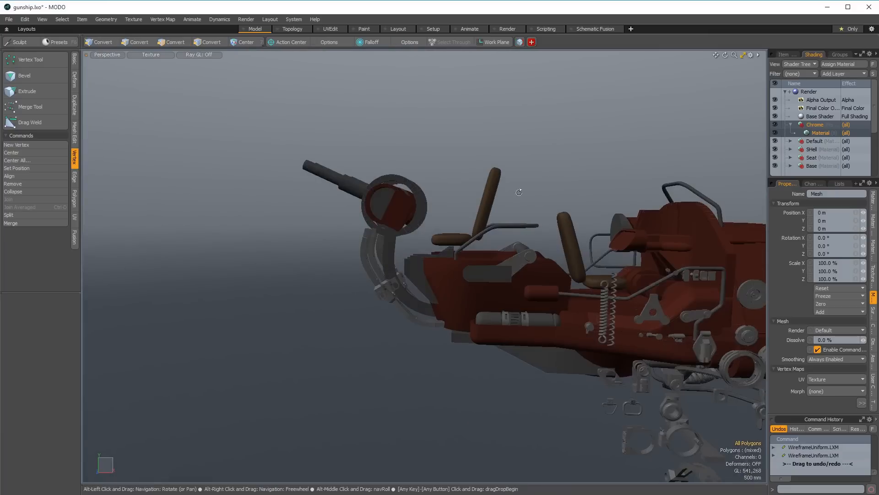
# Move the whole rail into place on the front seat's deck, shifting it slightly towards the rear.
pyautogui.scroll(3, 519, 238)
pyautogui.doubleClick(512, 220)
pyautogui.keyDown('alt'); pyautogui.moveTo(511, 220); pyautogui.dragTo(515, 210); pyautogui.keyUp('alt')
pyautogui.press('w')
pyautogui.moveTo(447, 257); pyautogui.dragTo(439, 326)
pyautogui.press('space')
pyautogui.press('space')
pyautogui.keyDown('alt'); pyautogui.moveTo(408, 291); pyautogui.dragTo(383, 229); pyautogui.keyUp('alt')
pyautogui.press('w')
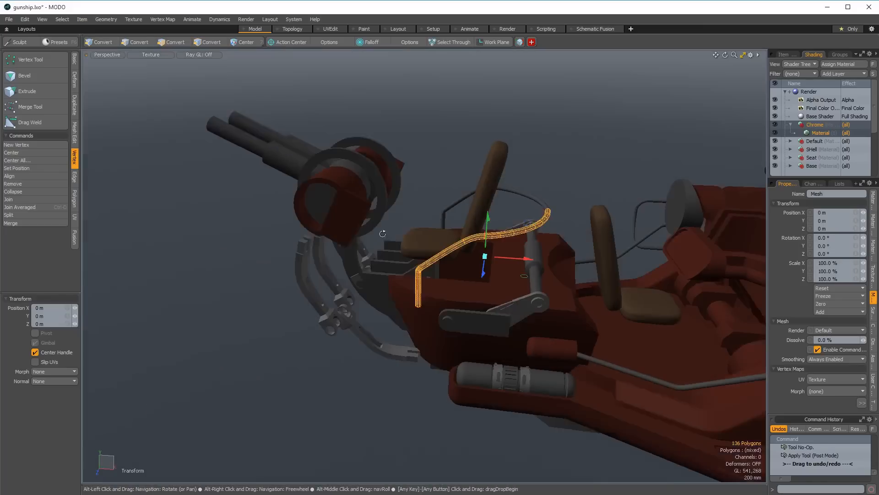
pyautogui.moveTo(494, 257); pyautogui.dragTo(515, 257)
pyautogui.press('space')
pyautogui.press('space')
# Recolour the circular floor under the rear seat grey.
pyautogui.click(433, 276)
pyautogui.keyDown('alt'); pyautogui.moveTo(433, 276); pyautogui.dragTo(414, 290); pyautogui.keyUp('alt')
pyautogui.scroll(-3, 520, 316)
pyautogui.press('space')
pyautogui.press('5')
pyautogui.click(427, 292)
pyautogui.press('space')
pyautogui.click(420, 300)
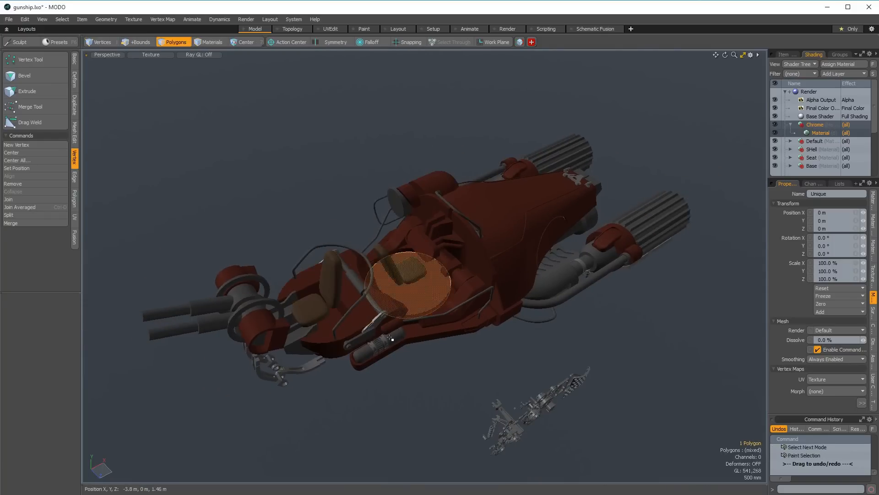
pyautogui.scroll(3, 403, 322)
pyautogui.press('5')
pyautogui.keyDown('shift'); pyautogui.click(337, 267); pyautogui.keyUp('shift')
# Clear the selection and save the scene.
pyautogui.press('space')
pyautogui.press('Escape')
pyautogui.scroll(-3, 346, 263)
pyautogui.keyDown('alt'); pyautogui.moveTo(346, 263); pyautogui.dragTo(376, 325); pyautogui.keyUp('alt')
pyautogui.press('space')
pyautogui.press('space')
pyautogui.keyDown('alt'); pyautogui.moveTo(404, 361); pyautogui.dragTo(405, 329); pyautogui.keyUp('alt')
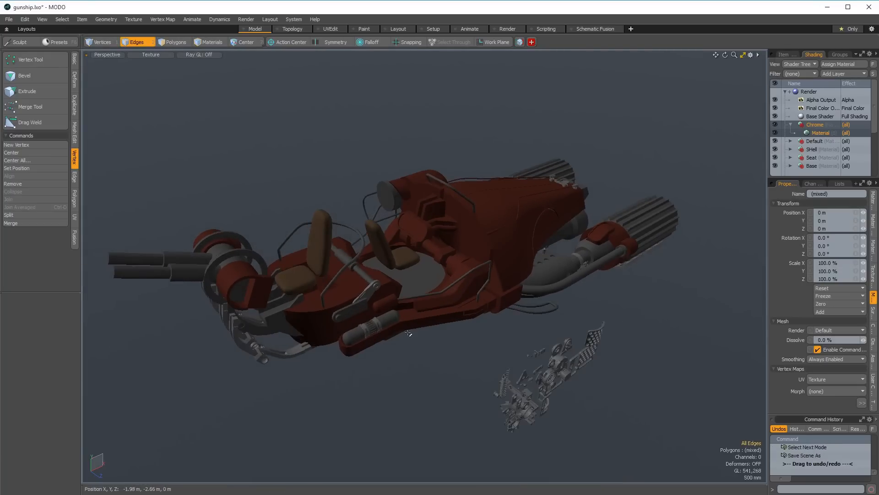
# Create a cube in a new mesh item above the rear hull, behind the cockpit.
pyautogui.keyDown('alt'); pyautogui.moveTo(345, 305); pyautogui.dragTo(307, 257); pyautogui.keyUp('alt')
pyautogui.scroll(3, 308, 256)
pyautogui.keyDown('alt'); pyautogui.moveTo(522, 193); pyautogui.dragTo(526, 338); pyautogui.keyUp('alt')
pyautogui.press('5')
pyautogui.click(548, 340)
pyautogui.press('space')
pyautogui.hotkey('shift', 'Up')
pyautogui.click(706, 372)
pyautogui.keyDown('alt'); pyautogui.moveTo(543, 330); pyautogui.dragTo(595, 288); pyautogui.keyUp('alt')
pyautogui.hotkey('shift', 'c')
pyautogui.moveTo(595, 288)
pyautogui.keyDown('ctrl'); pyautogui.mouseDown()
pyautogui.moveTo(632, 293)
pyautogui.moveTo(594, 300)
pyautogui.mouseUp(); pyautogui.keyUp('ctrl')
pyautogui.press('space')
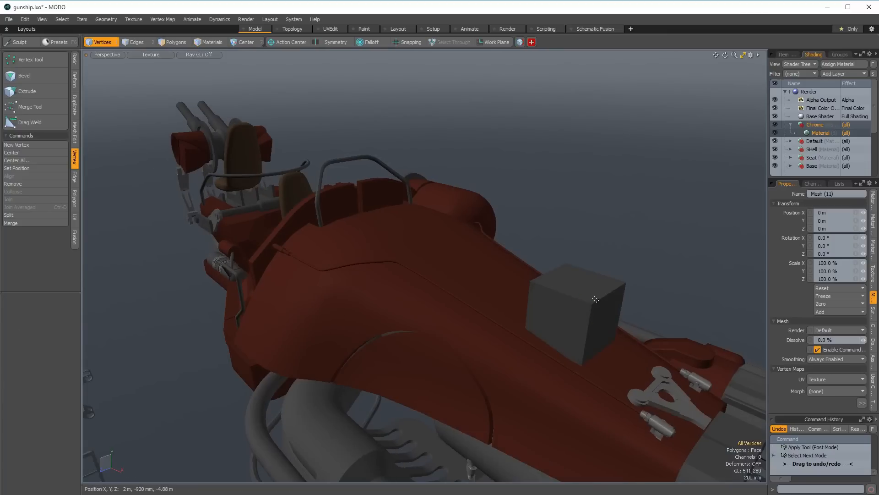
# Move the cube onto the hull's spine just behind the cockpit so that it sinks partly into the surface.
pyautogui.press('space')
pyautogui.scroll(-2, 590, 301)
pyautogui.press('Delete')
pyautogui.hotkey('ctrl', 'z')
pyautogui.press('Tab')
pyautogui.press('w')
pyautogui.keyDown('alt'); pyautogui.moveTo(562, 306); pyautogui.dragTo(476, 253); pyautogui.keyUp('alt')
pyautogui.press('space')
pyautogui.press('Tab')
pyautogui.press('w')
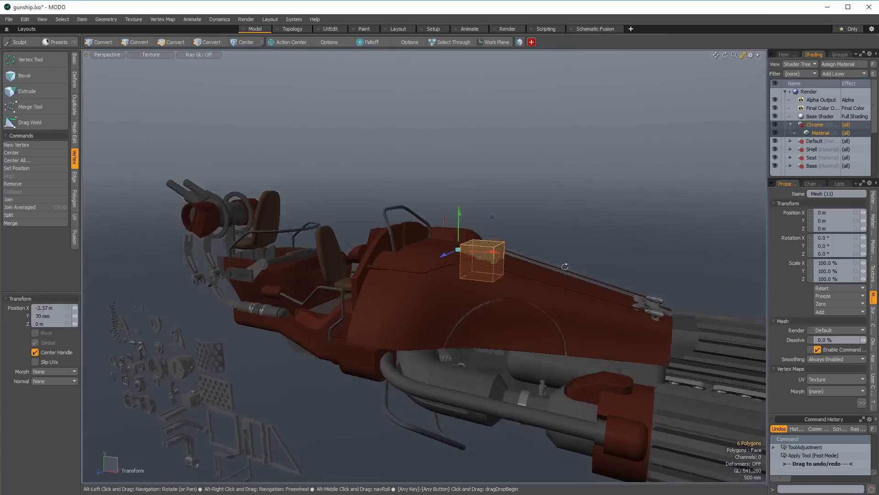
pyautogui.hotkey('shift', 'a')
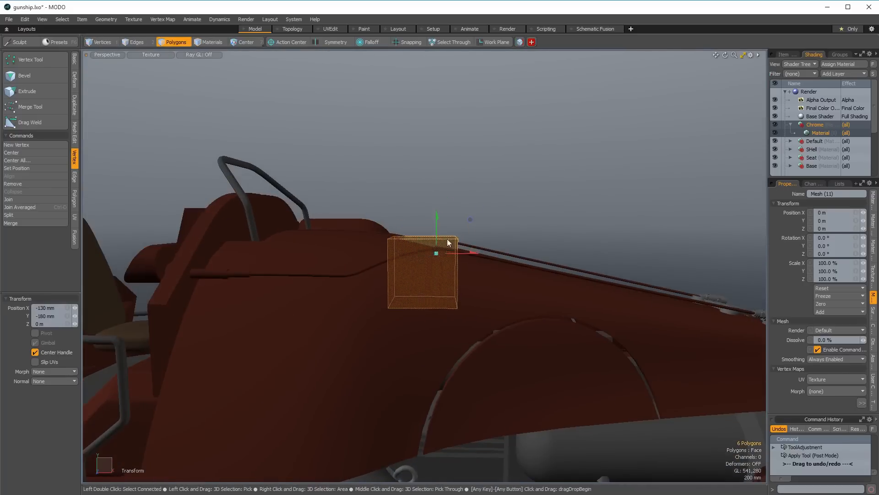
# Stretch the cube towards the rear of the ship into a long block that is wider at the back than at the front.
pyautogui.keyDown('alt'); pyautogui.moveTo(448, 242); pyautogui.dragTo(457, 249); pyautogui.keyUp('alt')
pyautogui.press('space')
pyautogui.click(460, 250)
pyautogui.moveTo(478, 275); pyautogui.dragTo(534, 297)
pyautogui.keyDown('alt'); pyautogui.moveTo(535, 298); pyautogui.dragTo(440, 295); pyautogui.keyUp('alt')
pyautogui.press('r')
pyautogui.press('space')
pyautogui.press('space')
pyautogui.press('space')
# Bevel the upper side edge of the block to round it.
pyautogui.click(441, 266)
pyautogui.press('b')
pyautogui.press('space')
pyautogui.press('space')
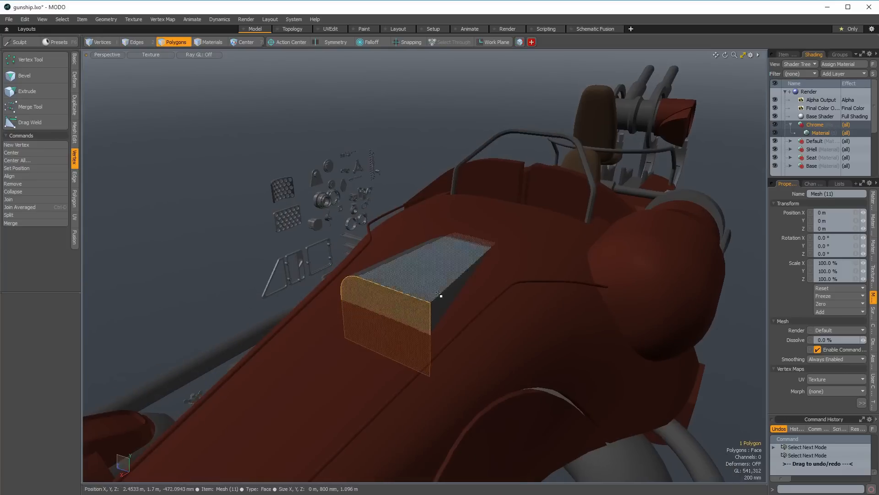
# Remove the unrounded half of the block and mirror the rounded half across the ship's centre.
pyautogui.press('Delete')
pyautogui.doubleClick(393, 275)
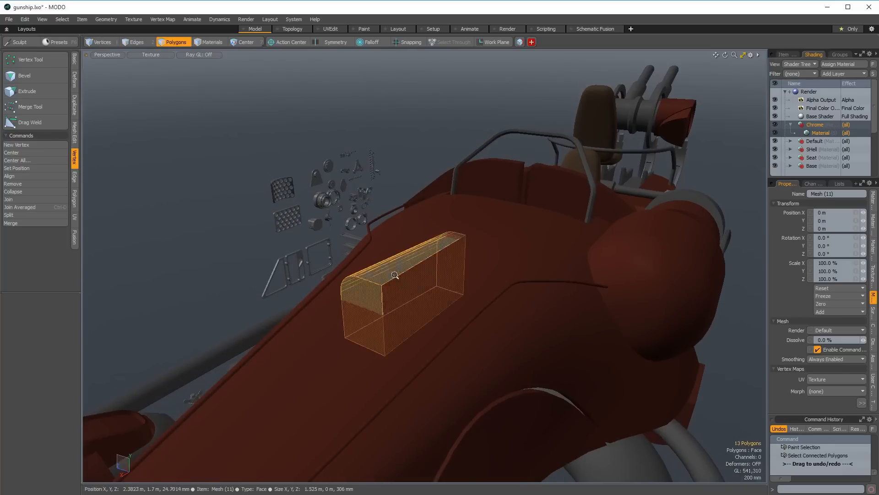
pyautogui.hotkey('shift', 'v')
# Select the block together with the main hull mesh and give the block the hull's red material.
pyautogui.keyDown('alt'); pyautogui.moveTo(395, 276); pyautogui.dragTo(453, 298); pyautogui.keyUp('alt')
pyautogui.press('5')
pyautogui.keyDown('shift'); pyautogui.click(375, 335); pyautogui.keyUp('shift')
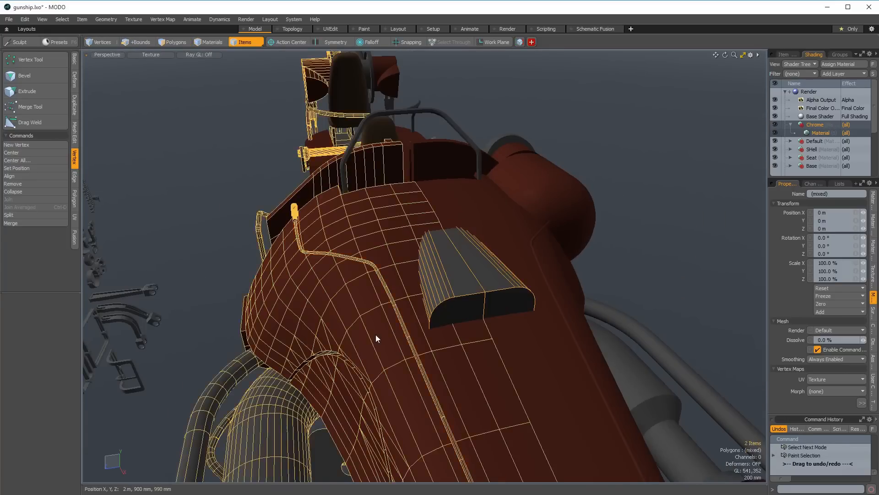
pyautogui.press('3')
pyautogui.click(374, 327)
pyautogui.keyDown('alt'); pyautogui.moveTo(375, 326); pyautogui.dragTo(446, 298); pyautogui.keyUp('alt')
pyautogui.scroll(2, 505, 318)
# Bevel the block's two rear end faces with an inset and push them inward to hollow out a scoop.
pyautogui.press('b')
pyautogui.click(493, 309)
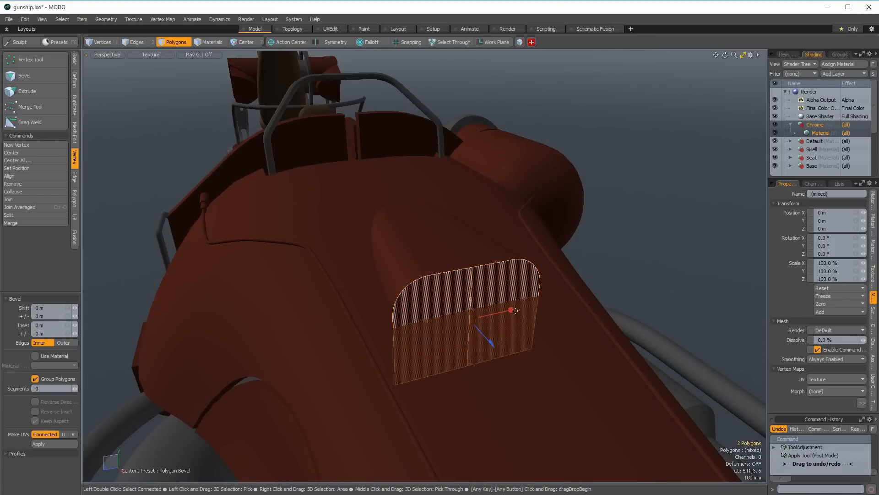
pyautogui.moveTo(516, 311); pyautogui.dragTo(501, 301)
pyautogui.moveTo(480, 329); pyautogui.dragTo(490, 268)
pyautogui.press('w')
pyautogui.press('space')
pyautogui.press('Escape')
# Slice the scoop, select its connected polygons, and scale and move them to refine the shape on the hull.
pyautogui.scroll(-3, 626, 265)
pyautogui.scroll(3, 477, 276)
pyautogui.hotkey('shift', 'c')
pyautogui.click(471, 366)
pyautogui.moveTo(470, 366)
pyautogui.keyDown('alt'); pyautogui.mouseDown()
pyautogui.moveTo(424, 316)
pyautogui.moveTo(381, 340)
pyautogui.mouseUp(); pyautogui.keyUp('alt')
pyautogui.press('space')
pyautogui.doubleClick(387, 305)
pyautogui.press('space')
pyautogui.click(446, 177)
pyautogui.press('space')
pyautogui.press(']')
pyautogui.hotkey('shift', 'a')
pyautogui.scroll(-2, 405, 249)
pyautogui.press('r')
pyautogui.moveTo(400, 322)
pyautogui.keyDown('alt'); pyautogui.mouseDown()
pyautogui.moveTo(404, 249)
pyautogui.moveTo(399, 274)
pyautogui.moveTo(383, 267)
pyautogui.moveTo(404, 270)
pyautogui.moveTo(403, 312)
pyautogui.moveTo(323, 283)
pyautogui.moveTo(407, 234)
pyautogui.moveTo(367, 243)
pyautogui.moveTo(401, 272)
pyautogui.moveTo(381, 270)
pyautogui.moveTo(441, 276)
pyautogui.moveTo(506, 302)
pyautogui.moveTo(547, 226)
pyautogui.moveTo(471, 278)
pyautogui.mouseUp(); pyautogui.keyUp('alt')
pyautogui.press('w')
# Make another slice through the scoop geometry and drop the slice tool.
pyautogui.hotkey('shift', 'c')
pyautogui.click(389, 243)
pyautogui.scroll(4, 385, 247)
pyautogui.press('q')
pyautogui.click(442, 276)
pyautogui.scroll(-3, 547, 226)
pyautogui.press('Escape')
# Select the upright wall of polygons inside the scoop and move it towards the rear opening.
pyautogui.scroll(2, 471, 279)
pyautogui.click(438, 262)
pyautogui.moveTo(492, 355)
pyautogui.keyDown('alt'); pyautogui.mouseDown()
pyautogui.moveTo(476, 325)
pyautogui.moveTo(473, 345)
pyautogui.moveTo(628, 323)
pyautogui.moveTo(512, 284)
pyautogui.mouseUp(); pyautogui.keyUp('alt')
pyautogui.press(']')
pyautogui.moveTo(512, 285)
pyautogui.mouseDown(button='right')
pyautogui.moveTo(528, 481)
pyautogui.moveTo(510, 412)
pyautogui.mouseUp(button='right')
pyautogui.press('[')
pyautogui.press('w')
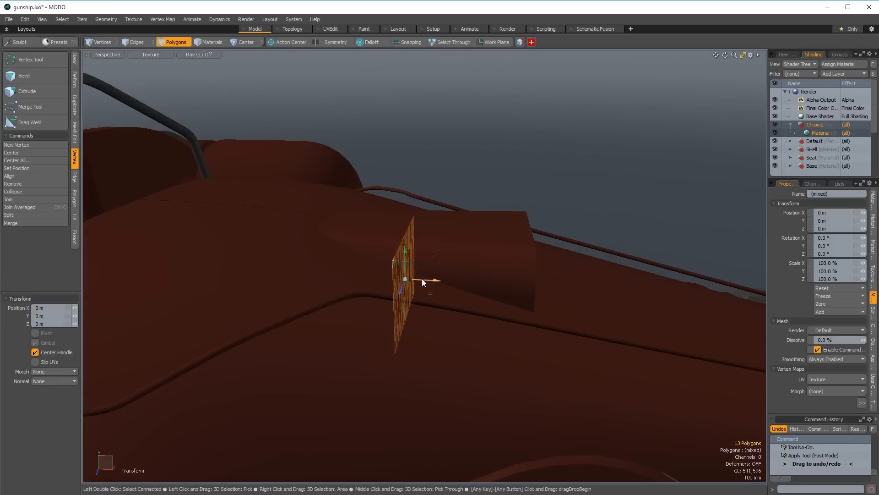
pyautogui.moveTo(422, 283); pyautogui.dragTo(453, 284)
pyautogui.press('q')
pyautogui.press('Escape')
# Add an edge loop across the scoop with Loop Slice.
pyautogui.keyDown('alt'); pyautogui.moveTo(504, 178); pyautogui.dragTo(551, 163); pyautogui.keyUp('alt')
pyautogui.moveTo(527, 220)
pyautogui.mouseDown()
pyautogui.moveTo(509, 275)
pyautogui.moveTo(485, 298)
pyautogui.mouseUp()
pyautogui.hotkey('alt', 'c')
pyautogui.moveTo(485, 275); pyautogui.dragTo(499, 275, button='middle')
pyautogui.press('space')
pyautogui.press('space')
pyautogui.press('space')
# Select the edge loop around the scoop and bevel it into a narrow band.
pyautogui.click(455, 209)
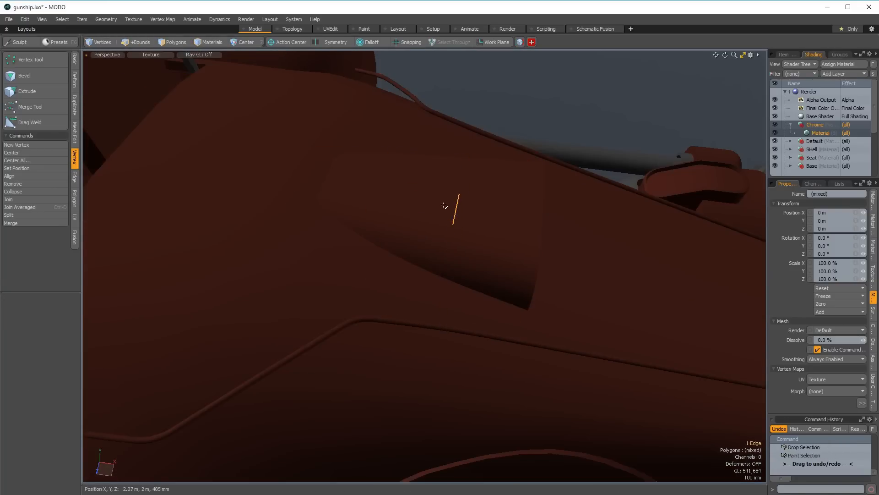
pyautogui.press('l')
pyautogui.press('b')
pyautogui.moveTo(425, 232); pyautogui.dragTo(432, 232)
pyautogui.scroll(-1, 432, 233)
pyautogui.press('space')
# Bevel the narrow polygon band inward to cut a panel groove around the scoop.
pyautogui.scroll(3, 446, 233)
pyautogui.press('space')
pyautogui.press('b')
pyautogui.moveTo(454, 224); pyautogui.dragTo(435, 225)
pyautogui.press('space')
pyautogui.click(473, 247)
# Clear the polygon selection and save the gunship scene.
pyautogui.keyDown('ctrl'); pyautogui.keyDown('alt'); pyautogui.moveTo(436, 224); pyautogui.dragTo(335, 220); pyautogui.keyUp('alt'); pyautogui.keyUp('ctrl')
pyautogui.click(278, 278)
pyautogui.keyDown('alt'); pyautogui.moveTo(334, 220); pyautogui.dragTo(403, 247); pyautogui.keyUp('alt')
pyautogui.keyDown('alt'); pyautogui.moveTo(403, 248); pyautogui.dragTo(549, 275); pyautogui.keyUp('alt')
pyautogui.click(365, 275)
pyautogui.keyDown('alt'); pyautogui.moveTo(431, 280); pyautogui.dragTo(514, 302); pyautogui.keyUp('alt')
pyautogui.hotkey('ctrl', 'shift', 's')
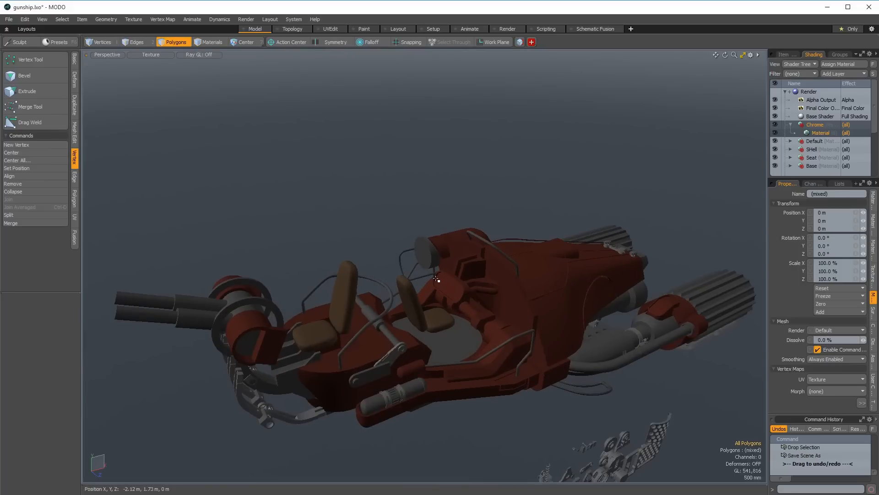